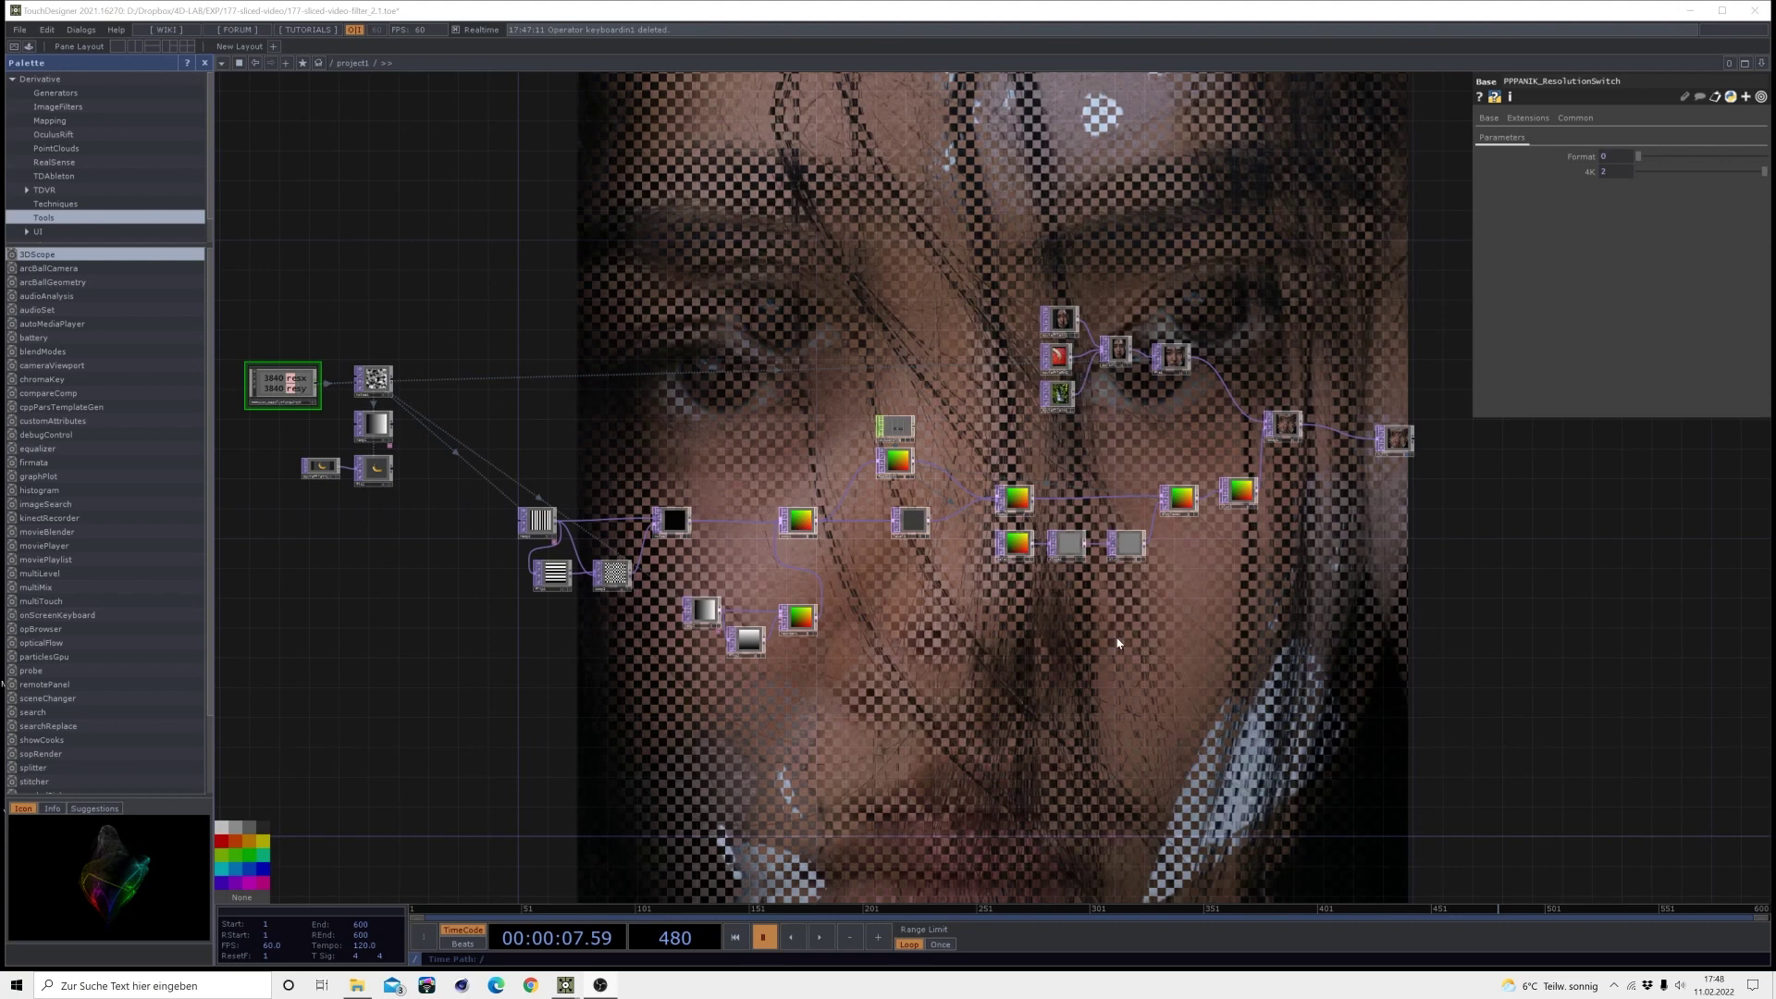
- Play the animation, pan to the right side of the network, and resume playback
click(821, 937)
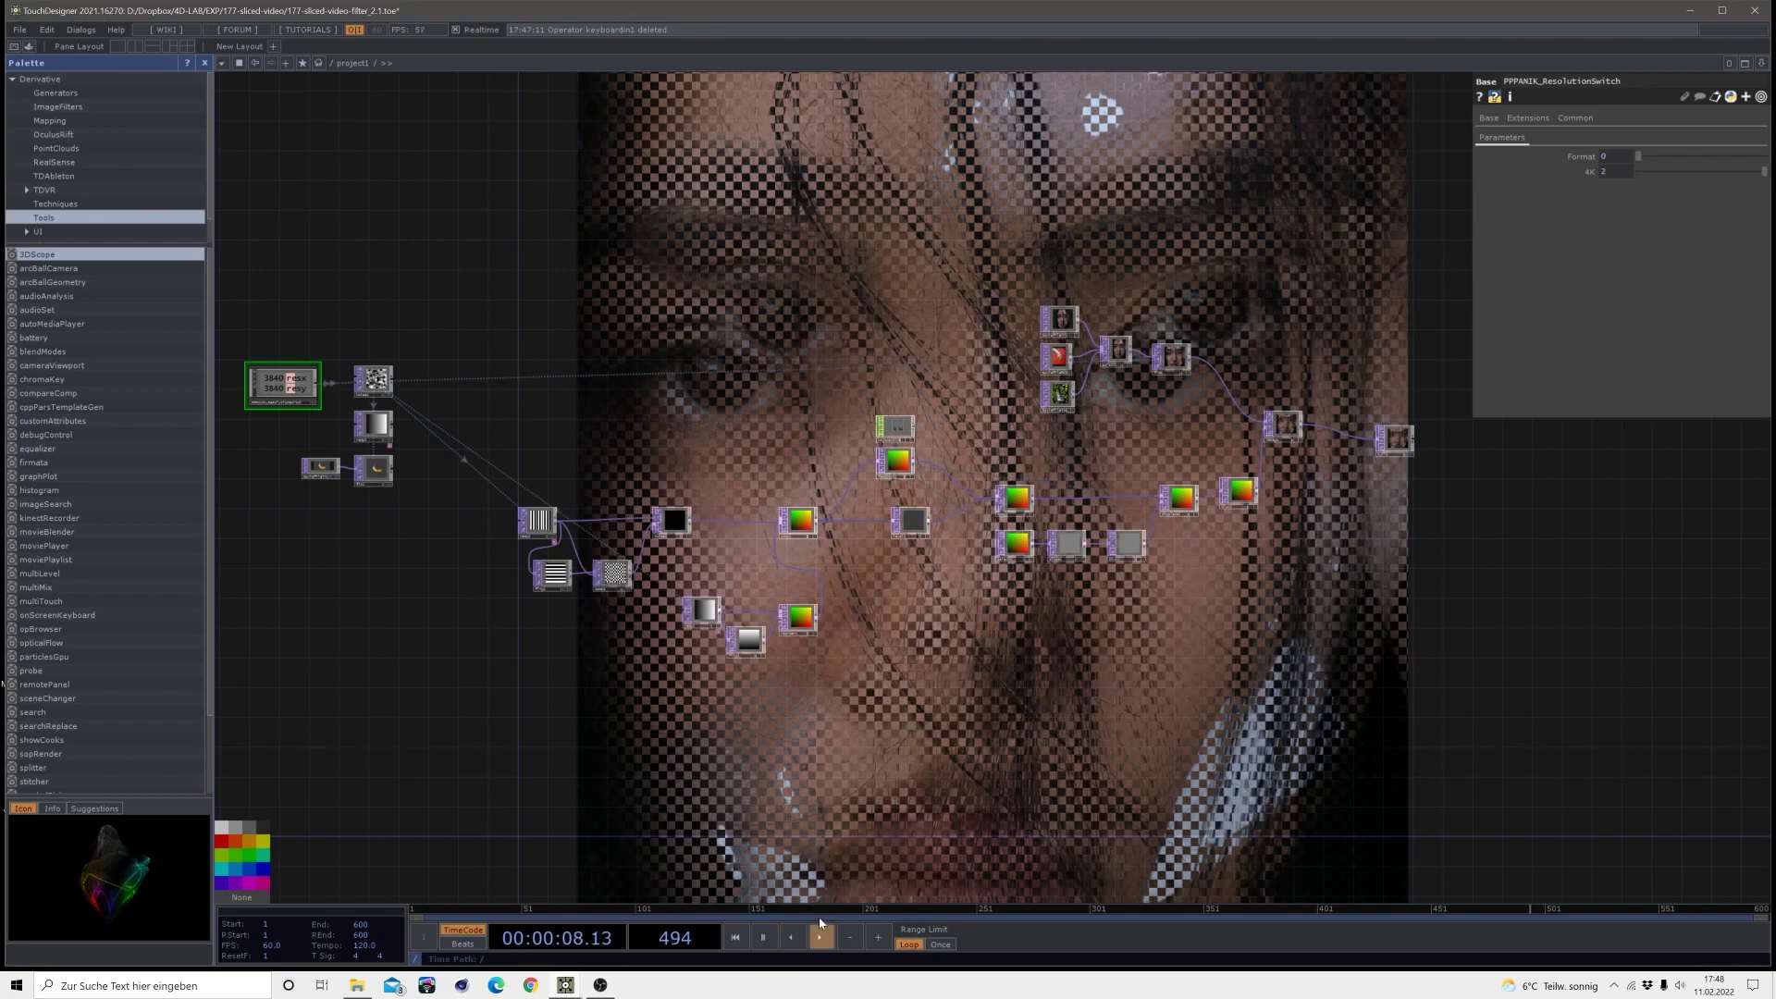
click(767, 941)
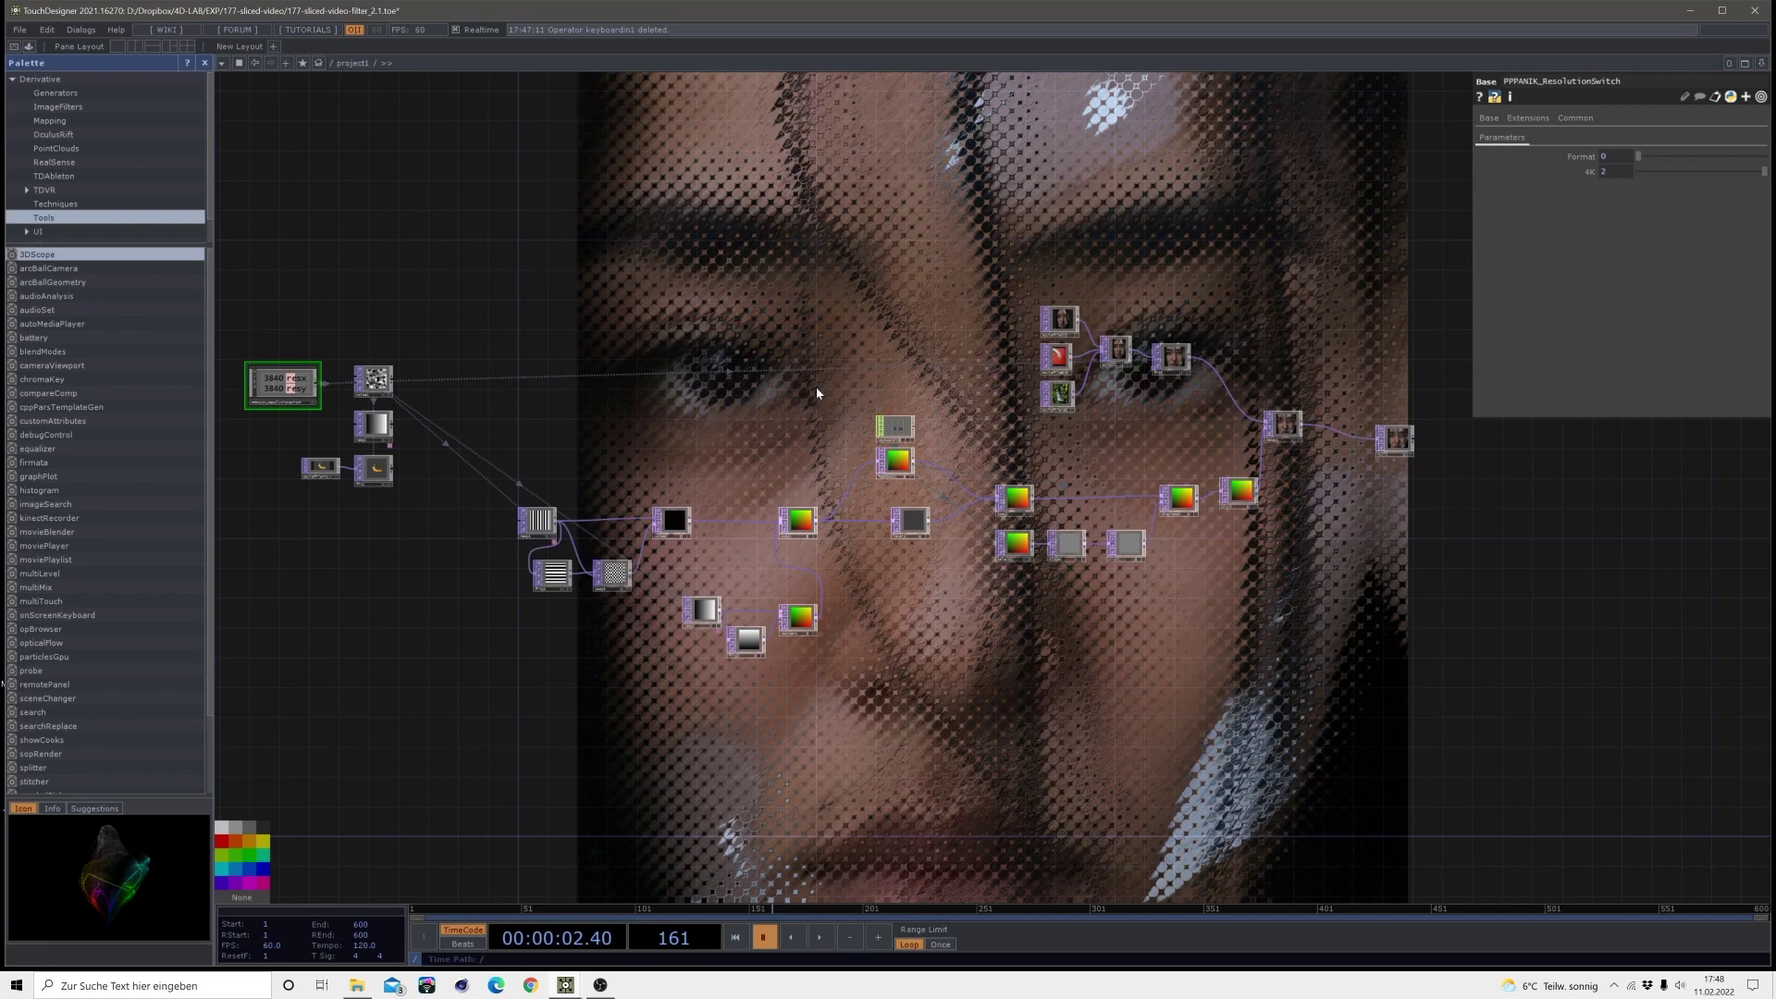
drag(1031, 714, 718, 562)
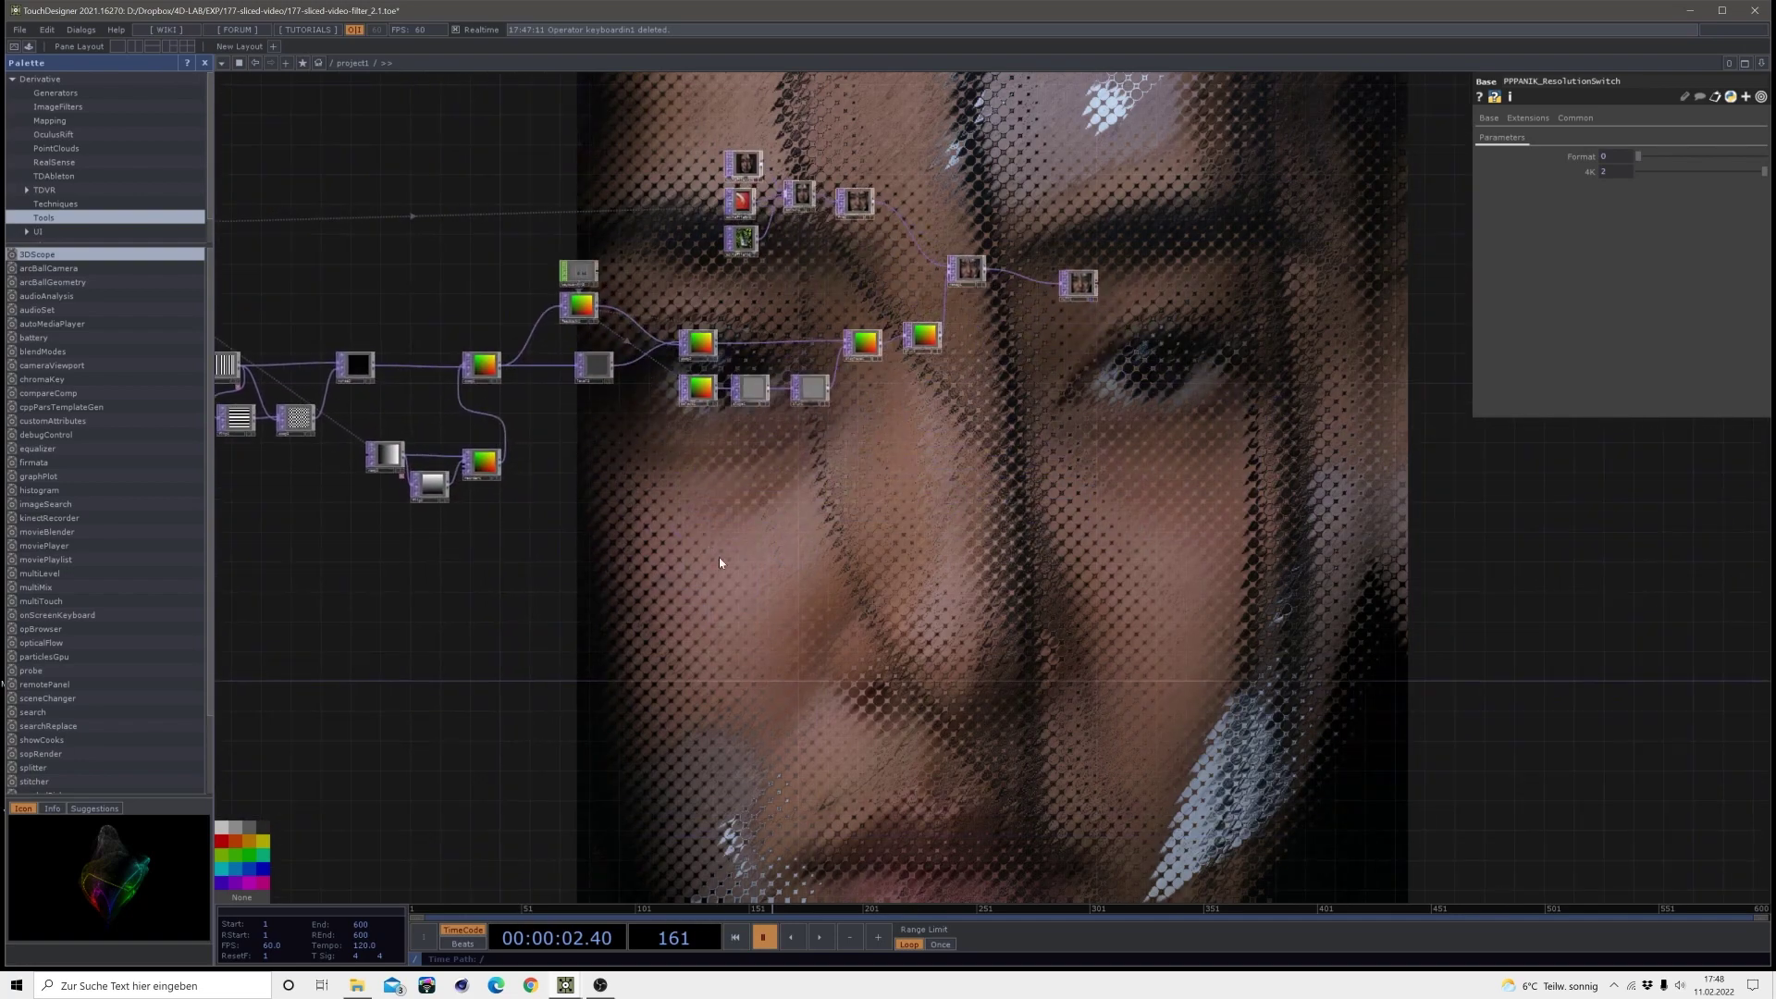
click(820, 937)
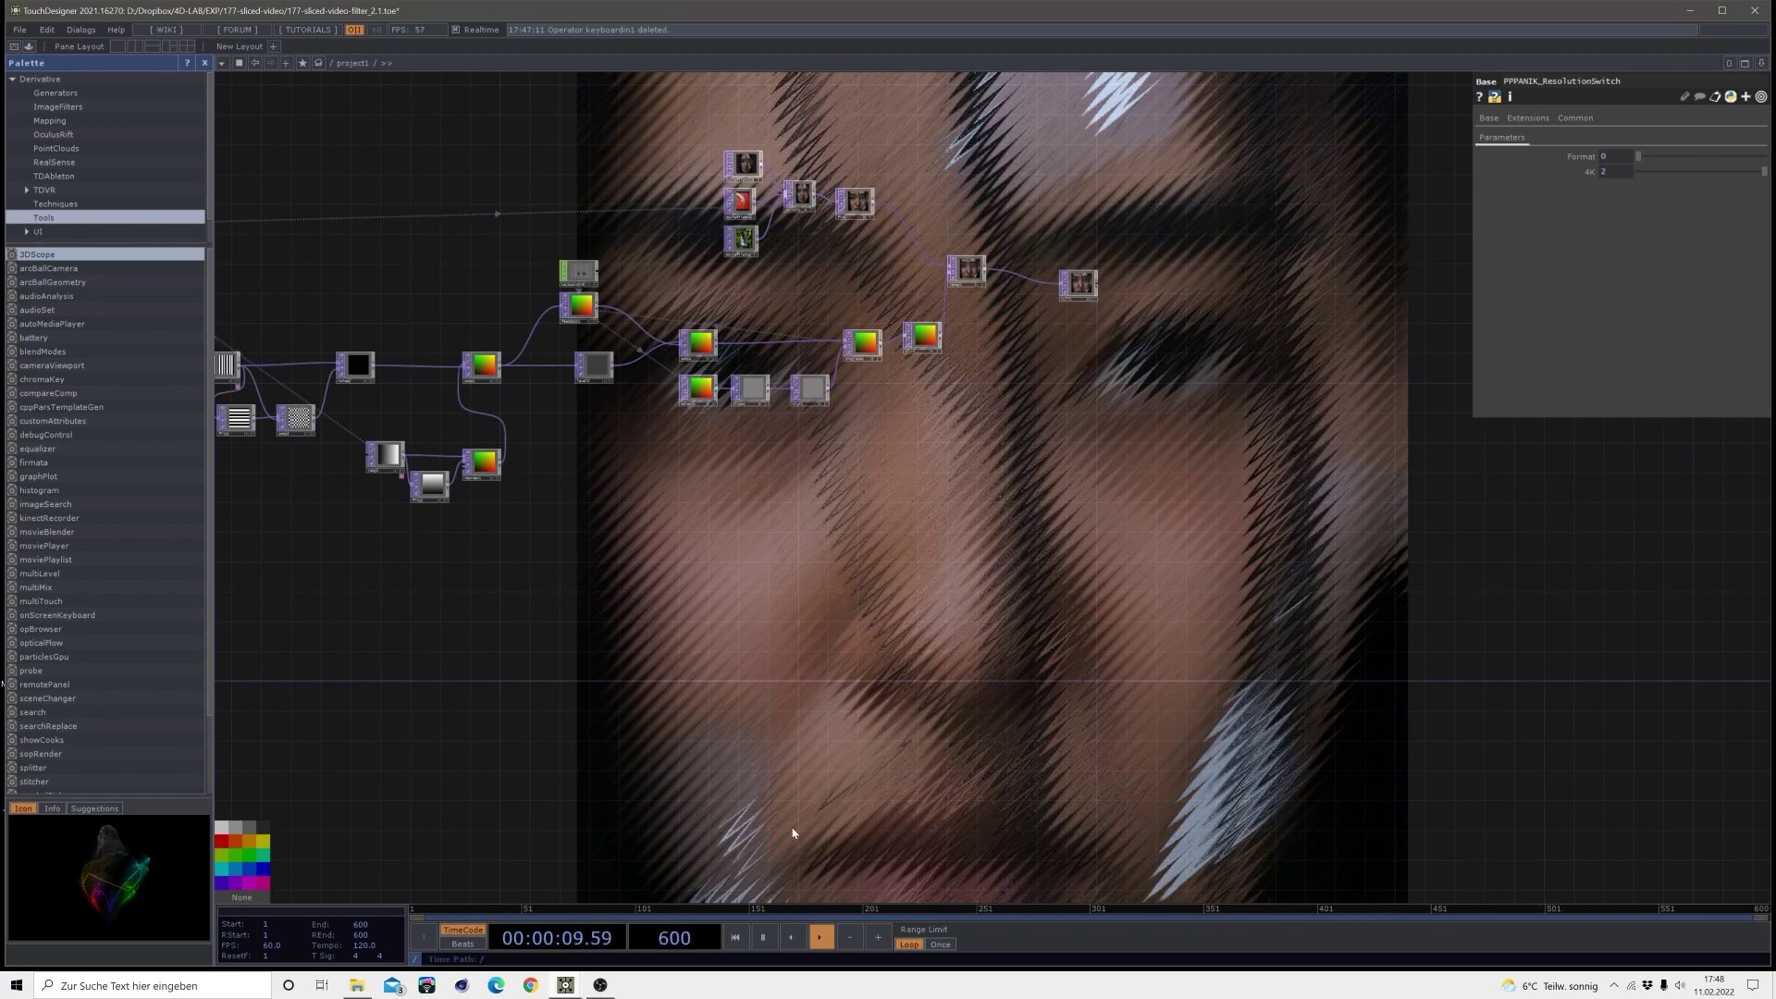
- Set switch1's Index to 2.59 to feed in the jungle waterfall clip
click(801, 192)
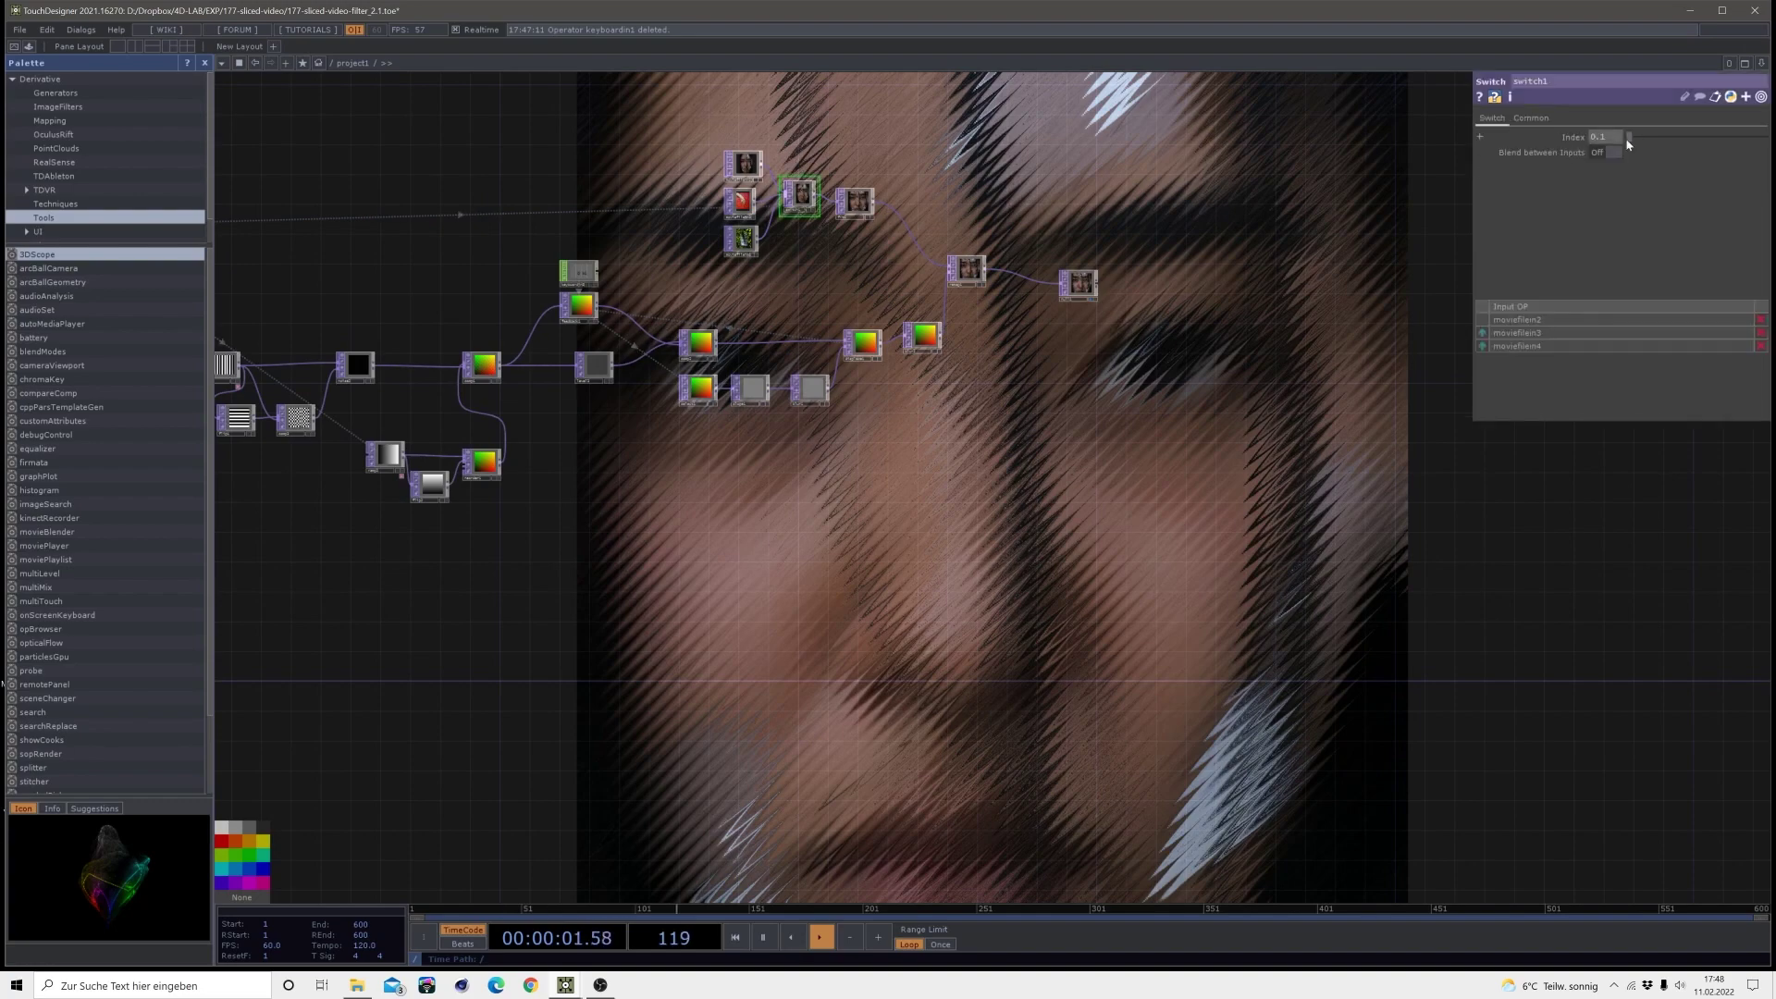
drag(1631, 136, 1650, 140)
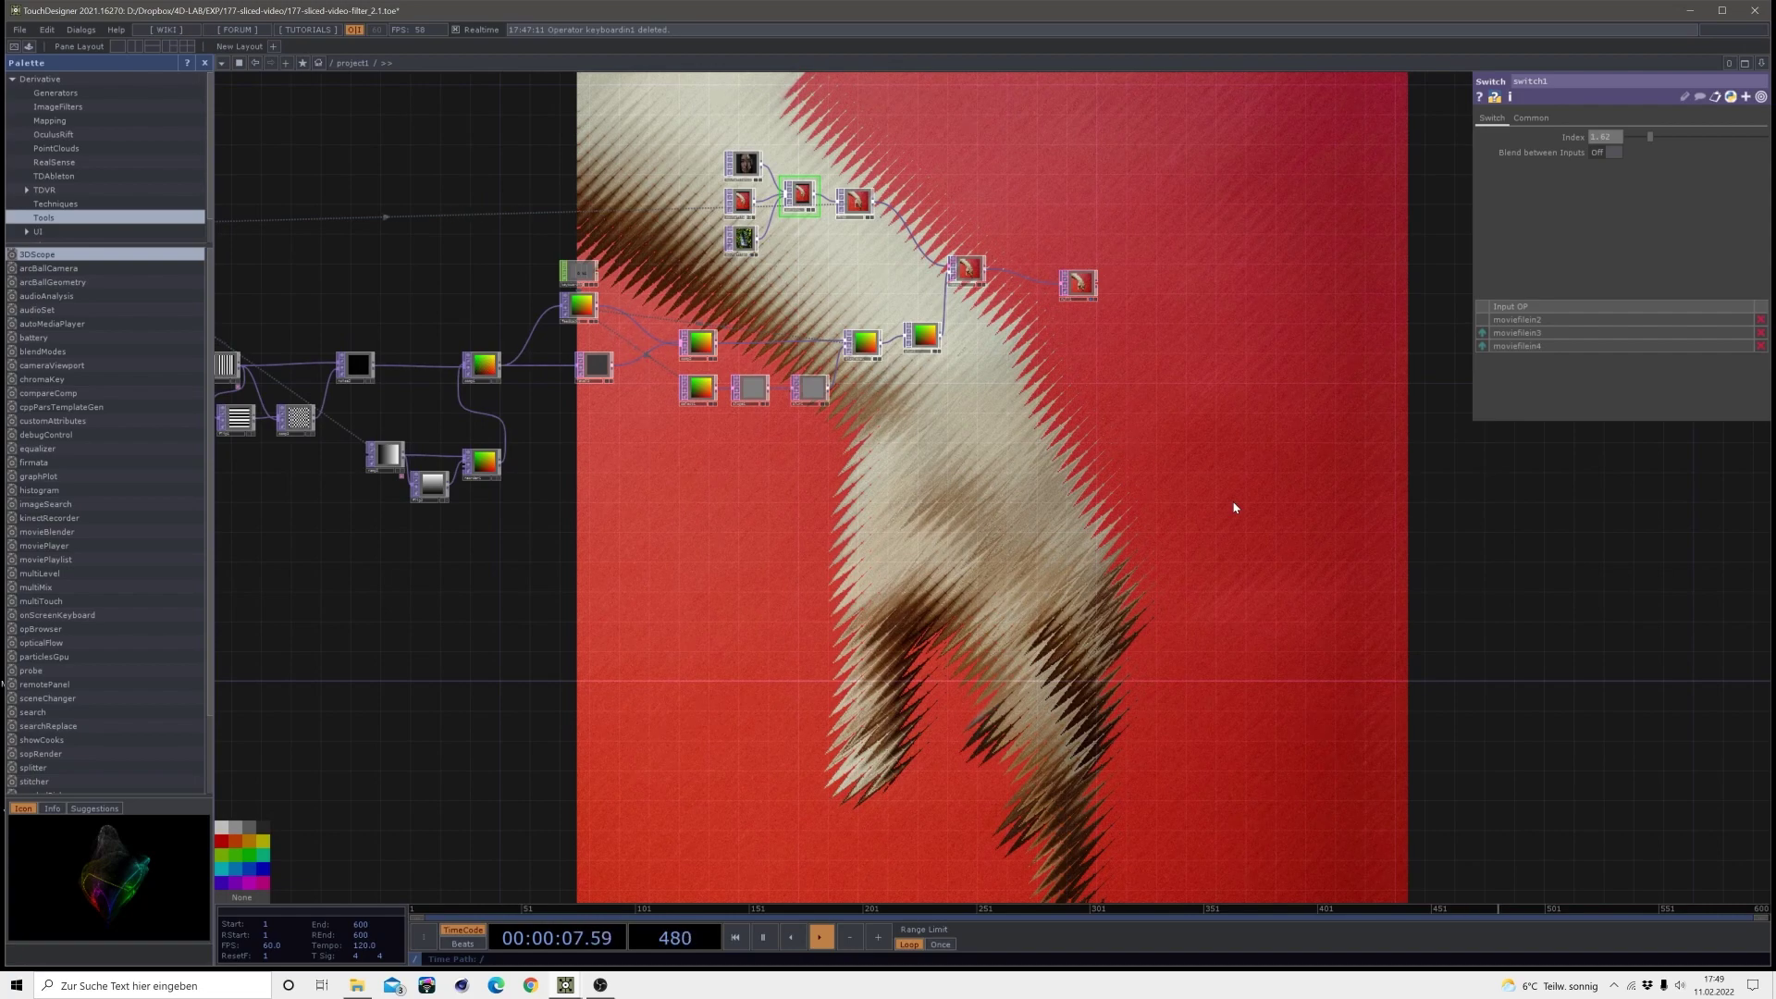
key(space)
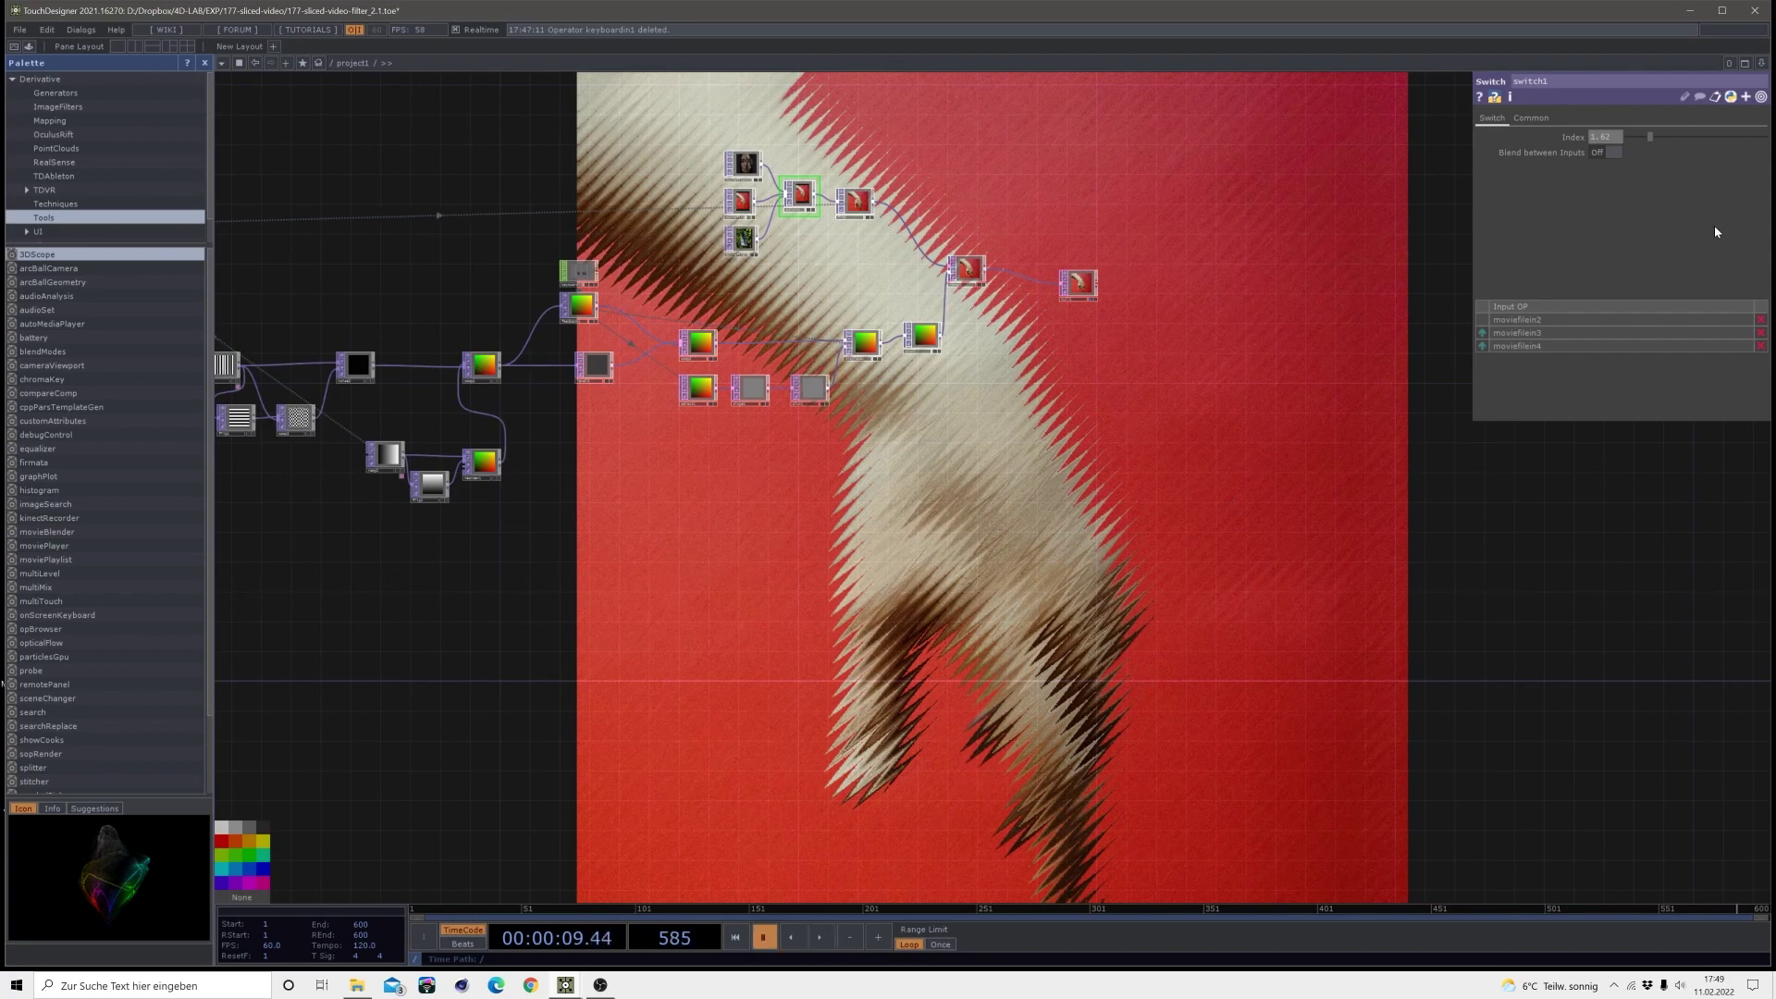
drag(1655, 133, 1662, 135)
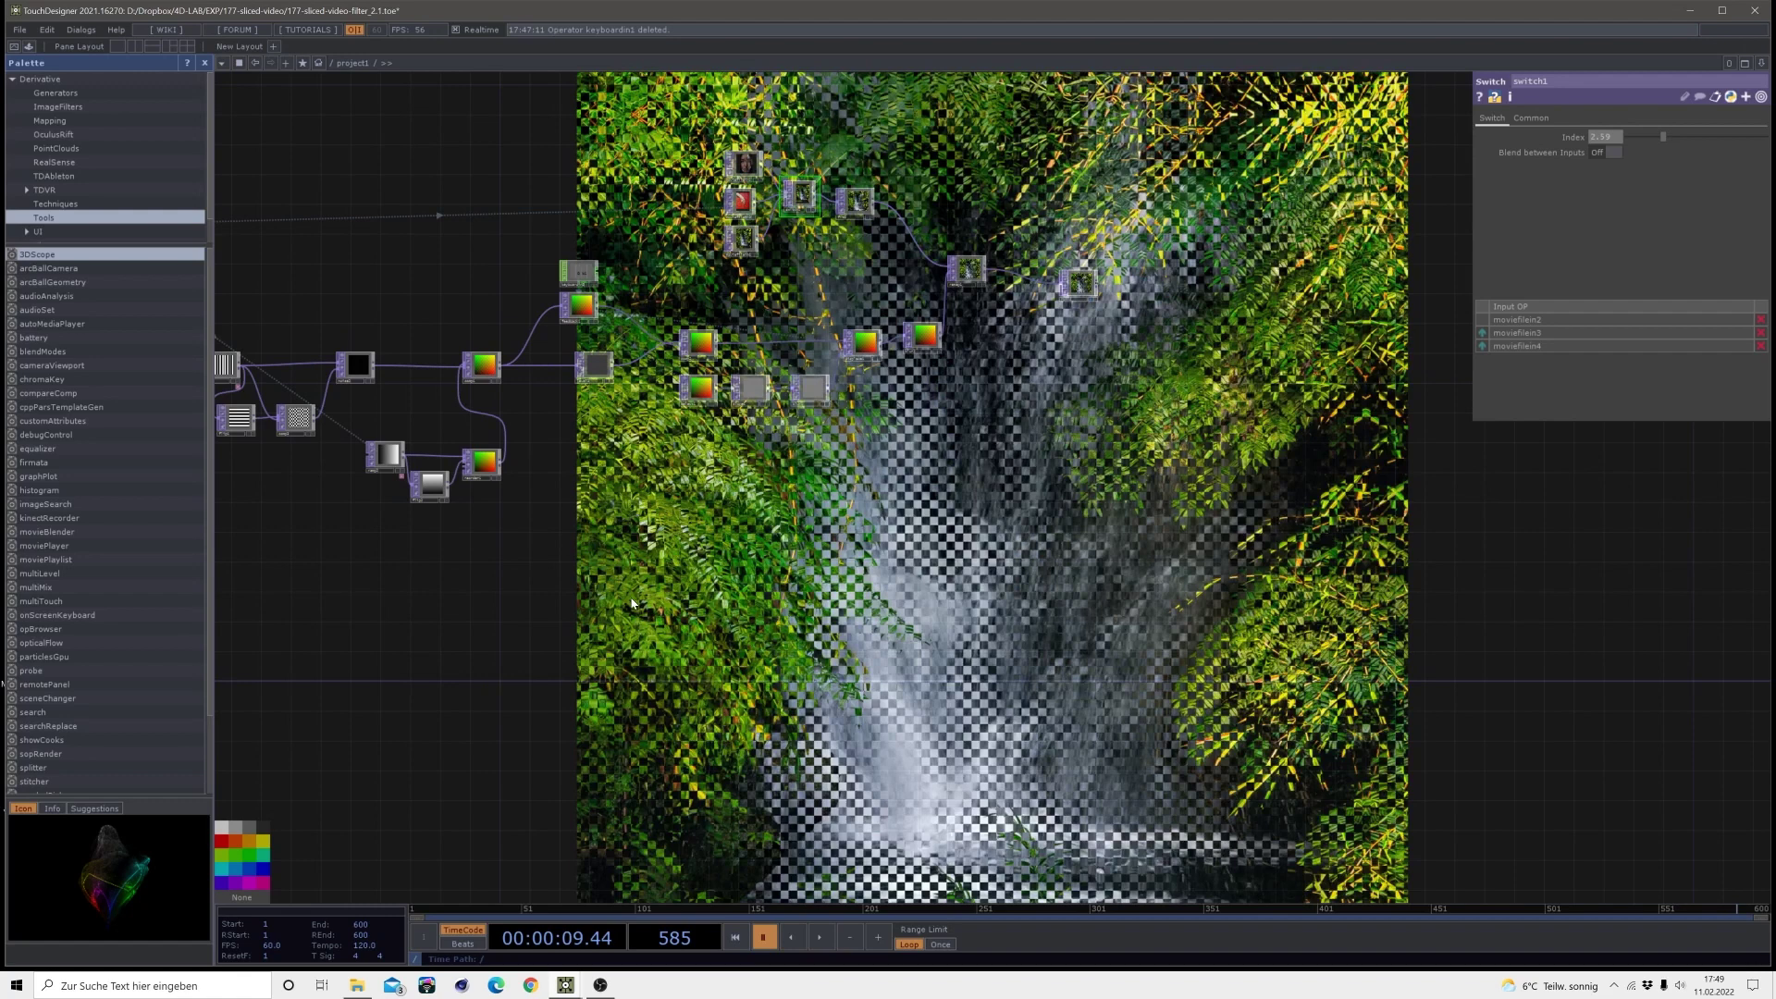
drag(681, 562, 953, 541)
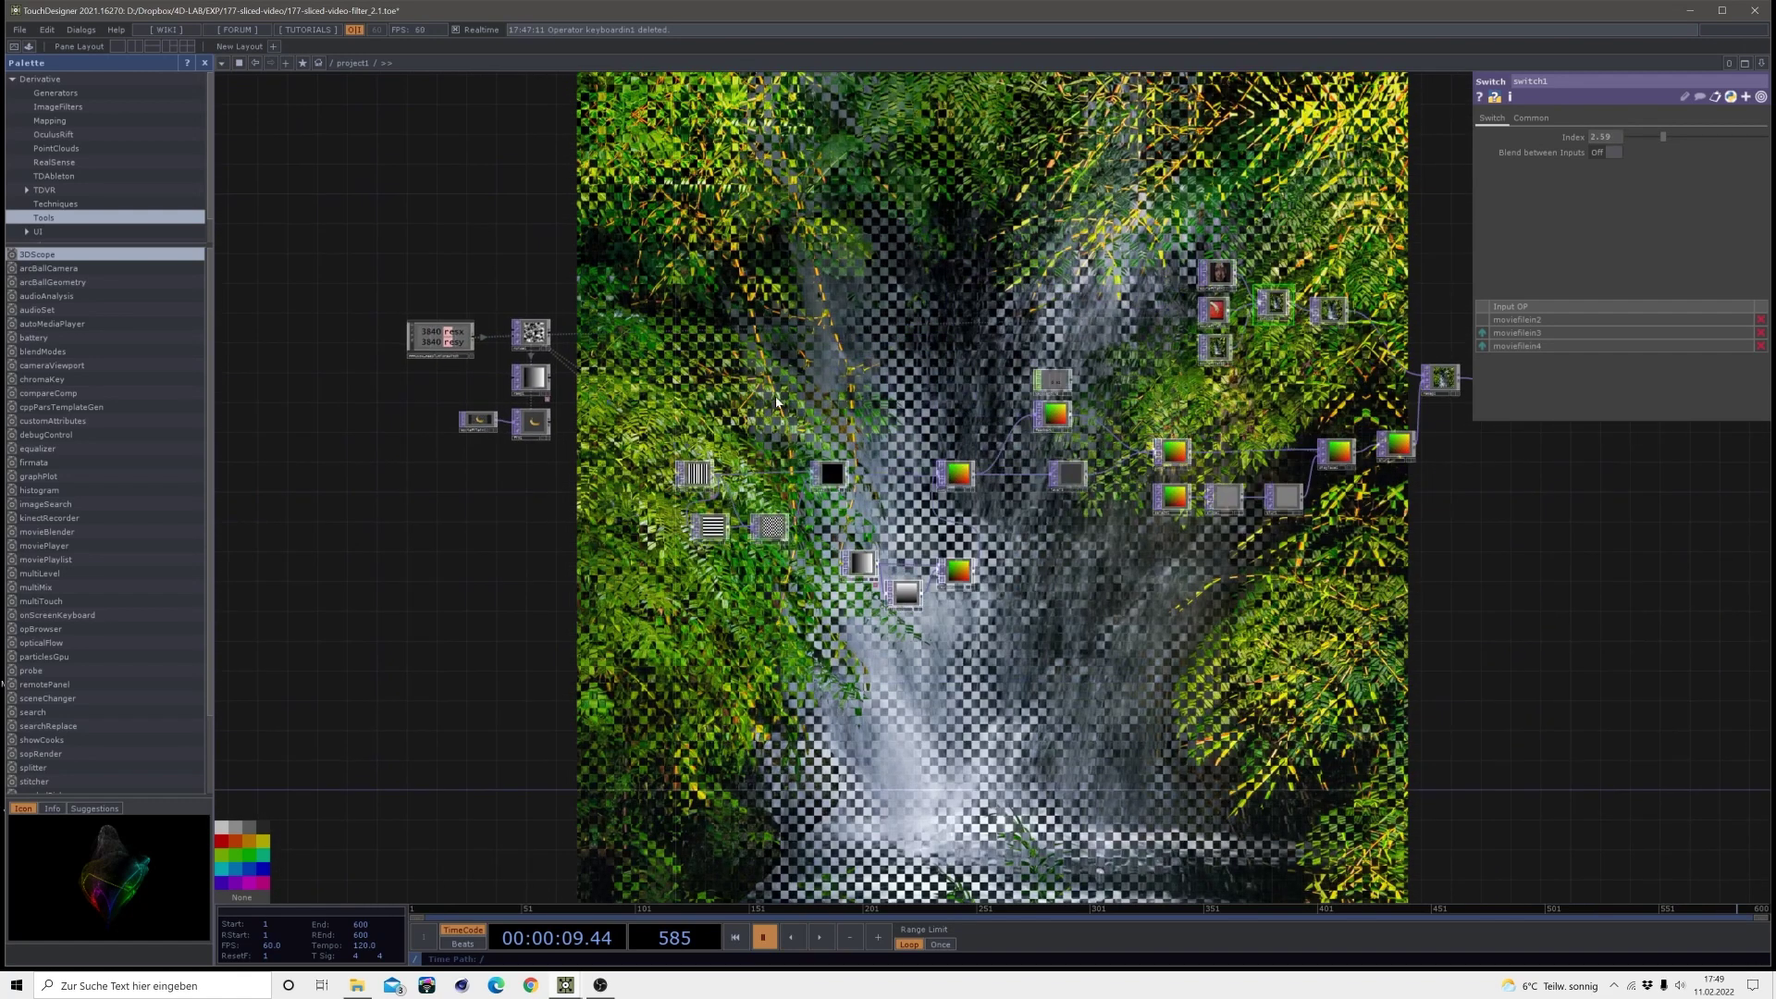
- Set ramp4's Period to 0.01 and briefly play the animation
click(689, 476)
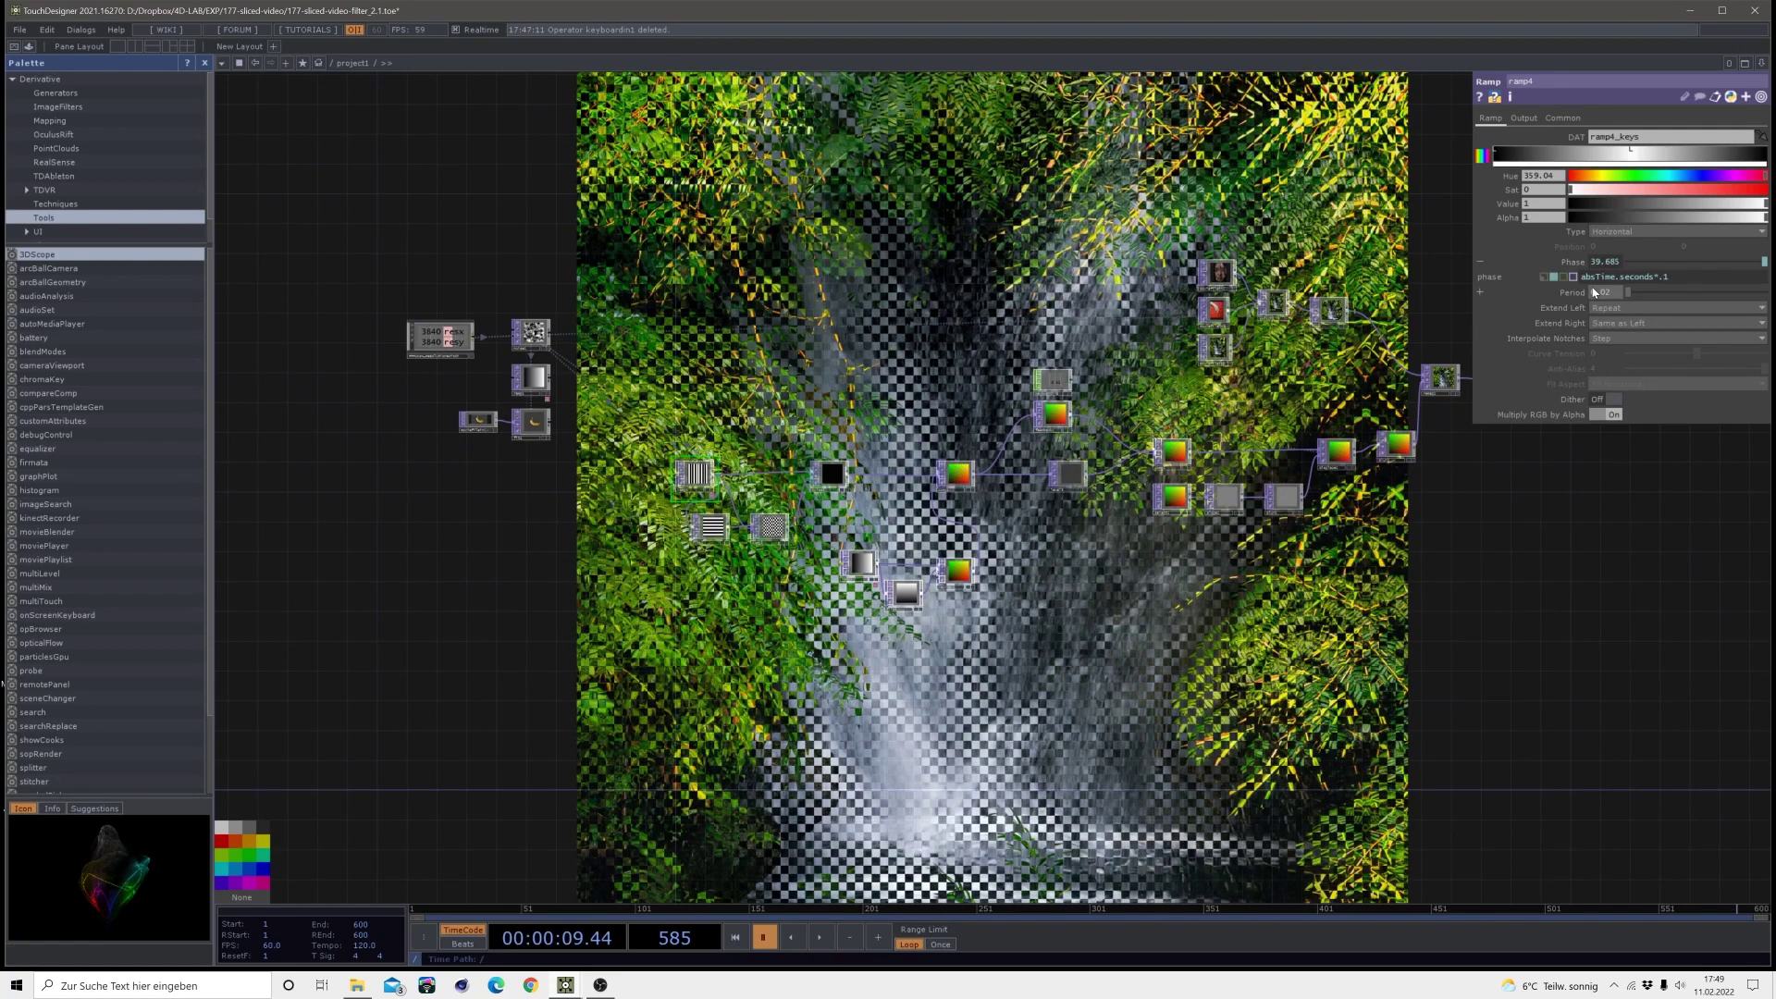
key(BackSpace)
text(1)
key(Return)
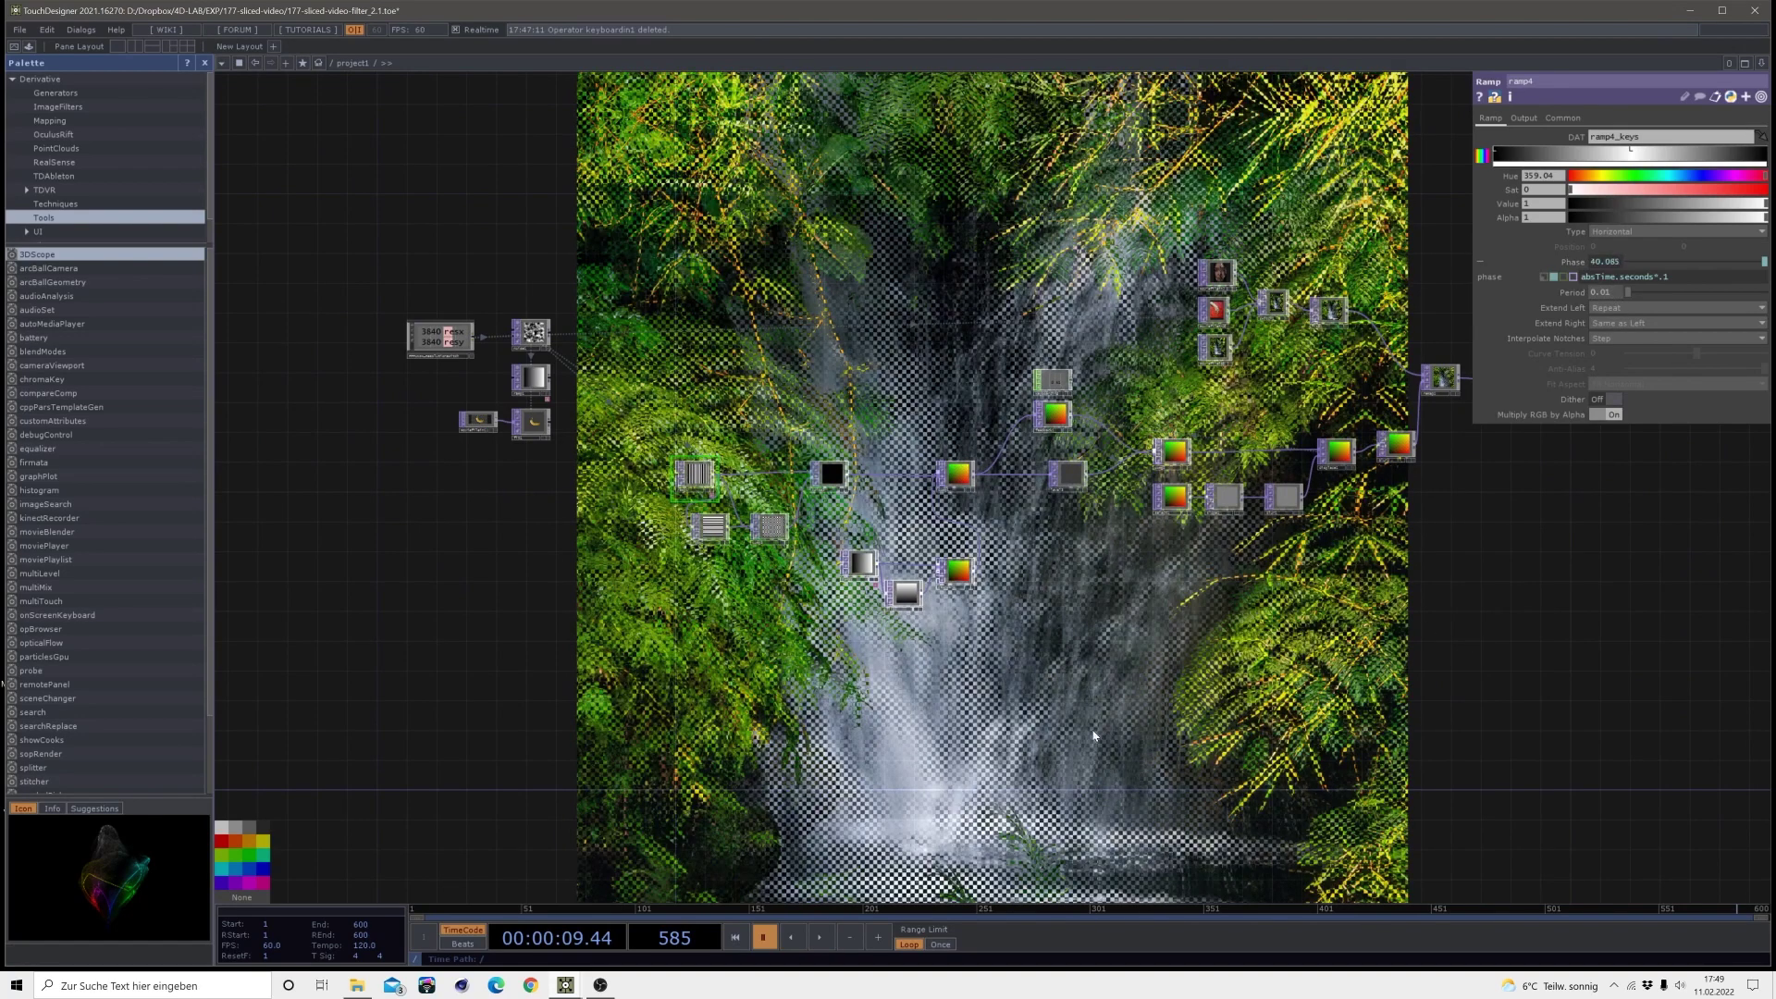
key(space)
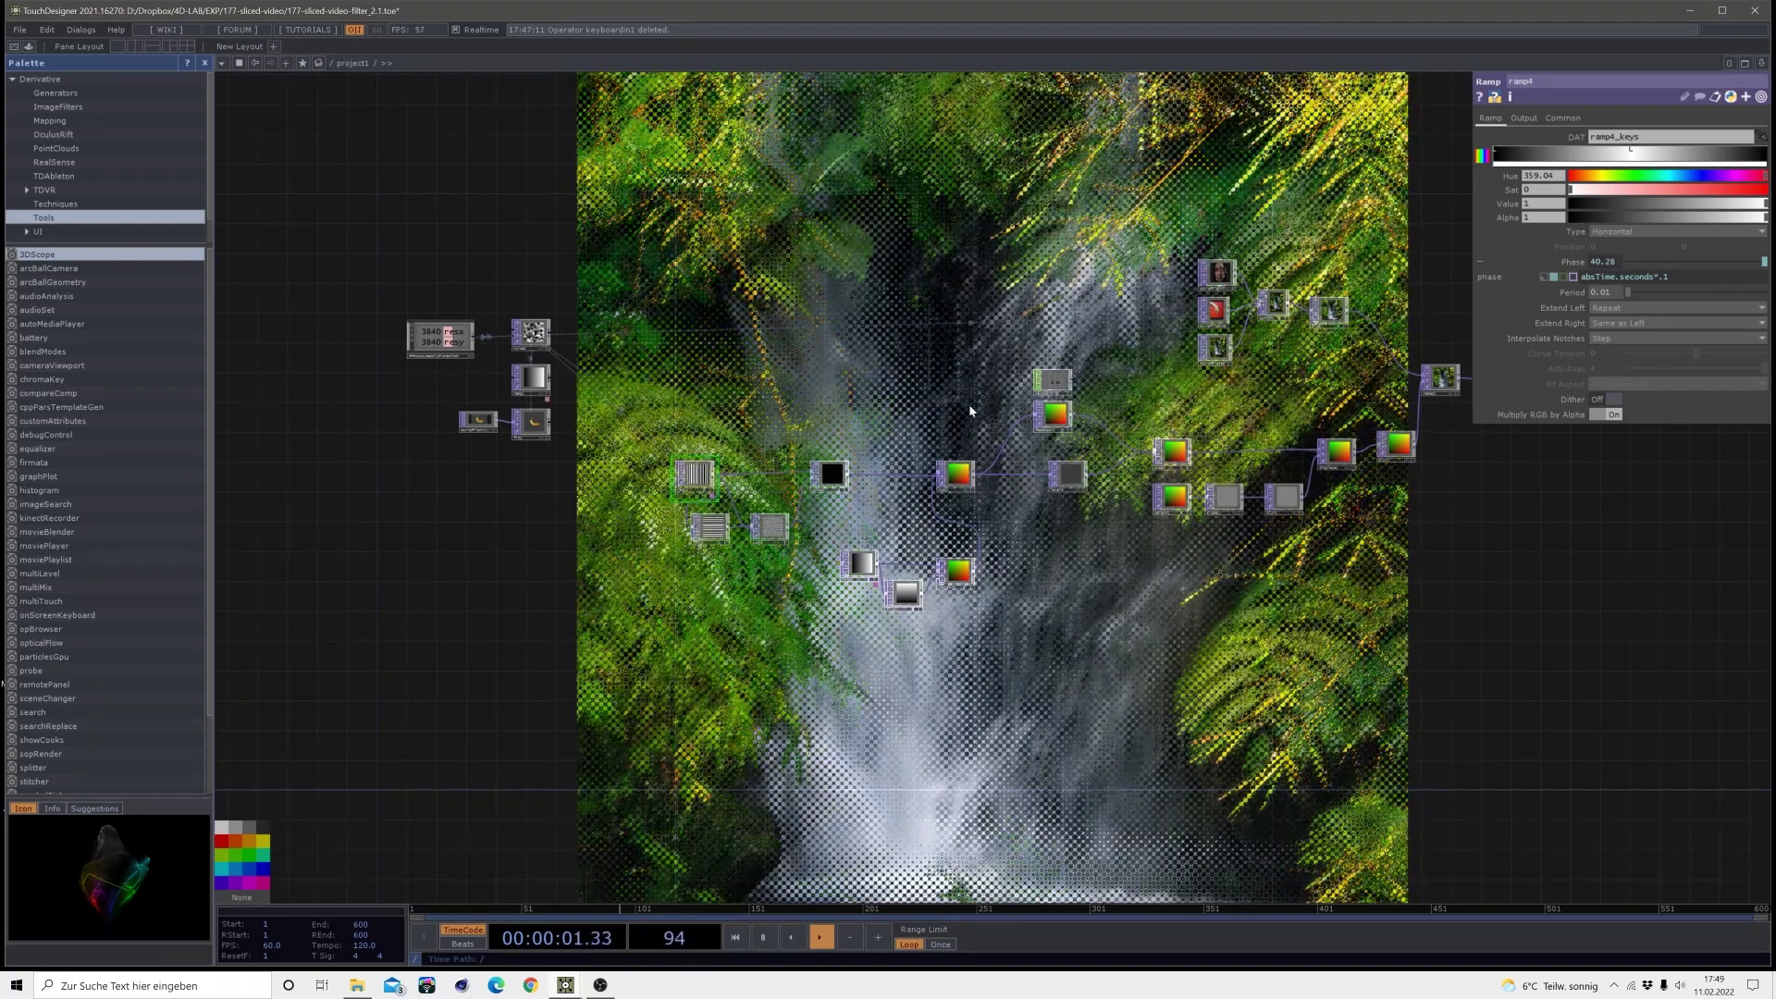
key(space)
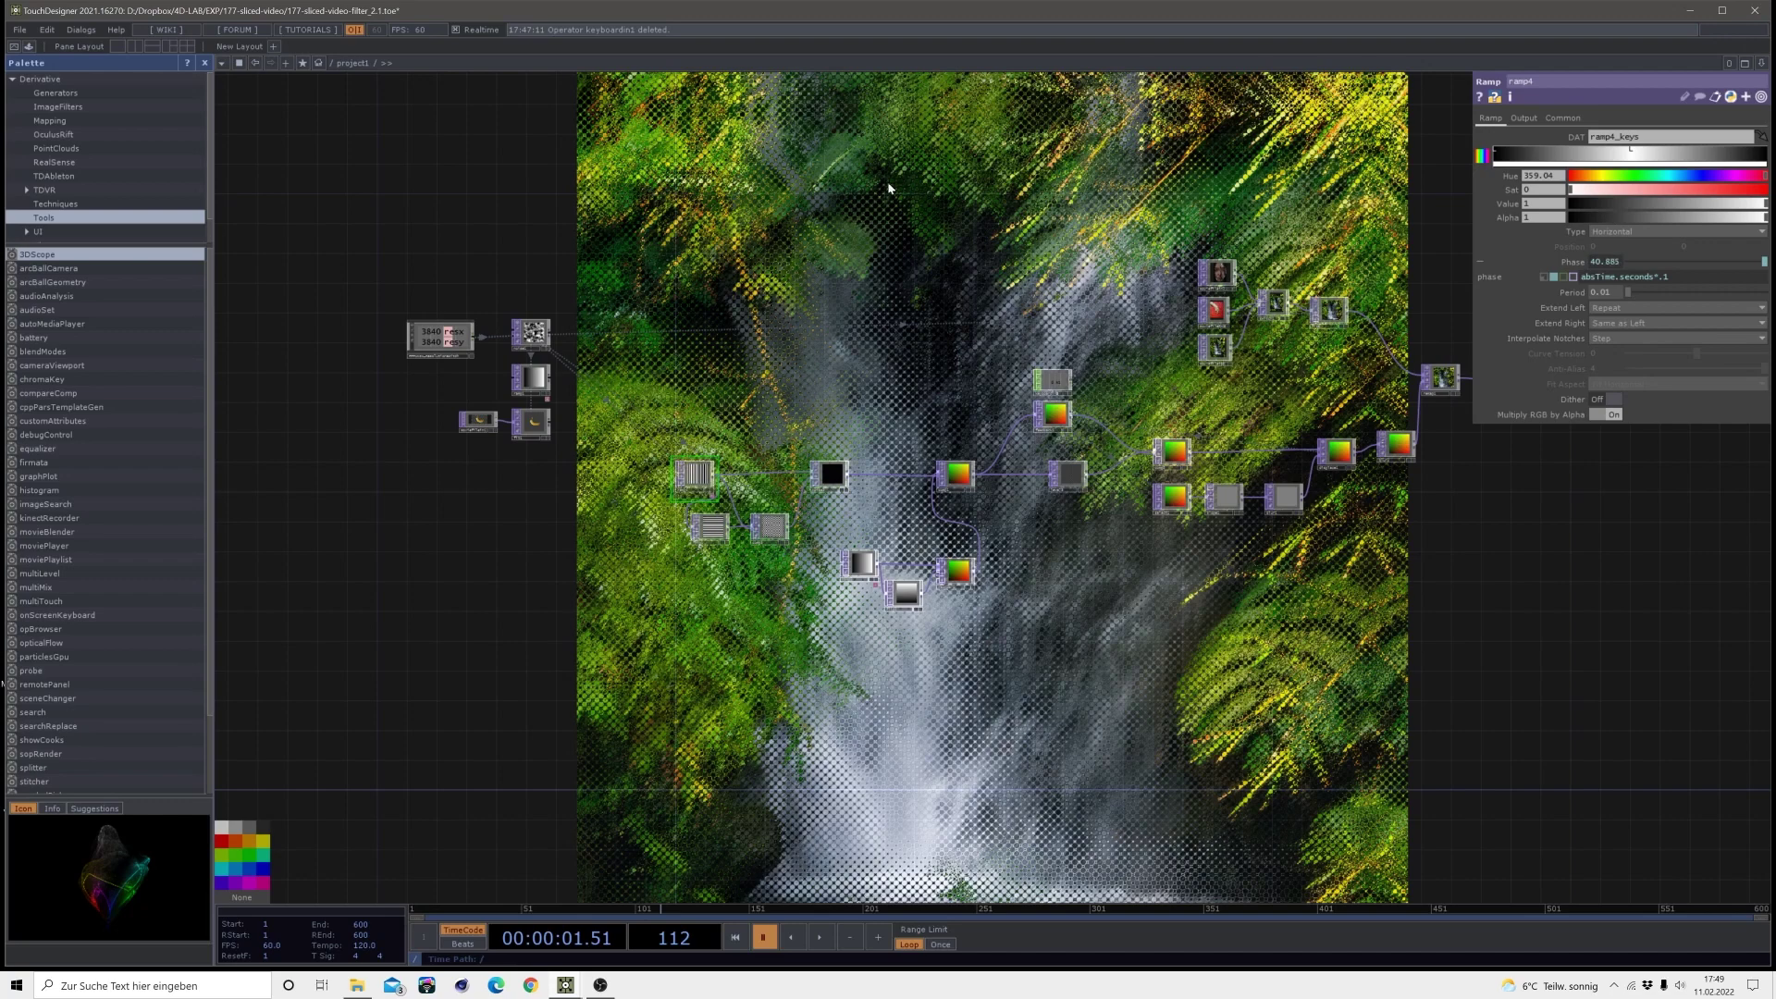
- Change ramp4's Period to 0.1 for large checker slices
key(space)
click(1600, 293)
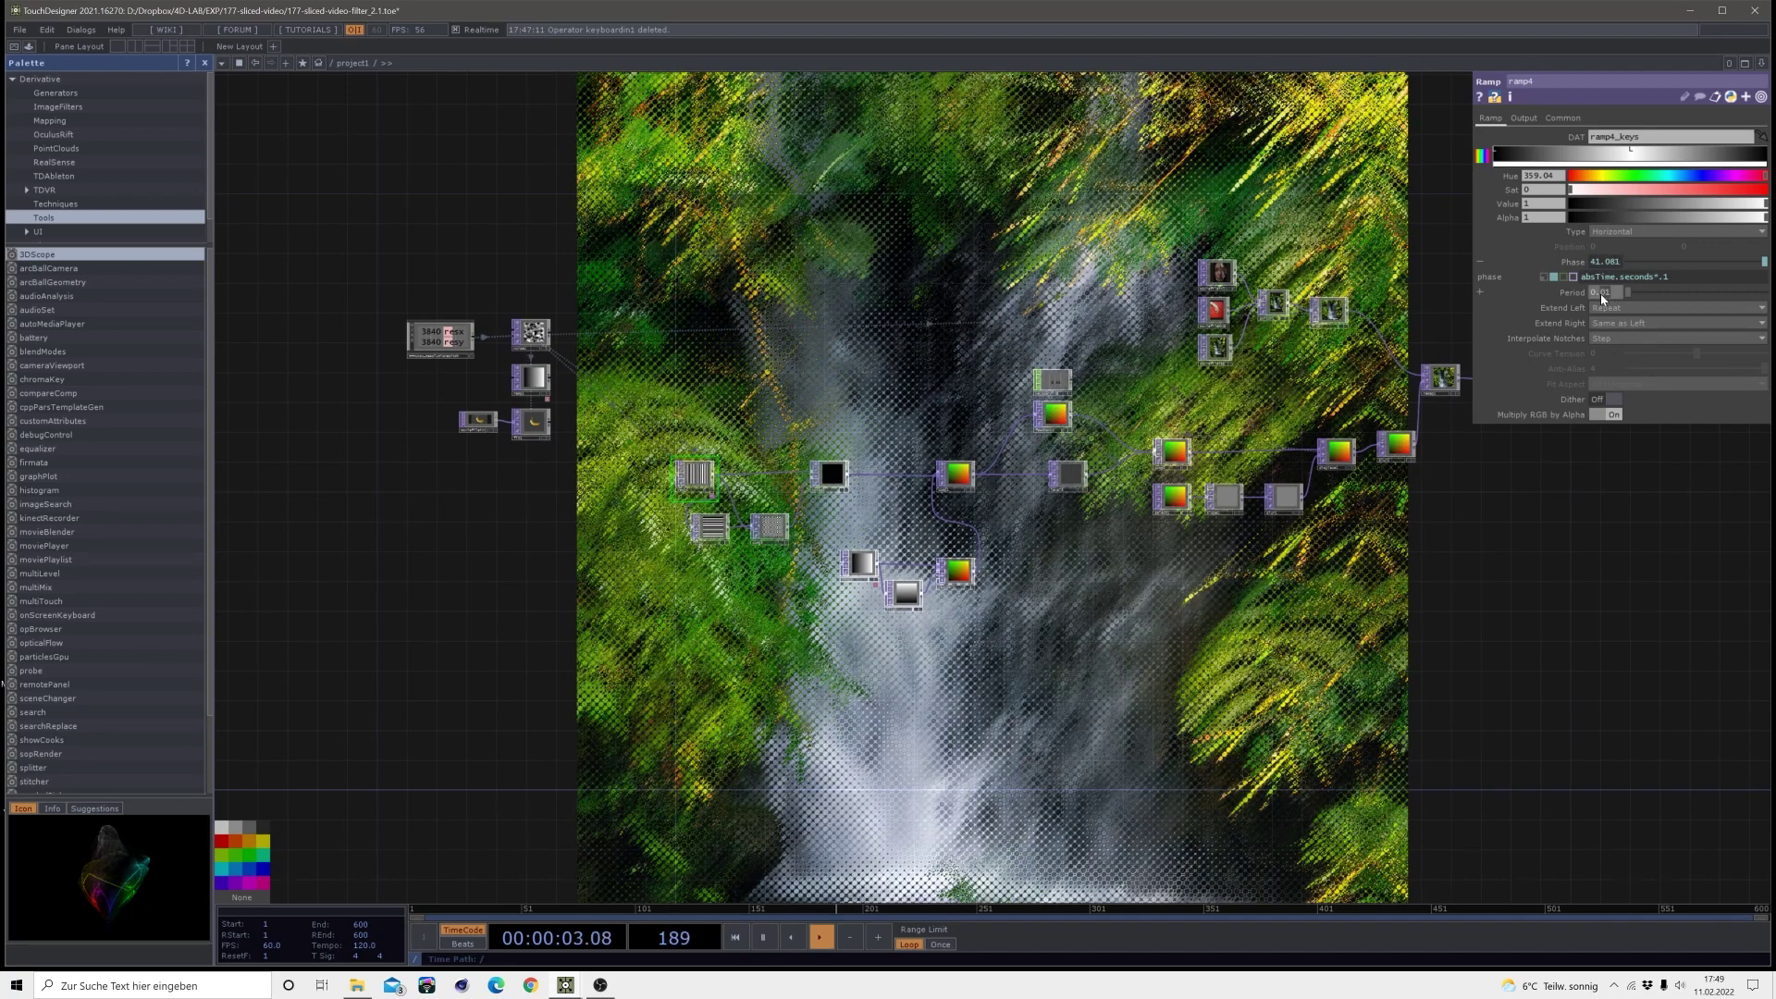
text(0.1)
key(Return)
key(space)
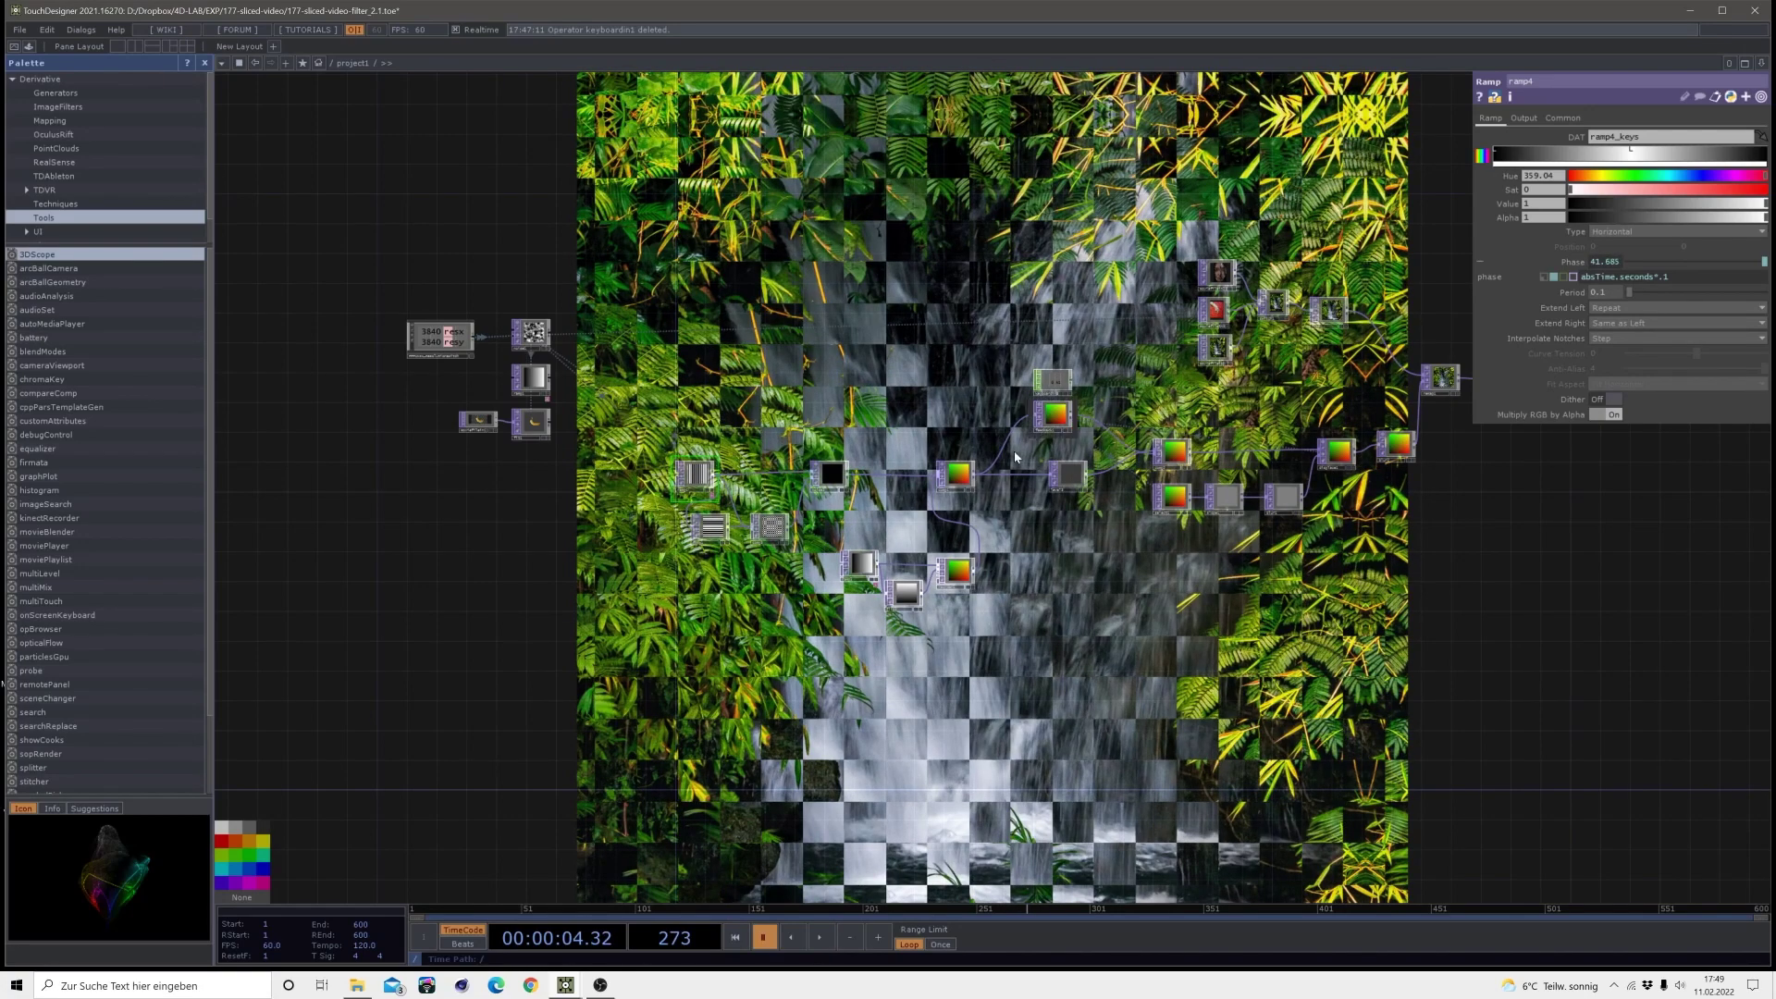
- Resume playback so the feedback smears the waterfall into zigzag streaks
key(space)
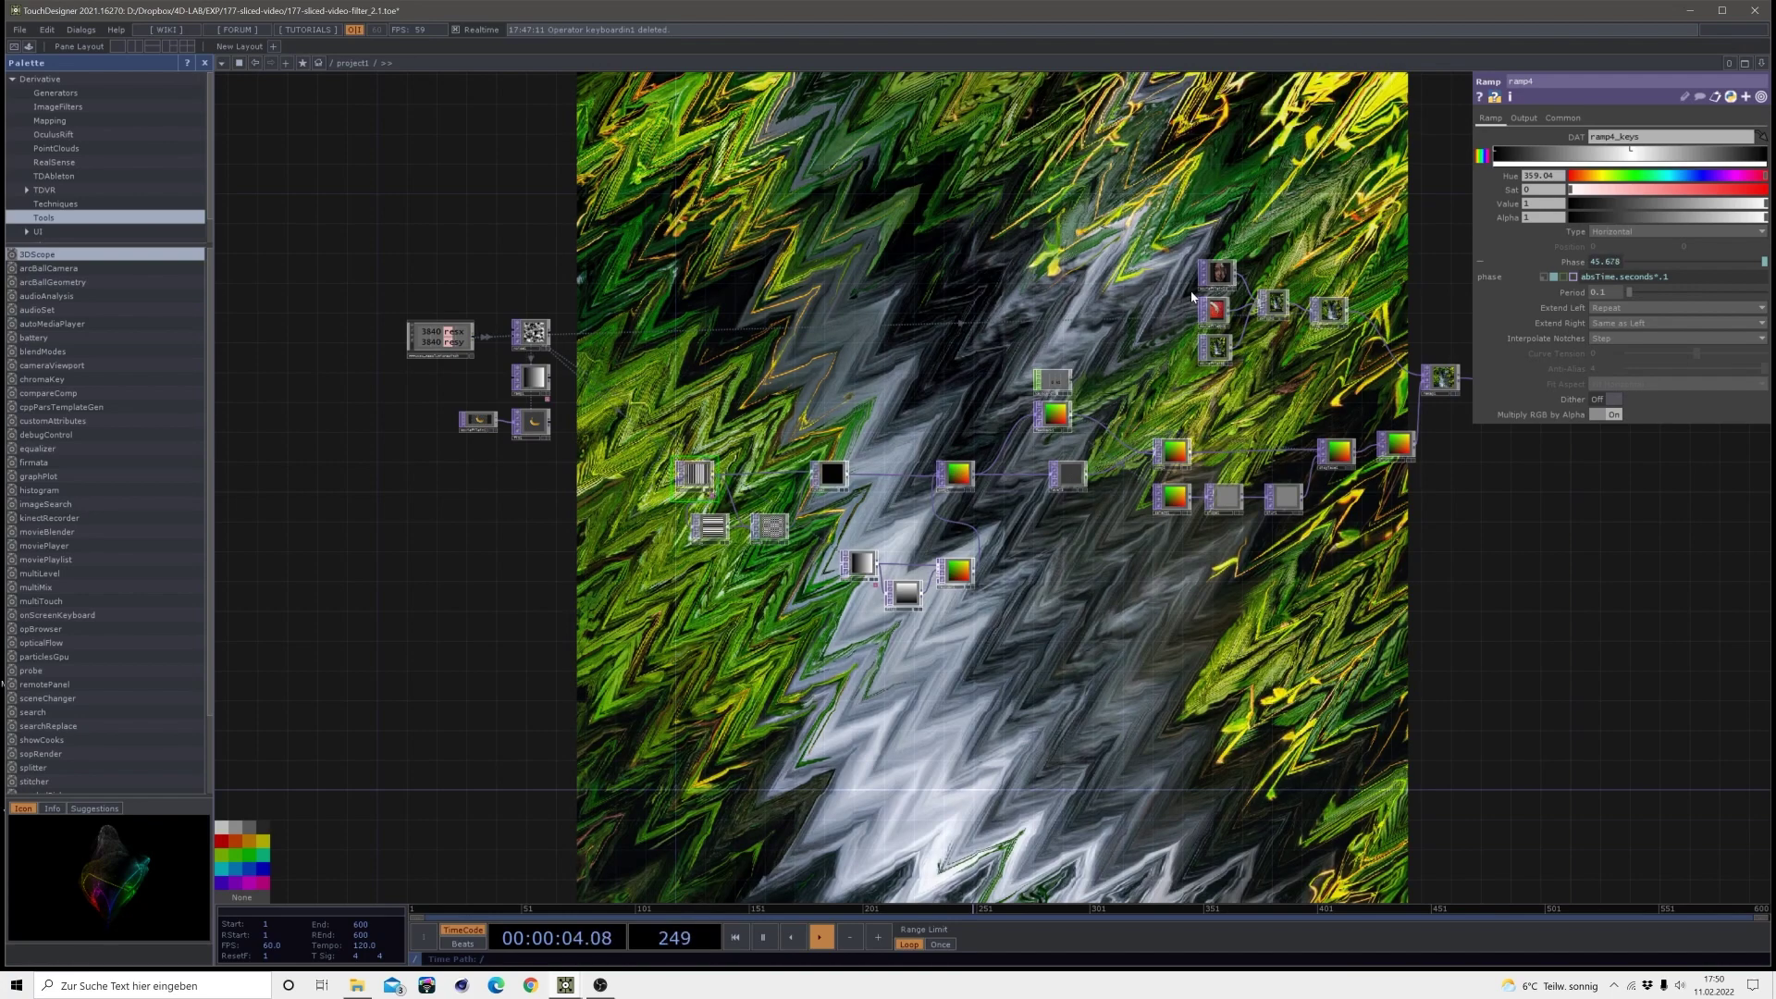
- Set switch1's Index back to 0 for the face clip and ramp4's Period to 0.01
click(1217, 274)
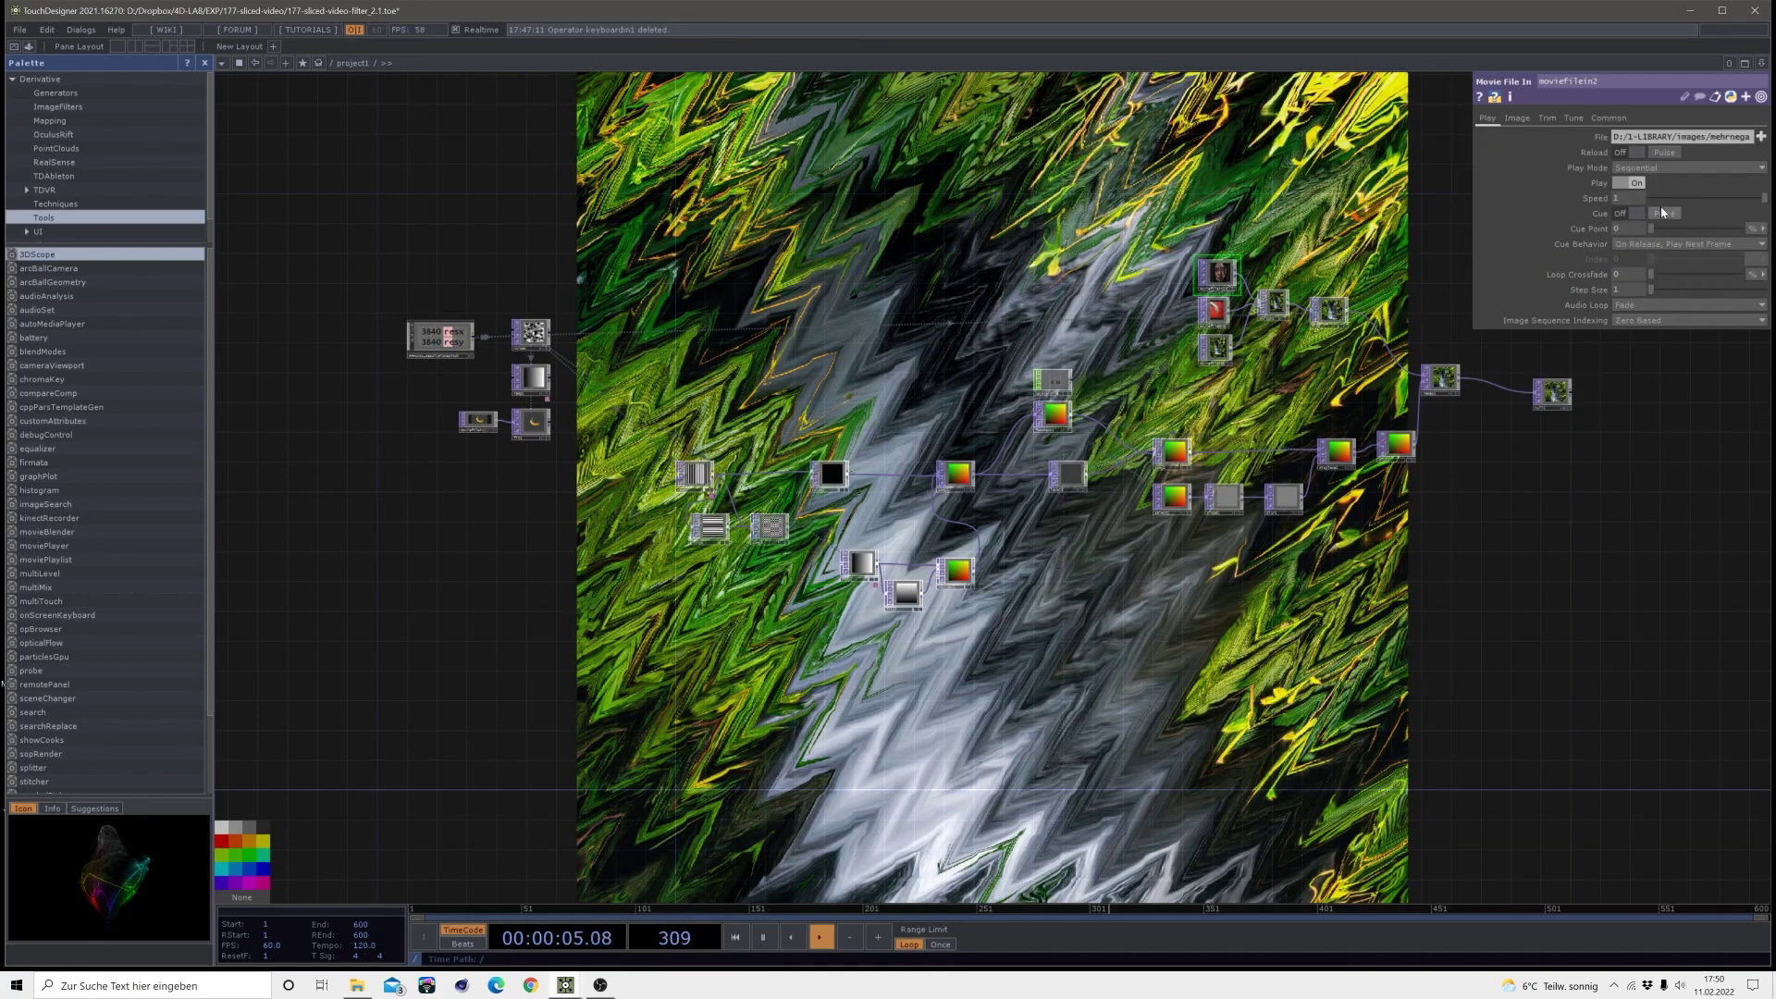
click(1274, 304)
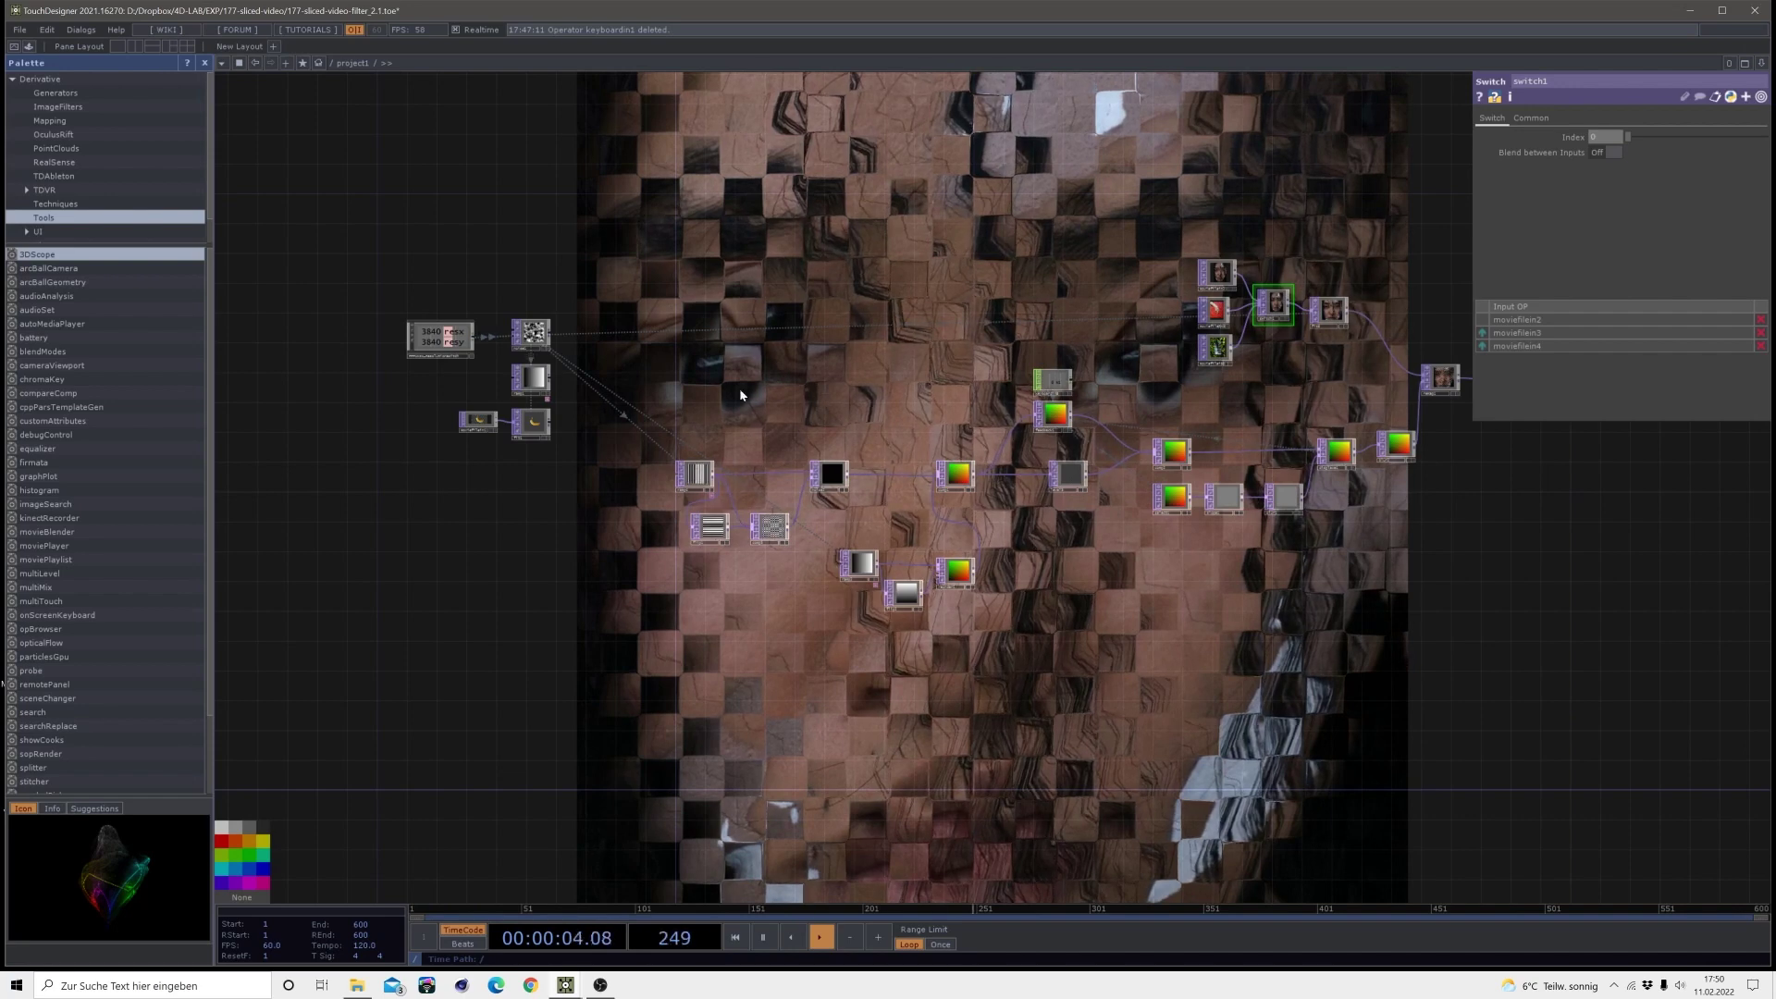
click(696, 475)
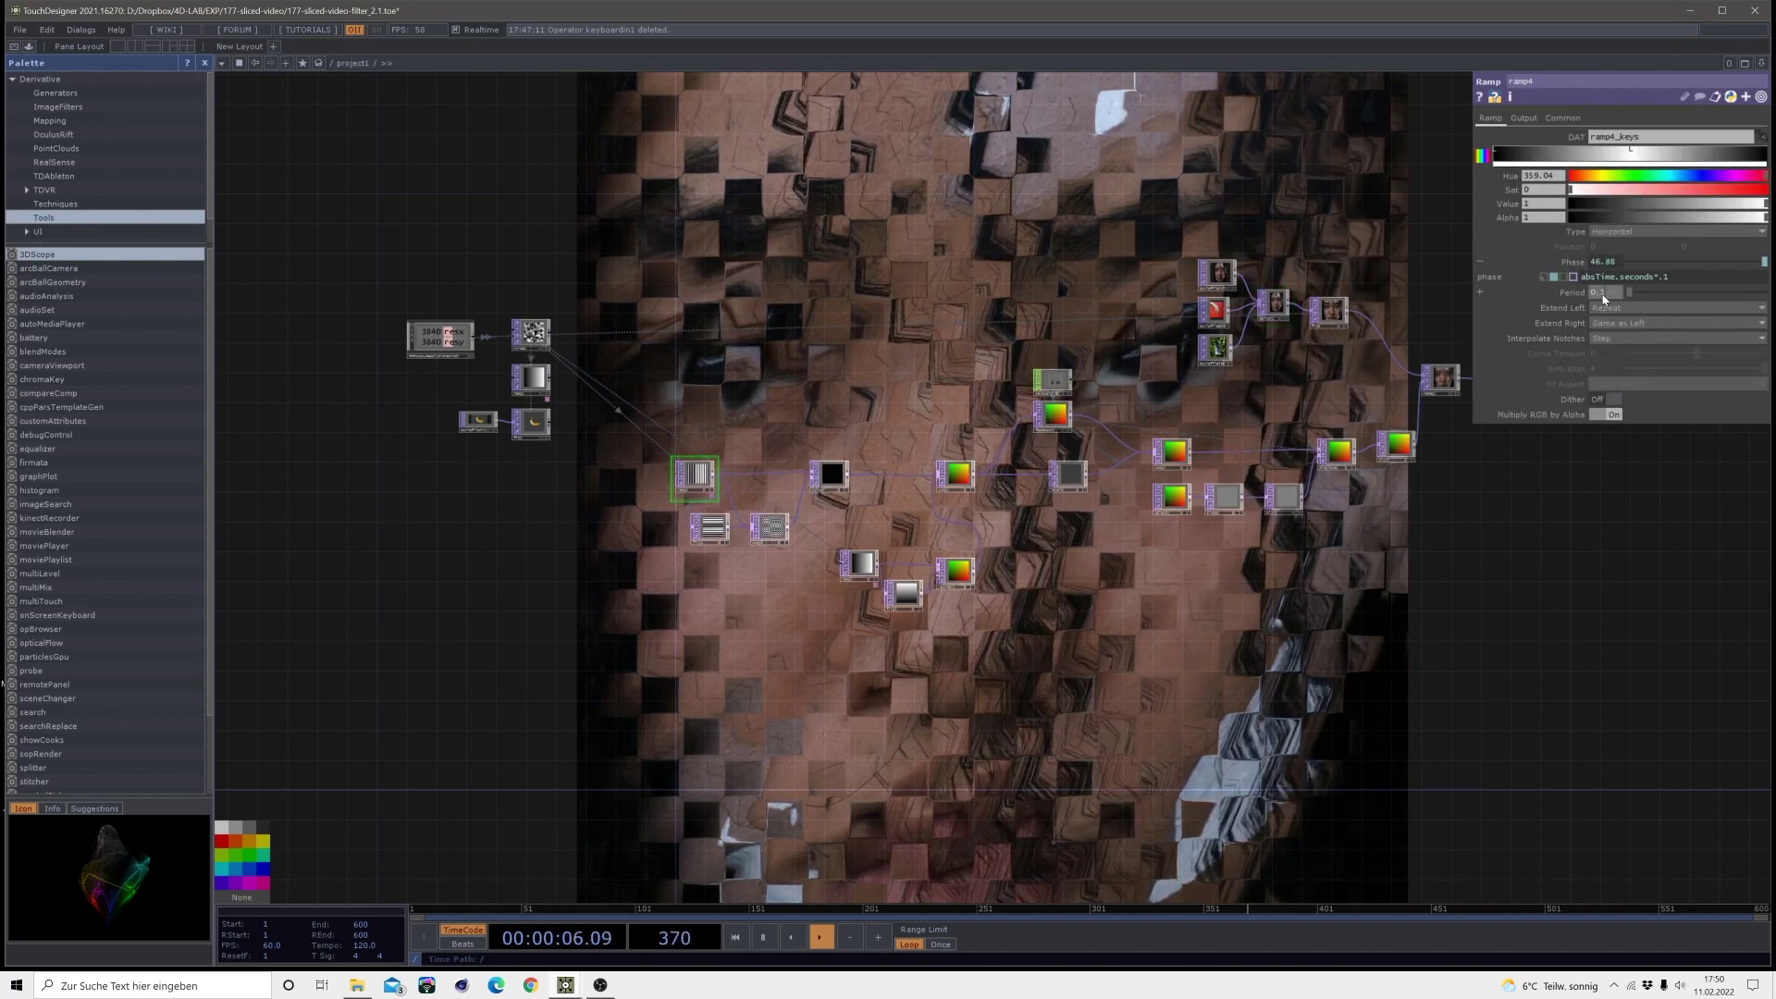
key(Return)
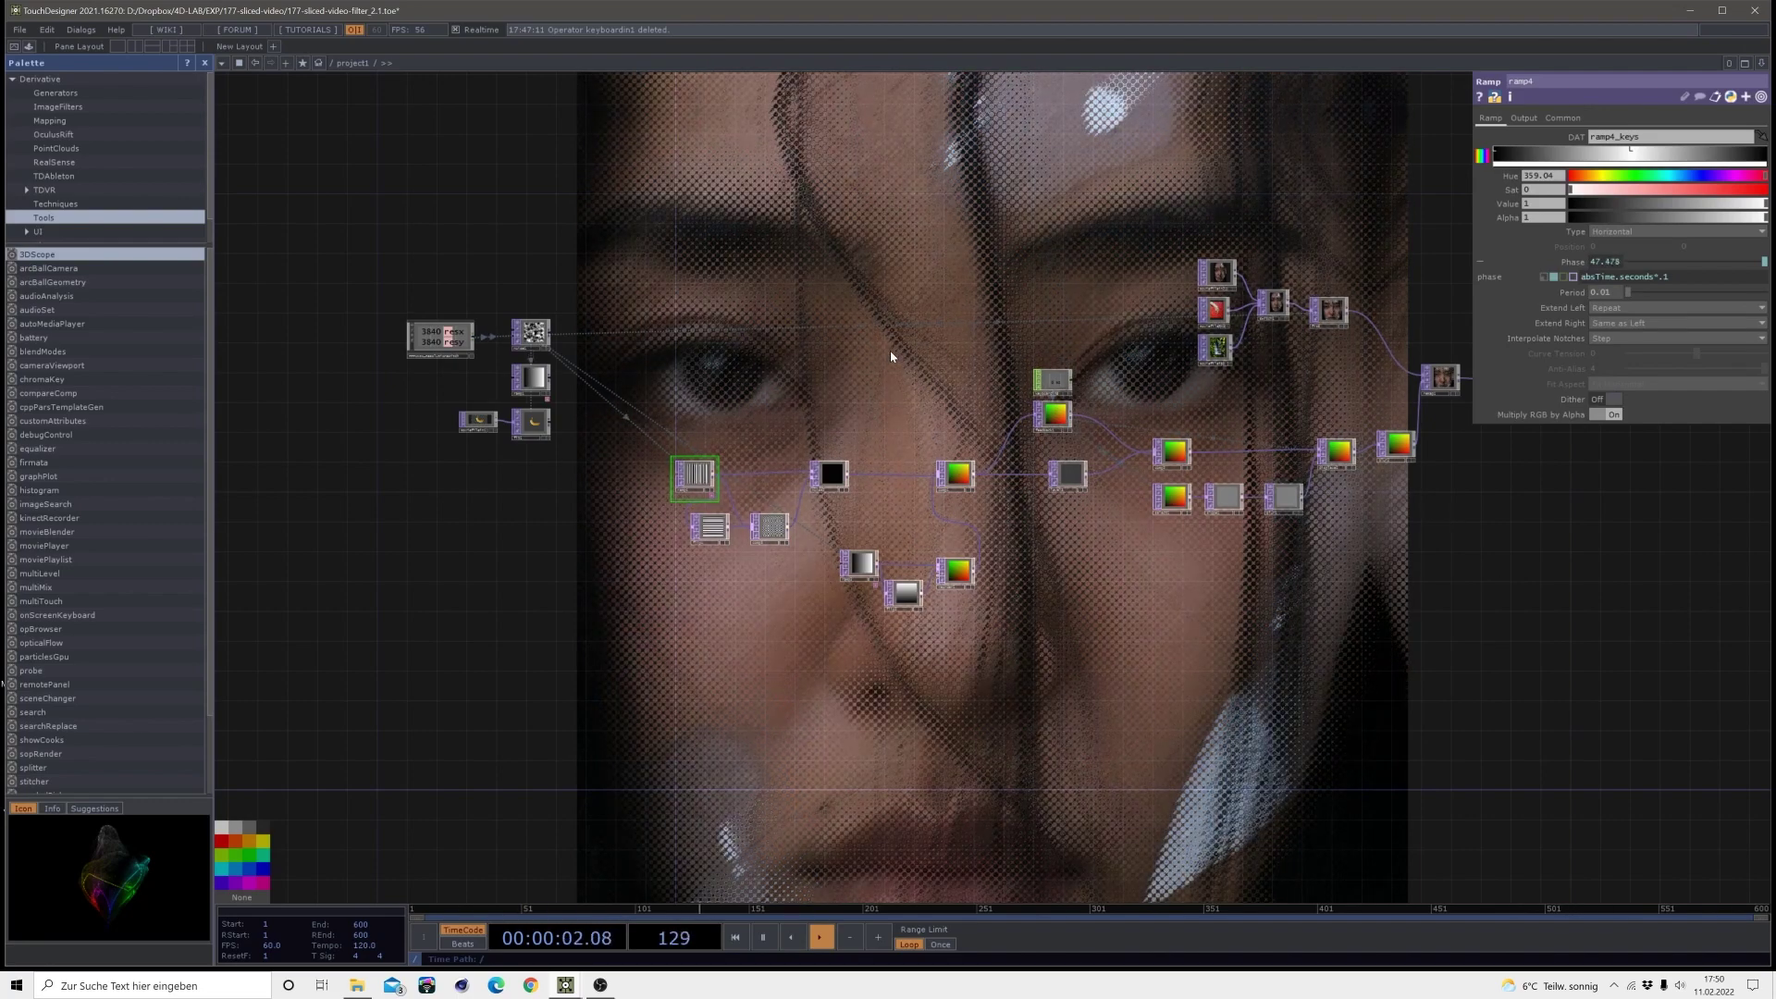
key(space)
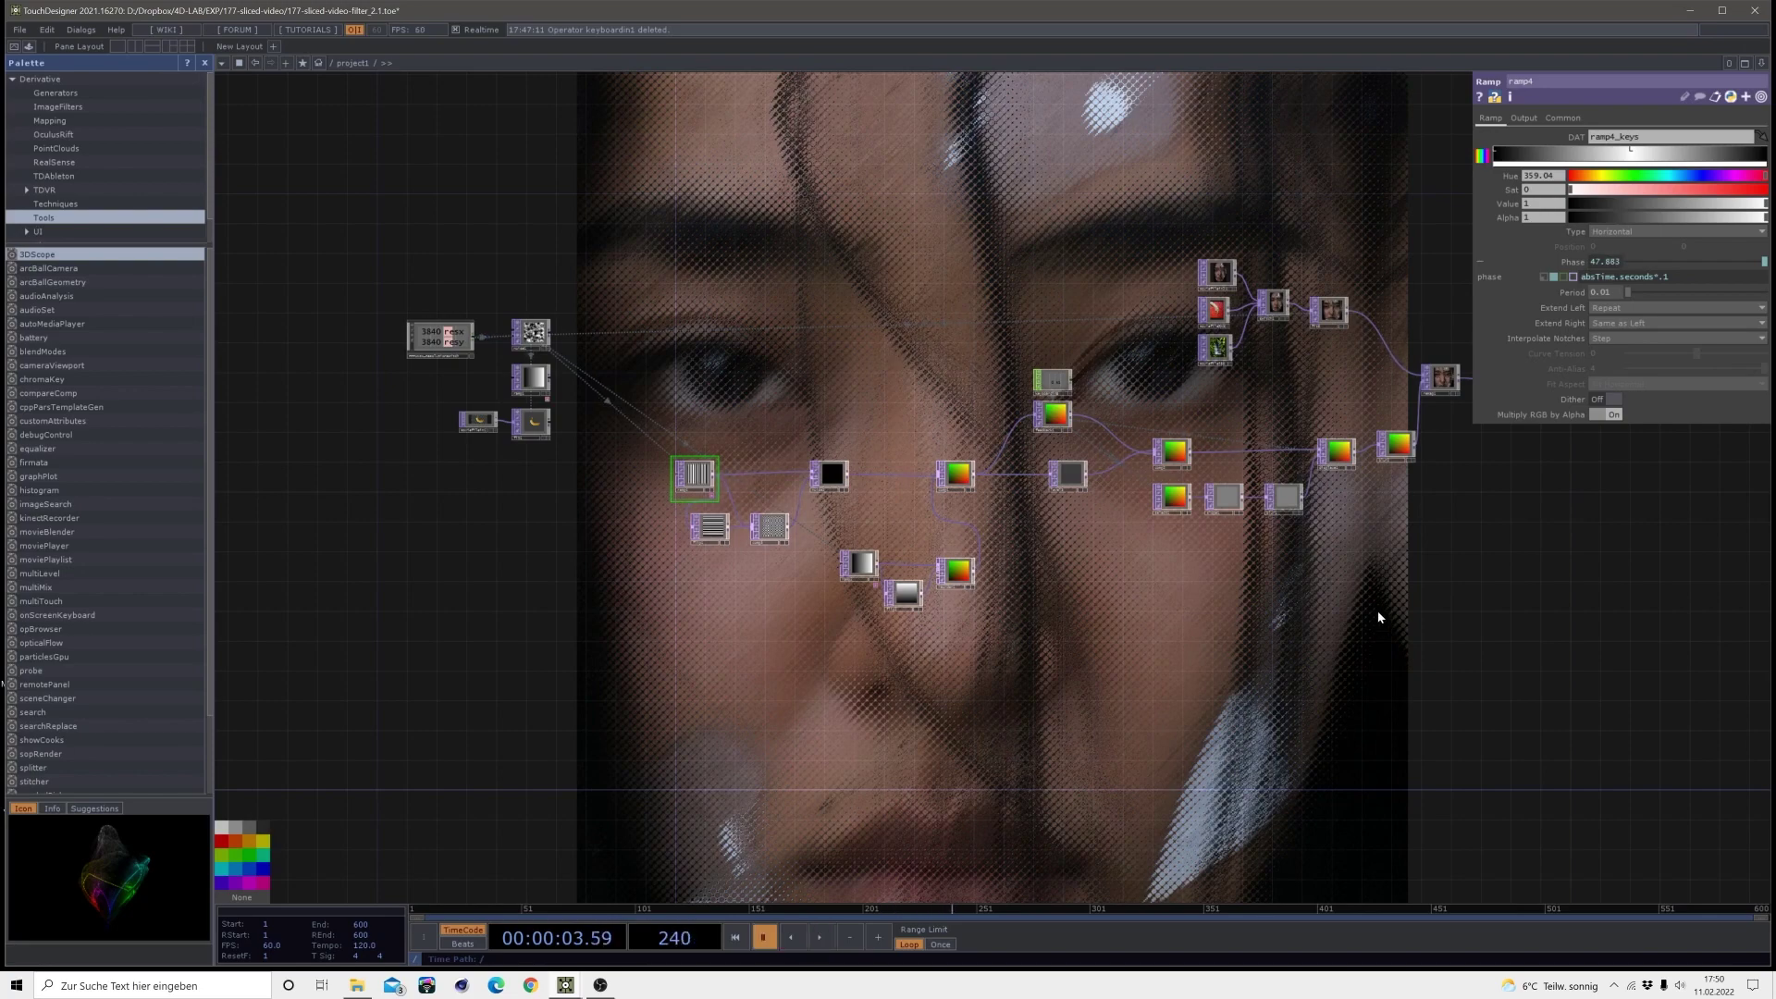
- View the final output node full-screen
drag(1426, 578, 1099, 645)
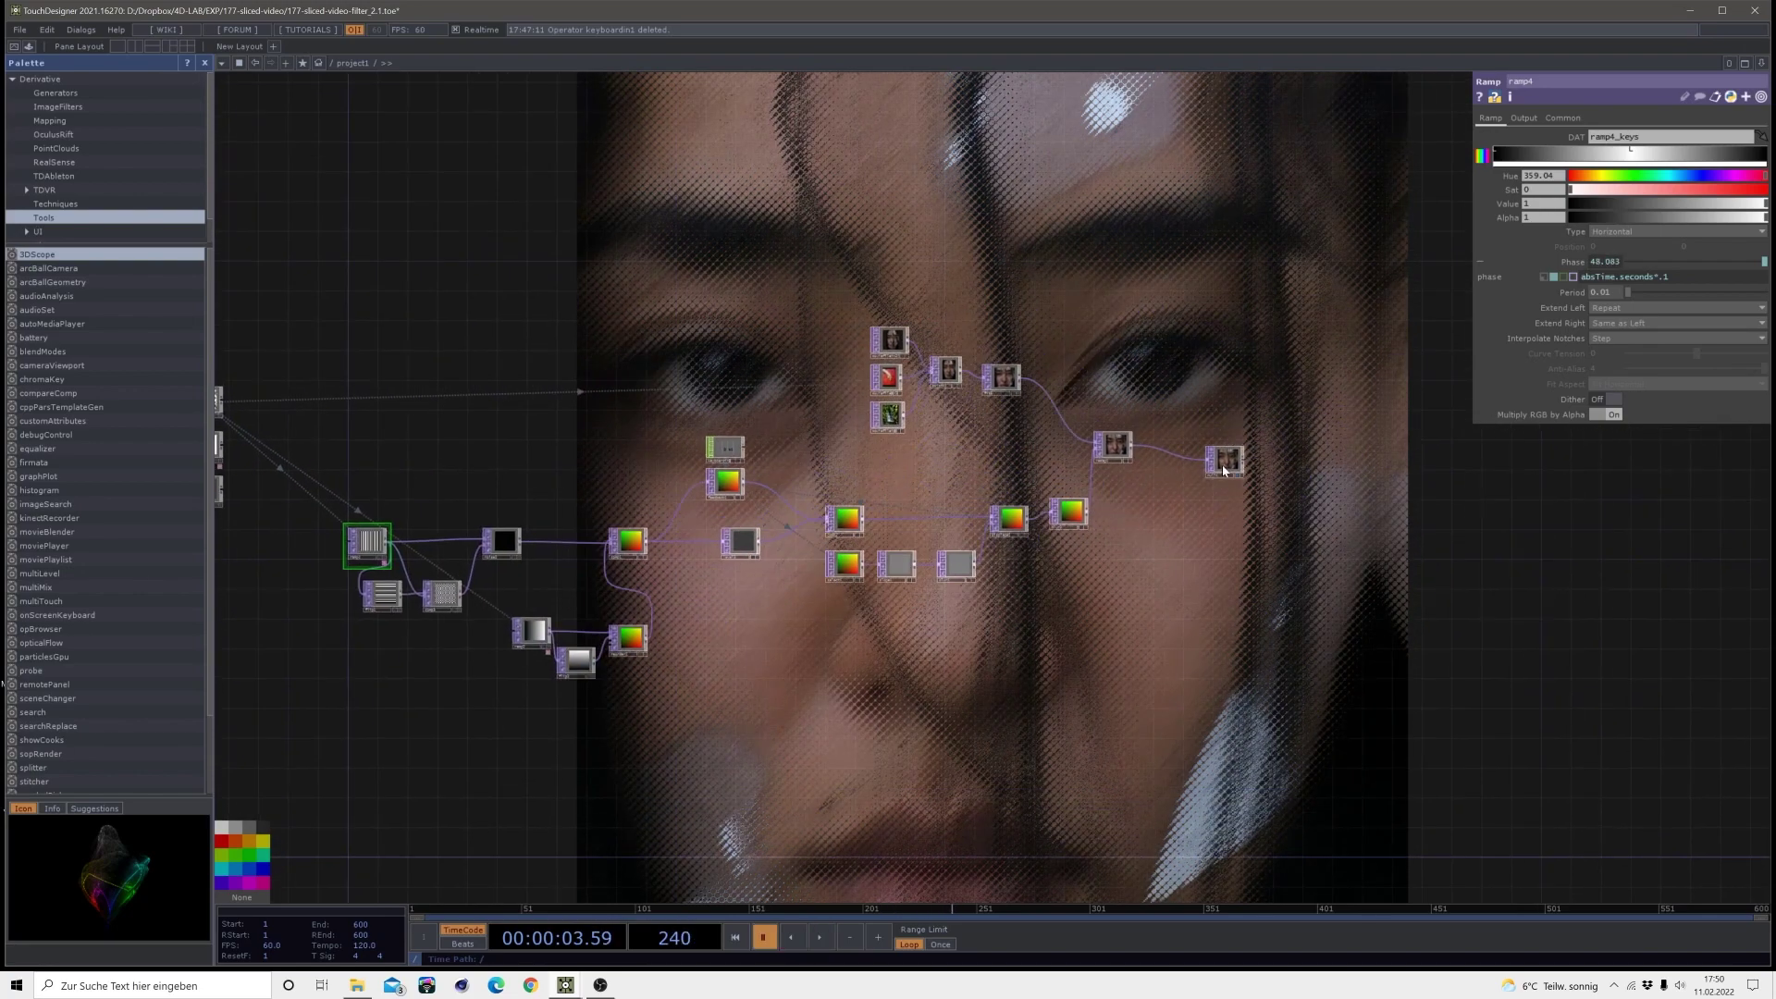
right_click(1222, 464)
click(1241, 467)
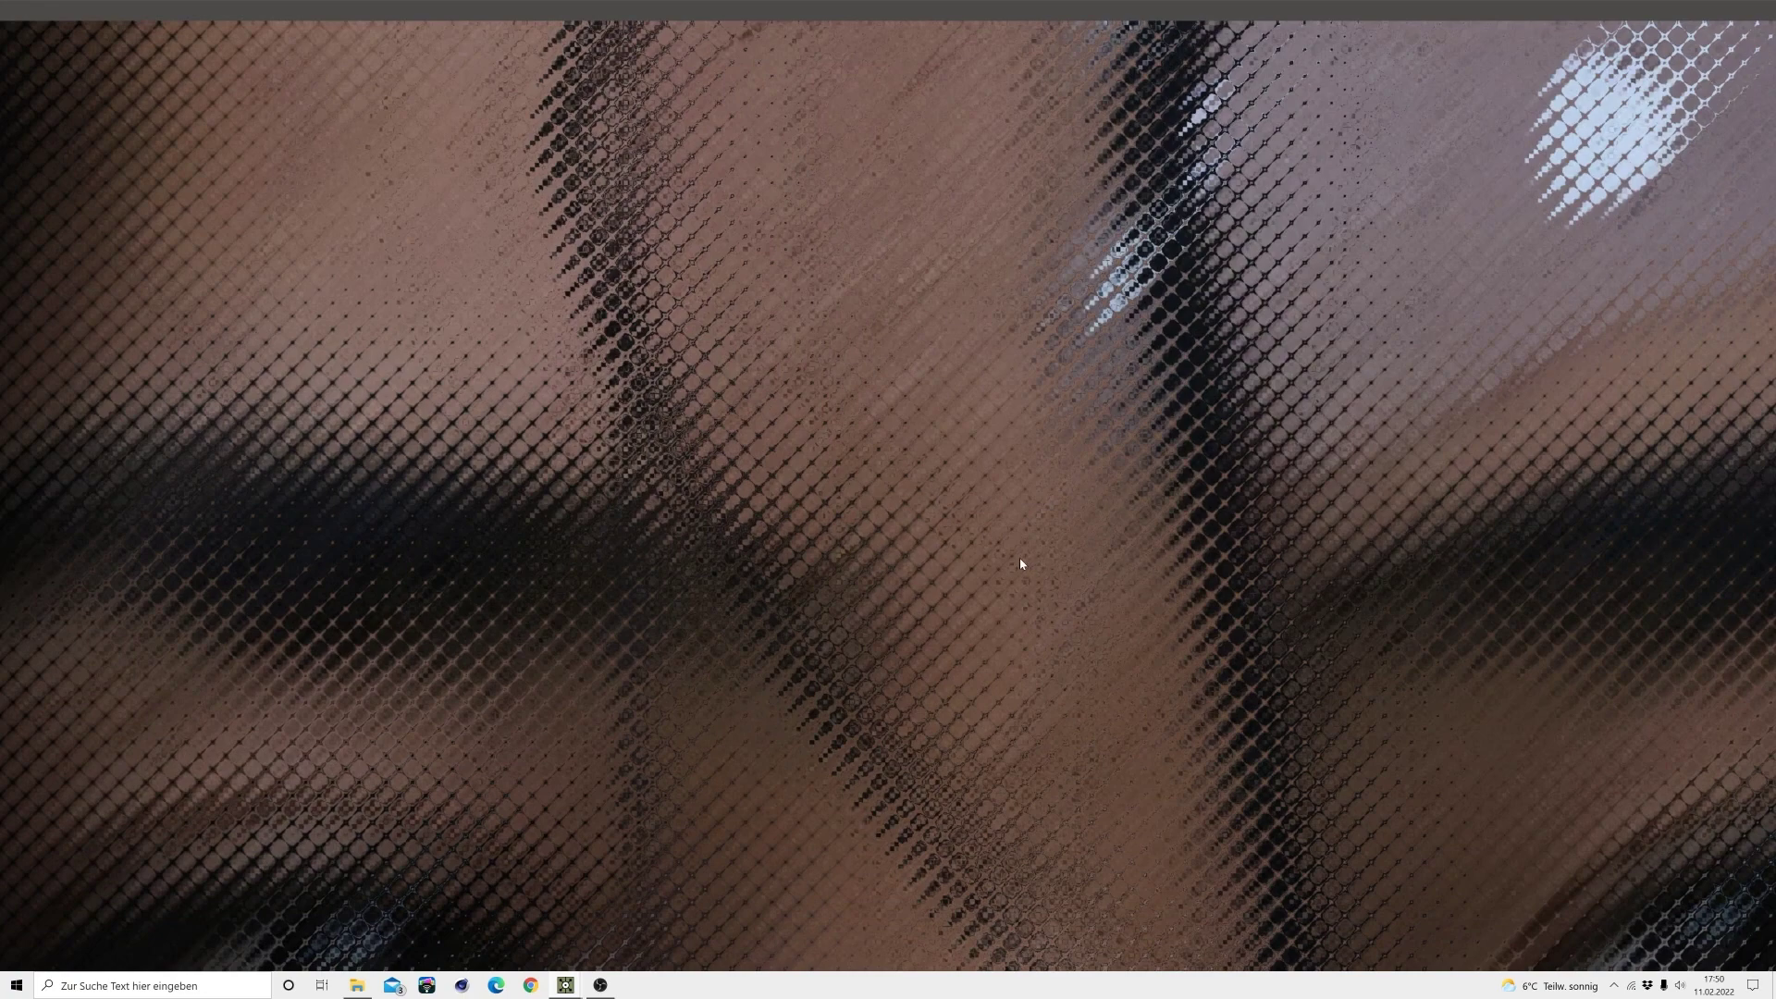
- Close the full-screen output viewer
key(Escape)
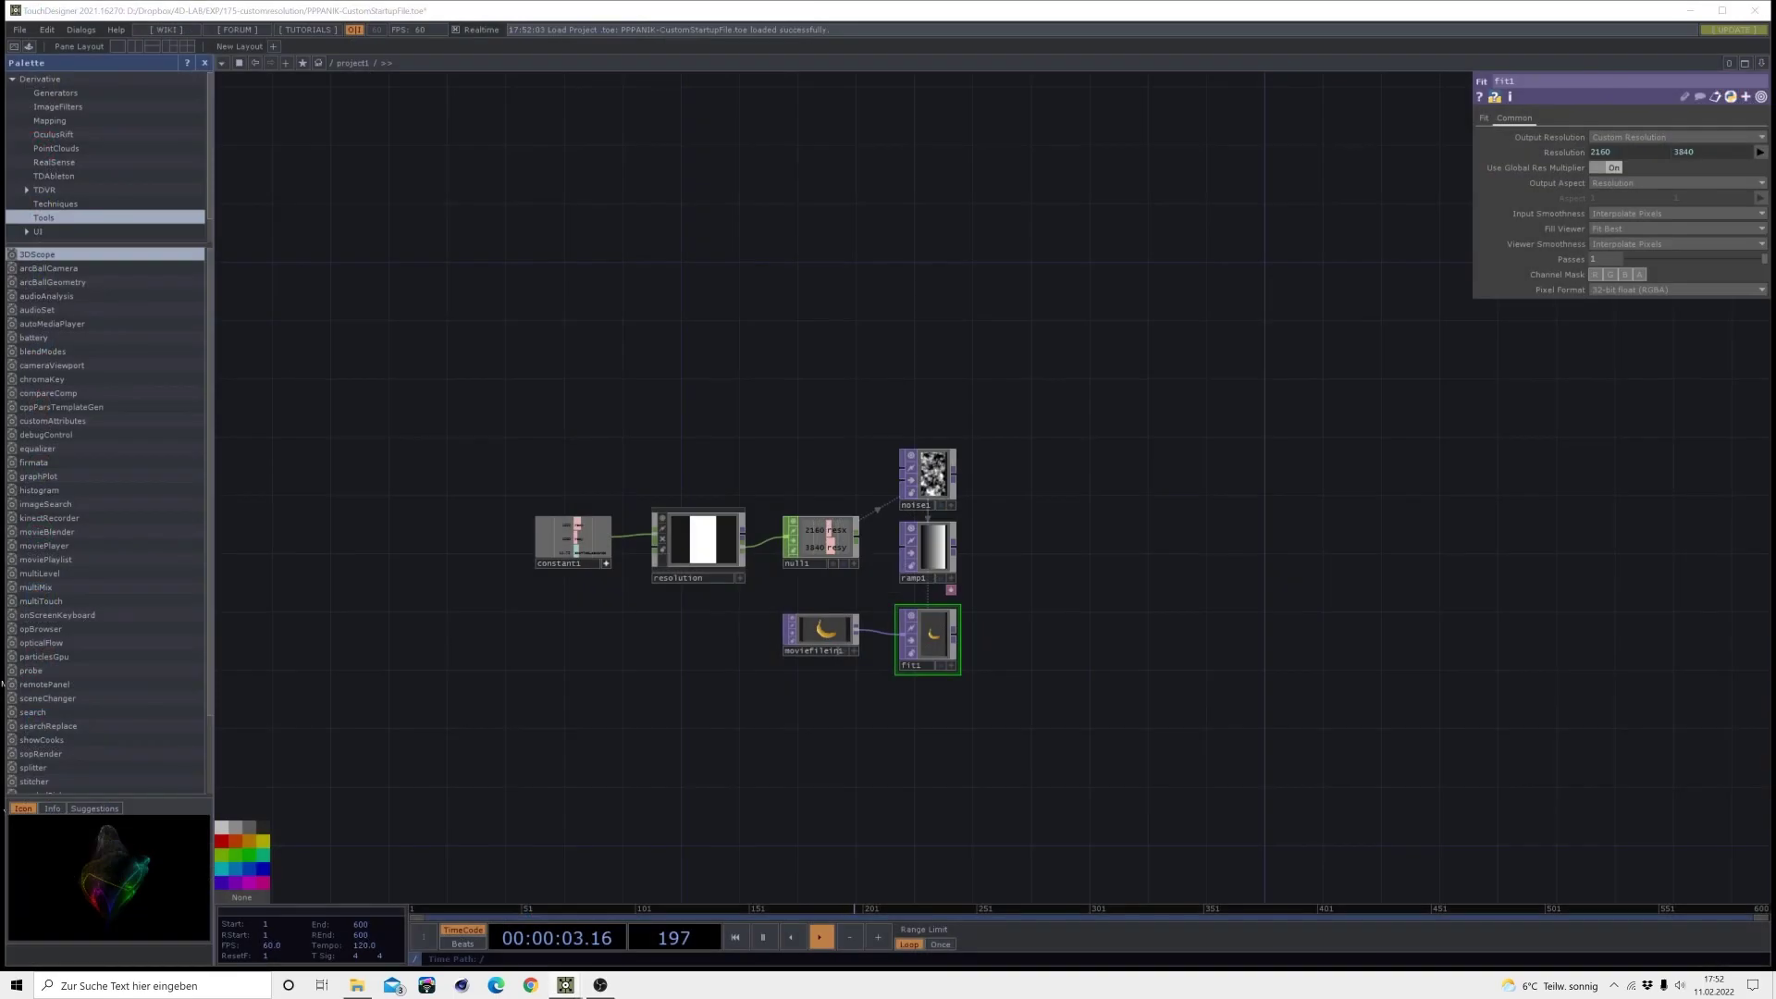
- Change the resolution Base's Format from 2 to 0, giving 3840 × 2160
key(h)
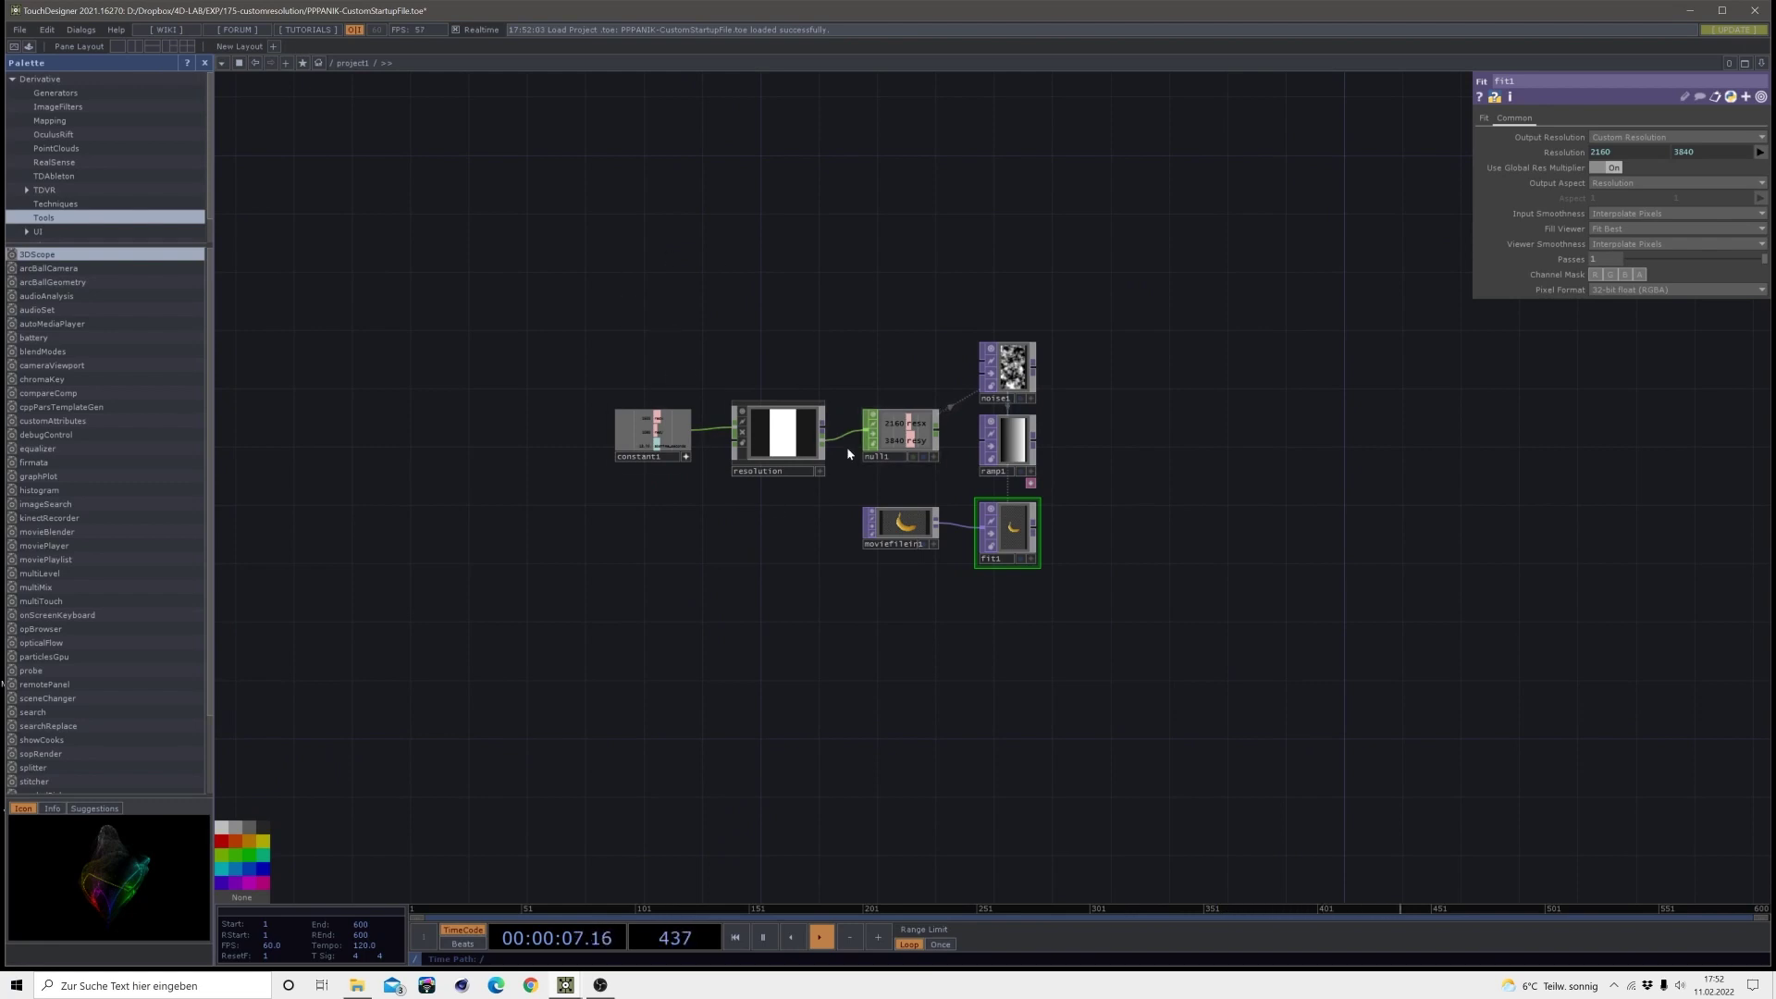
mouse_move(843, 451)
click(776, 434)
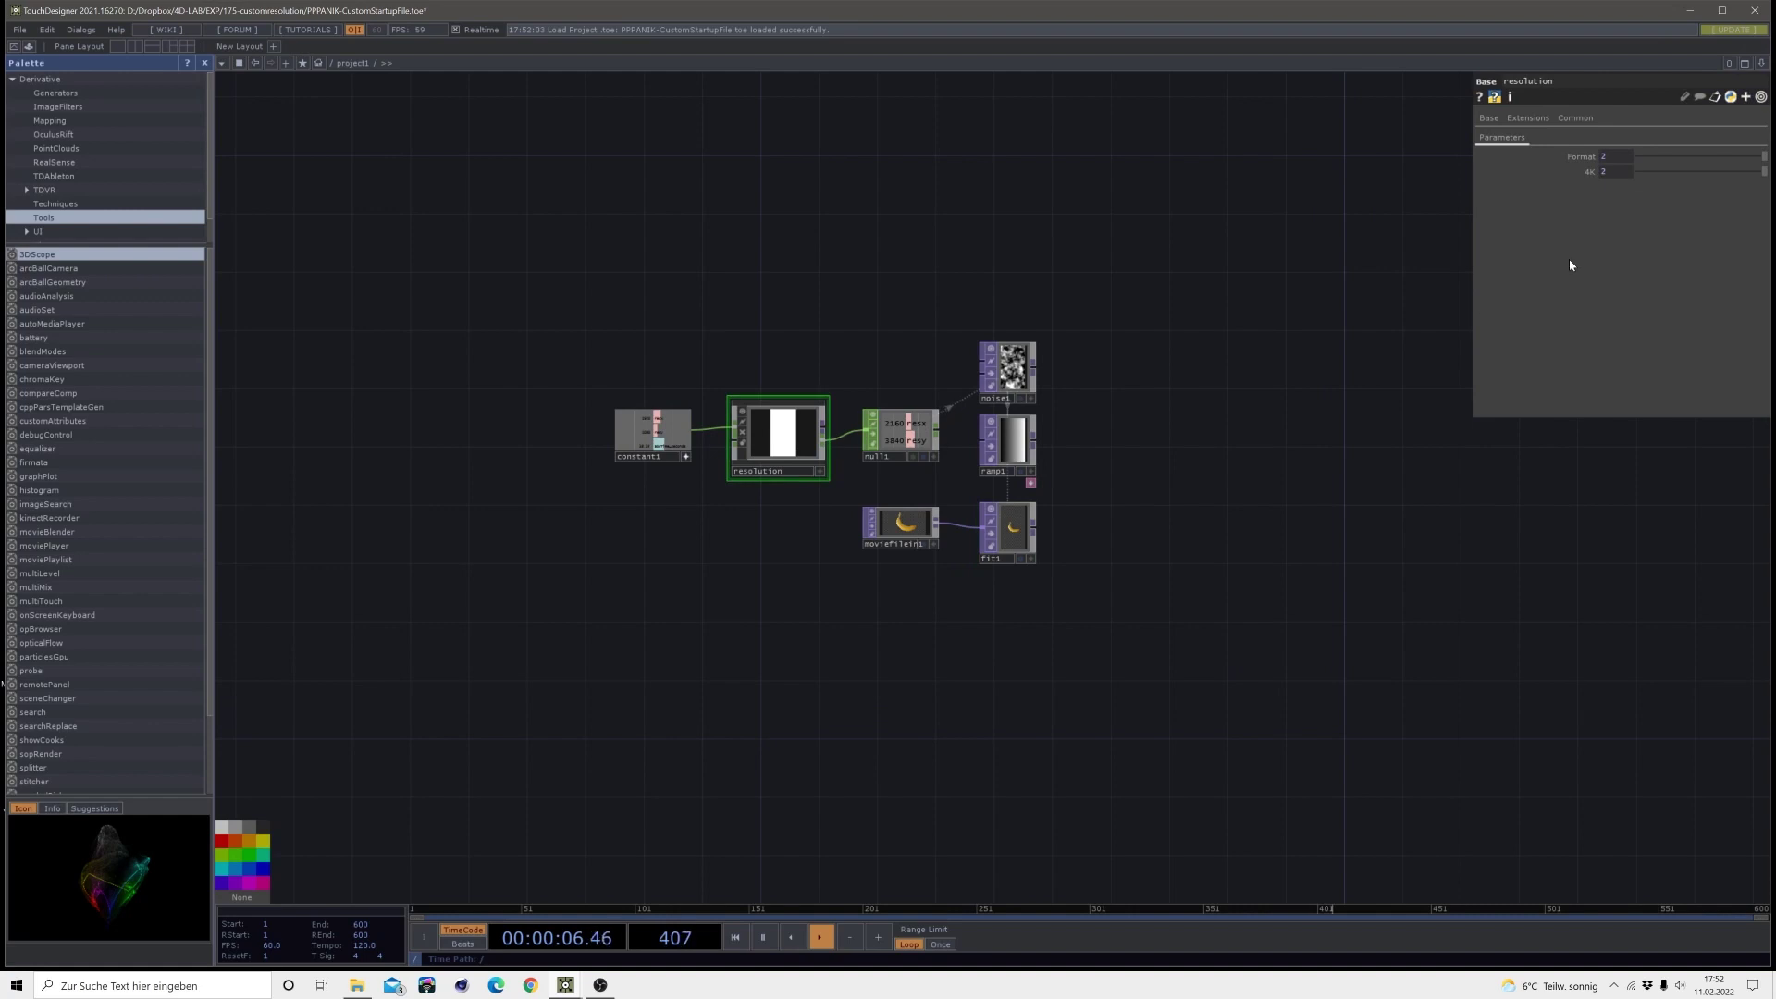
click(1641, 158)
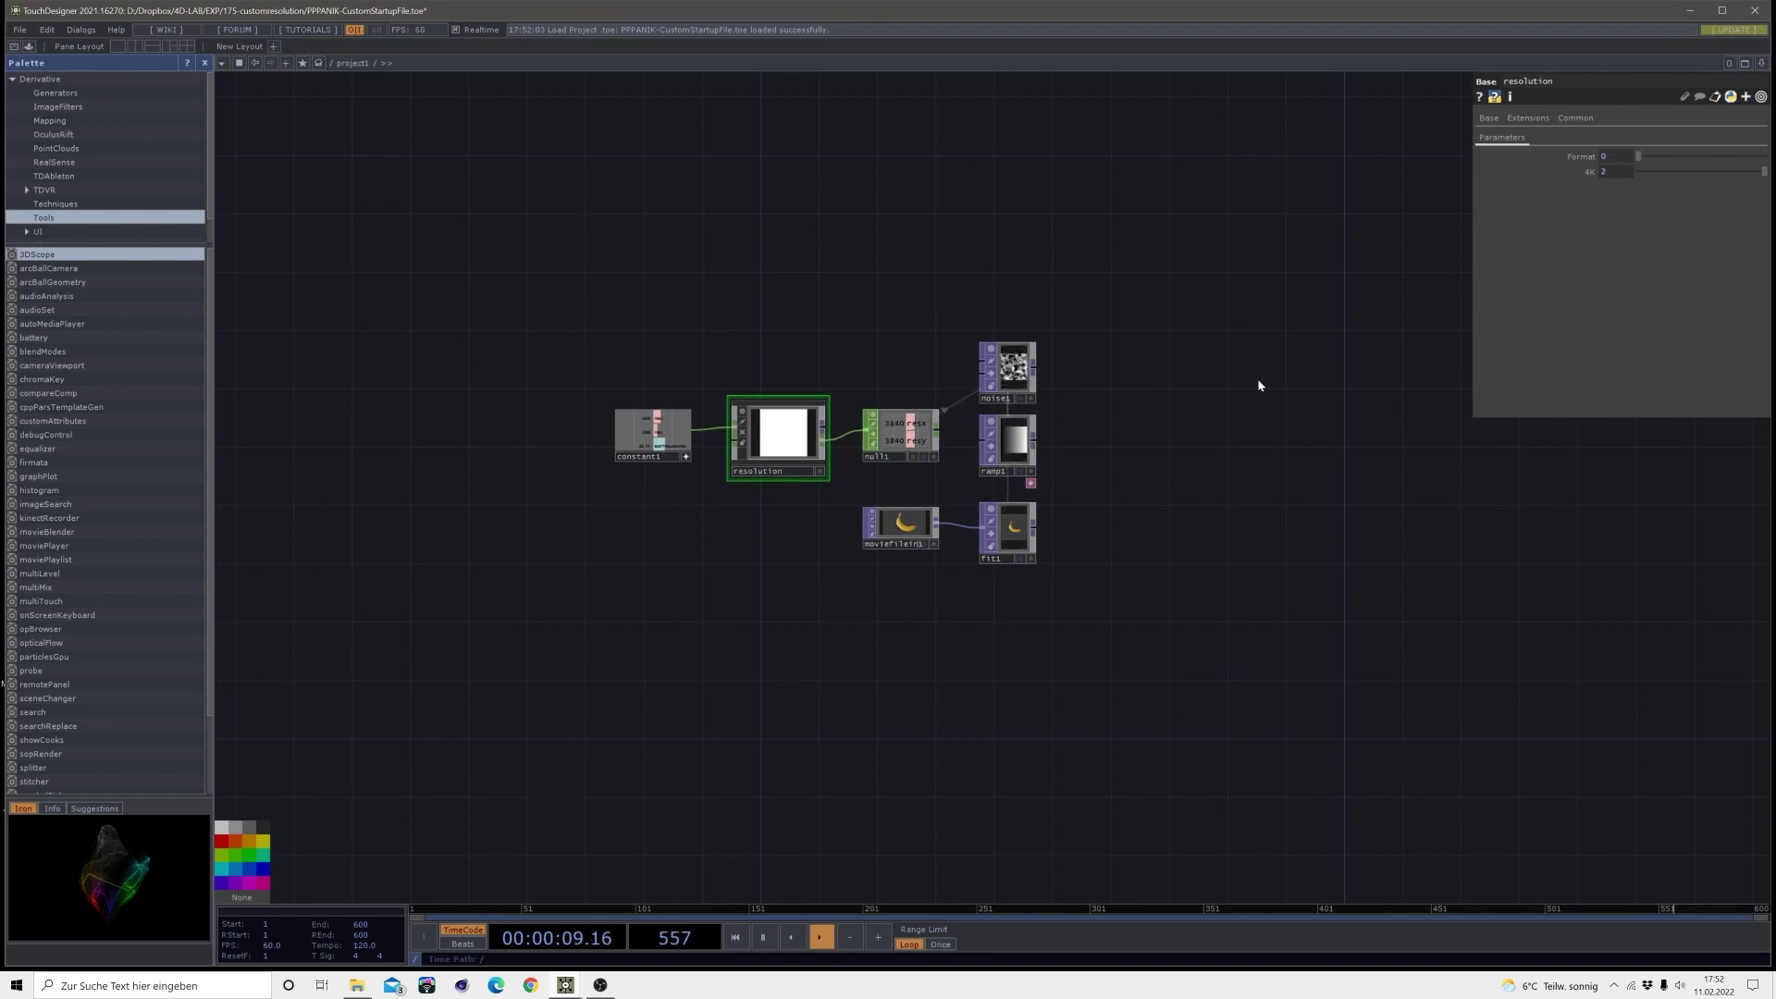
drag(1255, 503, 870, 376)
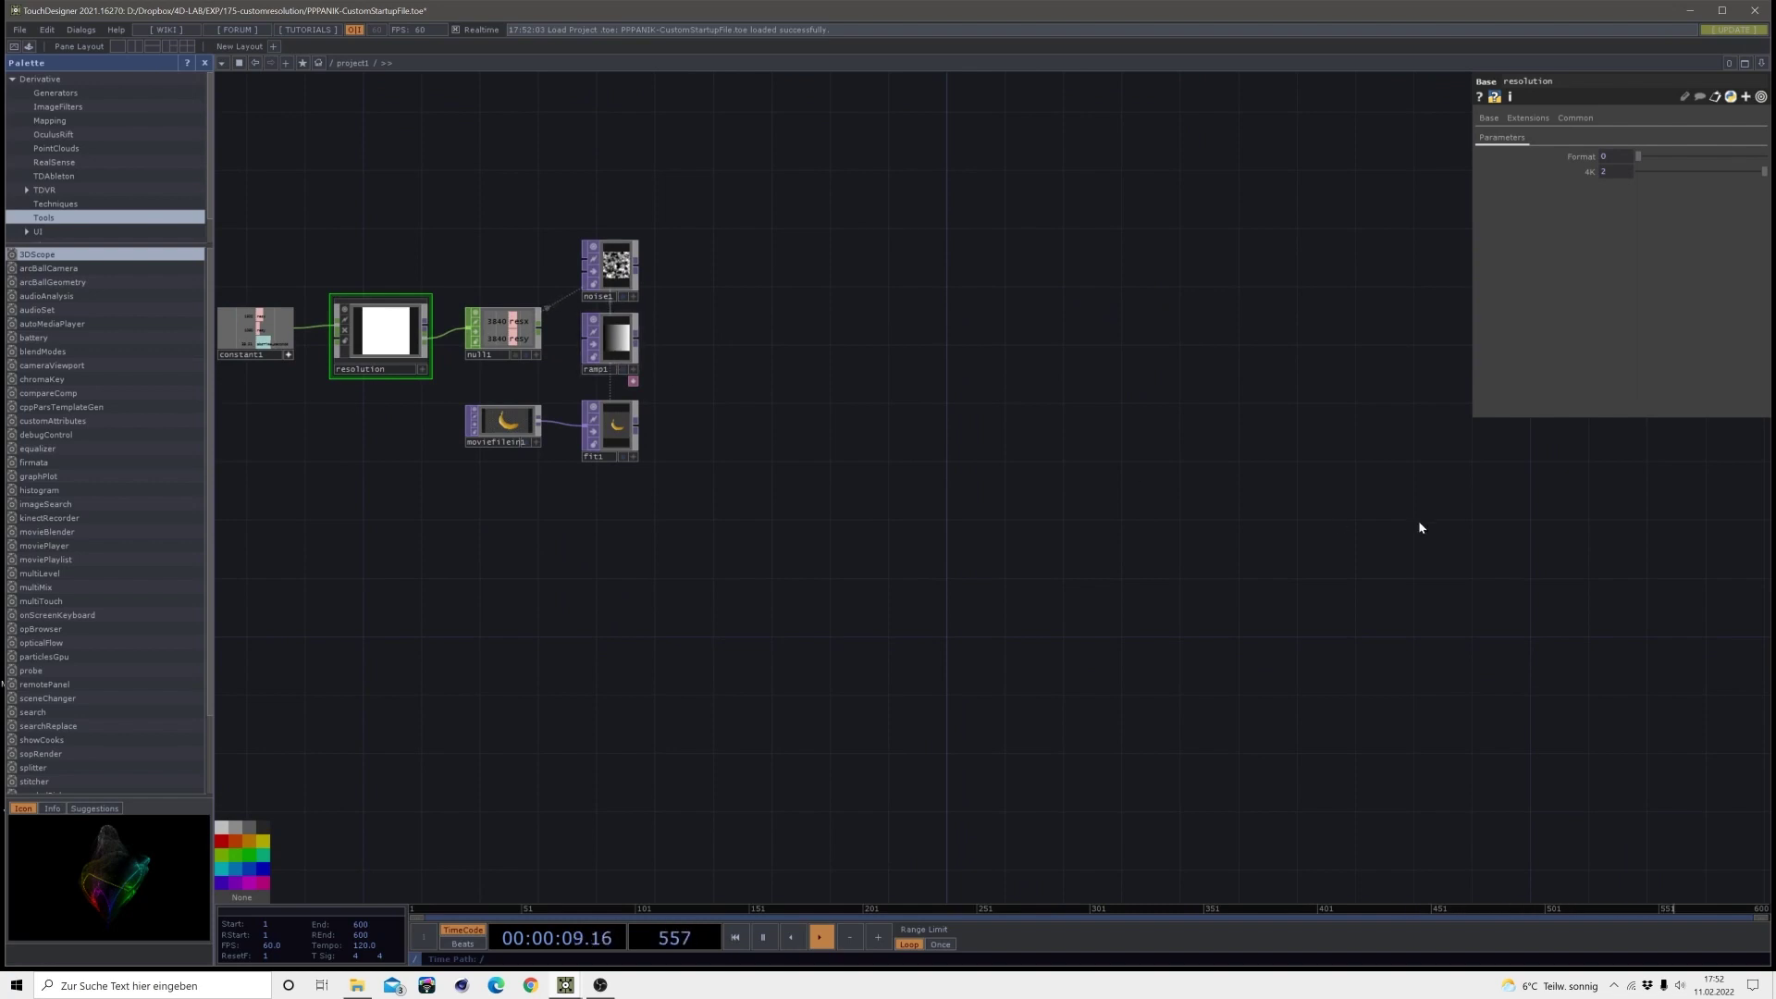
- Copy ramp1 and paste the duplicate as ramp2 in empty space
click(610, 356)
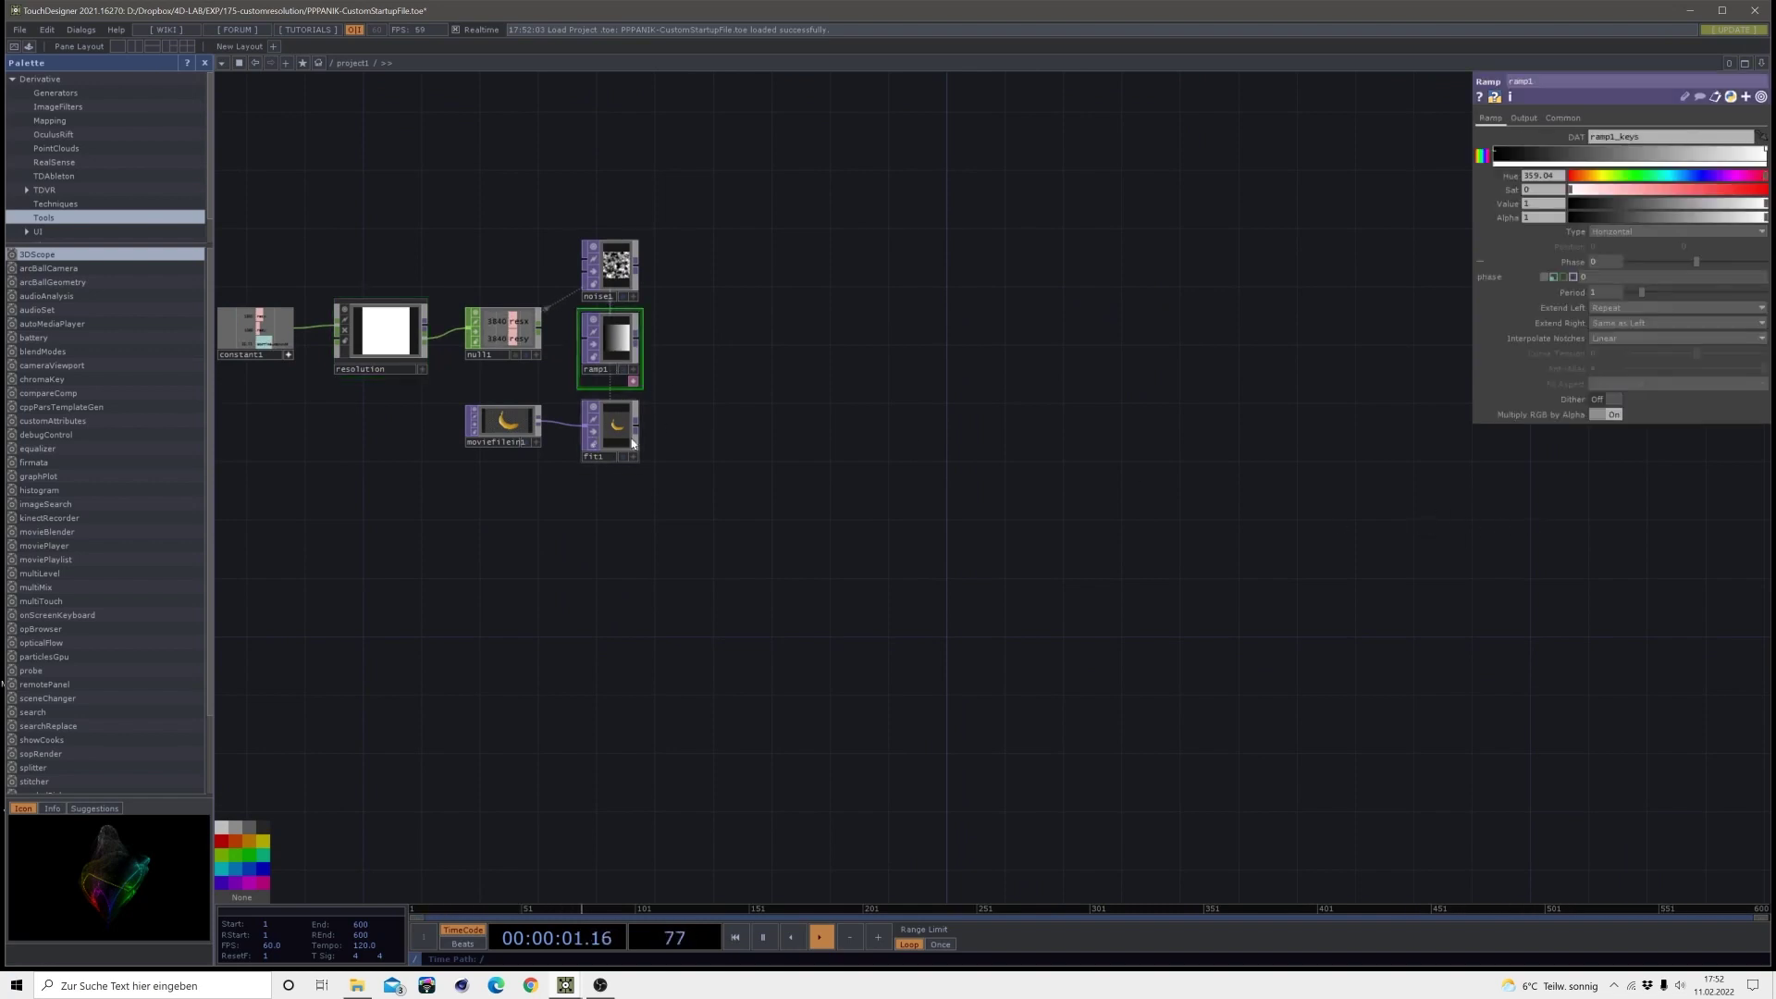
key(ctrl+c)
key(ctrl+v)
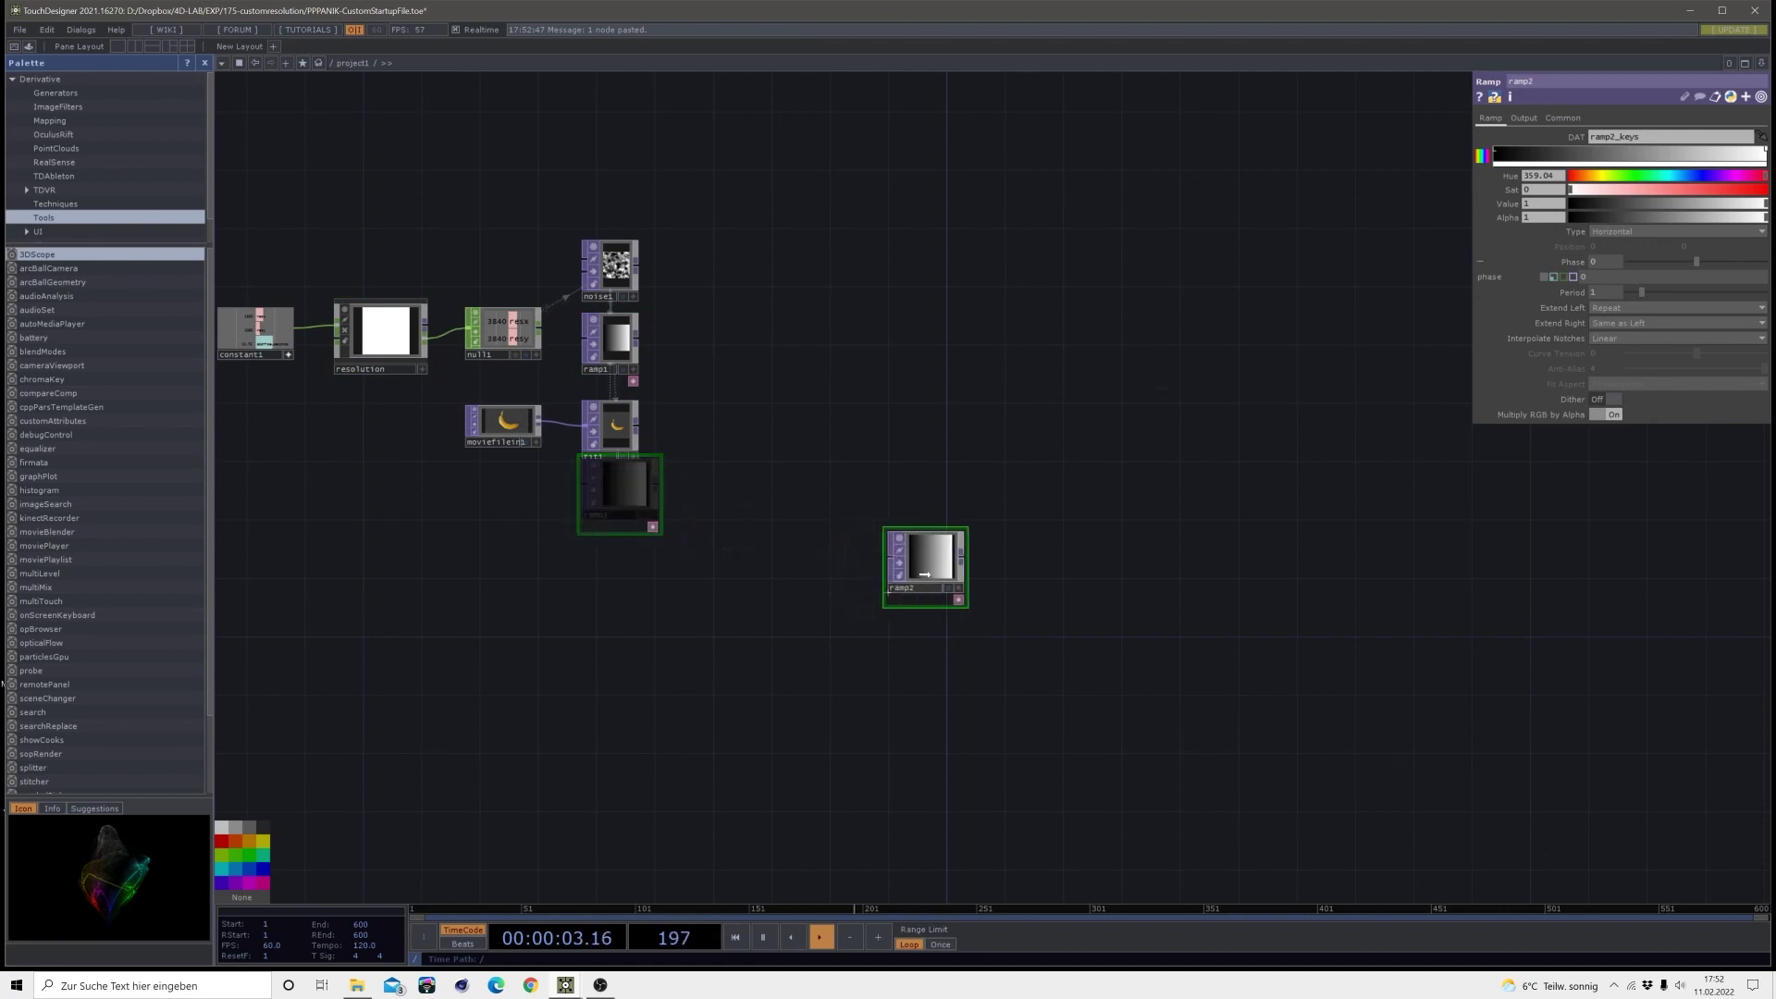
click(1034, 528)
scroll(1217, 555, up, 4)
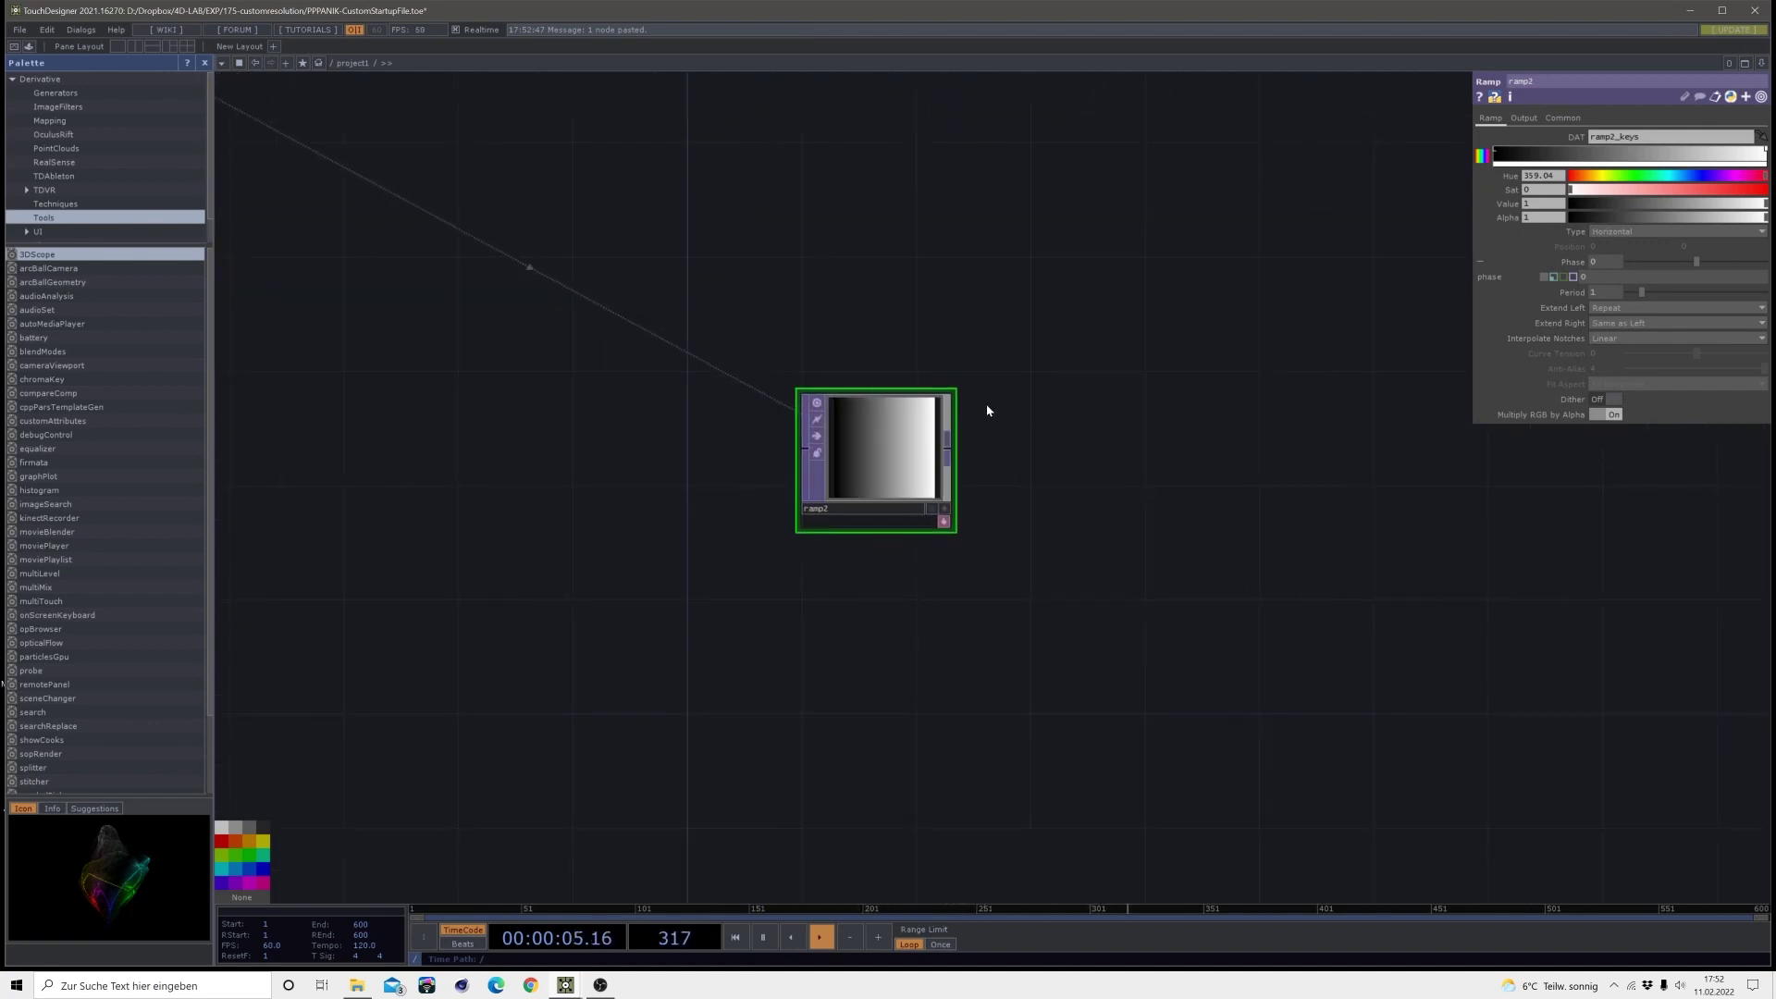
- Add an extra Ramp TOP from the OP Create Dialog, then delete it
key(Tab)
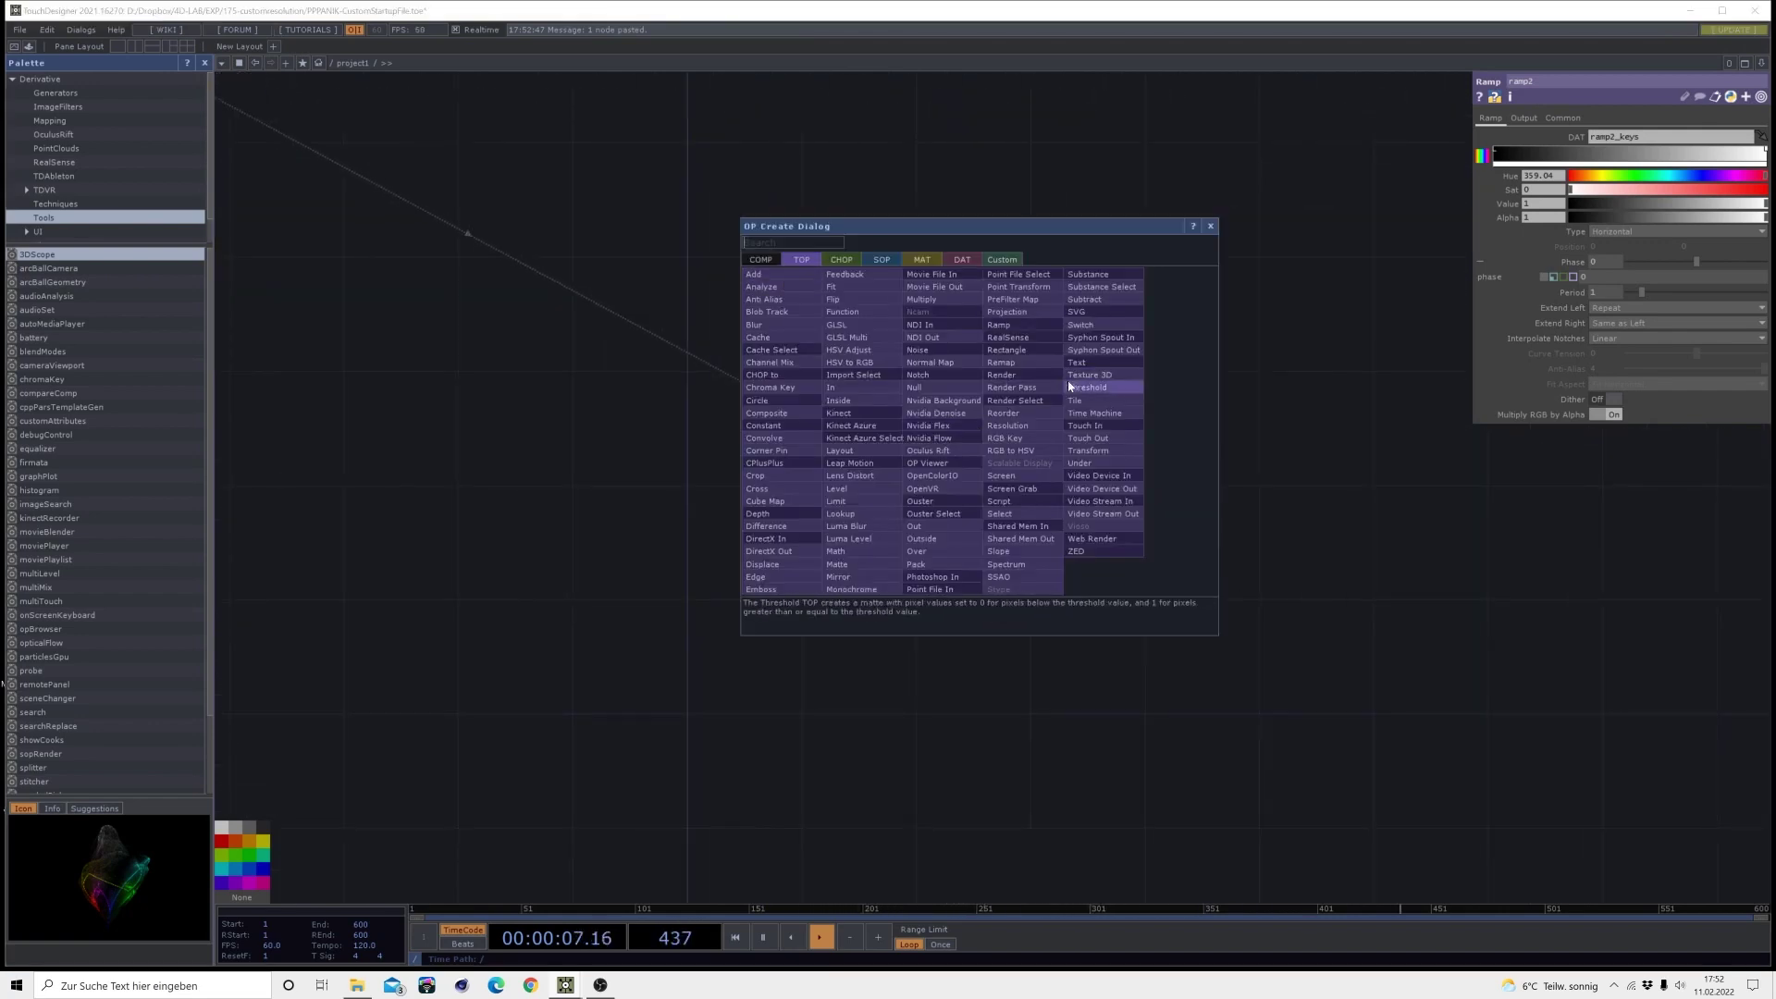
click(999, 324)
click(1045, 276)
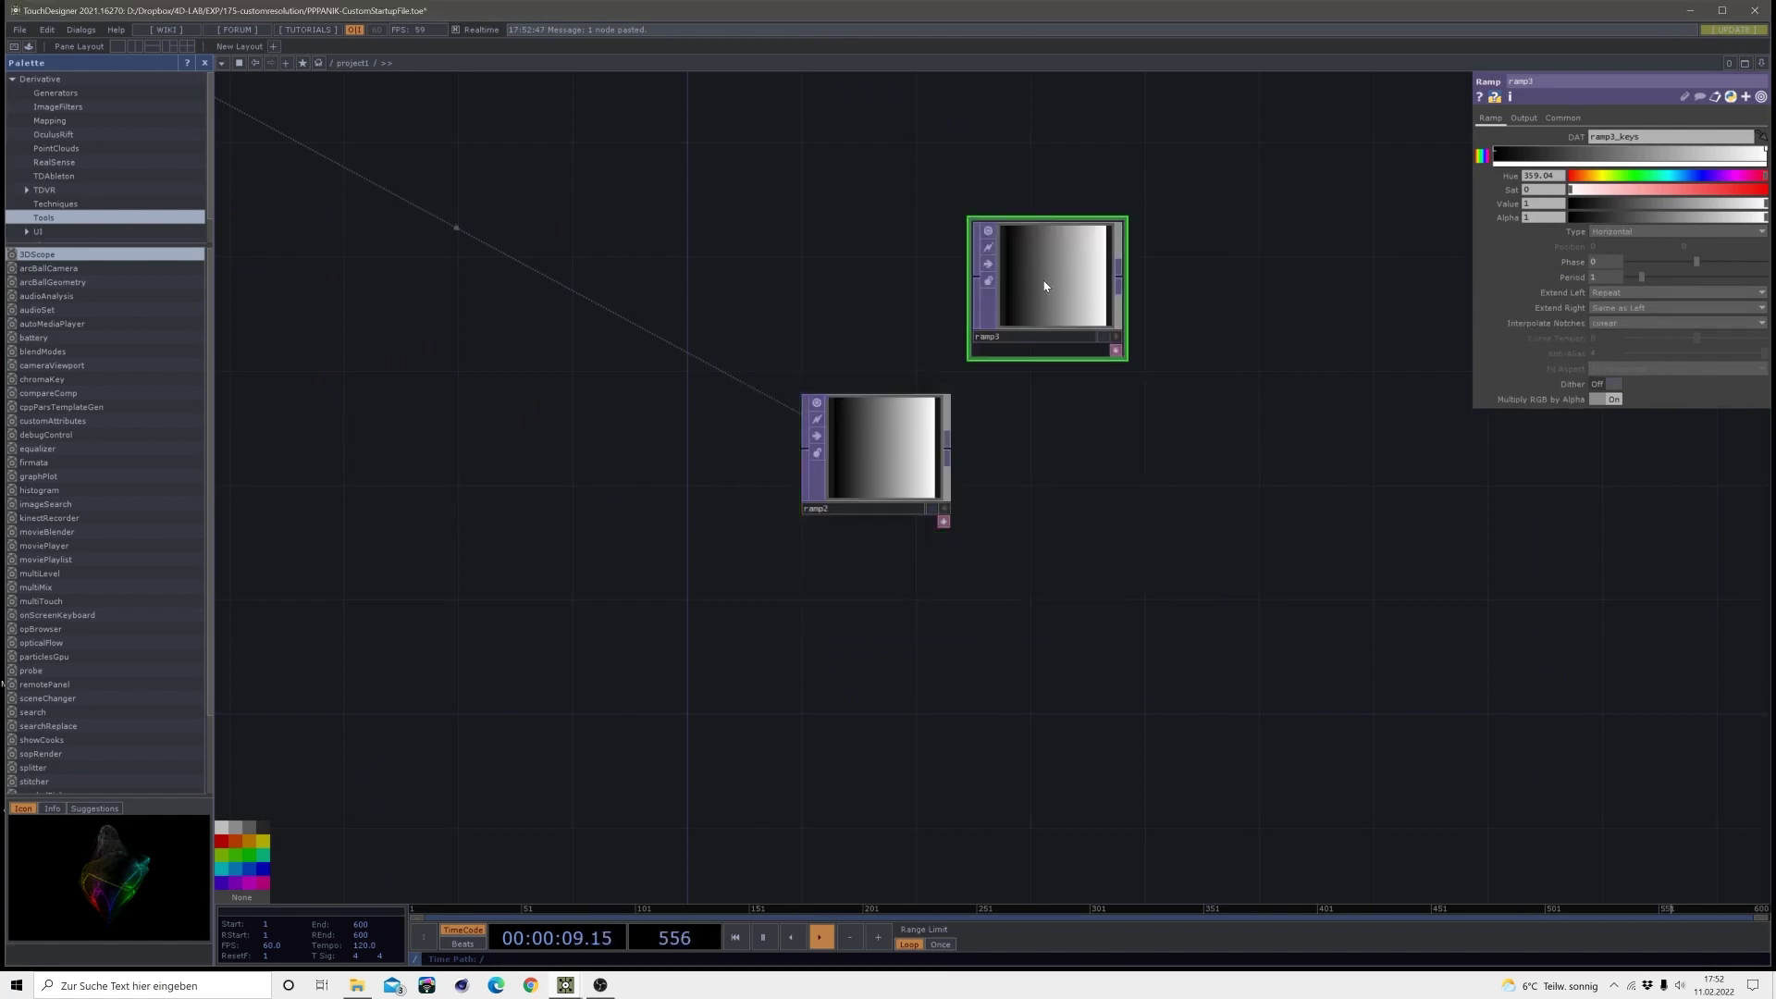
key(Delete)
- Check ramp2's Common page Resolution width and height expressions
click(892, 453)
click(1563, 117)
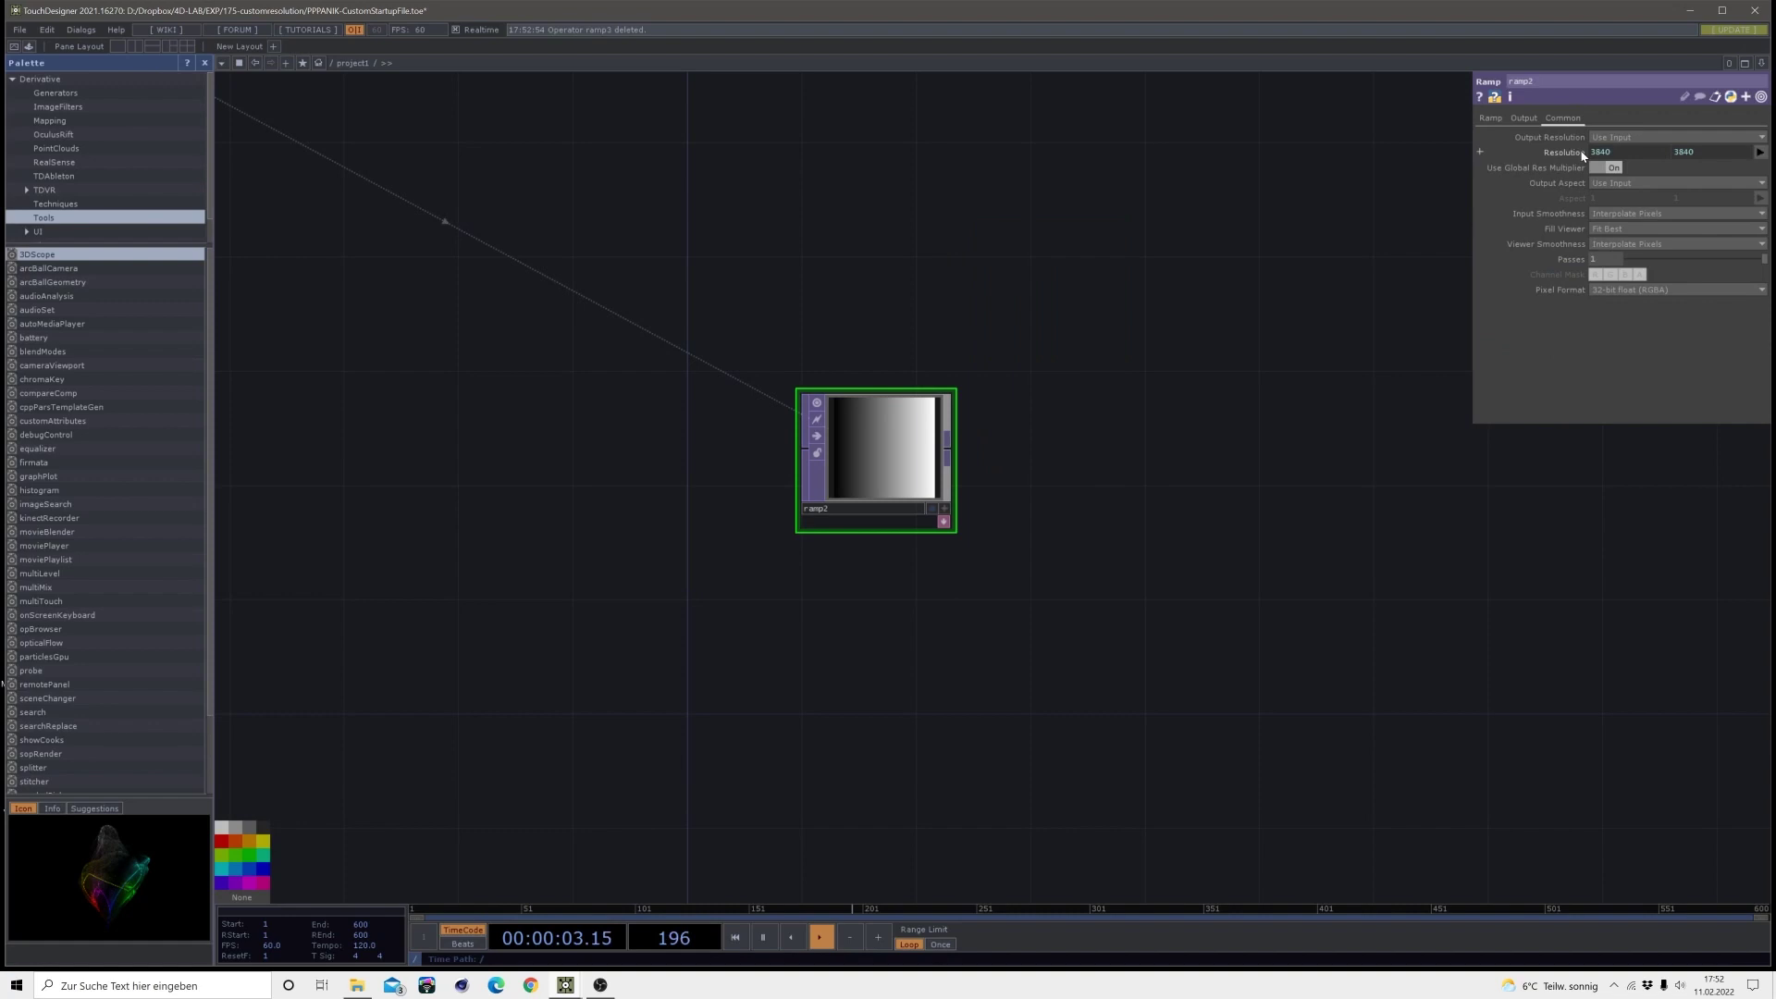
click(1559, 151)
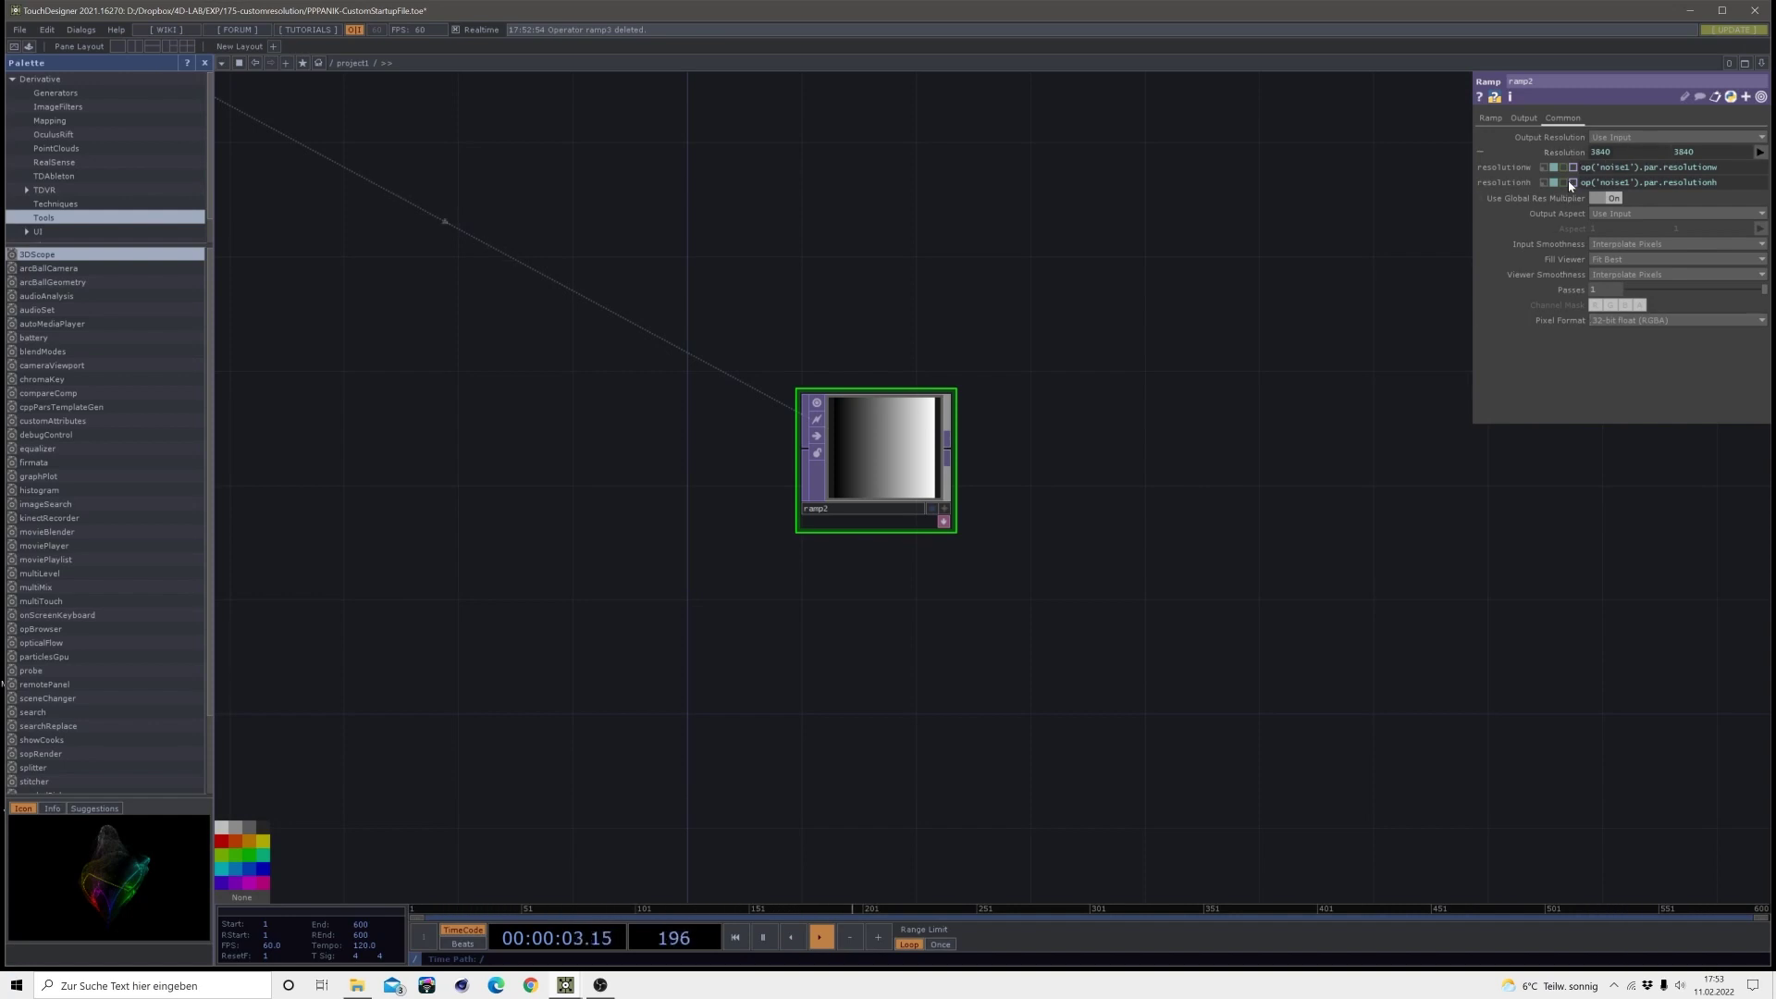
click(1564, 153)
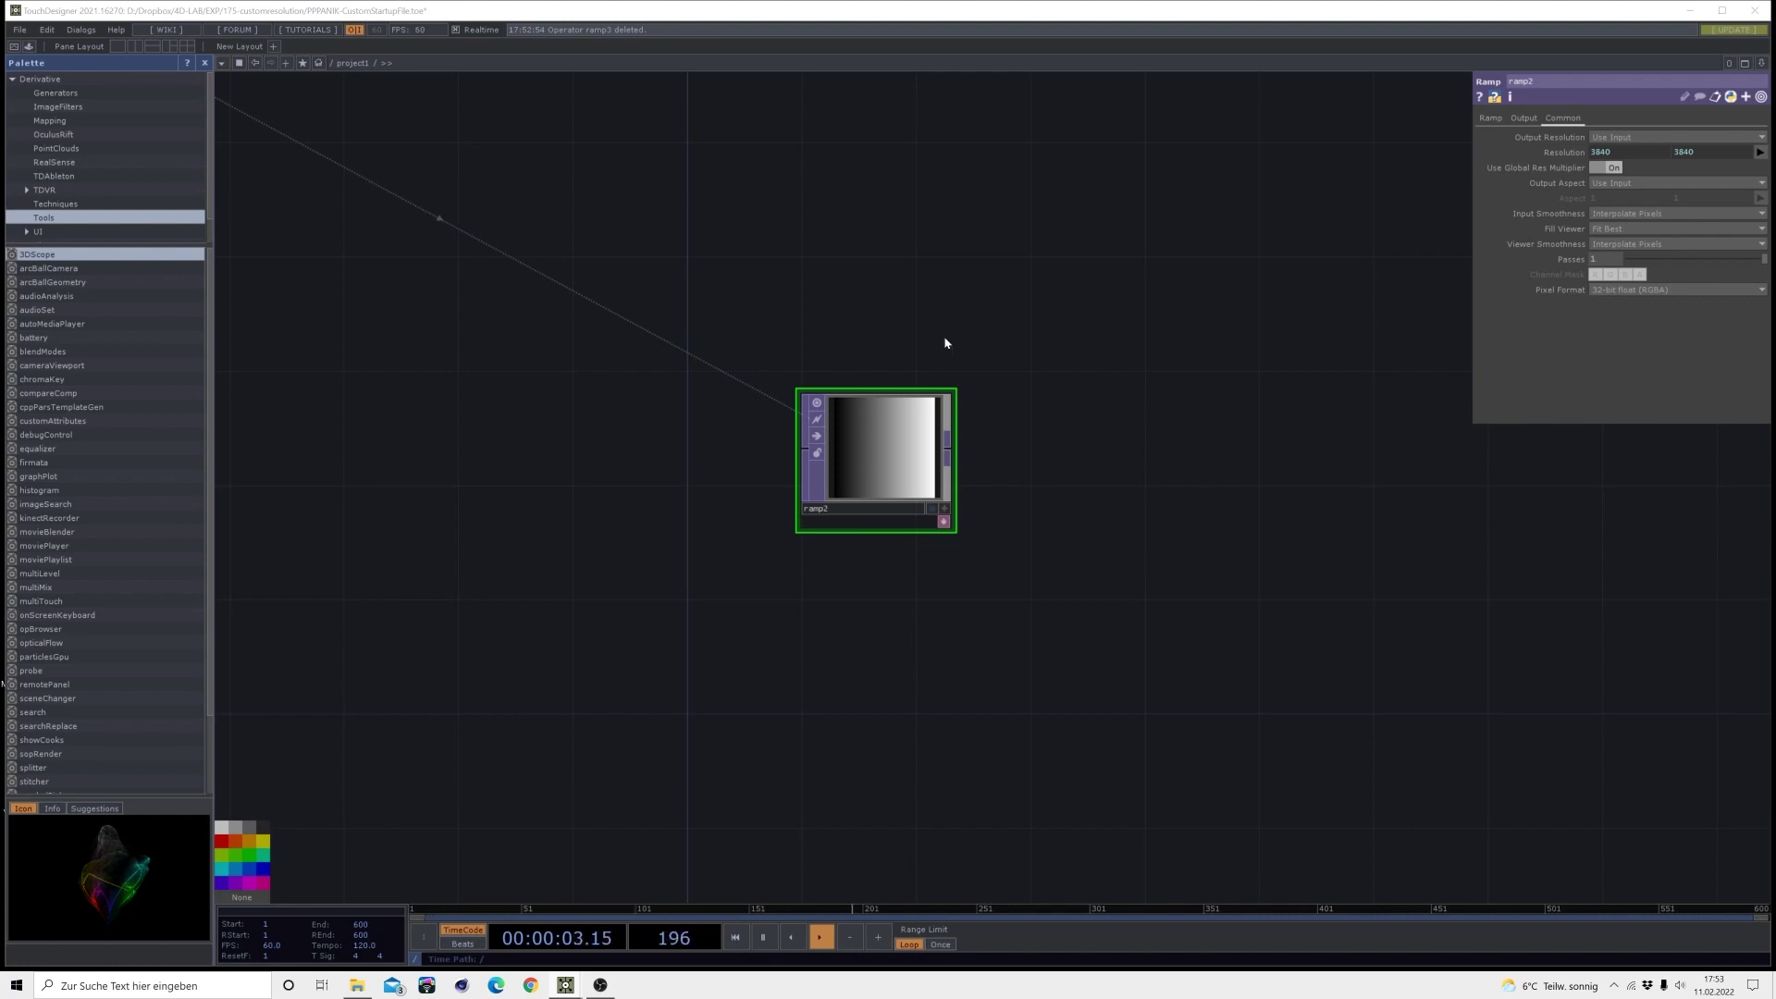
- Wire ramp2 into a new null12 and display its gradient as the network background
drag(901, 473, 675, 529)
click(720, 509)
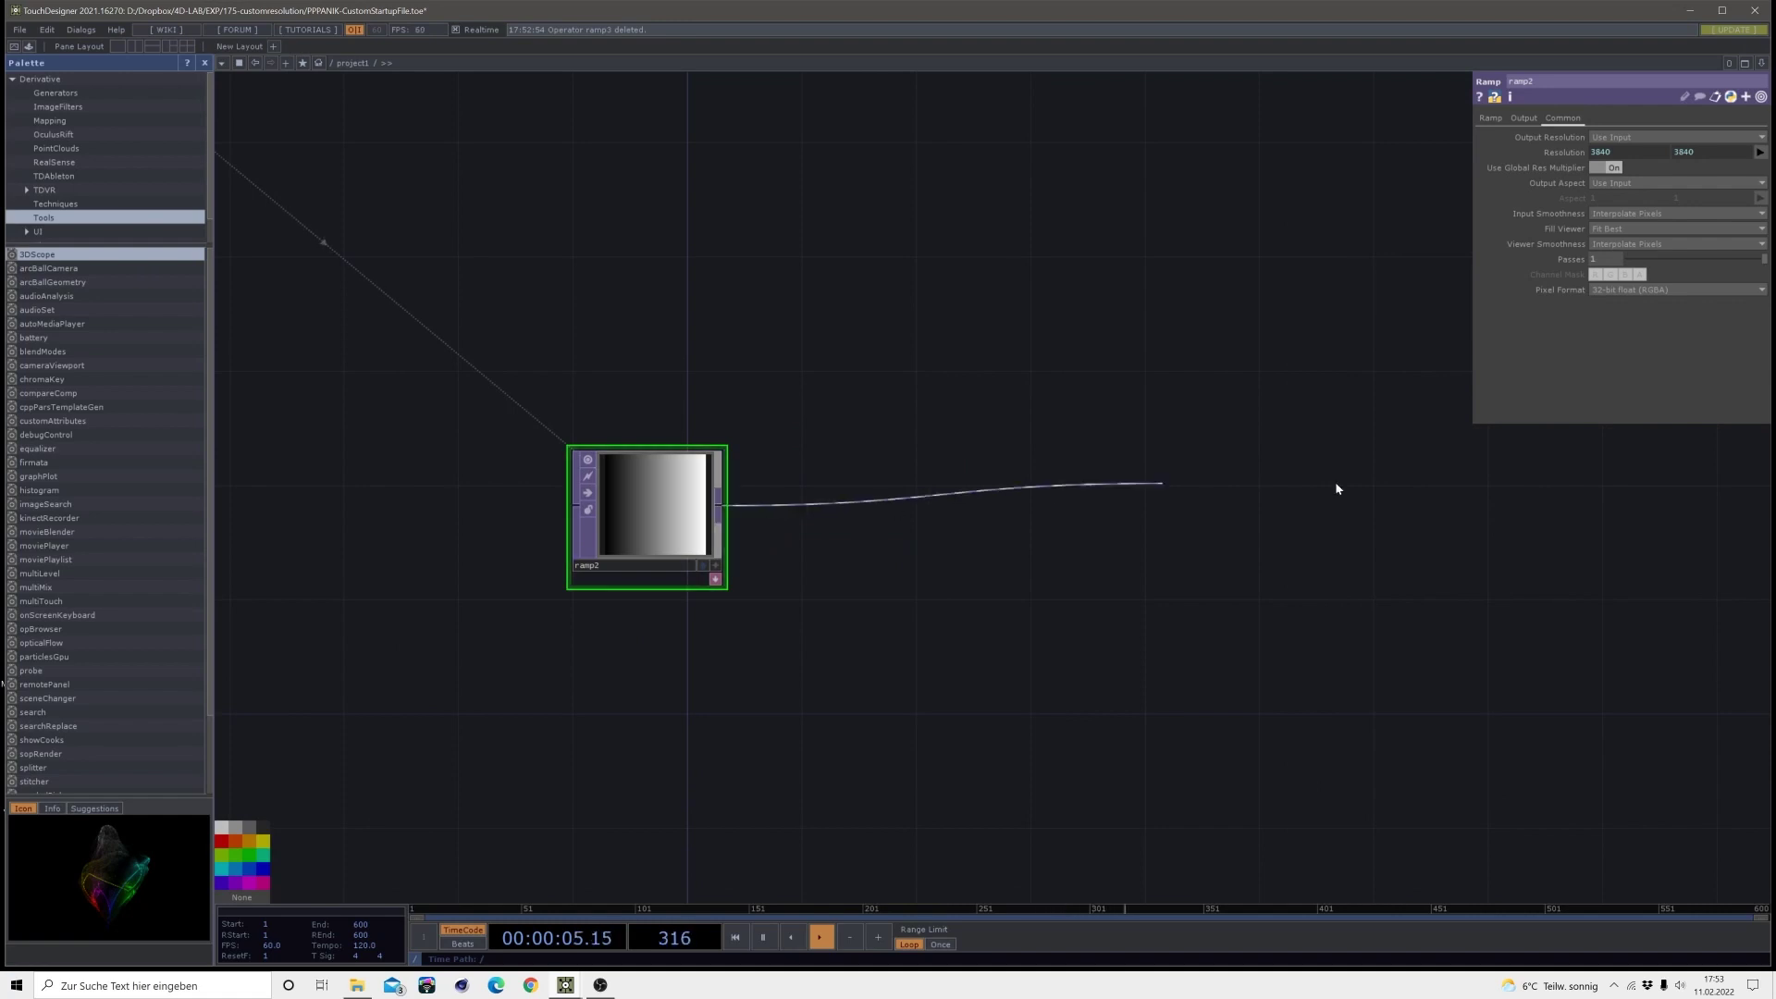
click(1369, 476)
click(1500, 462)
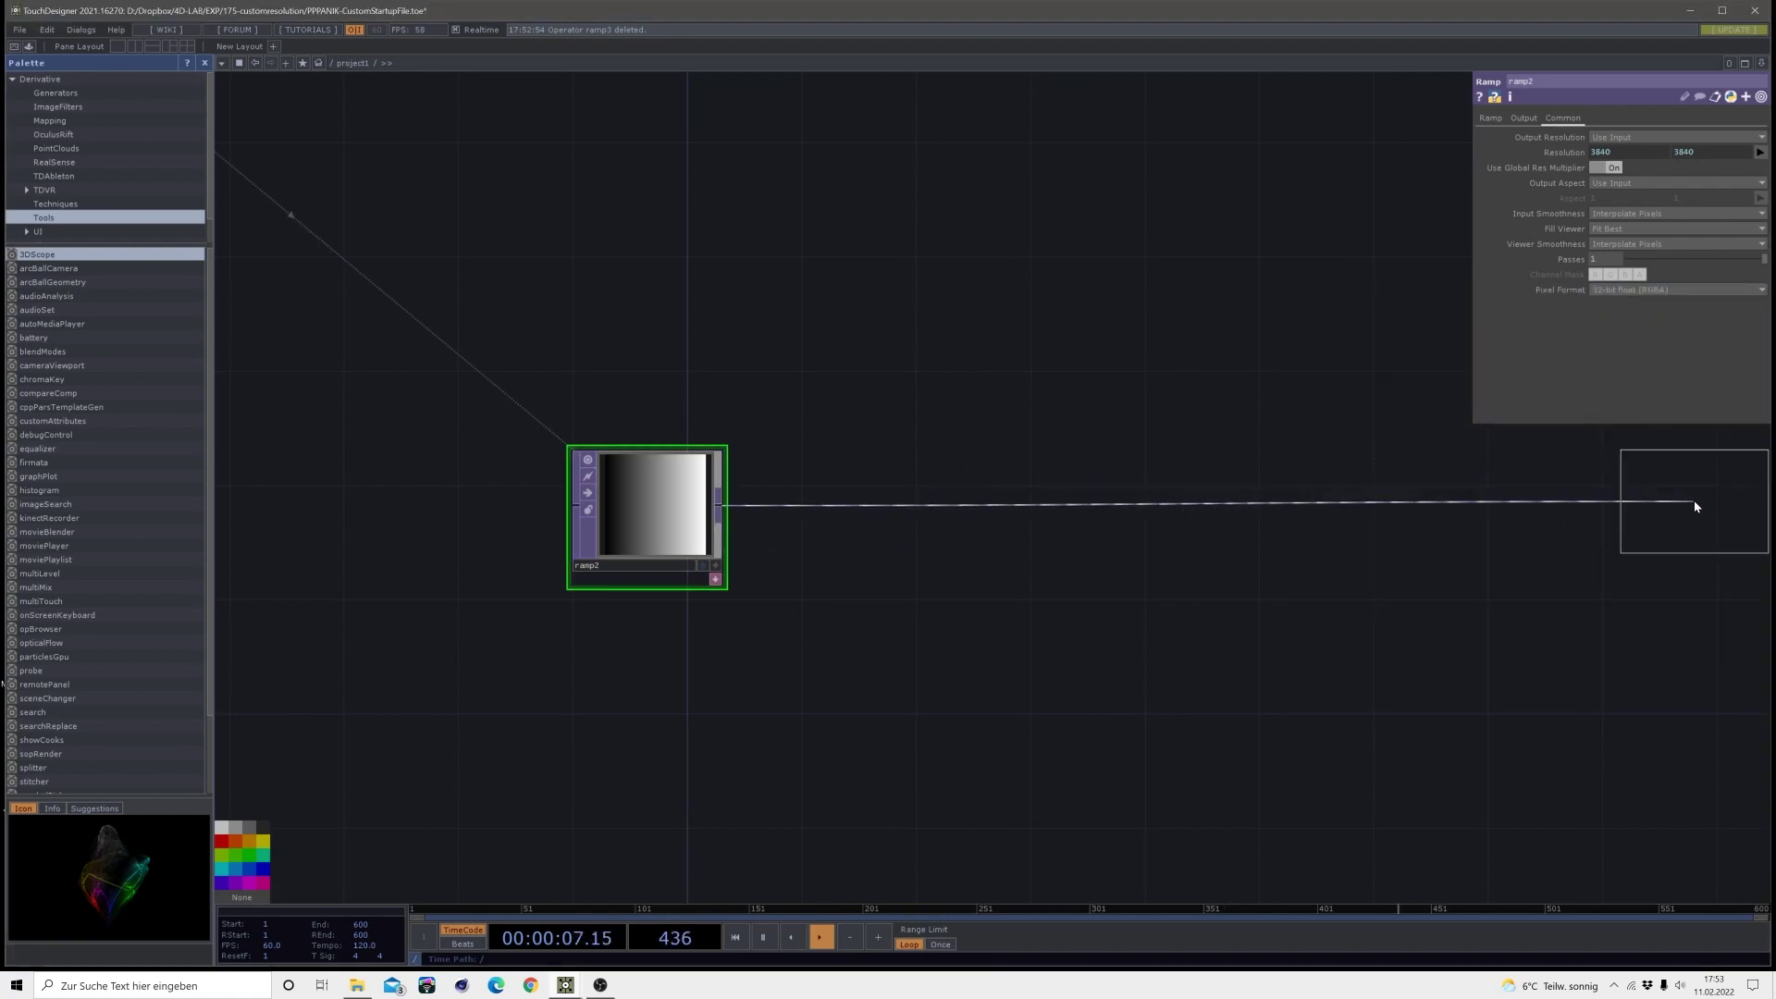
click(1706, 507)
drag(1730, 524, 1729, 554)
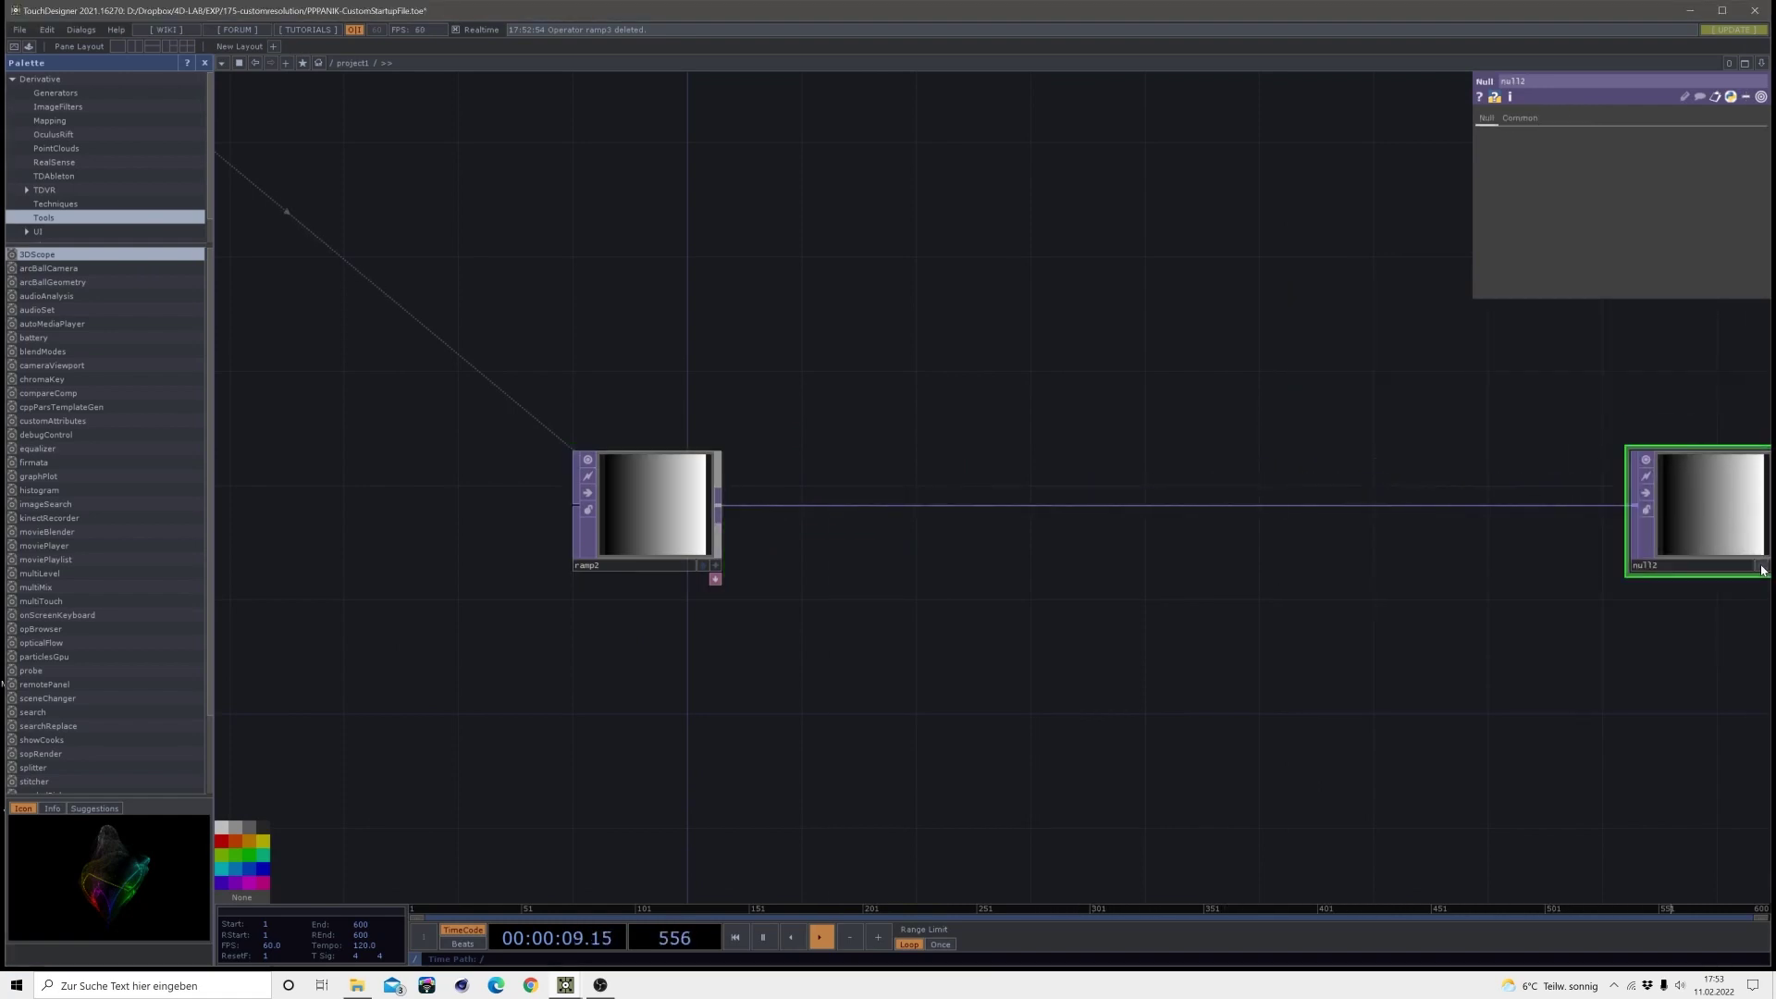
click(1760, 565)
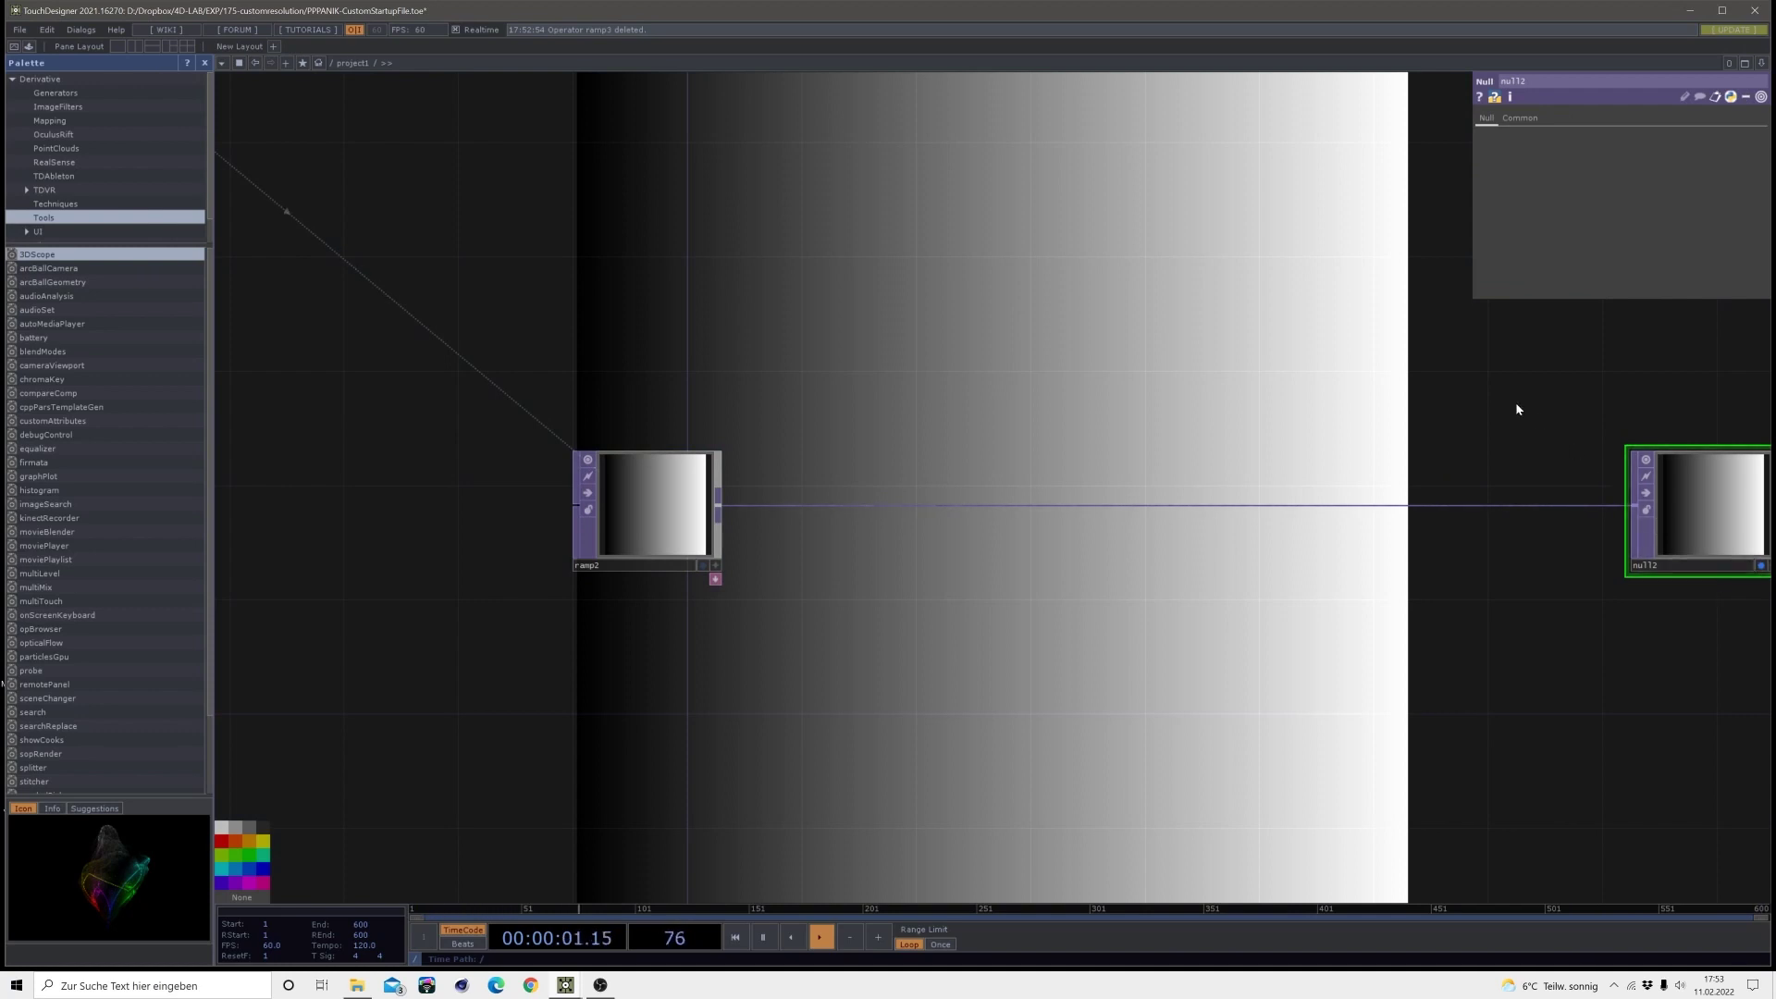
click(681, 536)
click(1489, 118)
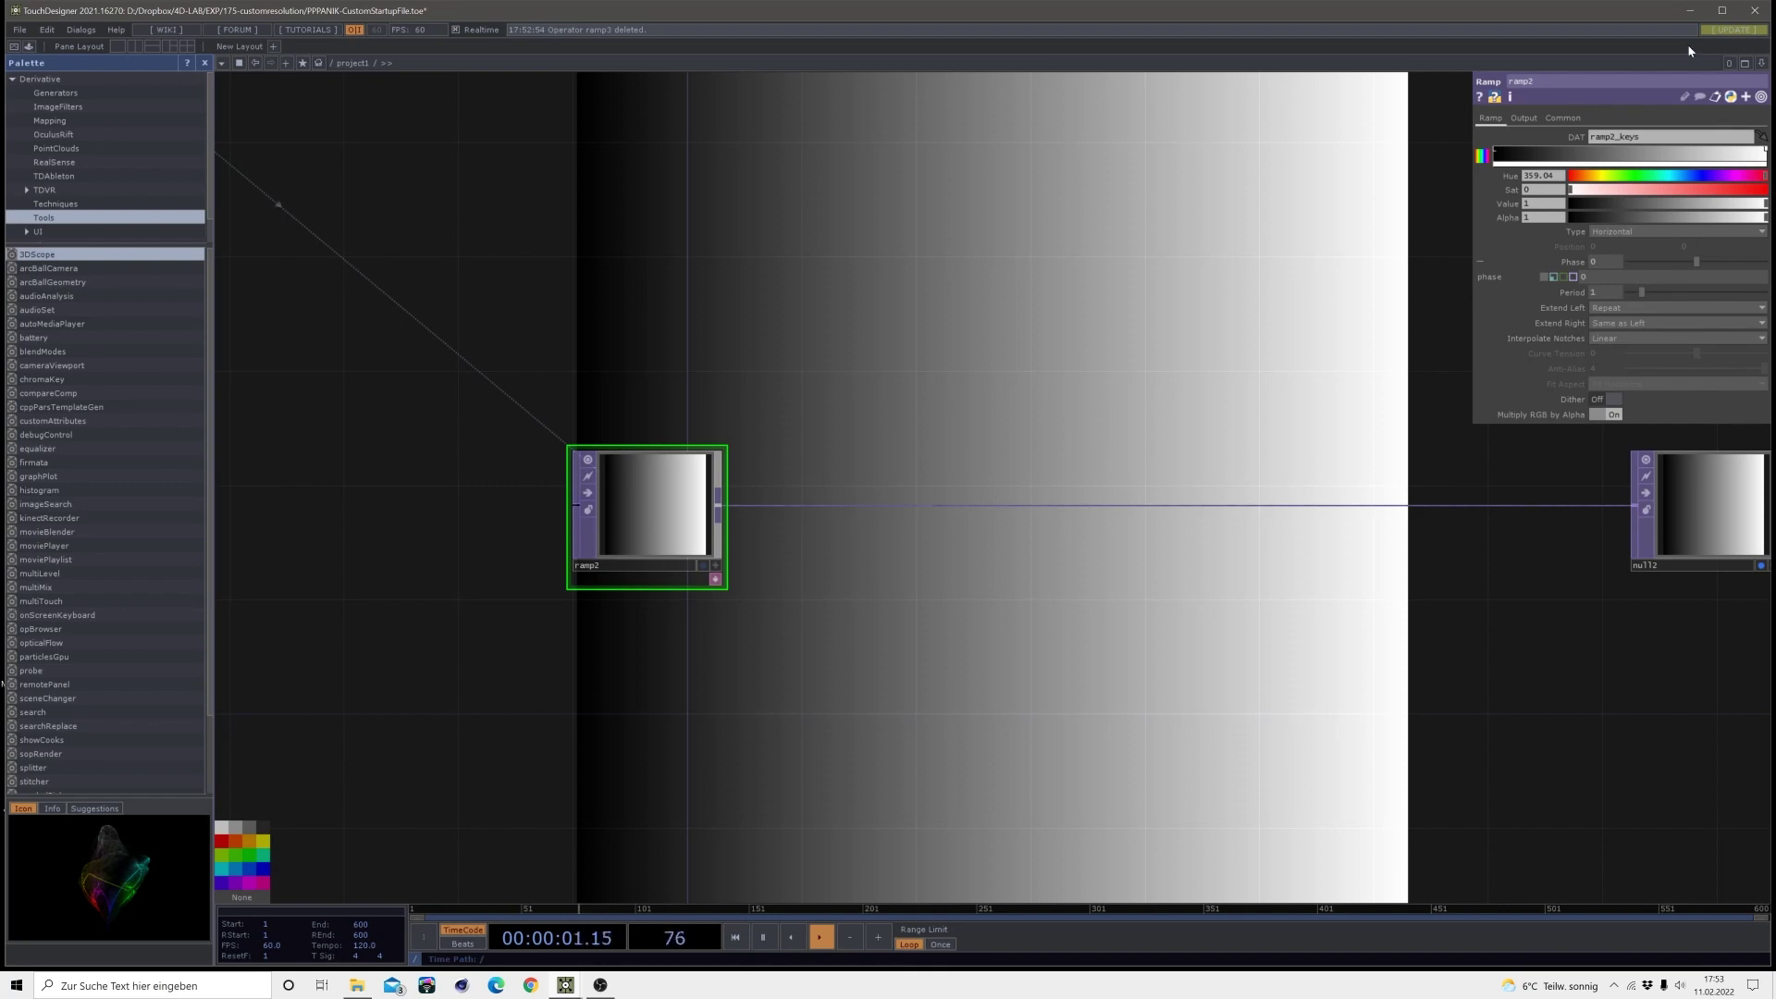
- Add a mid-way key to ramp2, making it white and the right end black
click(1637, 157)
drag(1635, 161, 1636, 161)
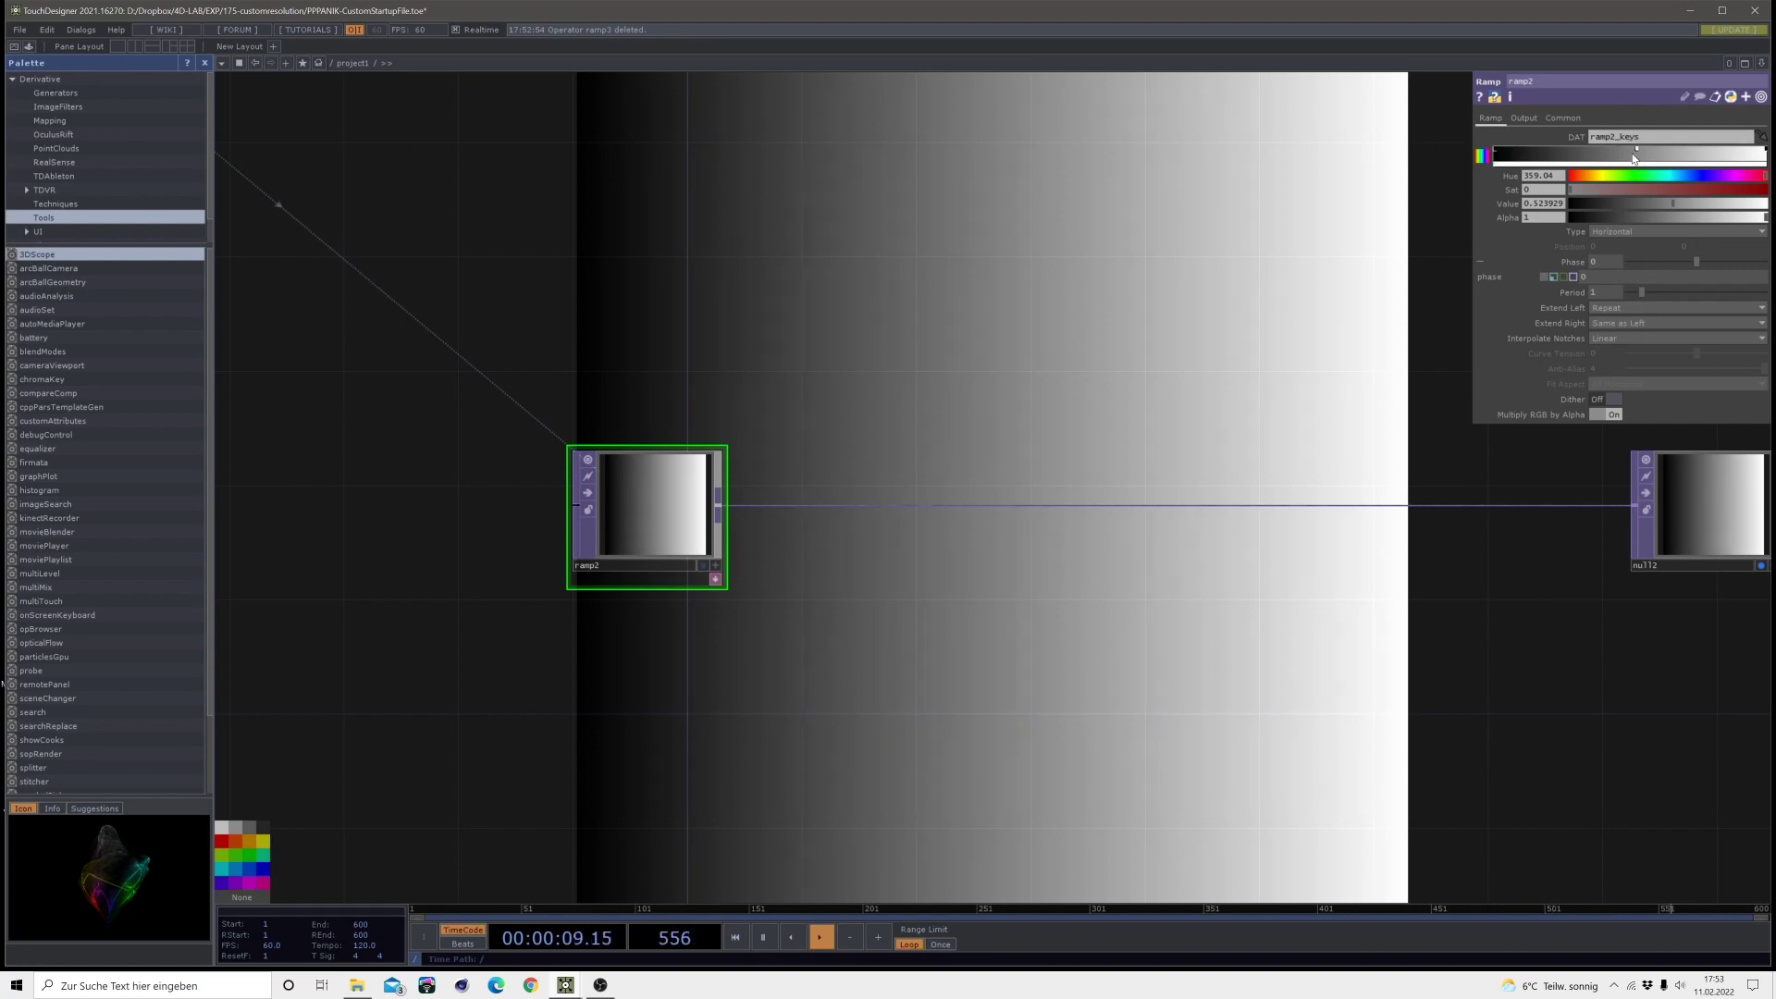
drag(1707, 204, 1767, 203)
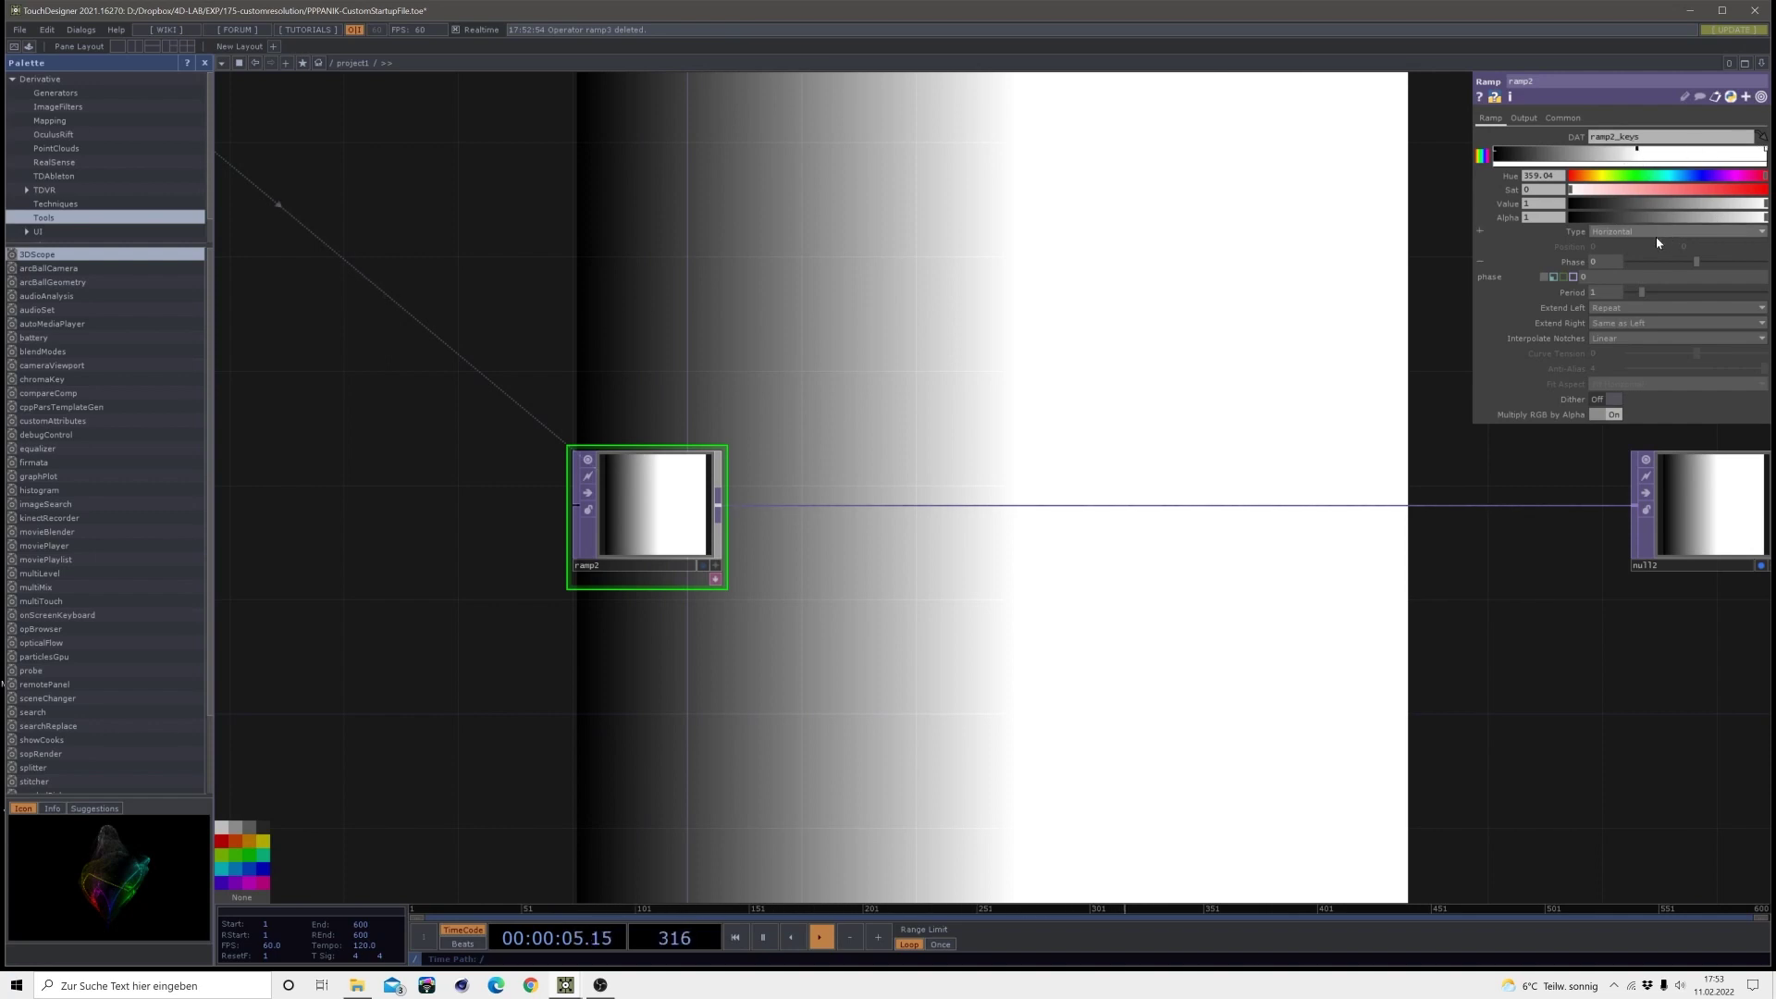
drag(1642, 209, 1513, 225)
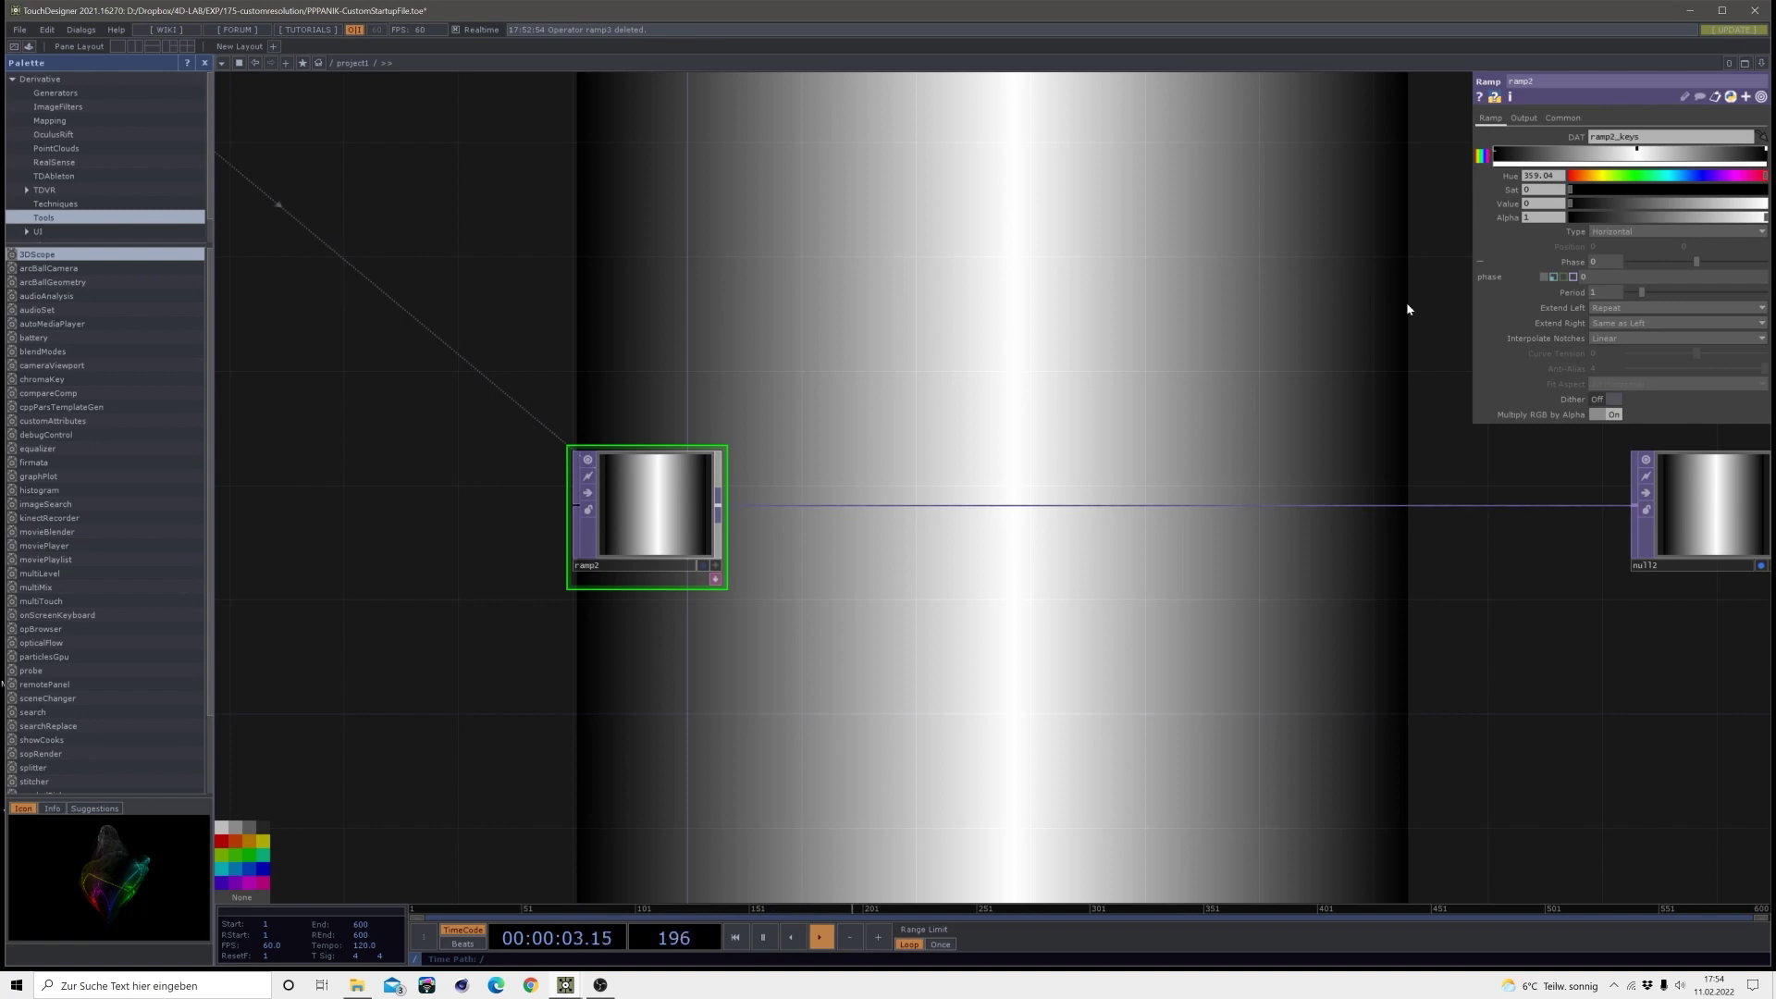
- Set Interpolate Notches to Step and shift the right key for hard-edged bands
click(1604, 343)
click(1609, 366)
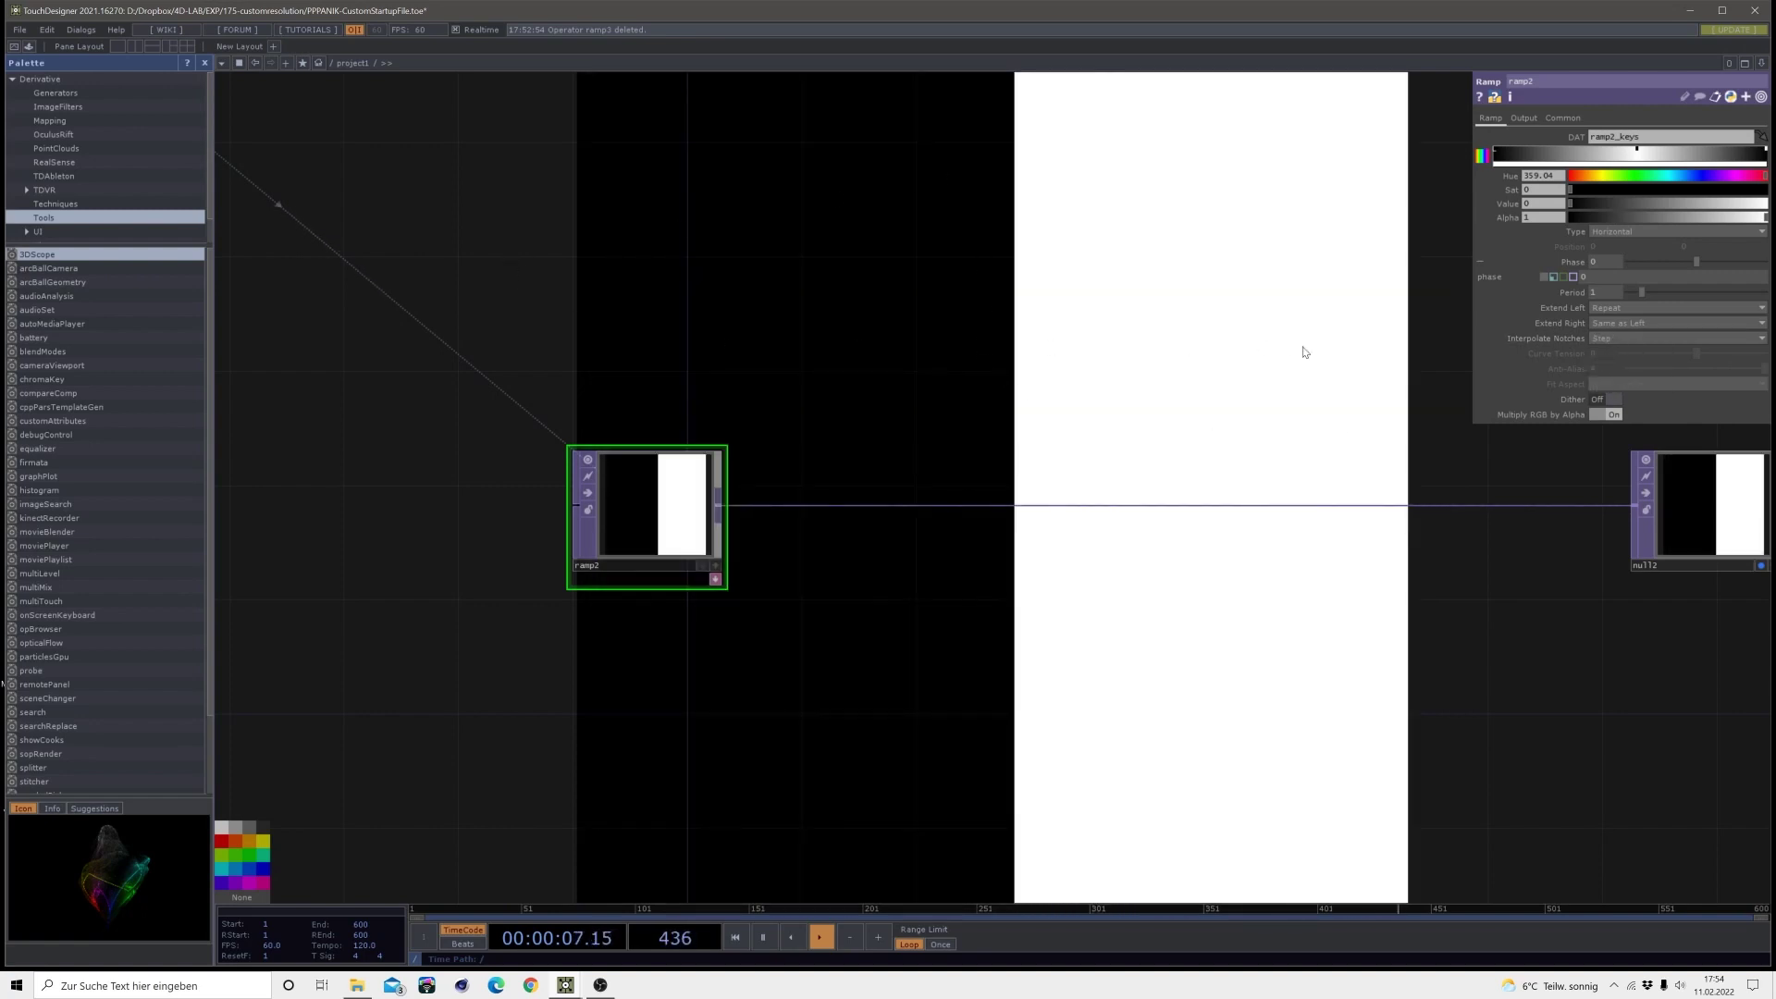
drag(1633, 153, 1635, 154)
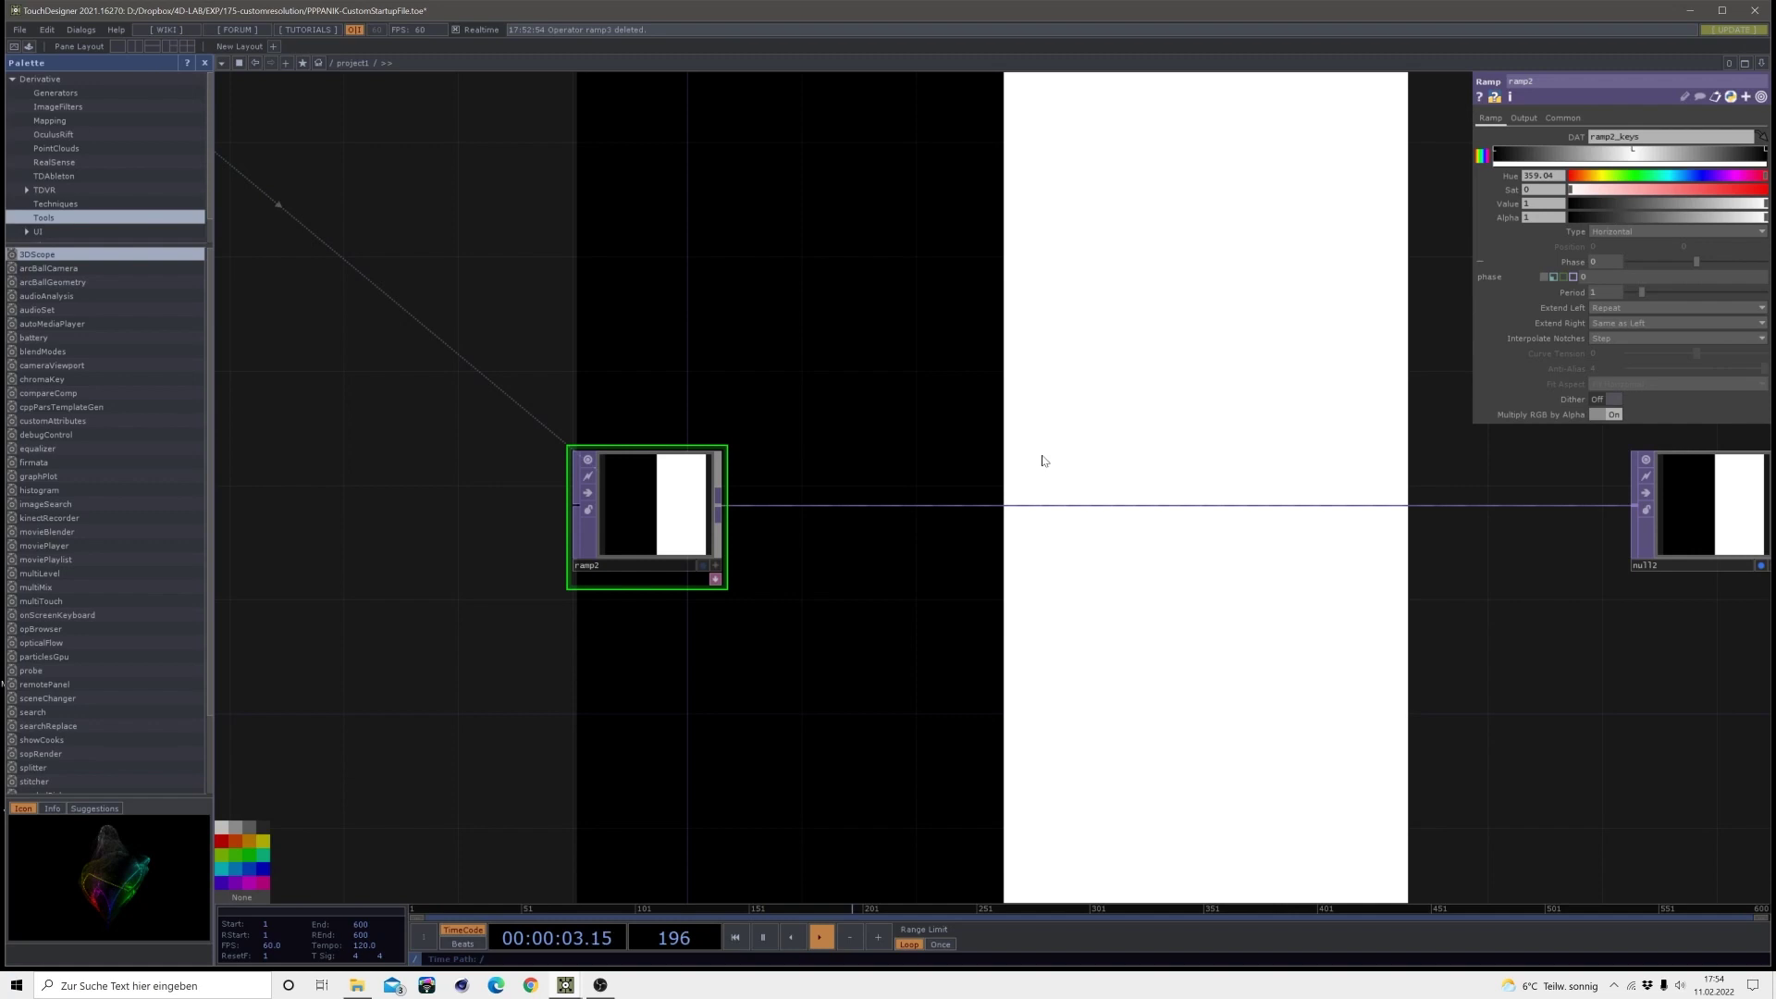
scroll(1042, 459, down, 3)
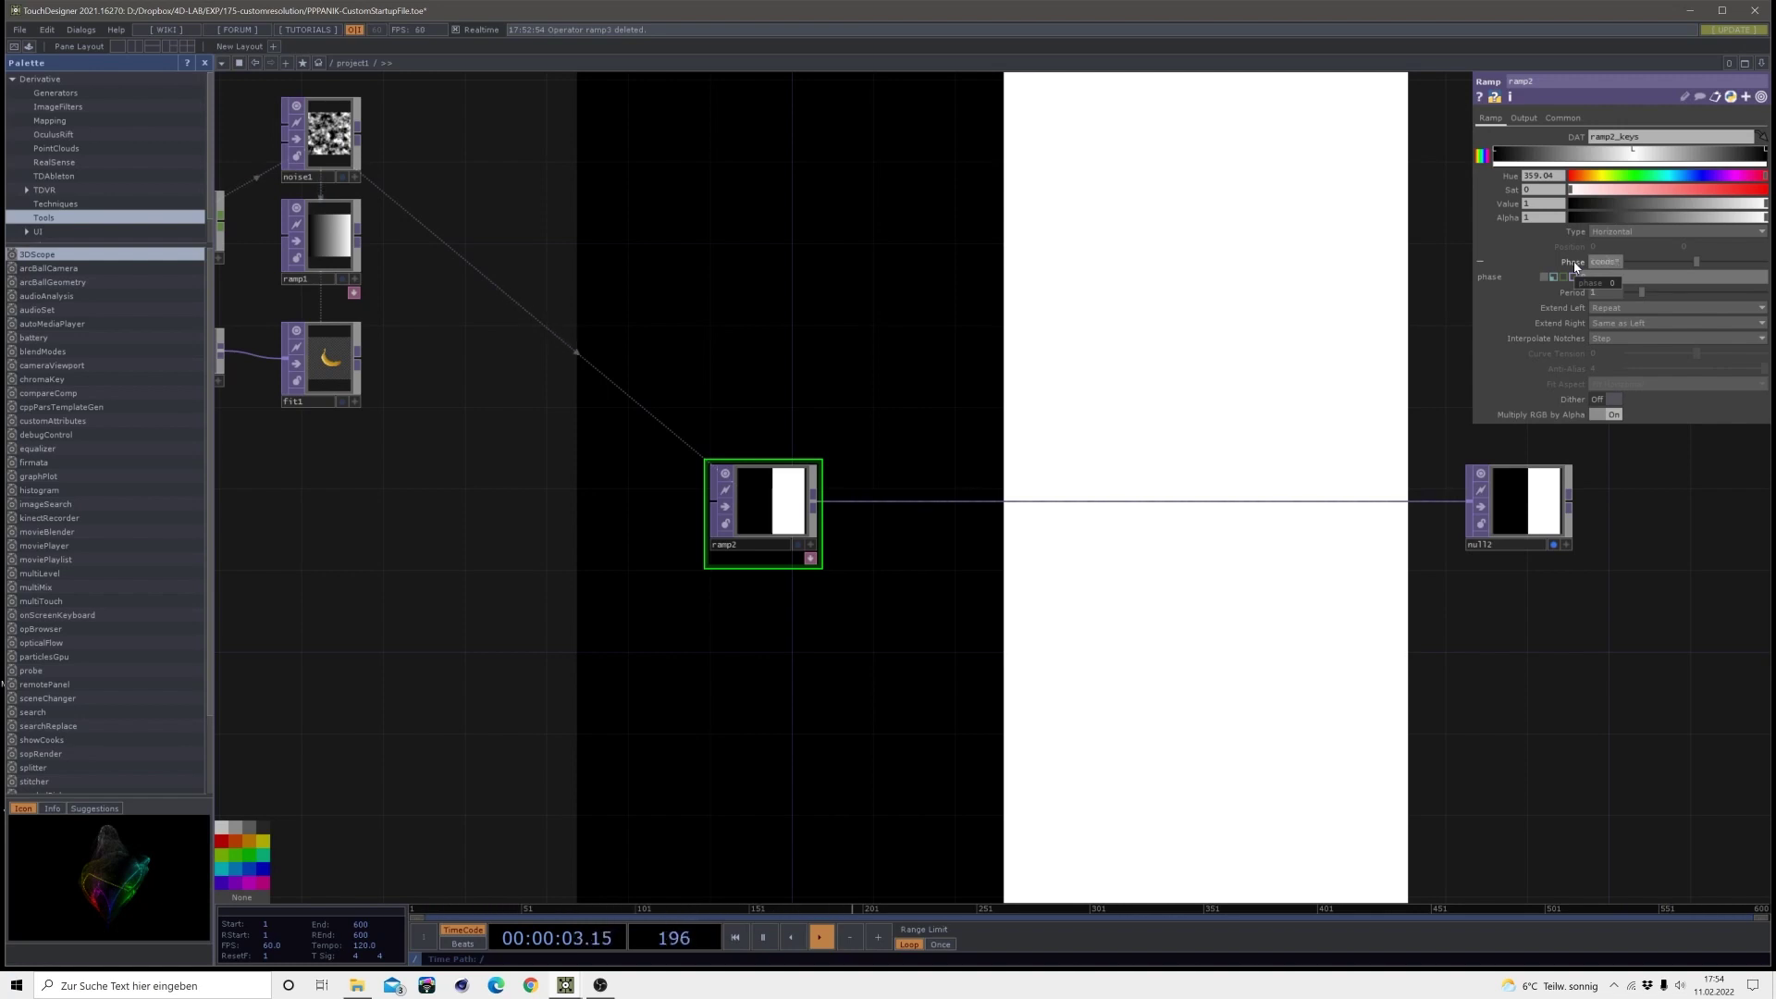
- Drive ramp2's phase with absTime.seconds*.1 and set its period to 0.02
key(Return)
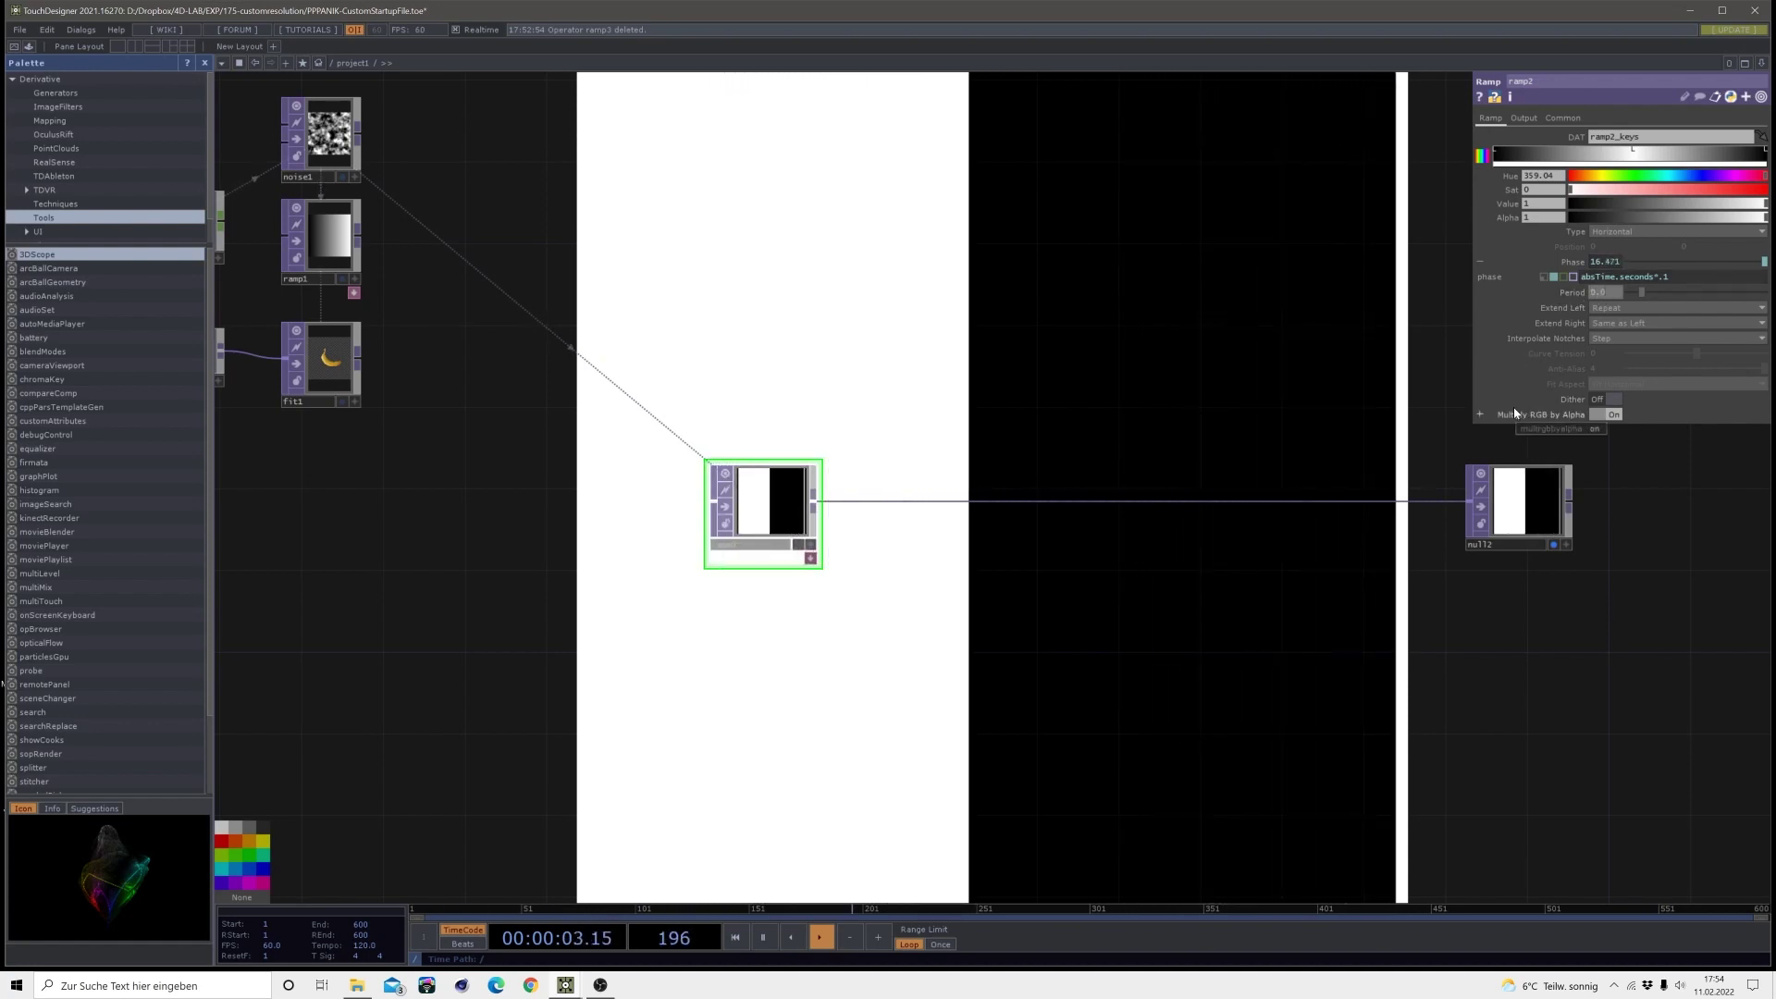
text(2)
key(Return)
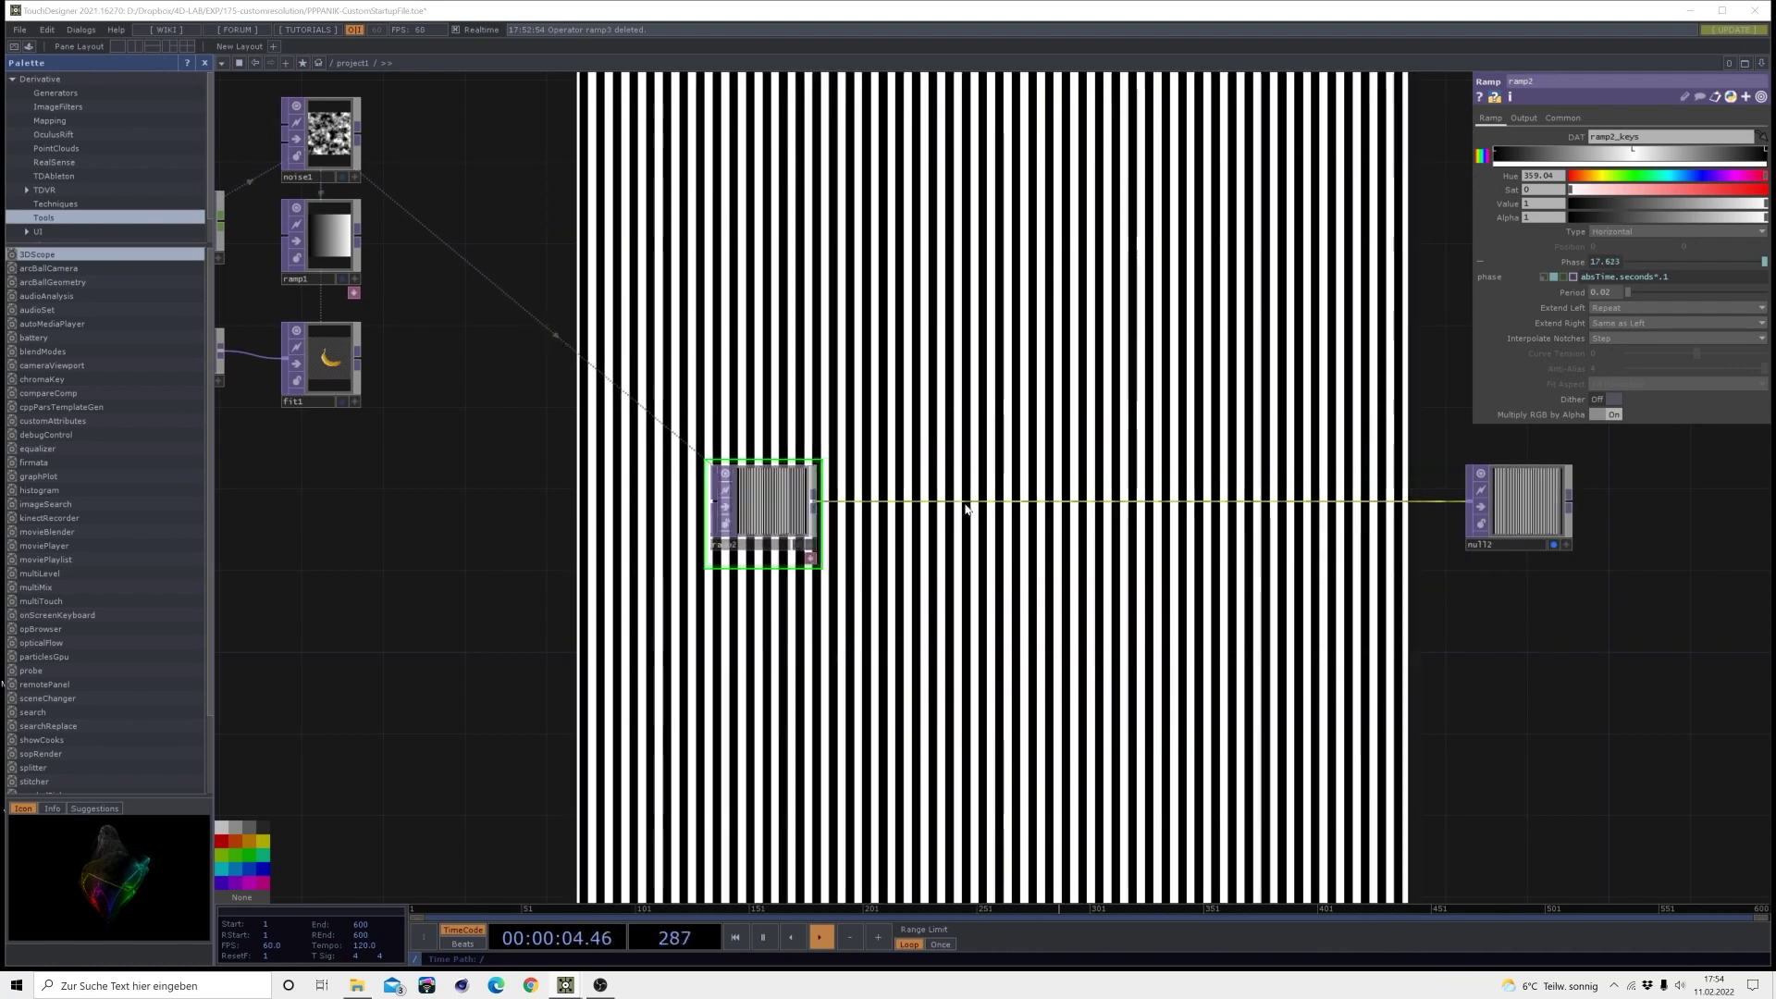
- Insert a Noise TOP (noise2) on the ramp-to-null wire and feed ramp2 into it
right_click(965, 508)
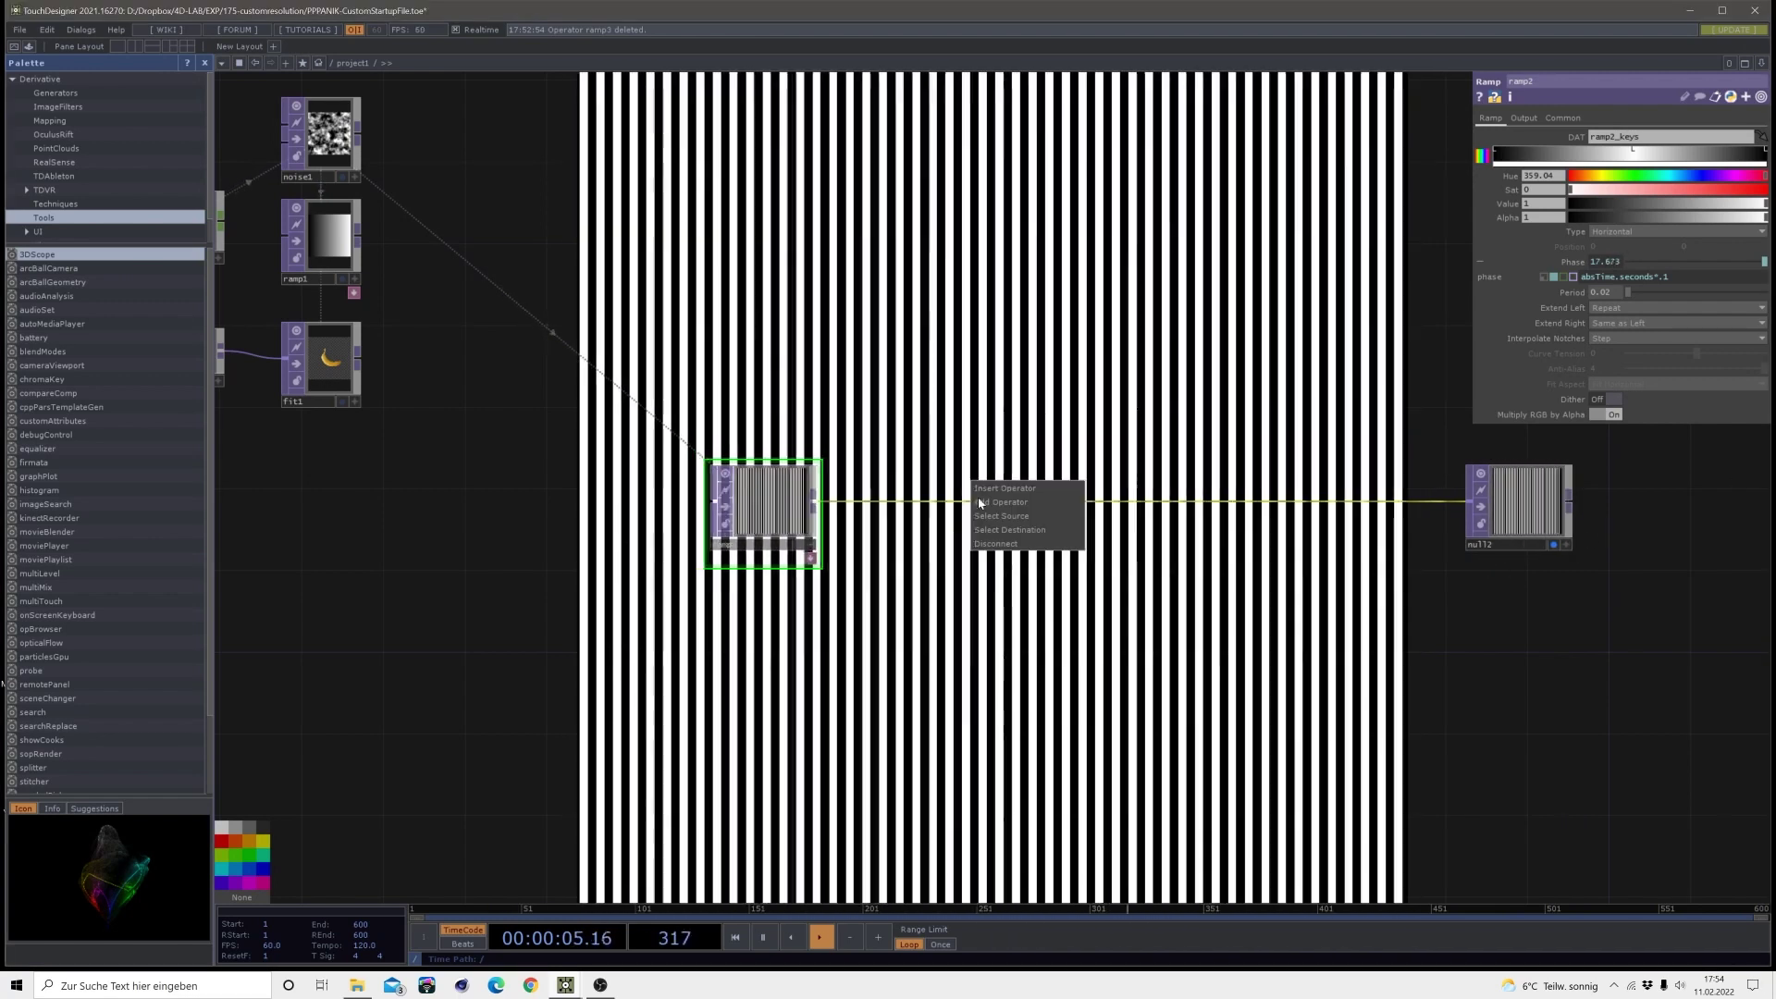
click(1000, 488)
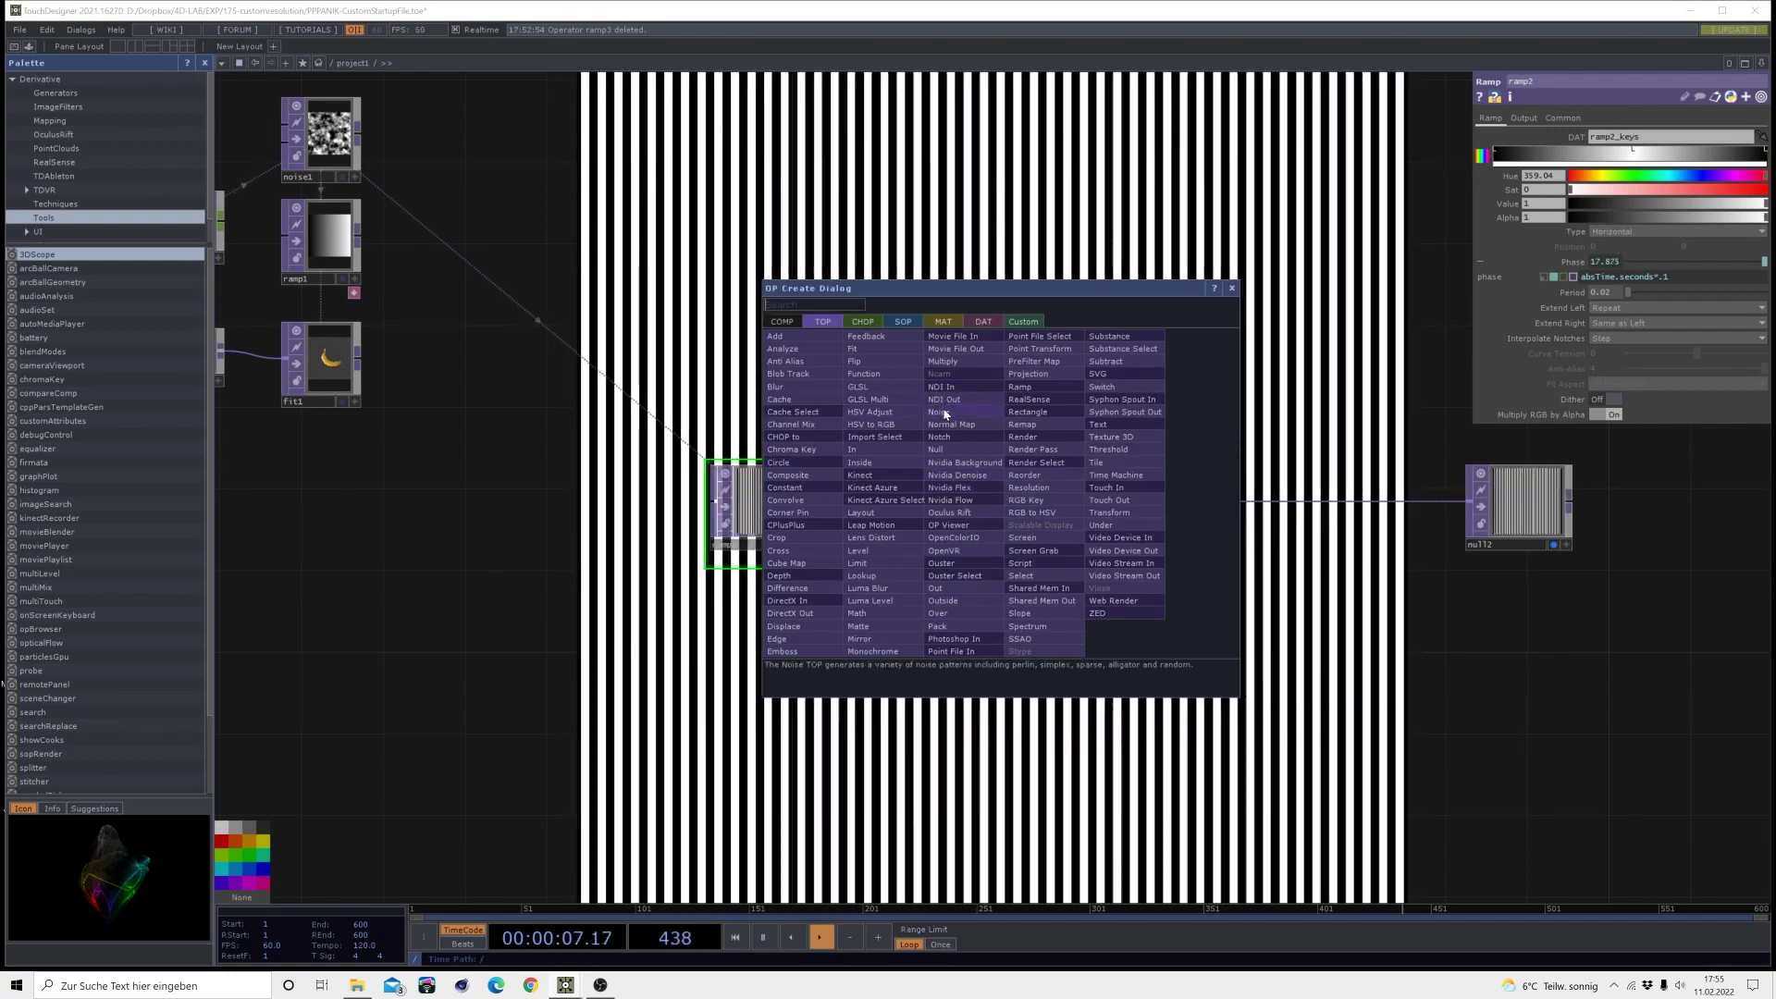
click(939, 412)
click(1129, 463)
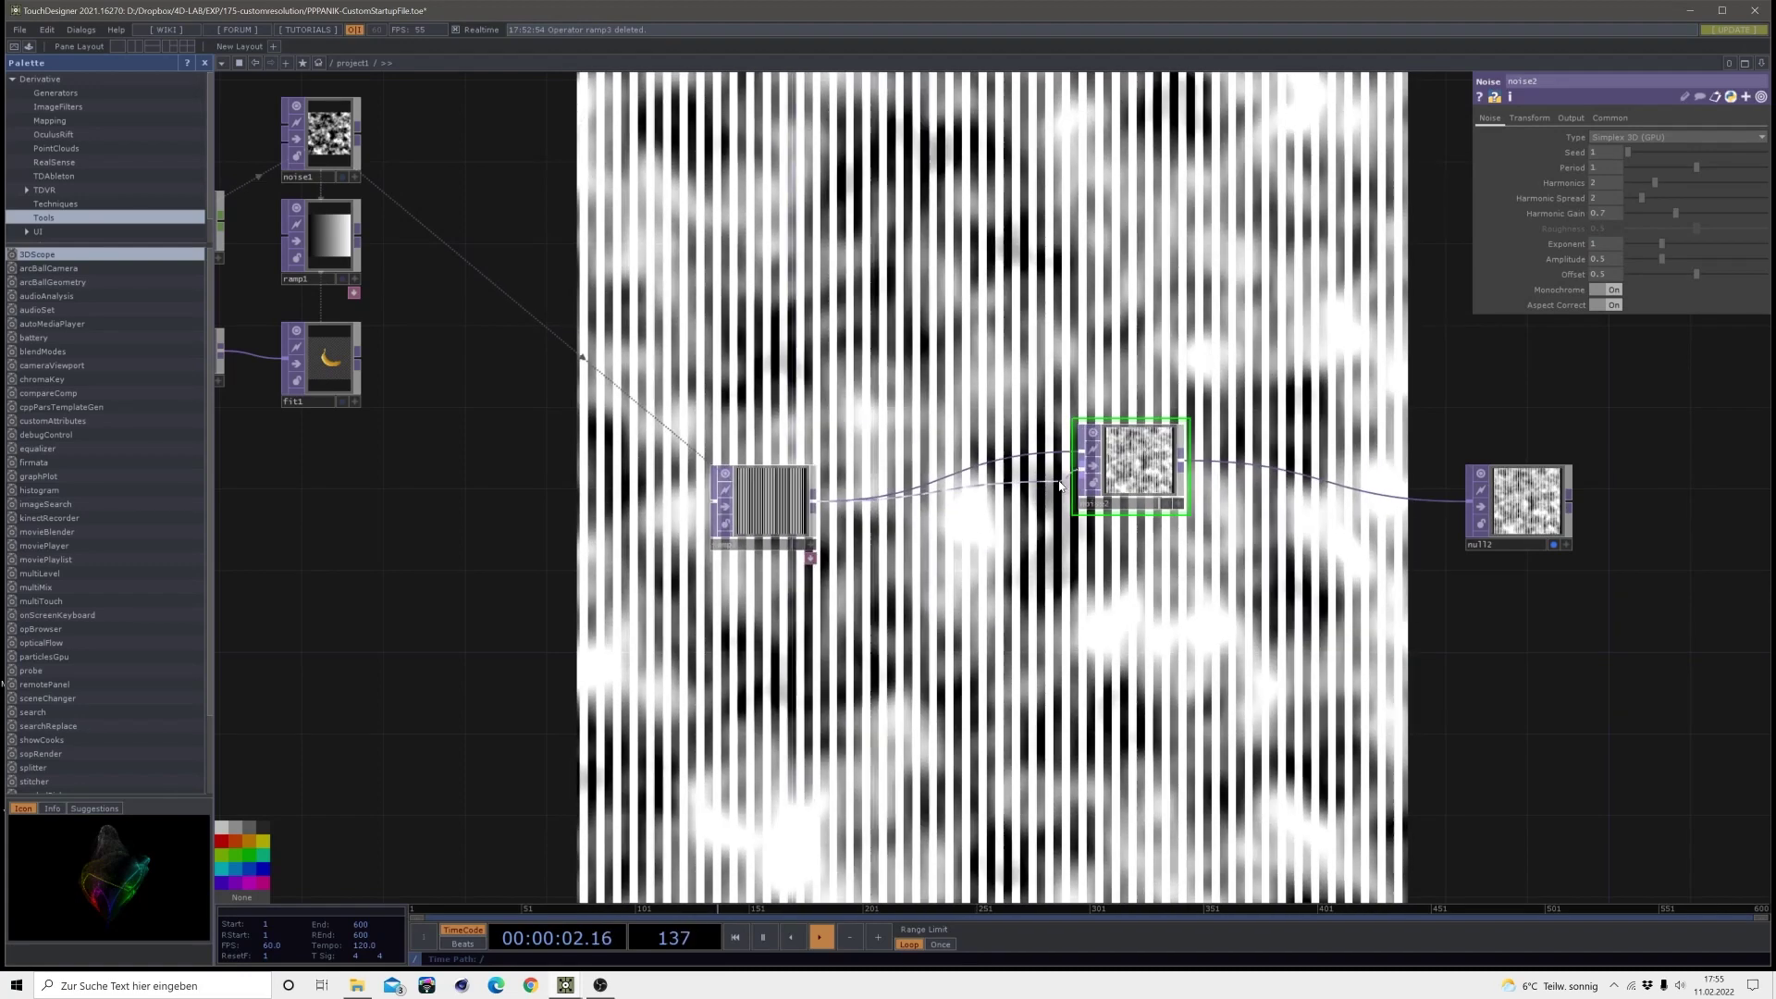
drag(813, 511, 1090, 512)
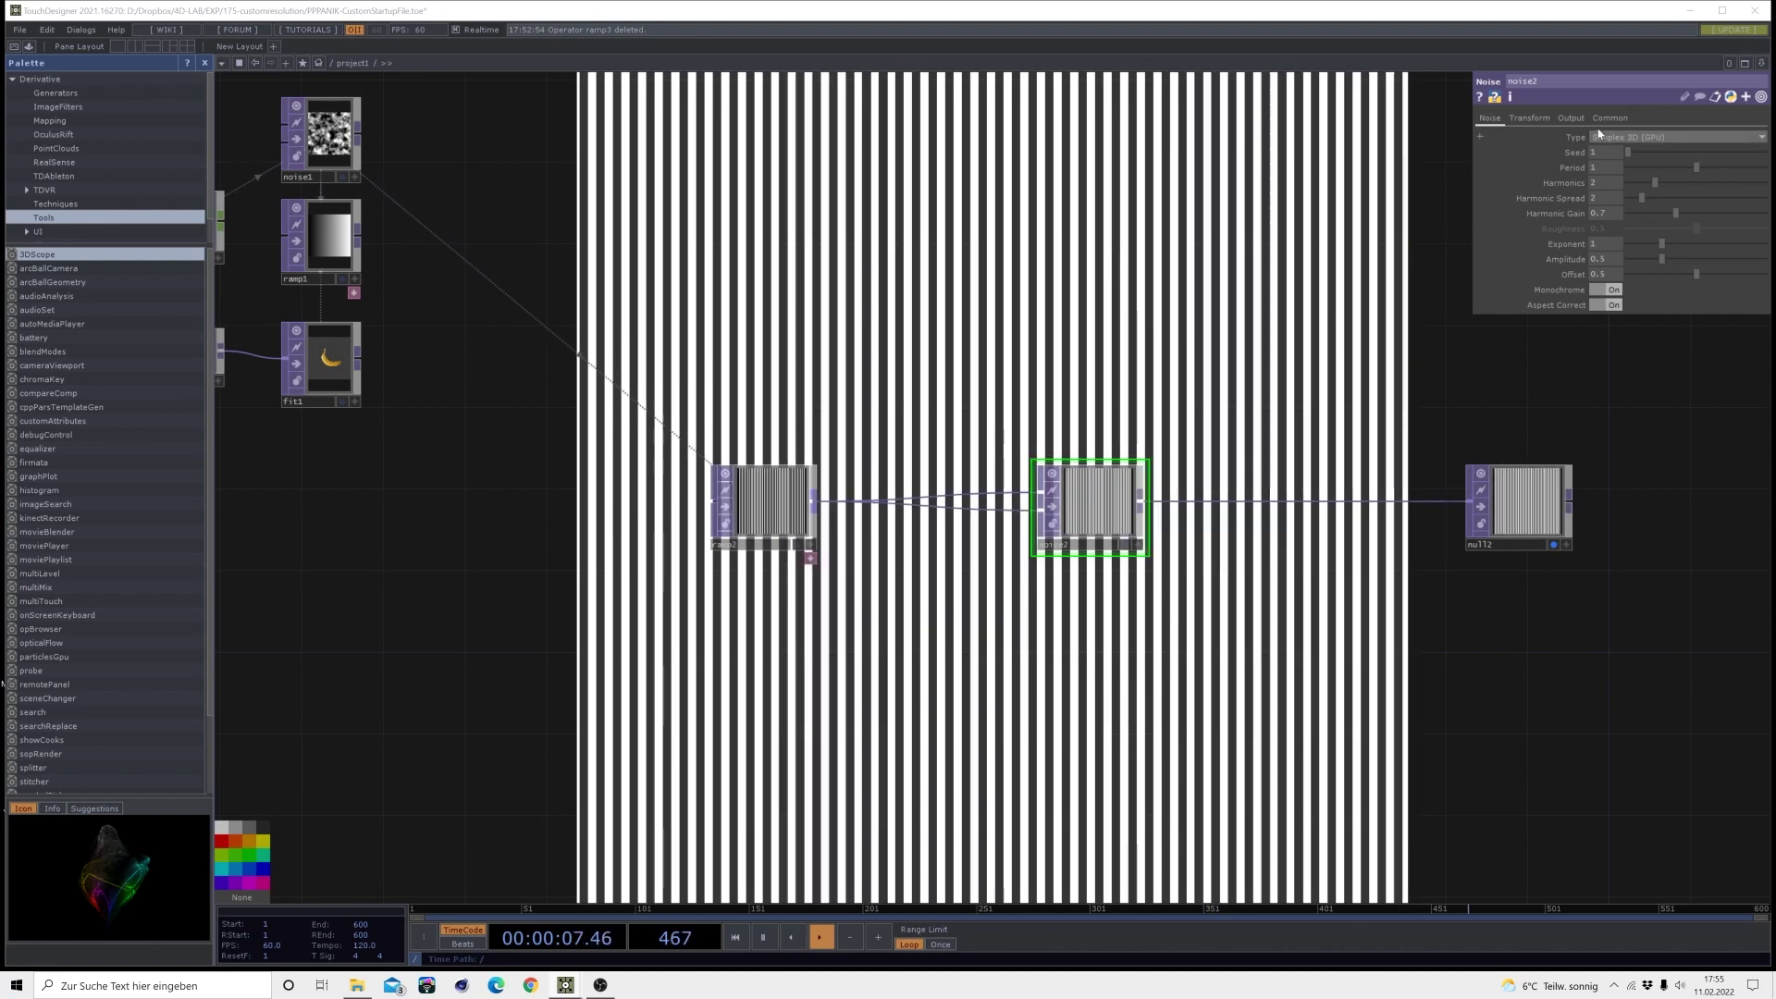
- Set noise2 to 32-bit float RGBA, harmonics 0, period 2 and offset 0
click(1609, 117)
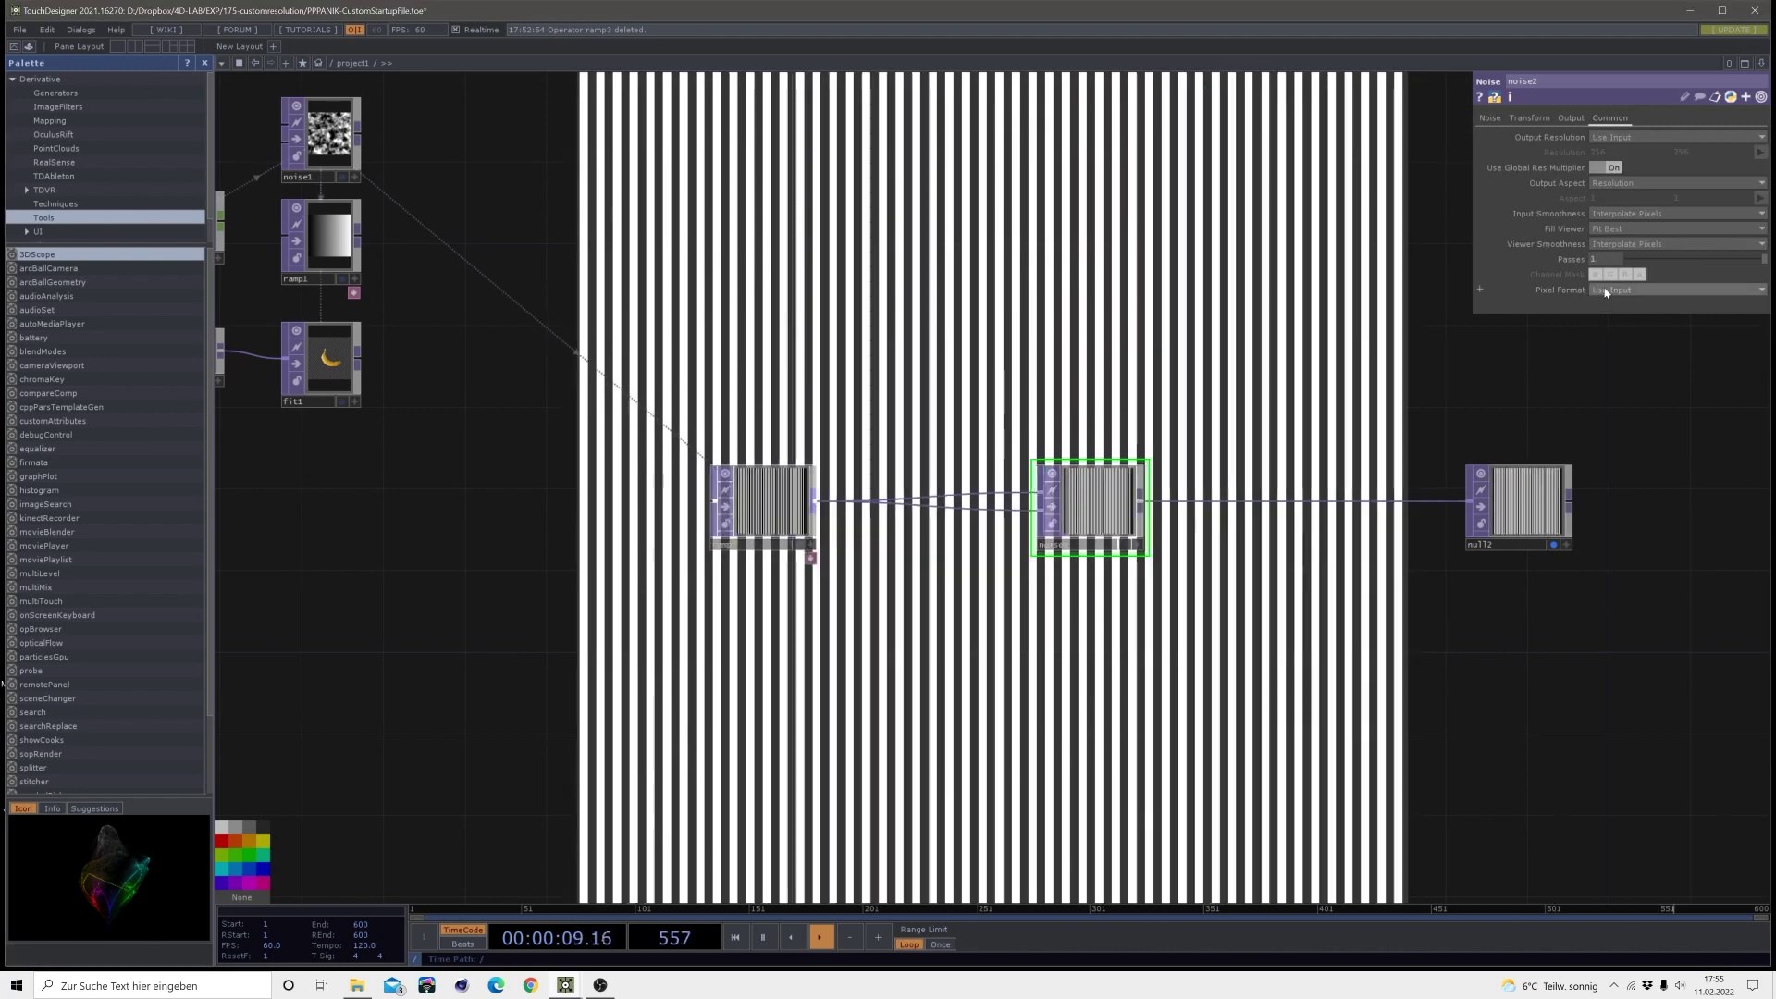
click(1600, 289)
click(1624, 359)
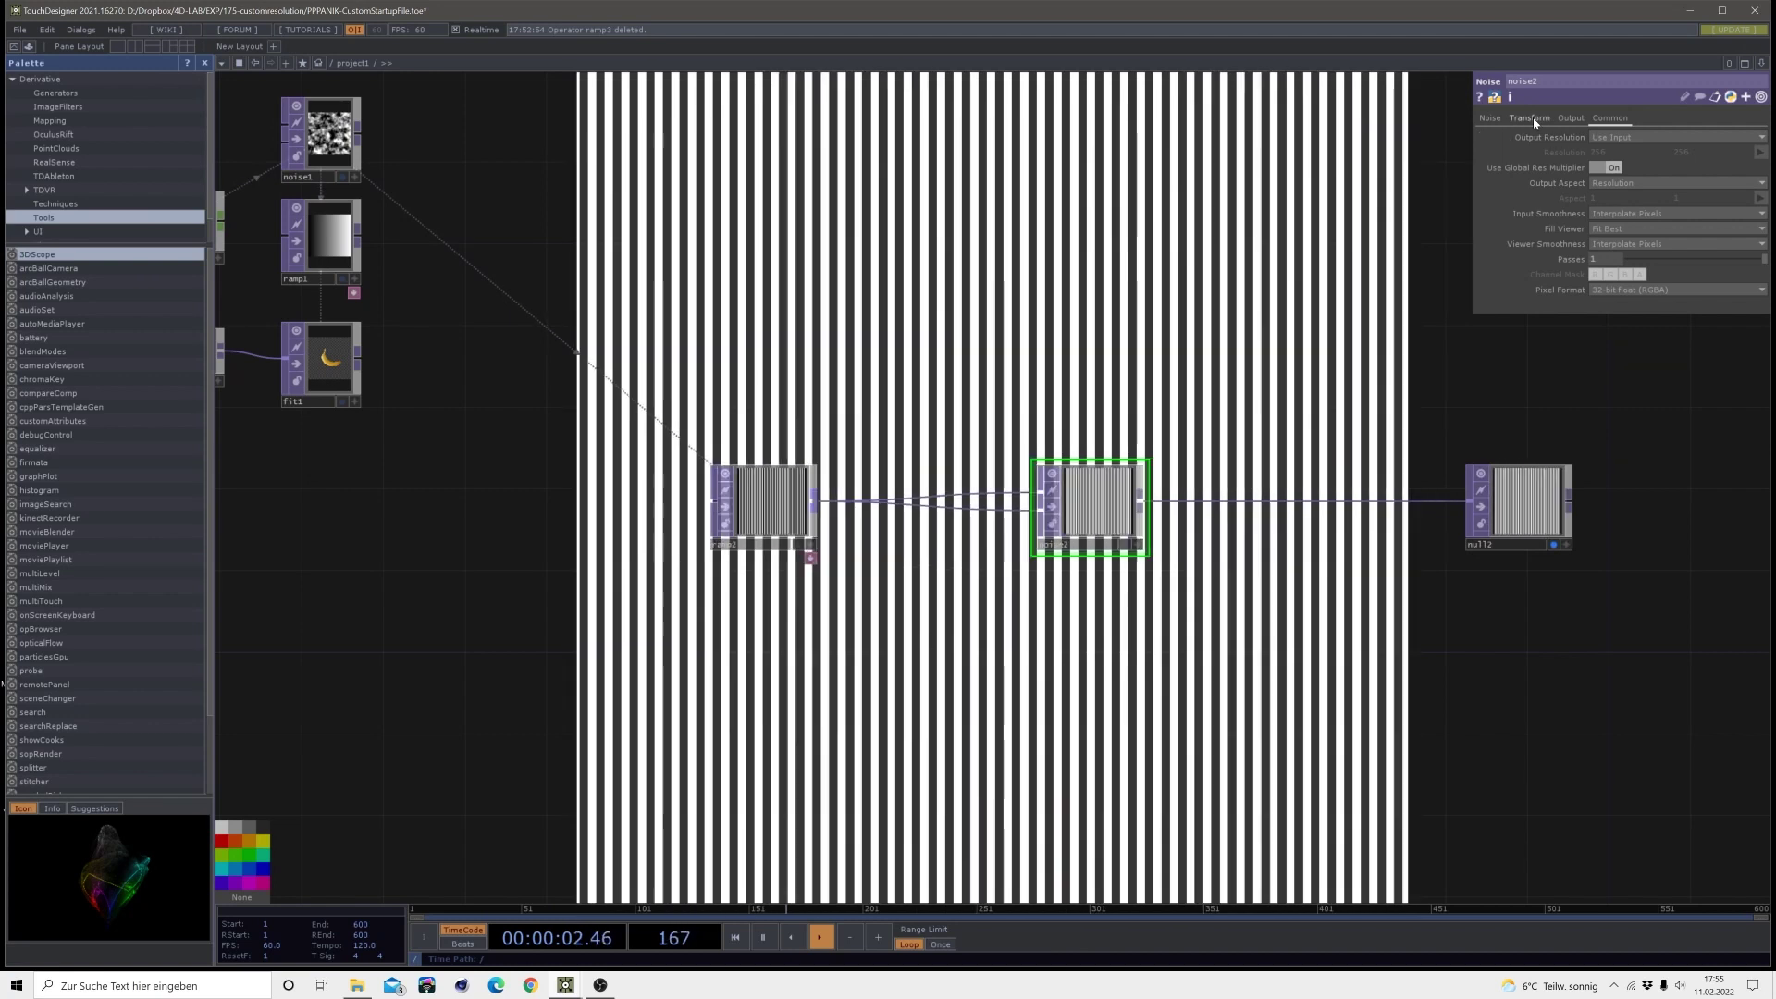
click(1567, 119)
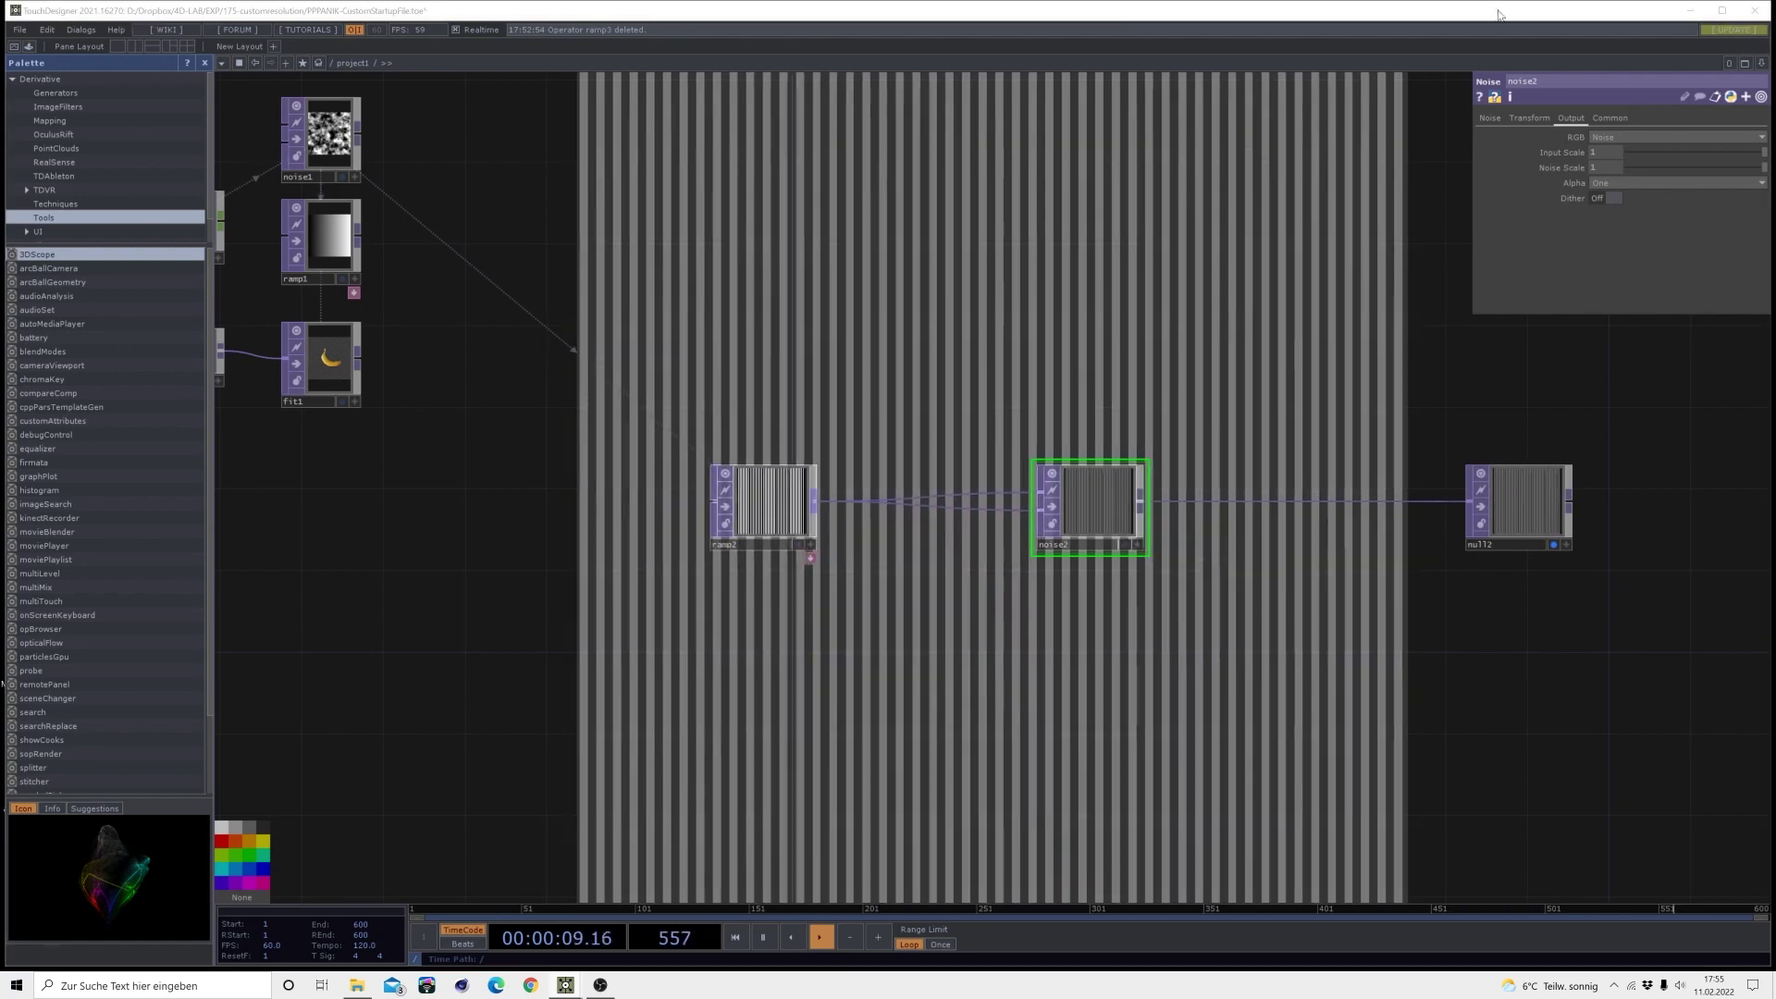
click(1496, 118)
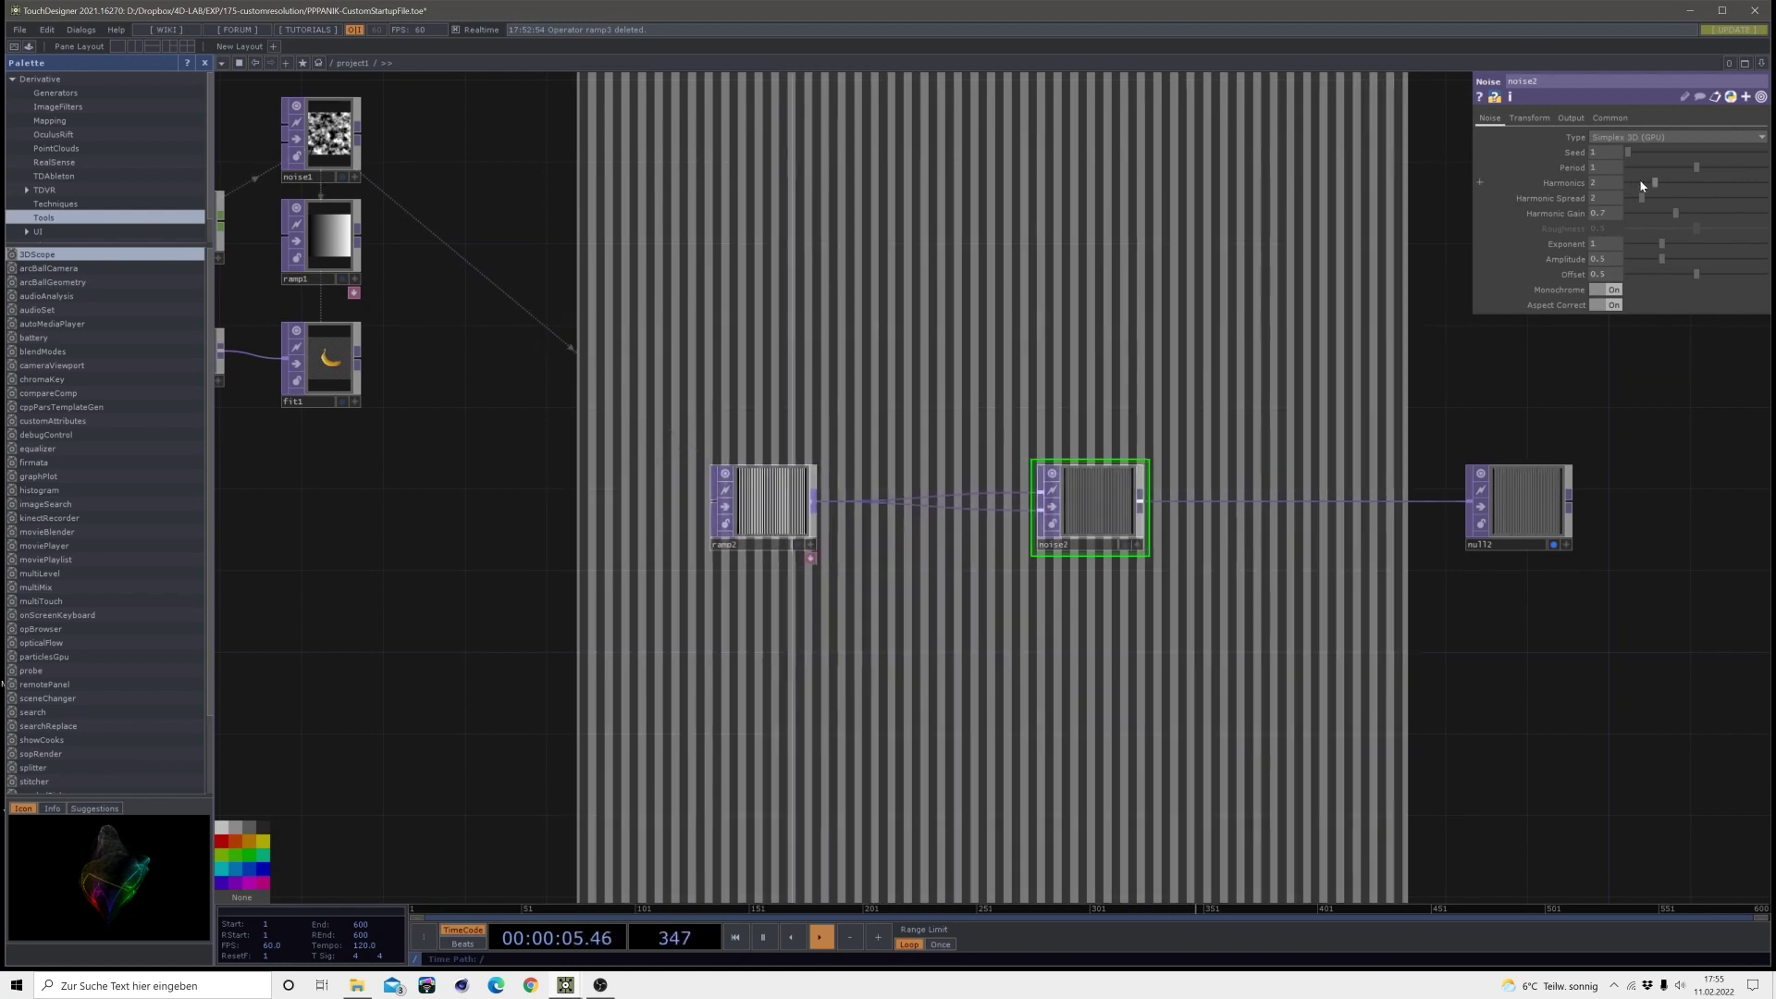
click(1625, 185)
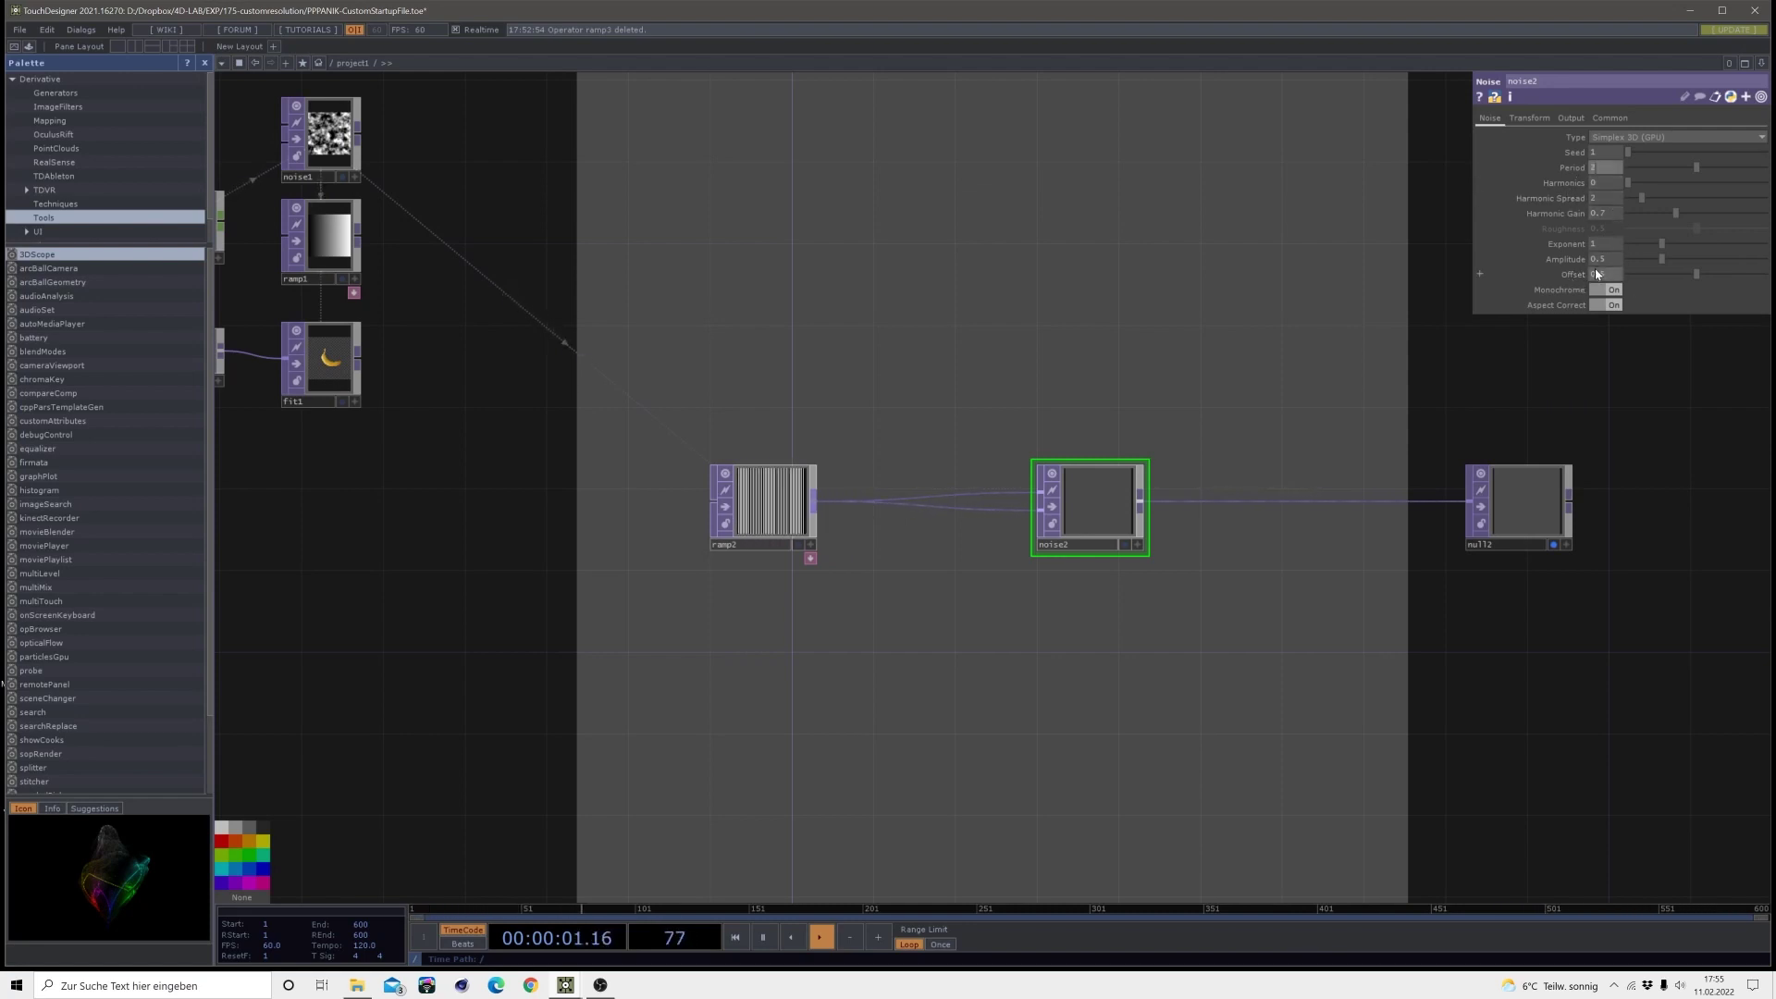
key(Return)
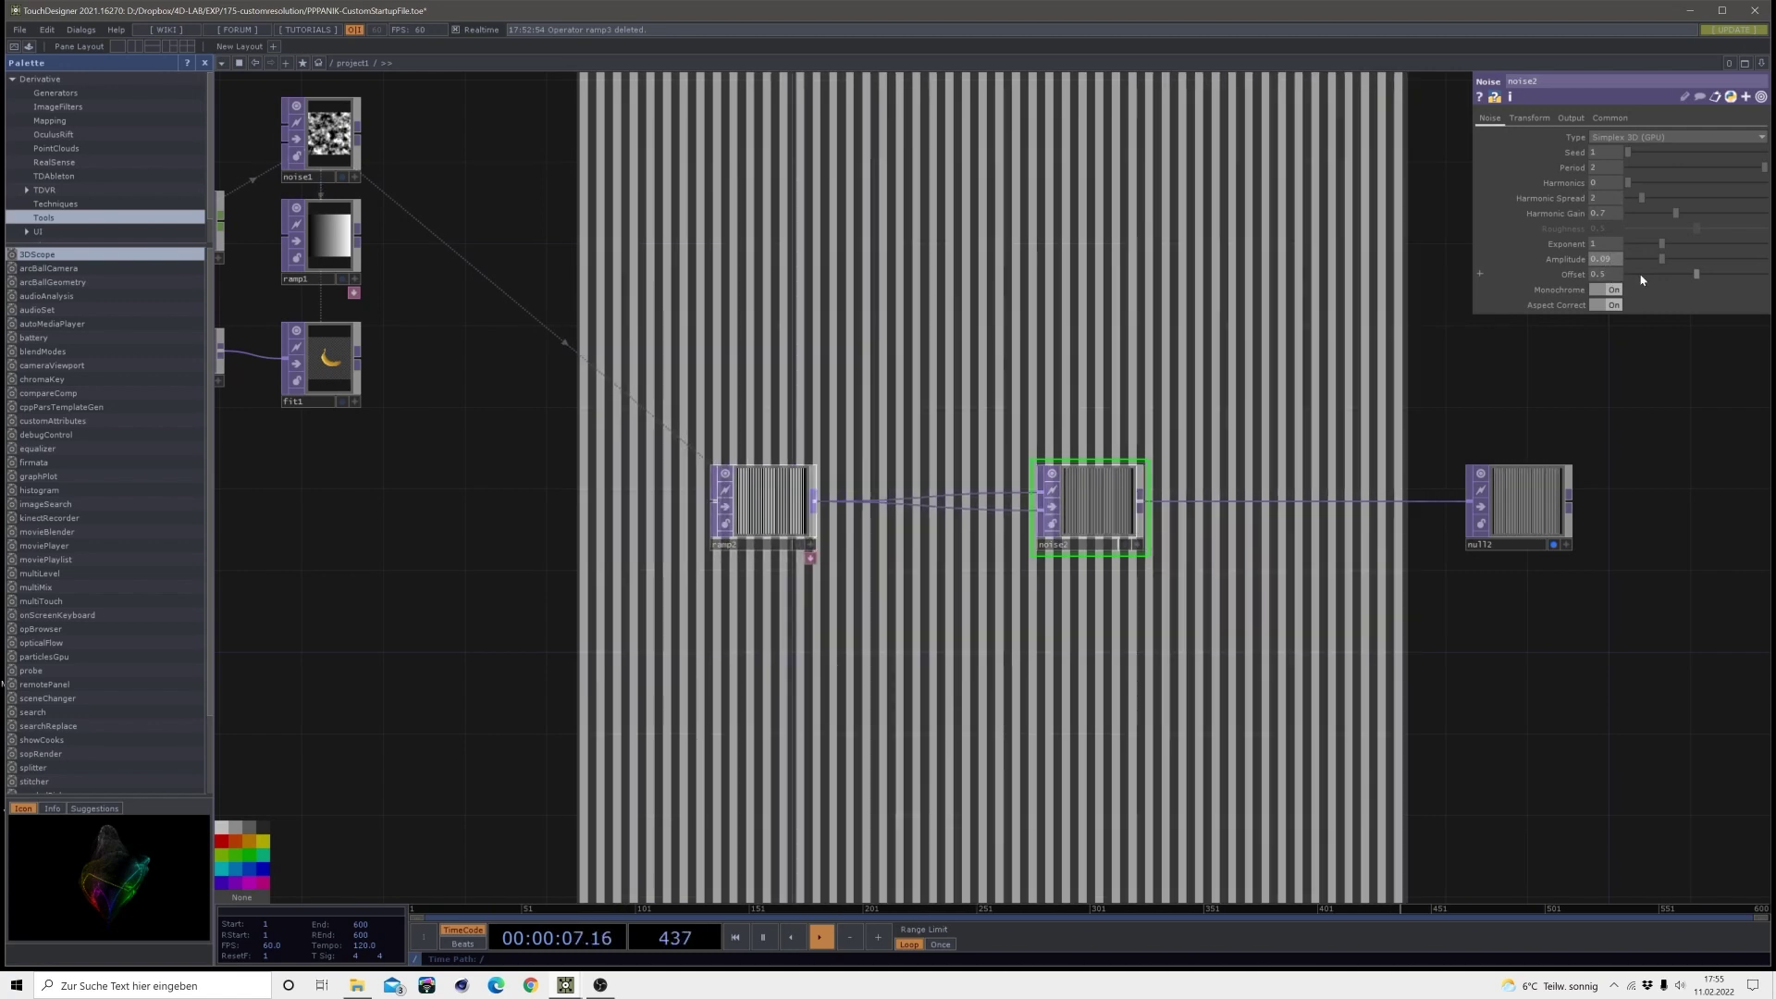
drag(1642, 279, 1620, 278)
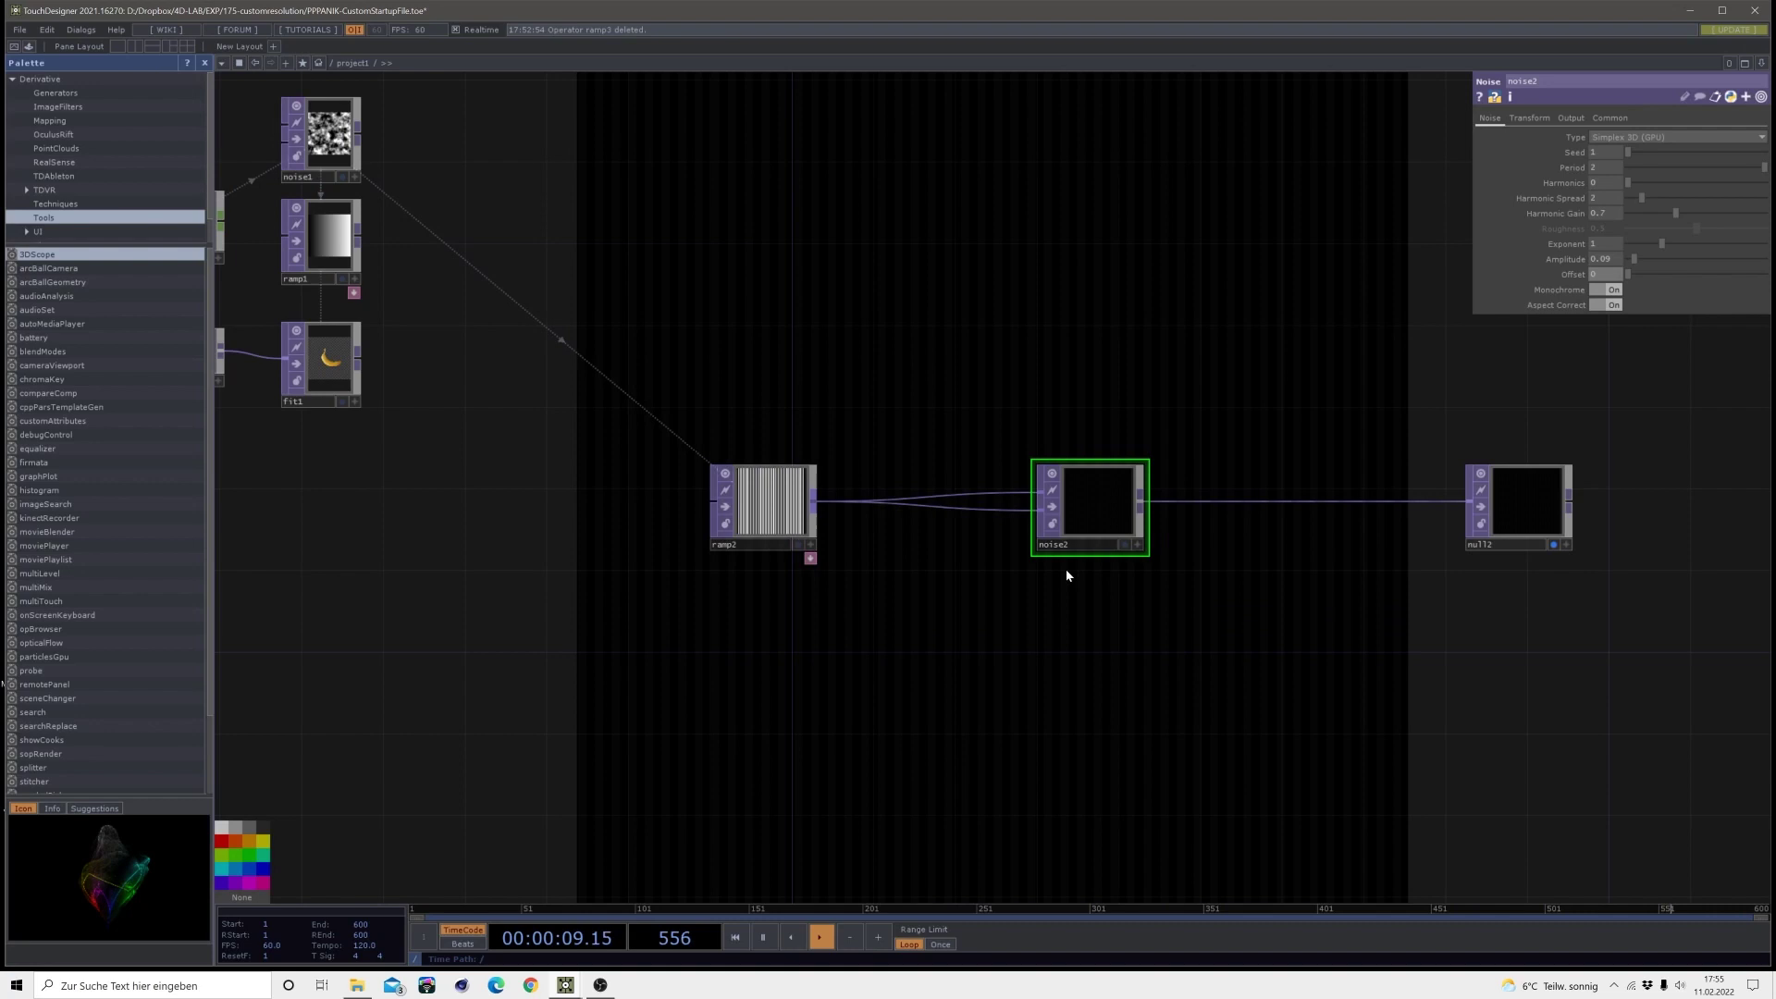
drag(1093, 511, 1245, 510)
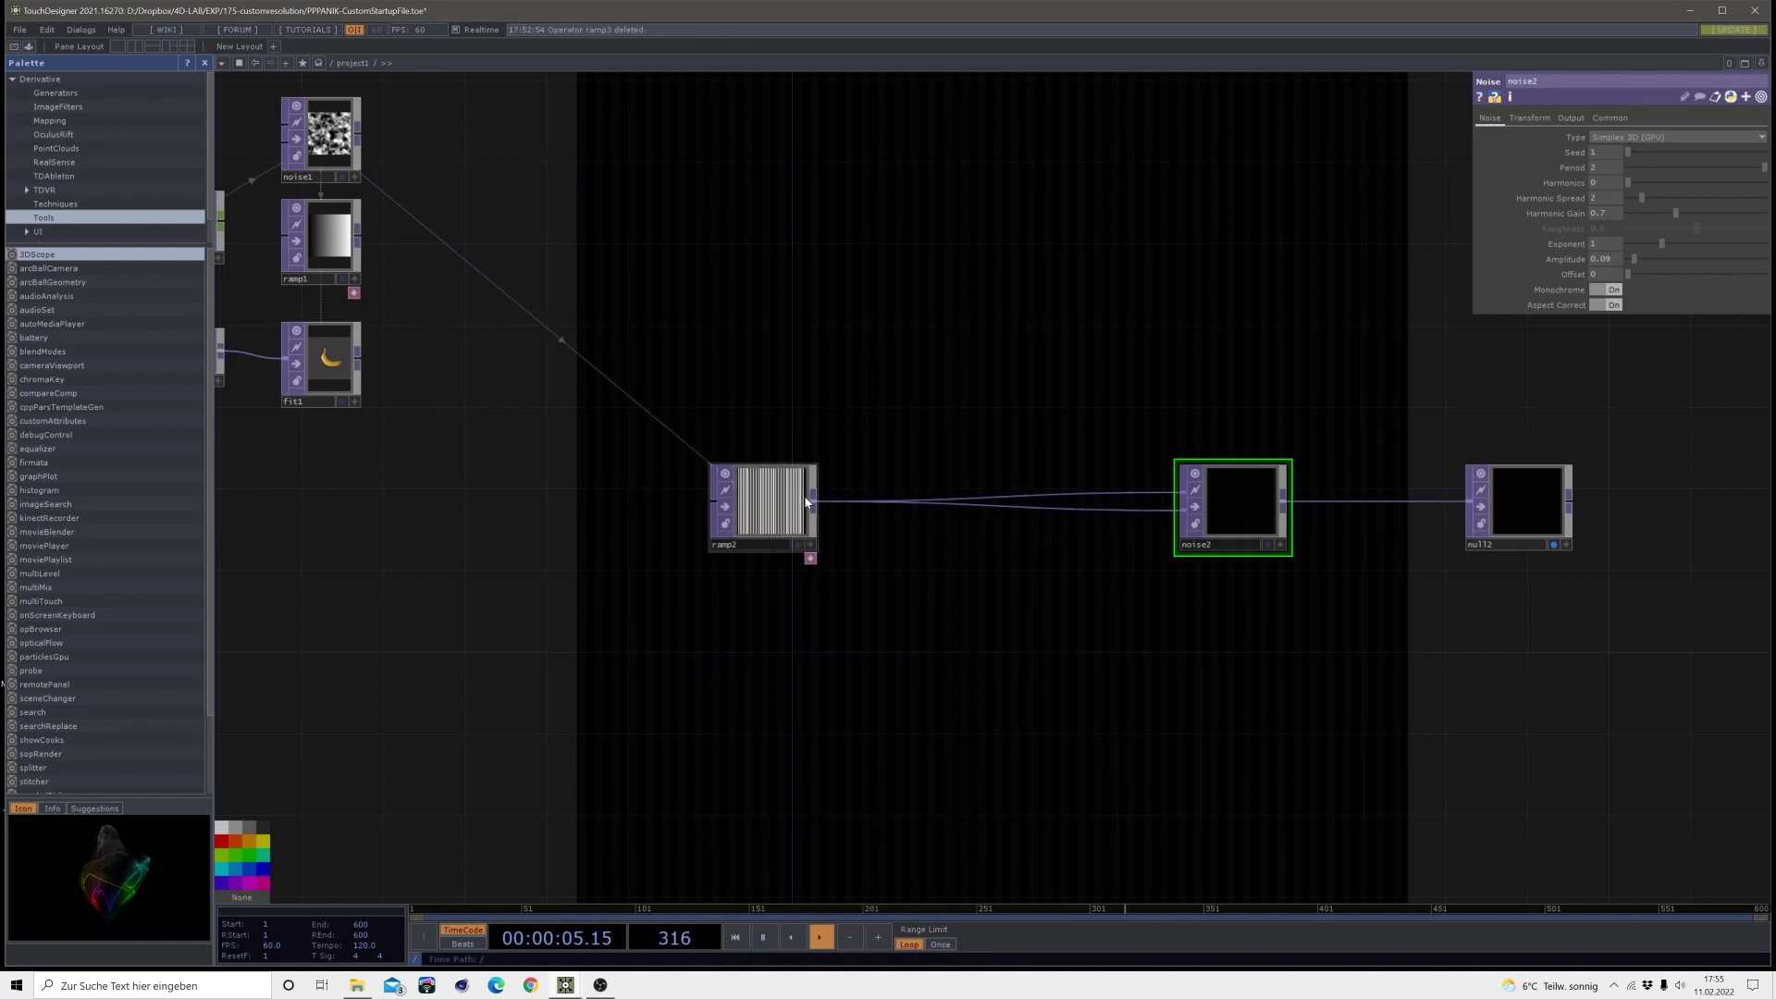
- Branch a flip1 TOP off ramp2's output with Flip set to Bottom Left
click(851, 657)
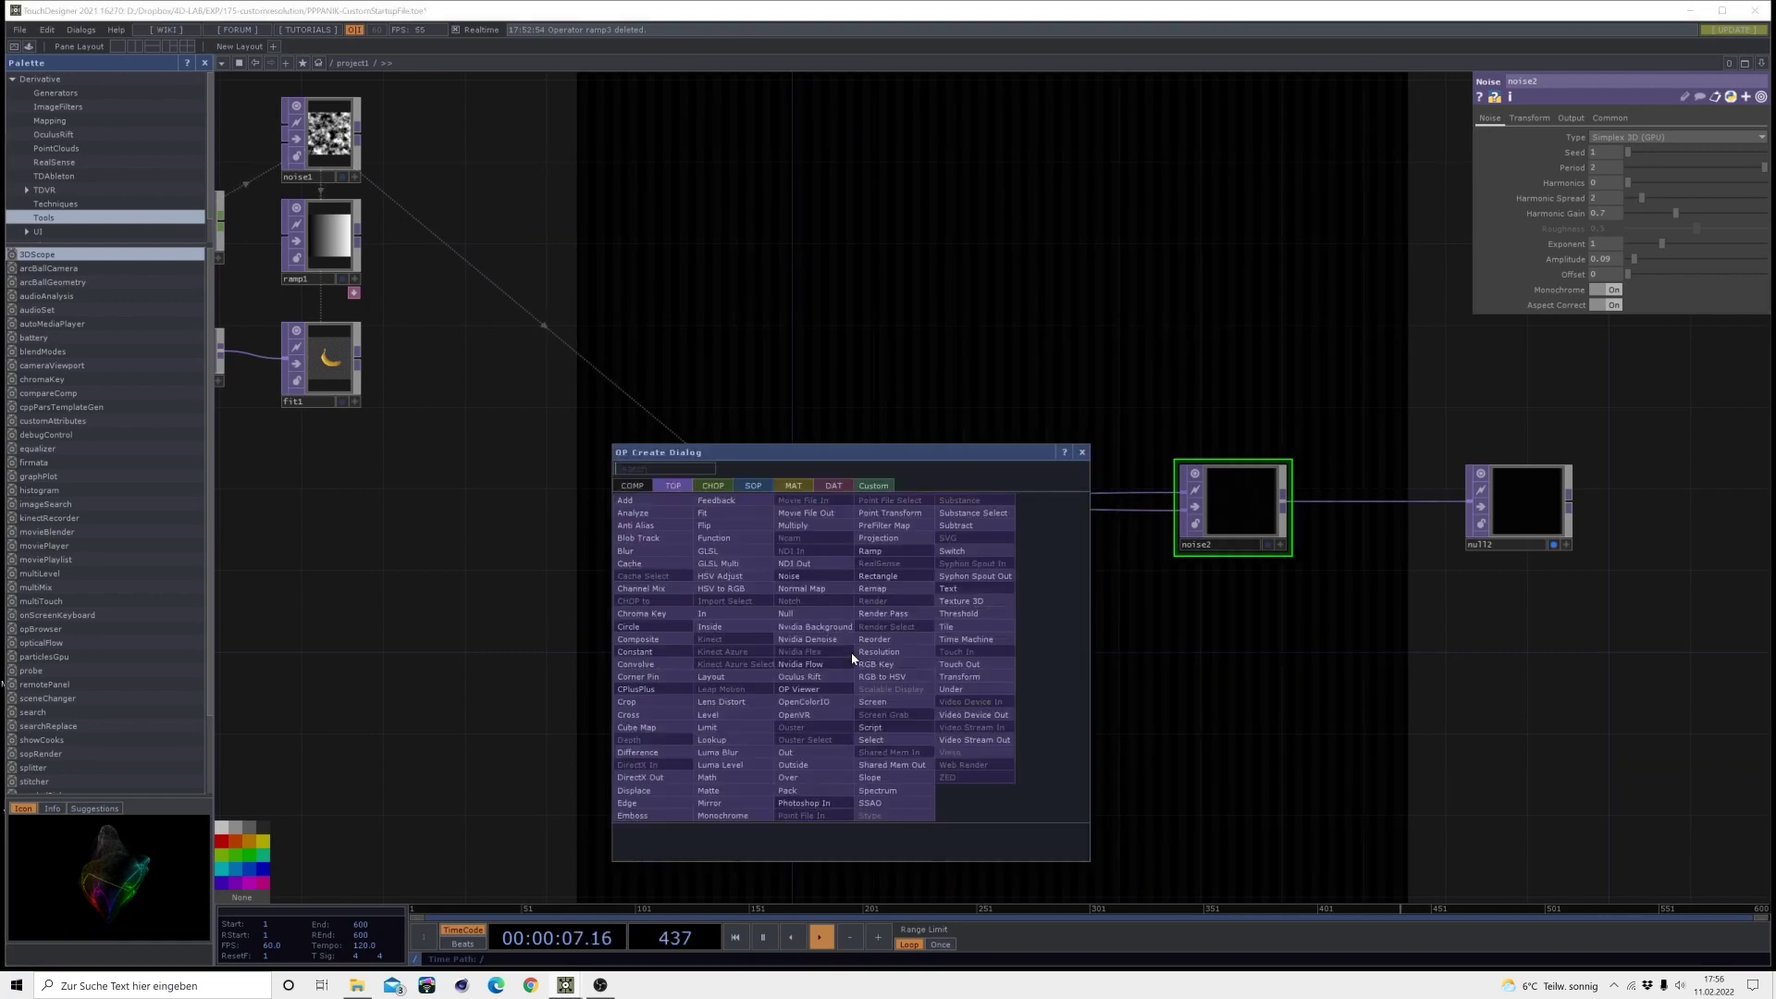
click(912, 668)
click(912, 668)
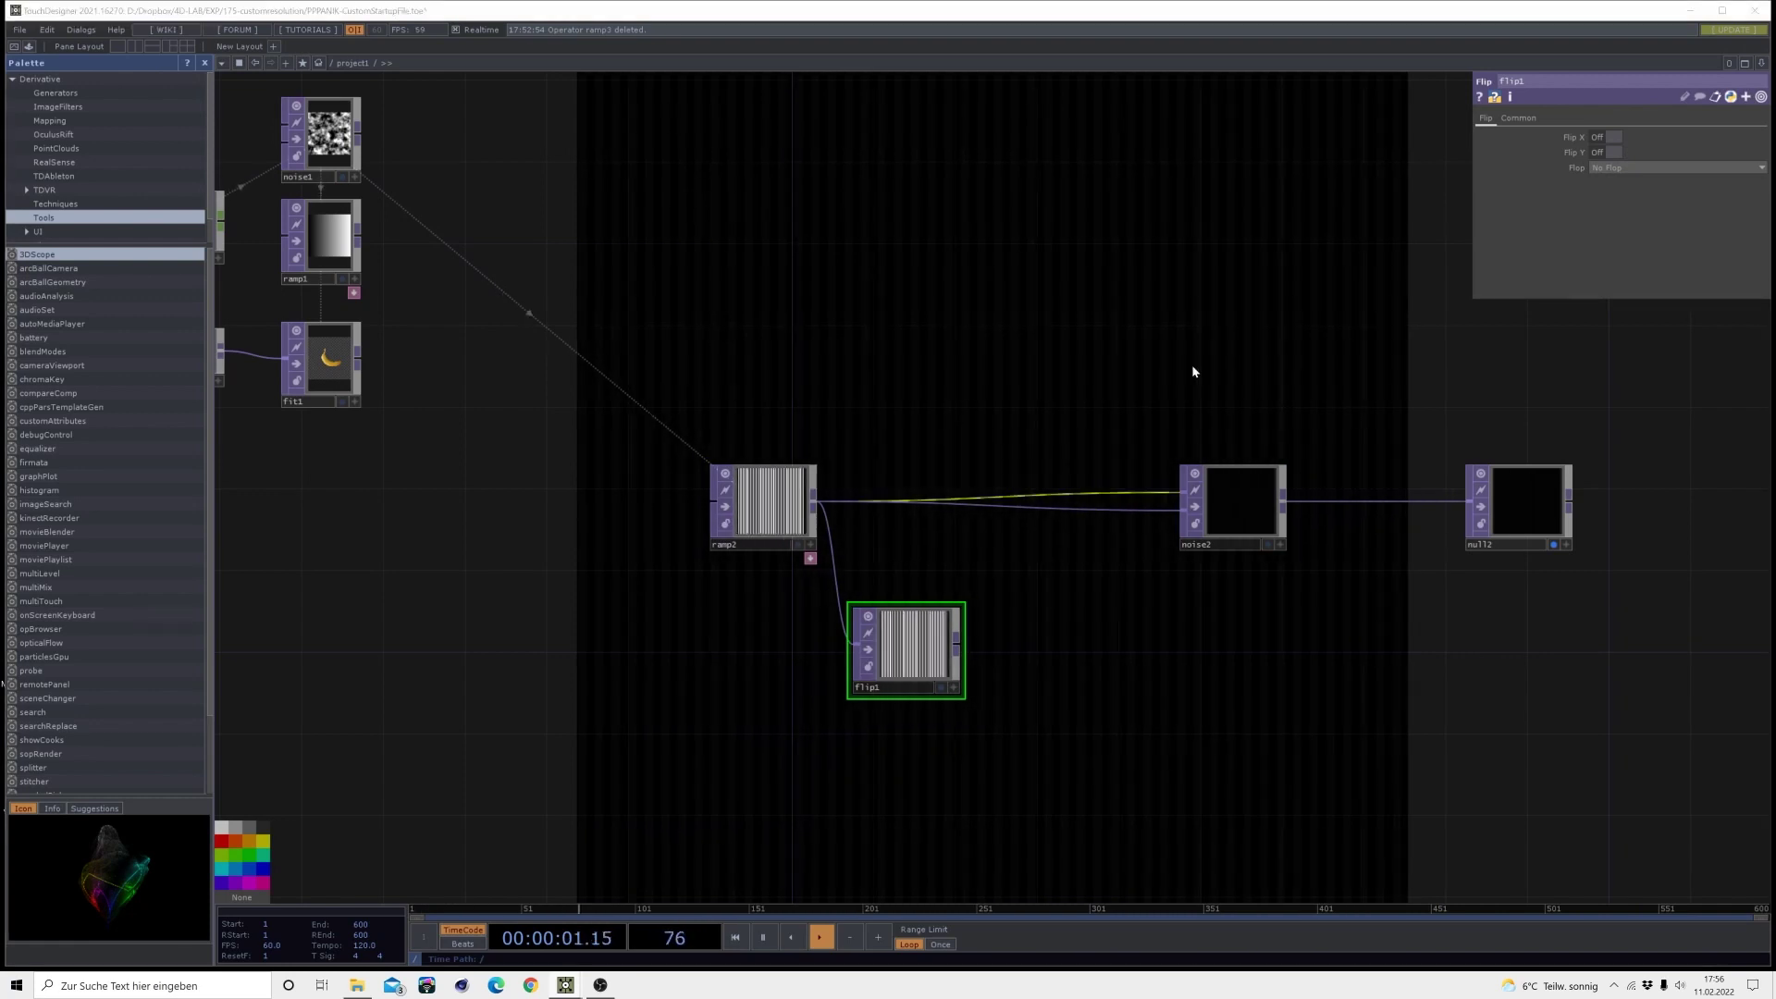
click(1599, 178)
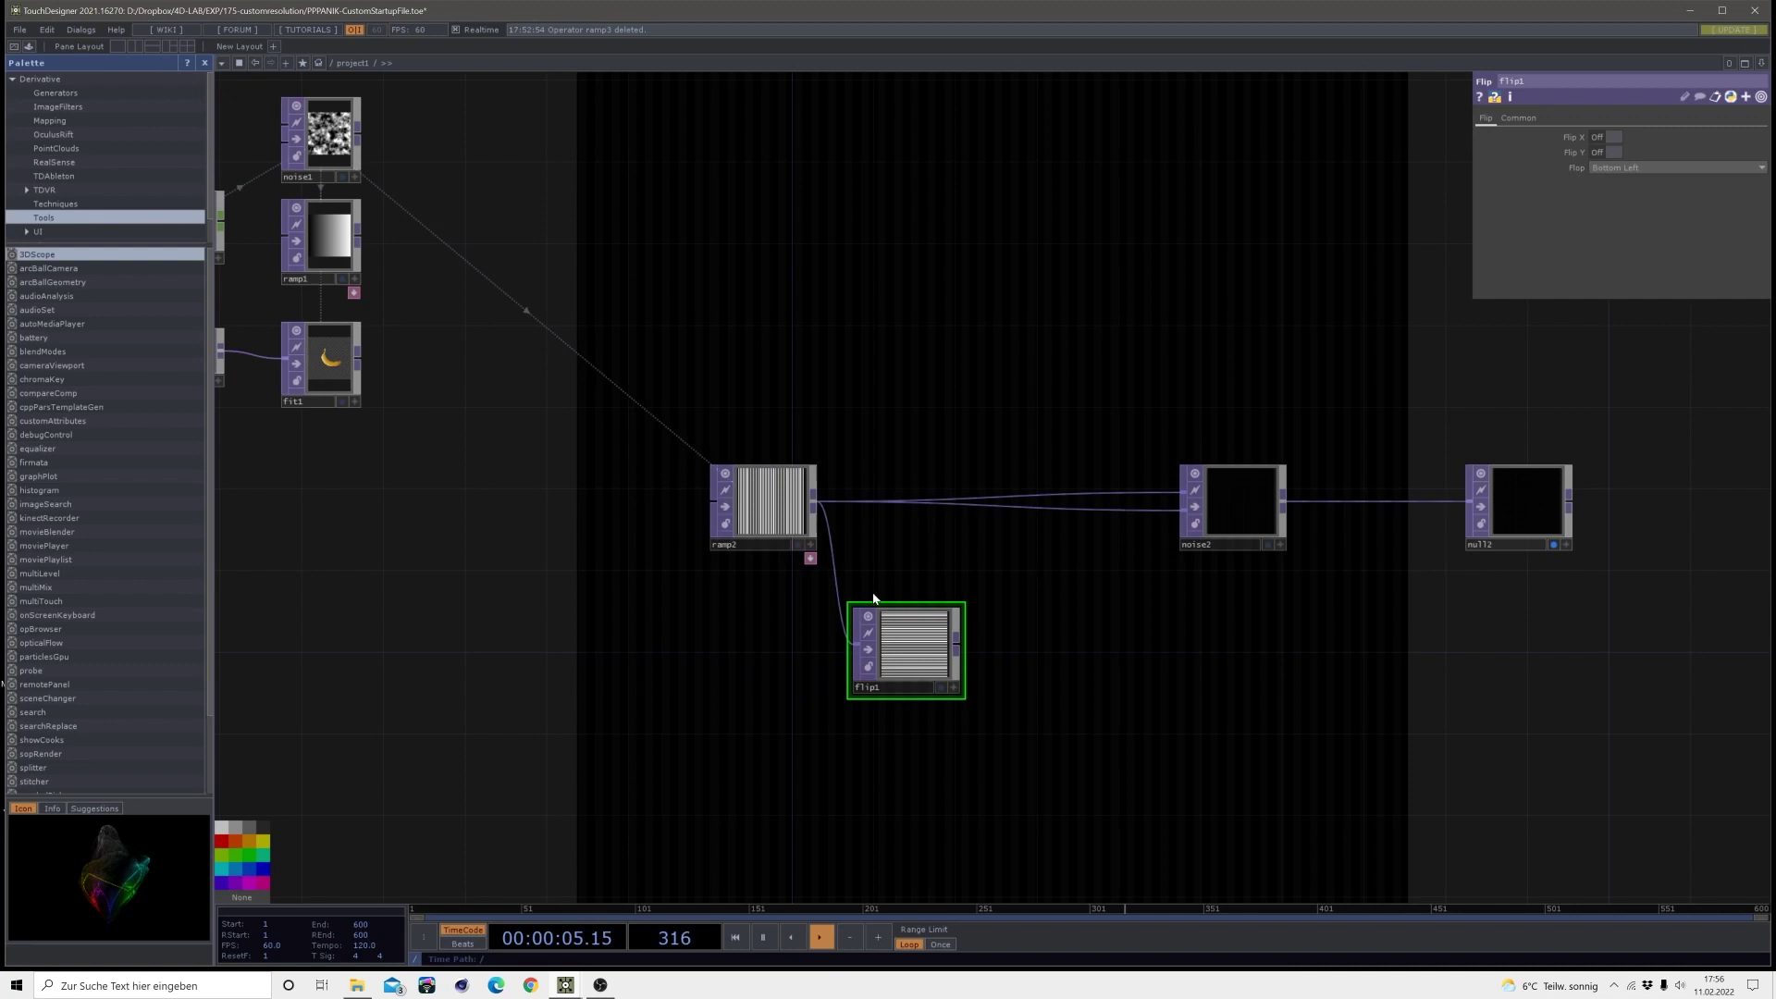
scroll(874, 600, up, 5)
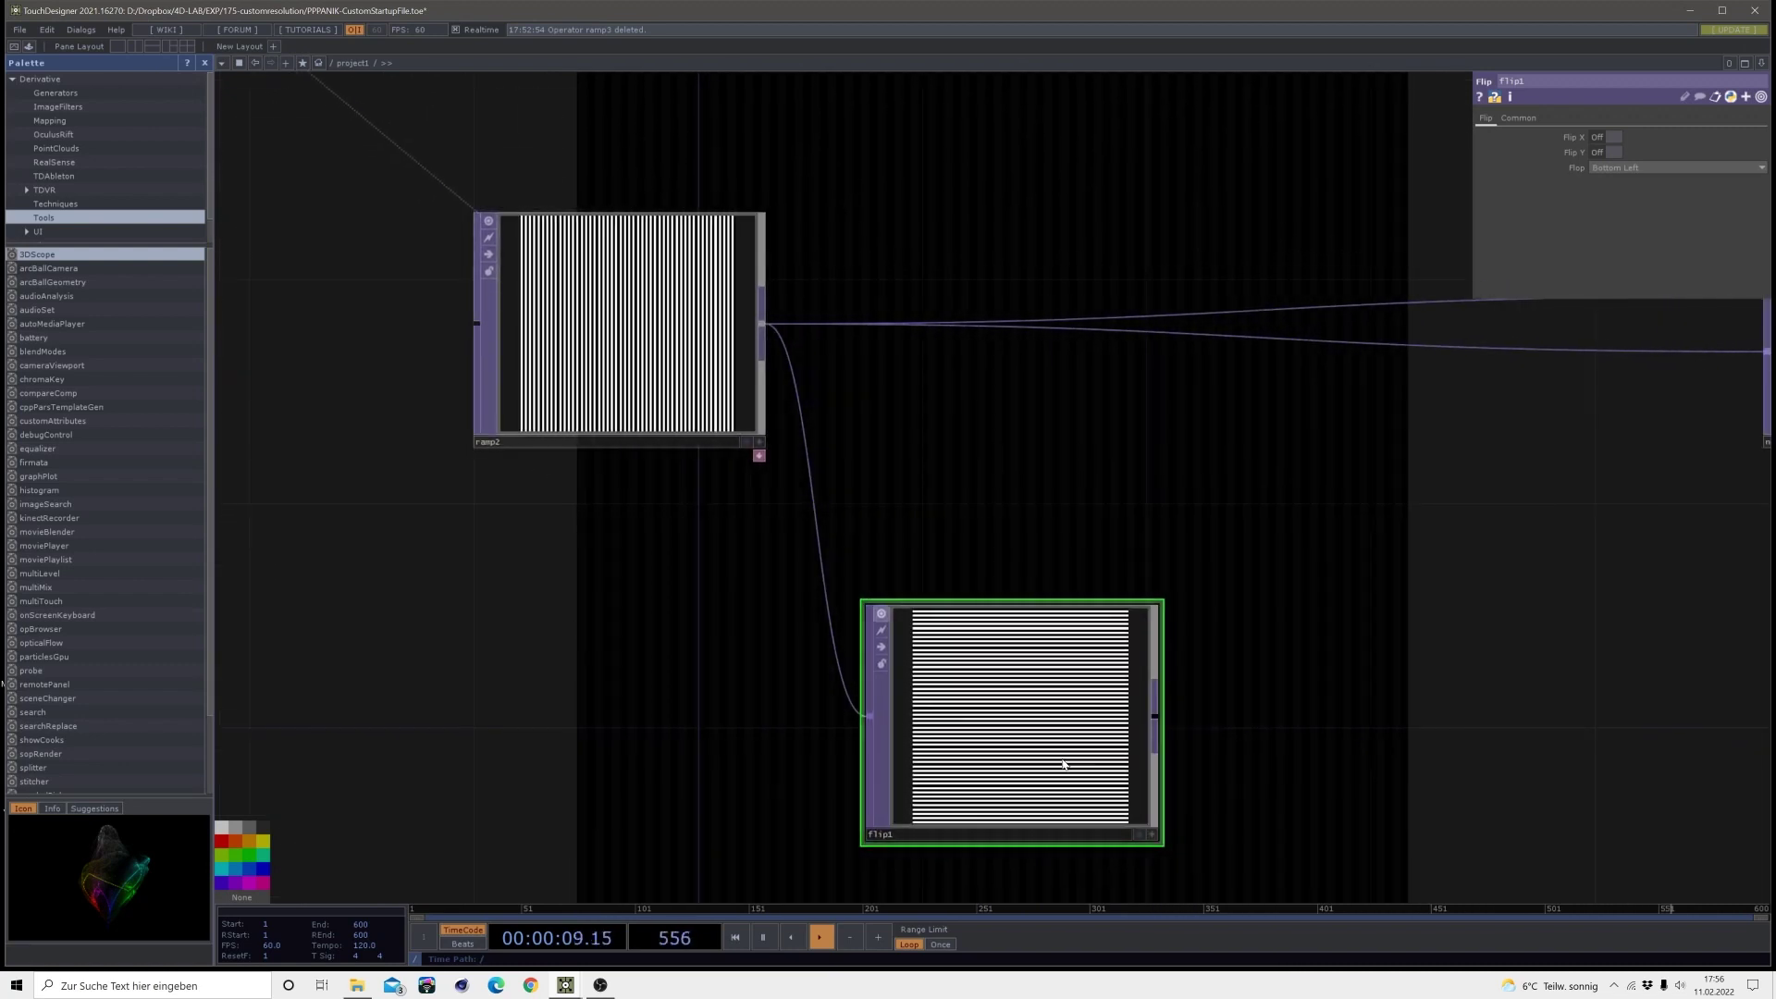
scroll(1062, 560, down, 5)
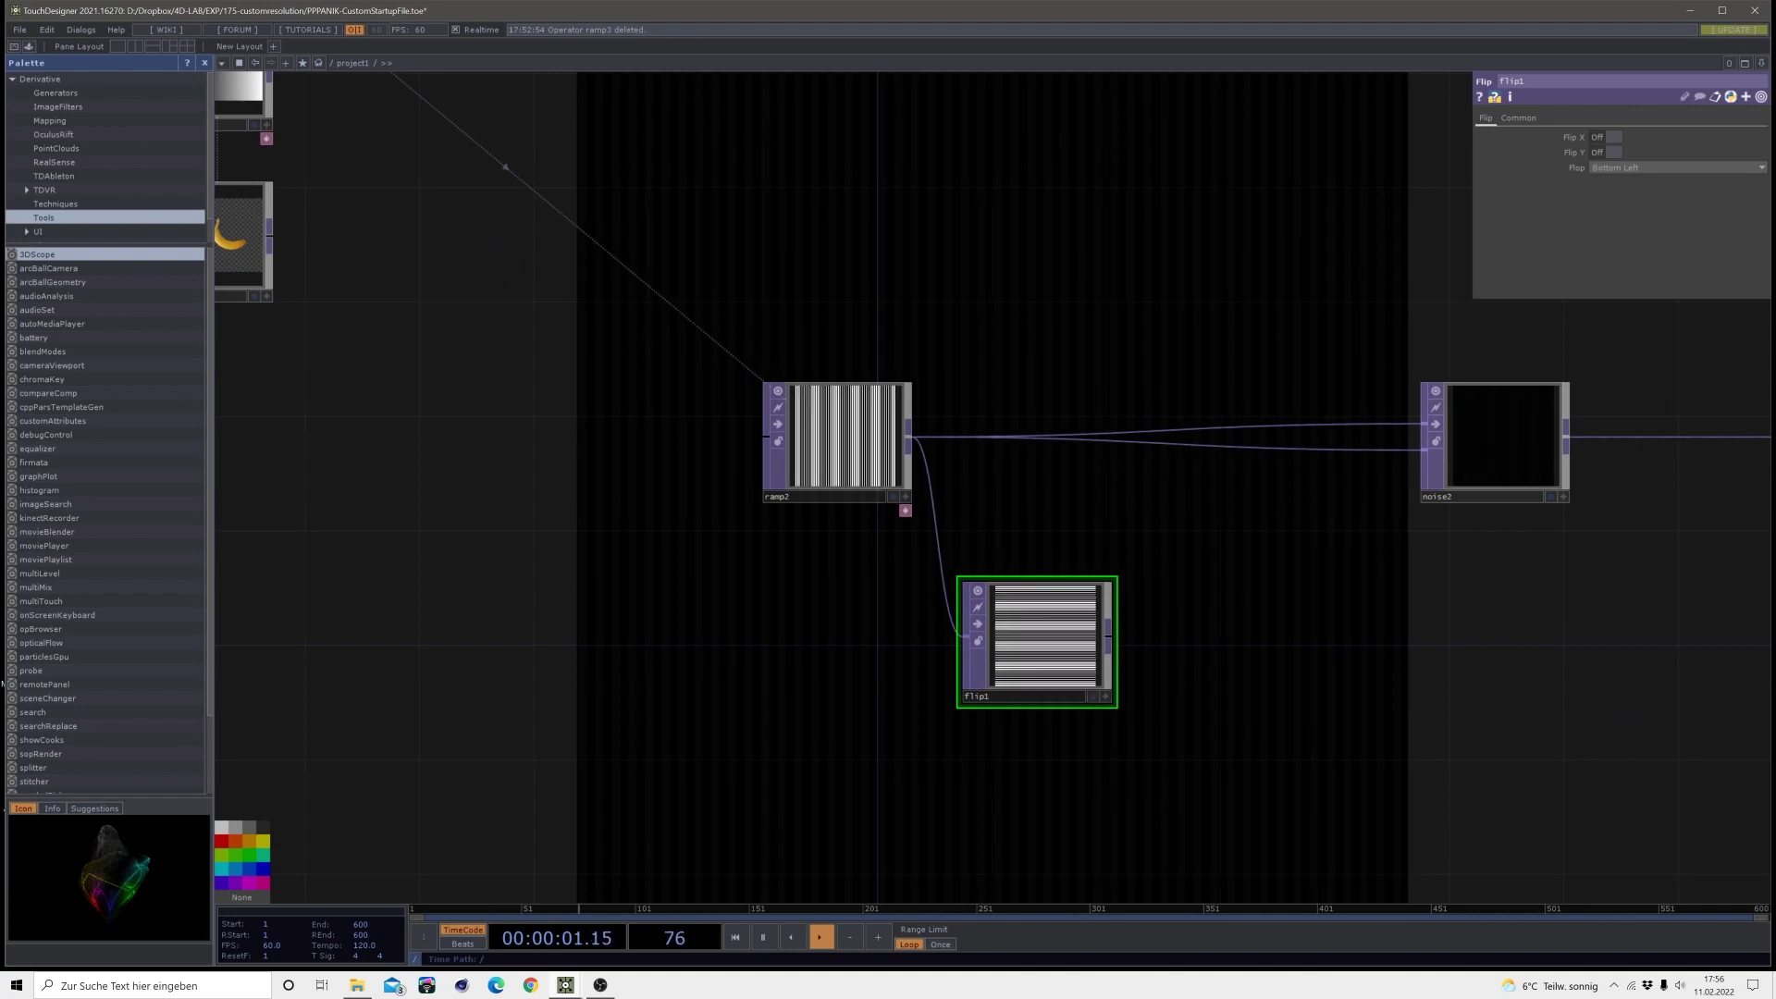
- Move flip1 down-left below ramp2 and pick Composite to attach to its output
drag(1107, 624, 1079, 683)
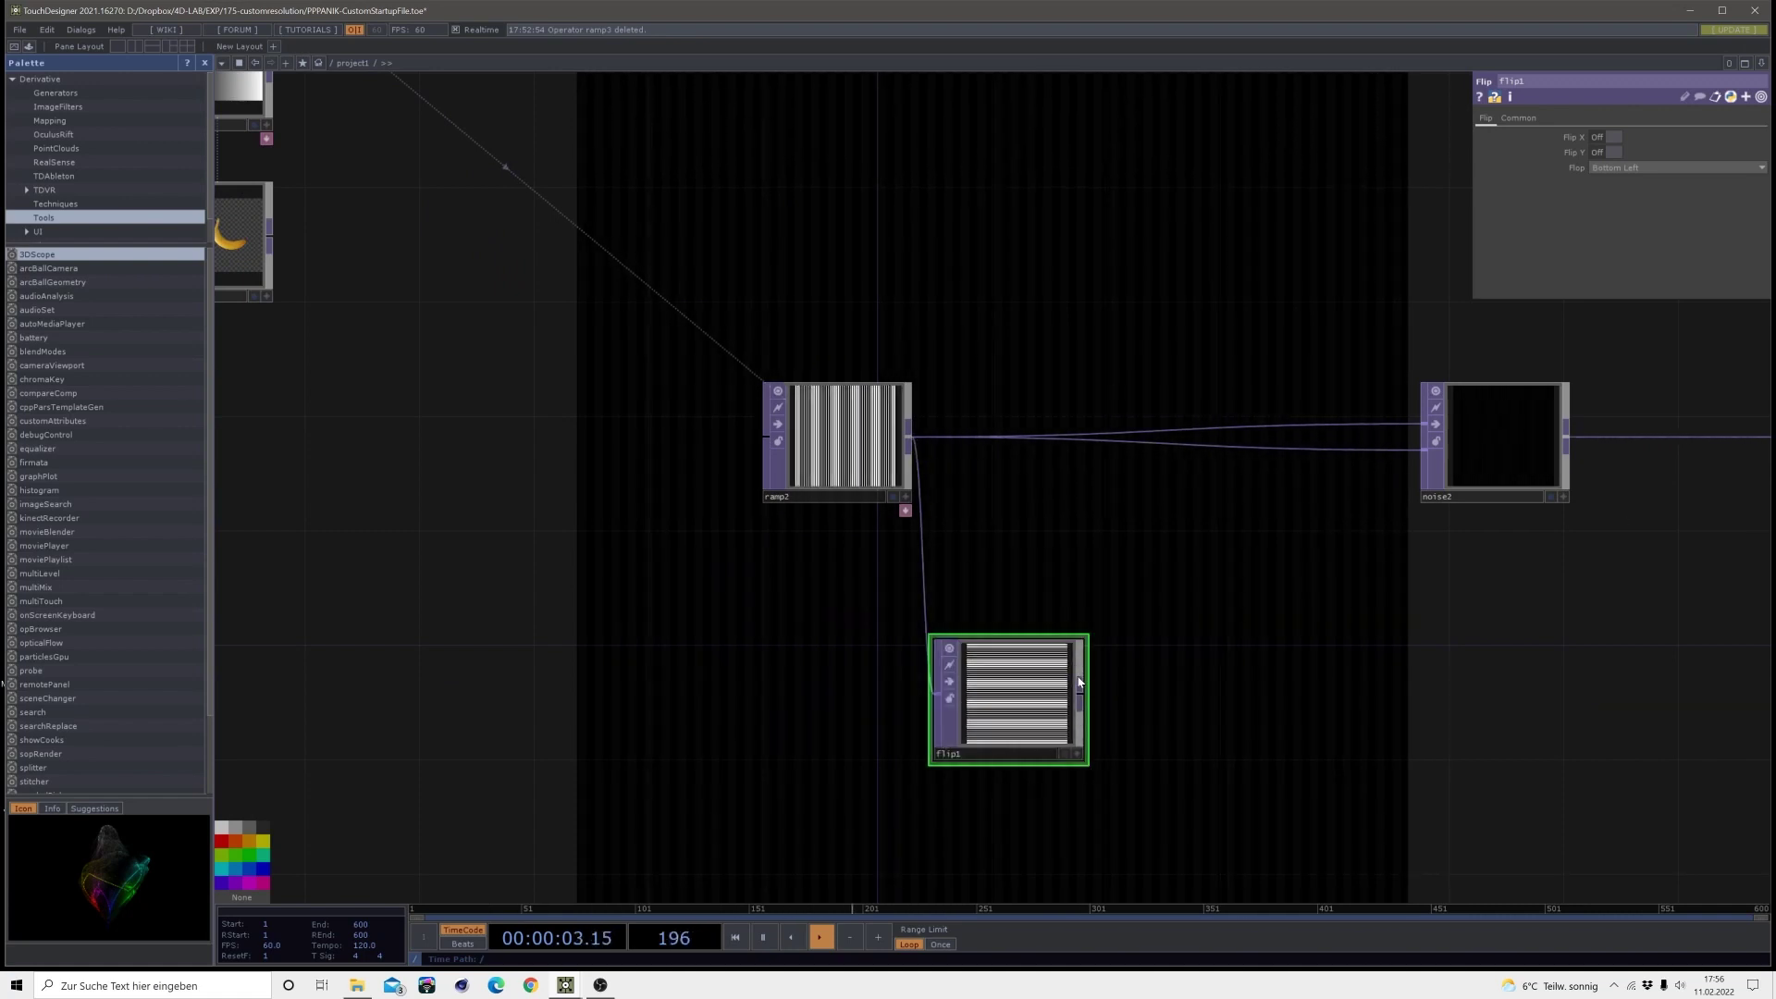
click(1078, 683)
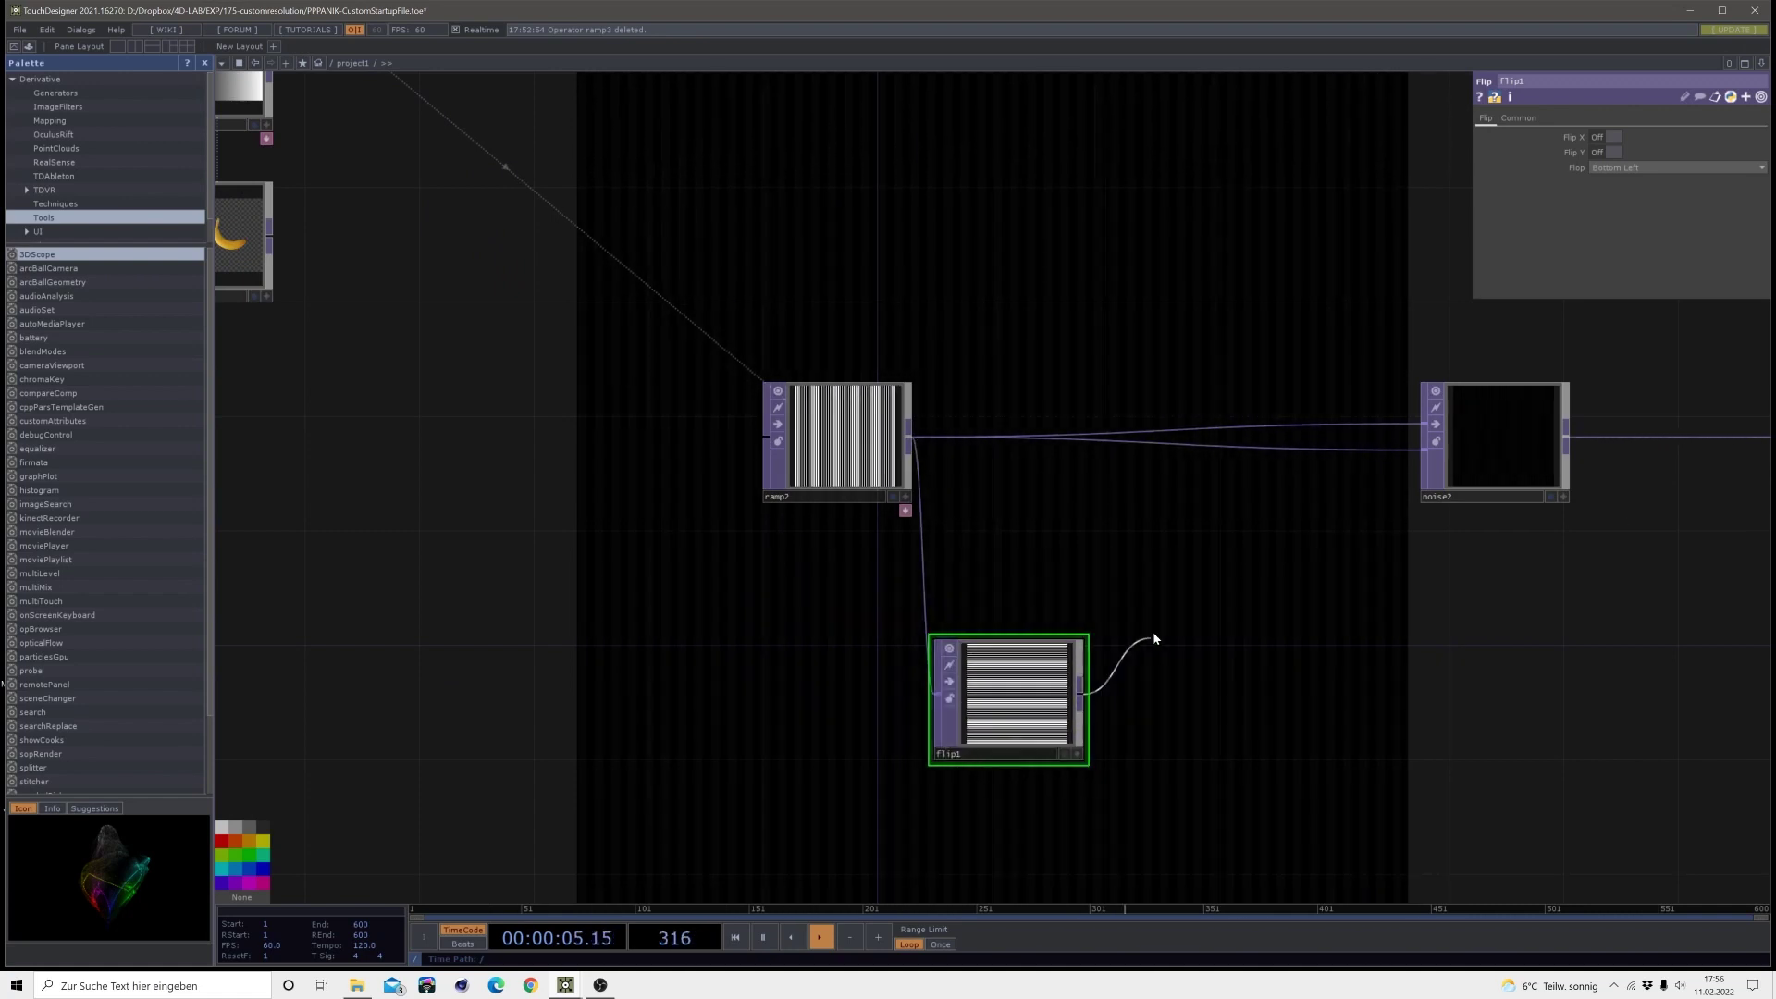
click(1155, 638)
click(956, 610)
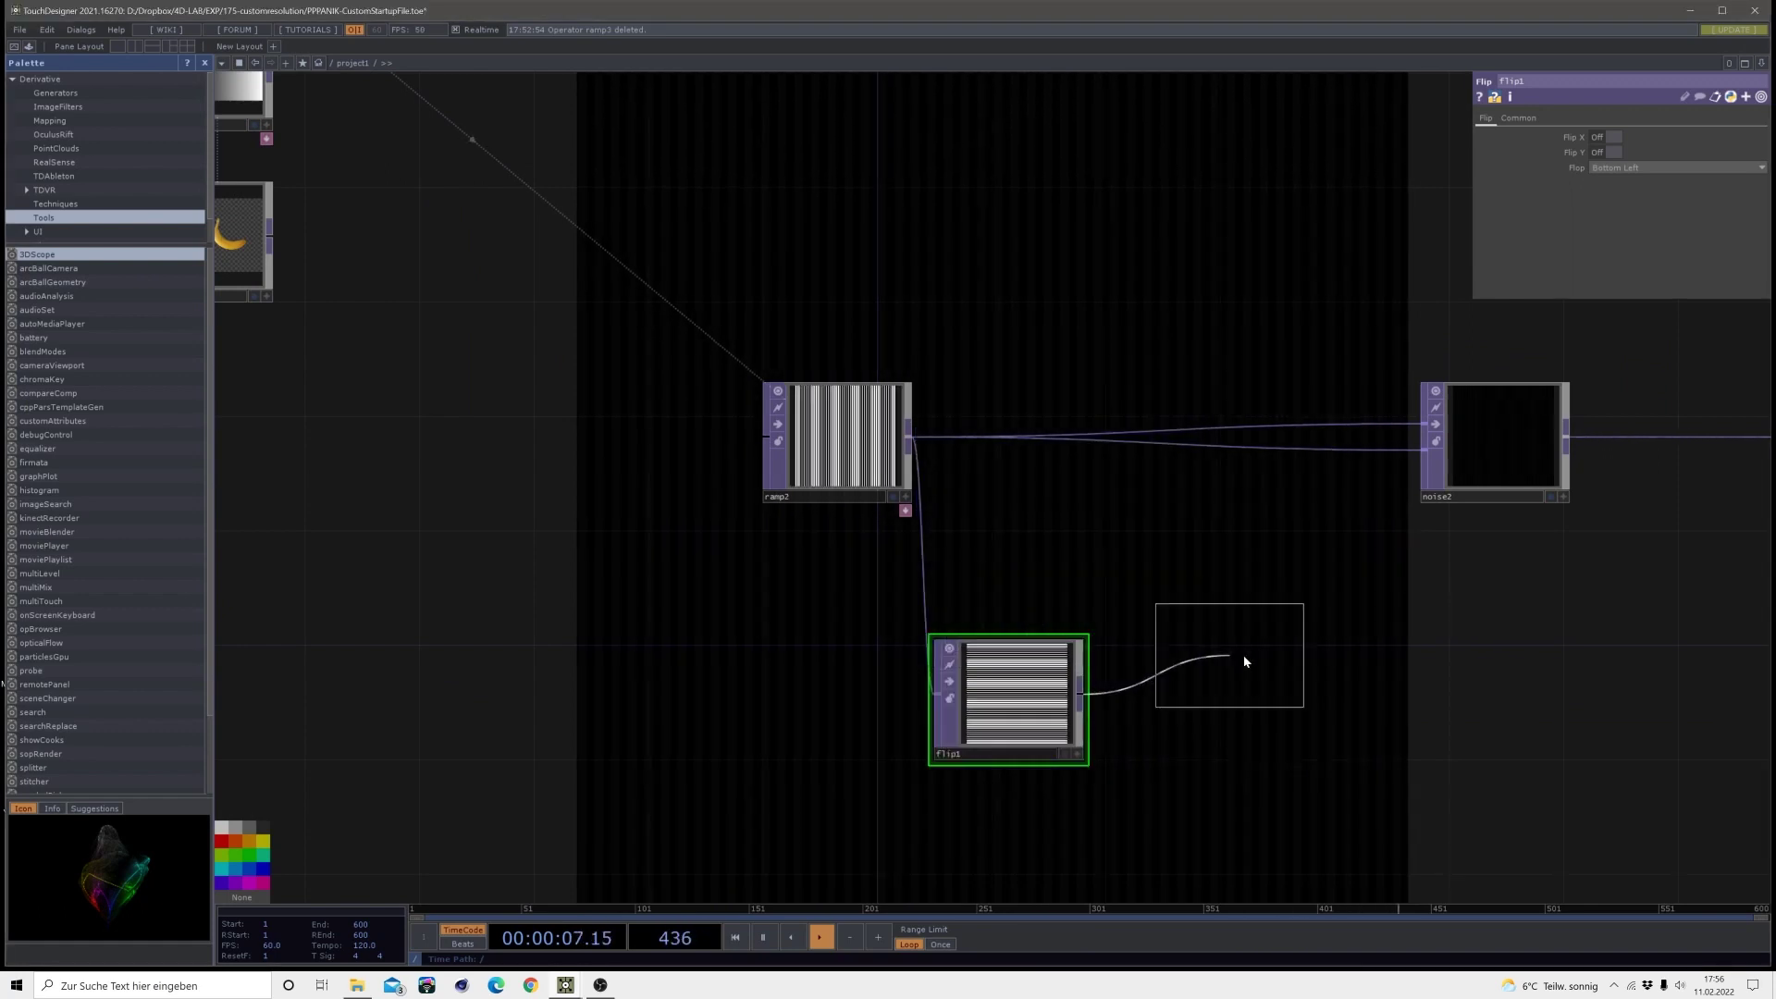
- Place comp1 fed by flip1 and ramp2, with its operation set to Difference
click(1246, 571)
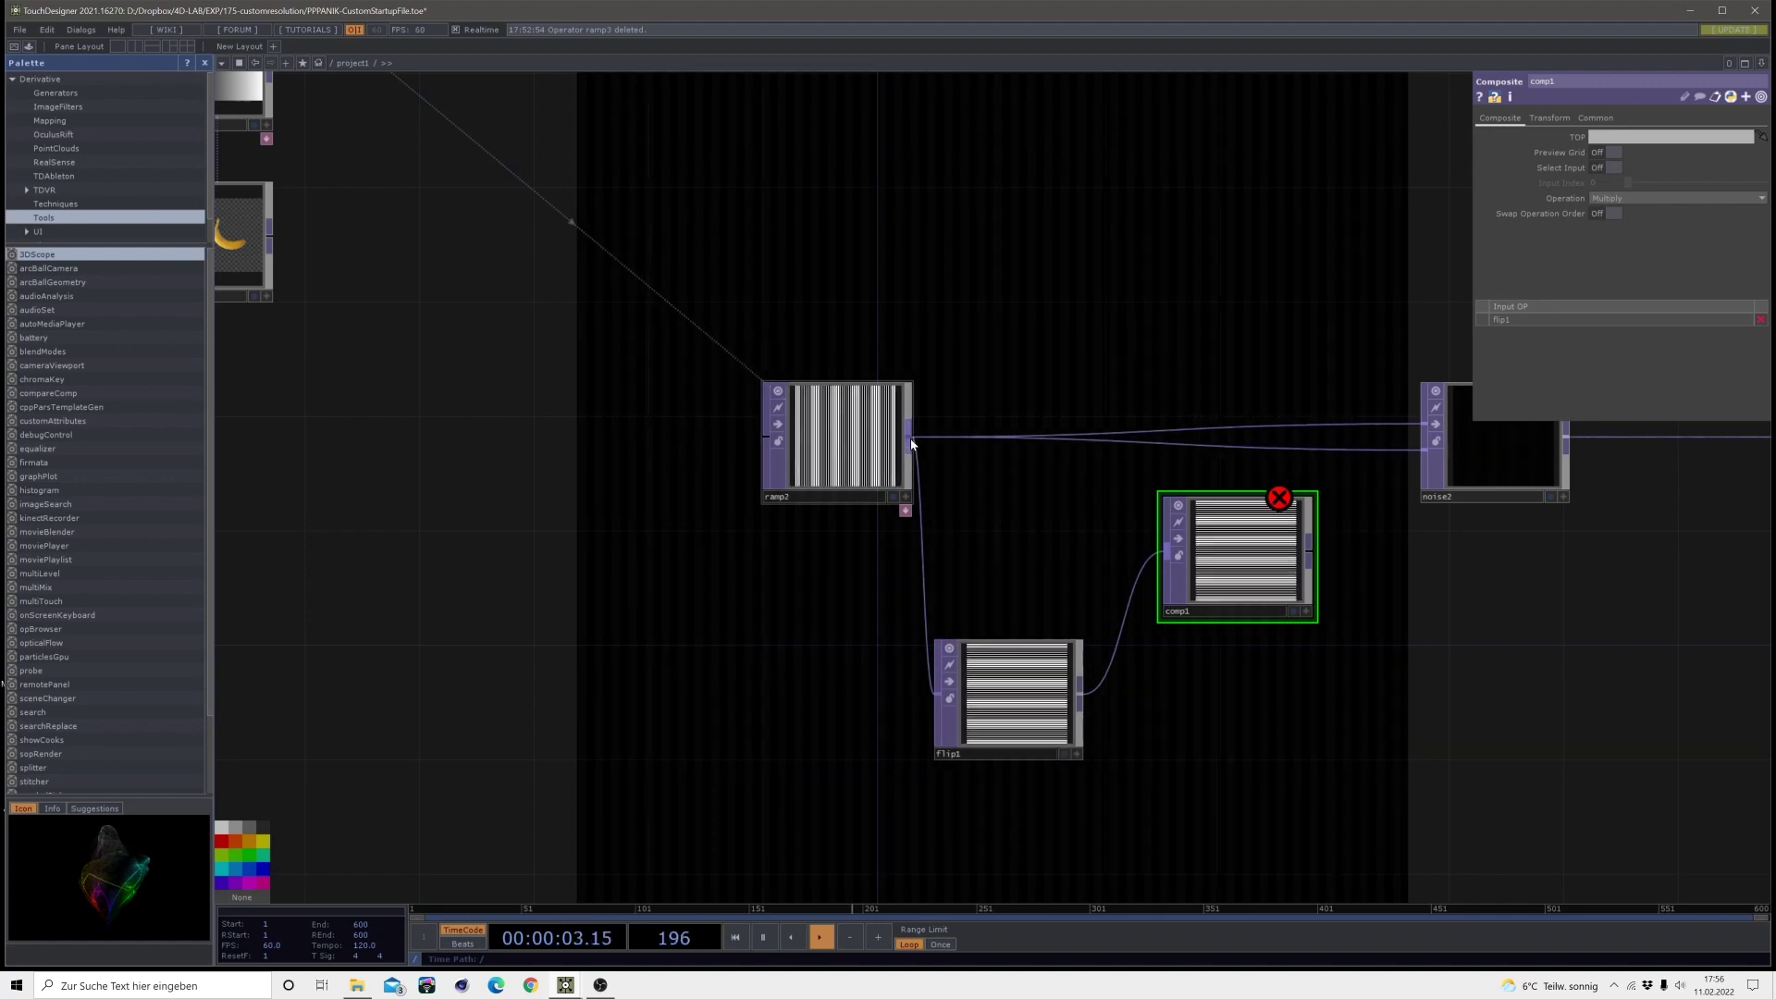
drag(911, 444, 1206, 553)
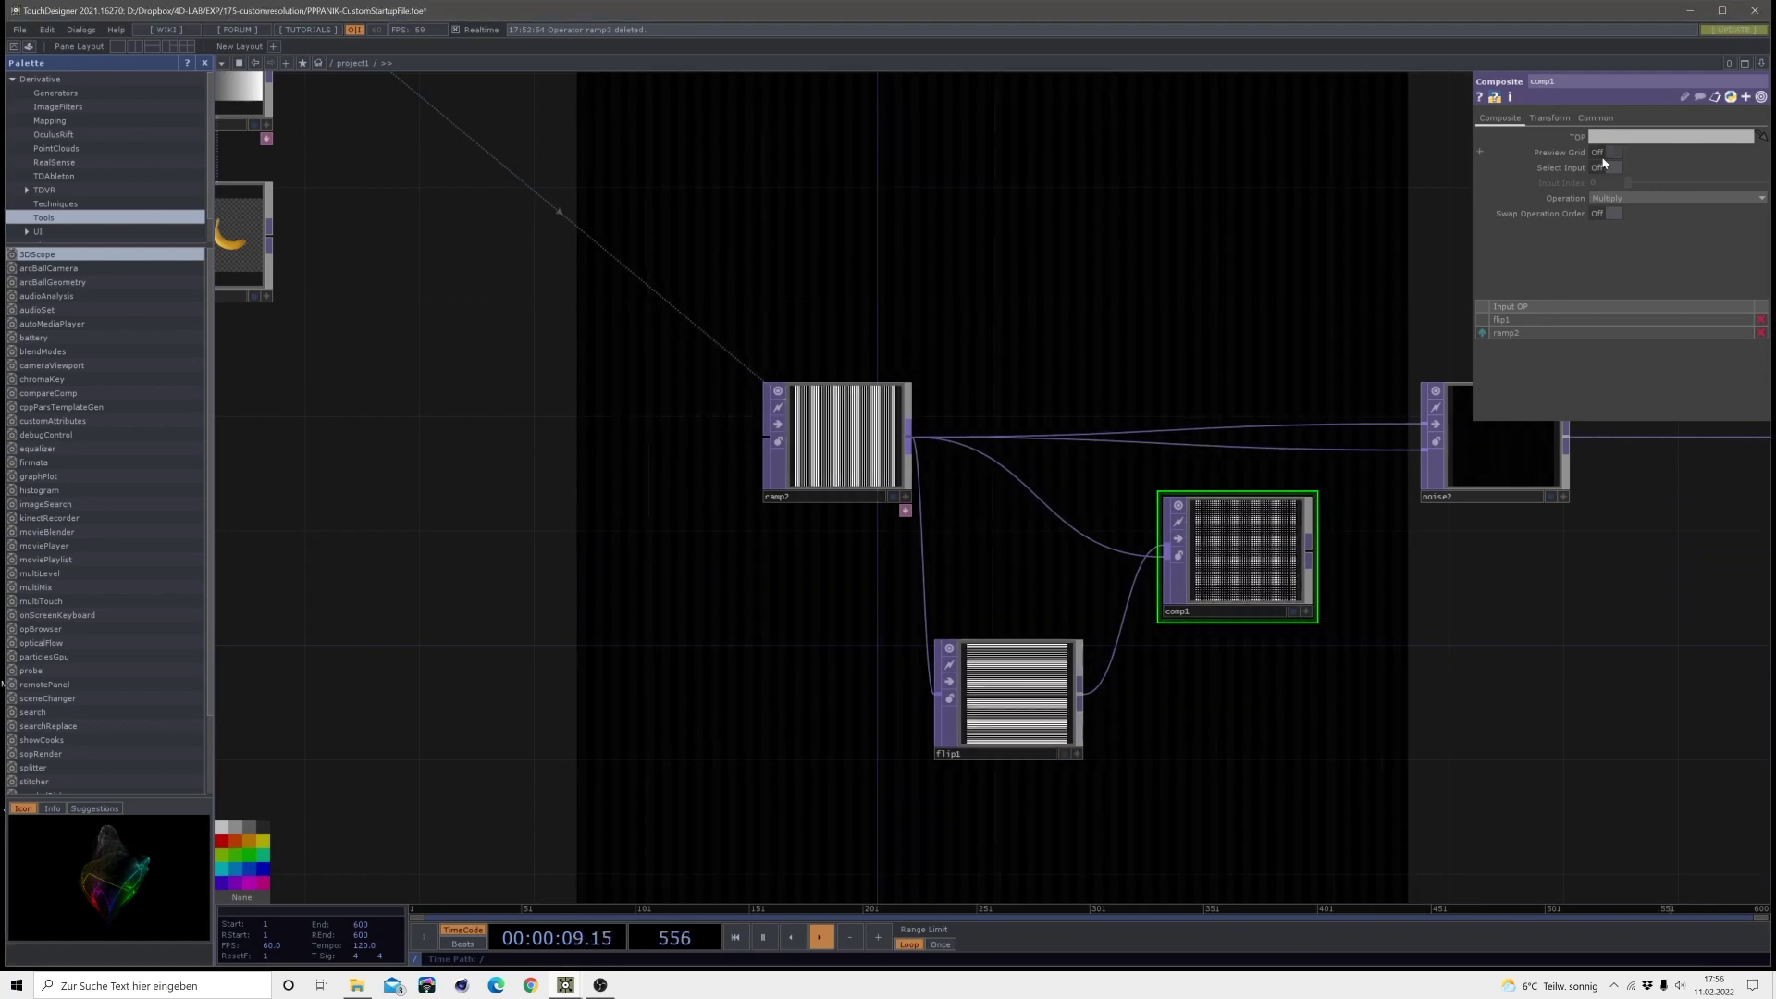
click(1612, 197)
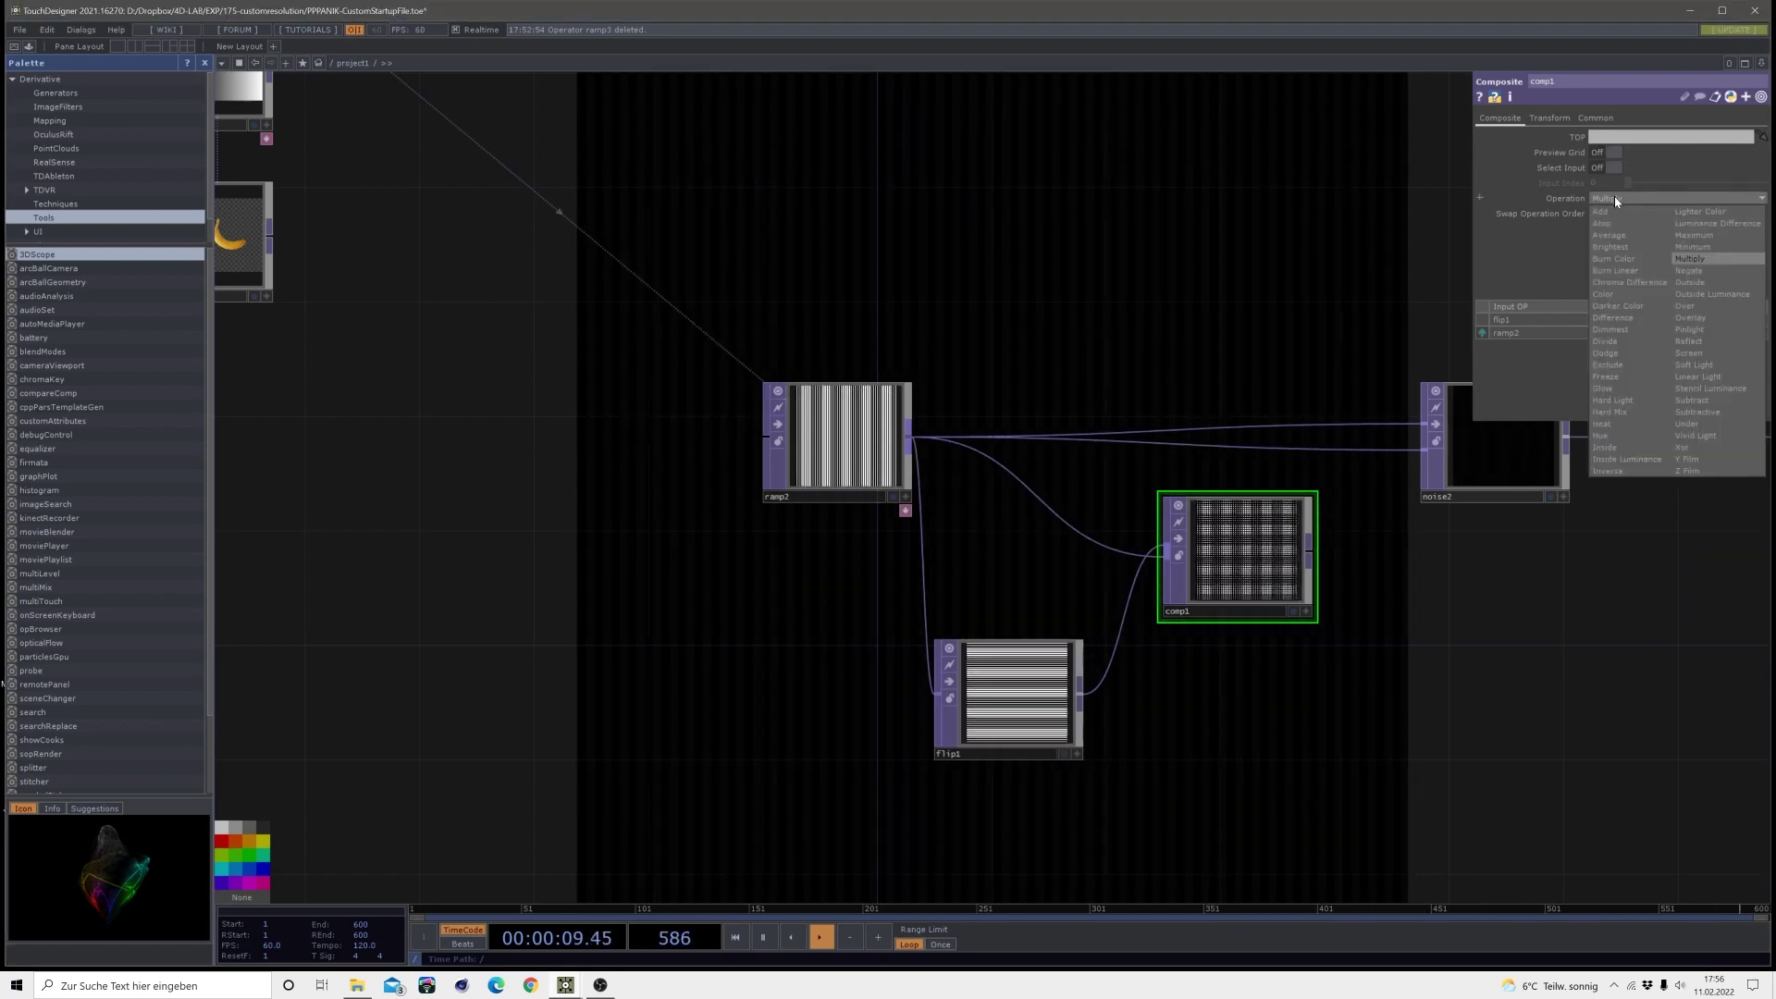
click(1612, 316)
scroll(1267, 581, up, 6)
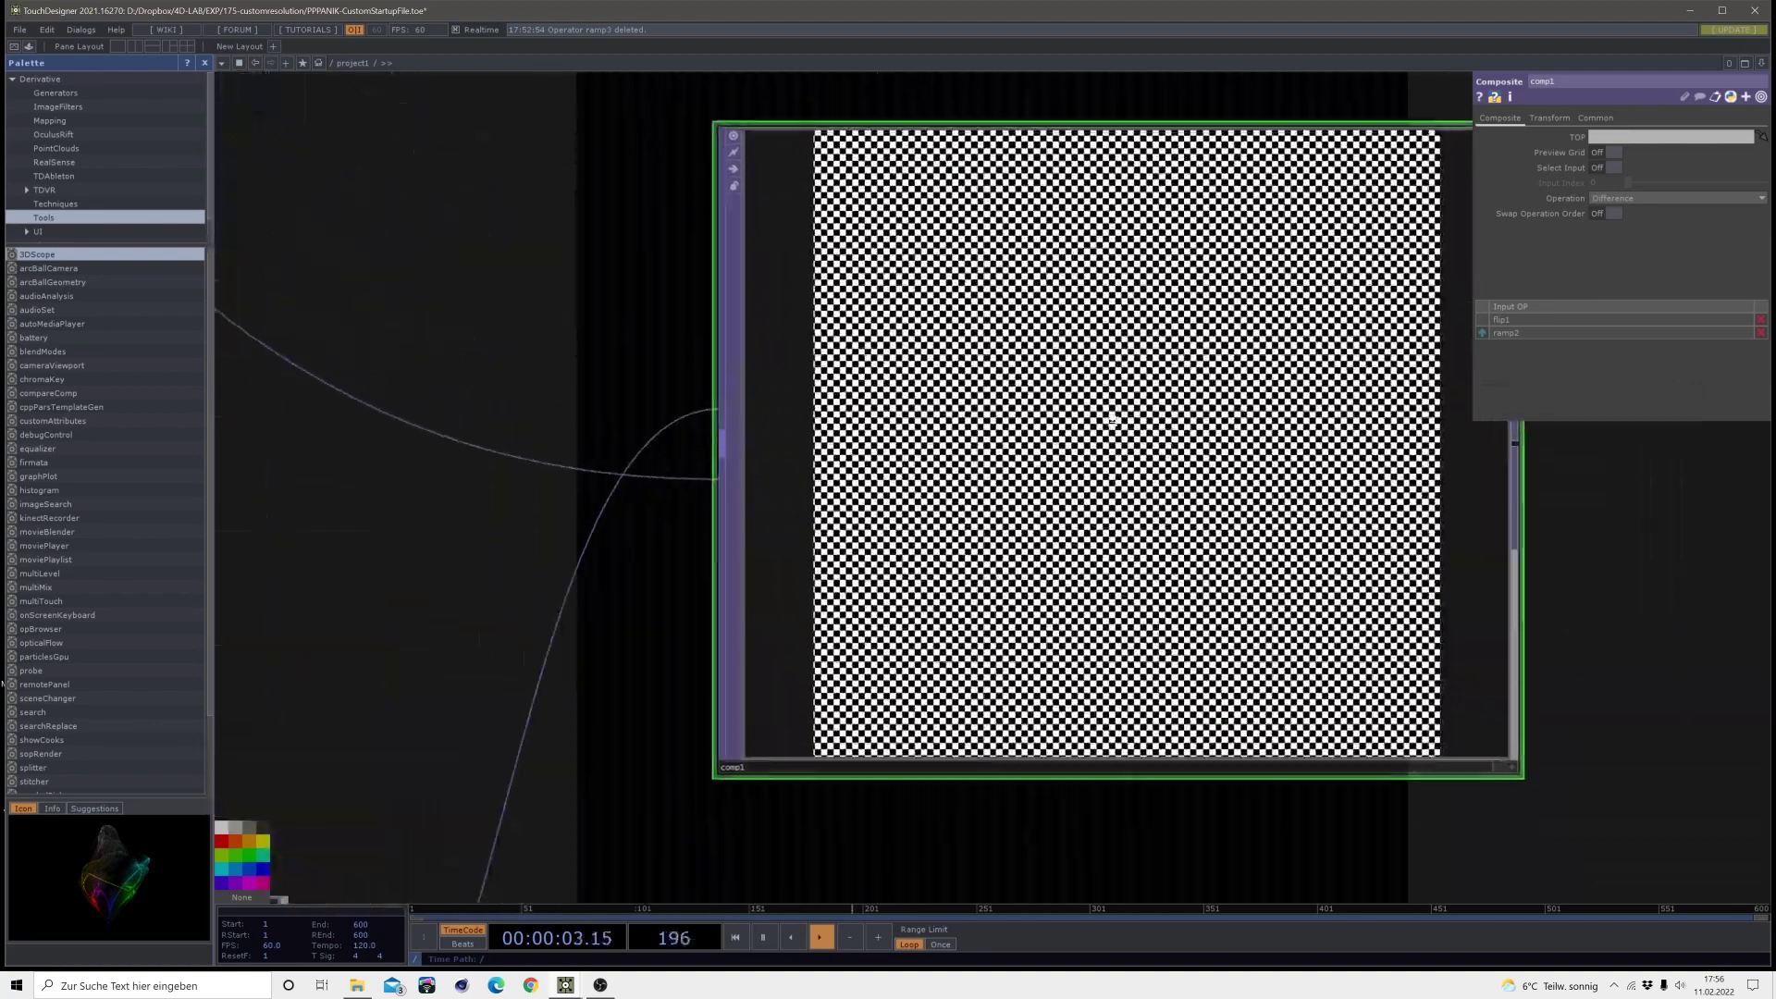
scroll(1015, 477, down, 4)
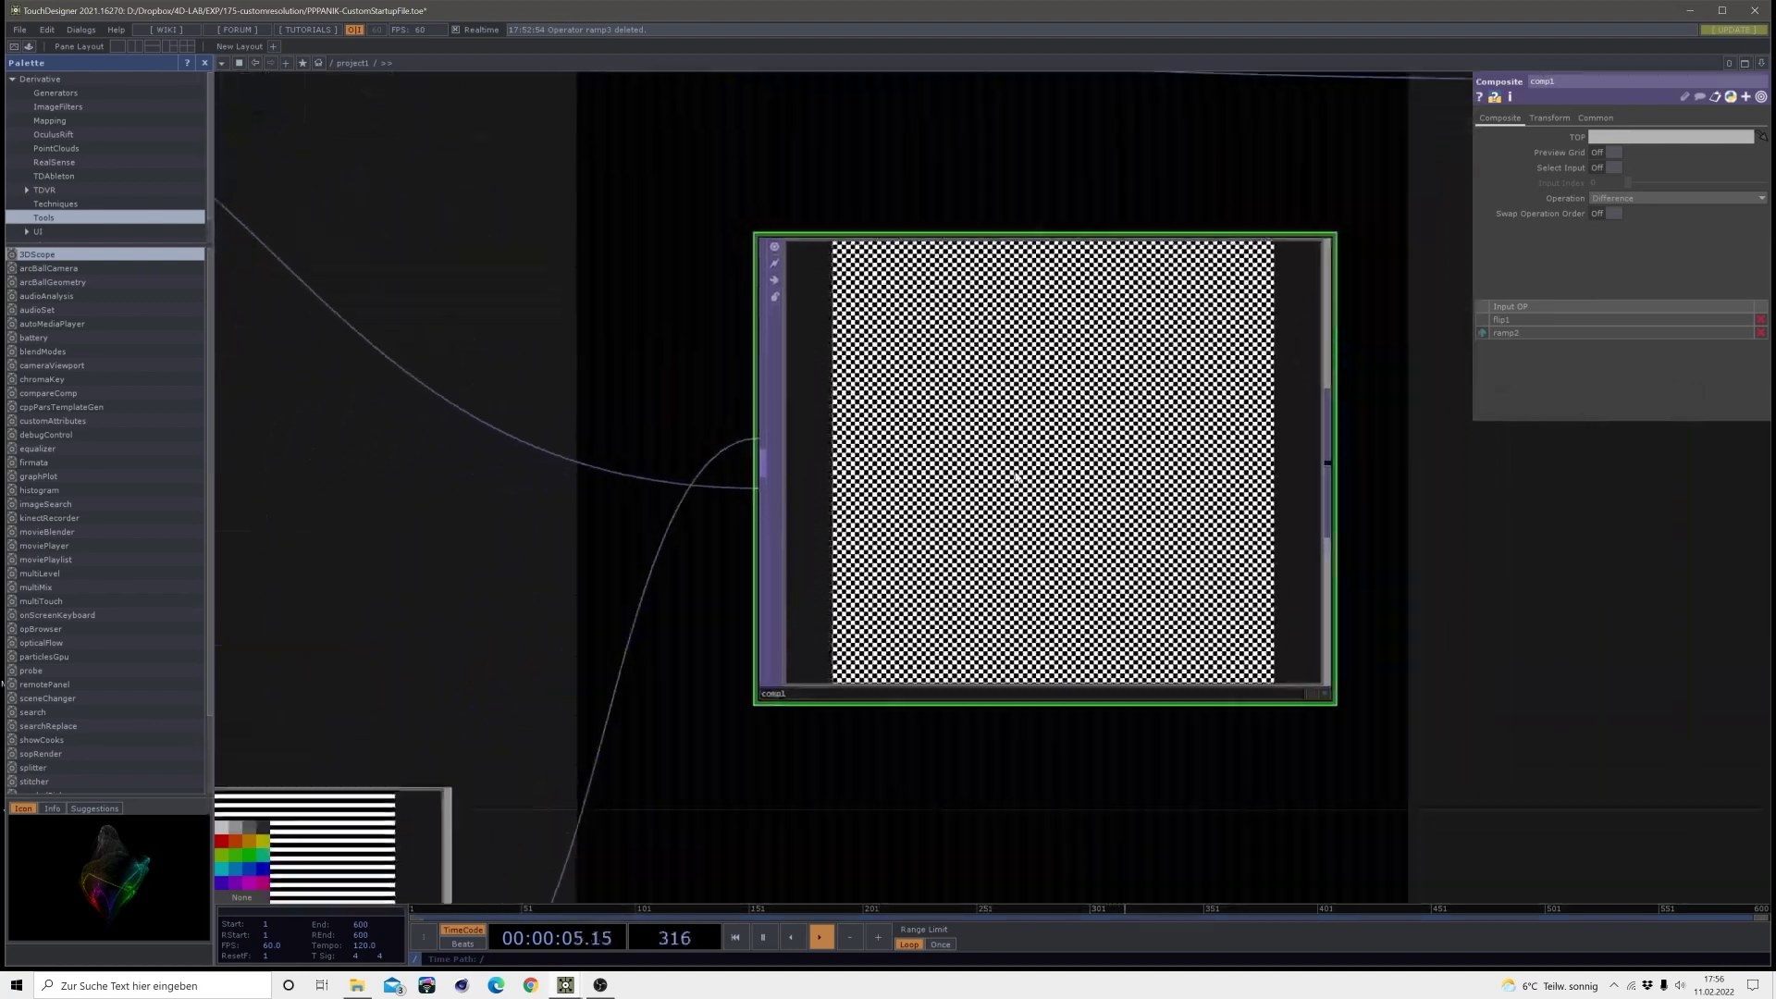
scroll(1008, 467, down, 4)
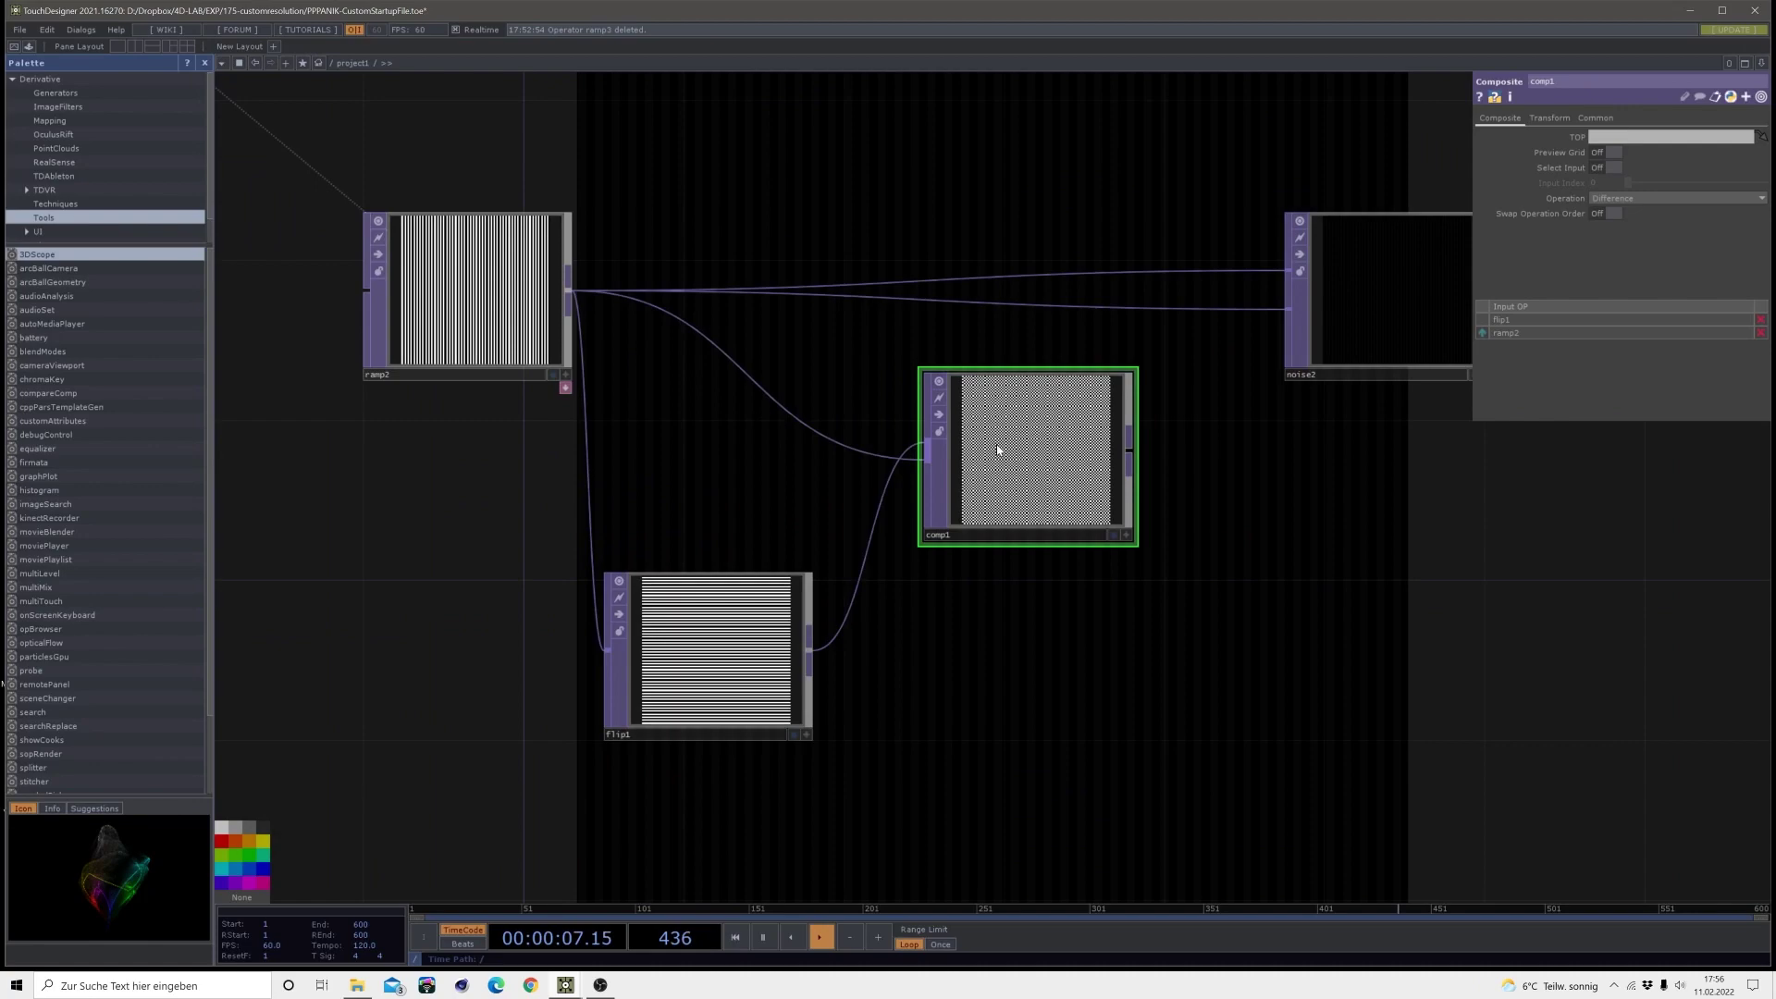
- Preview the palette's checker generator, then wire comp1 into noise2's second input
click(56, 93)
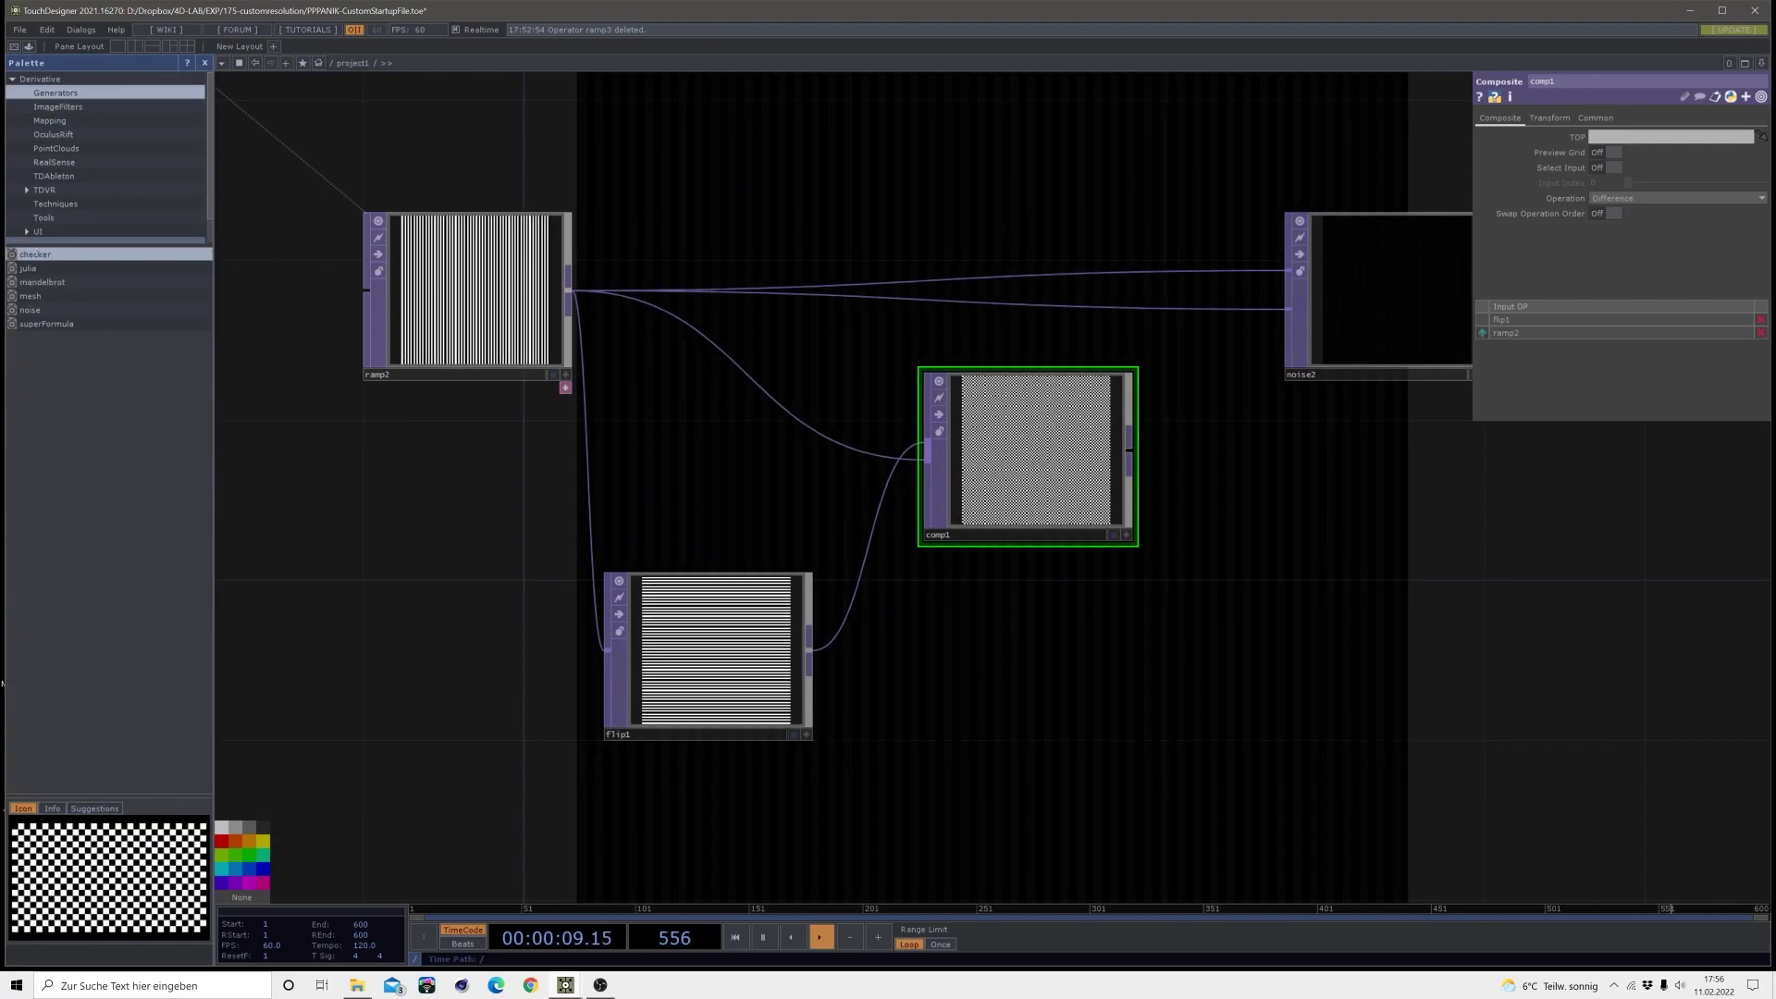
click(40, 255)
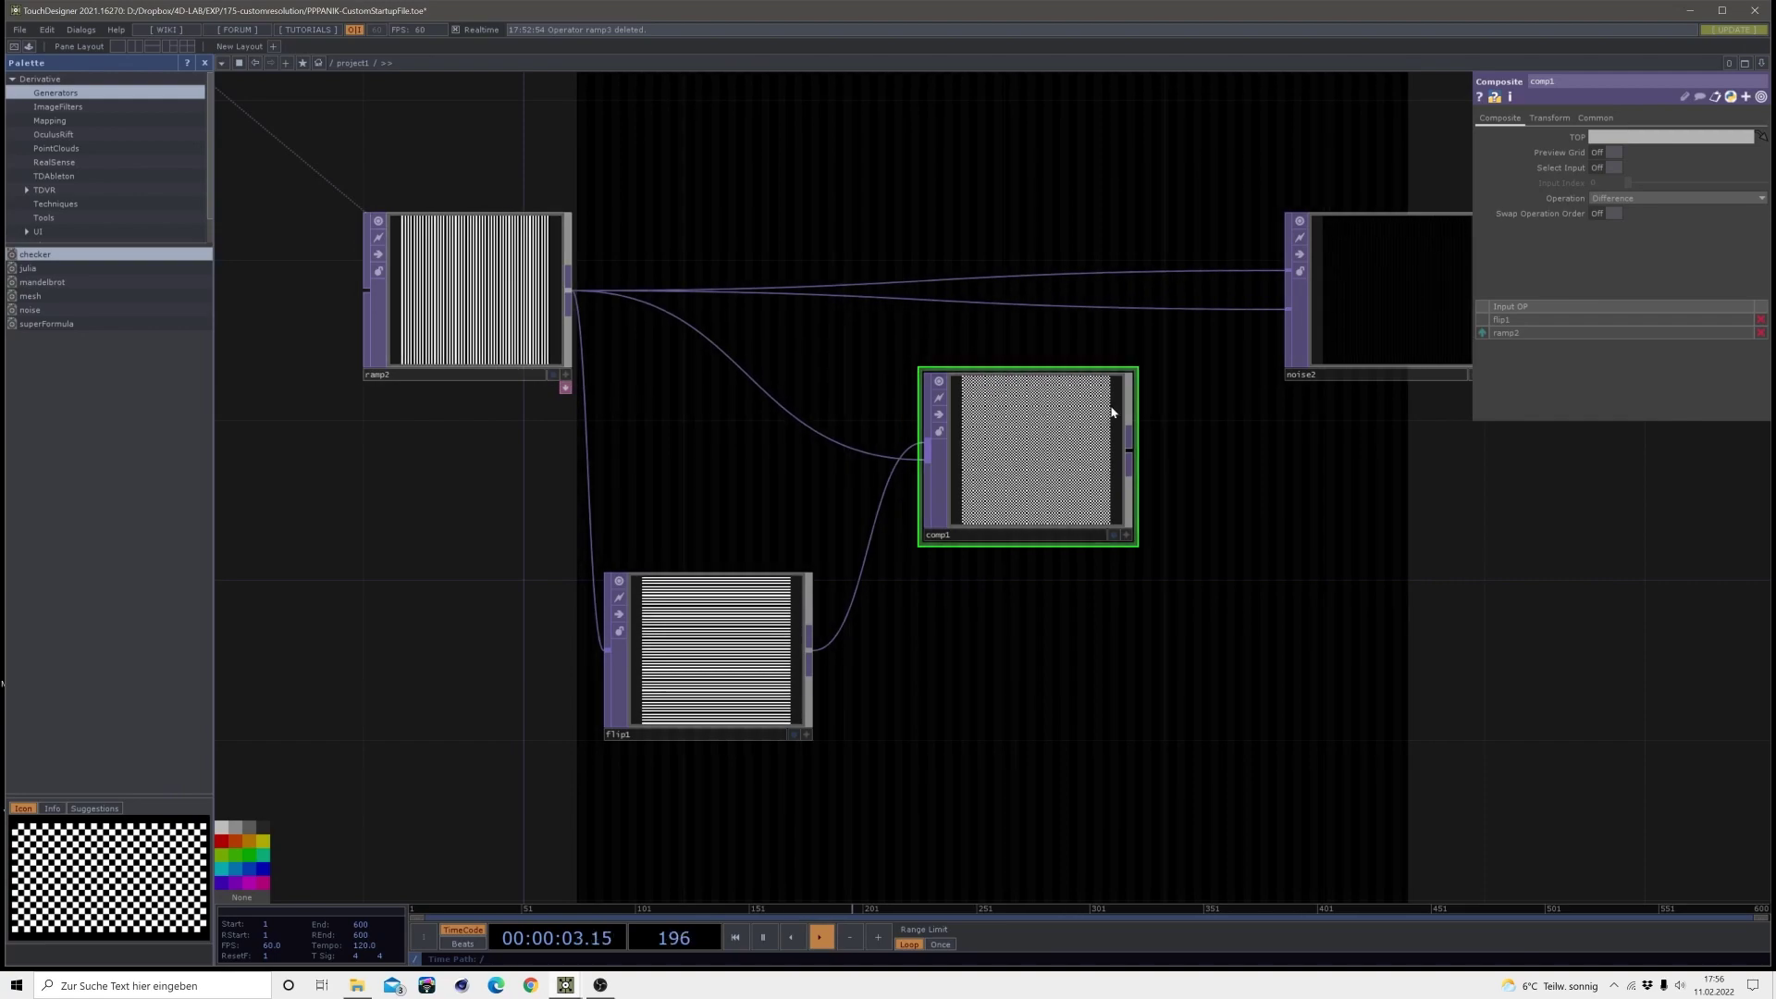
scroll(1090, 413, up, 5)
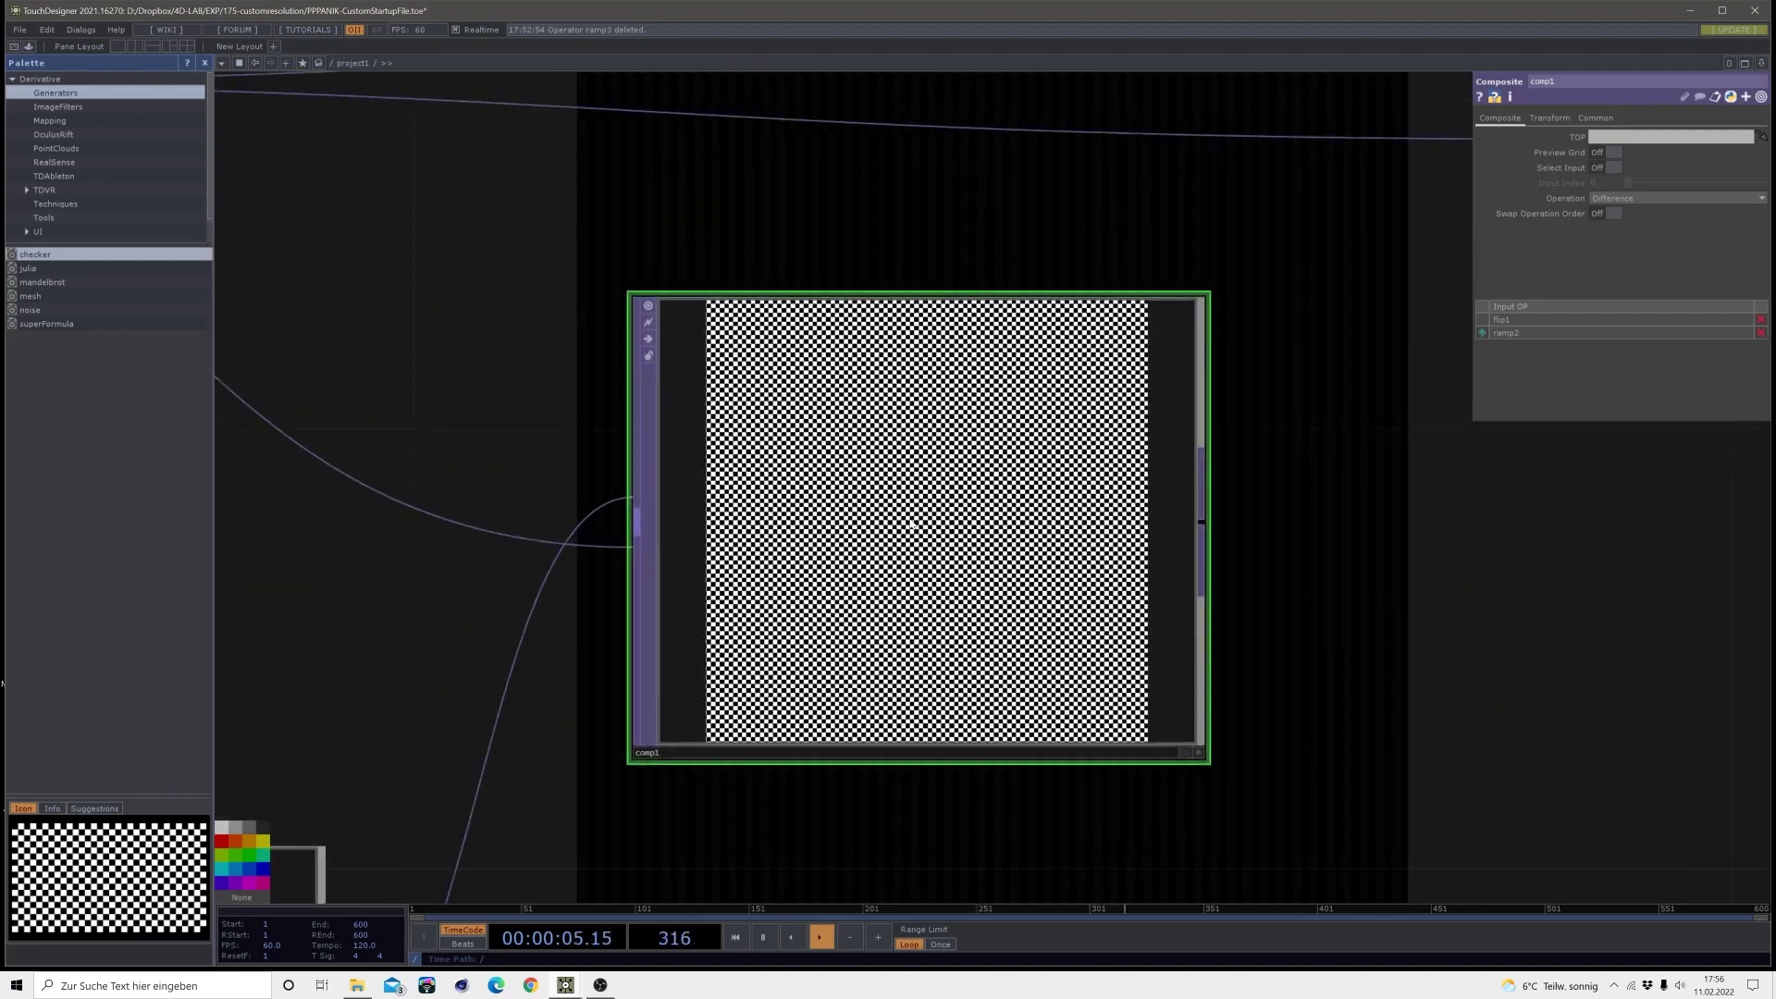
scroll(912, 525, down, 5)
drag(1244, 543, 900, 656)
drag(743, 622, 899, 480)
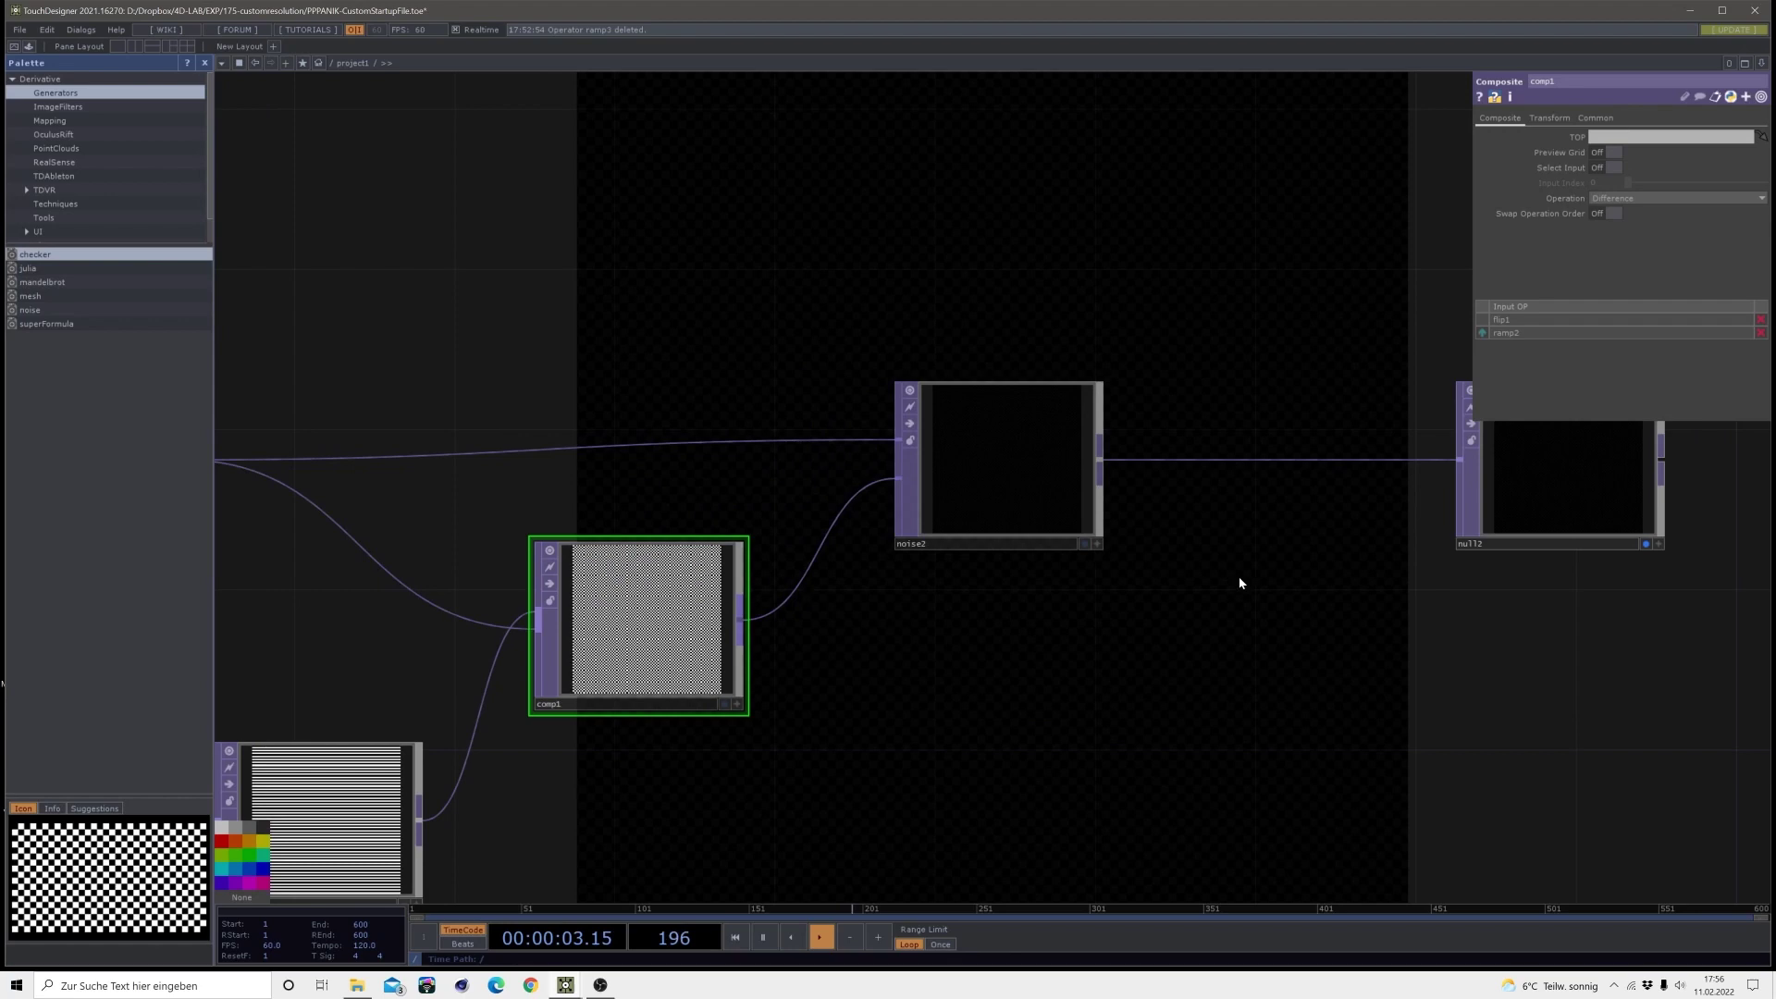
- Drag null2 farther right of noise2 and zoom out to view the whole chain
scroll(1239, 575, down, 5)
drag(1352, 528, 1062, 542)
drag(1202, 519, 1279, 509)
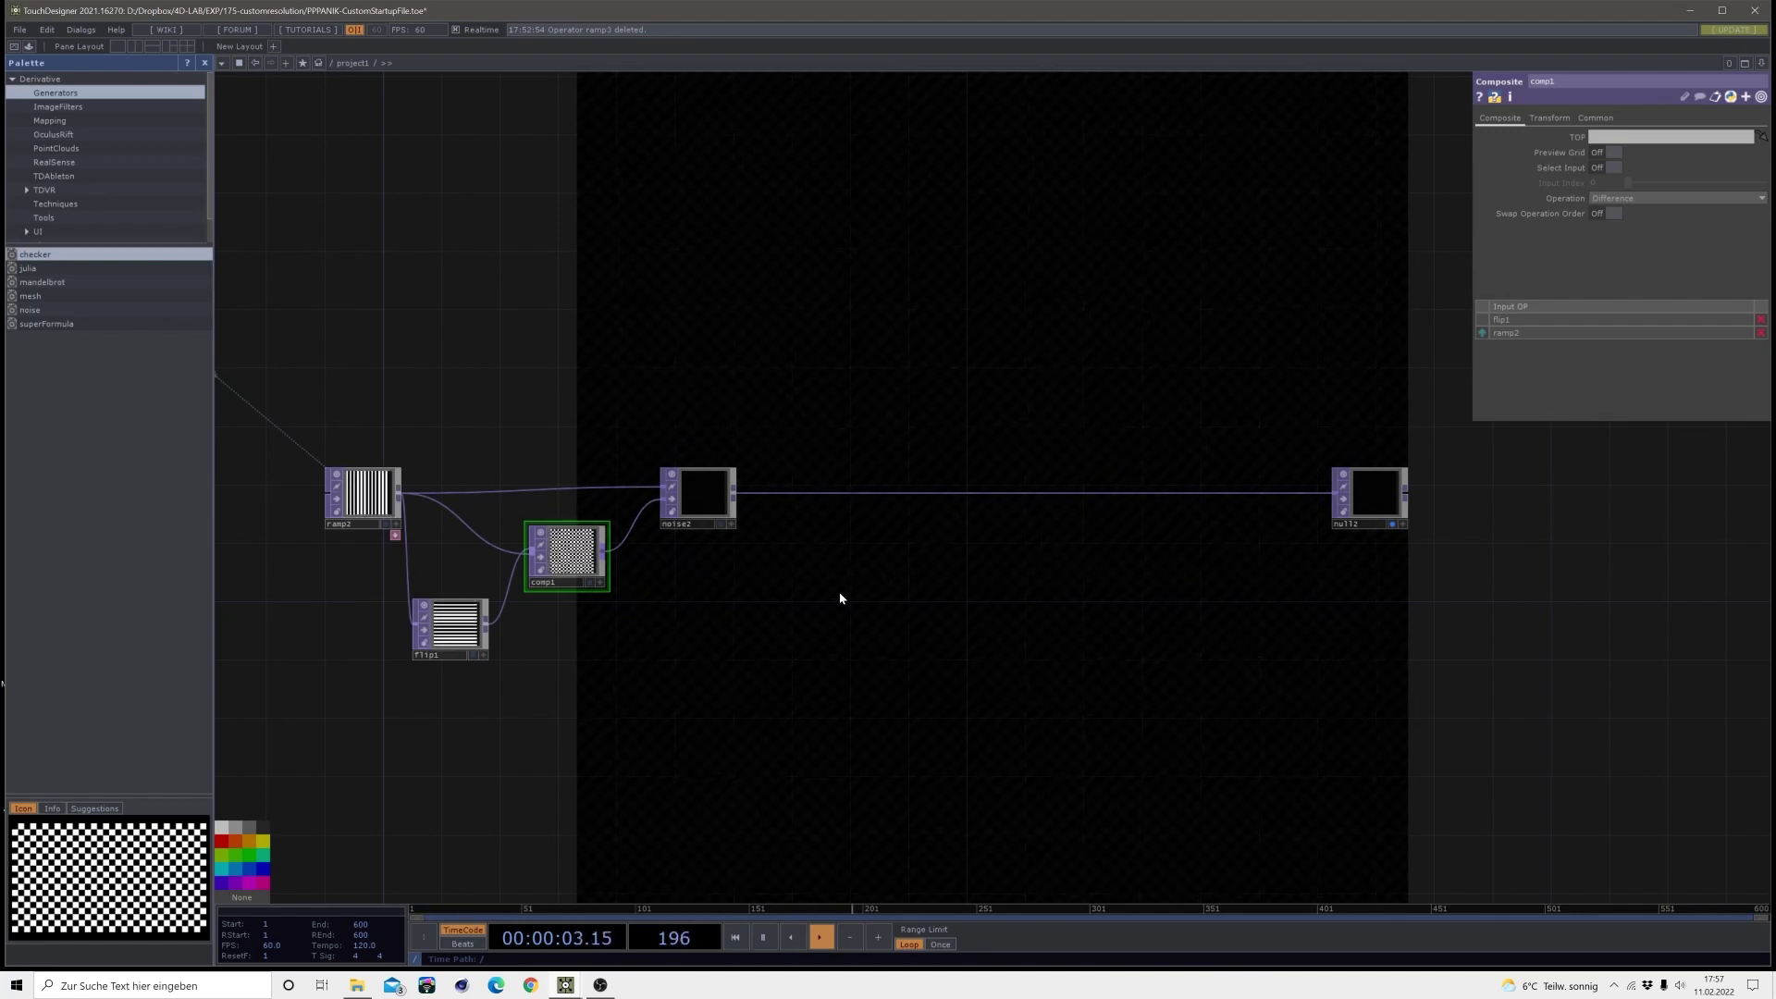
scroll(837, 596, up, 2)
drag(837, 595, 984, 596)
scroll(984, 596, down, 1)
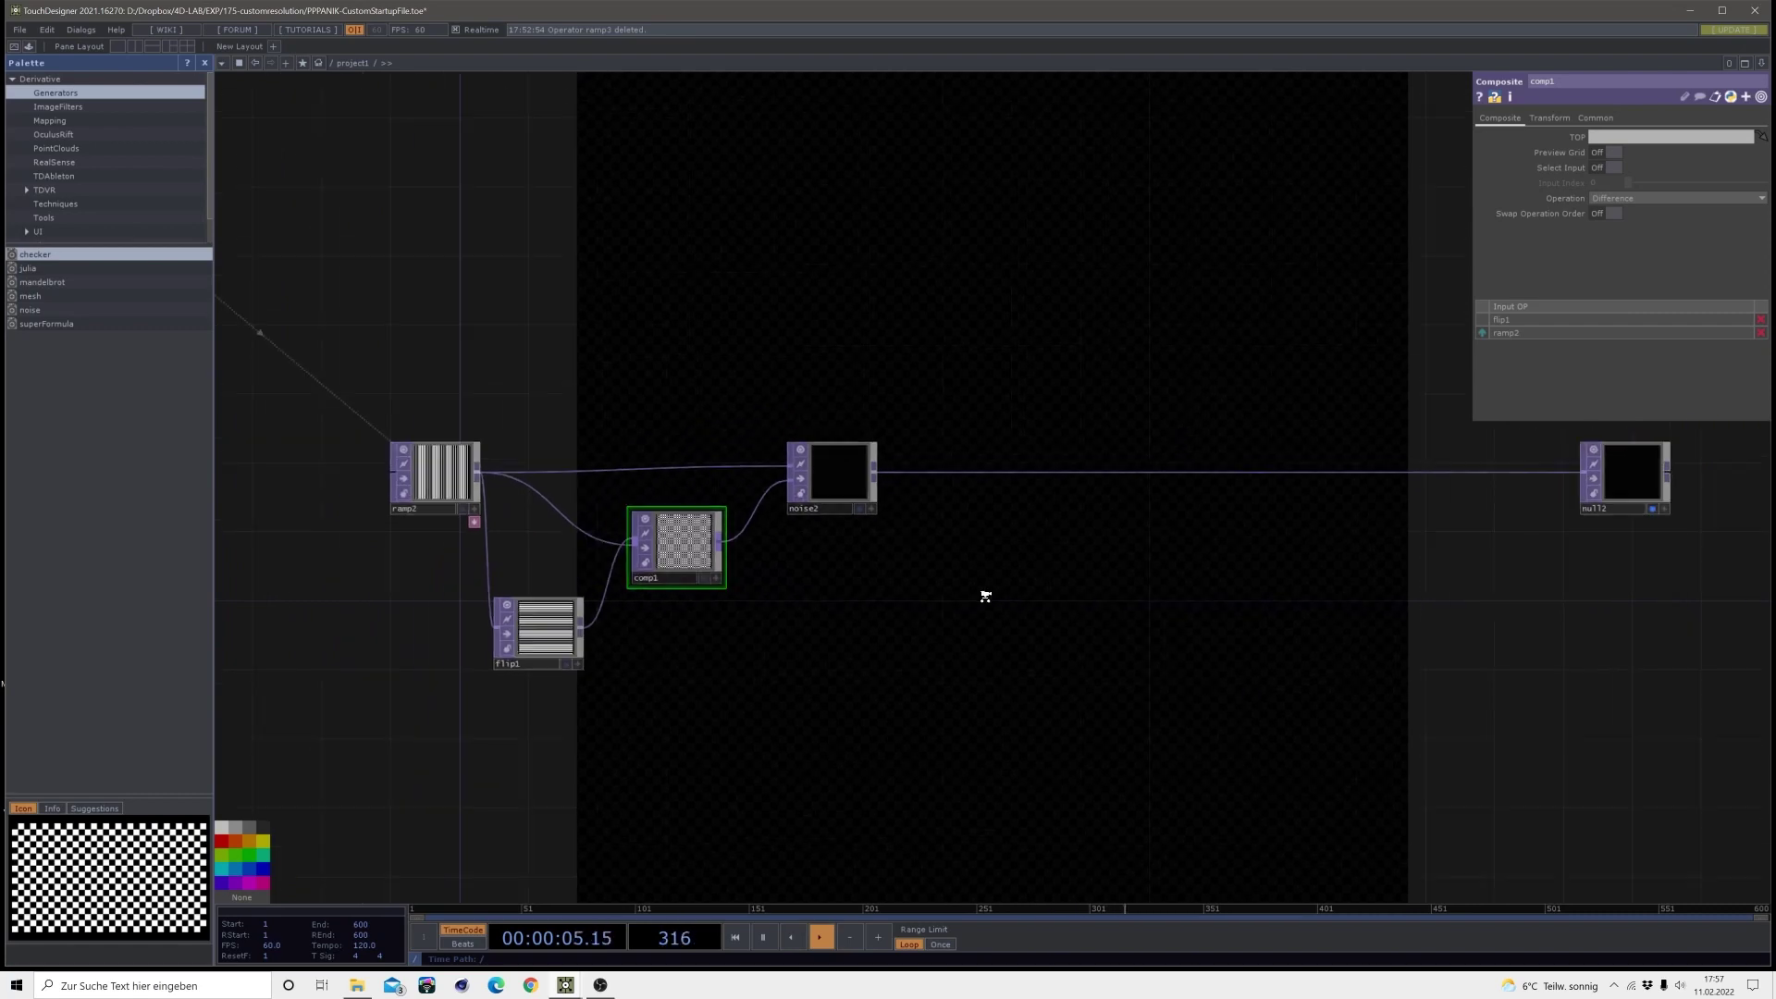
scroll(984, 595, down, 2)
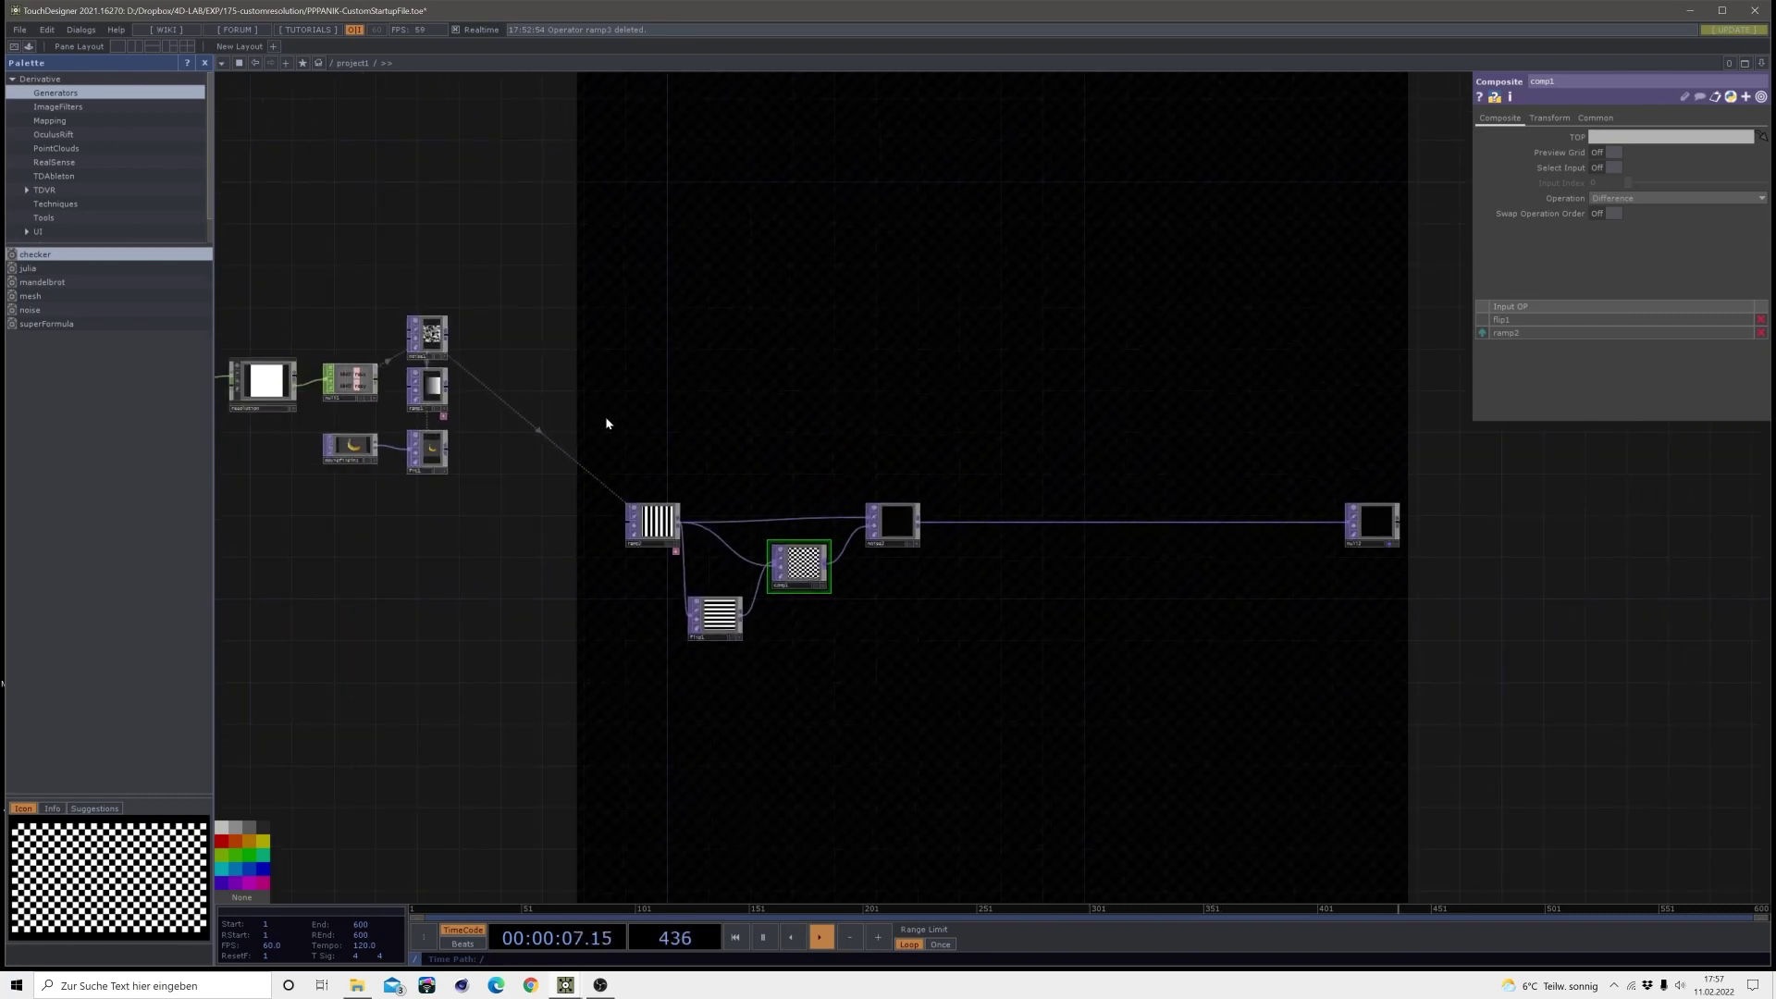
- Copy ramp1 and paste it as ramp3, placed below noise2
click(428, 393)
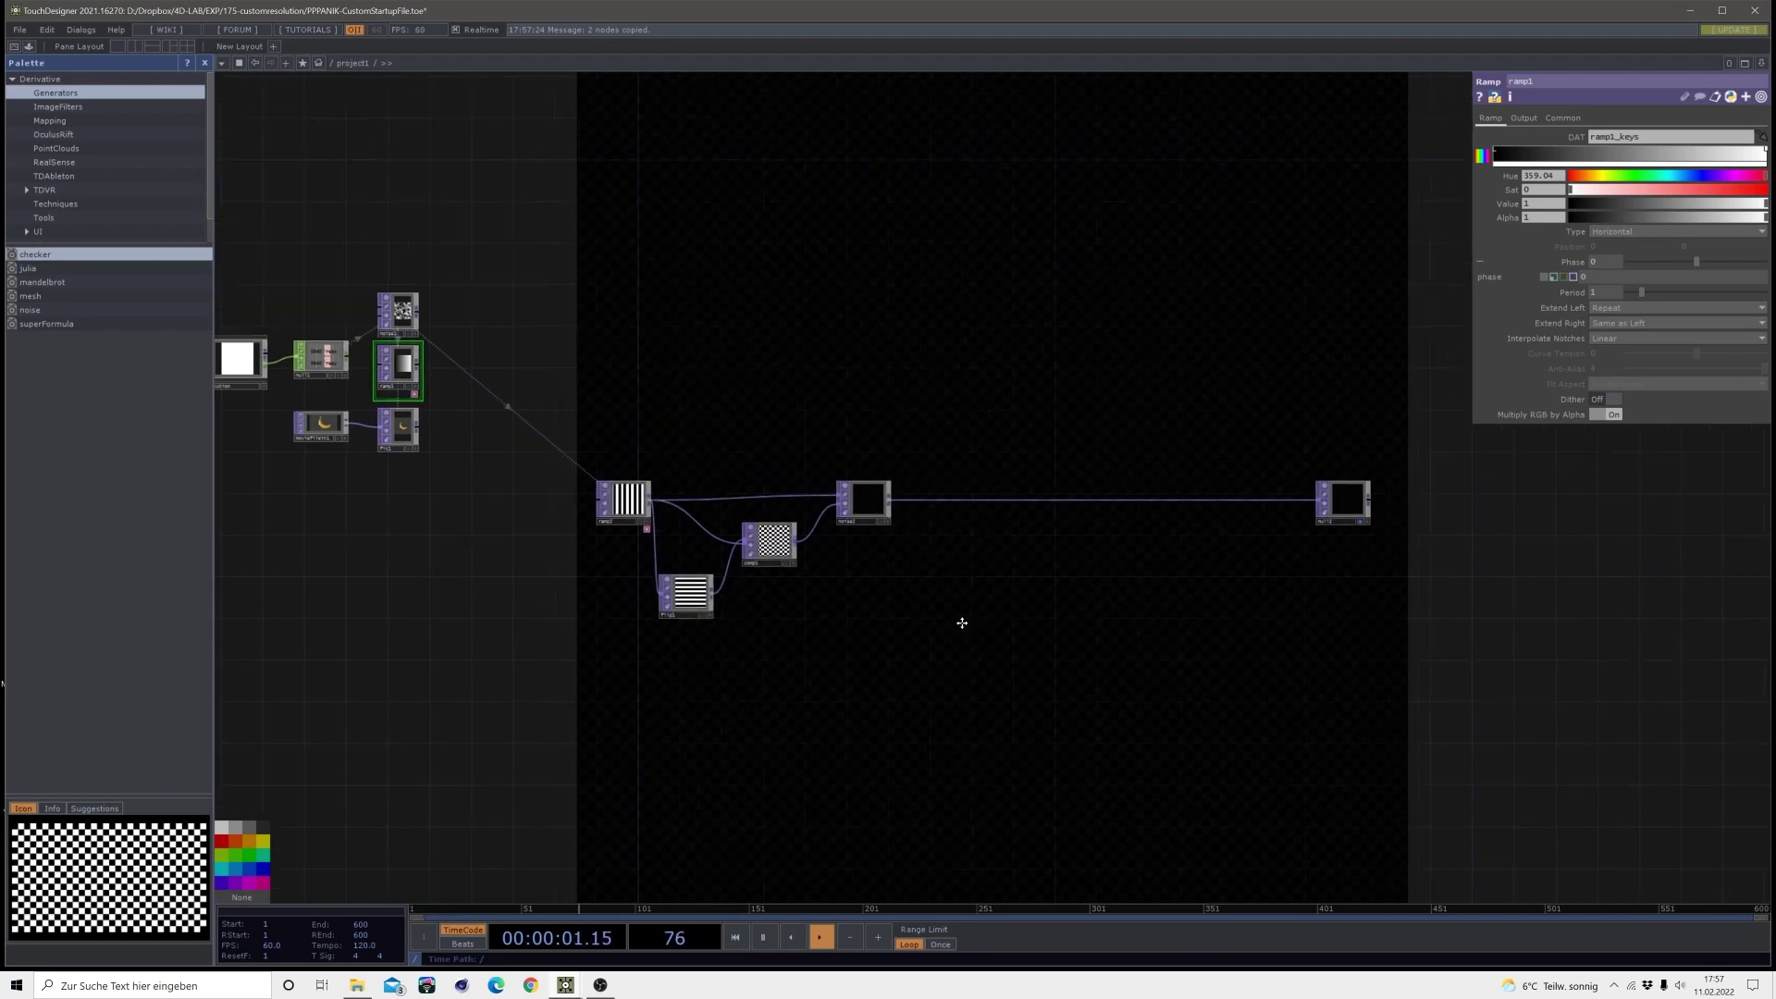
scroll(961, 619, up, 3)
key(ctrl+v)
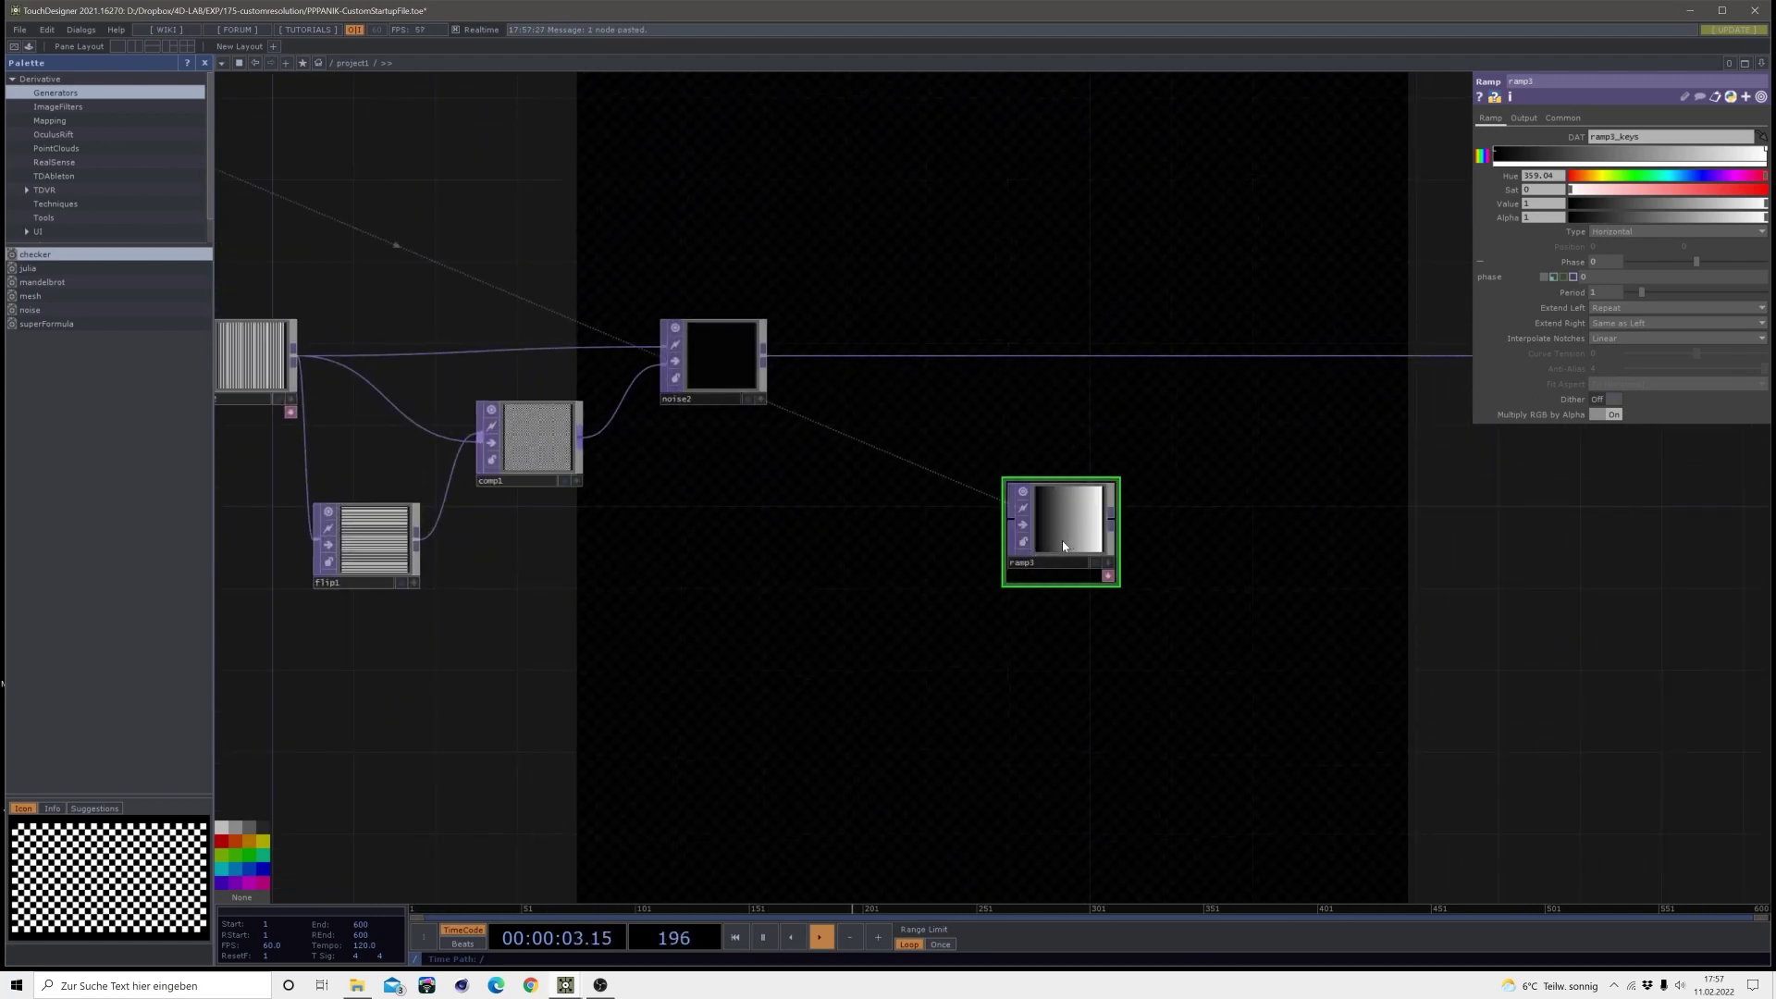
drag(1063, 544, 939, 603)
drag(1090, 583, 1043, 575)
scroll(1043, 575, up, 2)
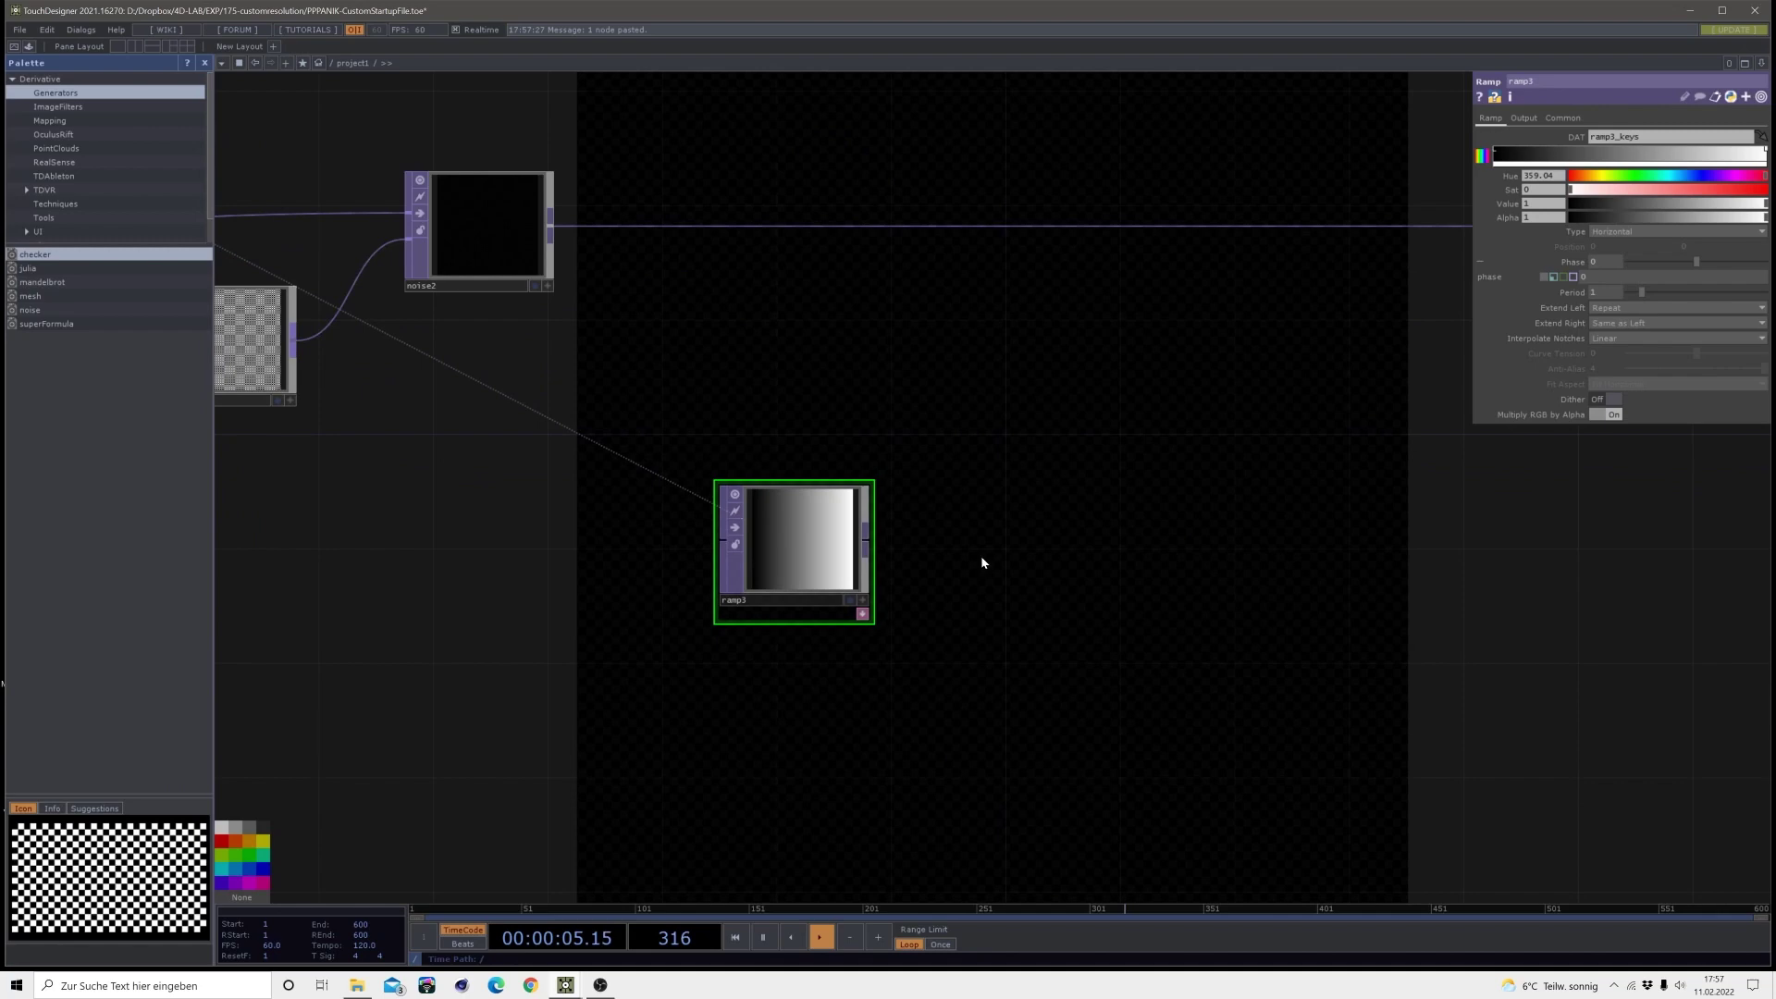
- Add a test ramp4, check ramp3's 3840 resolution on its Common page, then delete ramp4
key(Tab)
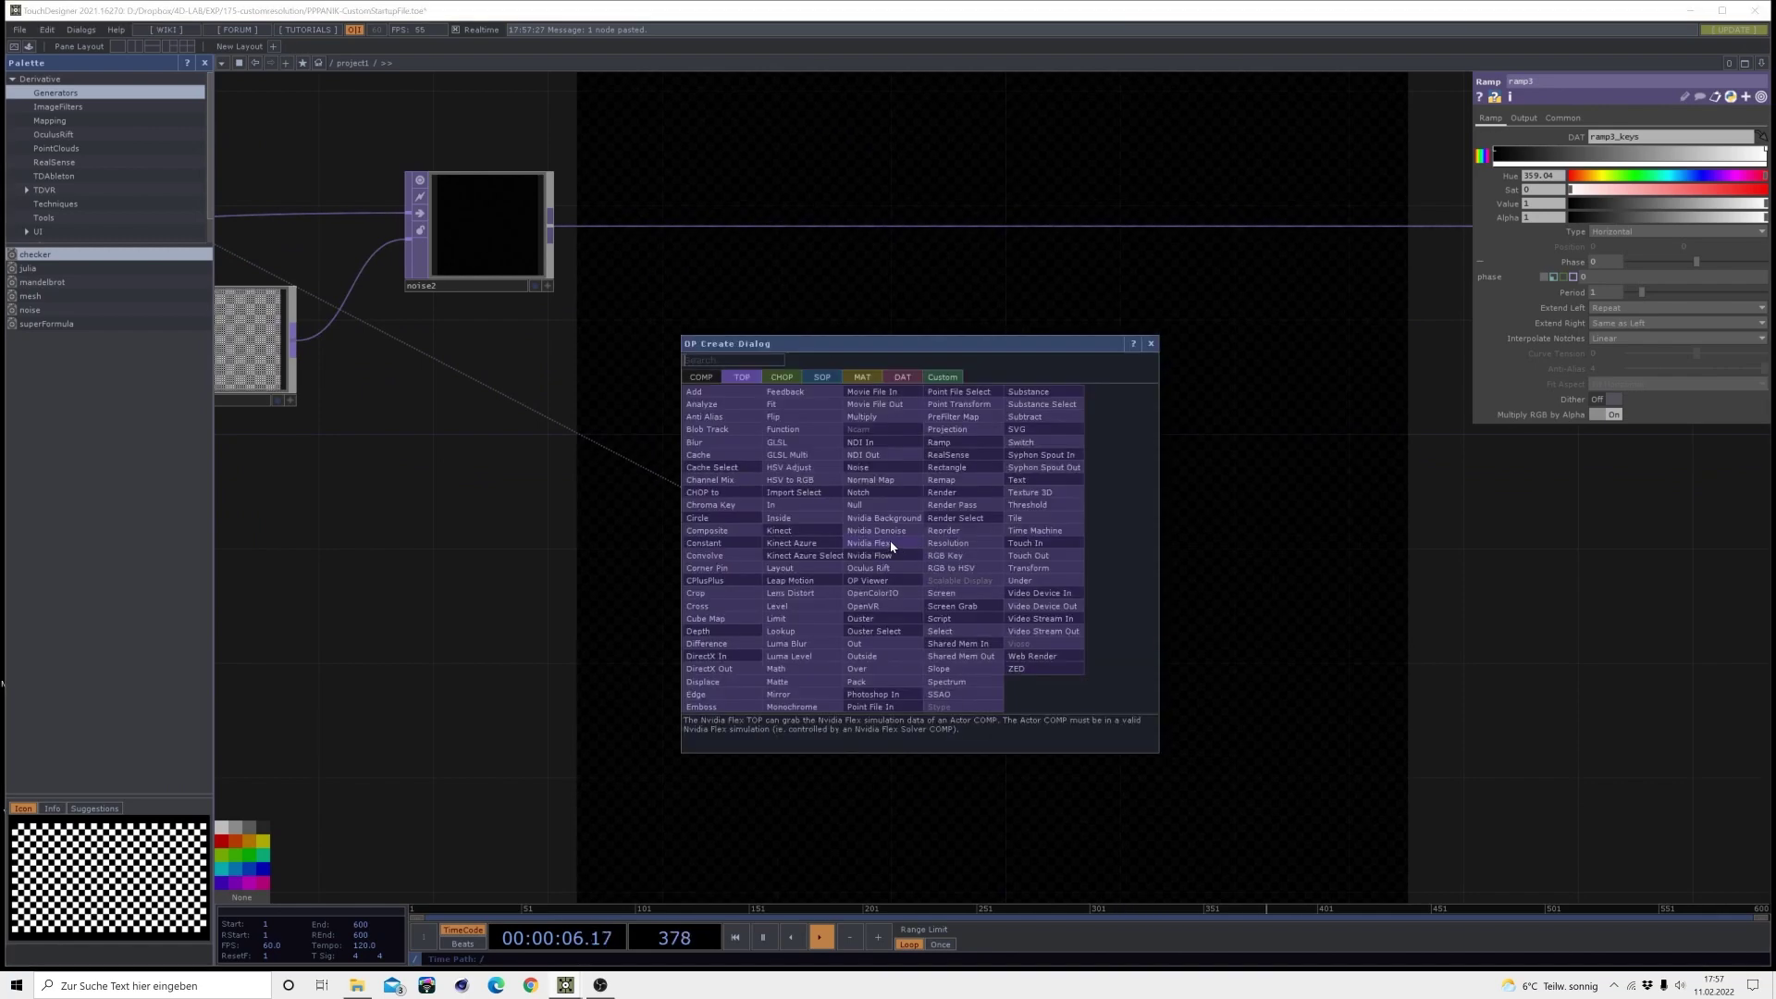
click(938, 442)
click(1167, 499)
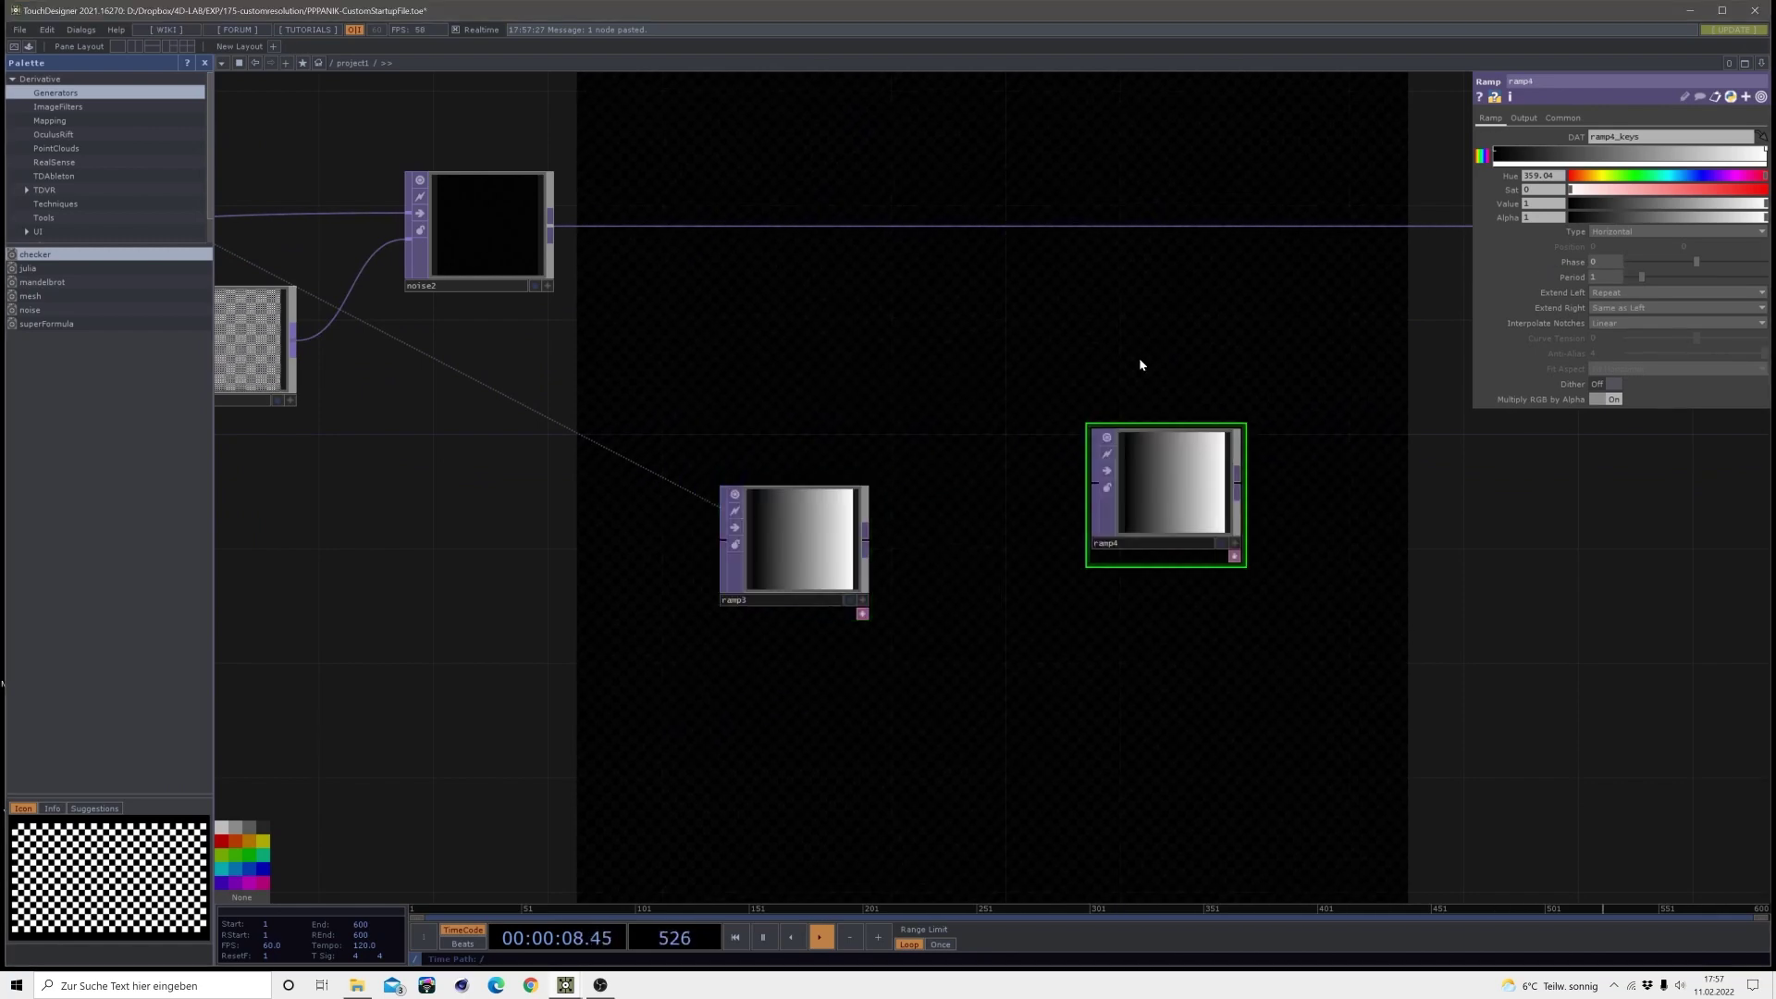
click(795, 556)
click(1562, 118)
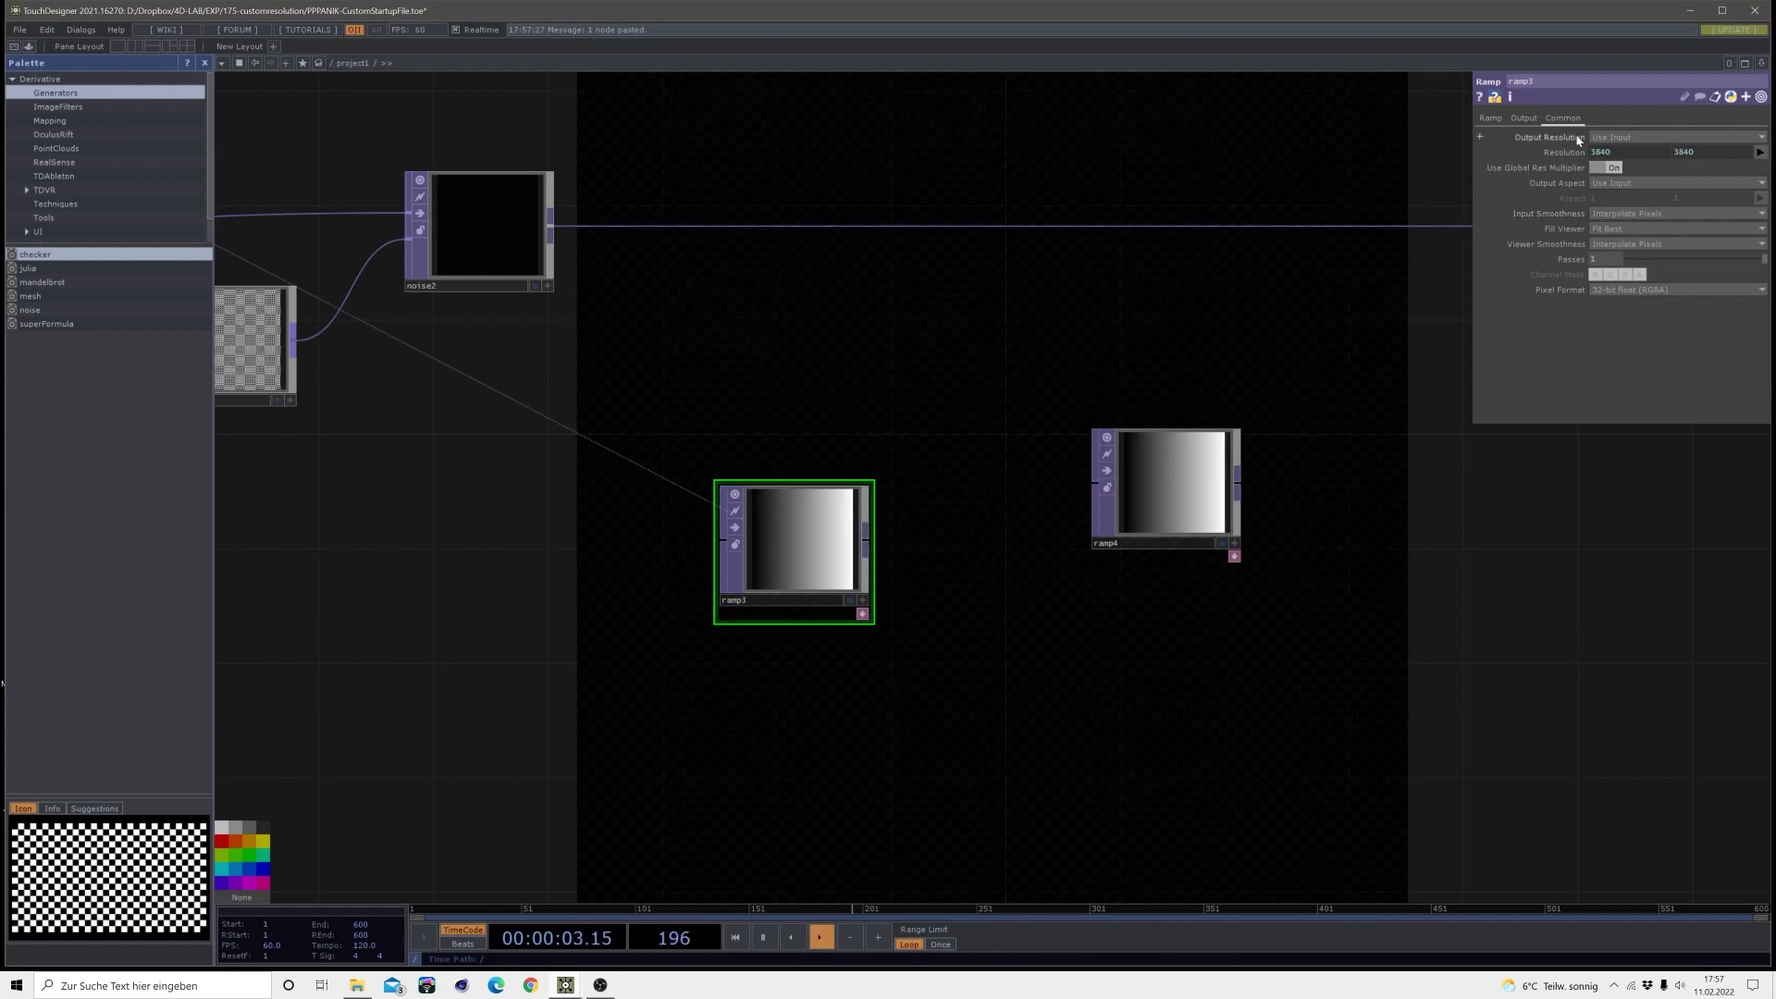
click(1165, 492)
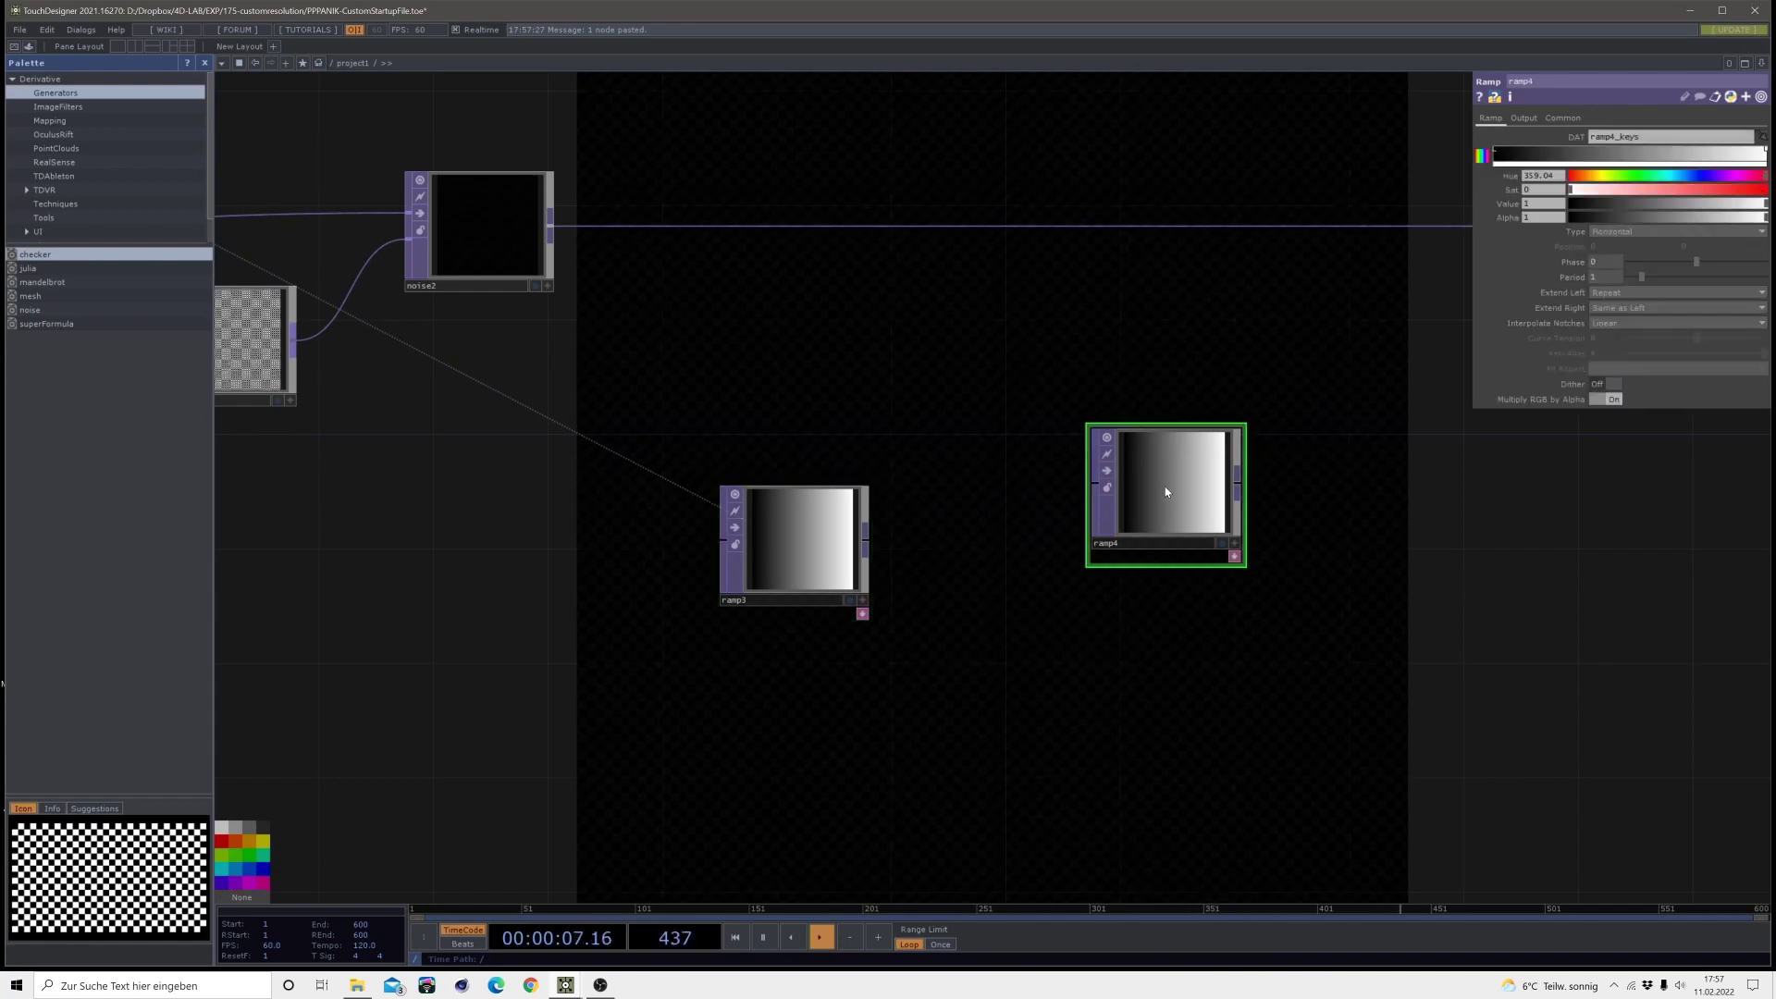
key(Delete)
- Chain a flip2 off ramp3 flopped to Bottom Left, then drag a second wire from ramp3
click(800, 559)
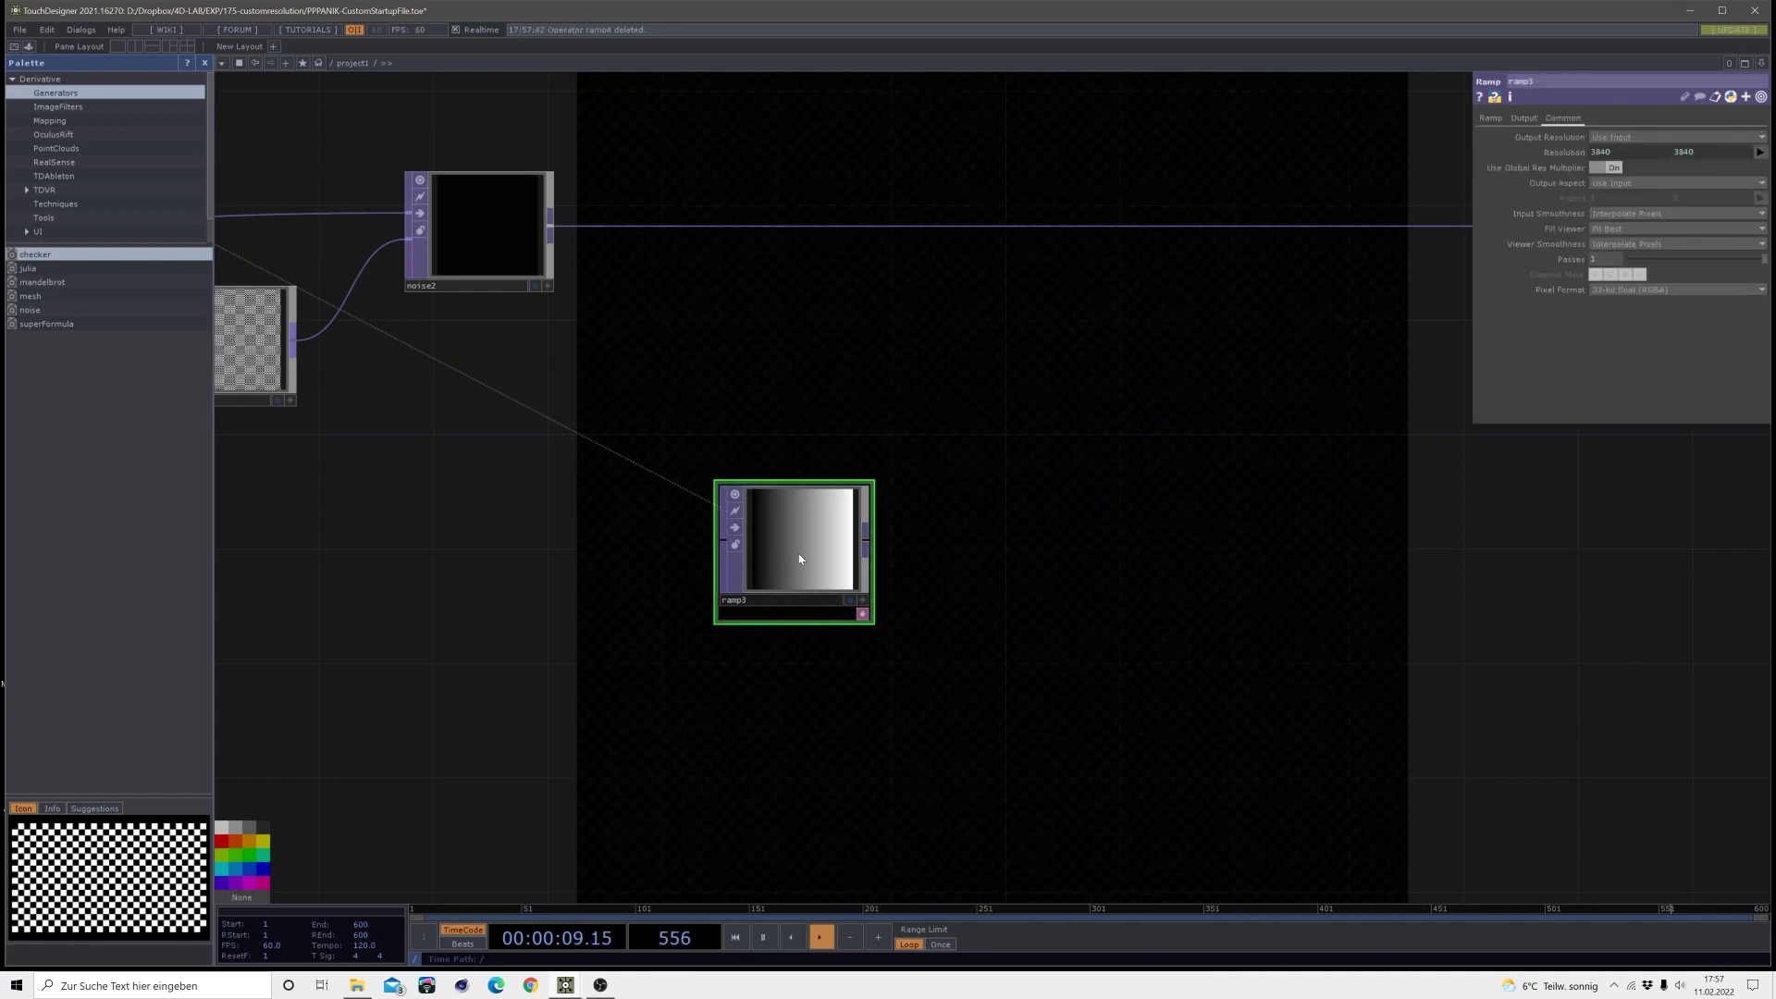
drag(793, 550, 764, 521)
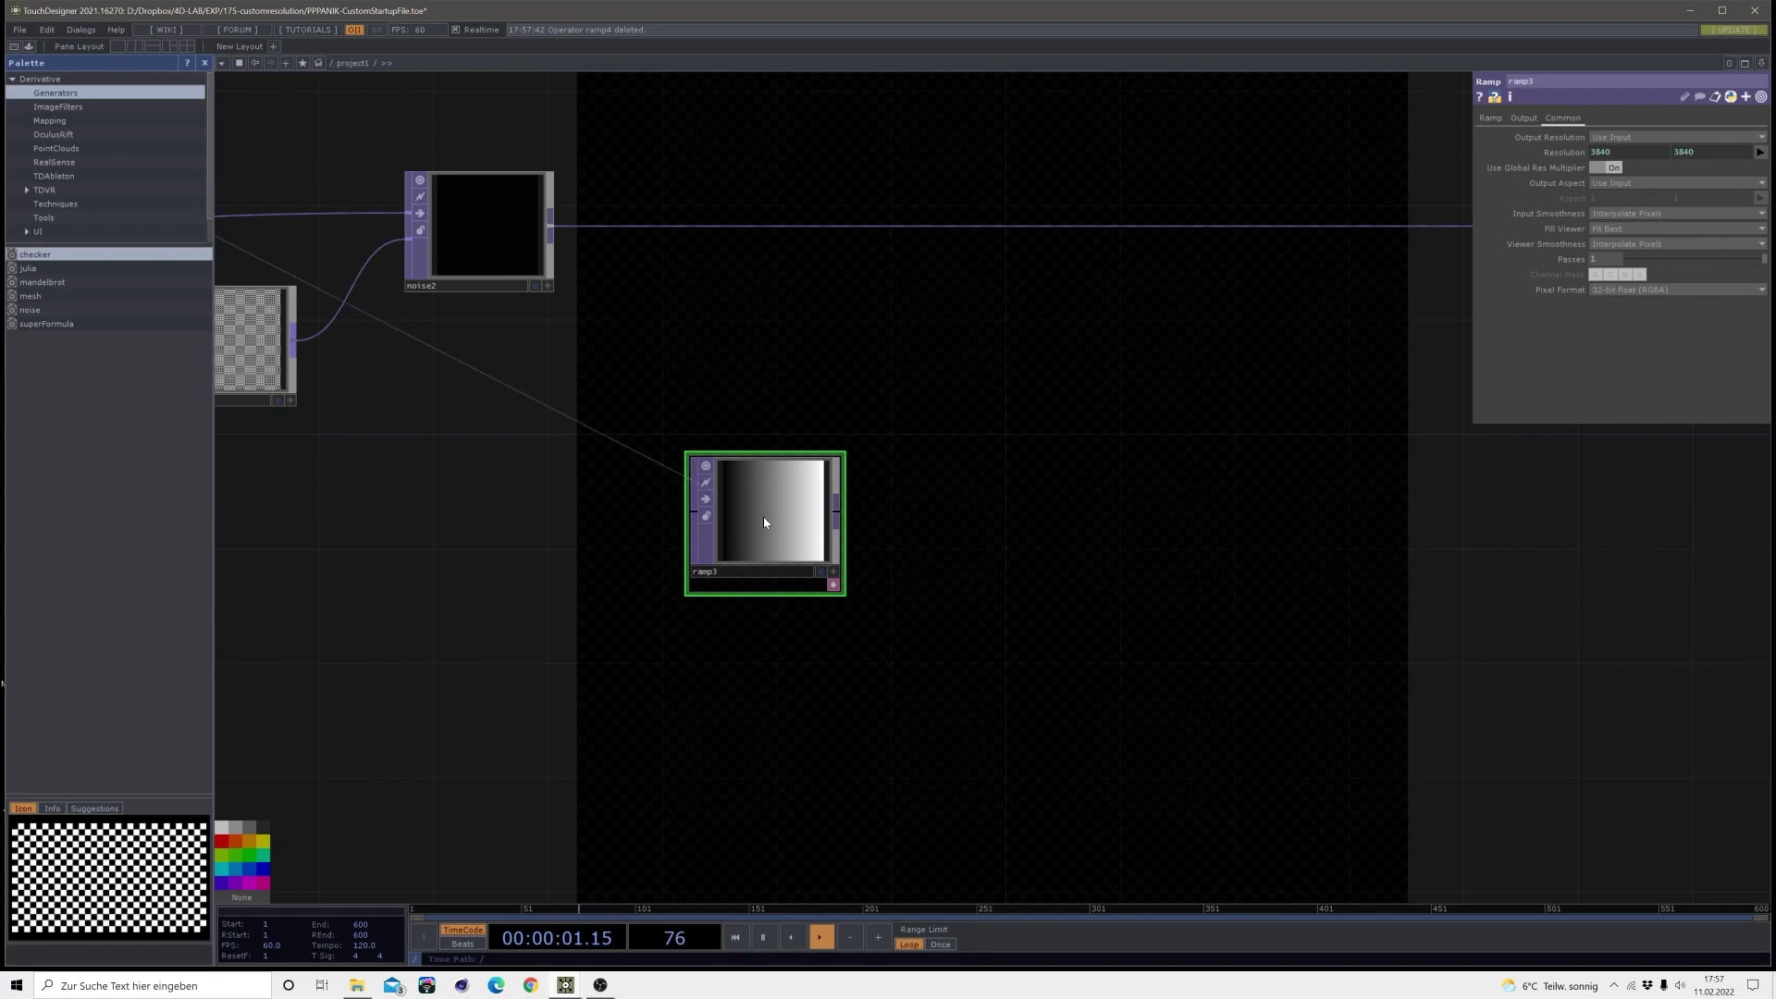
right_click(837, 513)
click(739, 431)
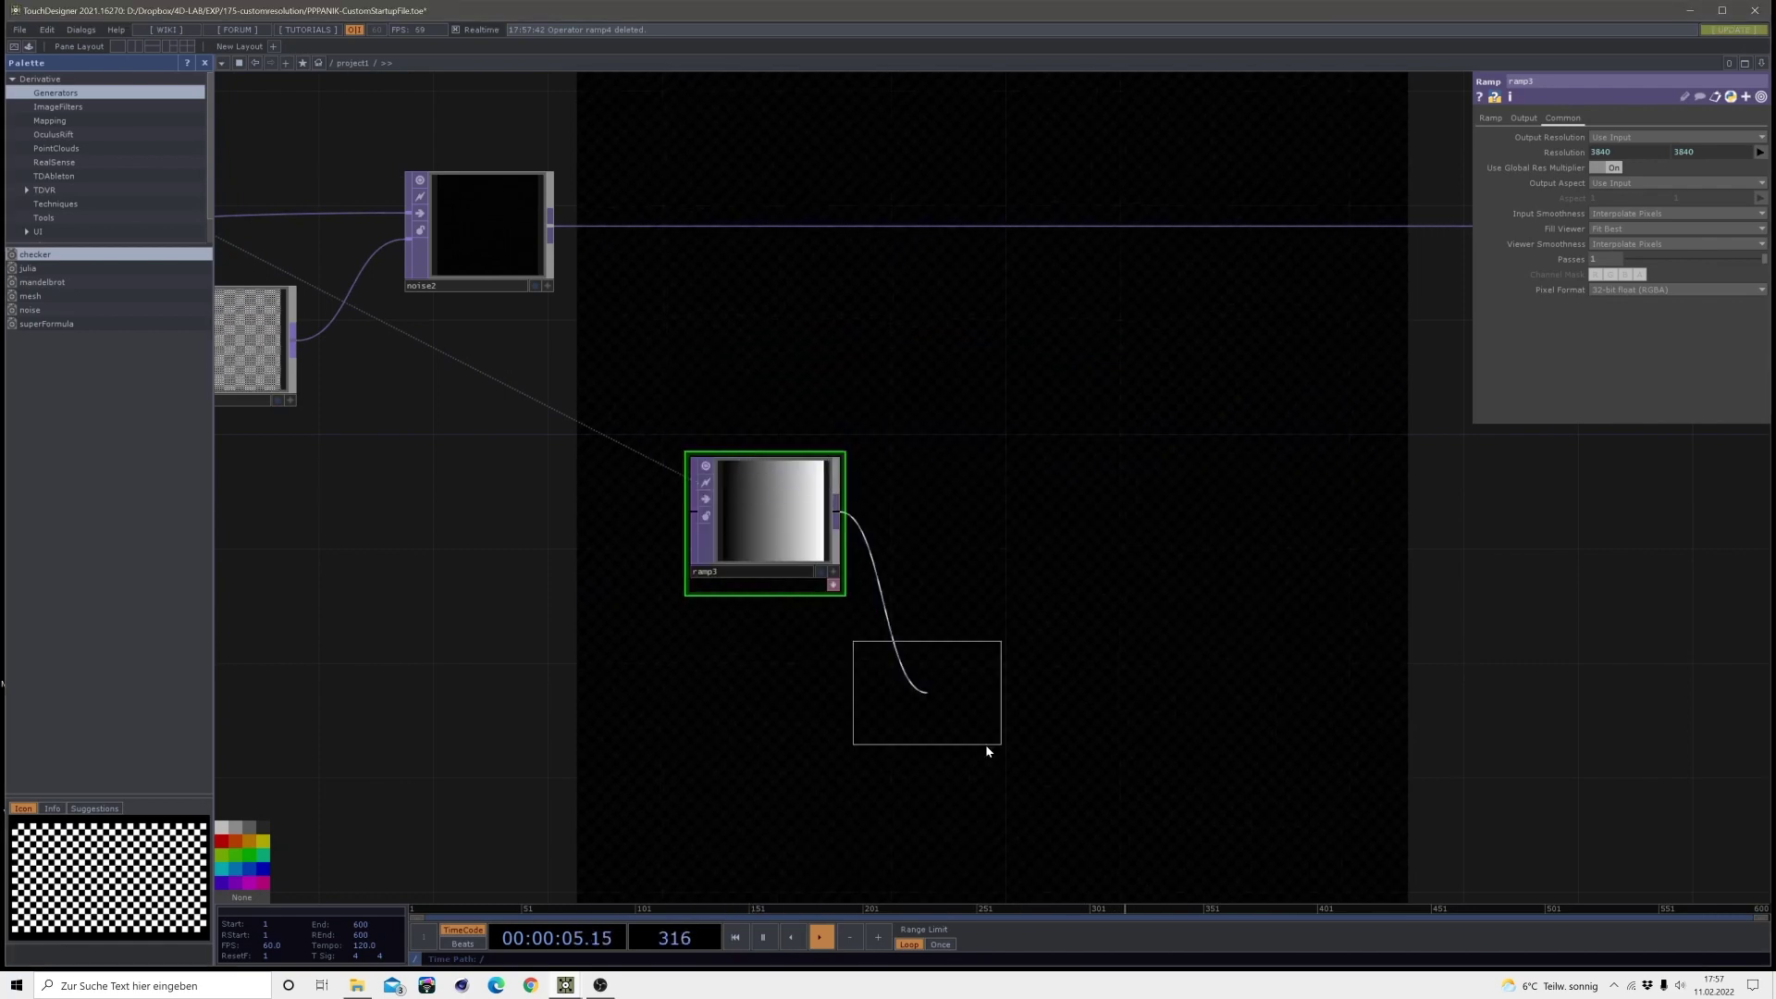
click(1000, 761)
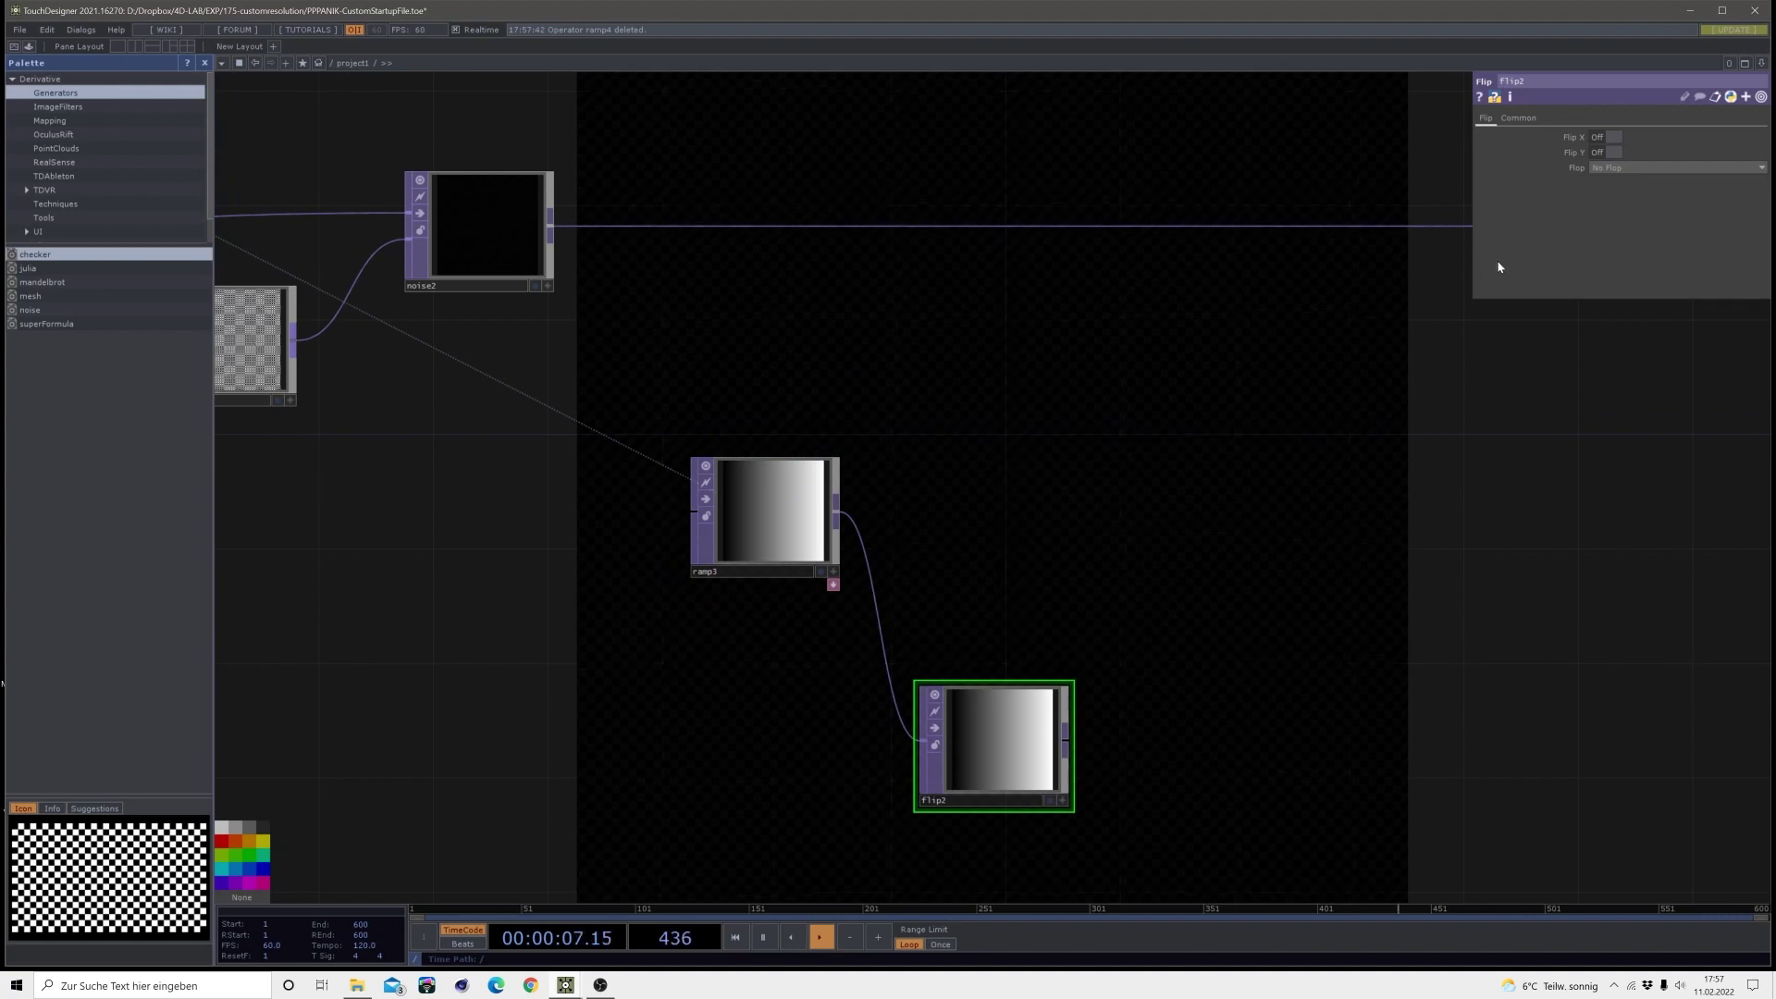
click(1607, 169)
click(1609, 193)
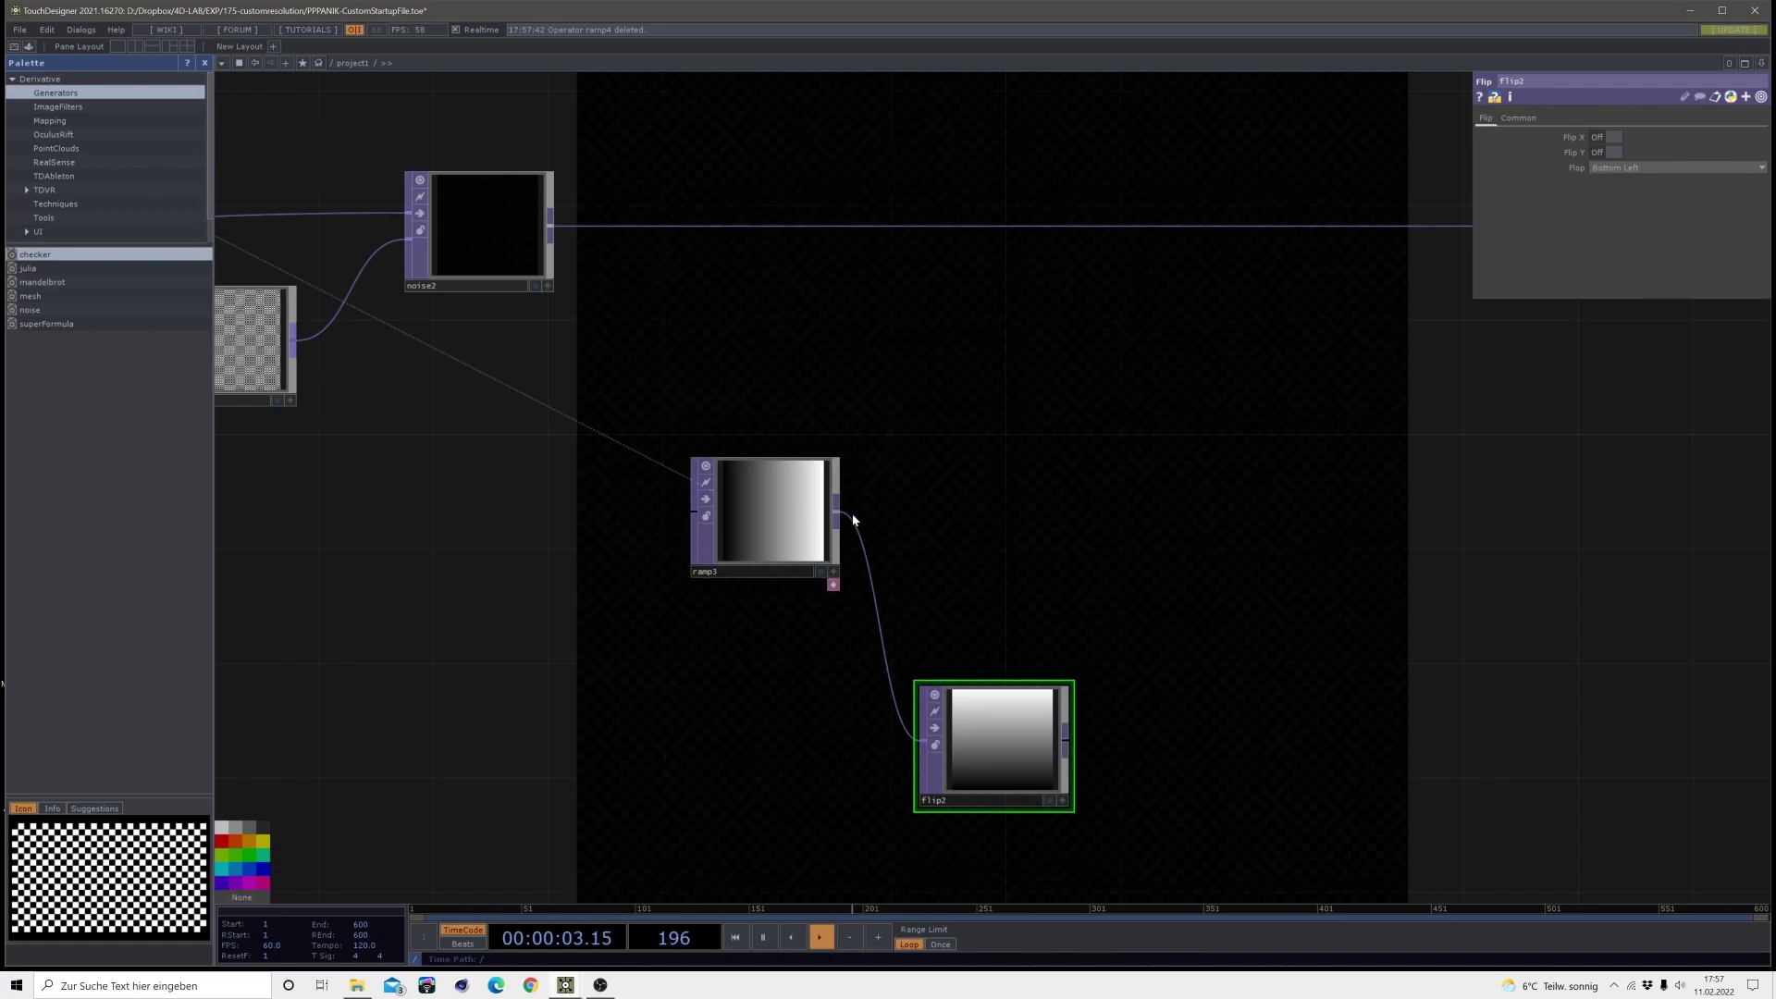
drag(837, 514, 1071, 513)
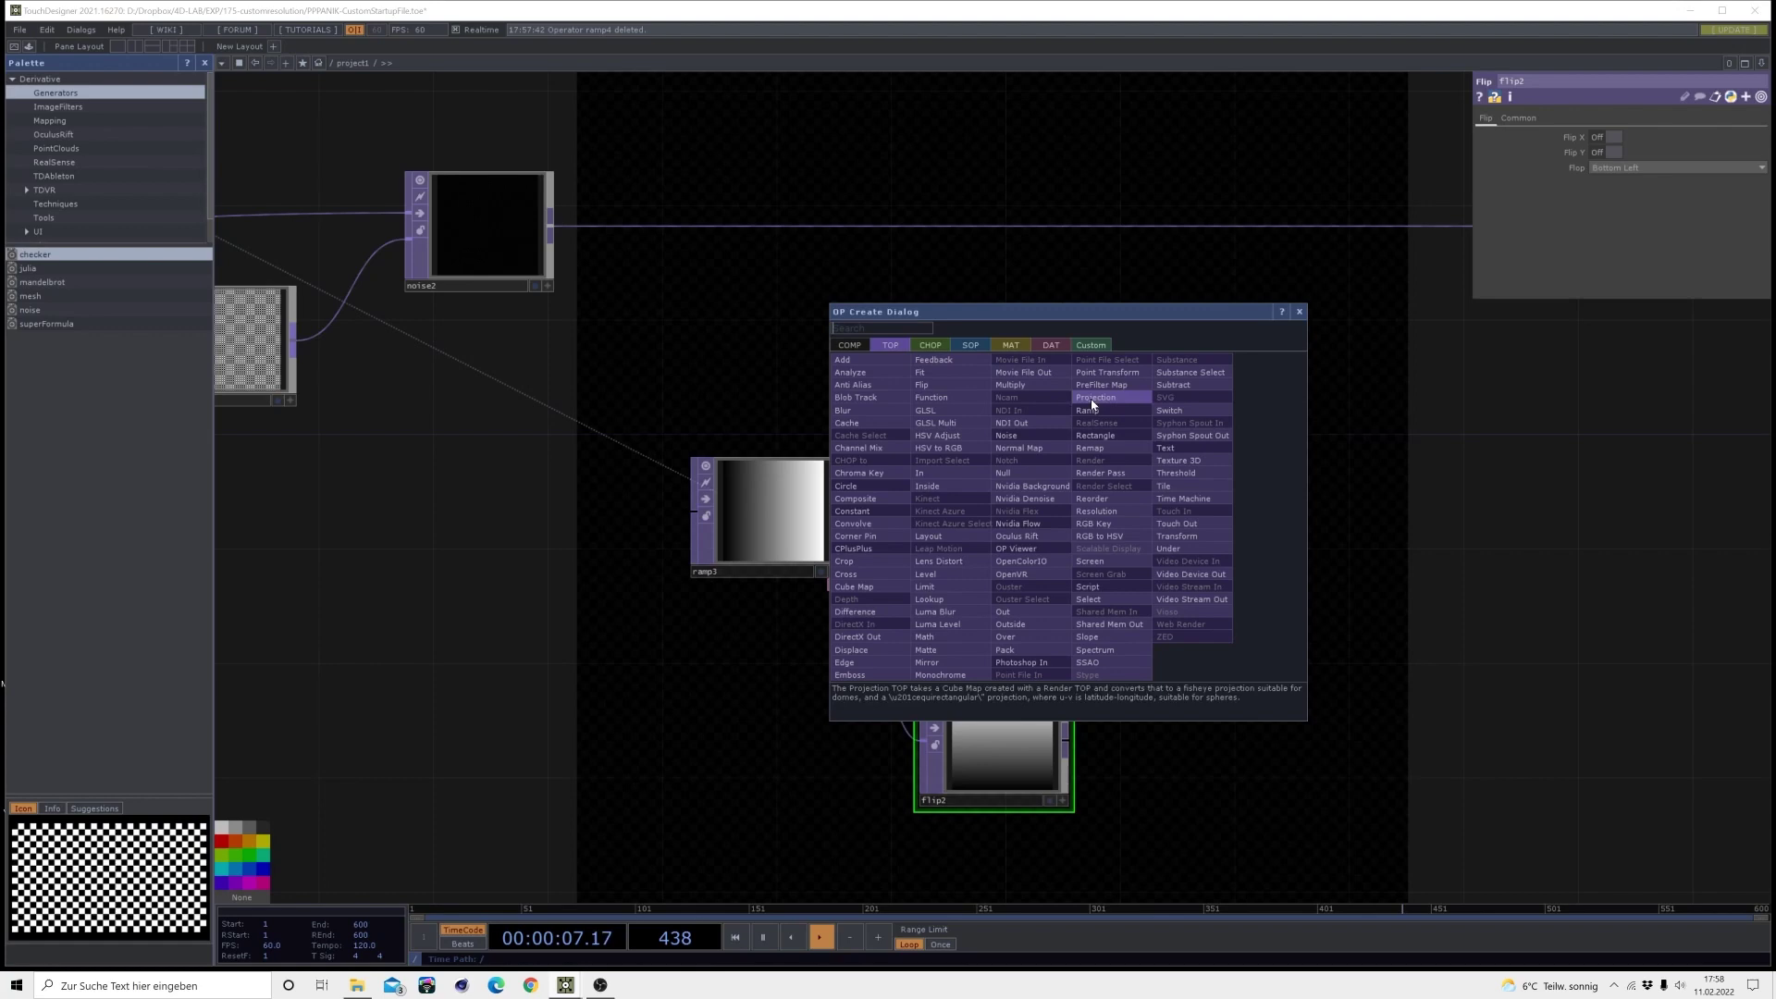
- Place reorder1 after ramp3 and wire flip2 into its second input
click(1112, 497)
click(1276, 508)
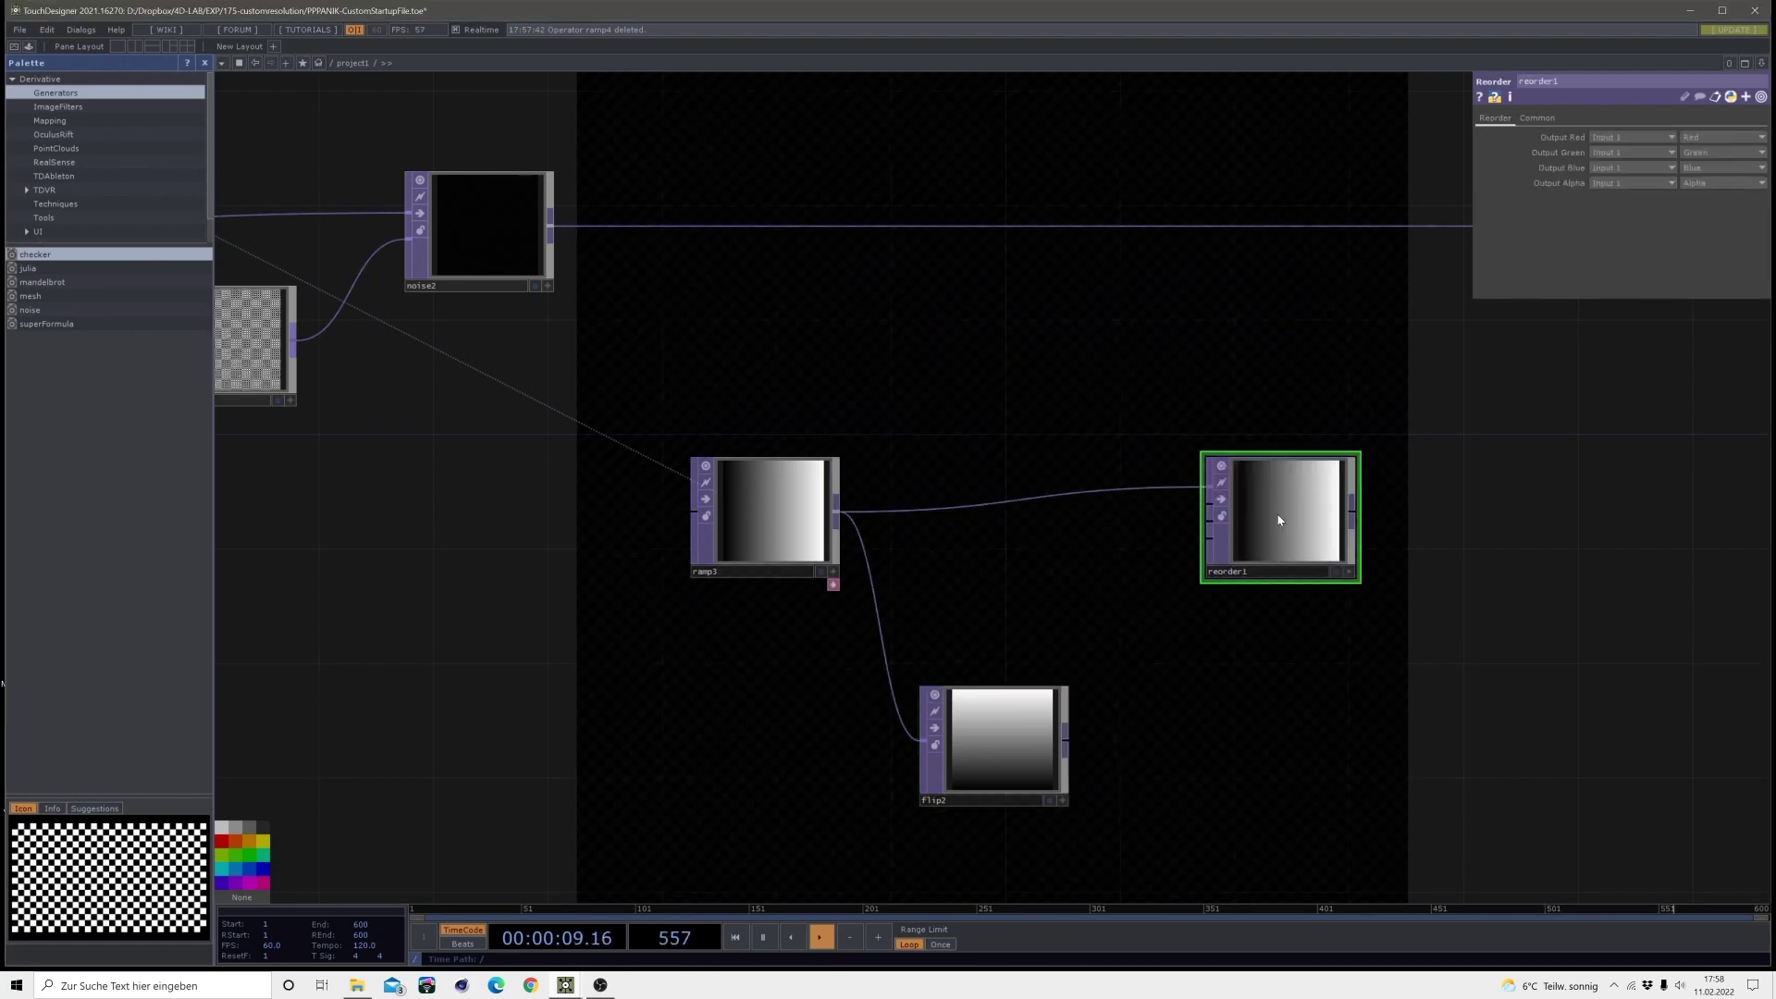
drag(1064, 752, 1289, 565)
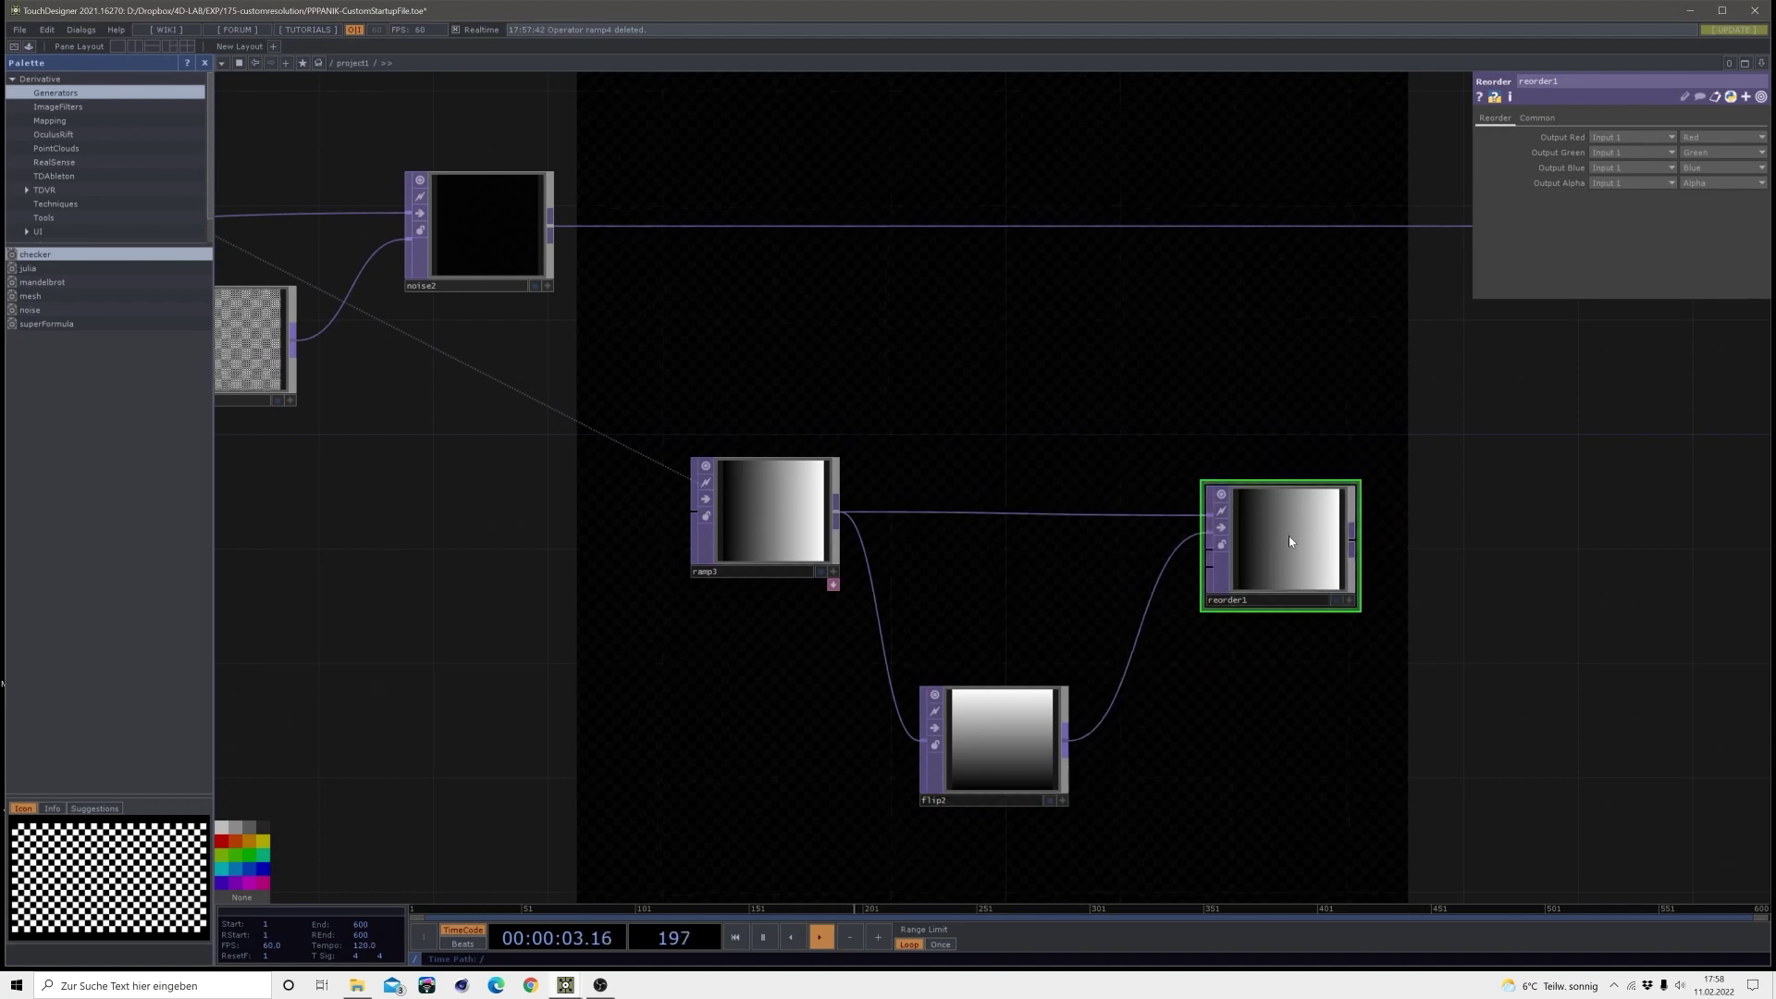
middle_drag(1289, 565, 1127, 539)
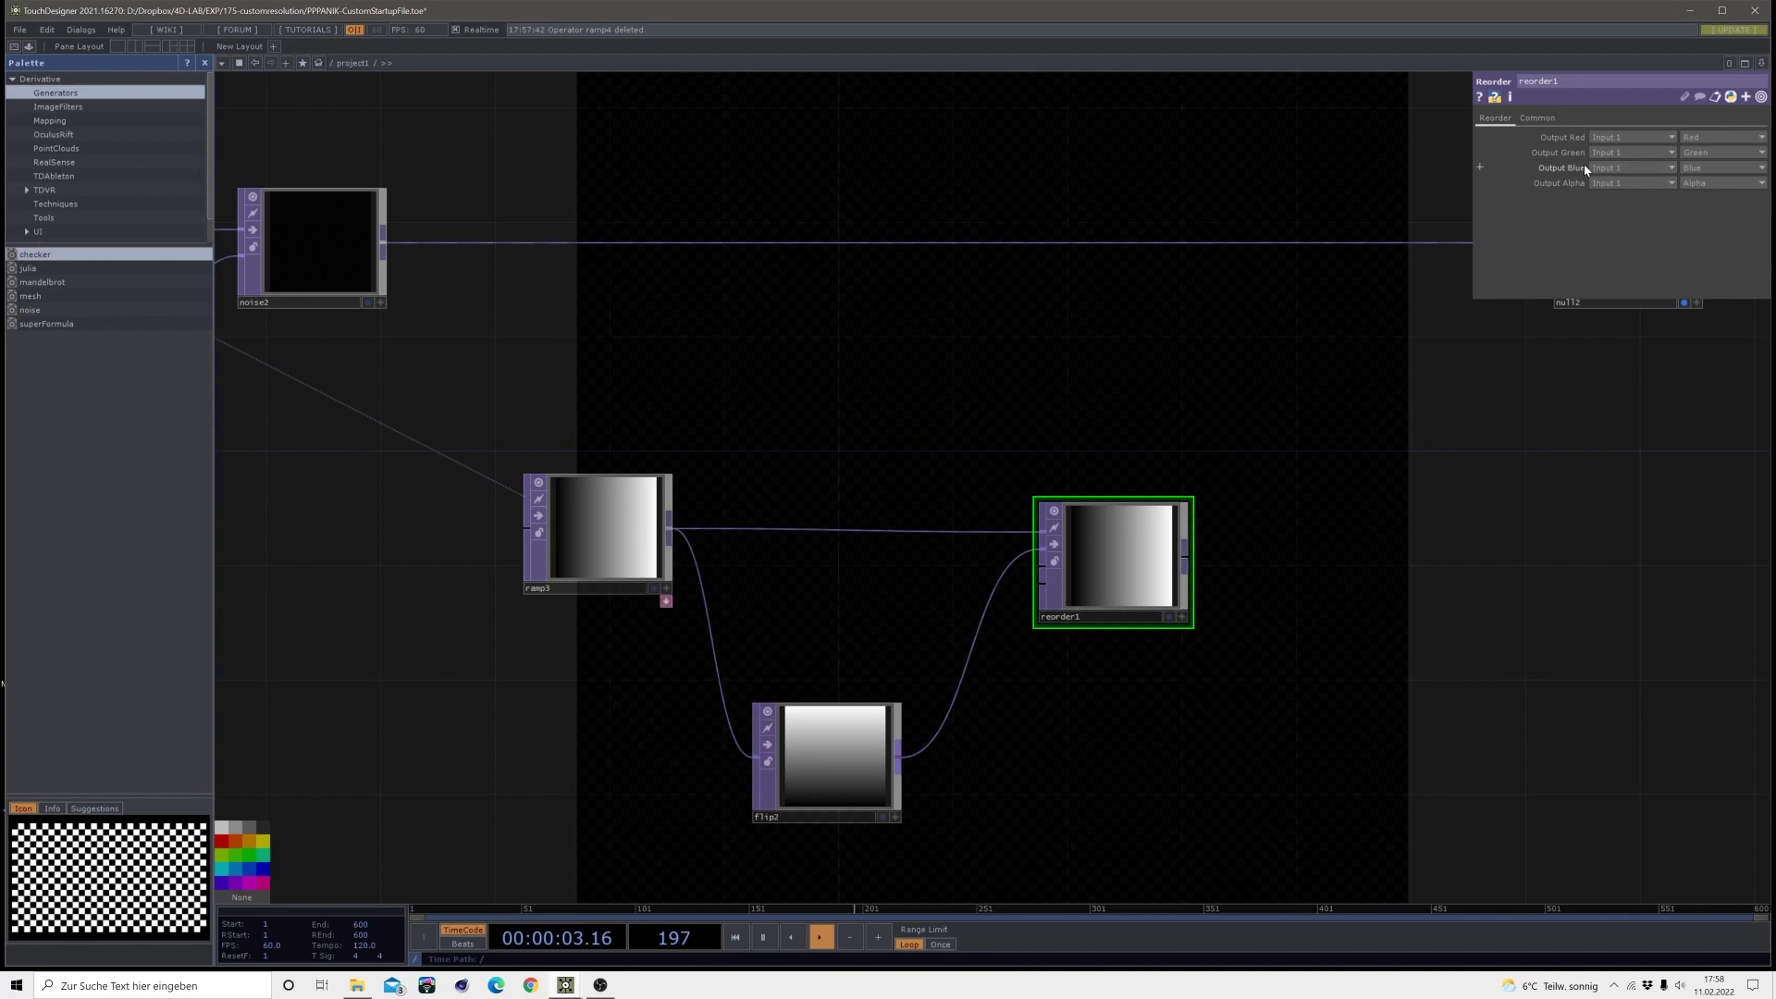
- Set reorder1's Output Blue to Zero and Output Green to Input 2
click(1698, 169)
click(1693, 287)
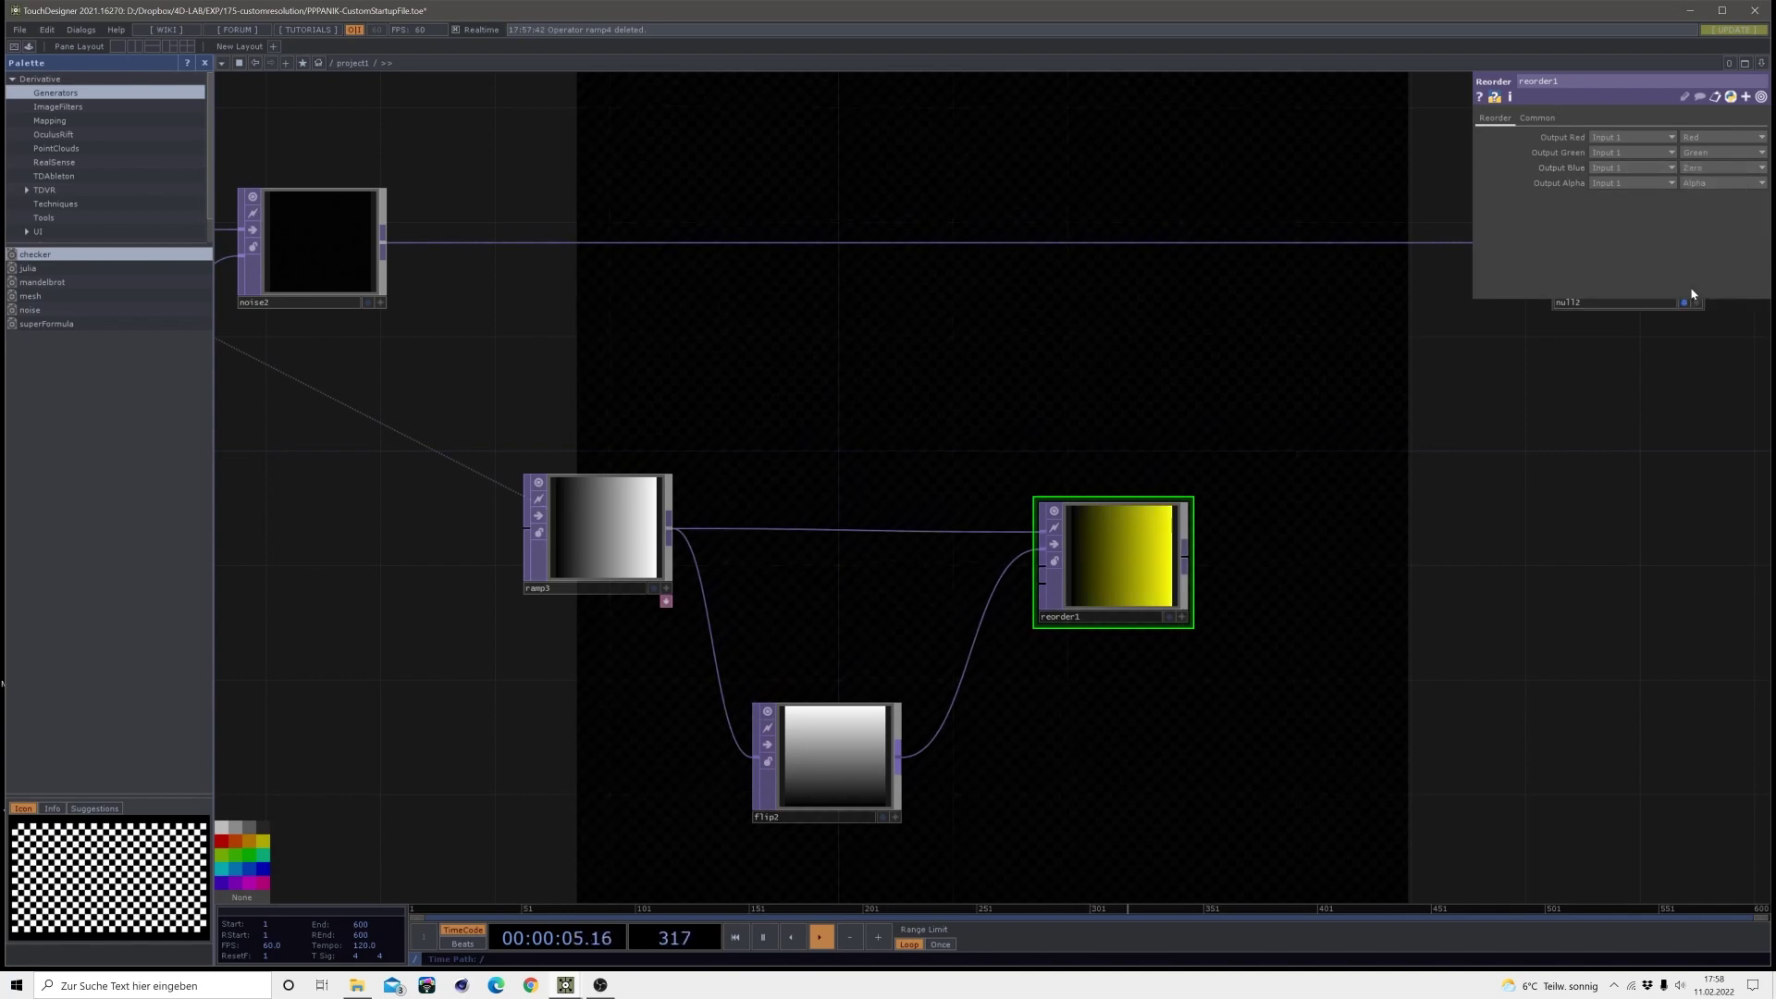
click(1600, 152)
click(1598, 179)
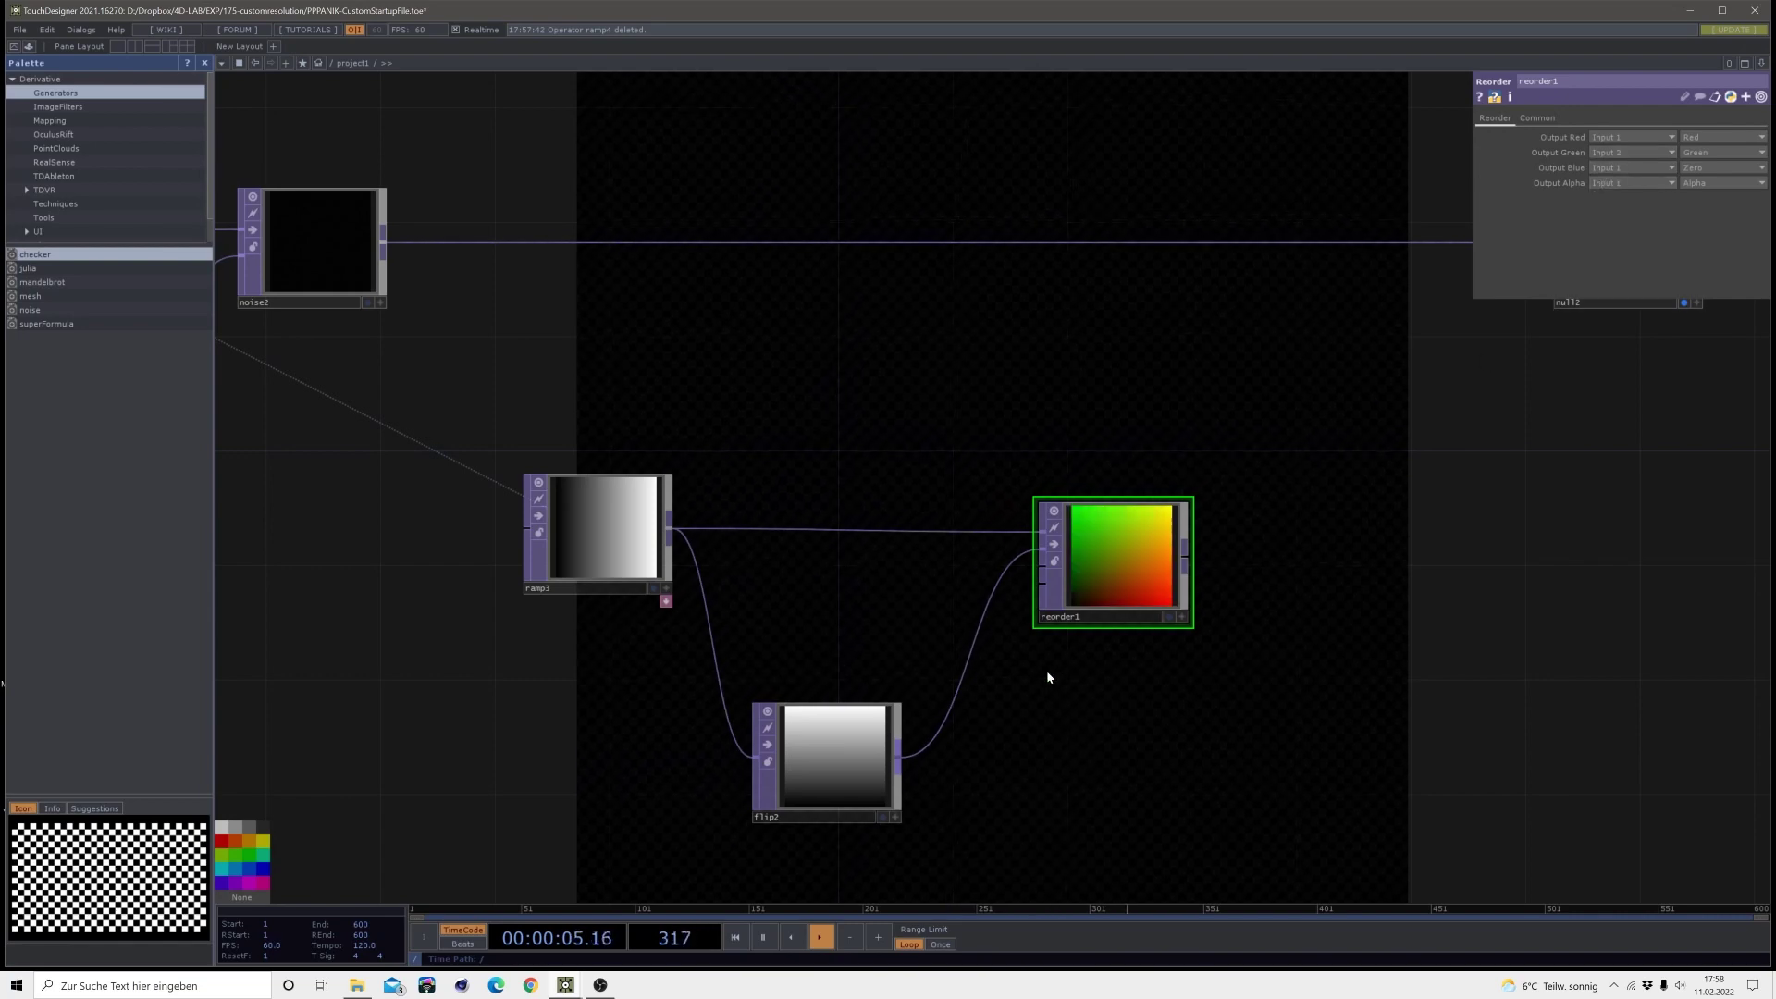
scroll(1156, 592, up, 5)
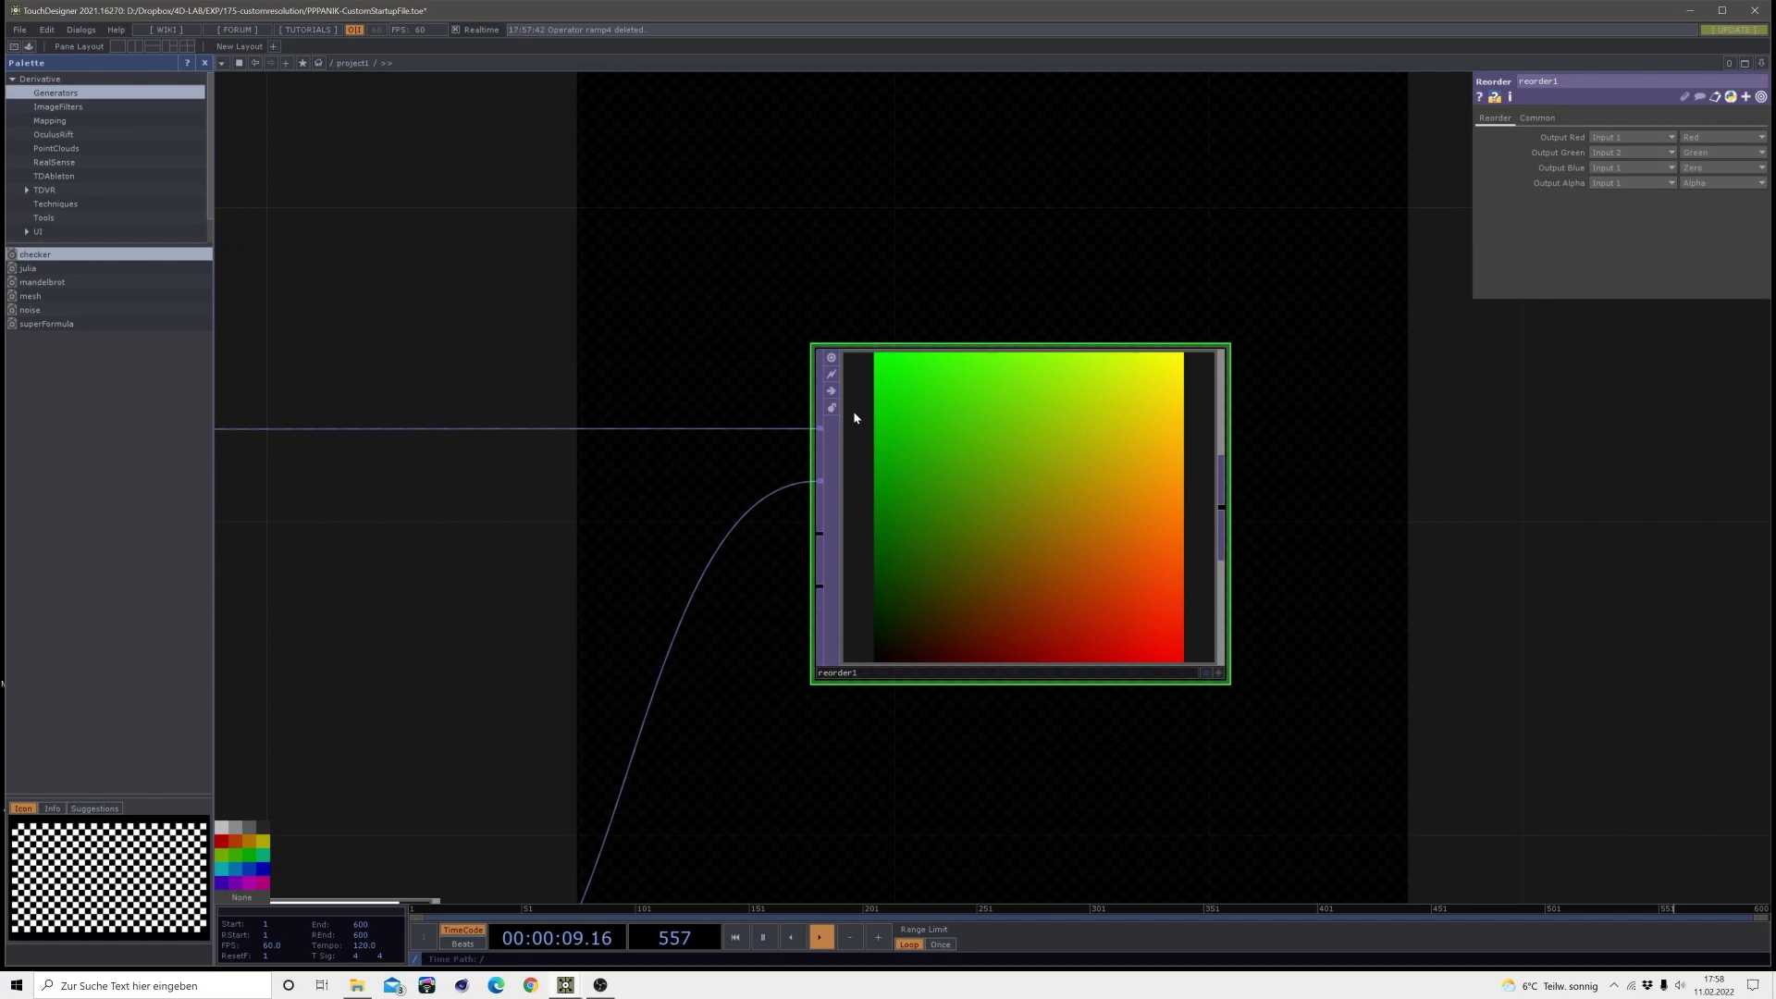
scroll(934, 631, down, 5)
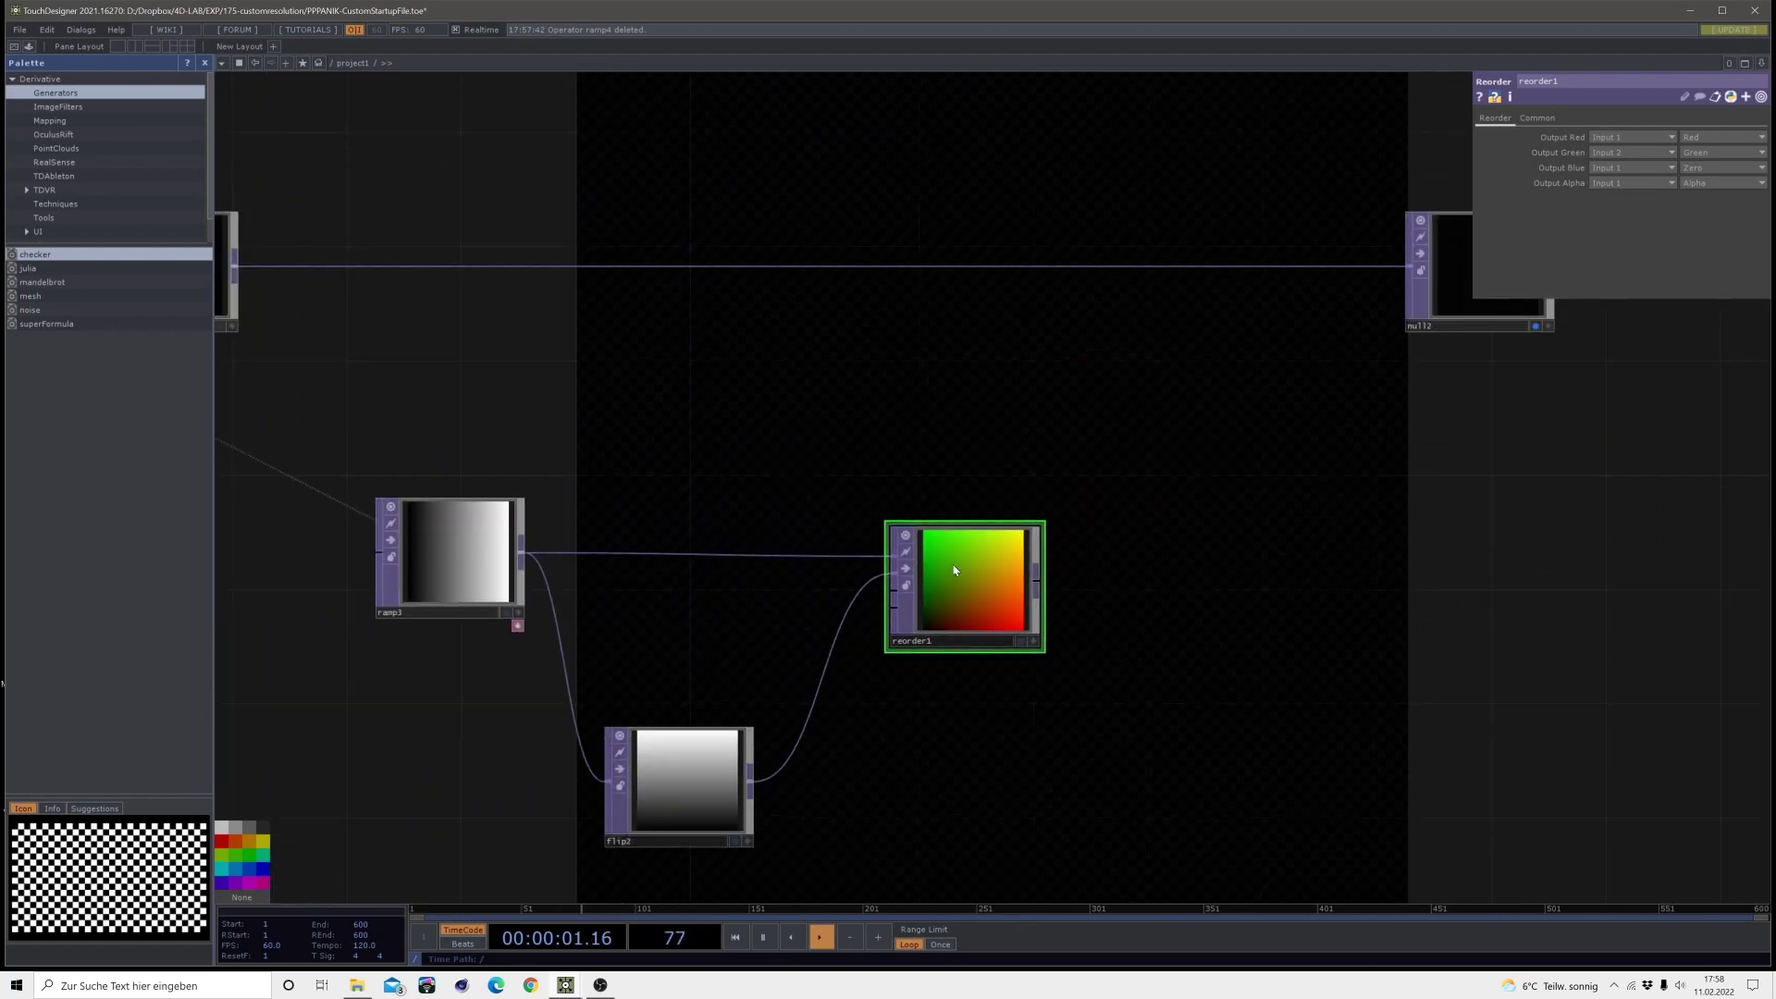
scroll(978, 544, down, 2)
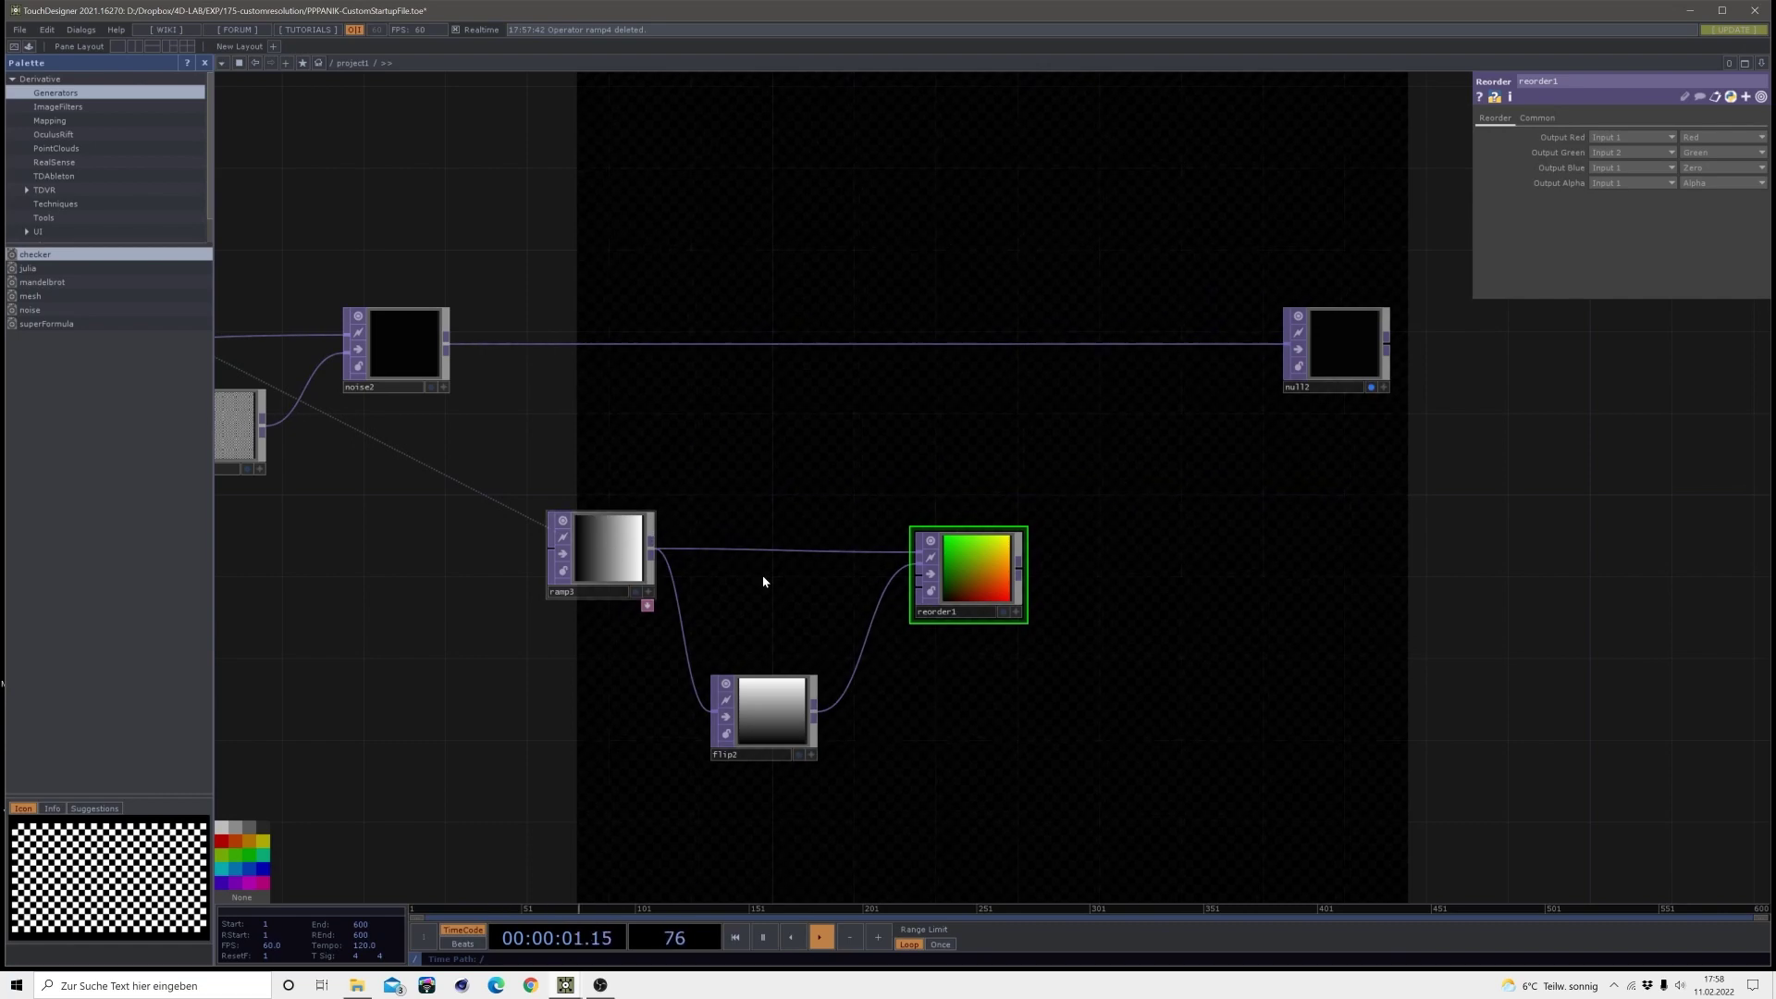
- Insert comp2 on the noise2–null2 wire and connect reorder1 as its second input
drag(1099, 728, 397, 617)
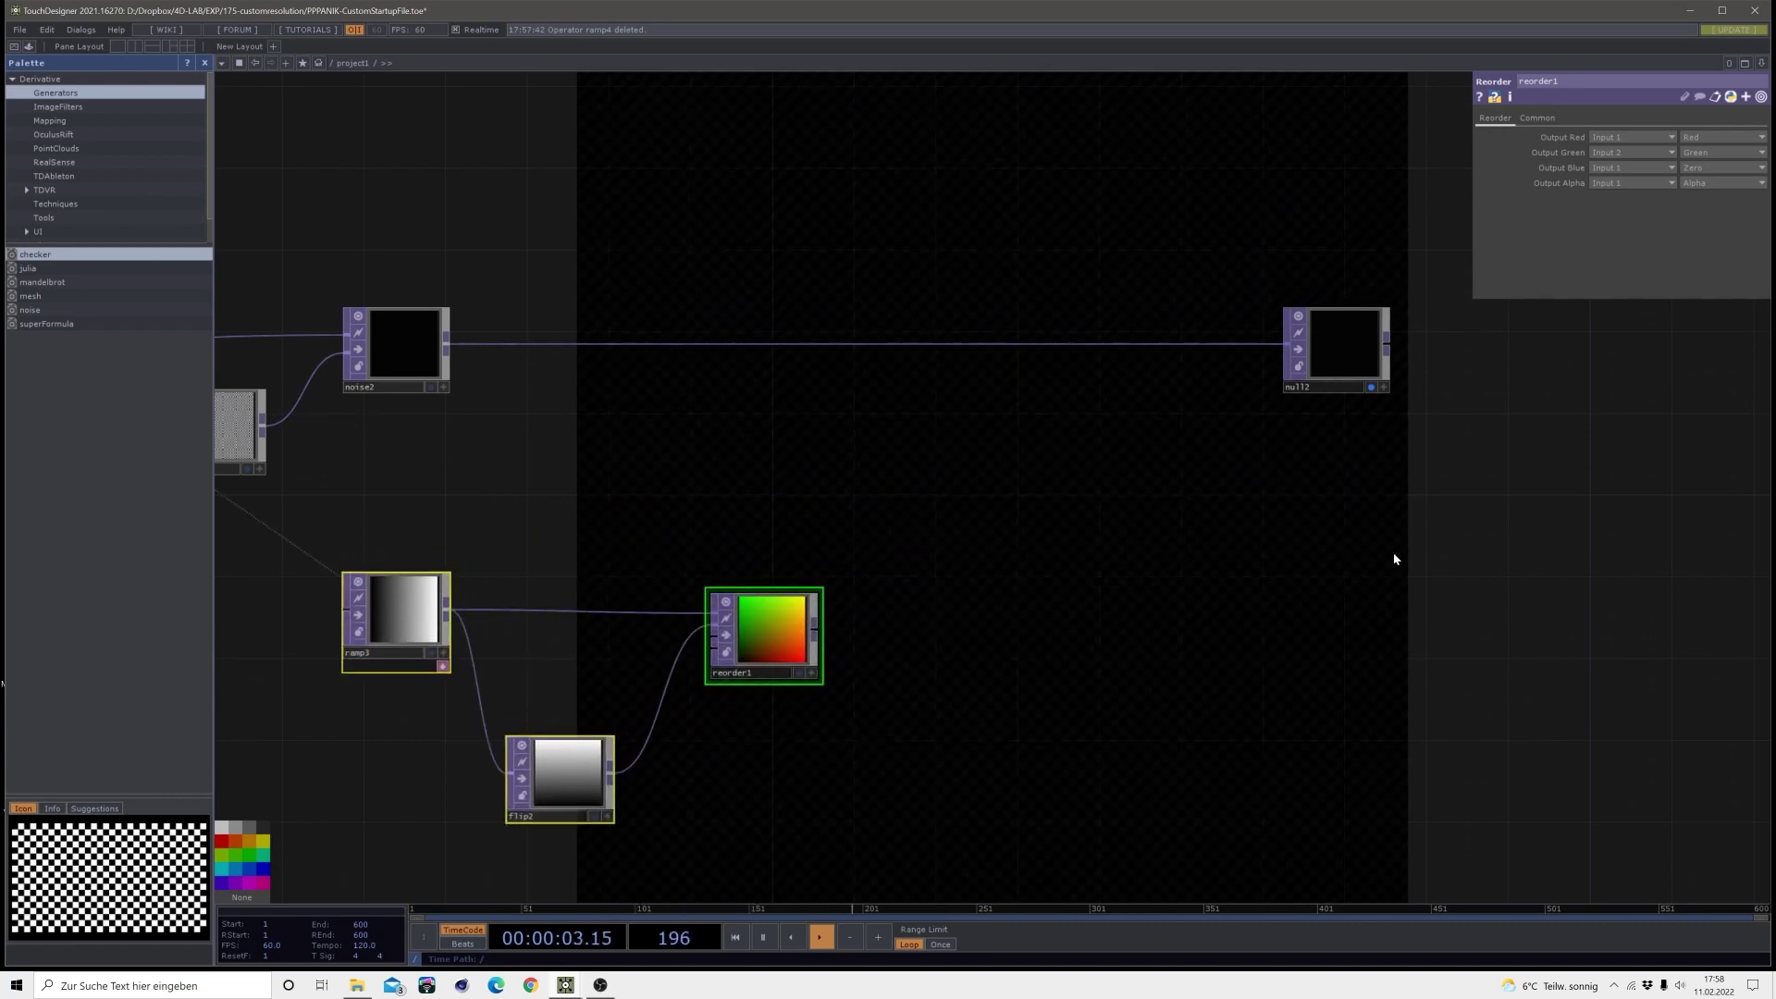
drag(405, 352, 772, 352)
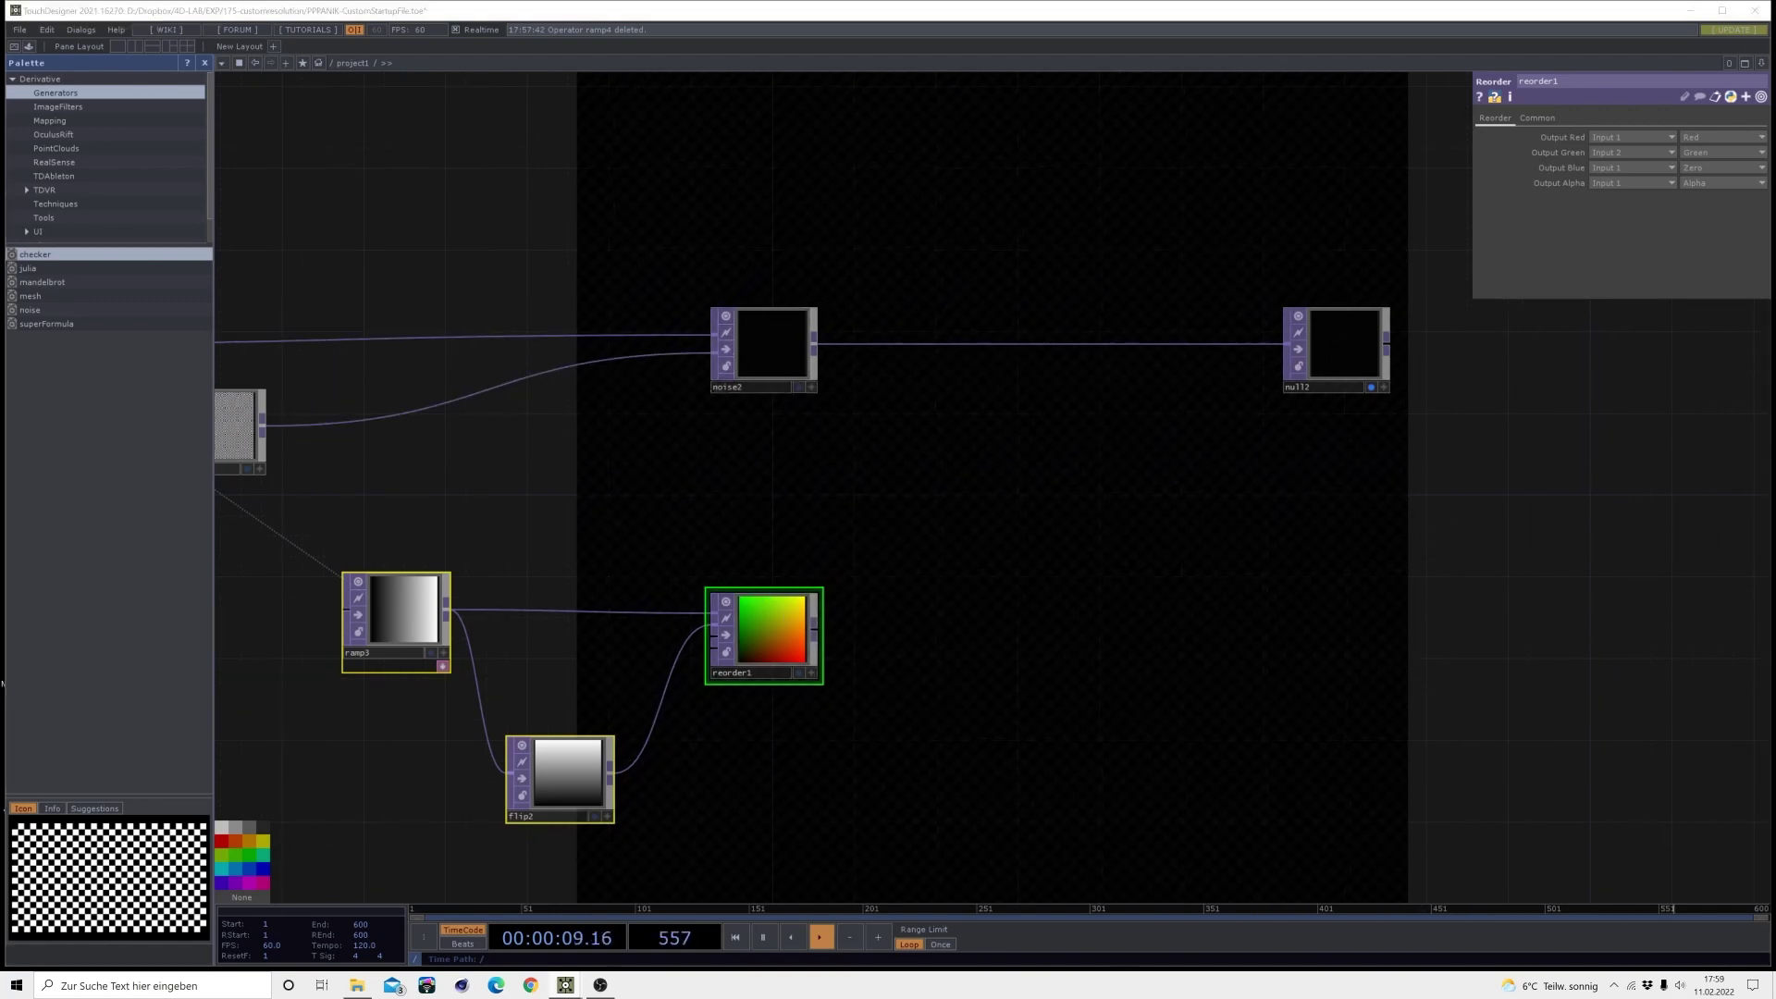
right_click(1001, 344)
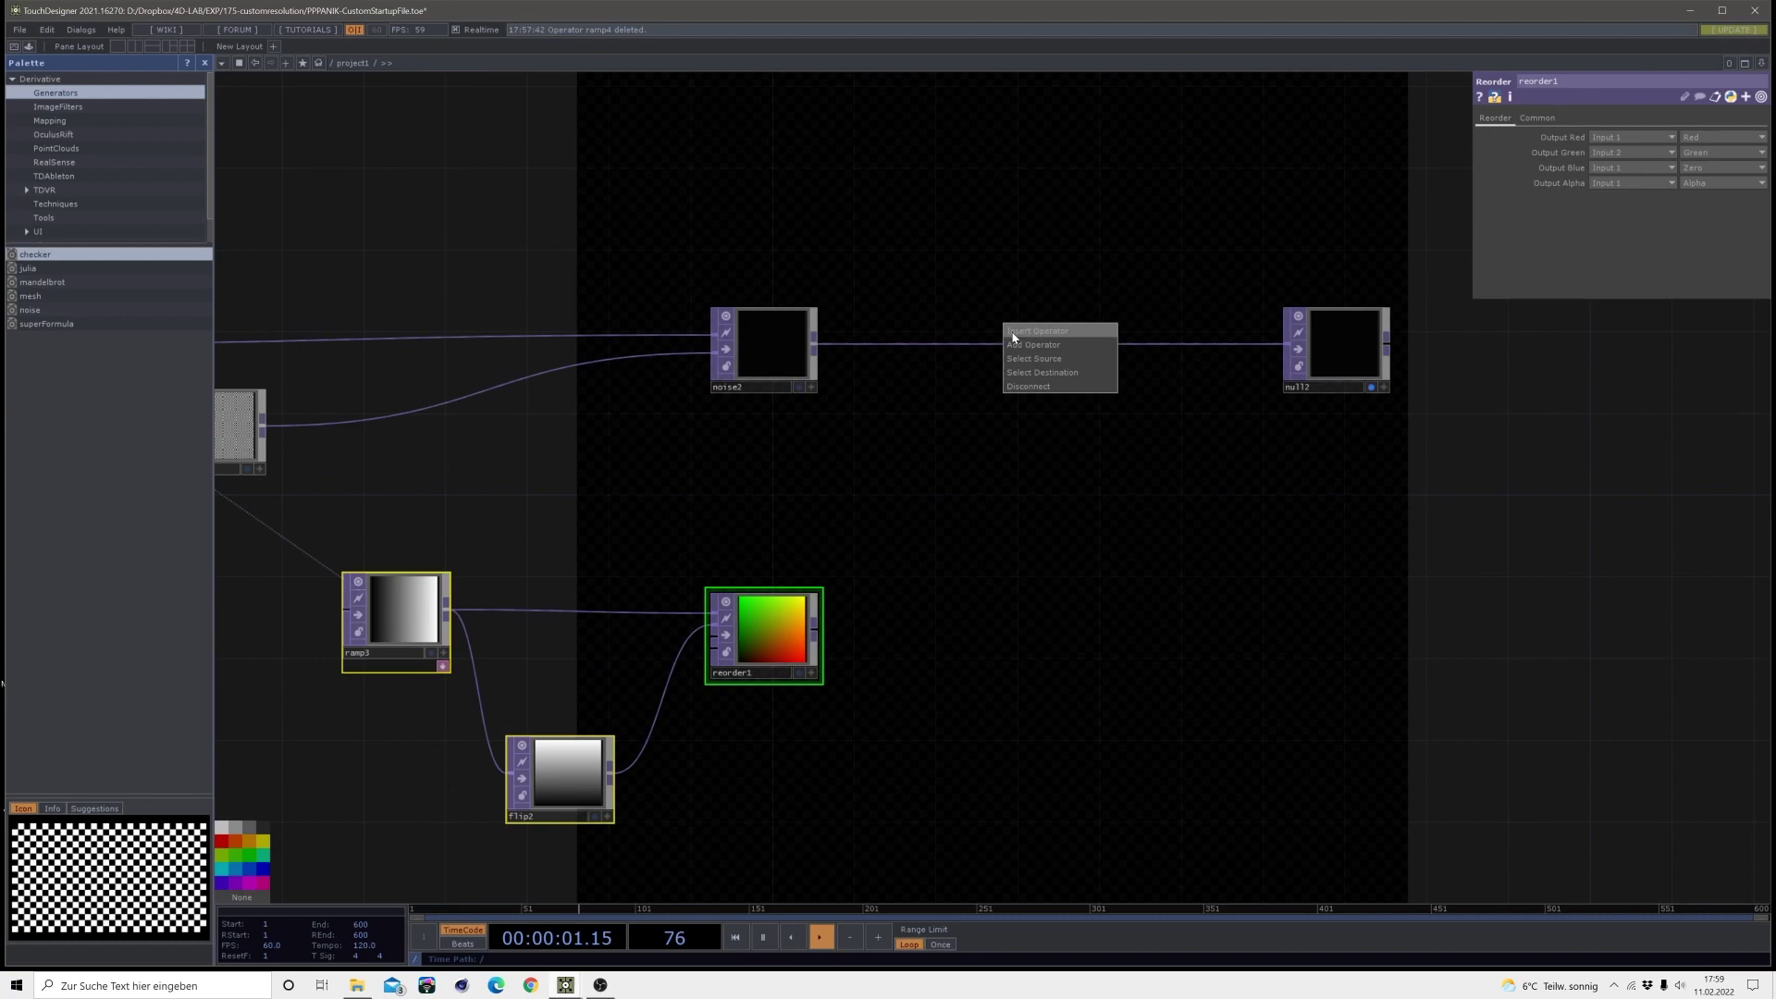
click(1036, 331)
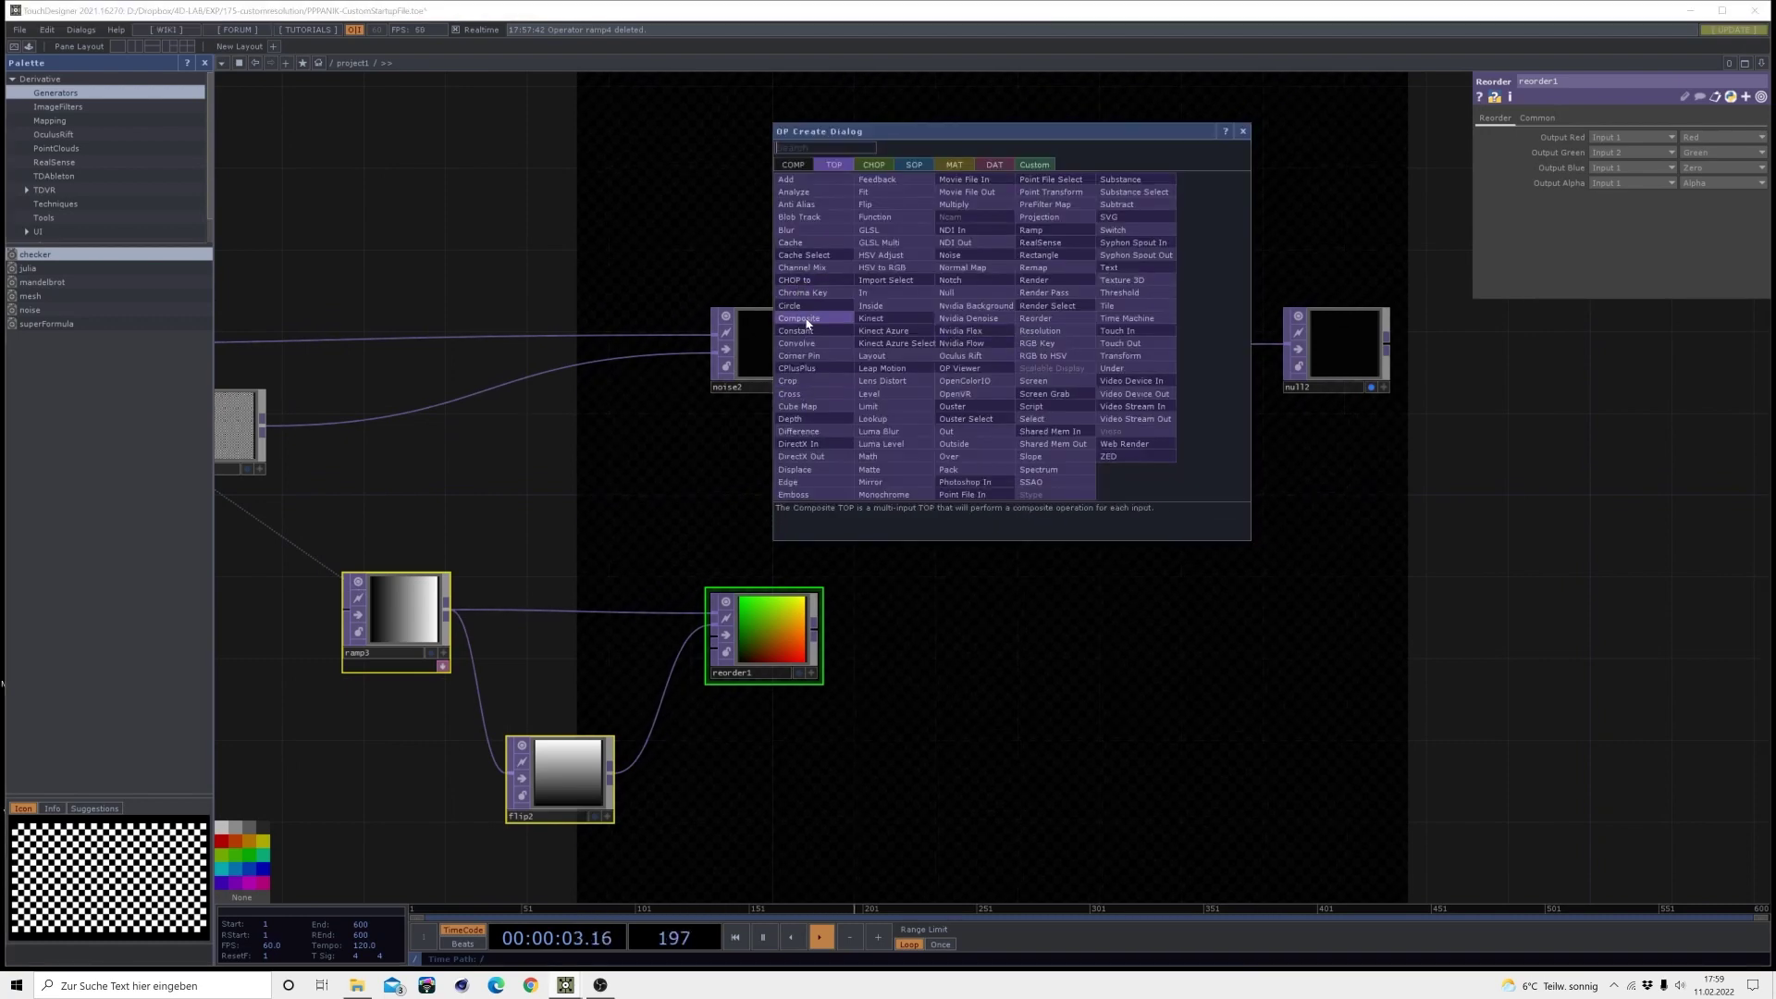
click(807, 322)
click(990, 352)
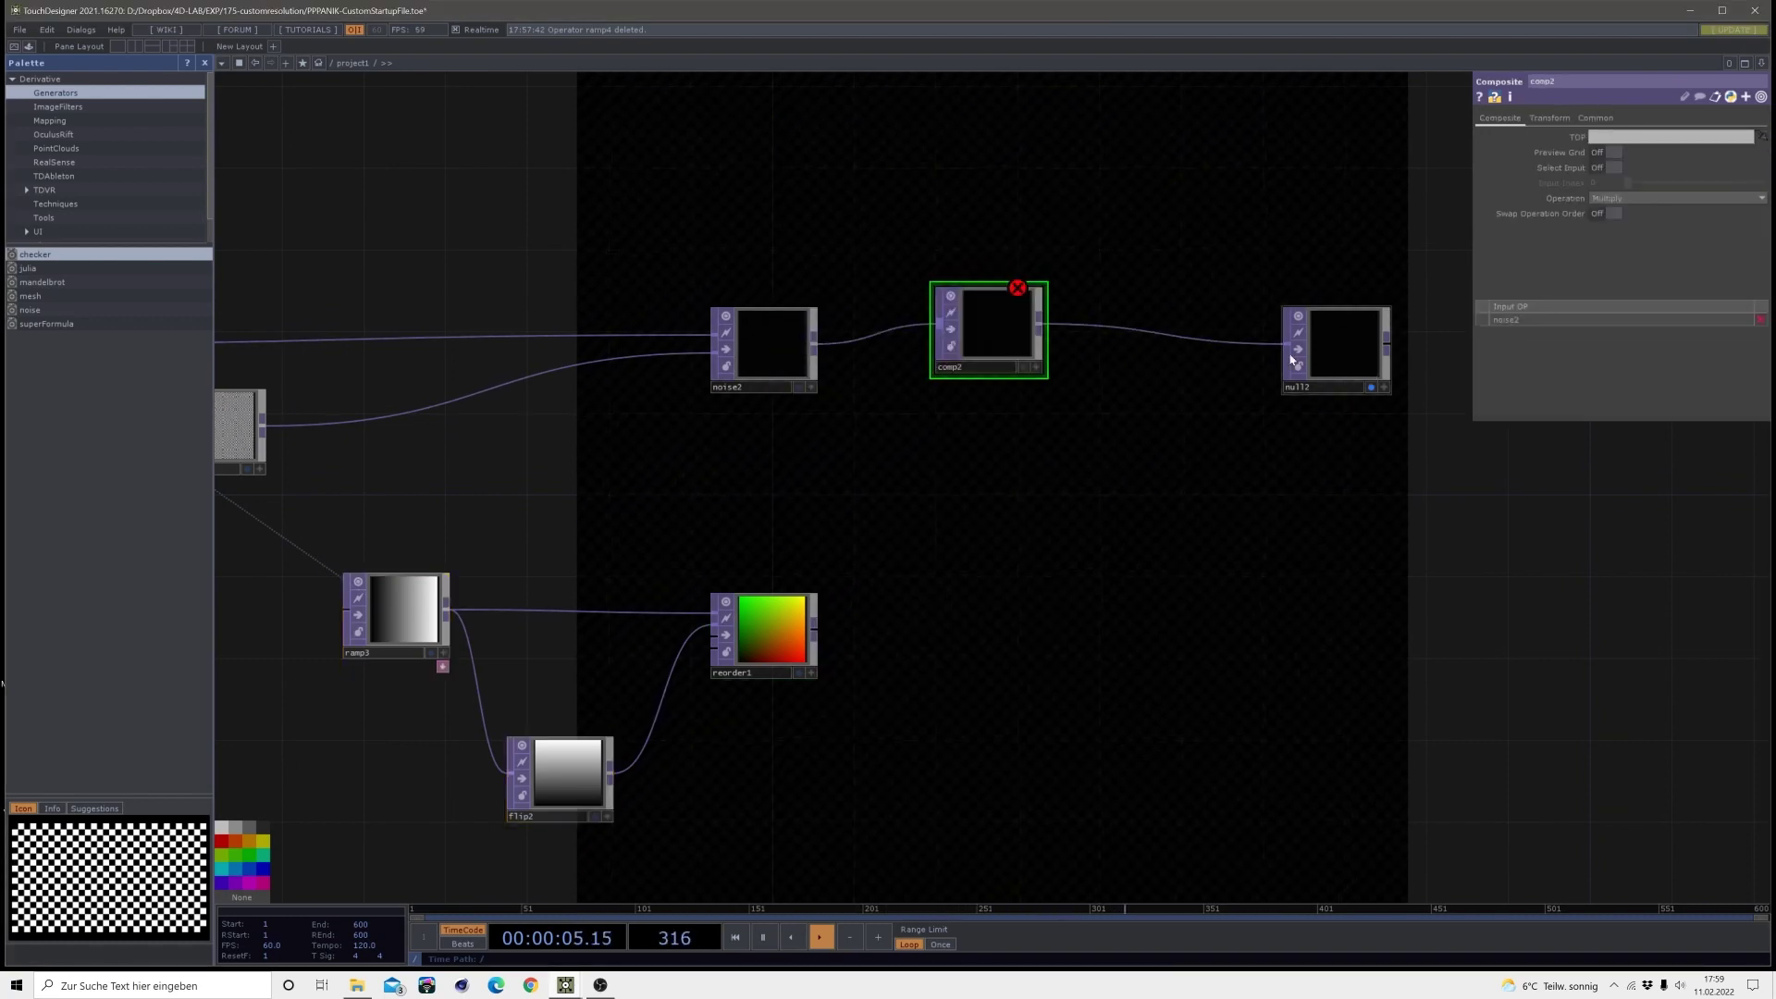
drag(818, 638, 937, 323)
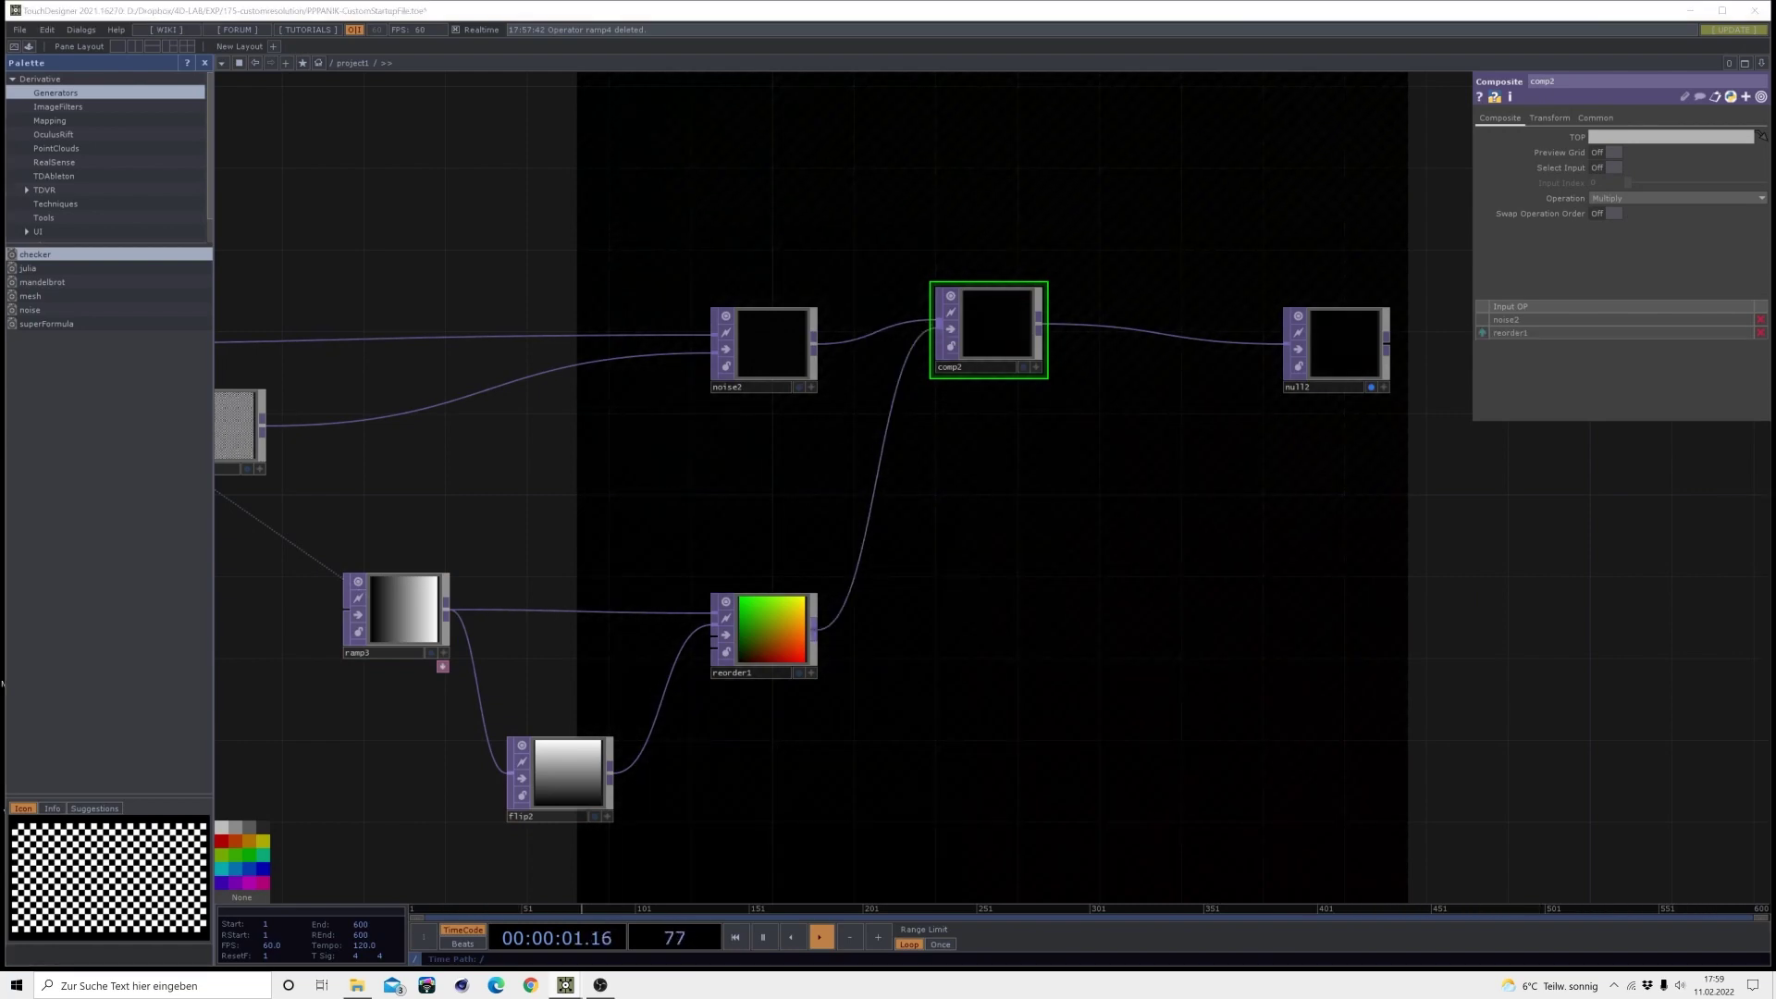
- Set comp2's operation to Difference and line it up with its neighbours
click(1607, 200)
click(1611, 324)
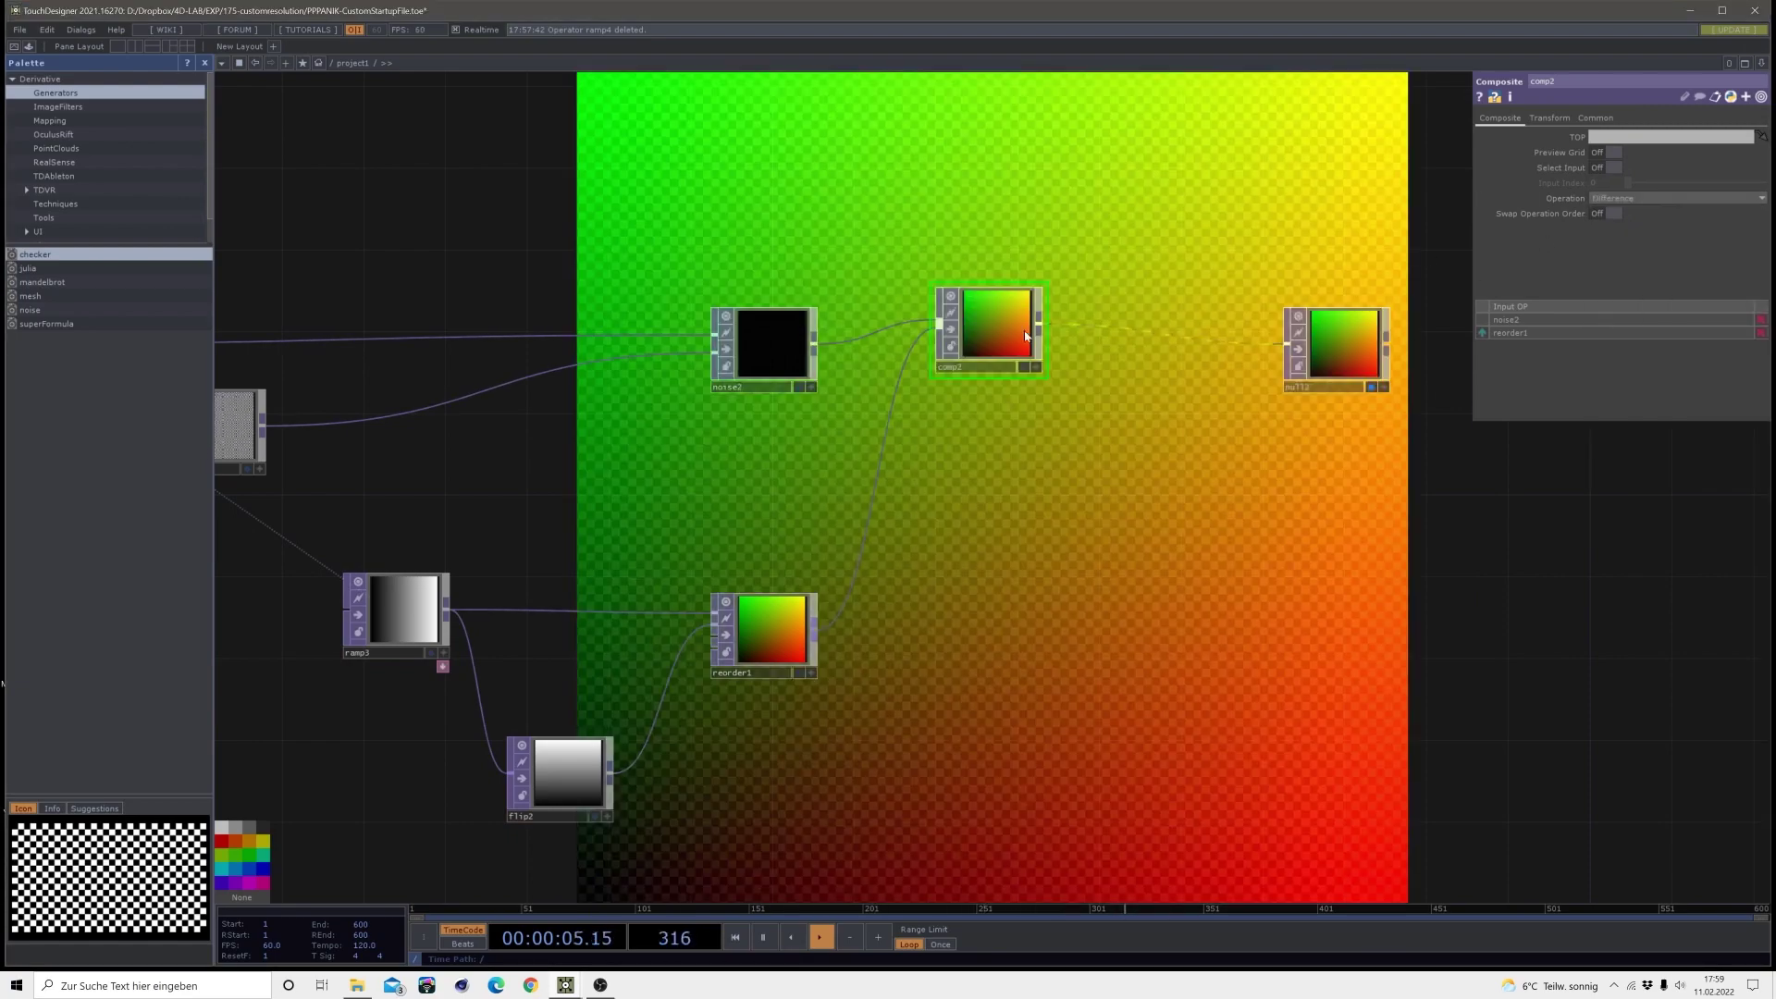
drag(998, 331, 999, 352)
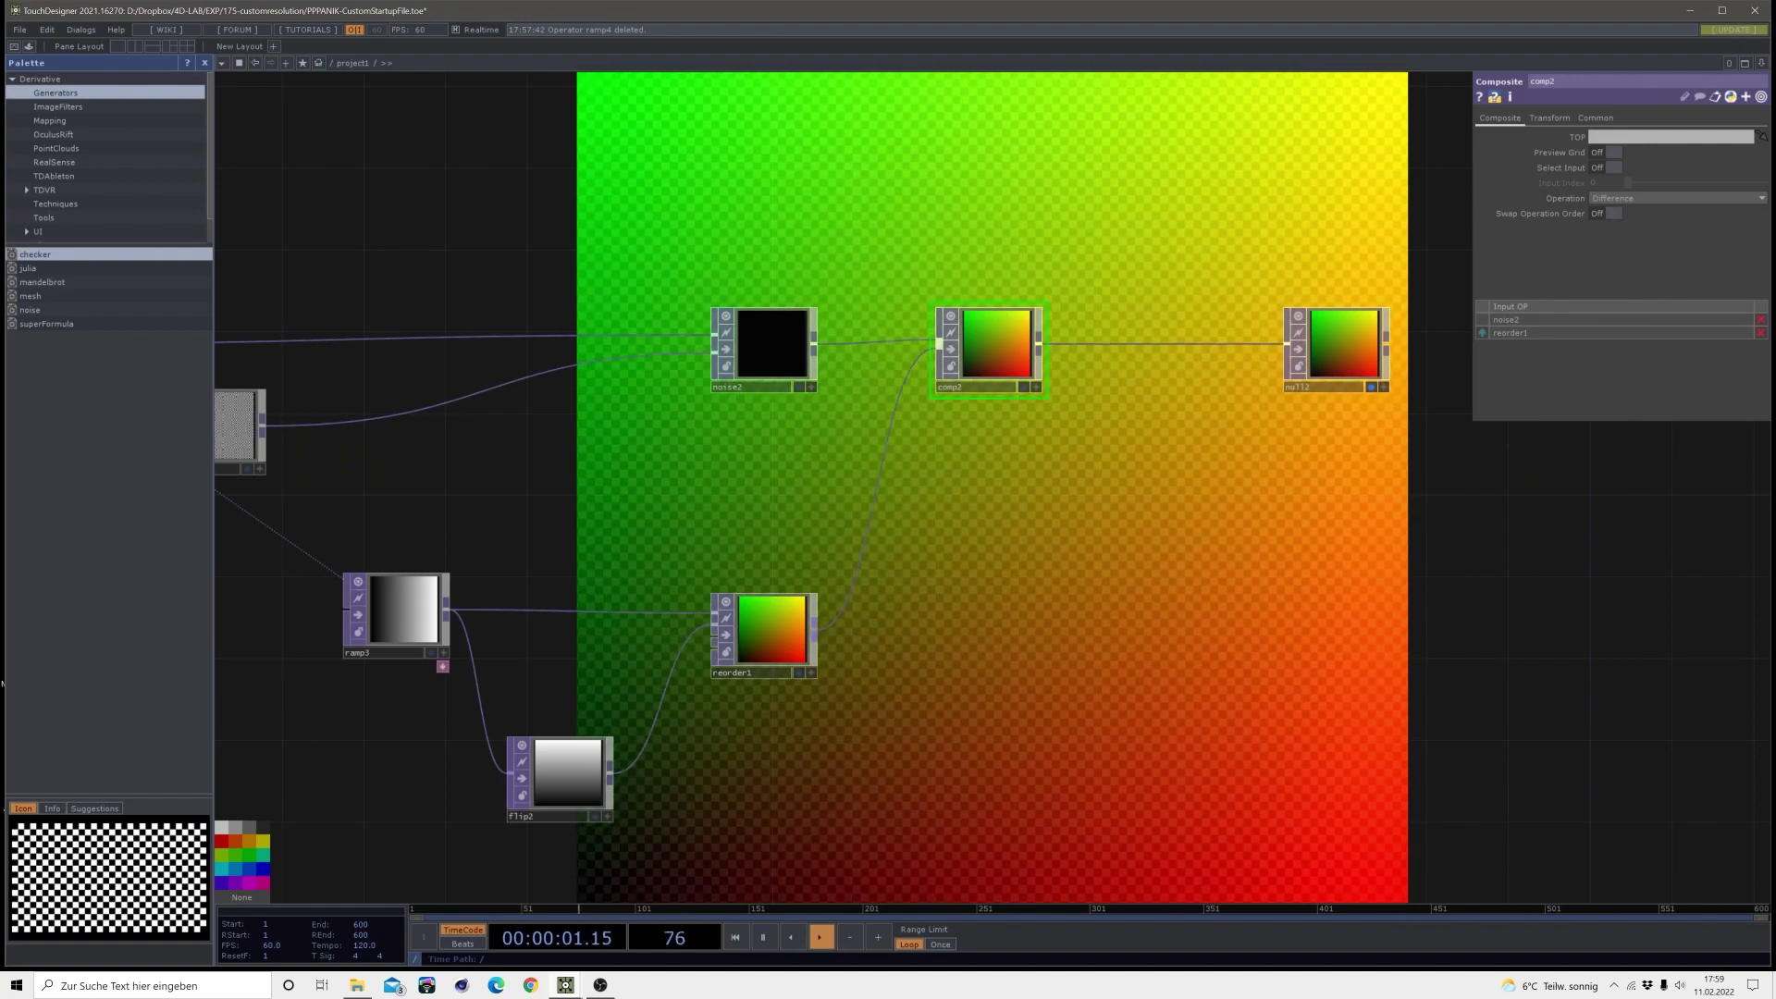
scroll(1251, 444, down, 4)
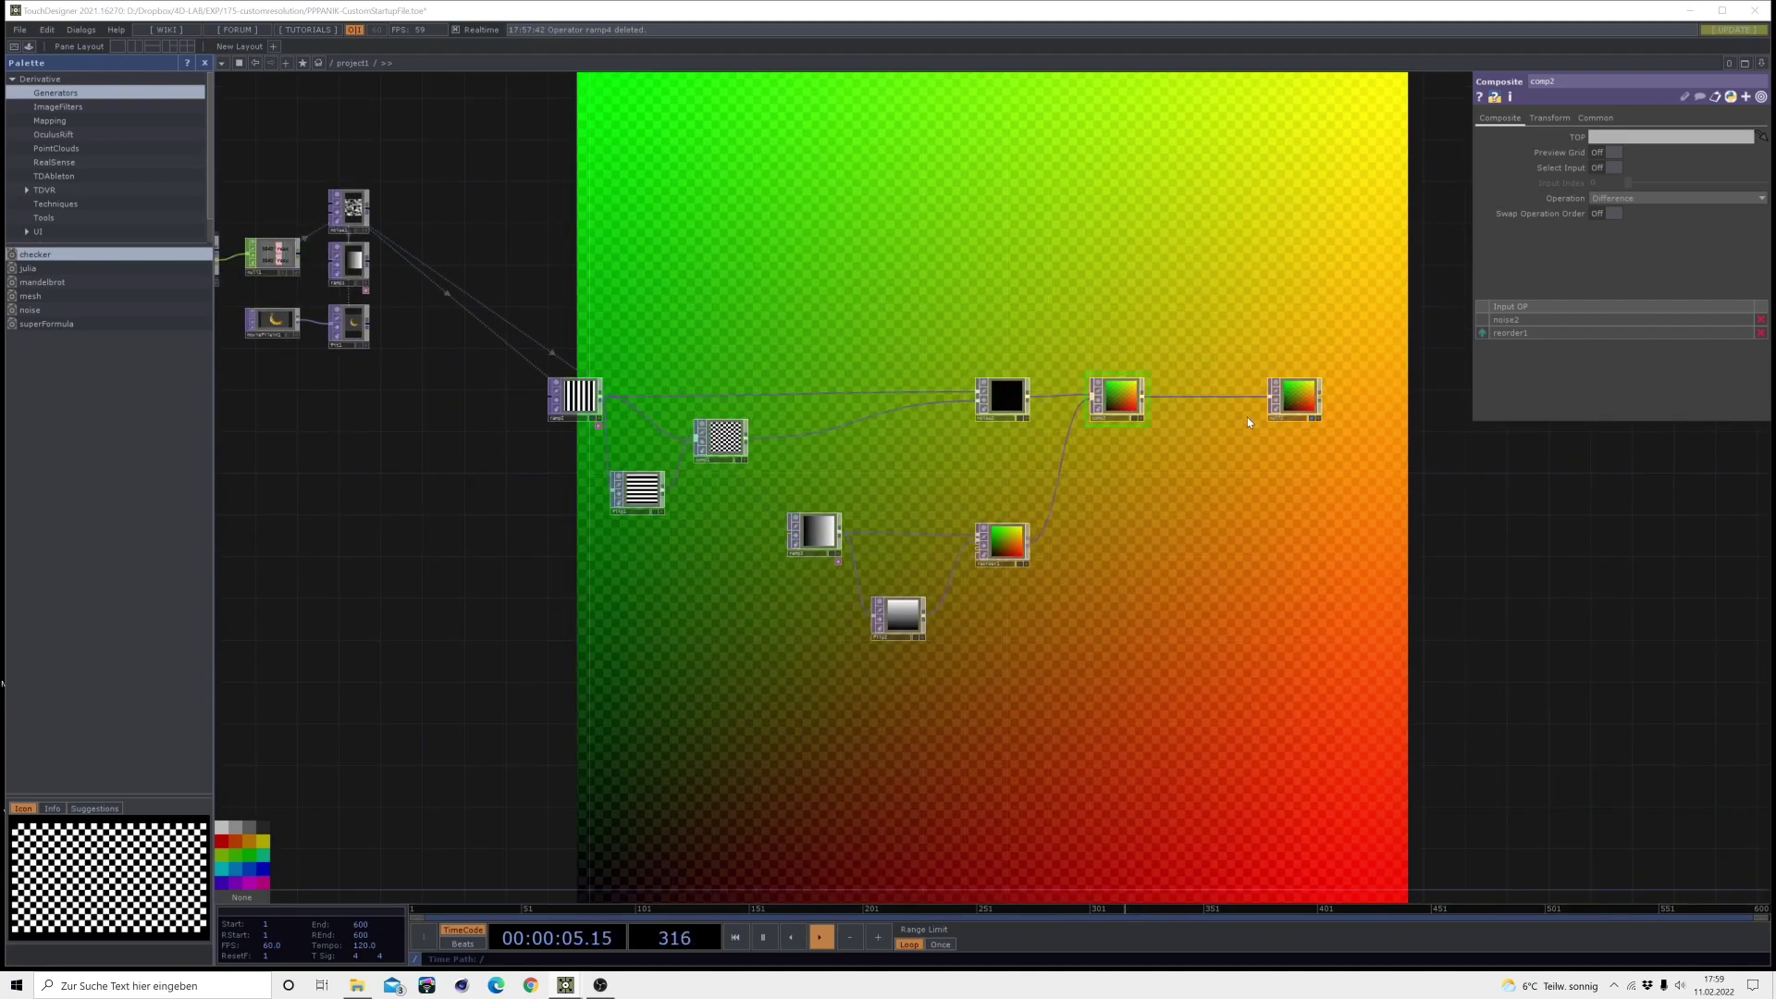
- Move null2 further right of comp2 to make room for another node
drag(1295, 397, 1449, 398)
drag(1310, 523, 953, 605)
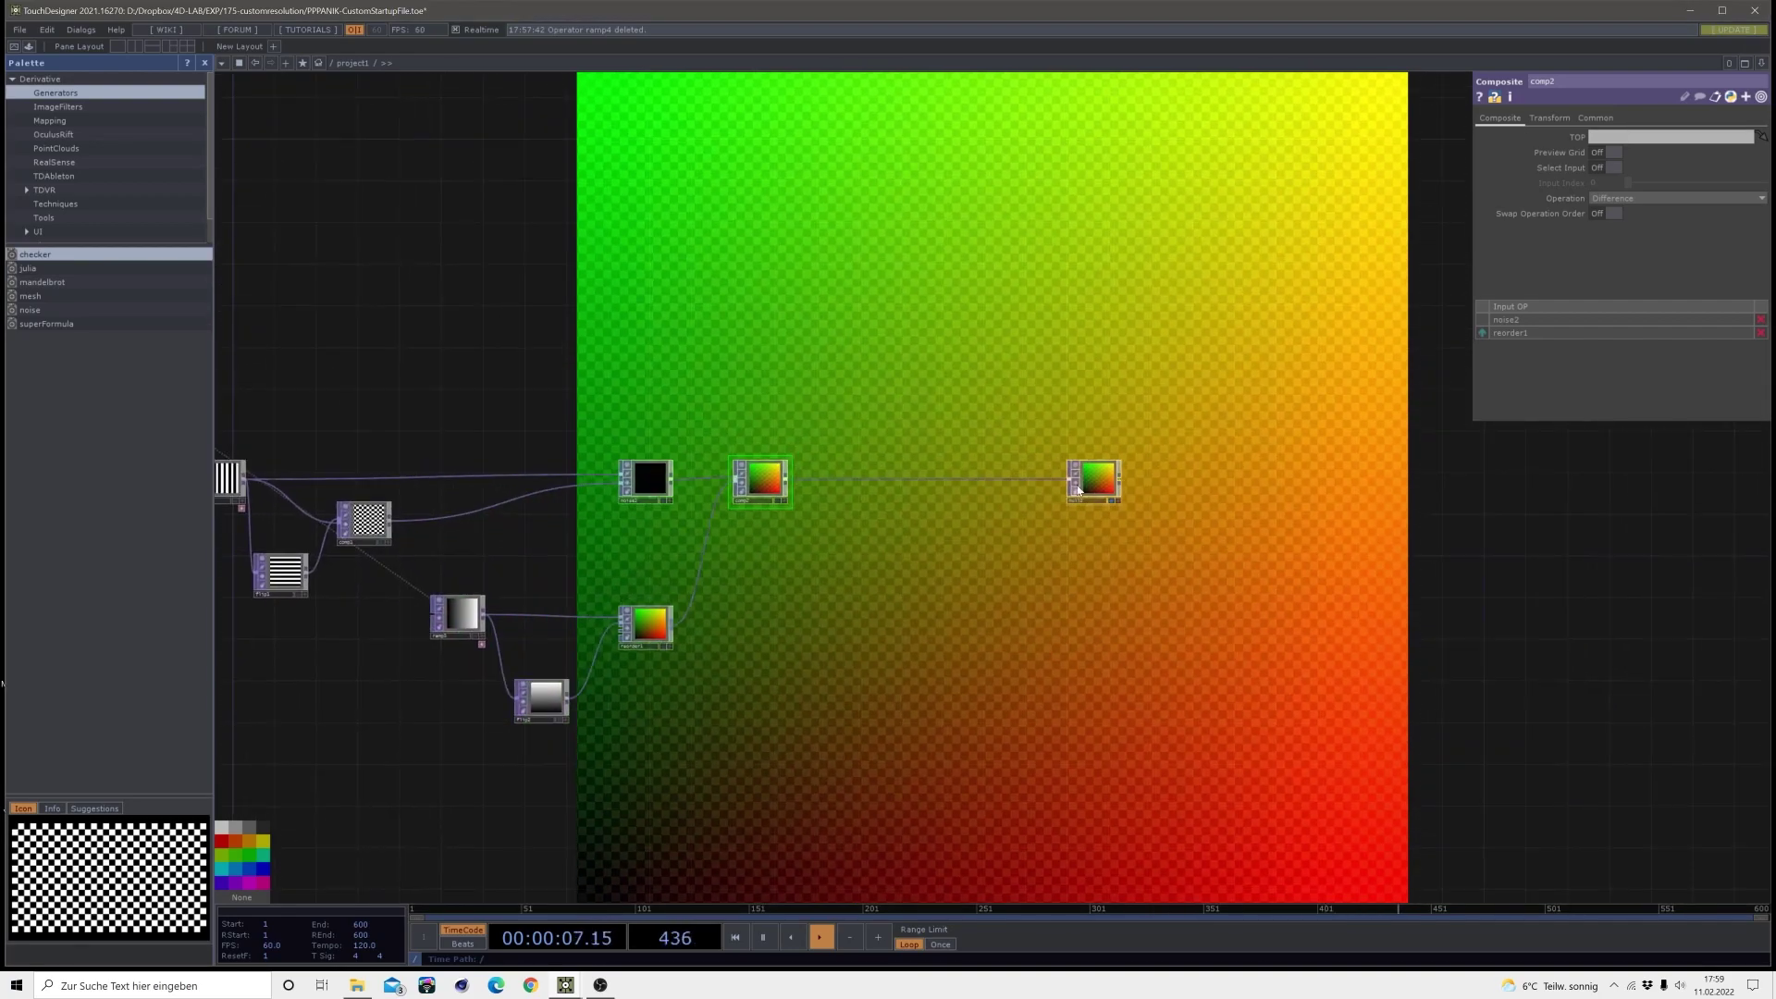
drag(1082, 479, 1300, 484)
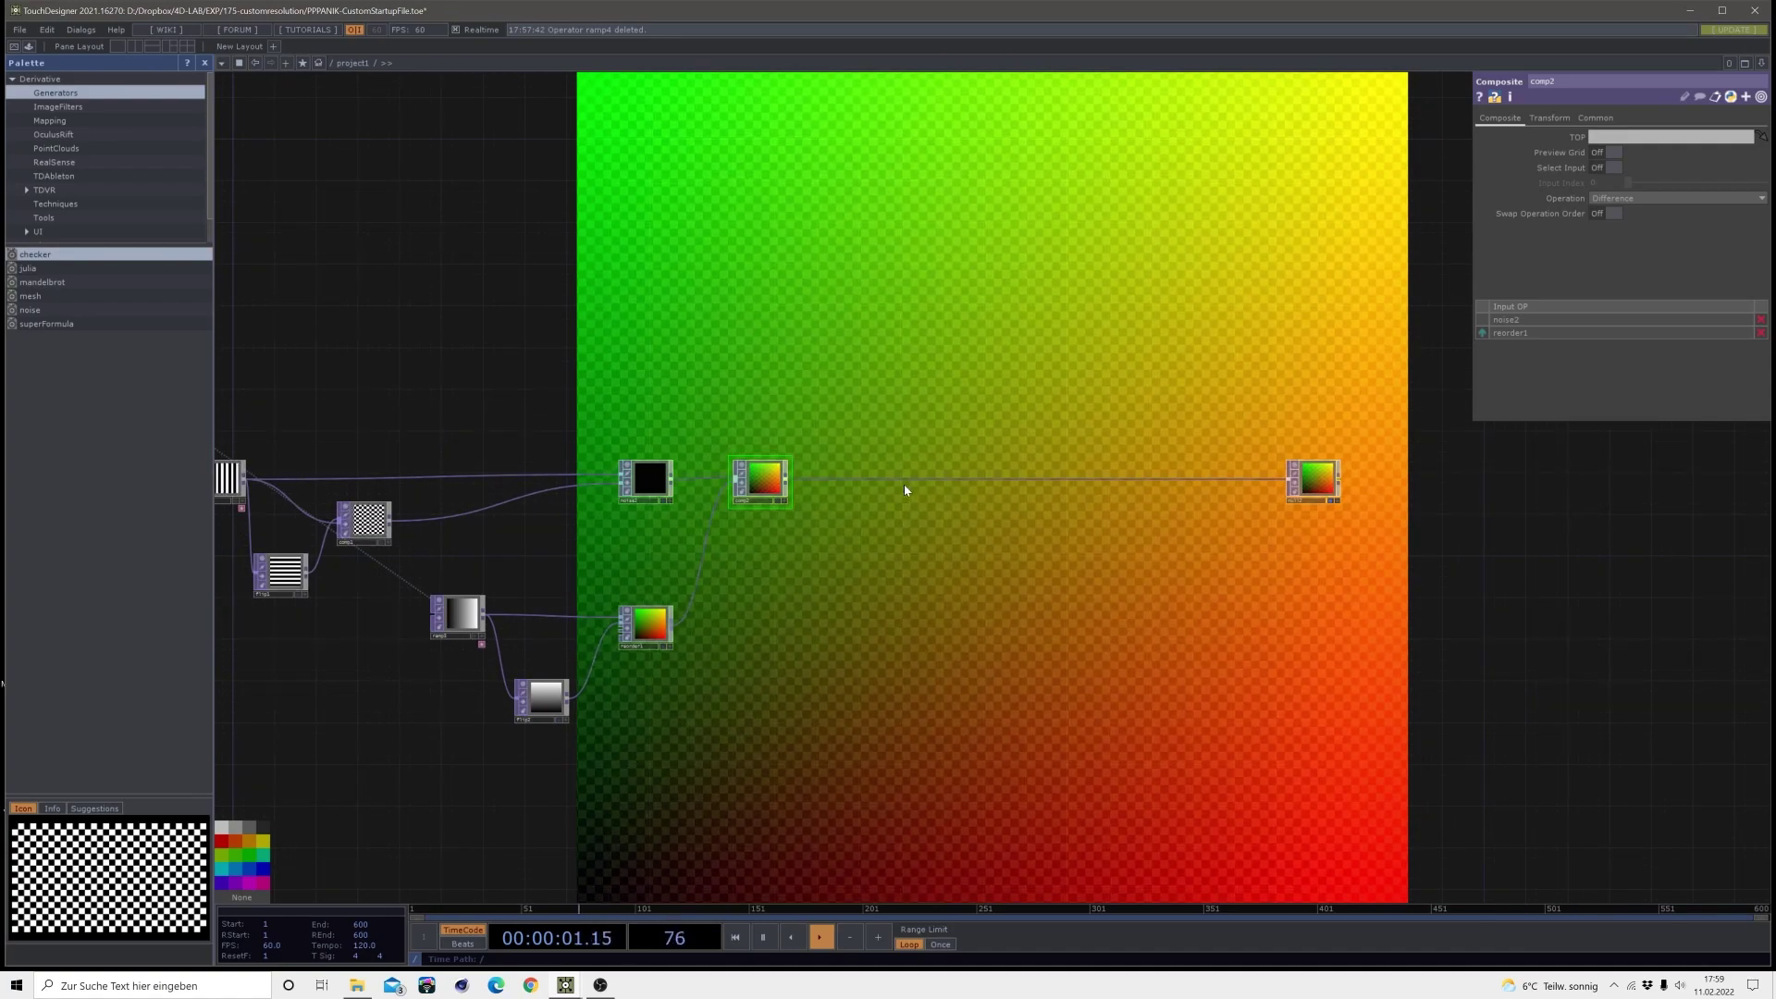
scroll(903, 485, up, 3)
scroll(835, 519, up, 2)
scroll(835, 519, up, 1)
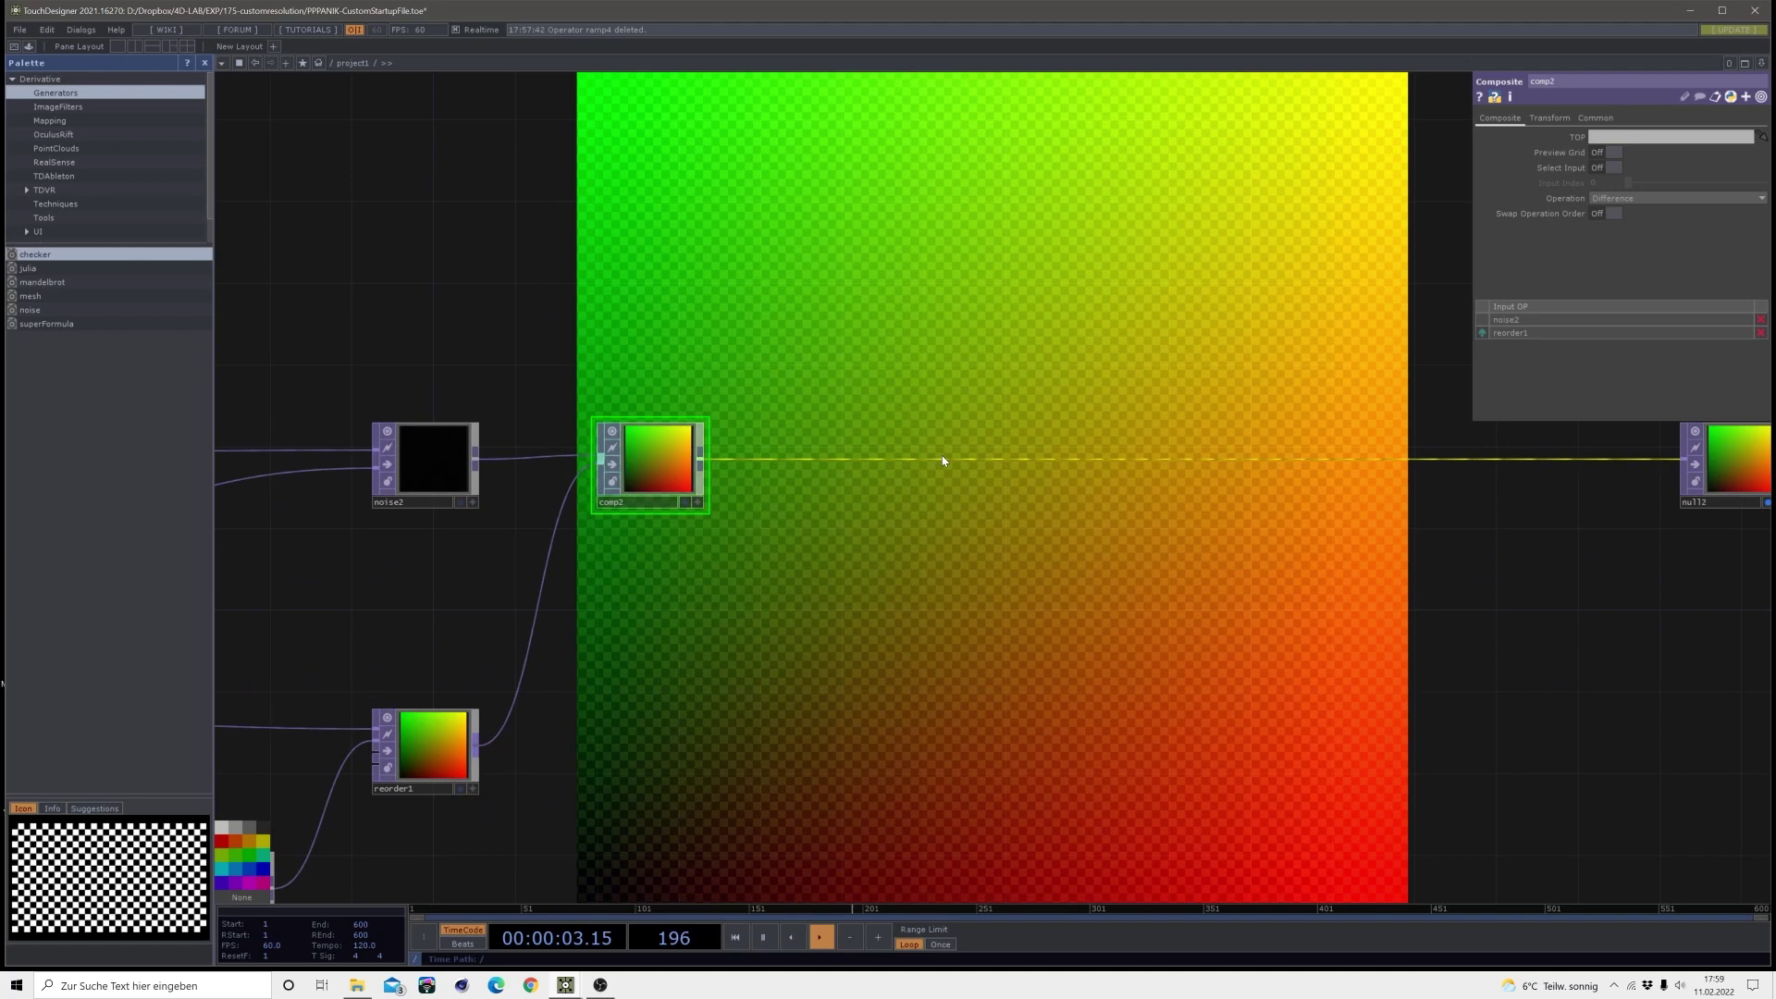
- Insert comp3 on the comp2–null2 wire with its operation set to Over
right_click(1006, 463)
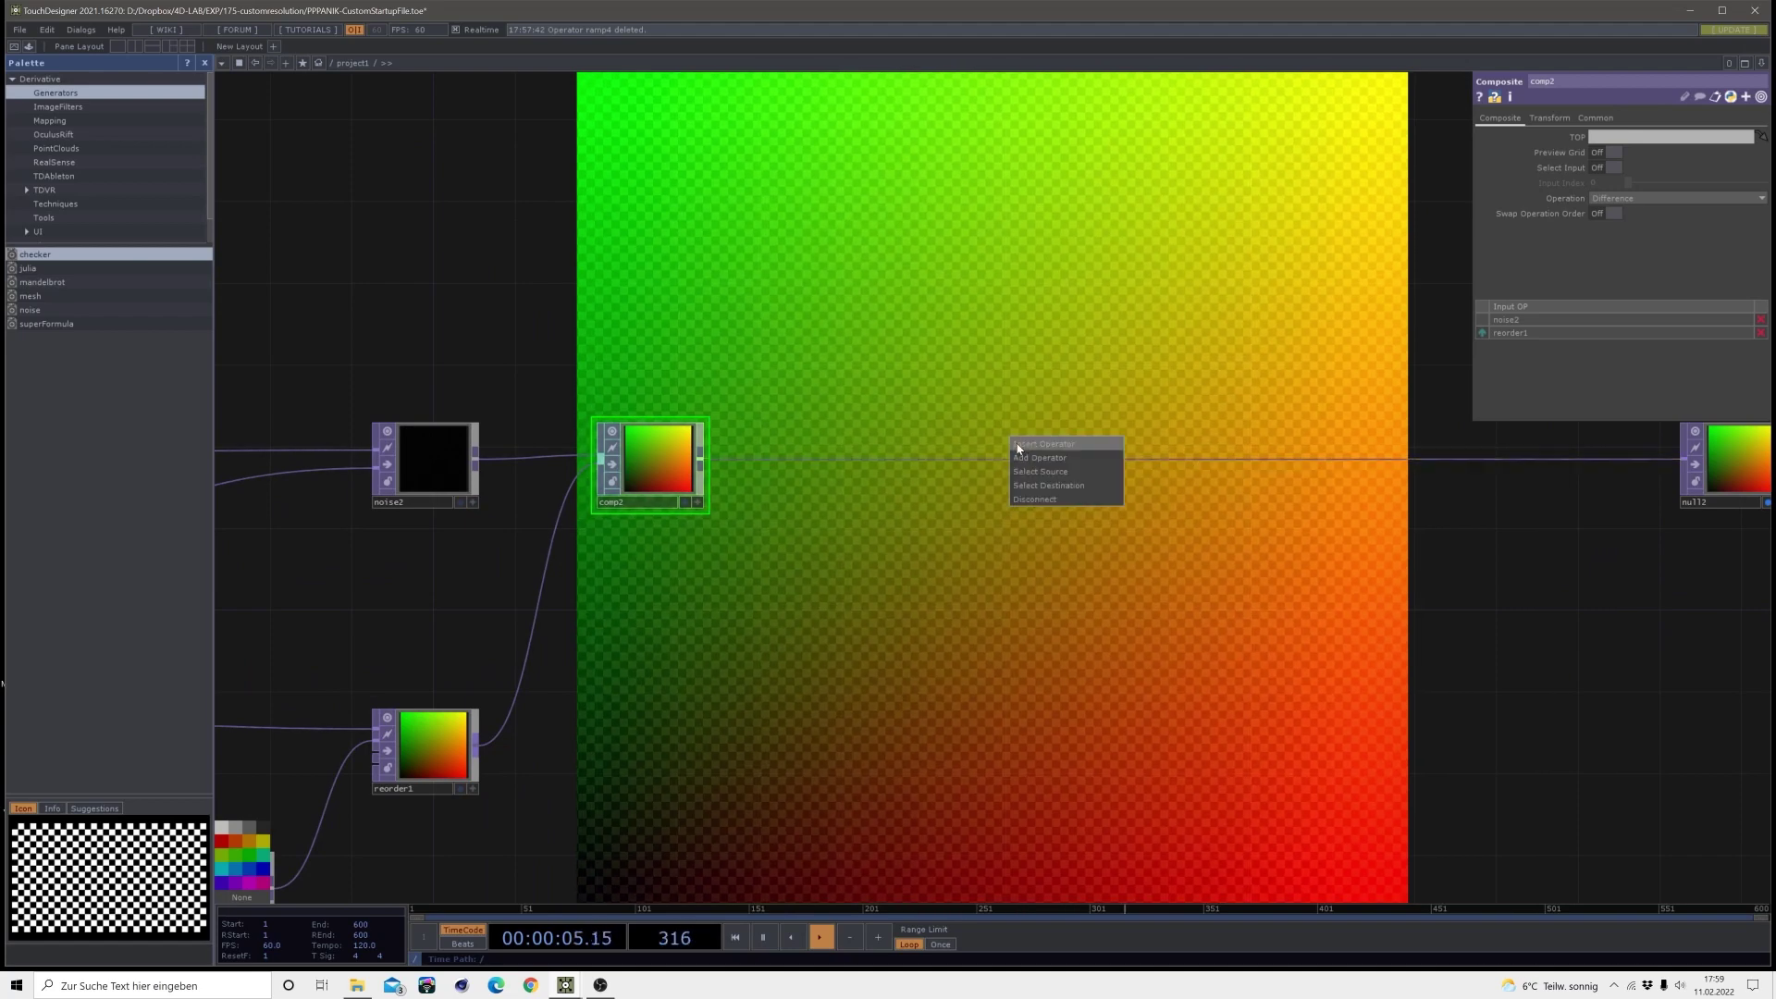
click(1007, 446)
click(1072, 453)
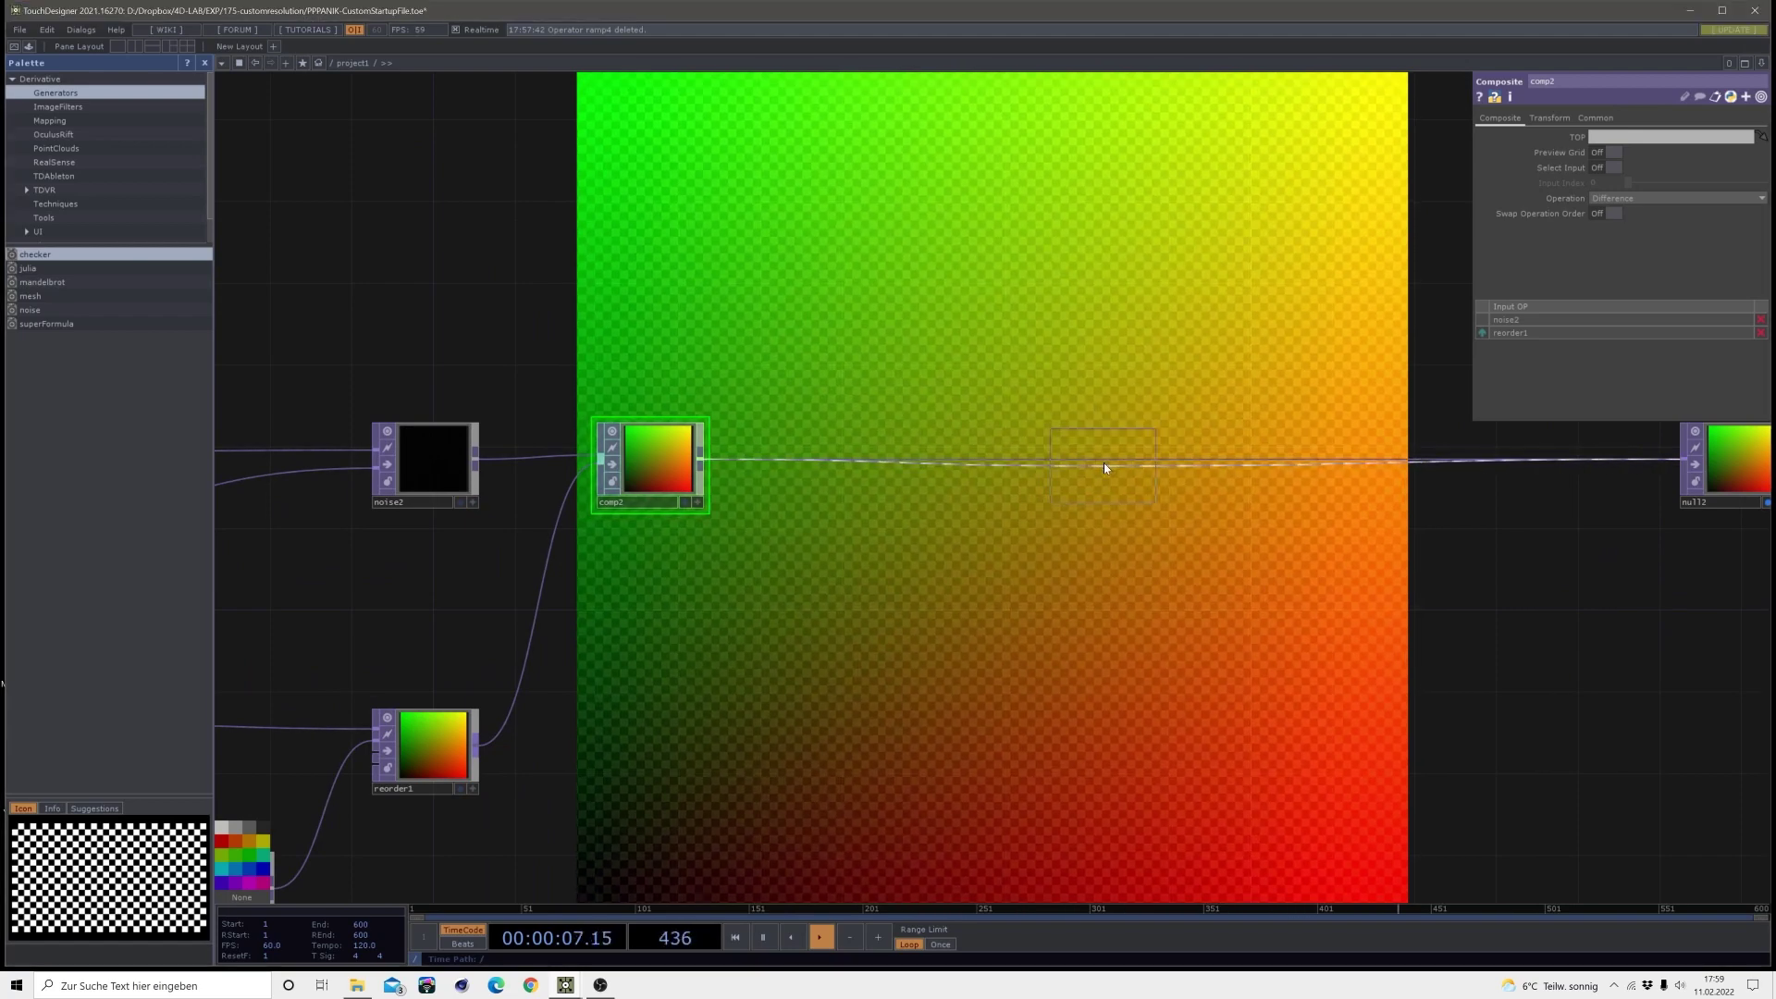
click(1117, 449)
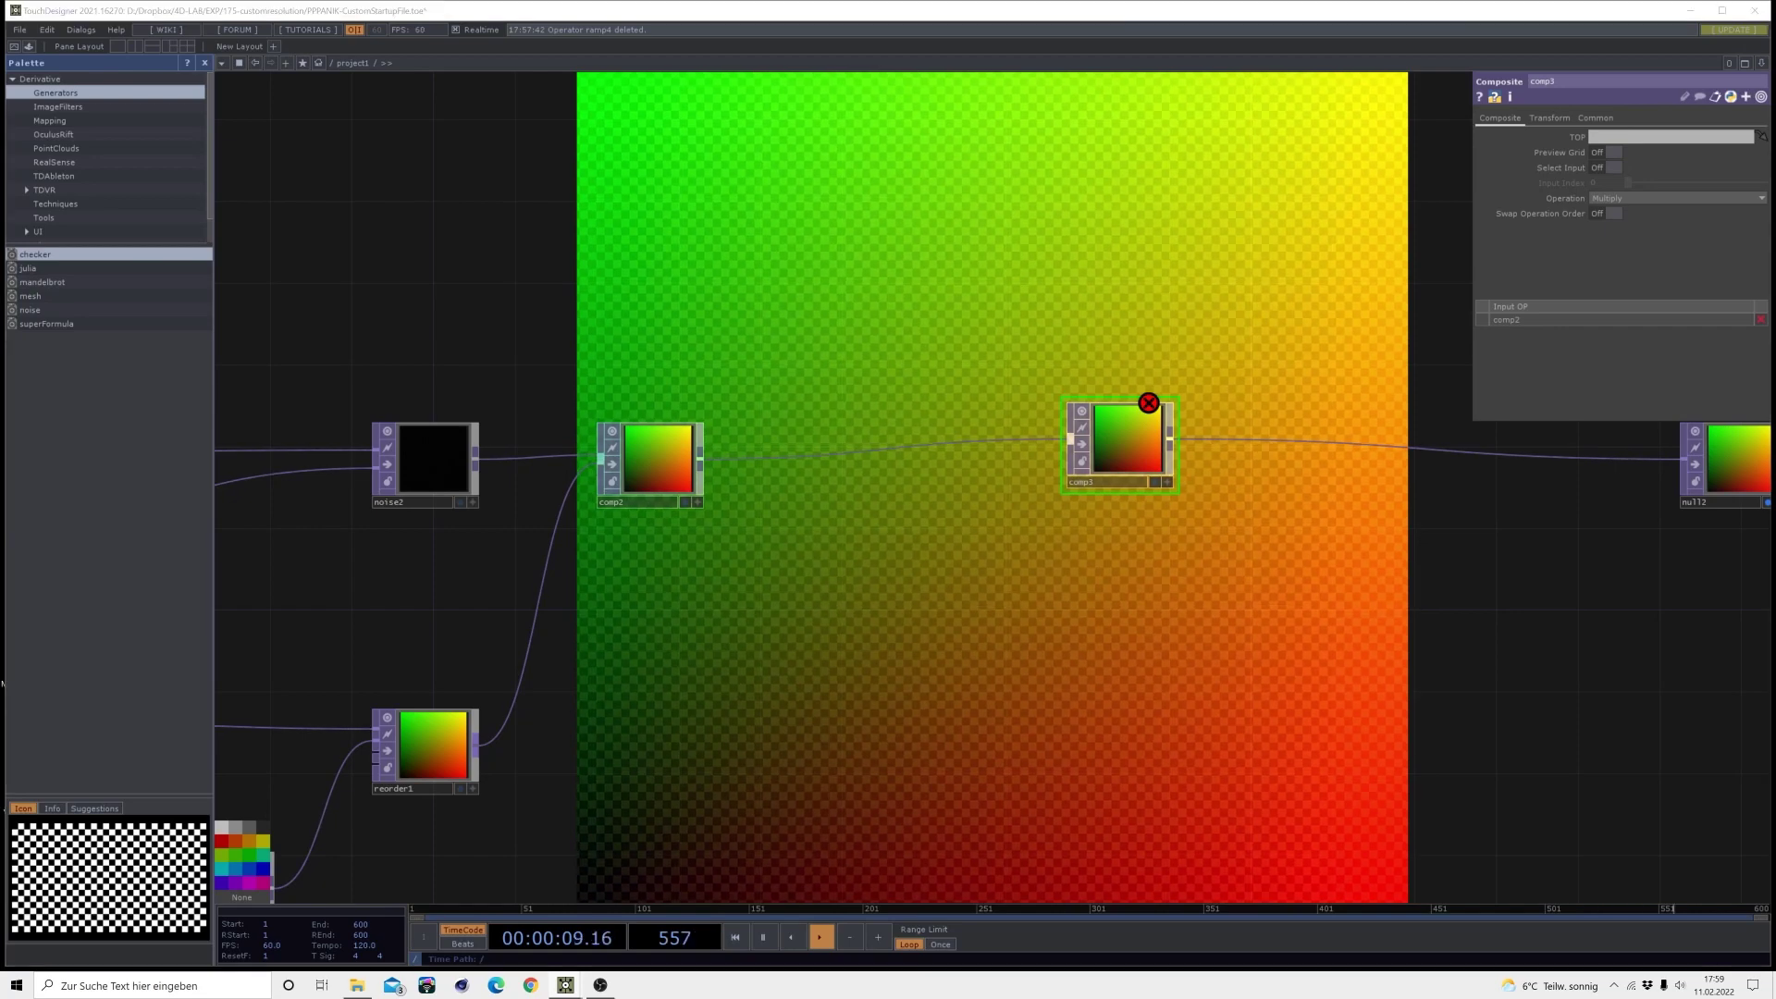
click(1722, 198)
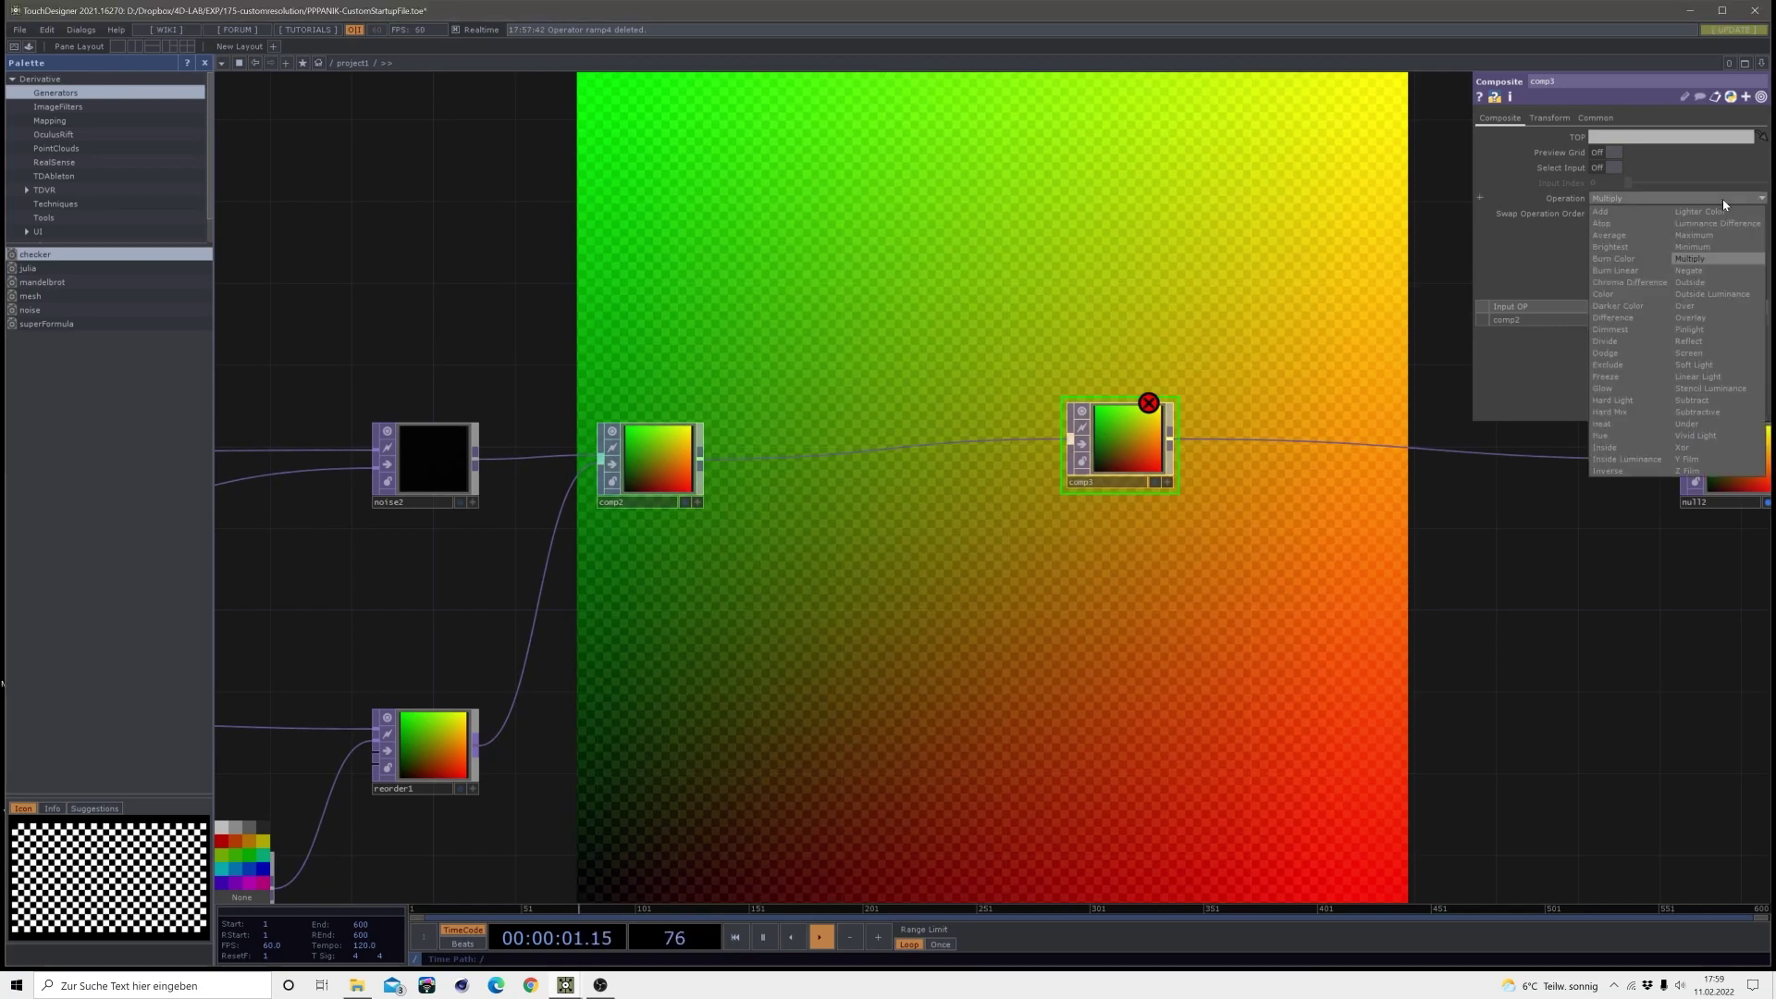
click(1718, 286)
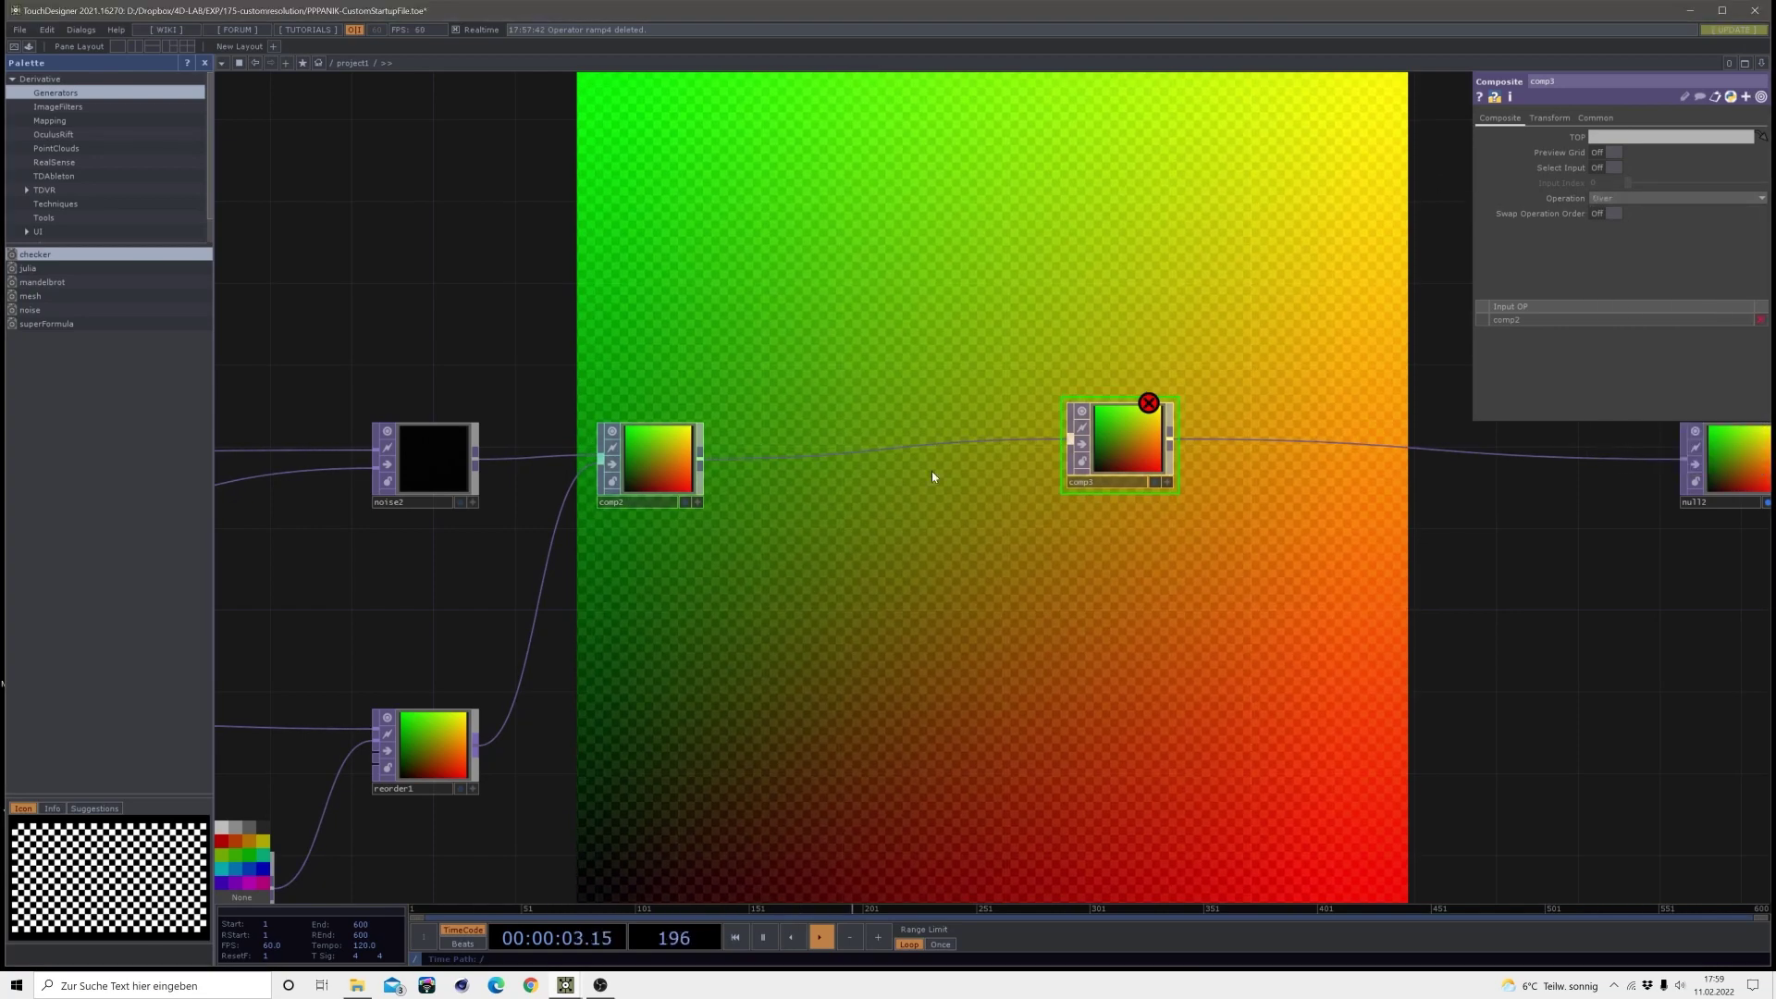
drag(1156, 440, 1158, 460)
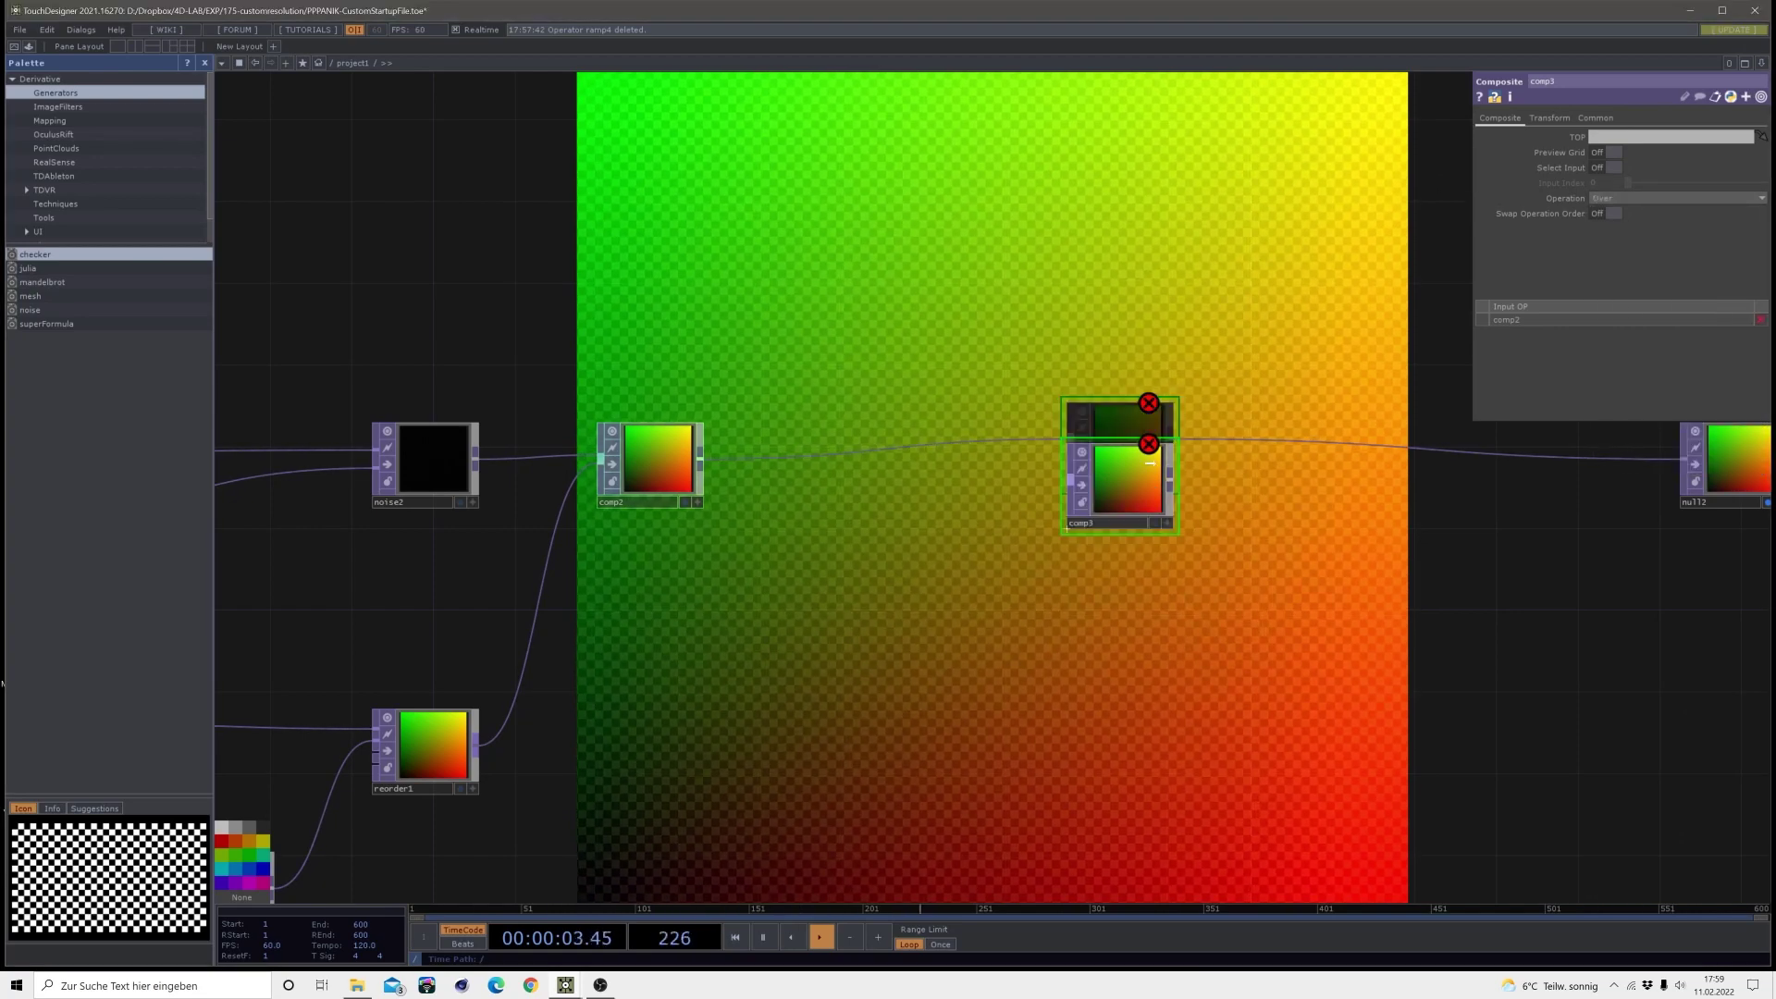
- Insert a Feedback operator, feedback1, on the wire between comp2 and comp3
right_click(867, 460)
click(875, 447)
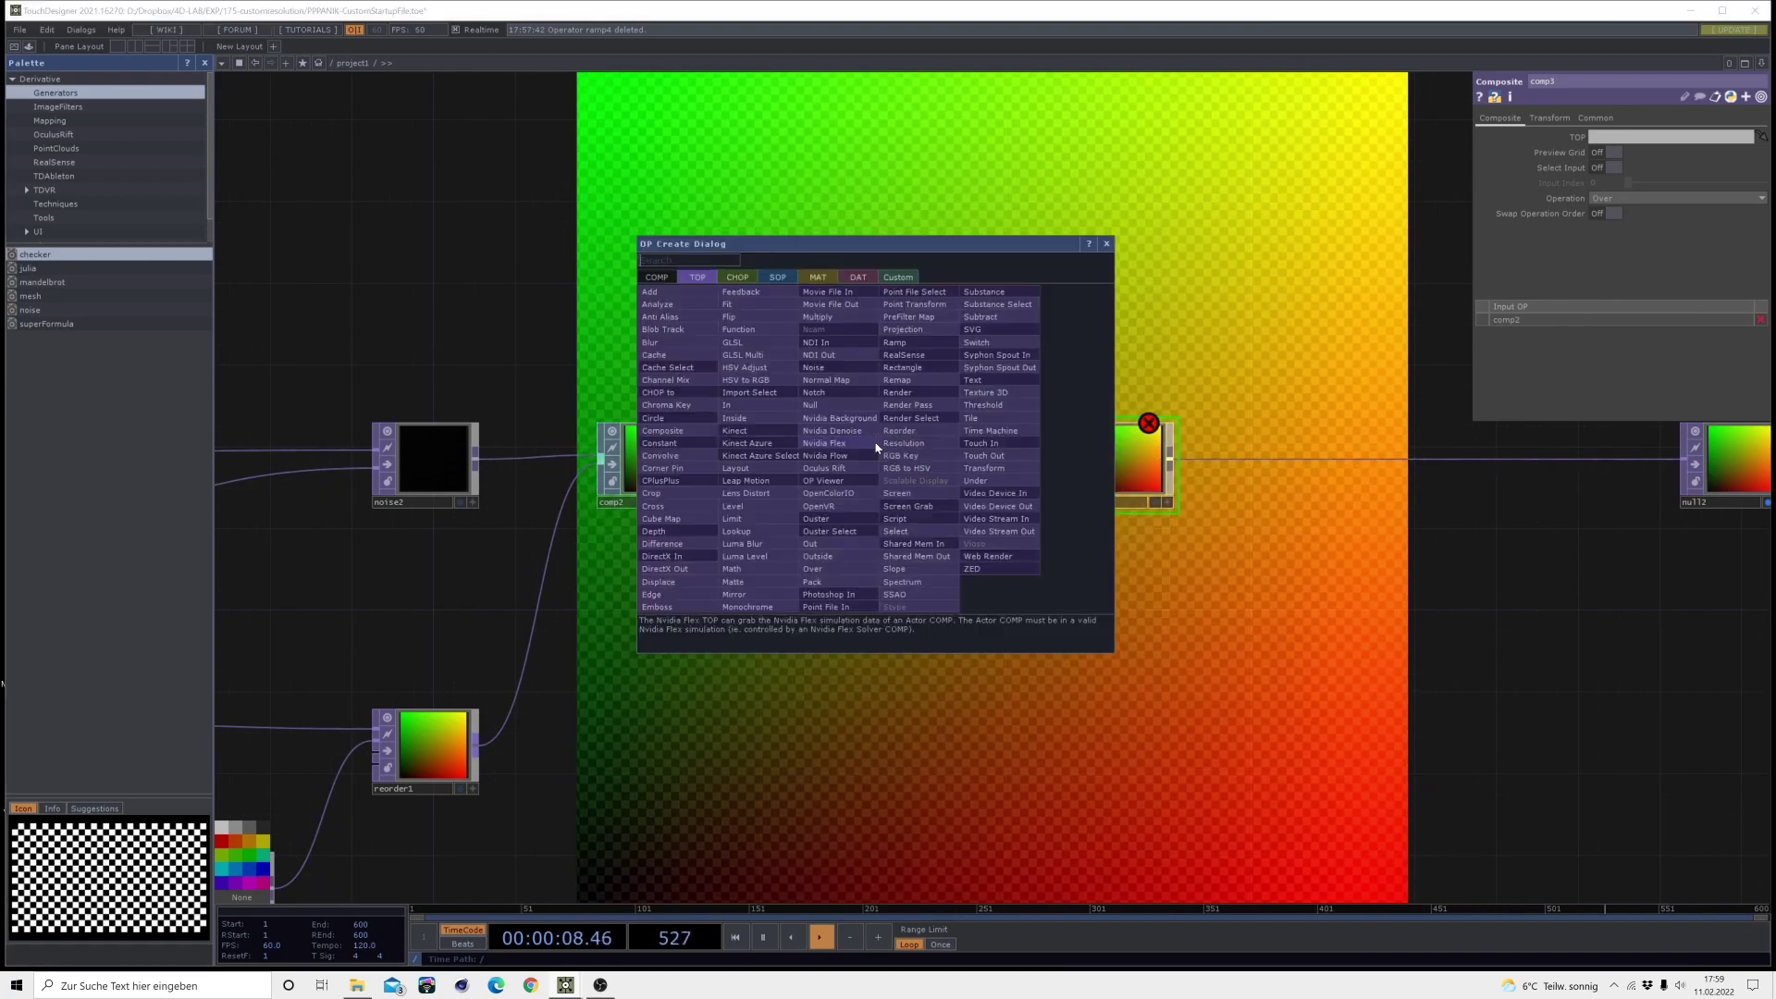
click(764, 303)
click(879, 299)
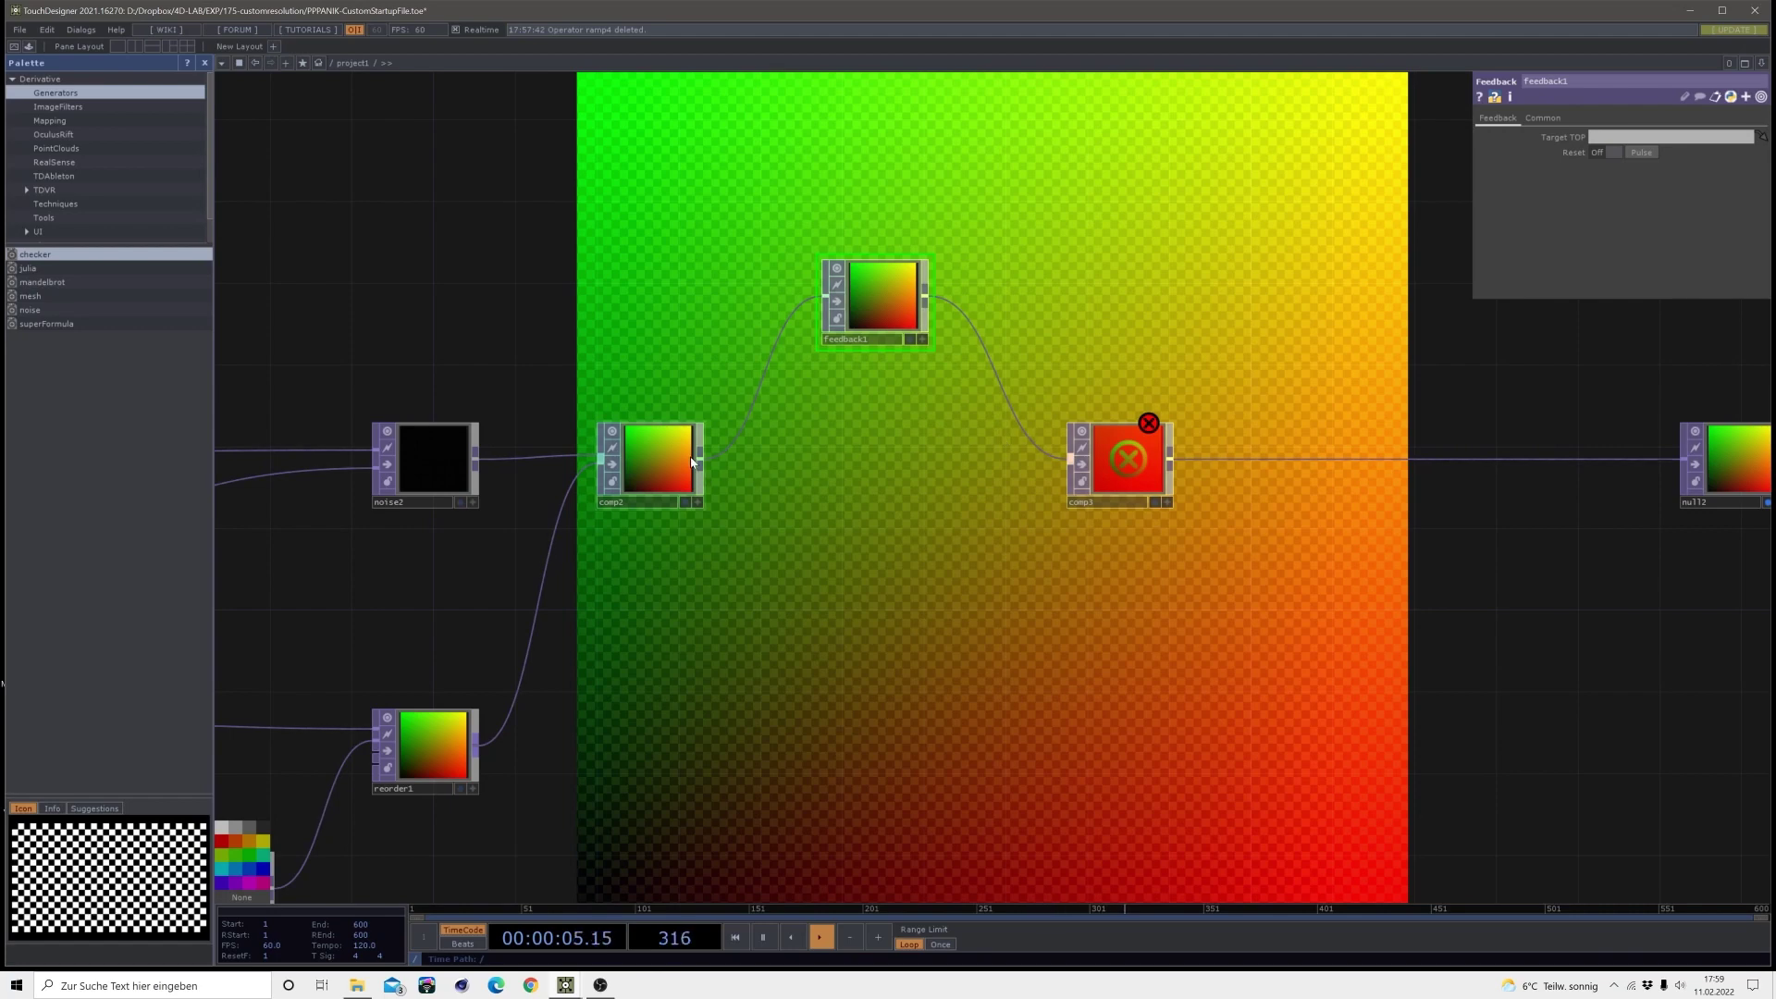
- Branch a Level operator off comp2 and set level1's opacity to 0.001
click(751, 480)
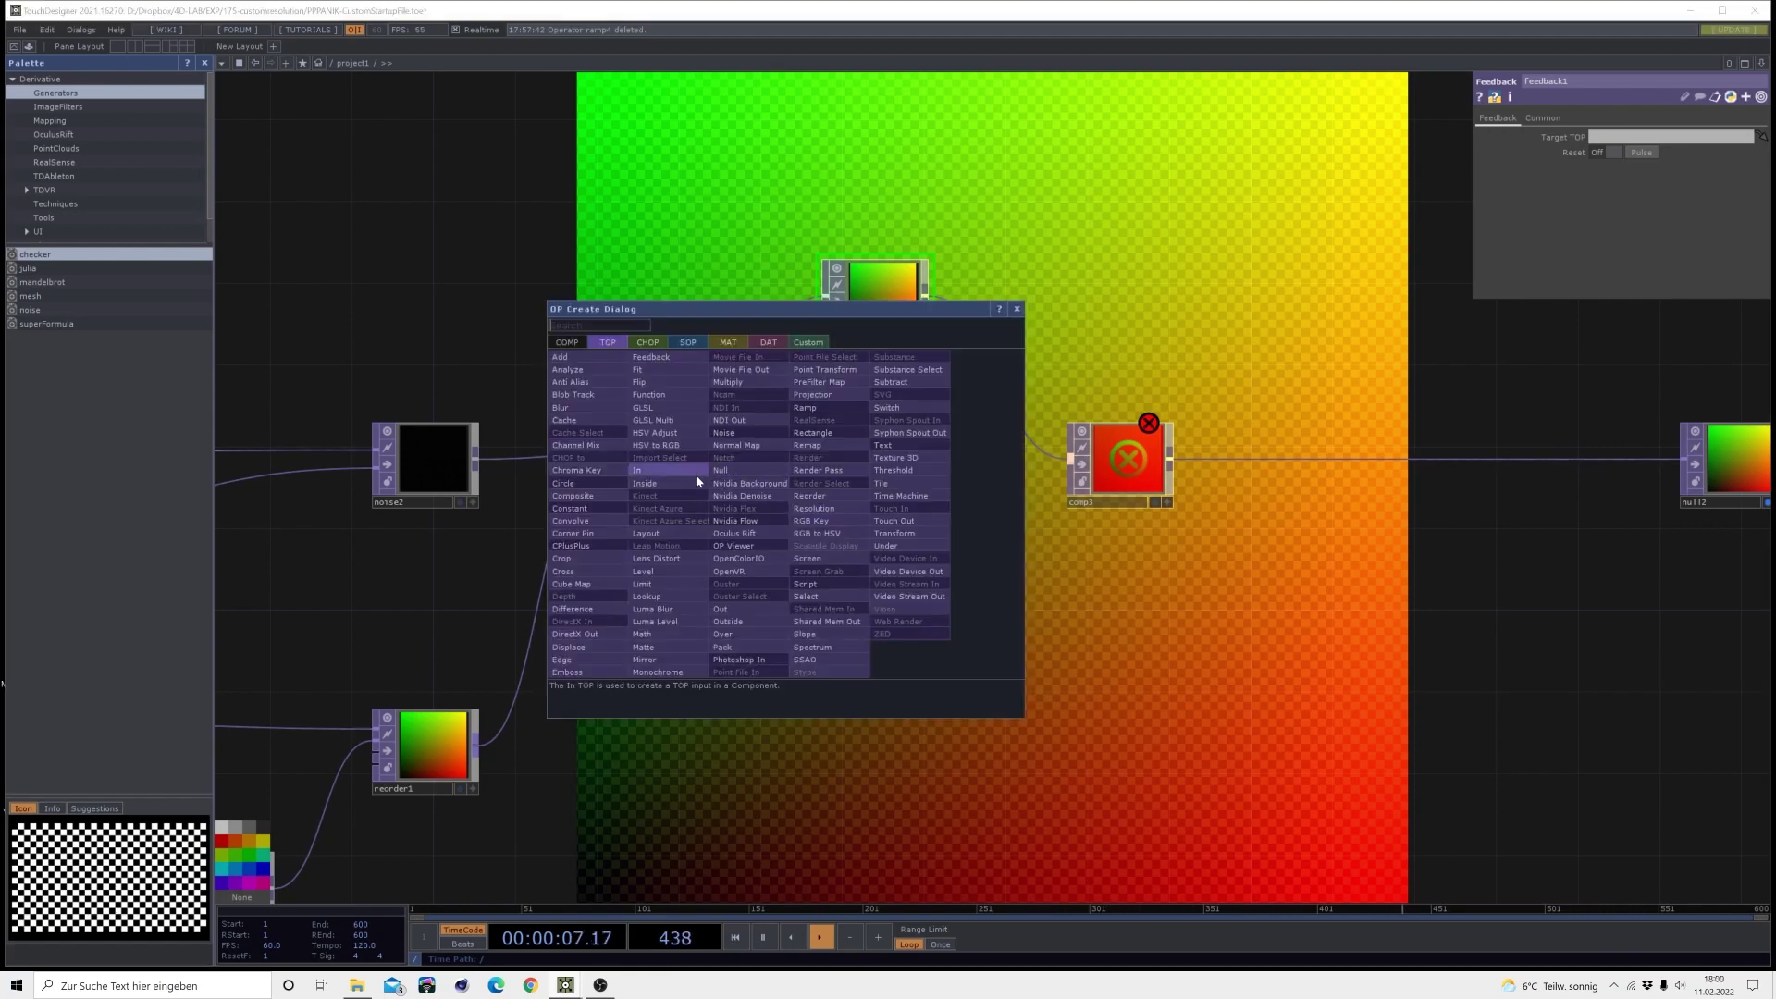
click(674, 572)
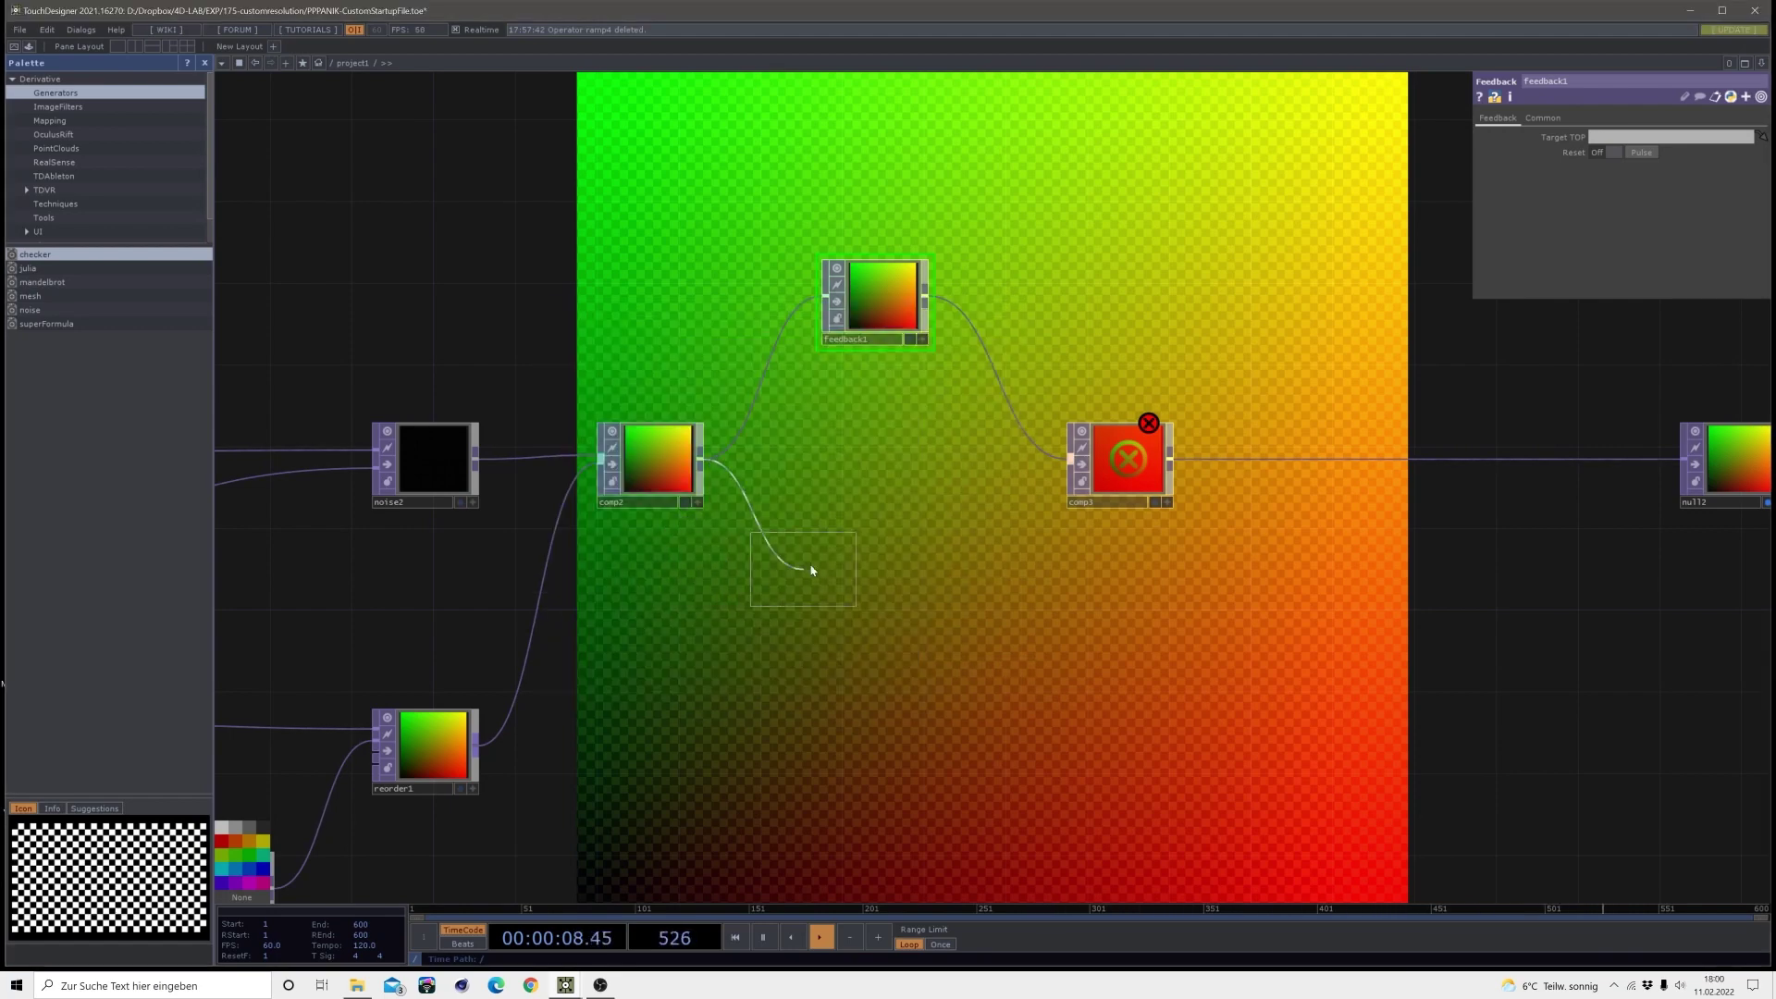
click(881, 558)
click(1599, 118)
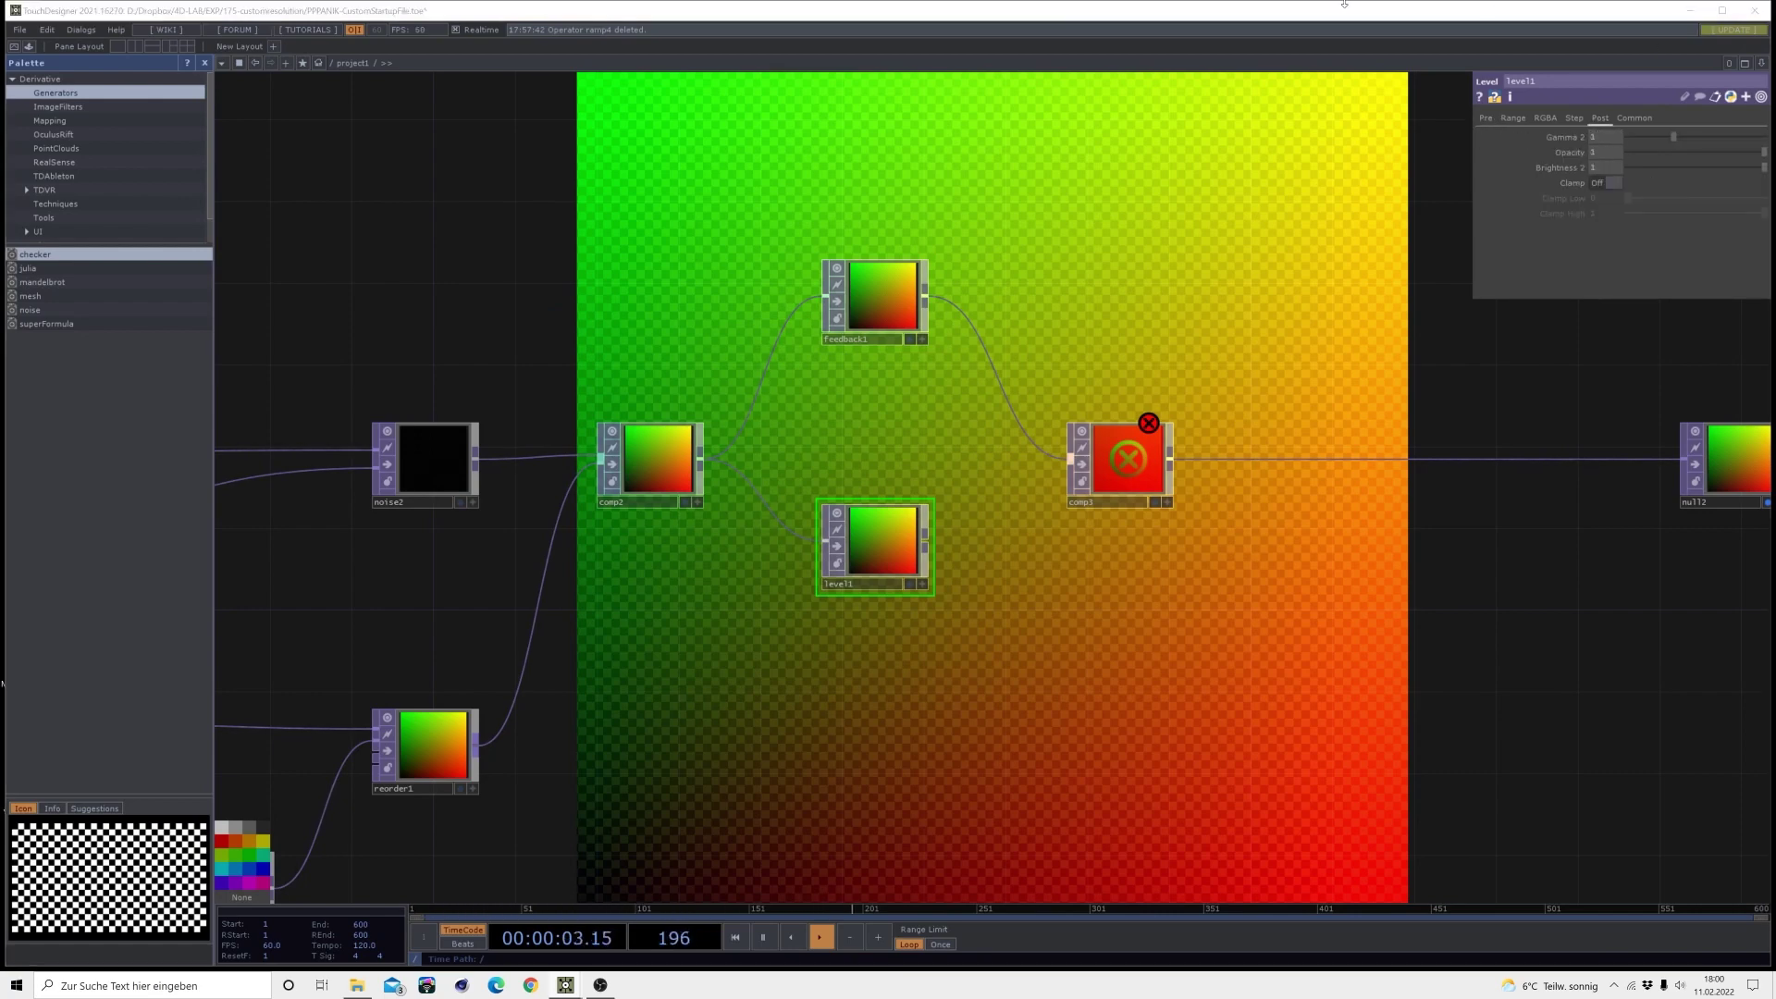
click(1595, 155)
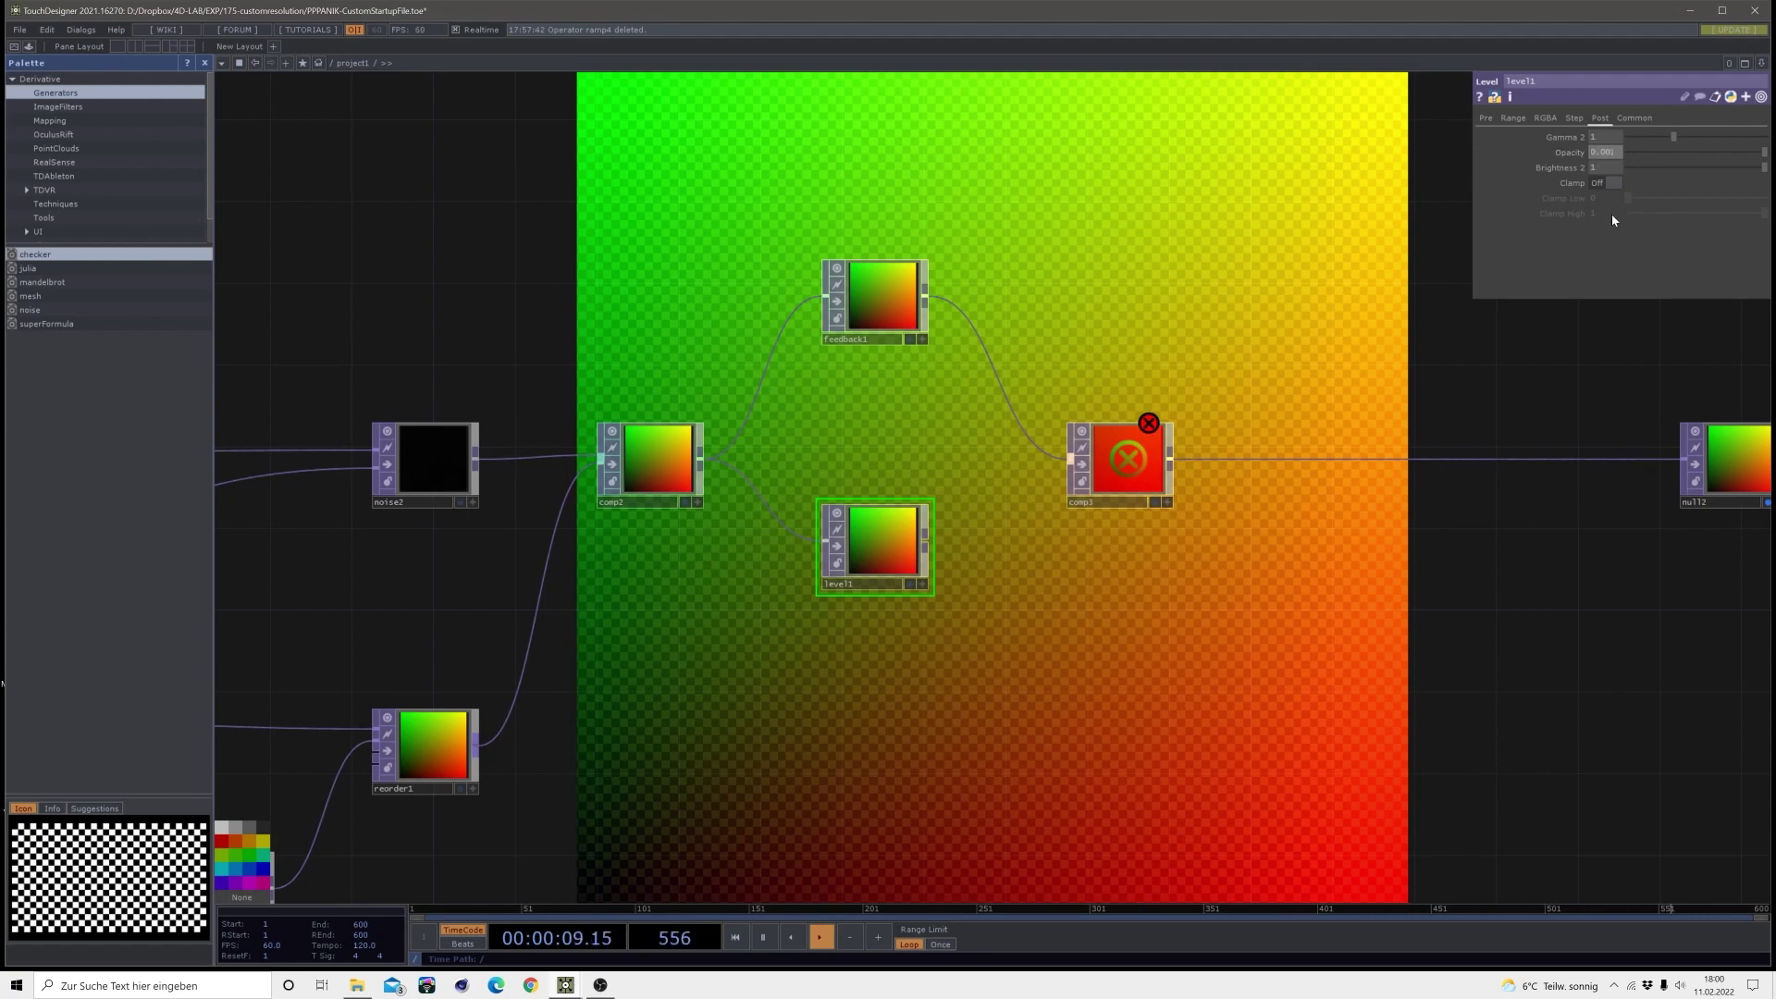
key(Return)
- Wire level1 into comp3 and order it ahead of feedback1 in comp3's inputs
drag(925, 541, 1070, 460)
click(1115, 477)
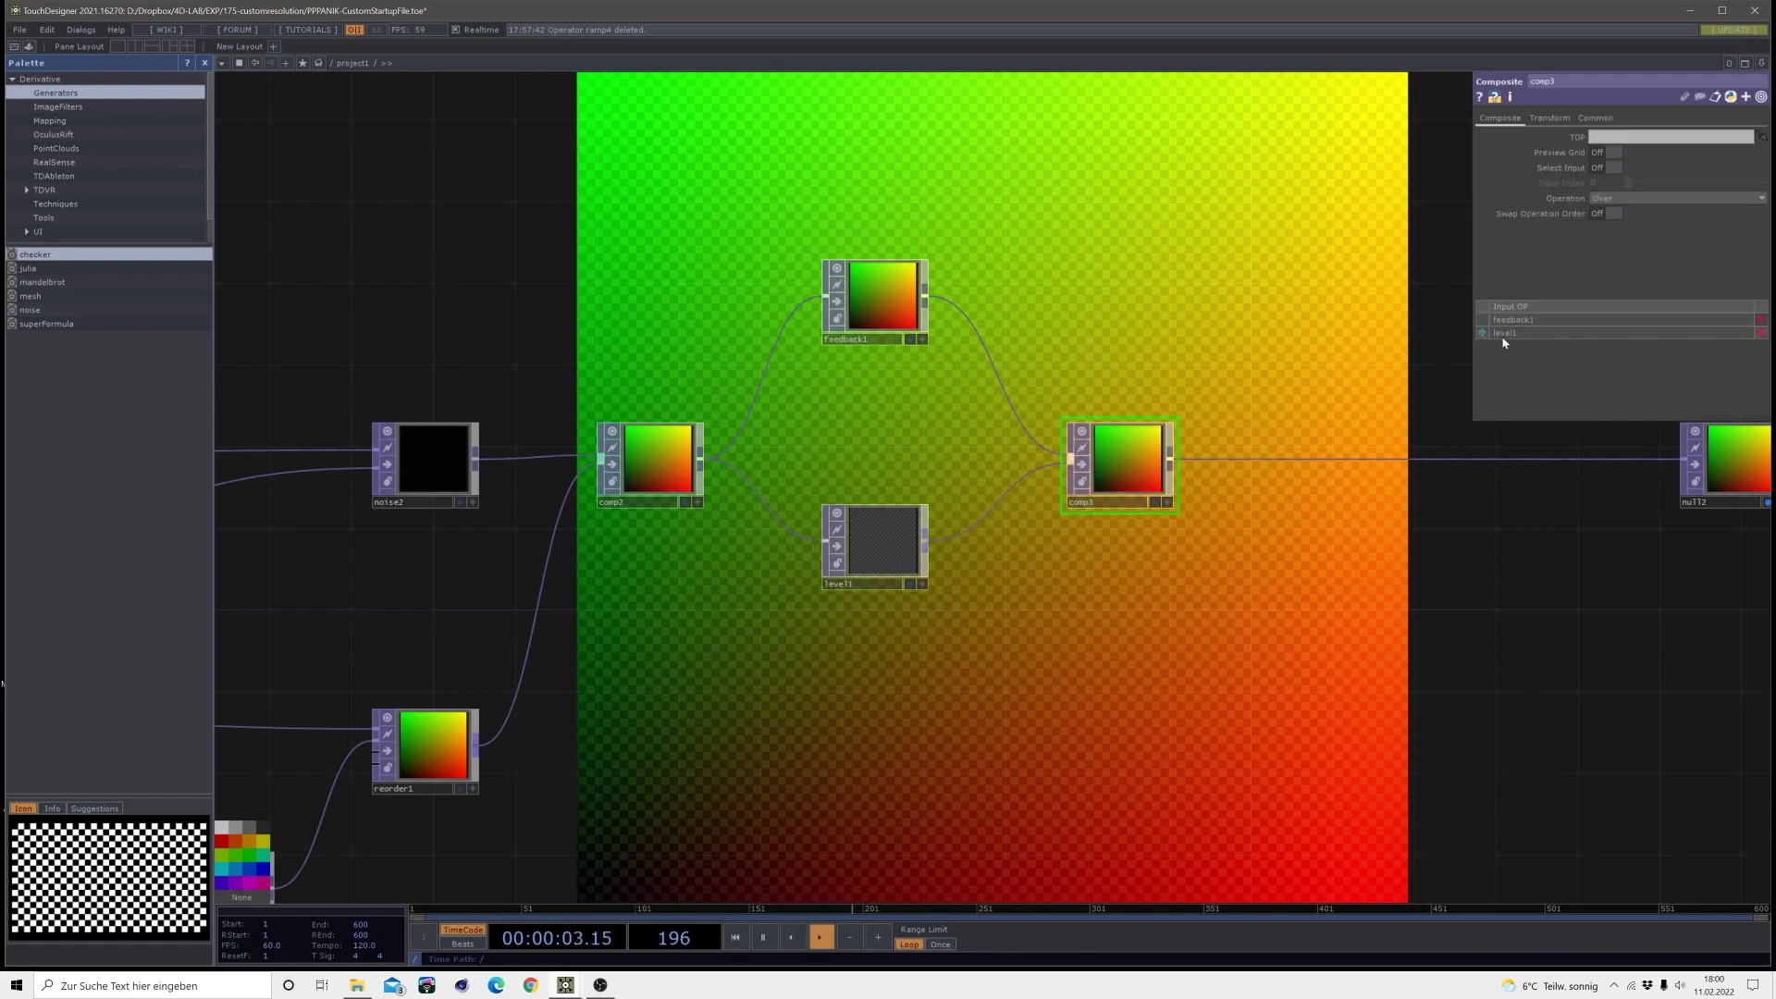
drag(1481, 333, 1482, 319)
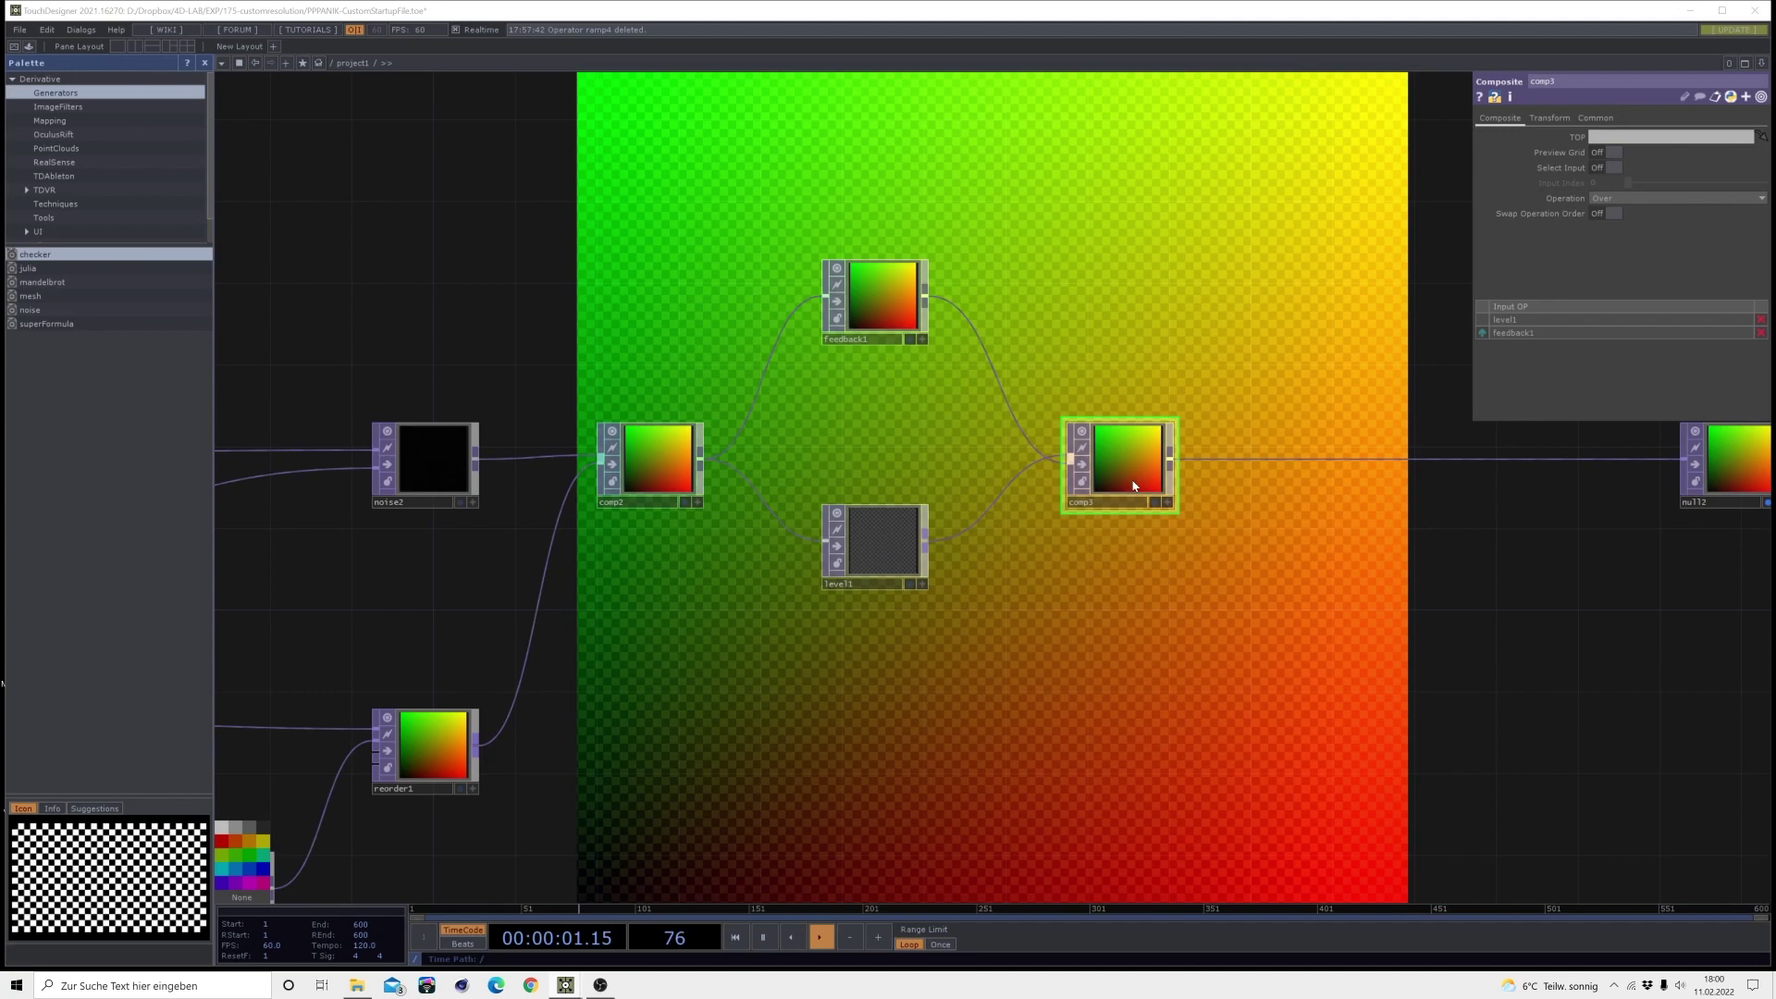
- Insert a Displace operator, displace1, on the wire between comp3 and null2
click(908, 527)
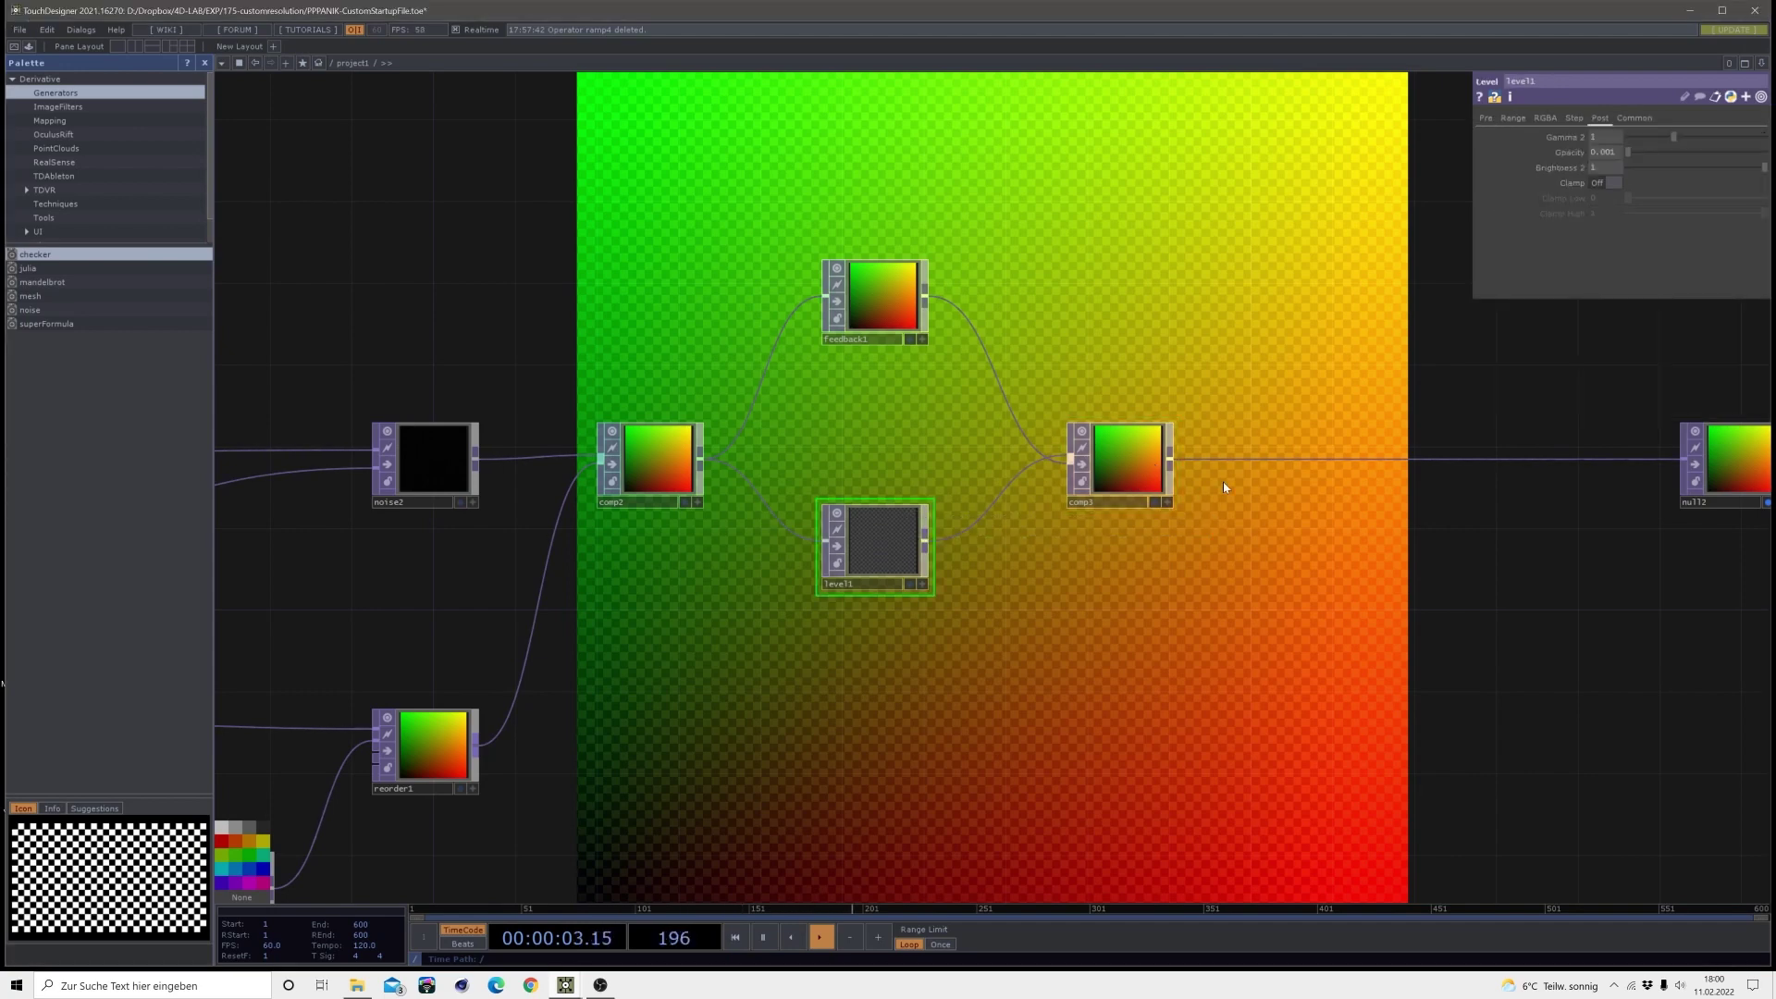
right_click(1272, 459)
click(1314, 451)
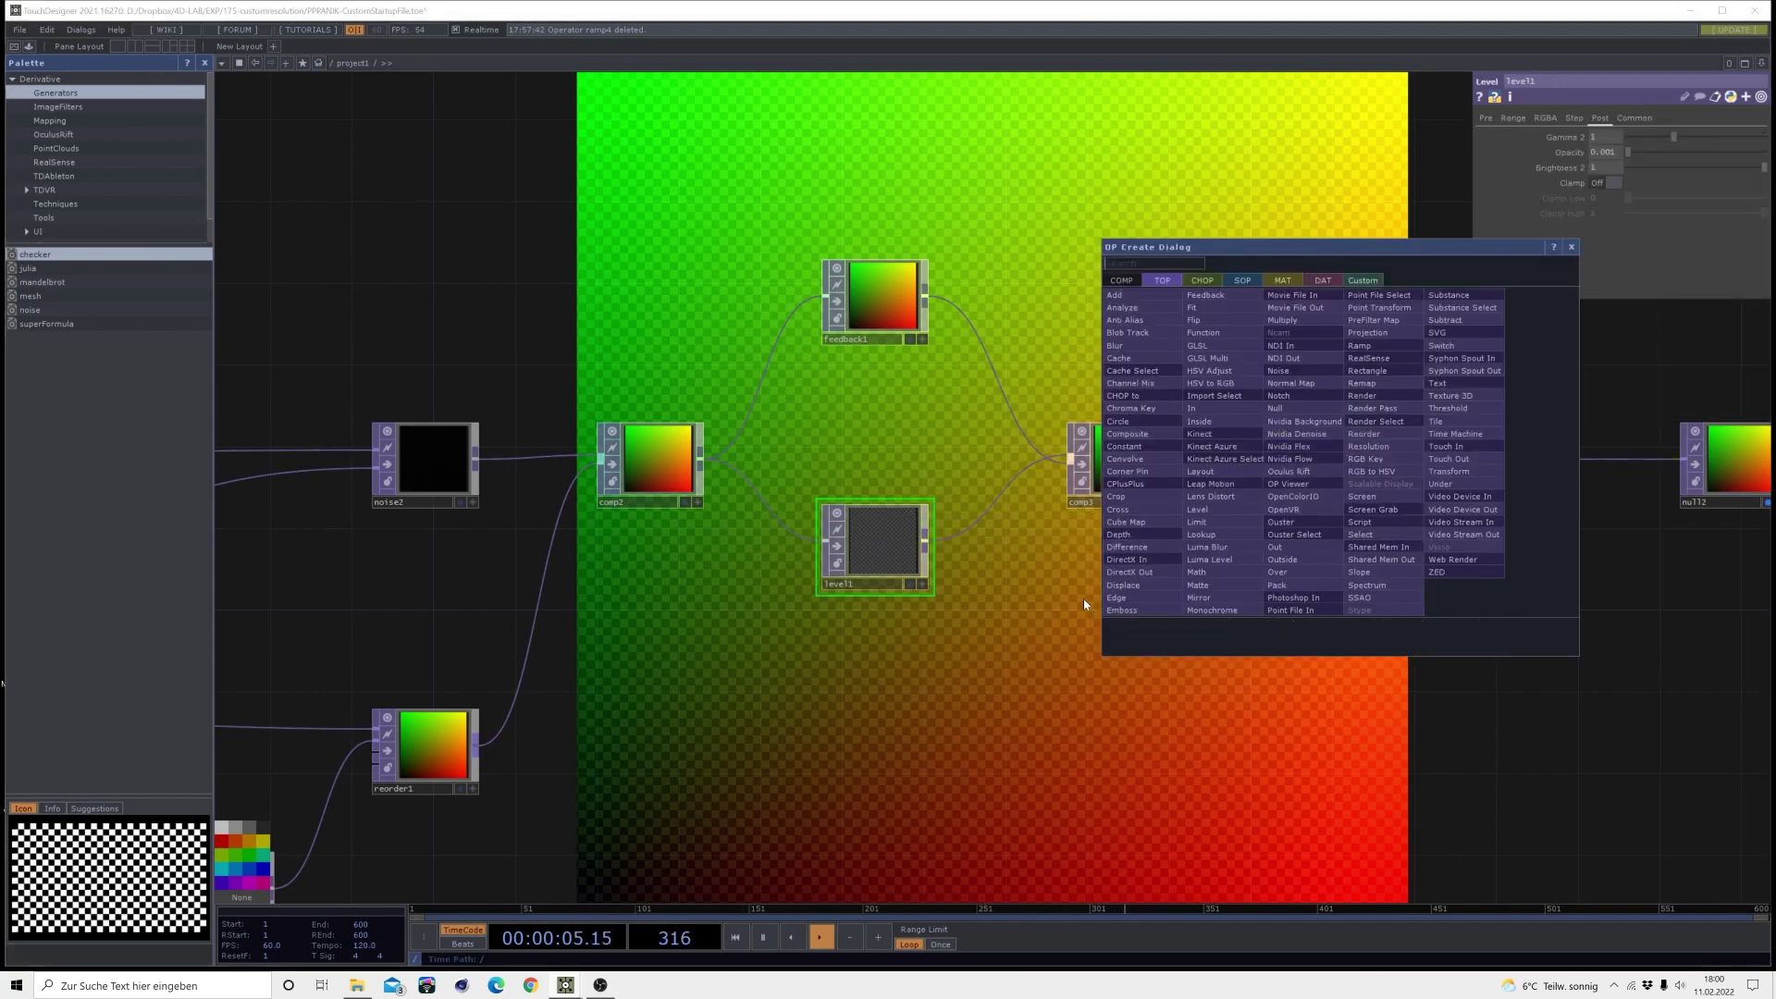
click(1136, 589)
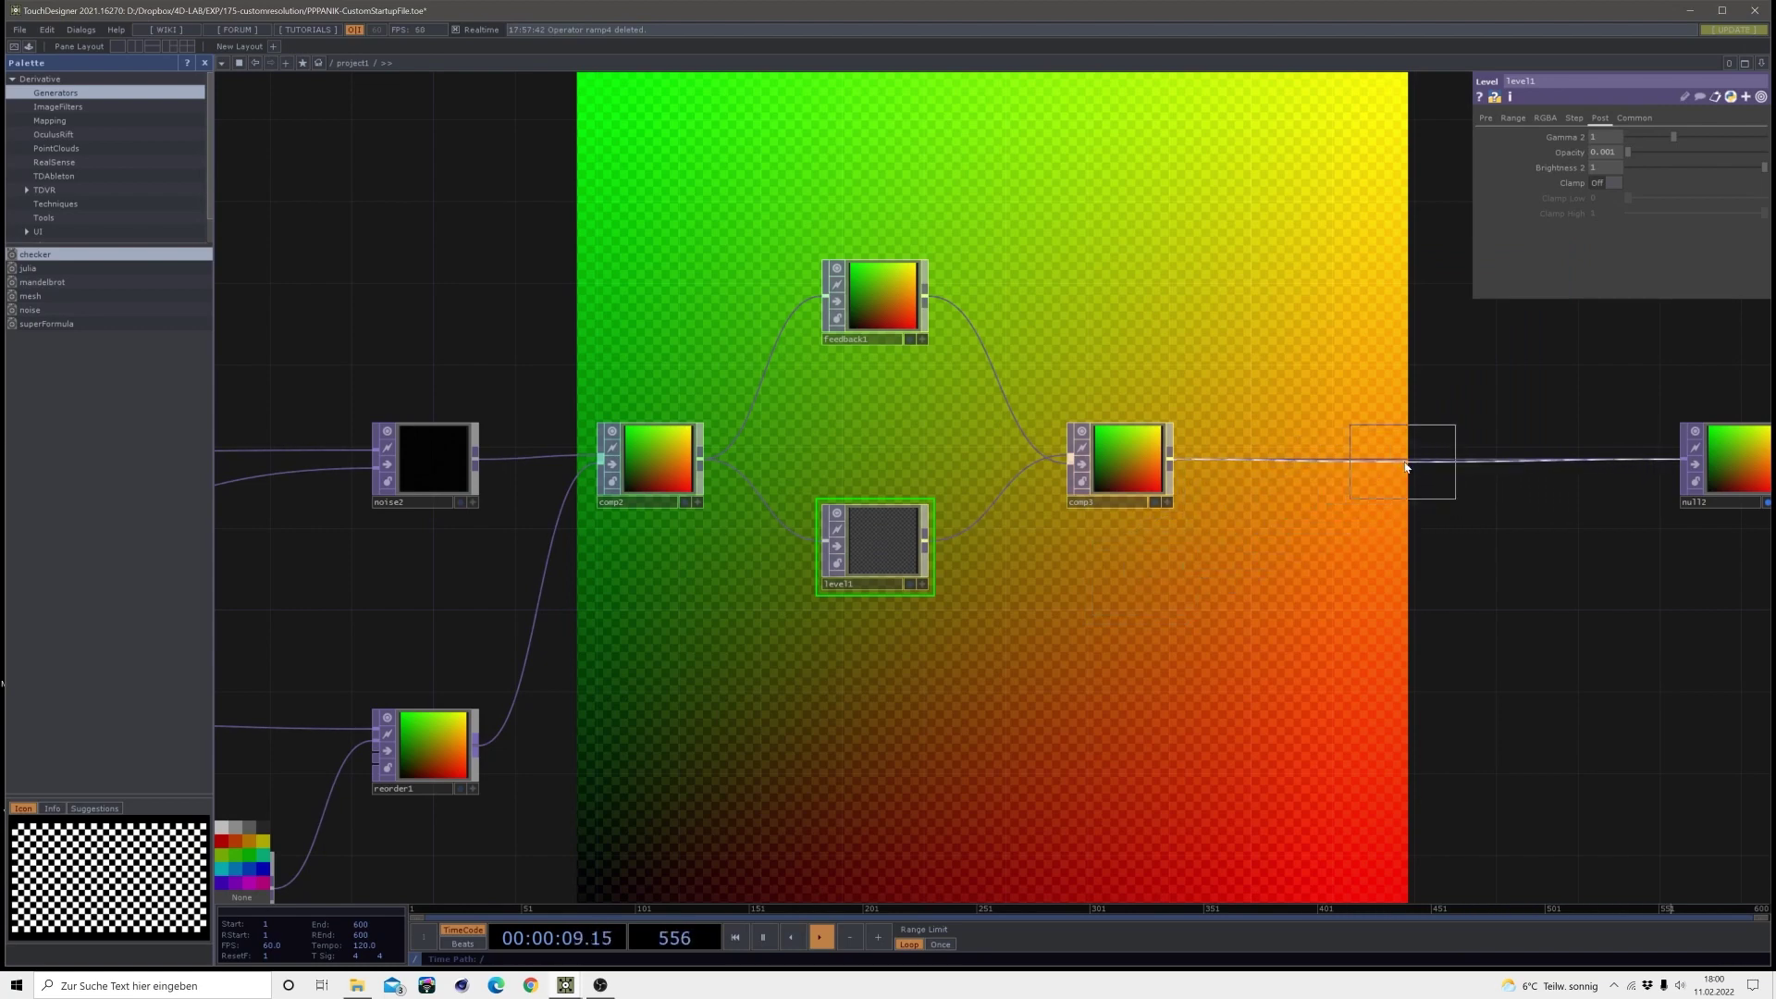
click(1429, 495)
middle_drag(1429, 495, 1074, 497)
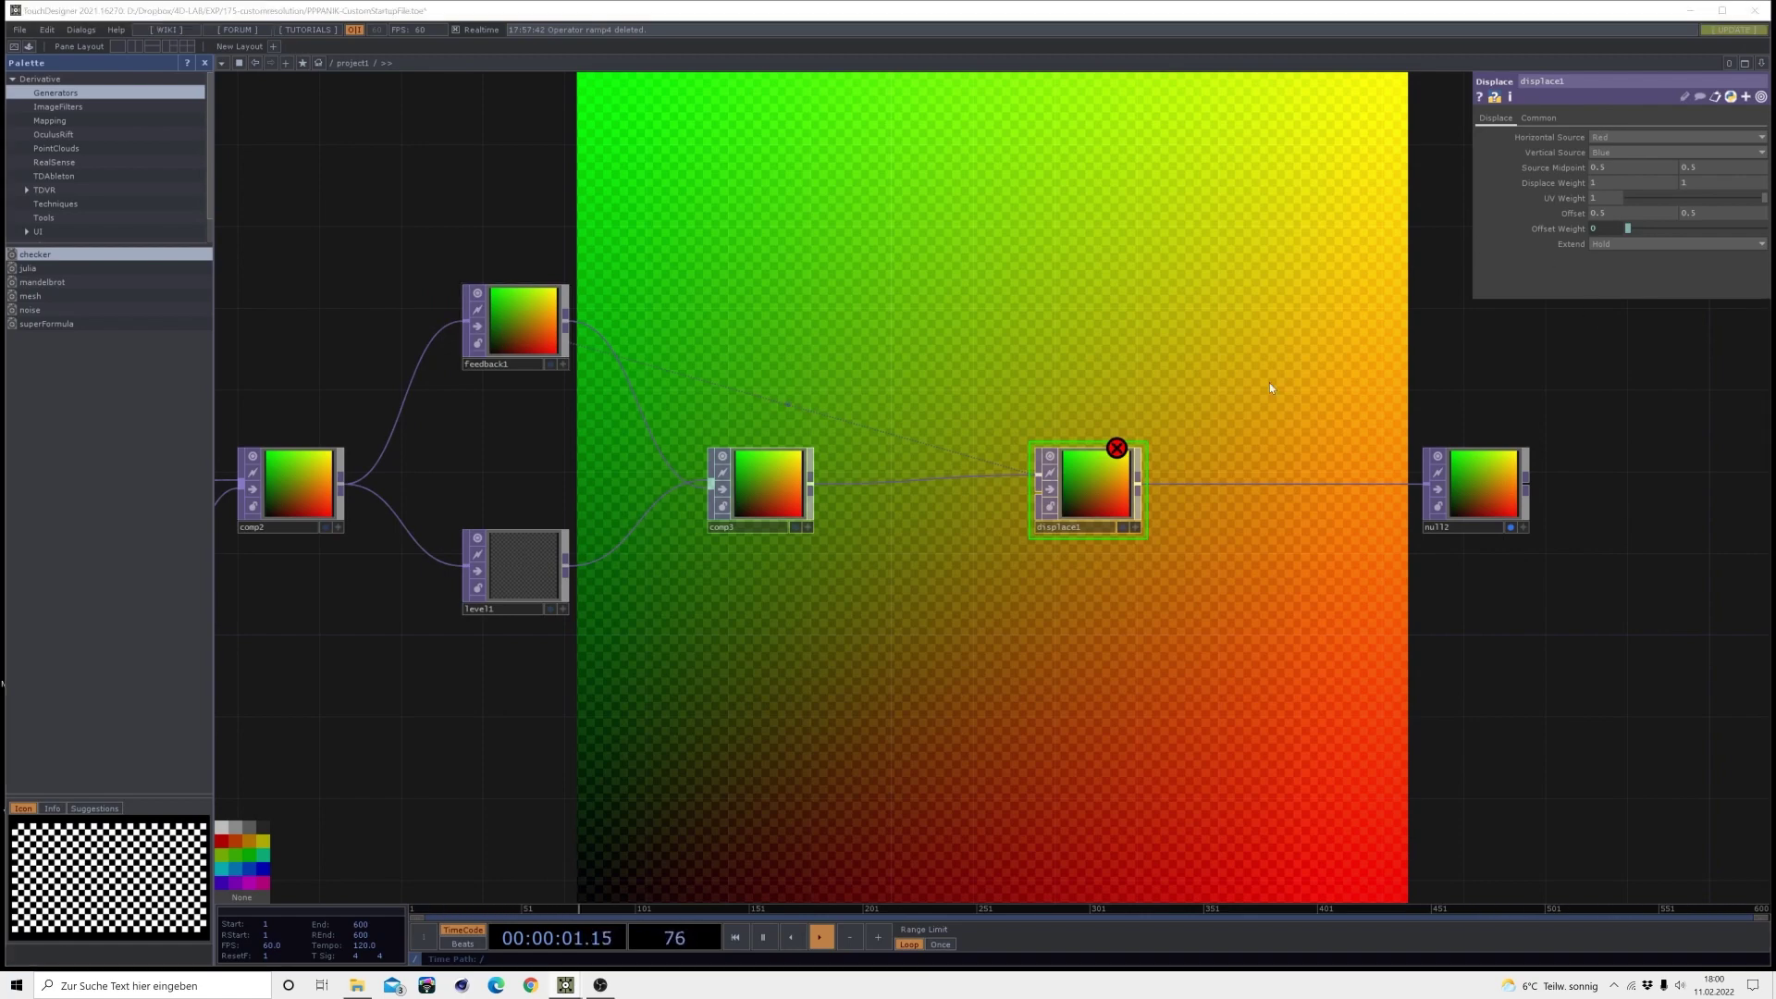
- Set displace1's Displace Weight to 0.002 using the value ladder
middle_click(1560, 184)
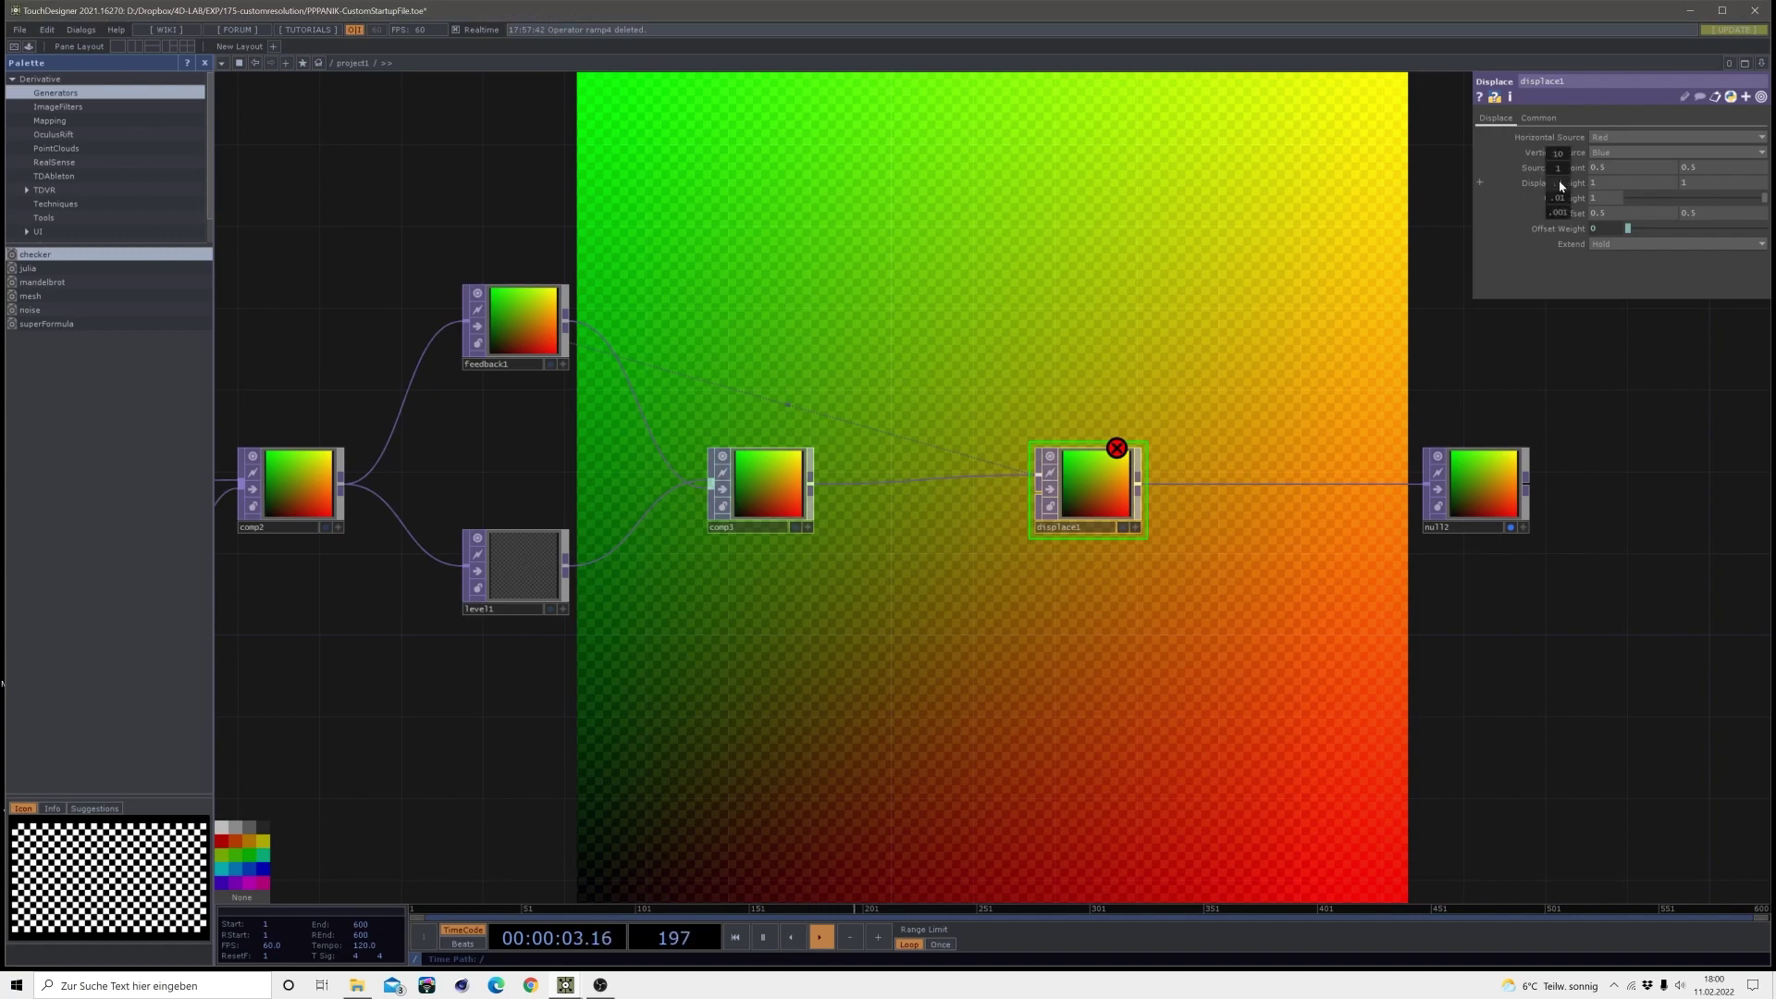
mouse_move(1560, 185)
middle_down()
mouse_move(1561, 170)
mouse_move(1516, 171)
mouse_move(1559, 172)
mouse_move(1577, 213)
middle_up()
drag(1171, 623, 1248, 567)
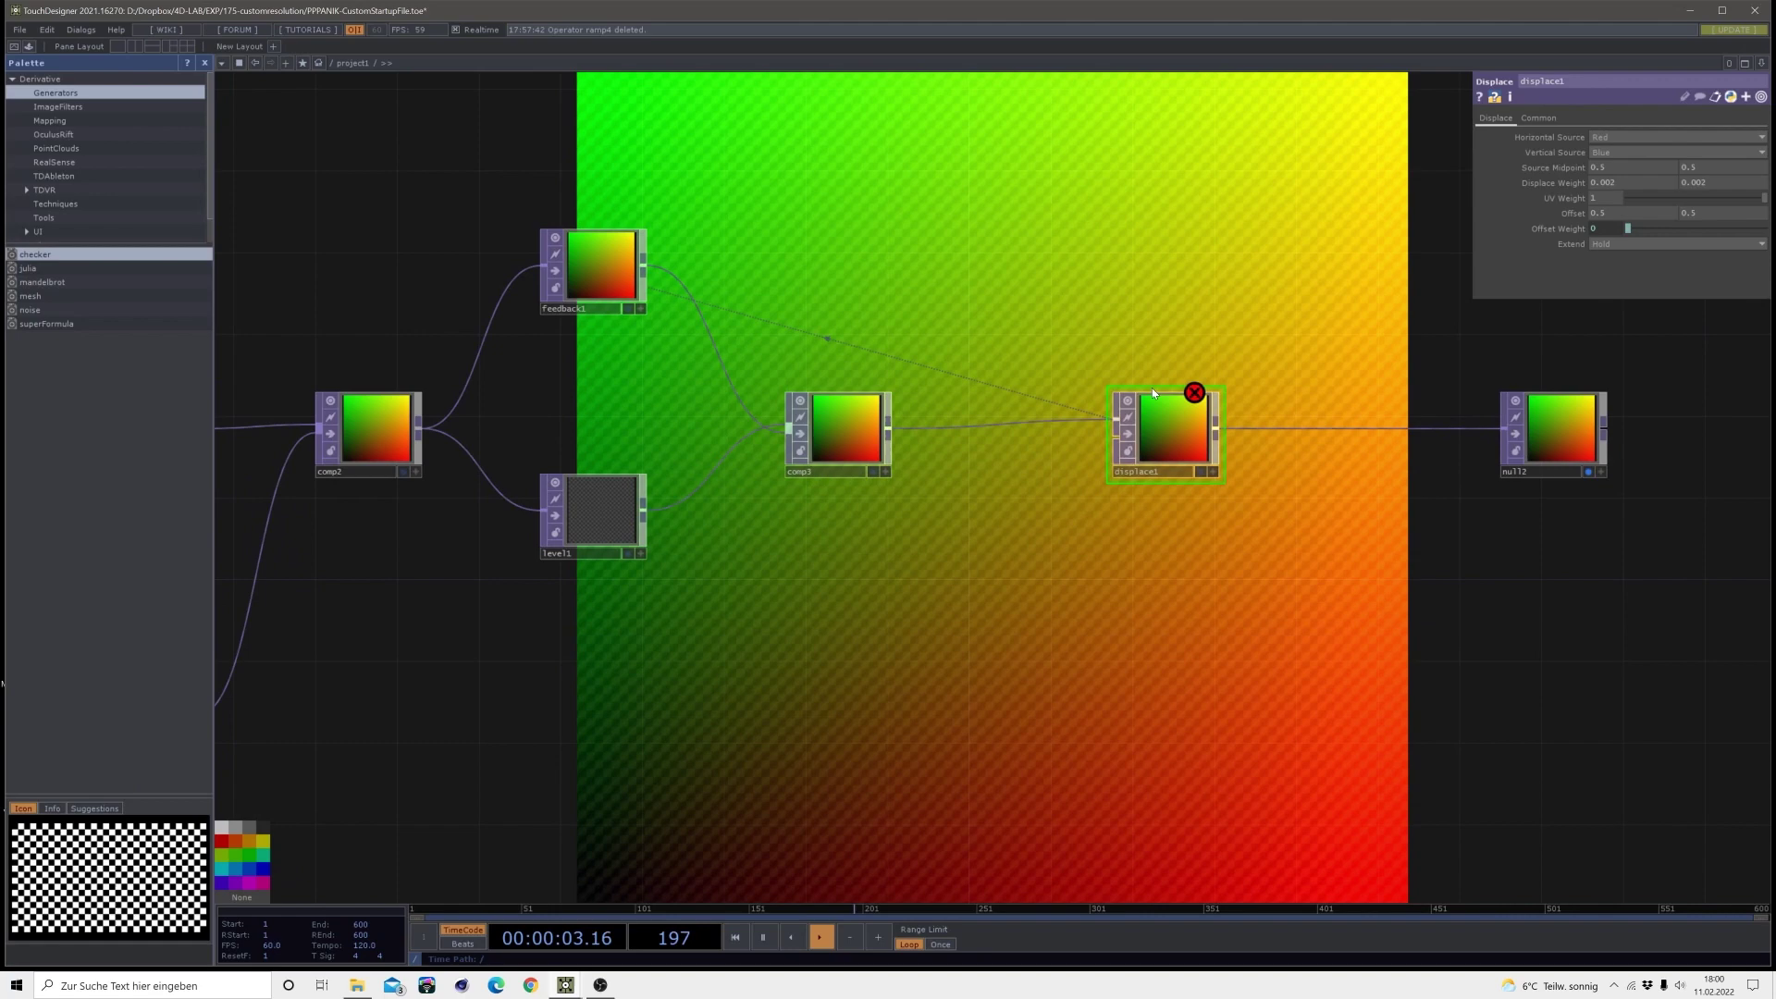
drag(1156, 434, 1177, 455)
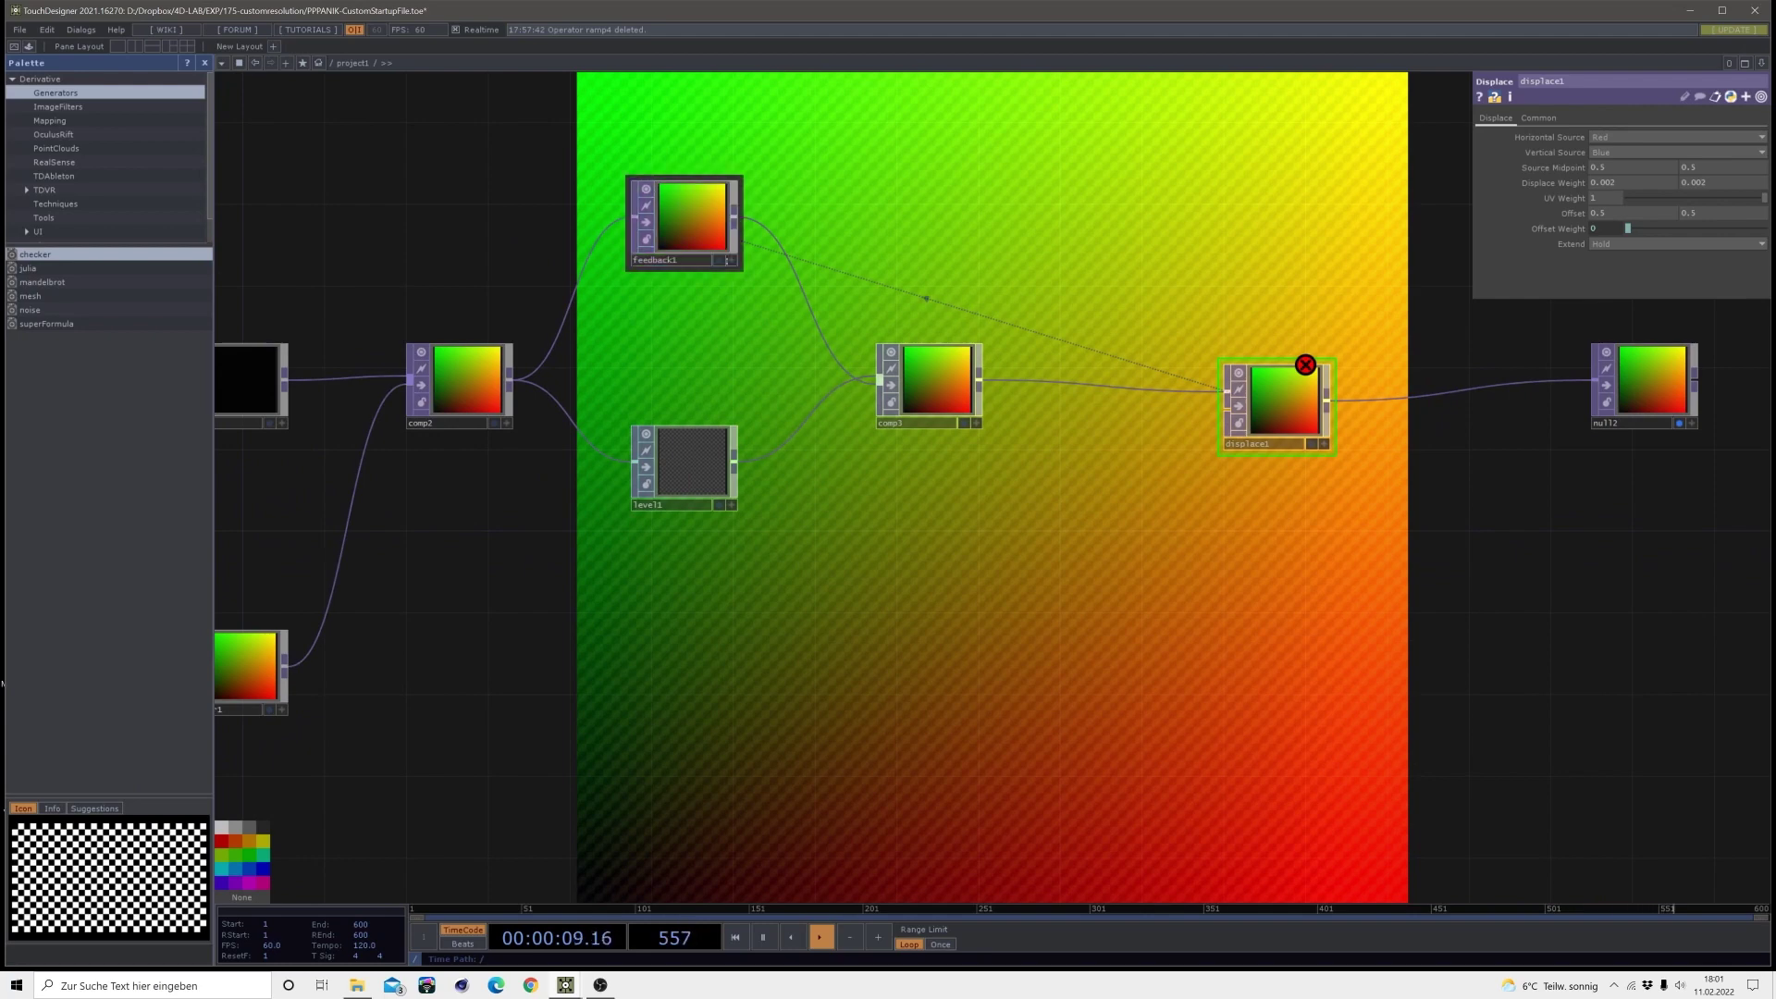
- Add a Select TOP, select1, below the chain, referencing feedback1
key(Tab)
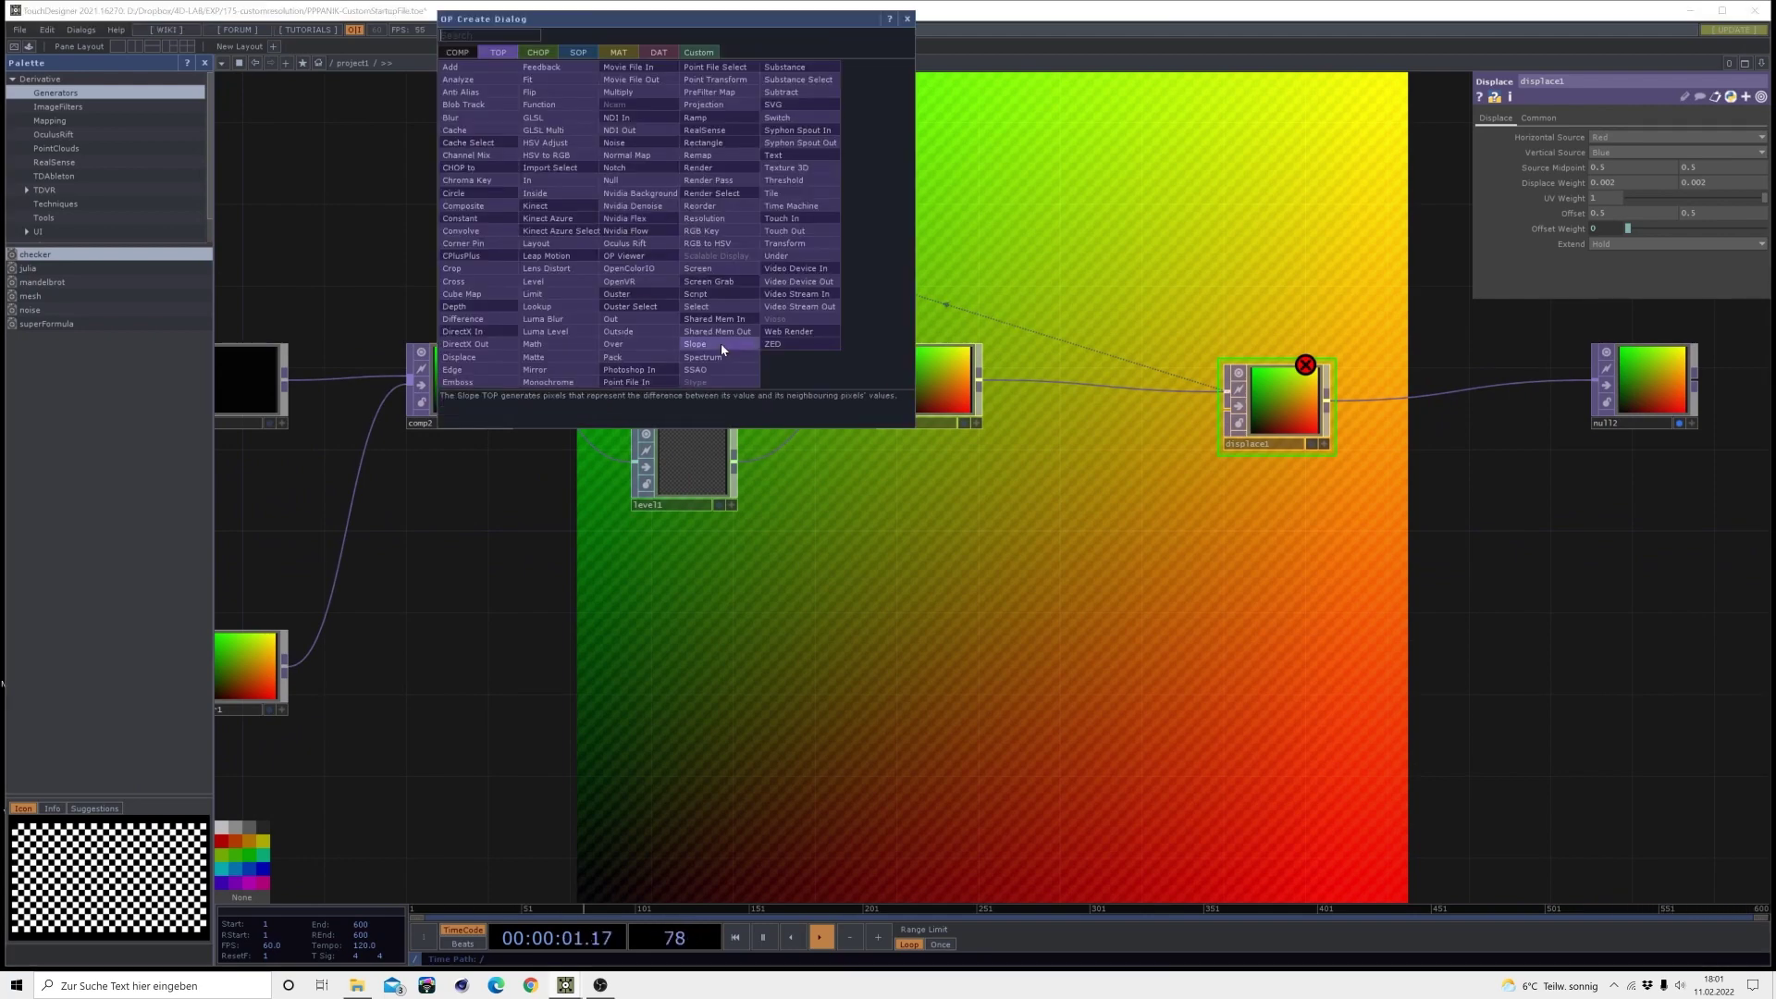
click(713, 306)
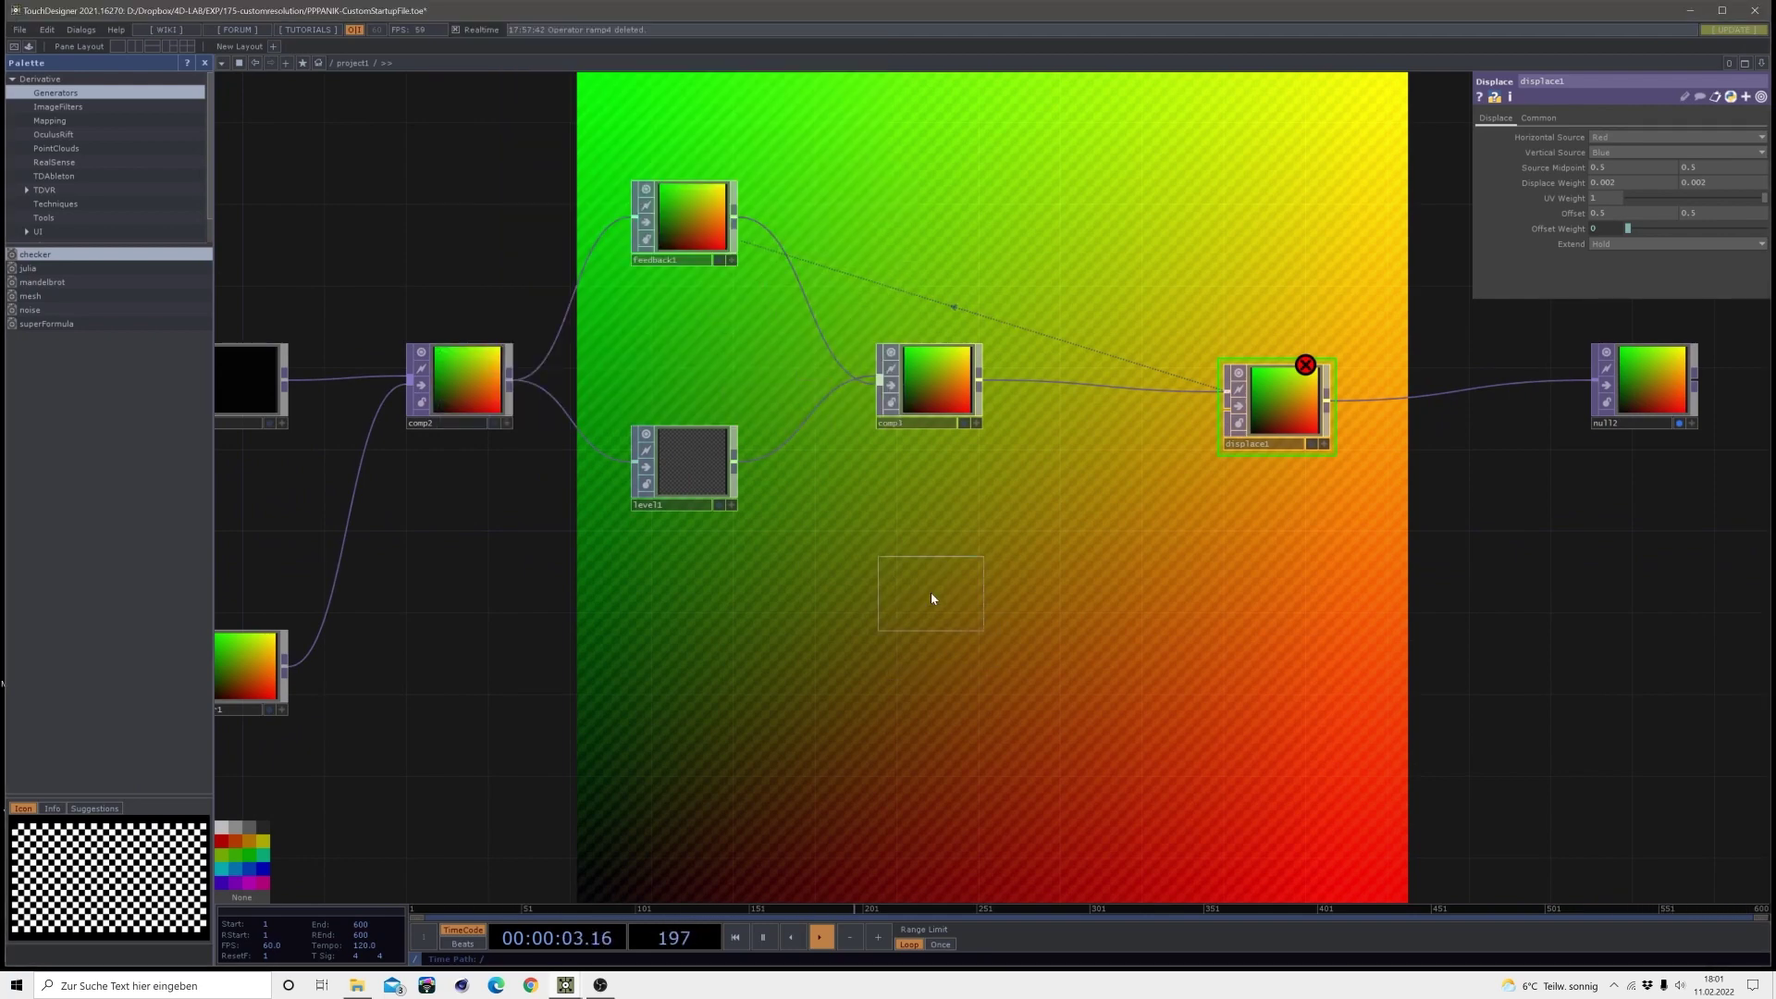
click(930, 590)
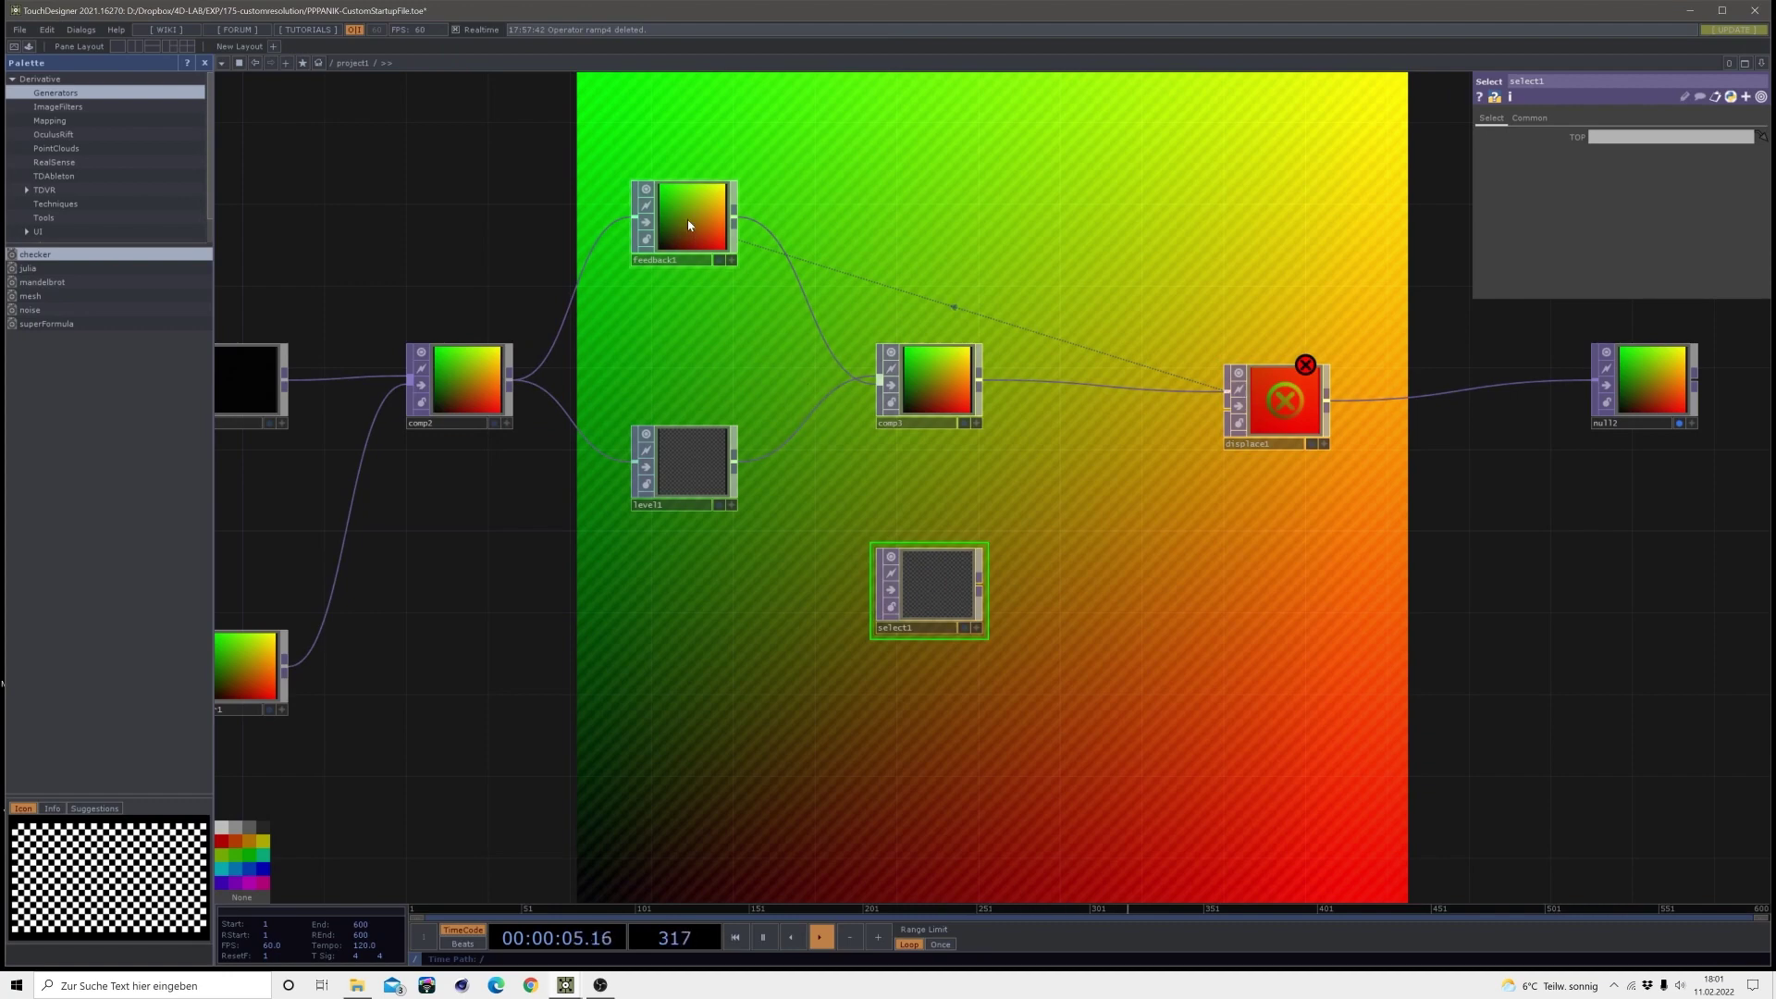
drag(689, 225, 948, 625)
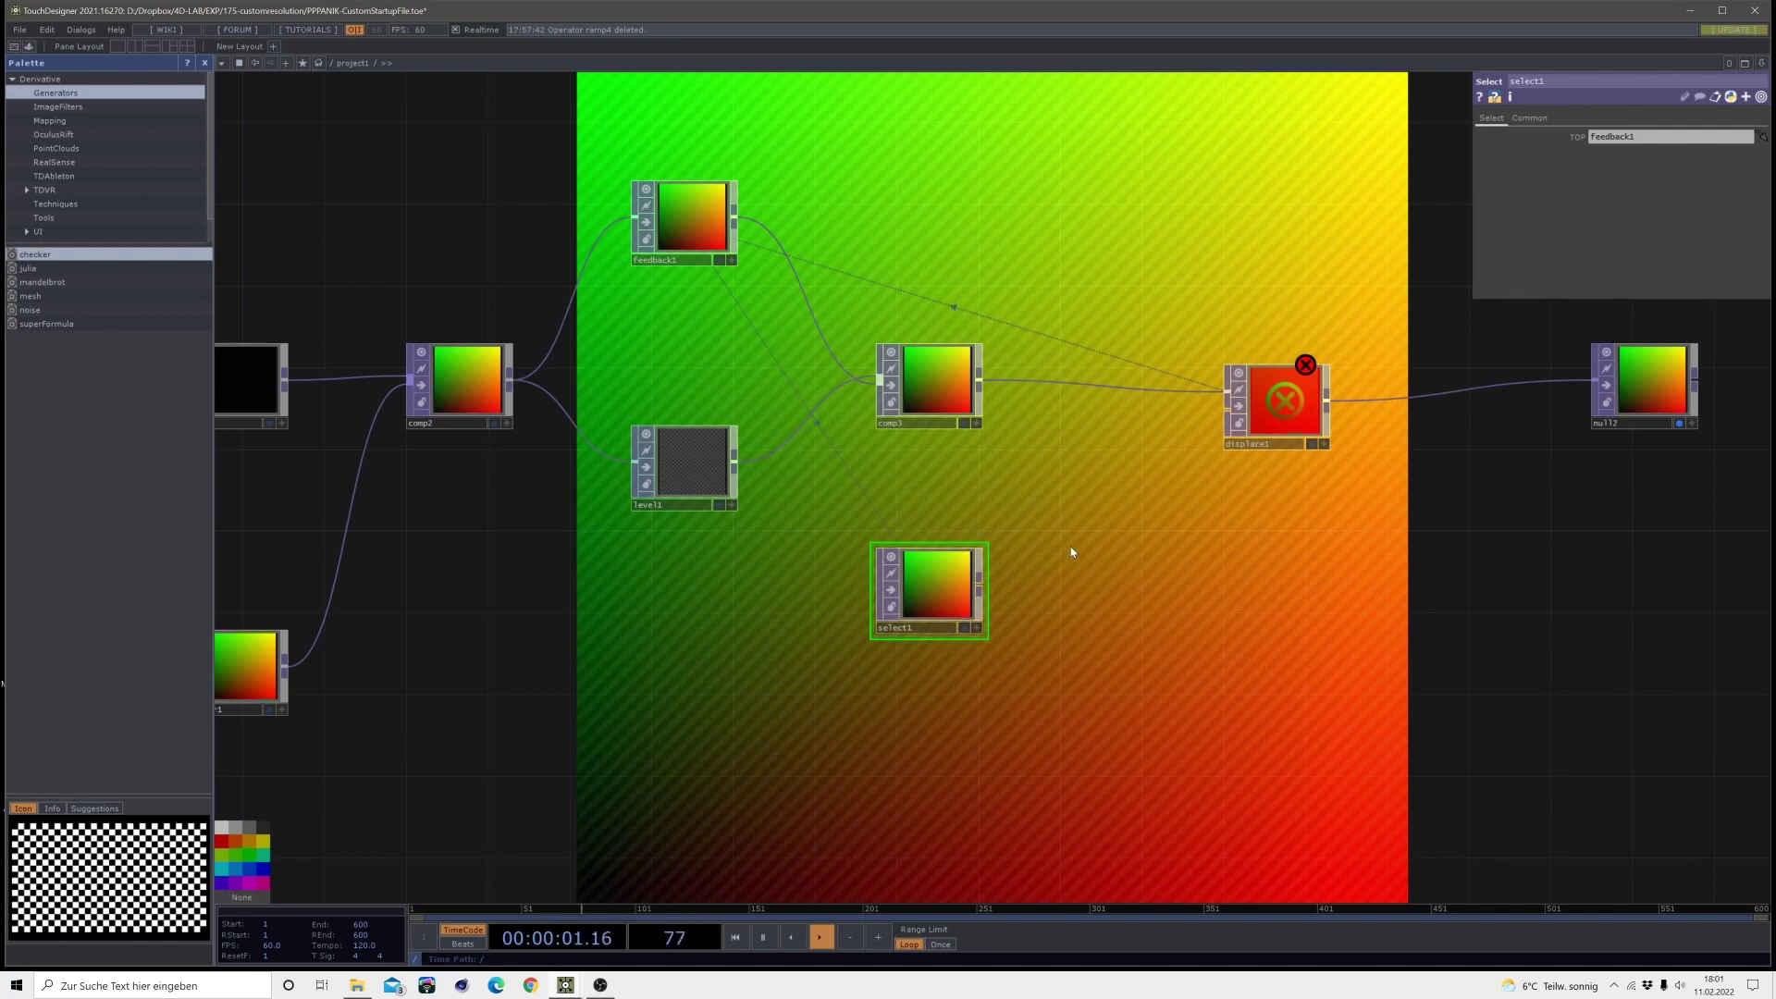
scroll(1035, 525, up, 2)
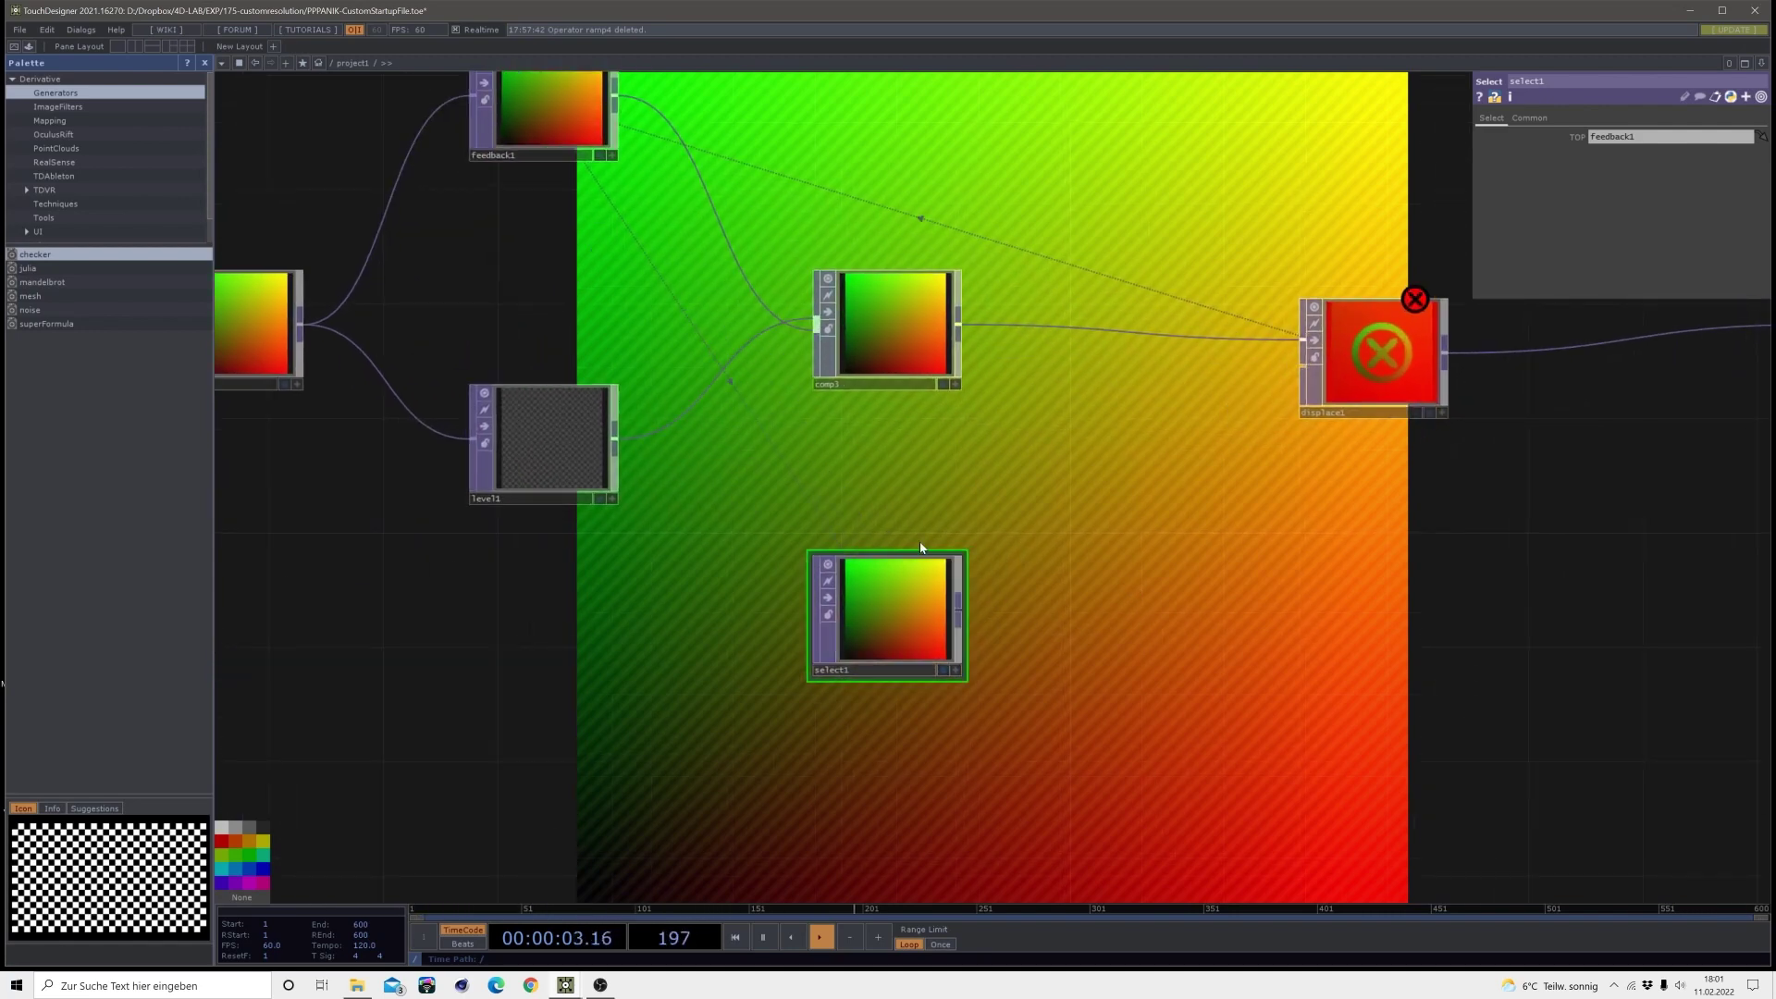
drag(858, 614, 852, 585)
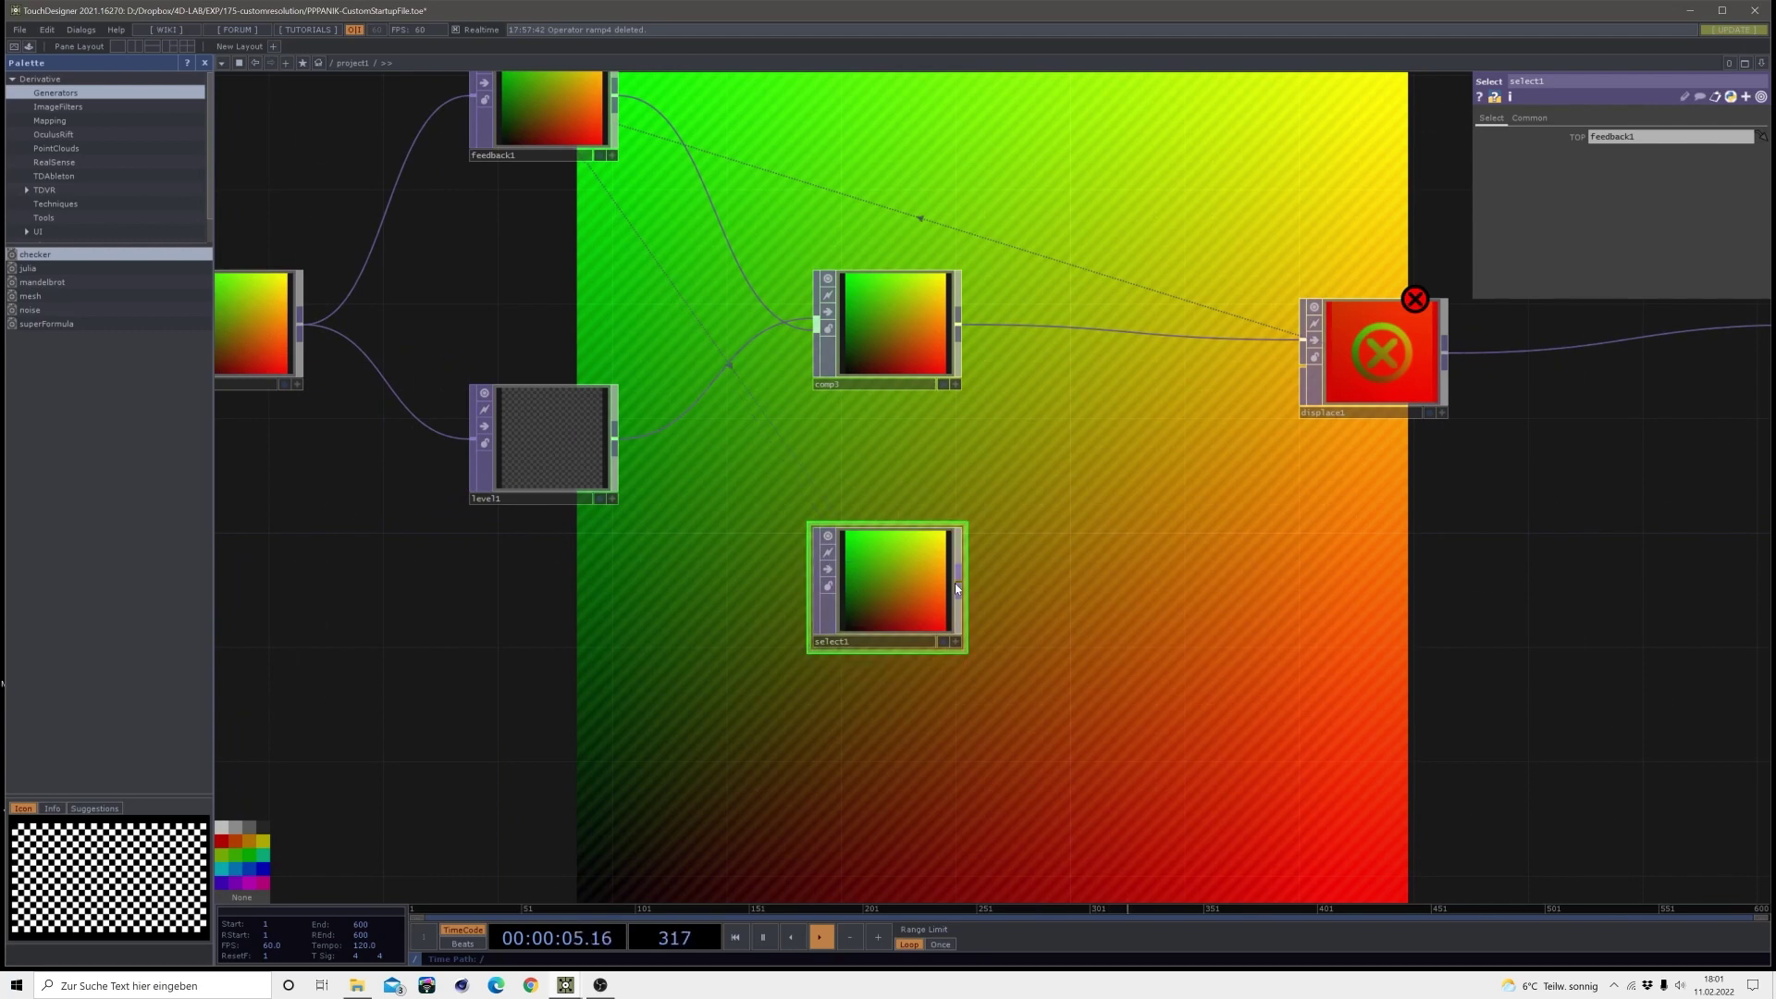
- Add a Slope TOP, slope1, to the right of select1
key(Tab)
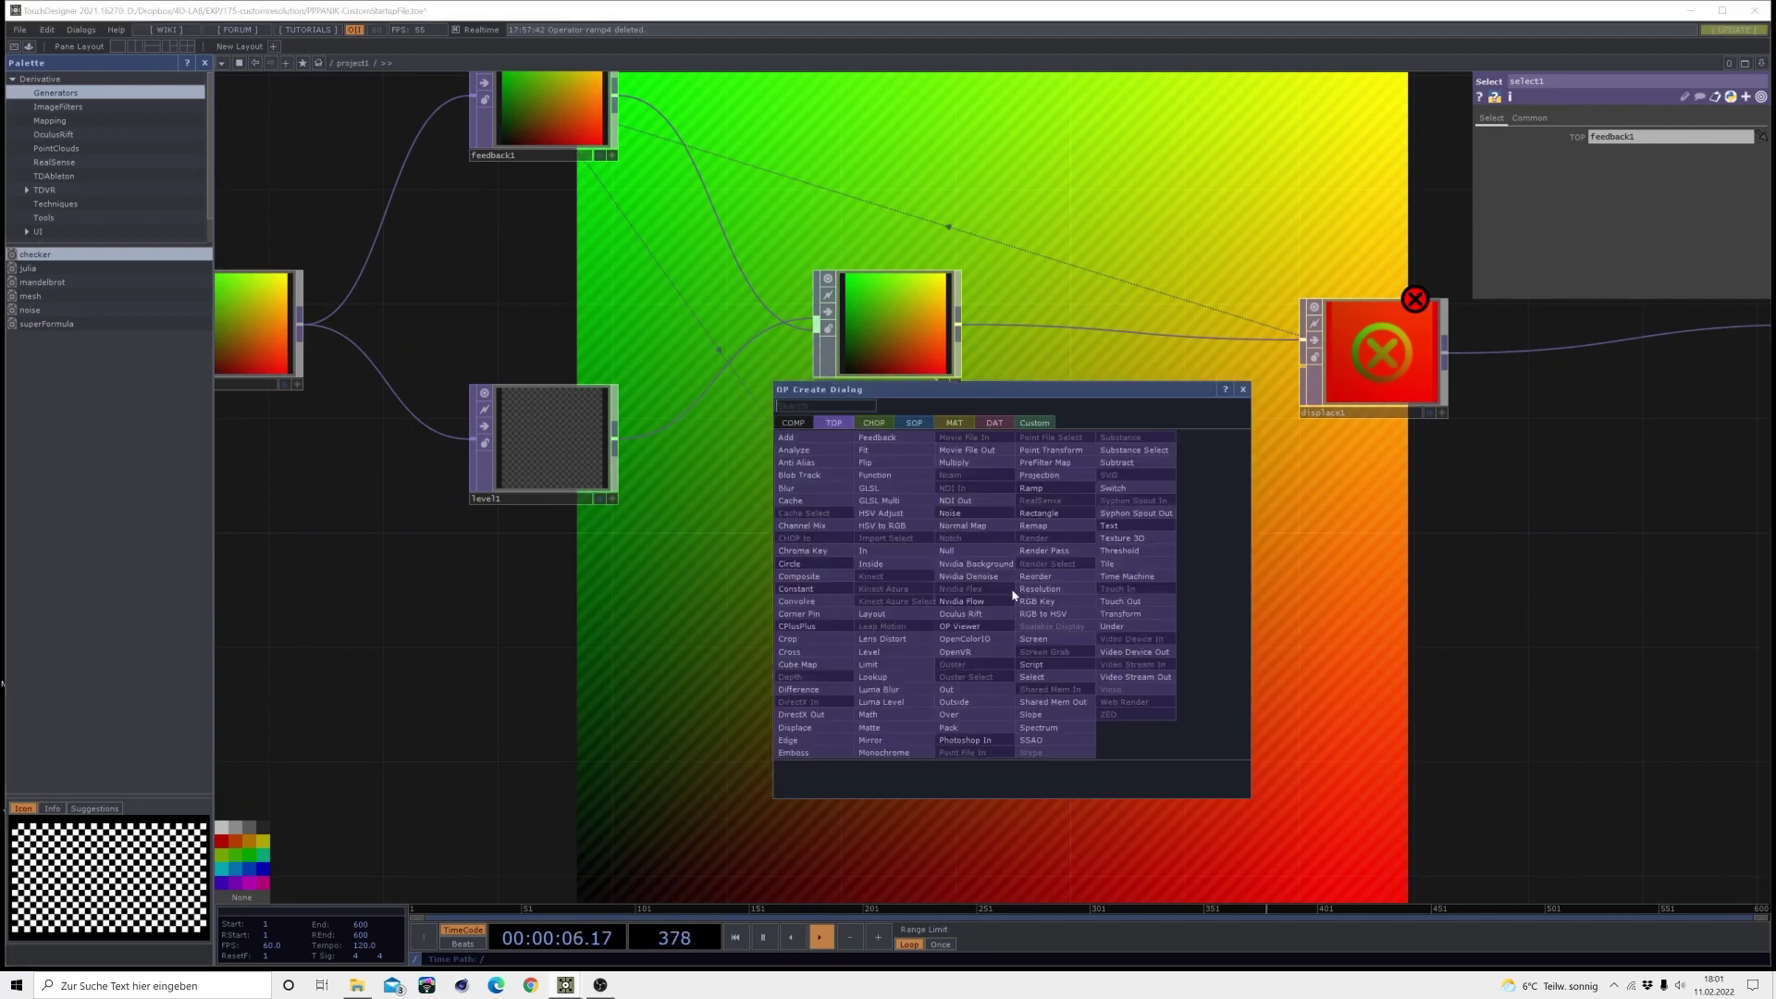
click(1062, 717)
click(1071, 586)
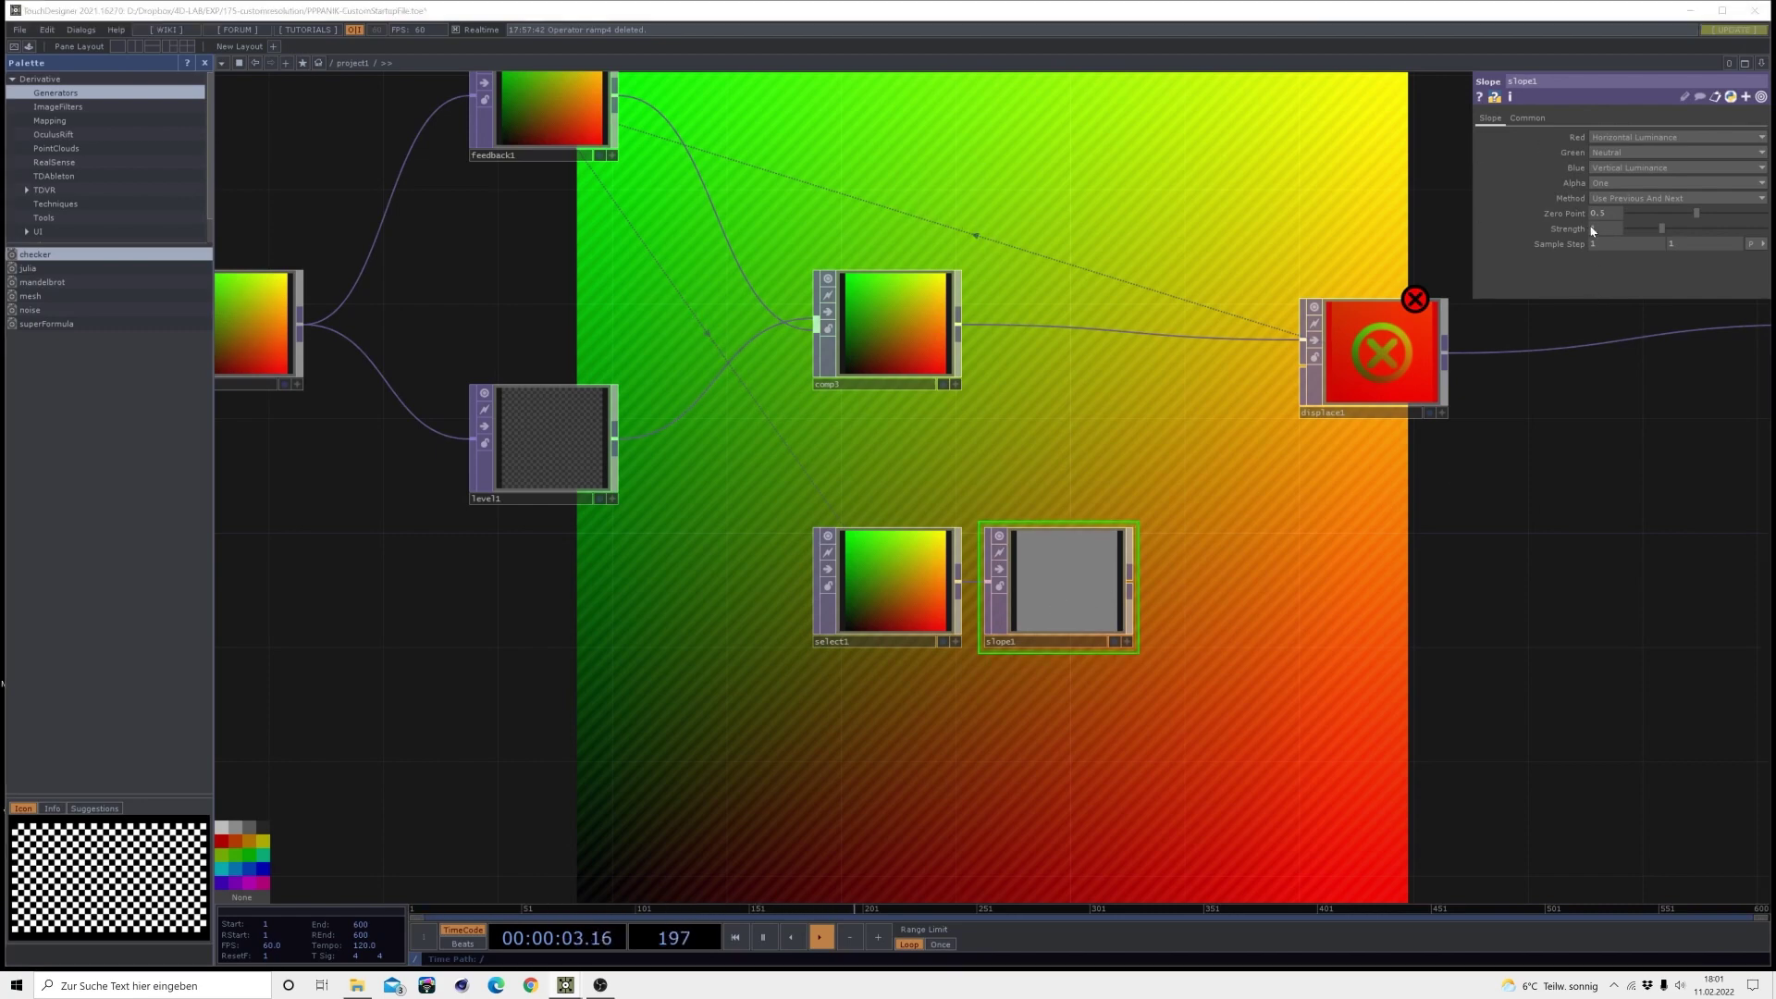
drag(1222, 566, 1012, 562)
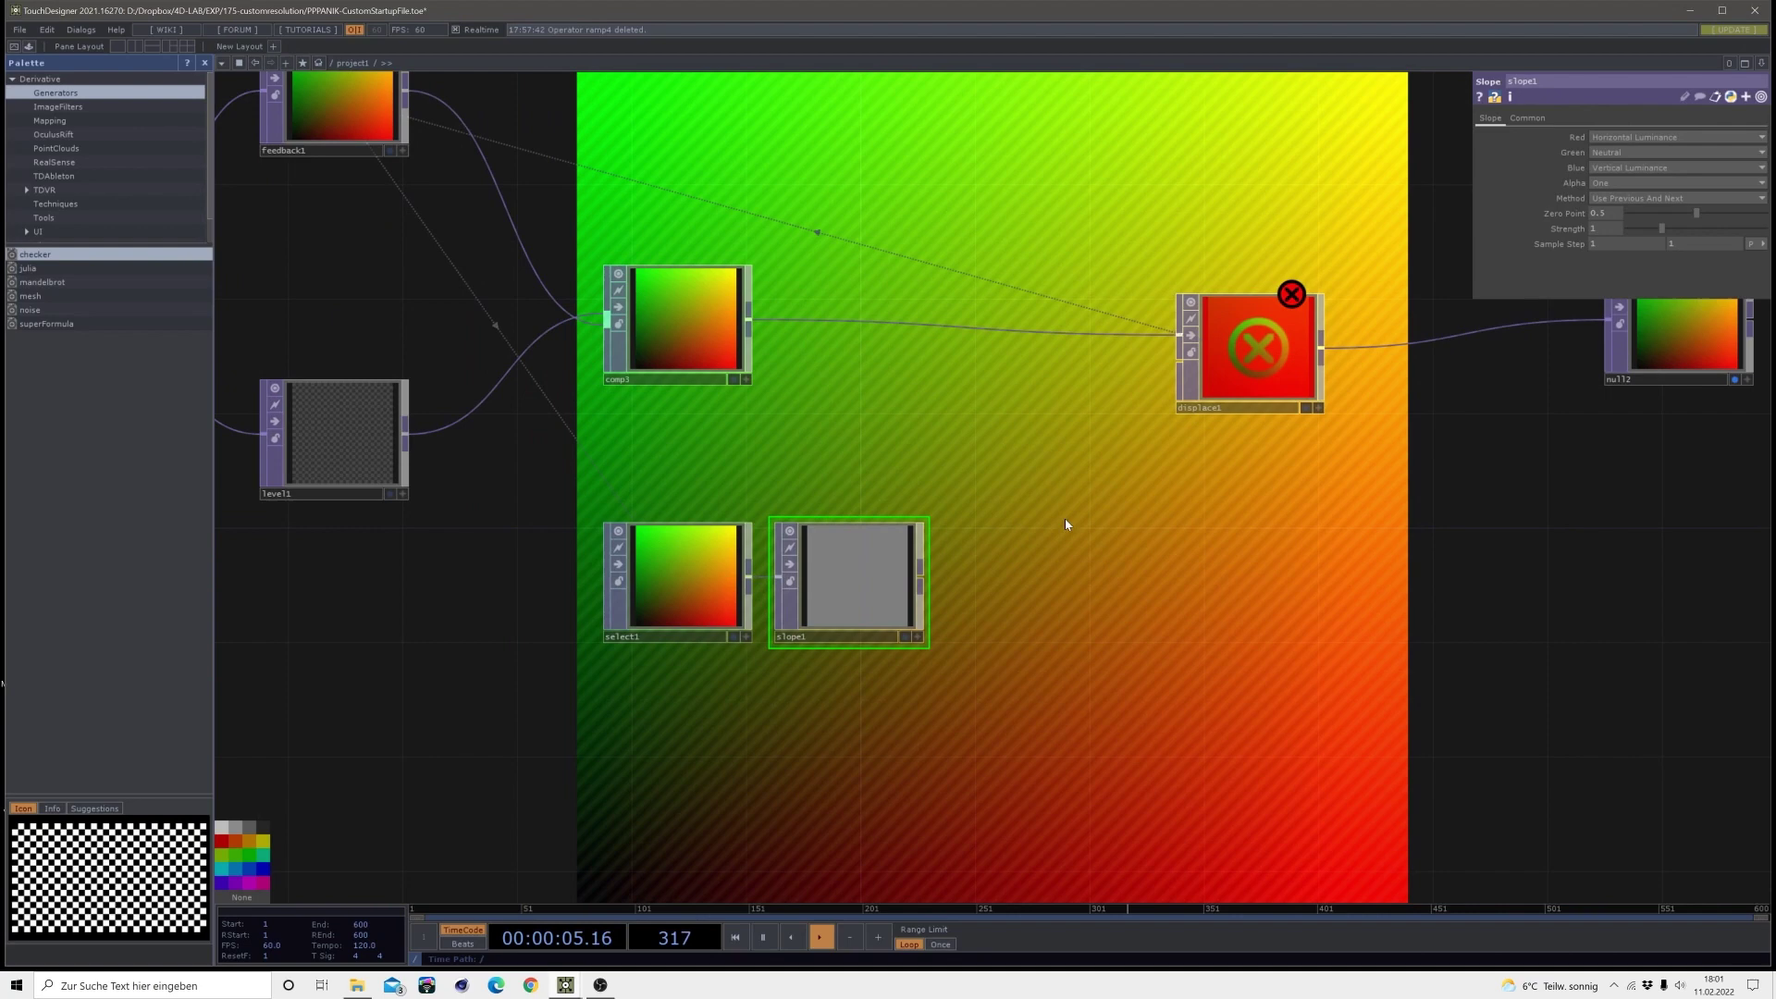
- Add a Blur TOP after slope1 with a Filter Size of 20
click(920, 580)
click(951, 582)
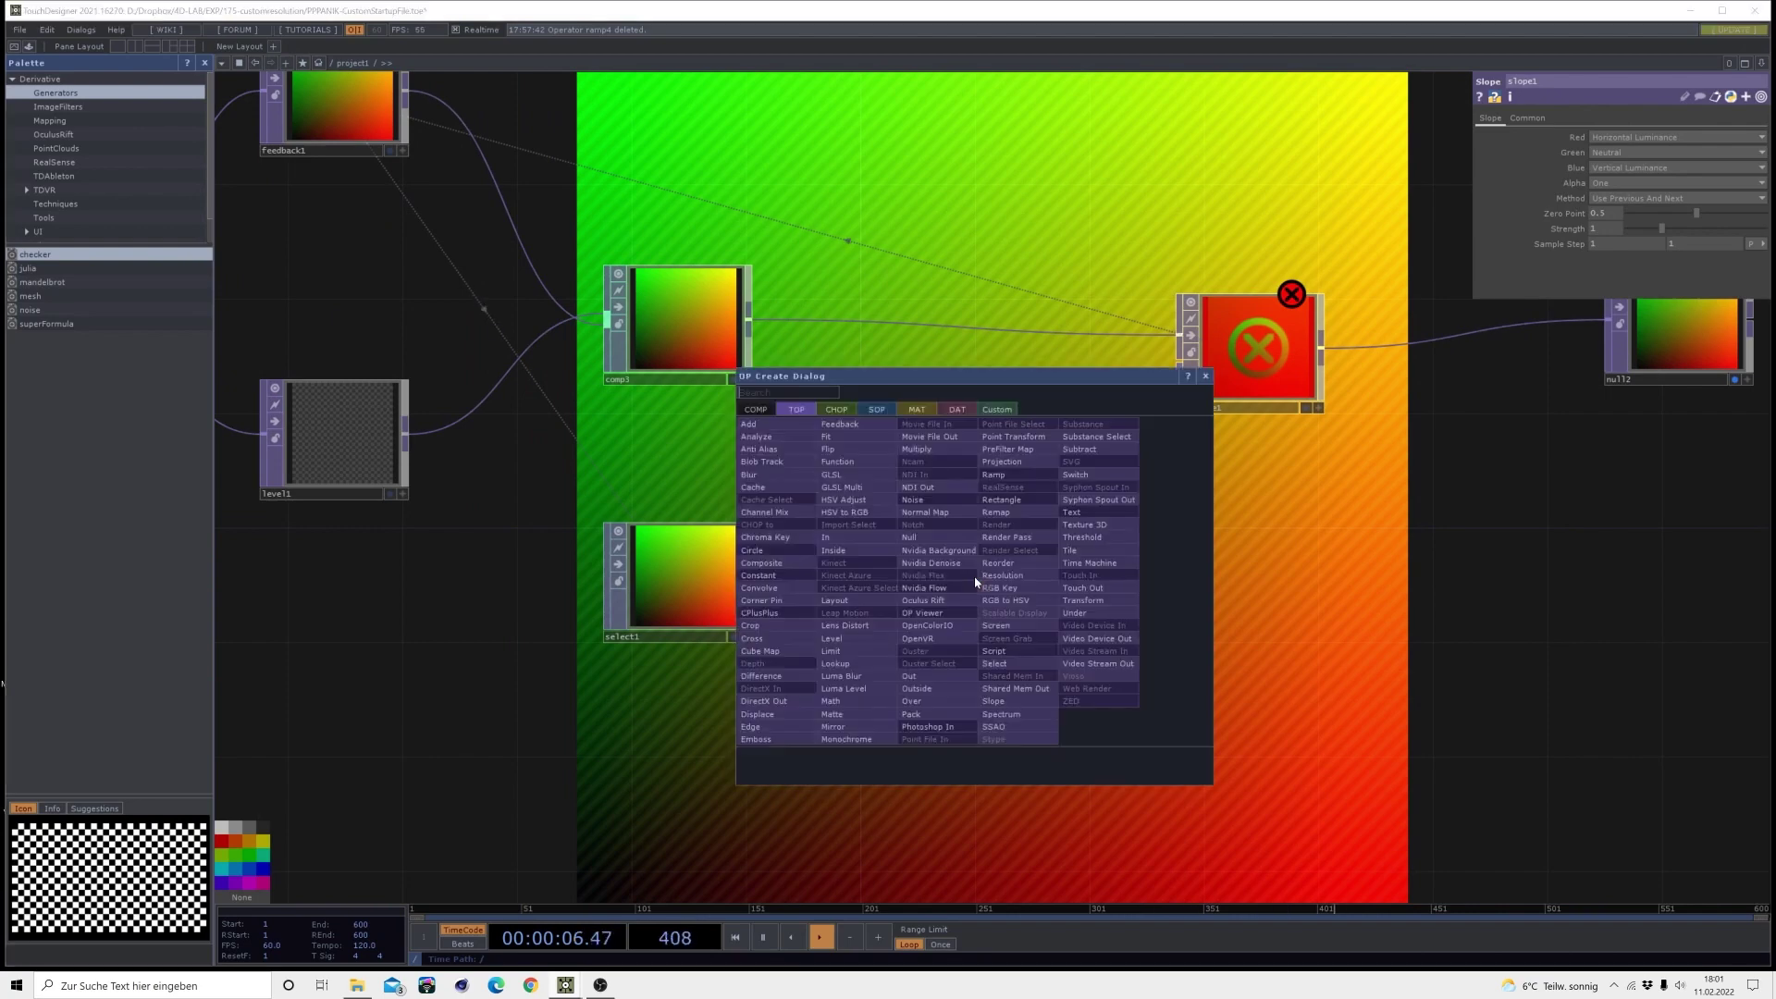
click(764, 485)
click(1042, 581)
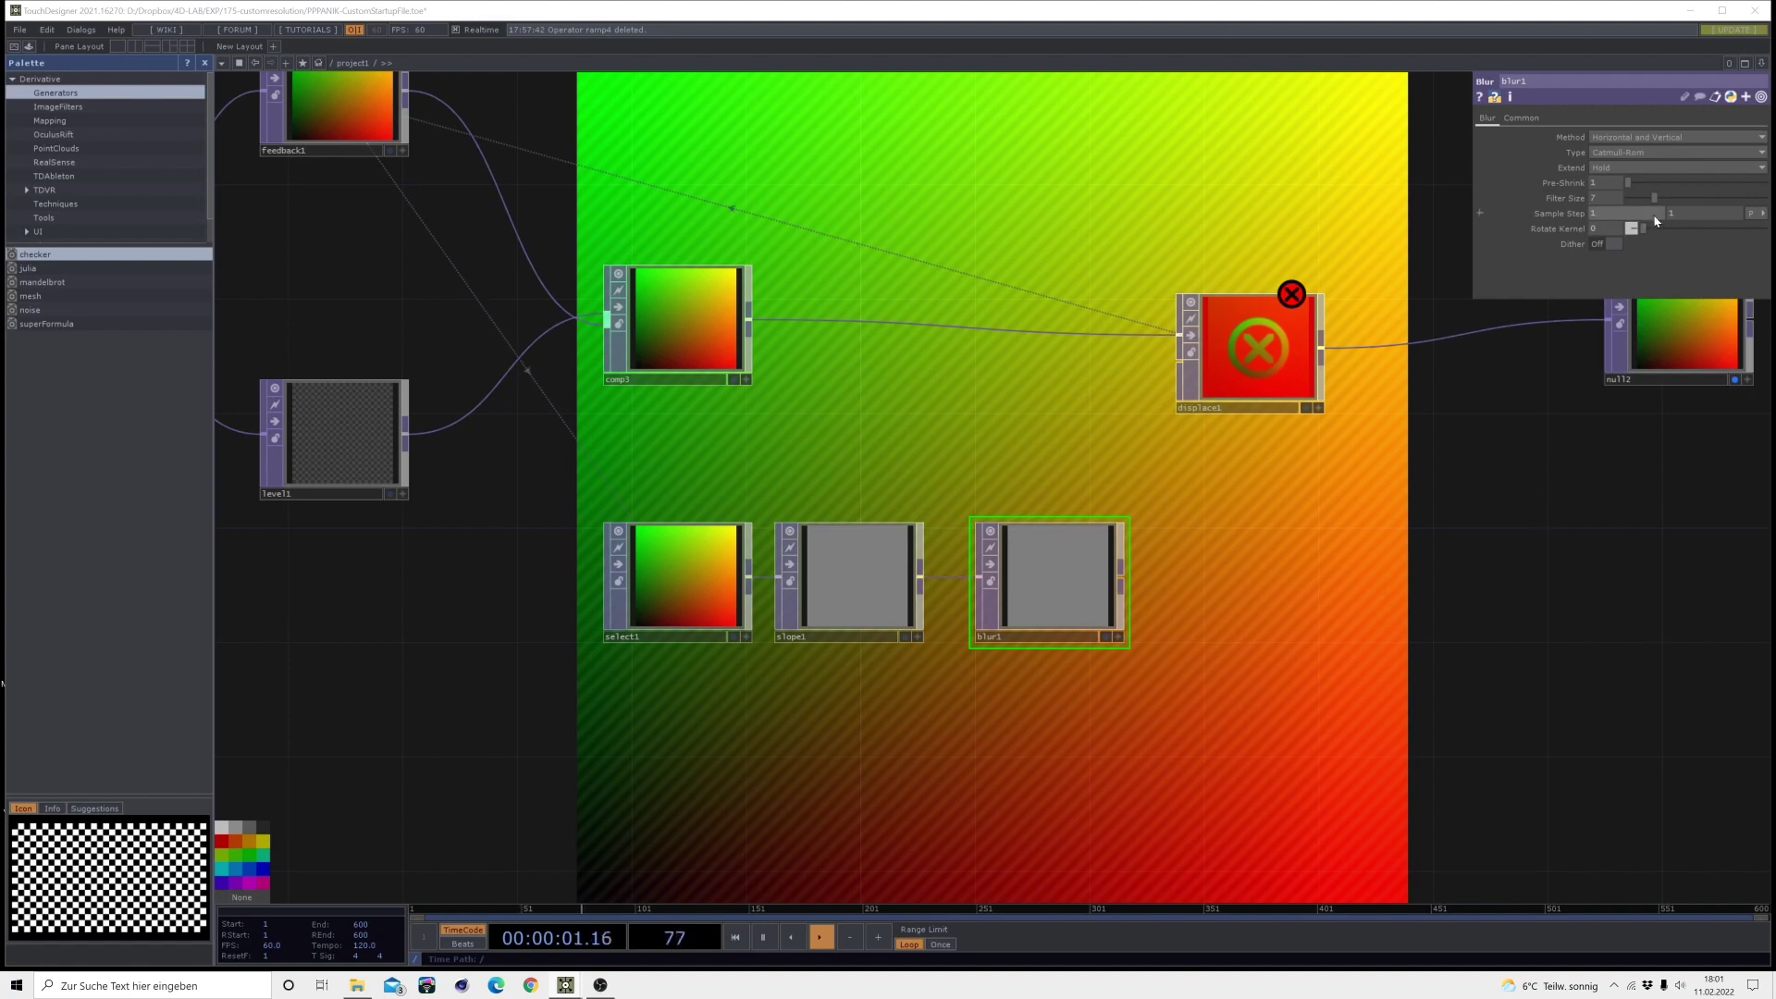
click(1576, 197)
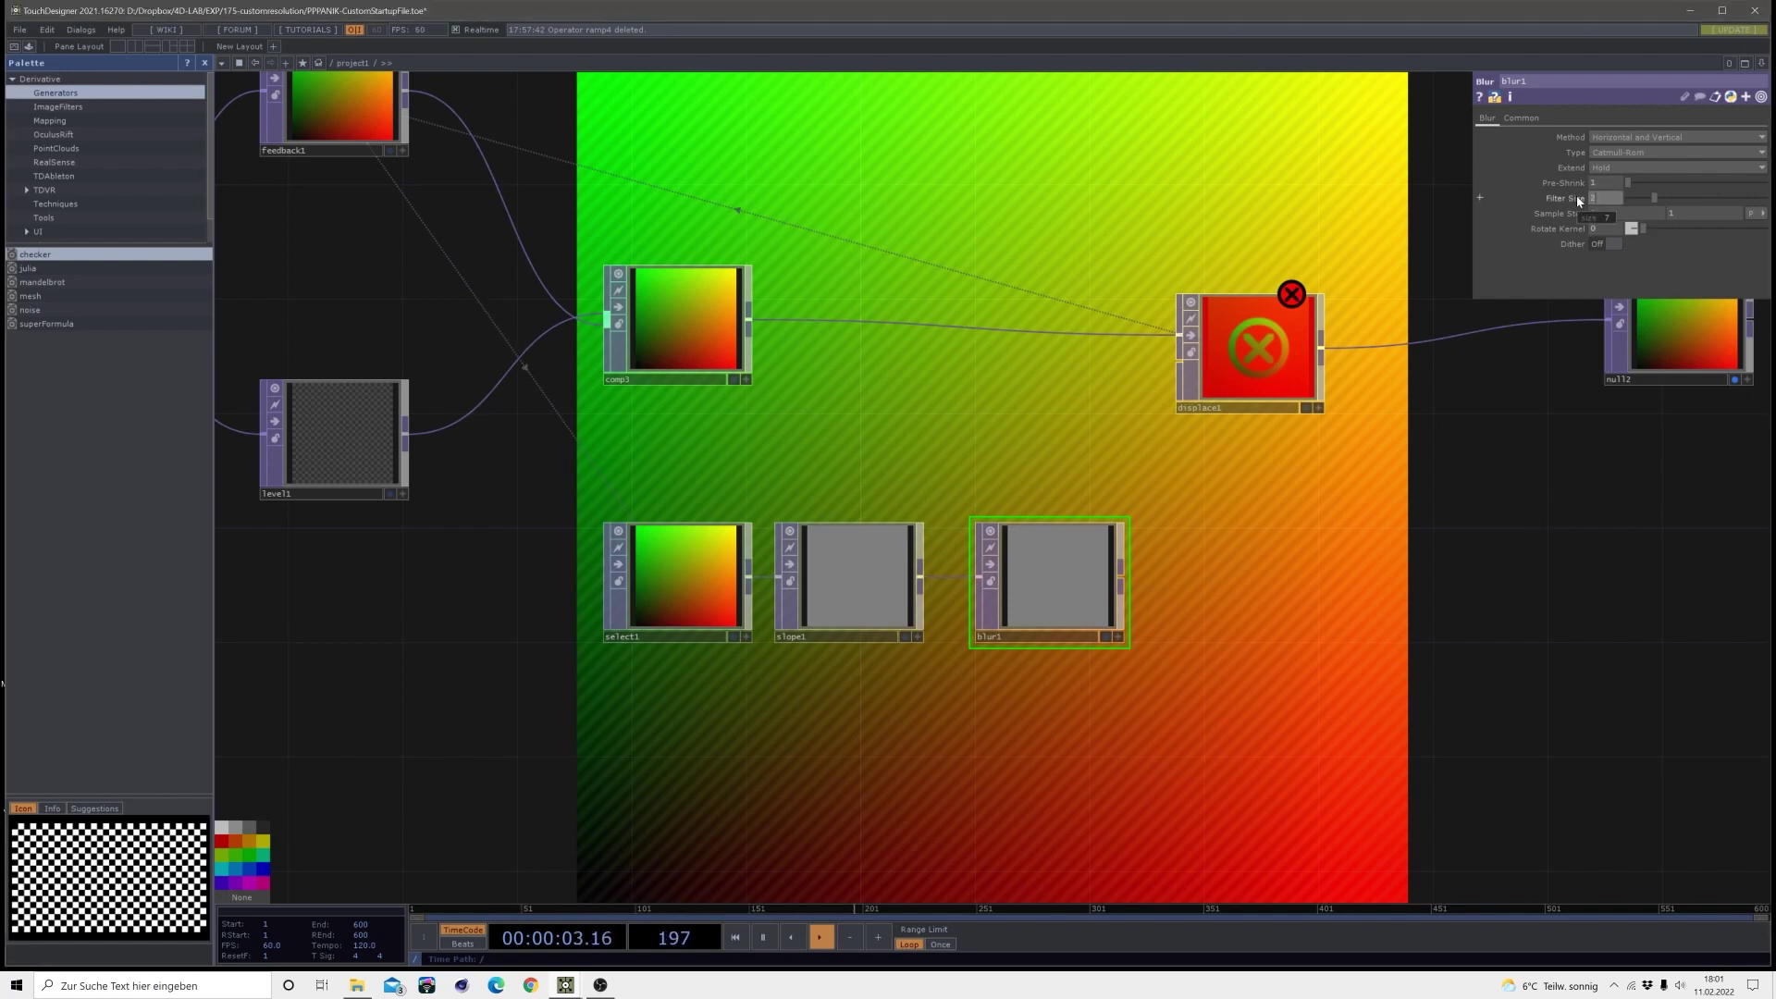
key(Return)
- Wire blur1 into displace1's second input to clear its error
drag(1123, 577, 1169, 376)
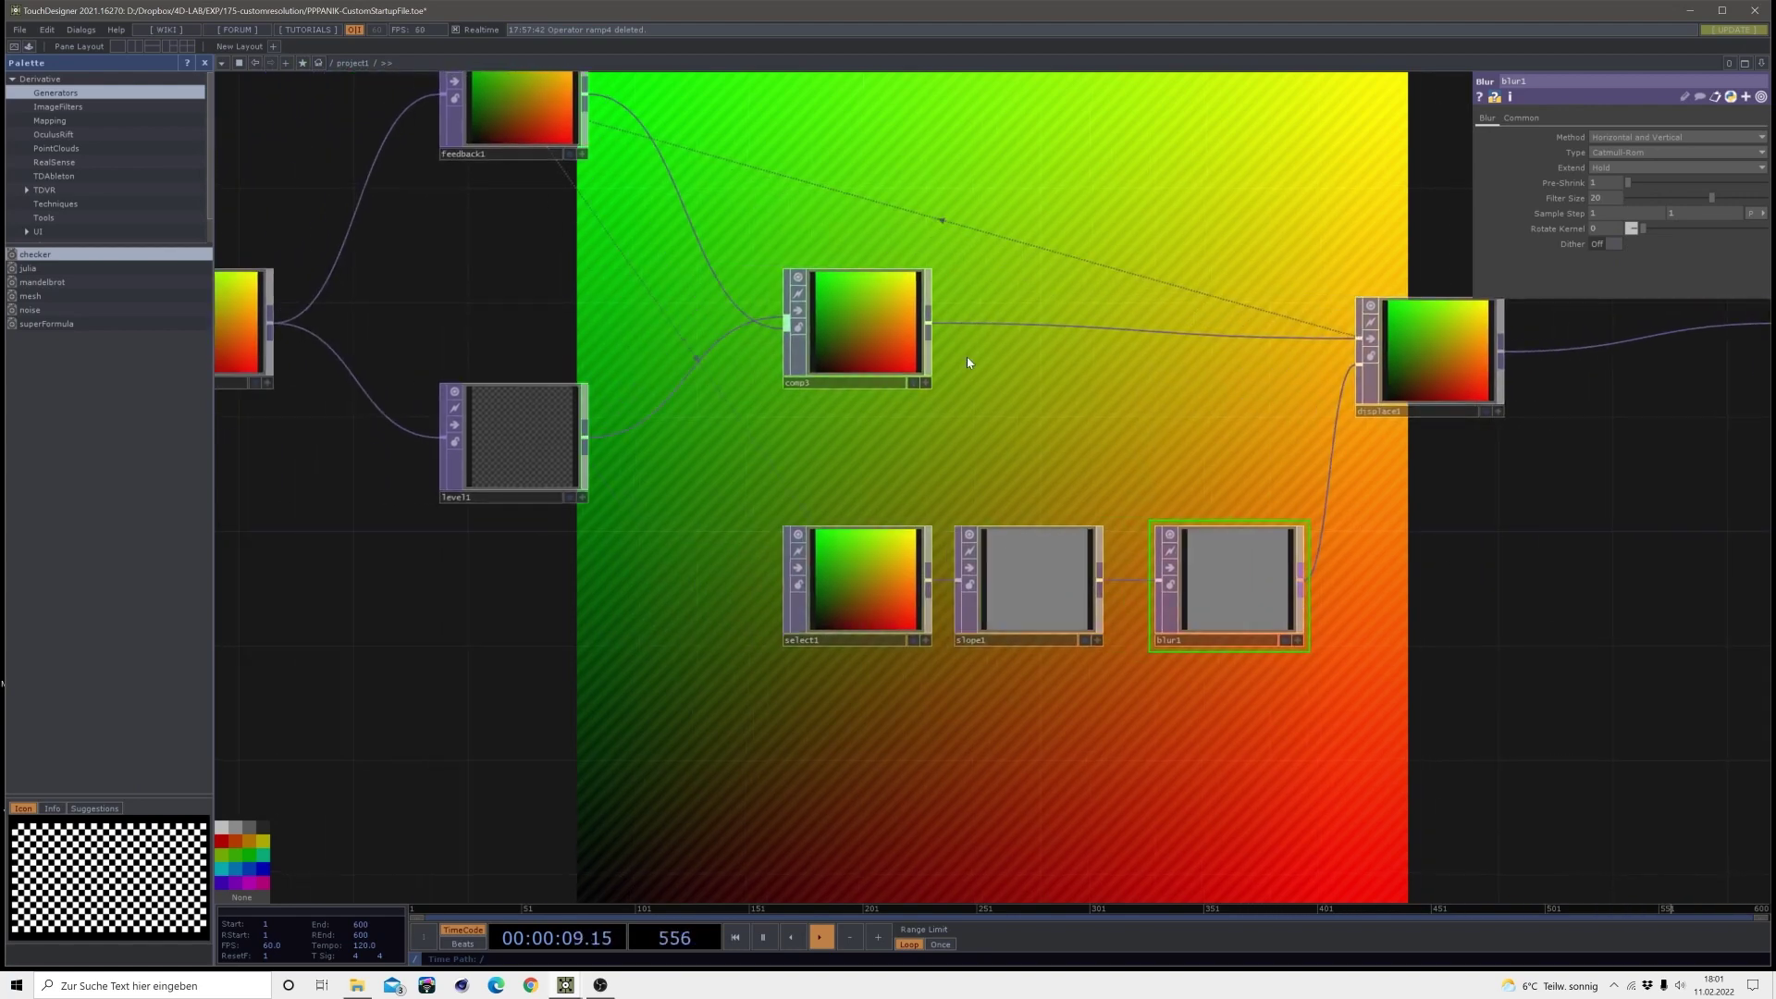
scroll(1171, 633, down, 3)
drag(1019, 336, 1061, 430)
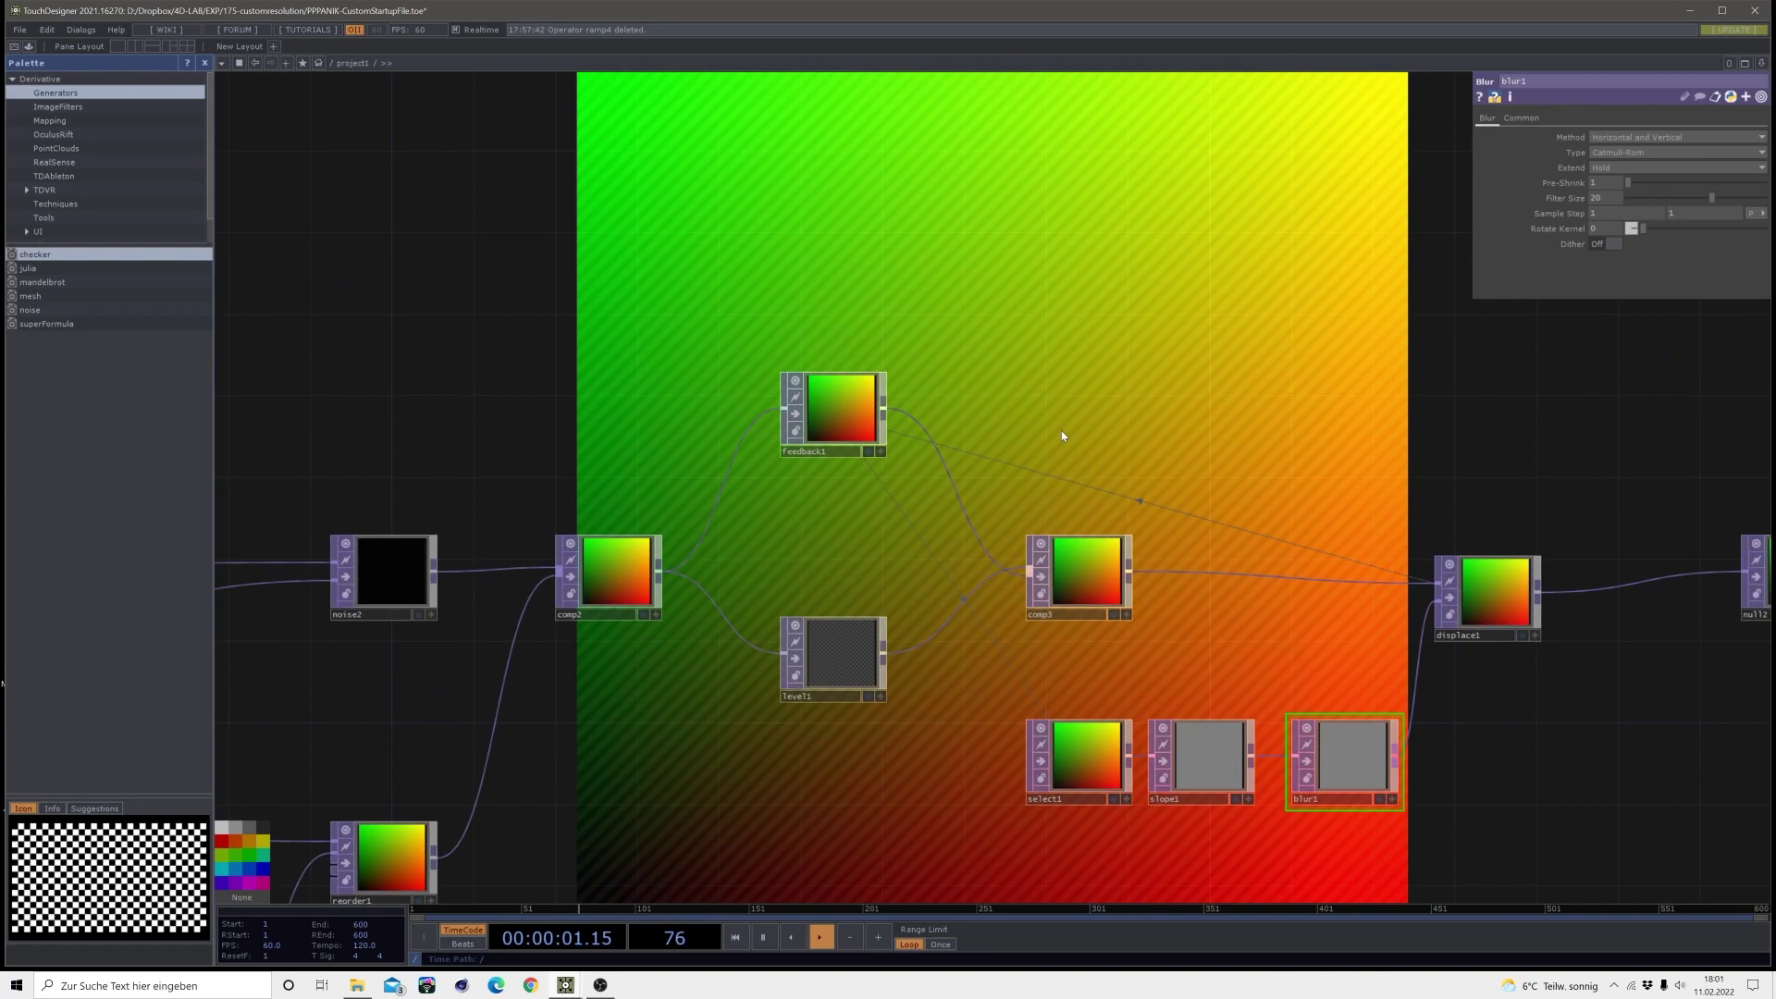
- Add a Keyboard In CHOP, keyboardin1, above feedback1
click(852, 431)
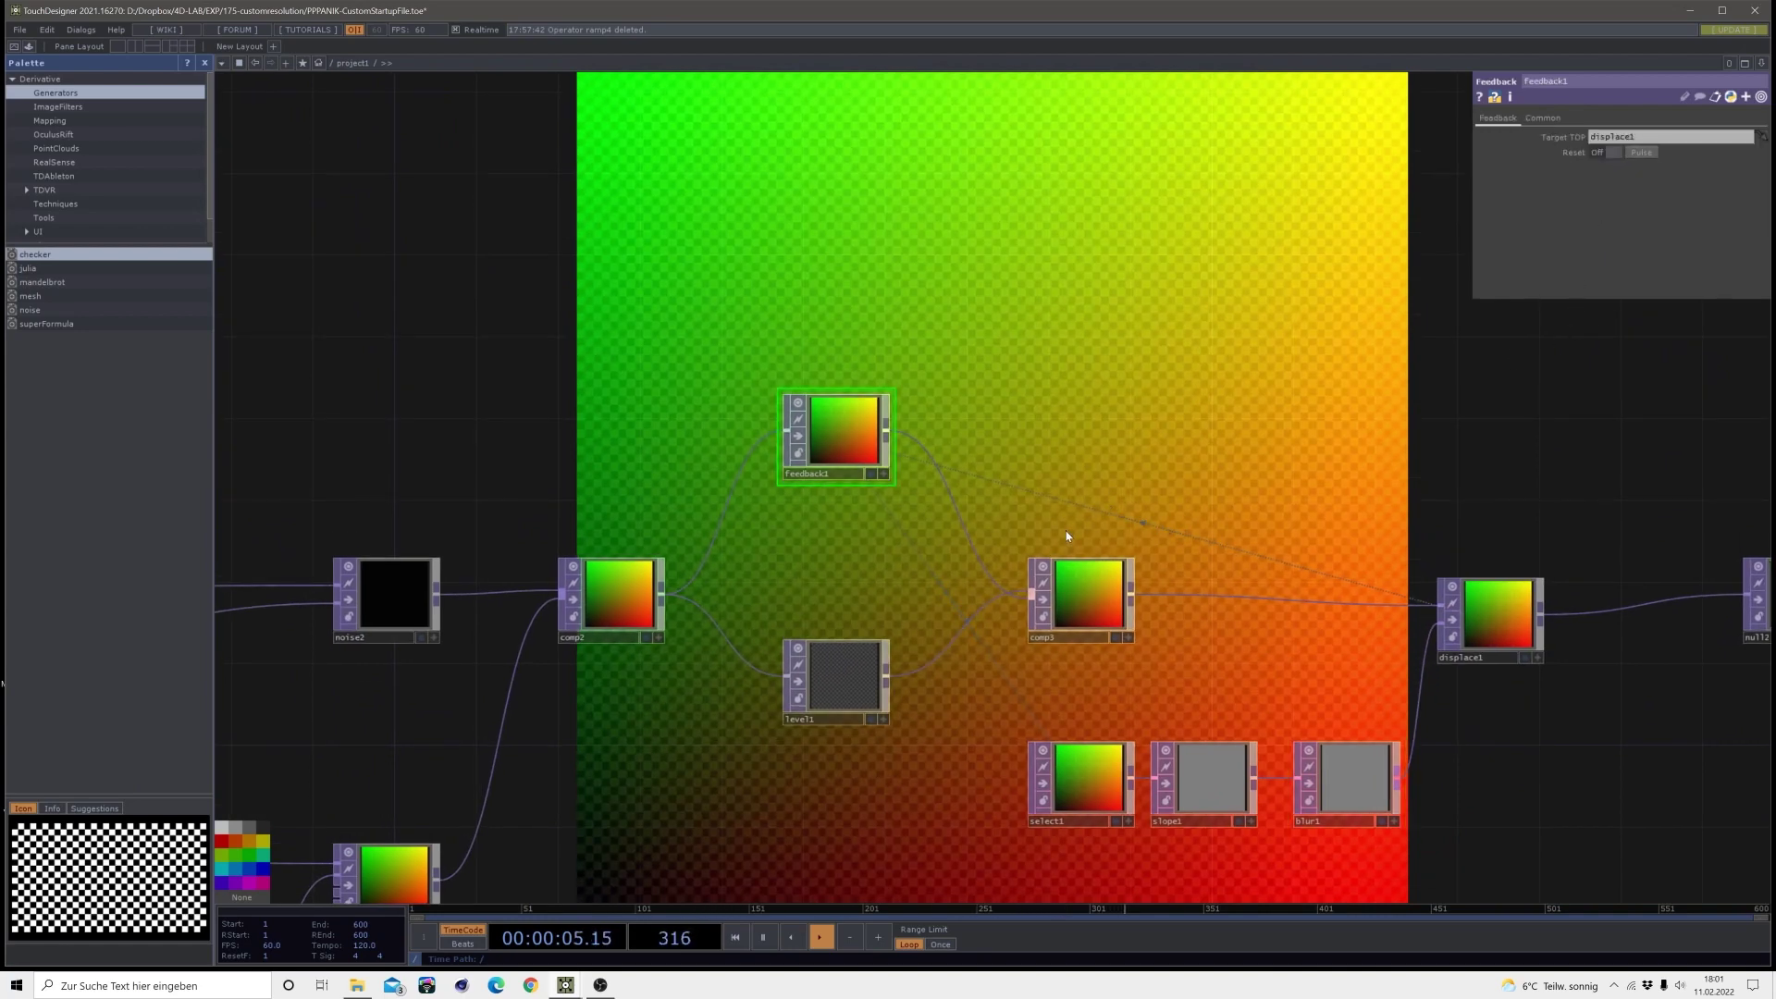
key(Tab)
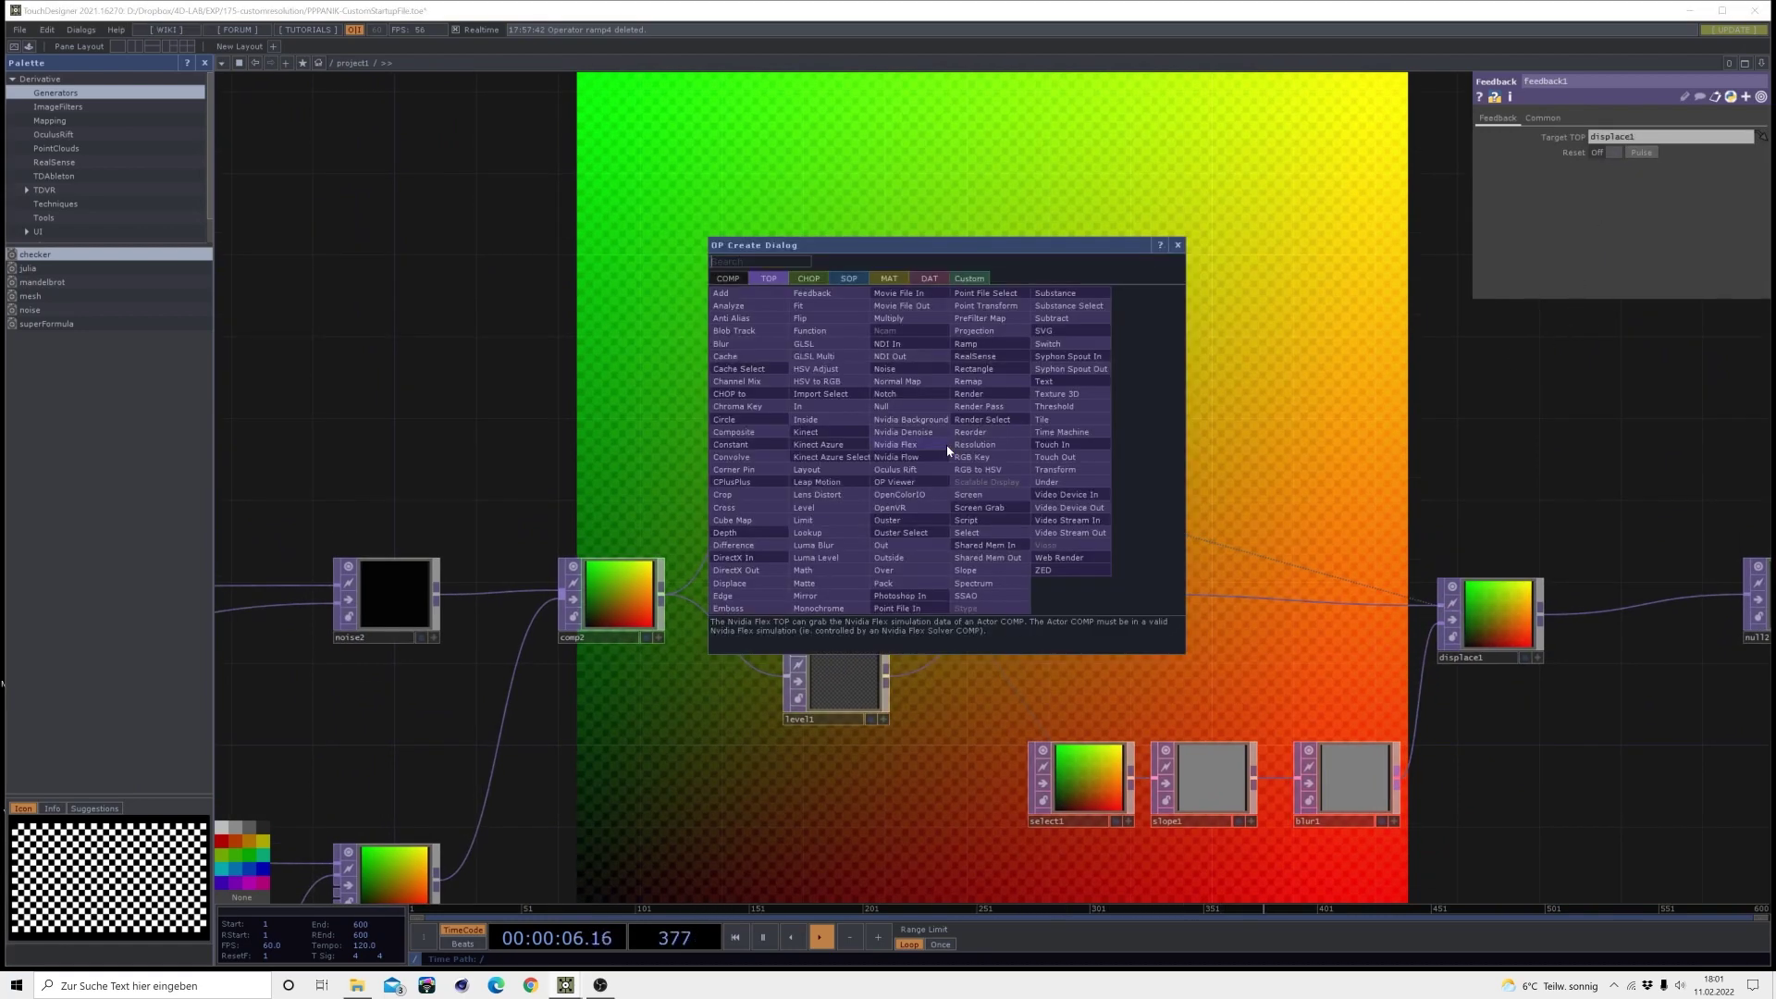
click(810, 278)
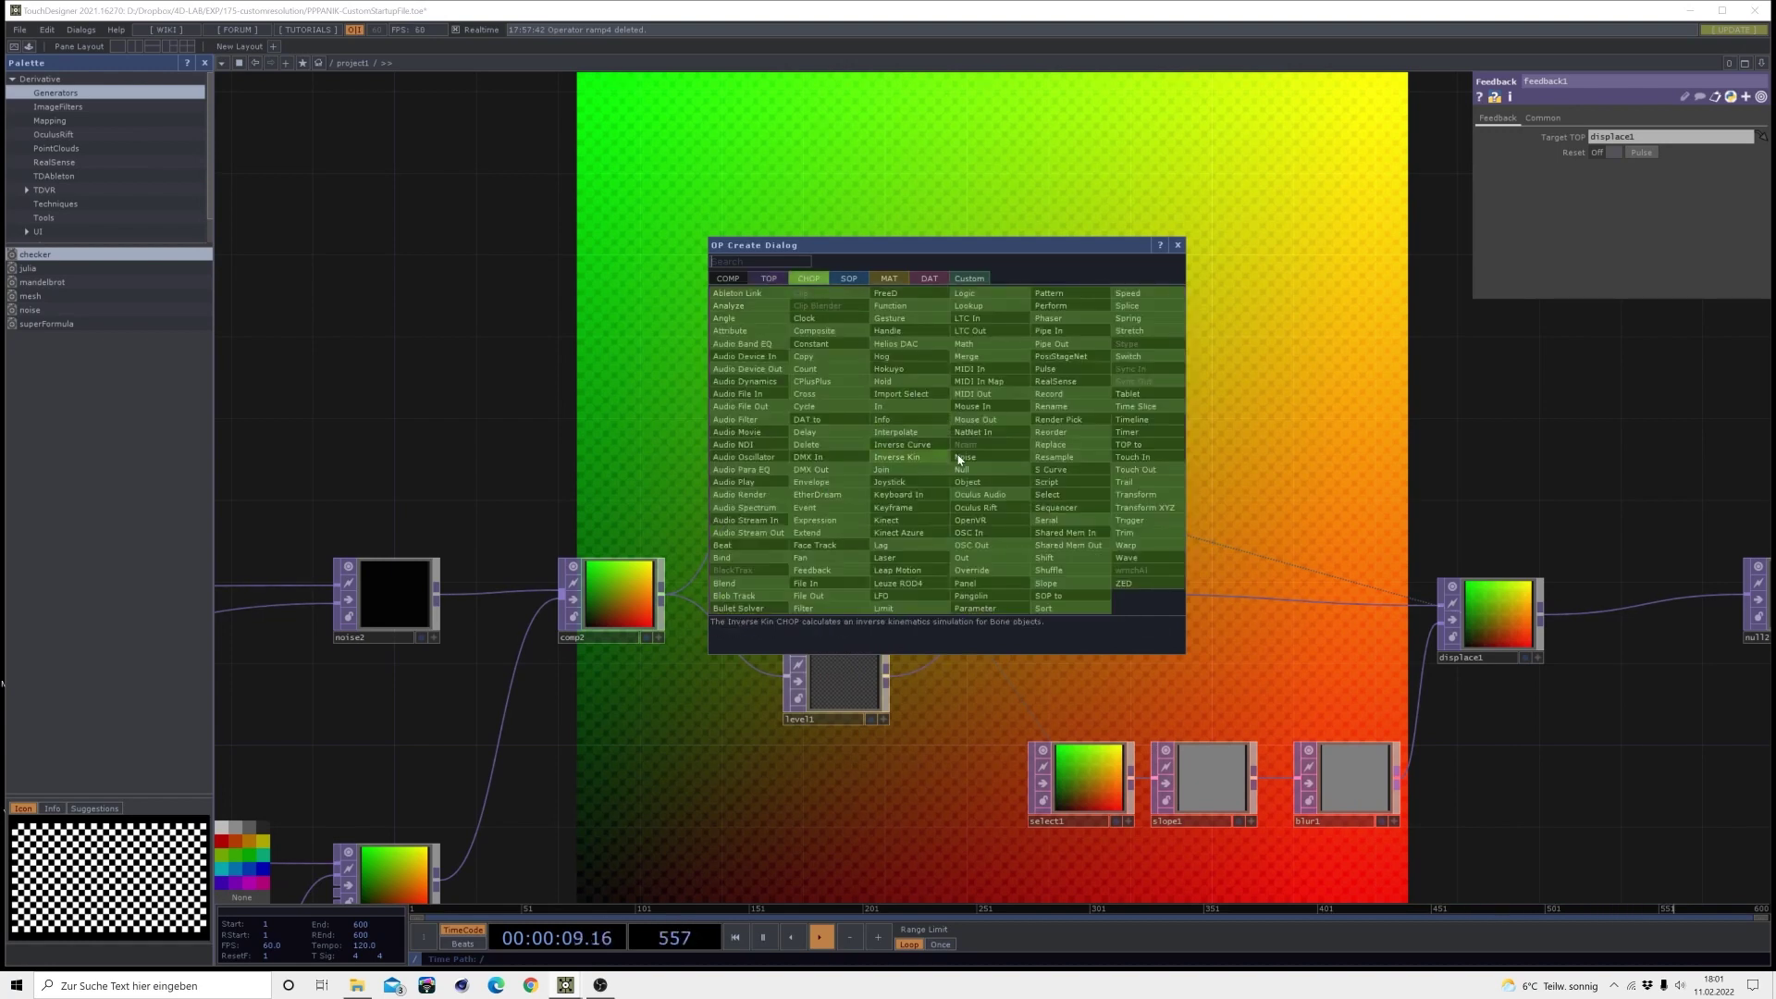
key(Escape)
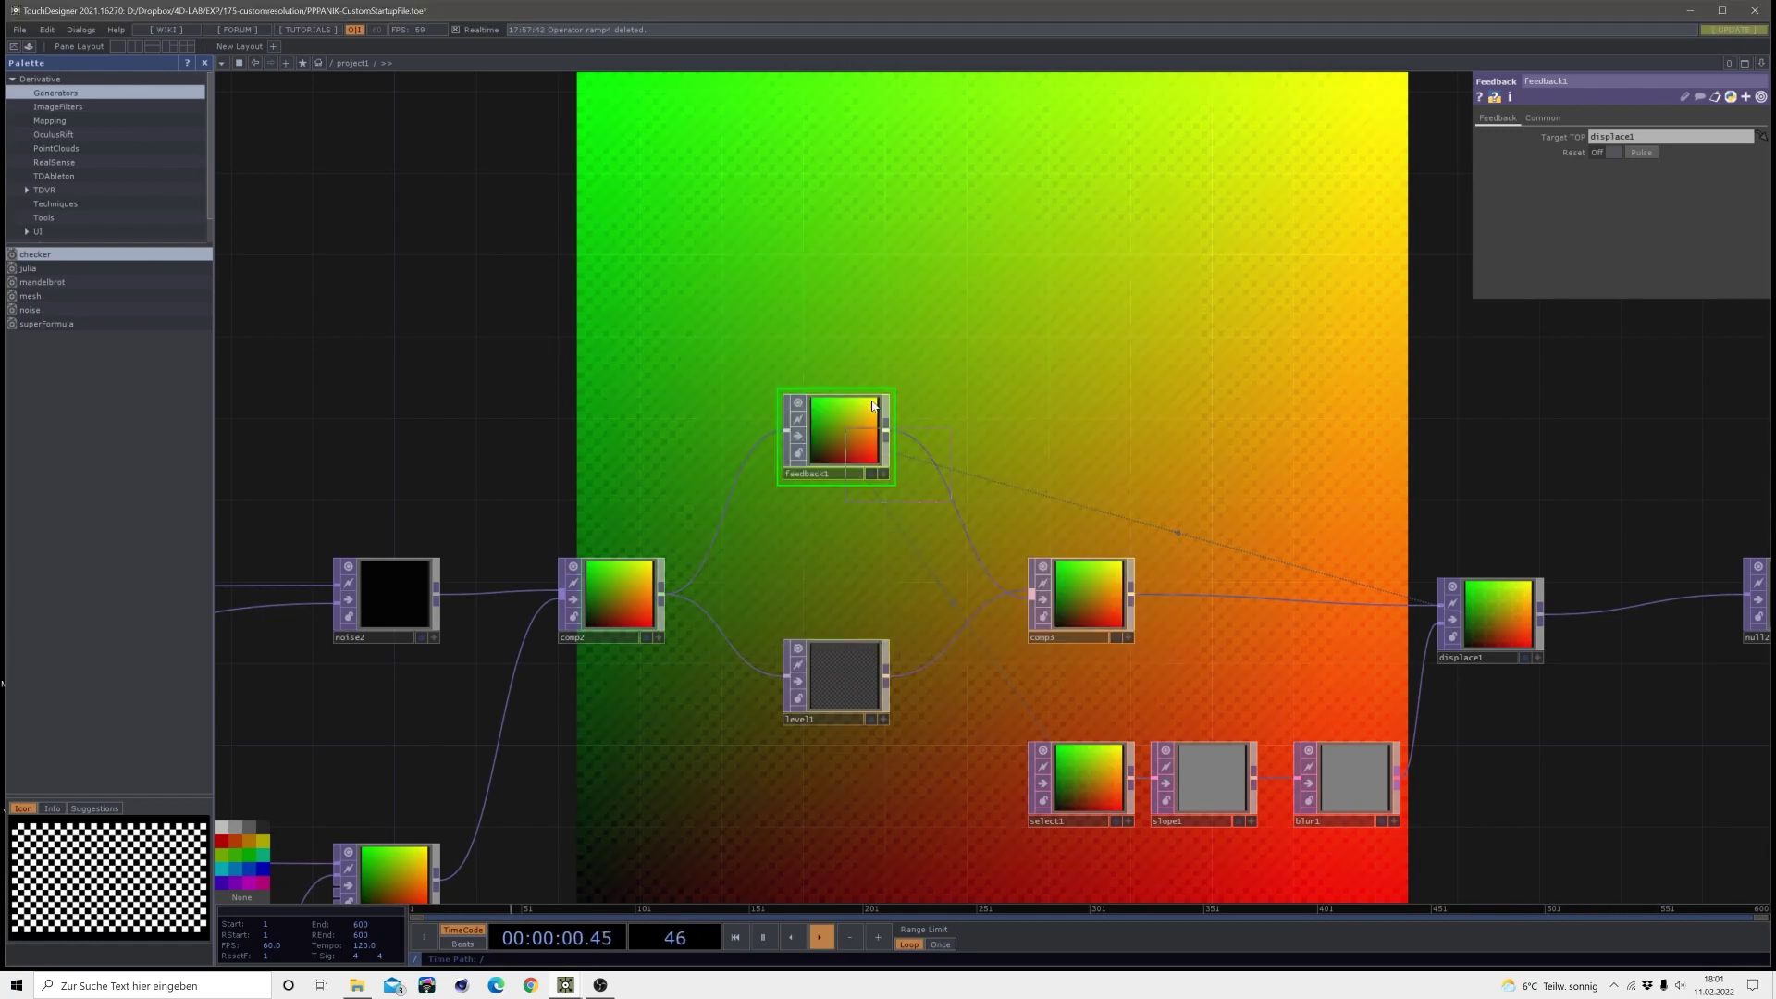
click(839, 333)
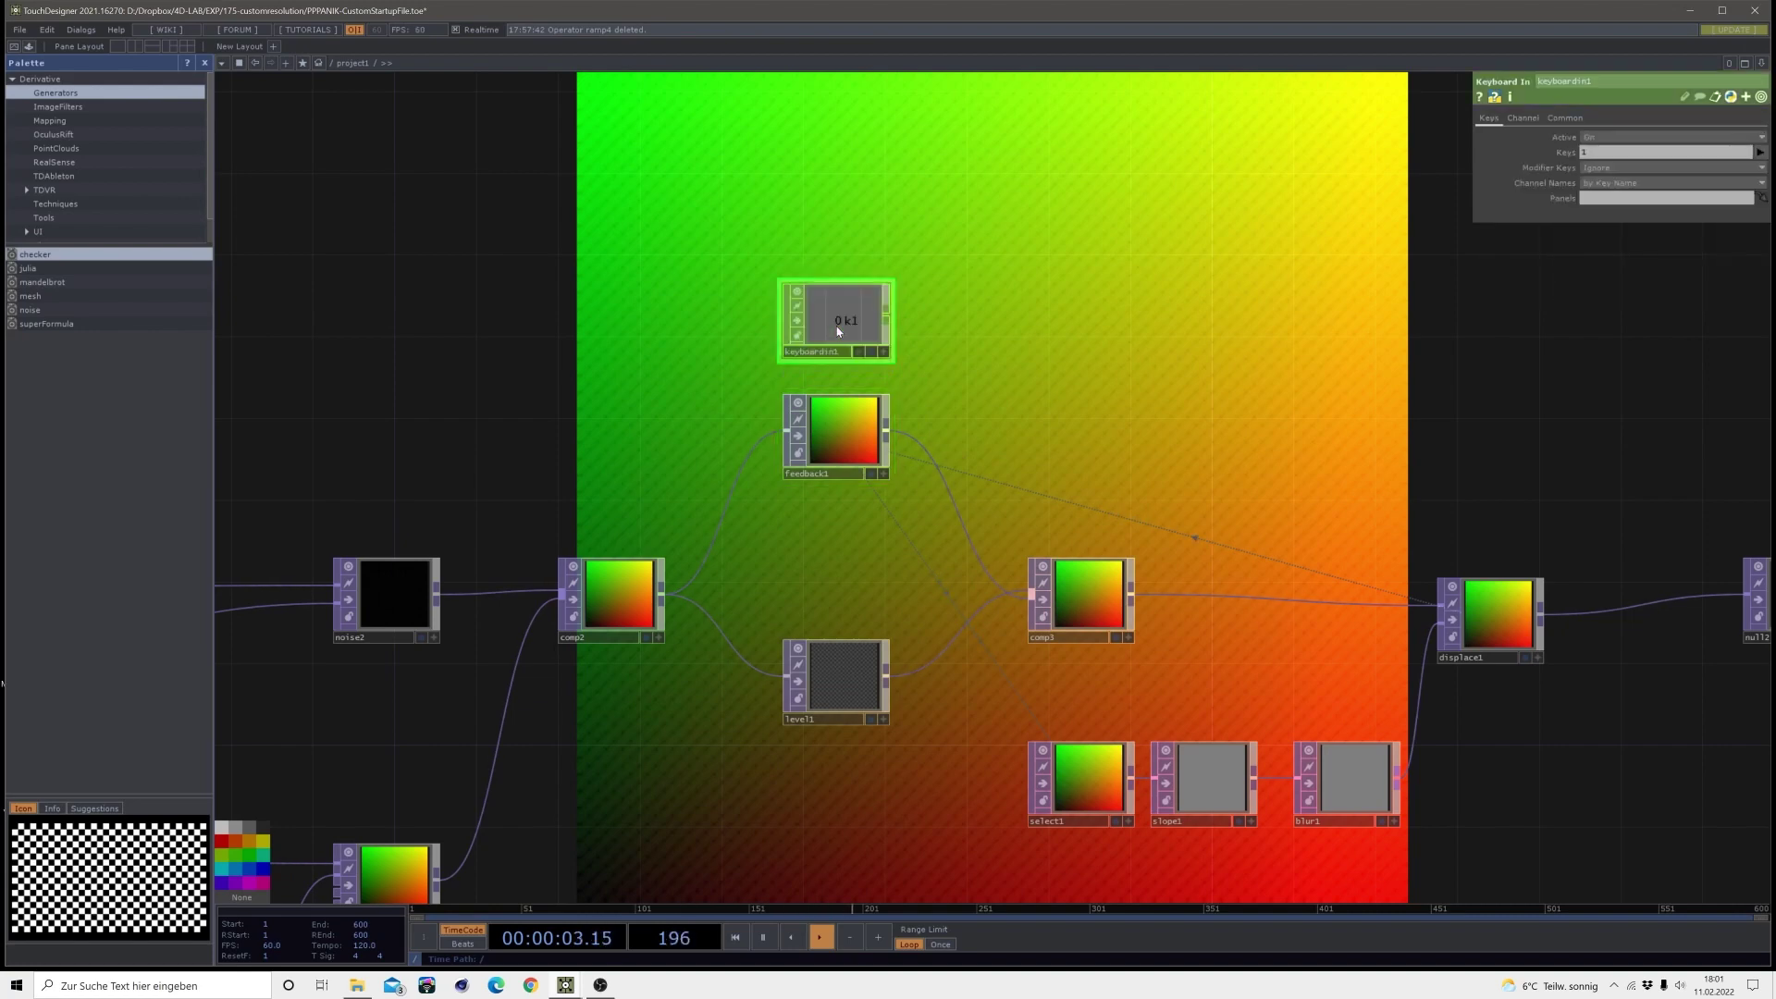
- Export keyboardin1's k1 channel to feedback1's Reset Pulse parameter
click(885, 352)
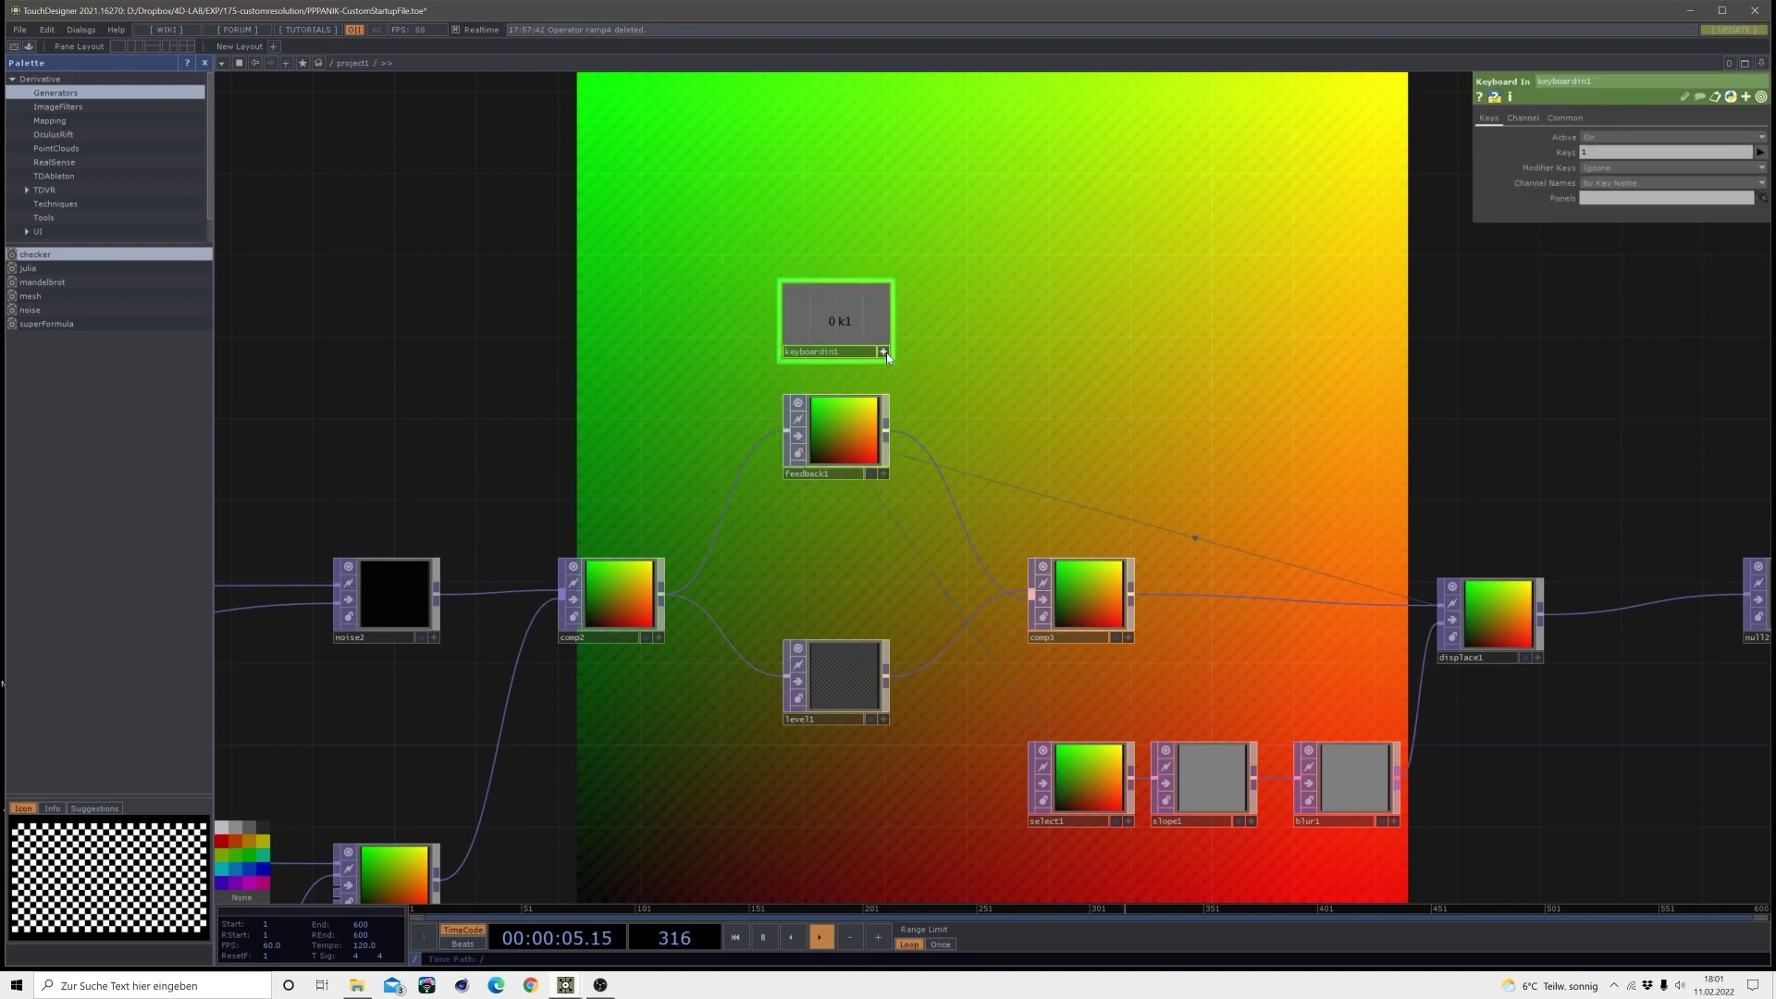
drag(862, 330, 1635, 158)
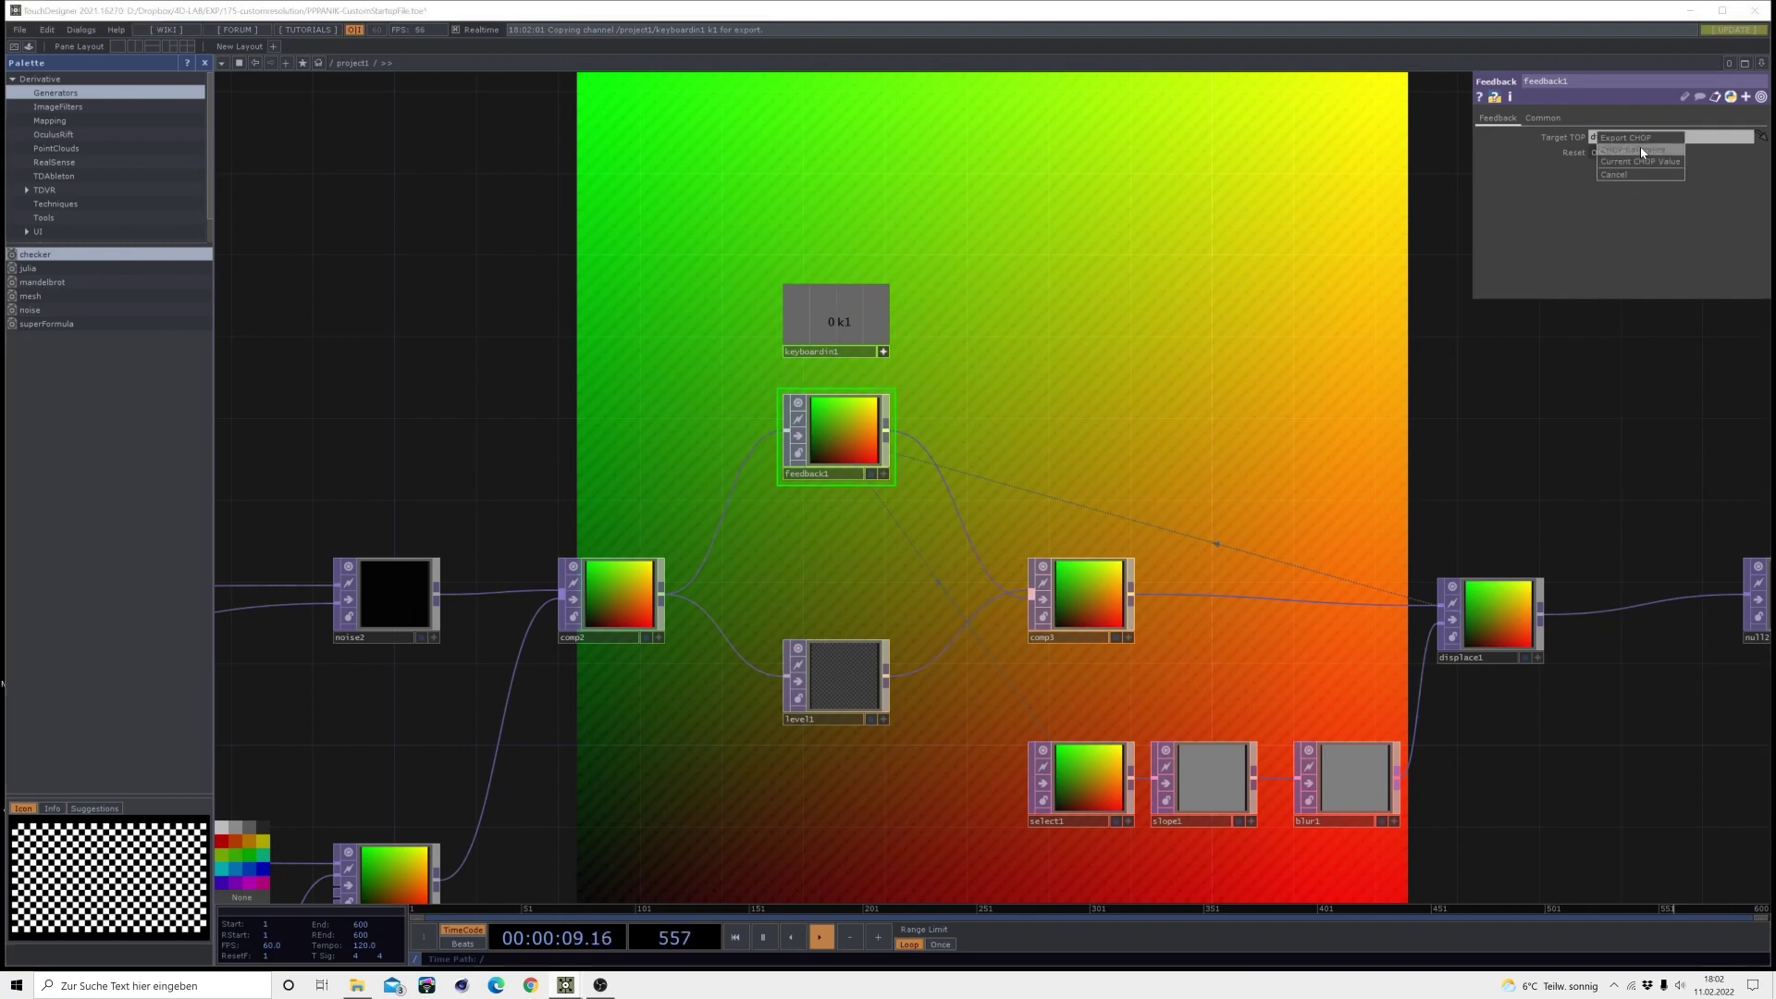
click(1637, 148)
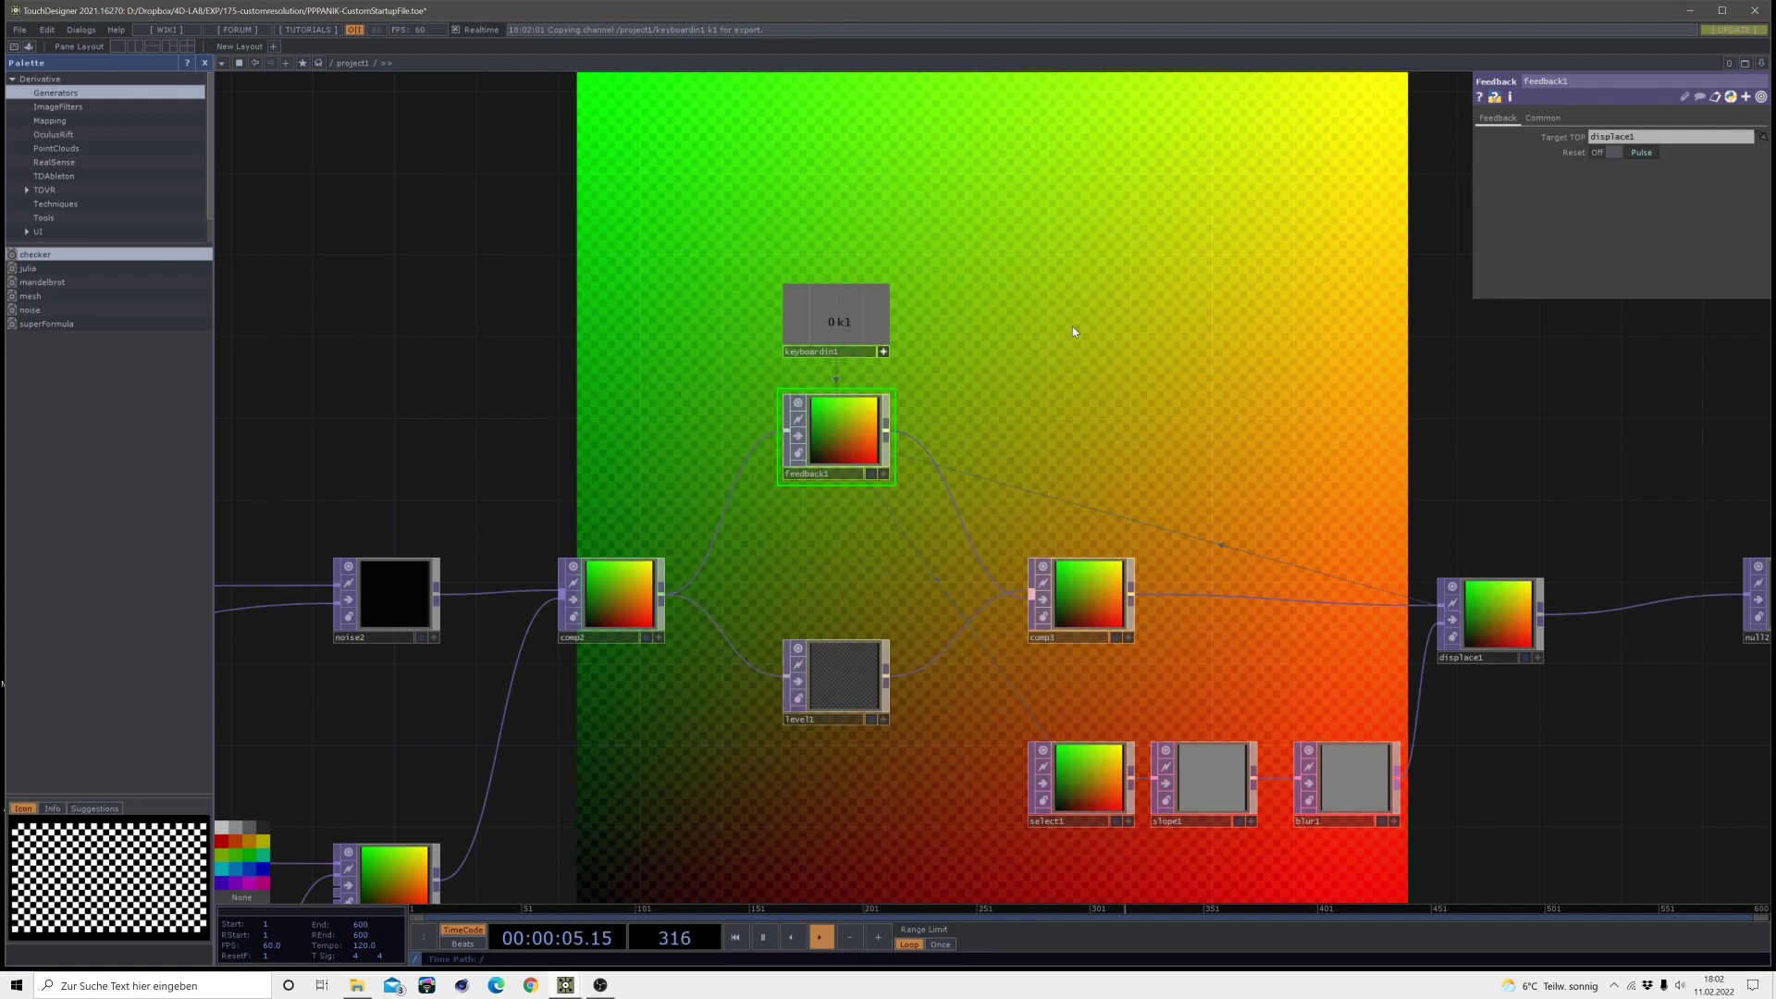
- Relocate null2 to the upper right so it sits clear of displace1
drag(1235, 352, 1012, 400)
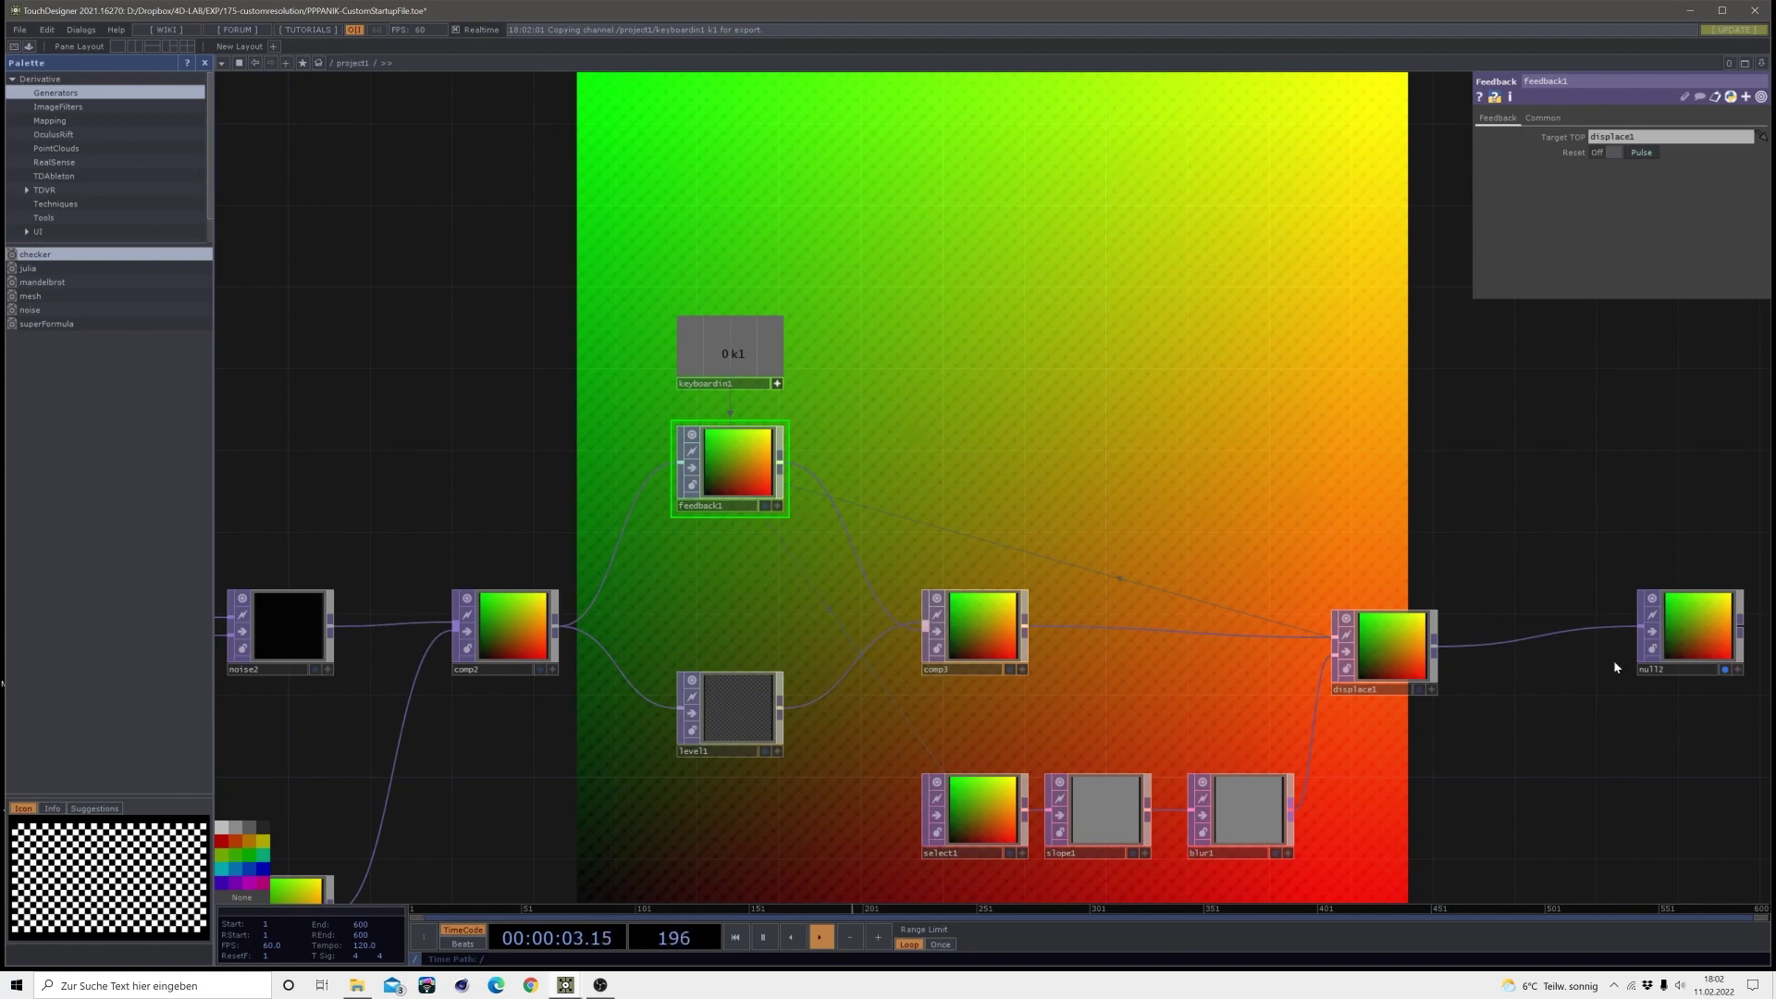
drag(1517, 761, 904, 706)
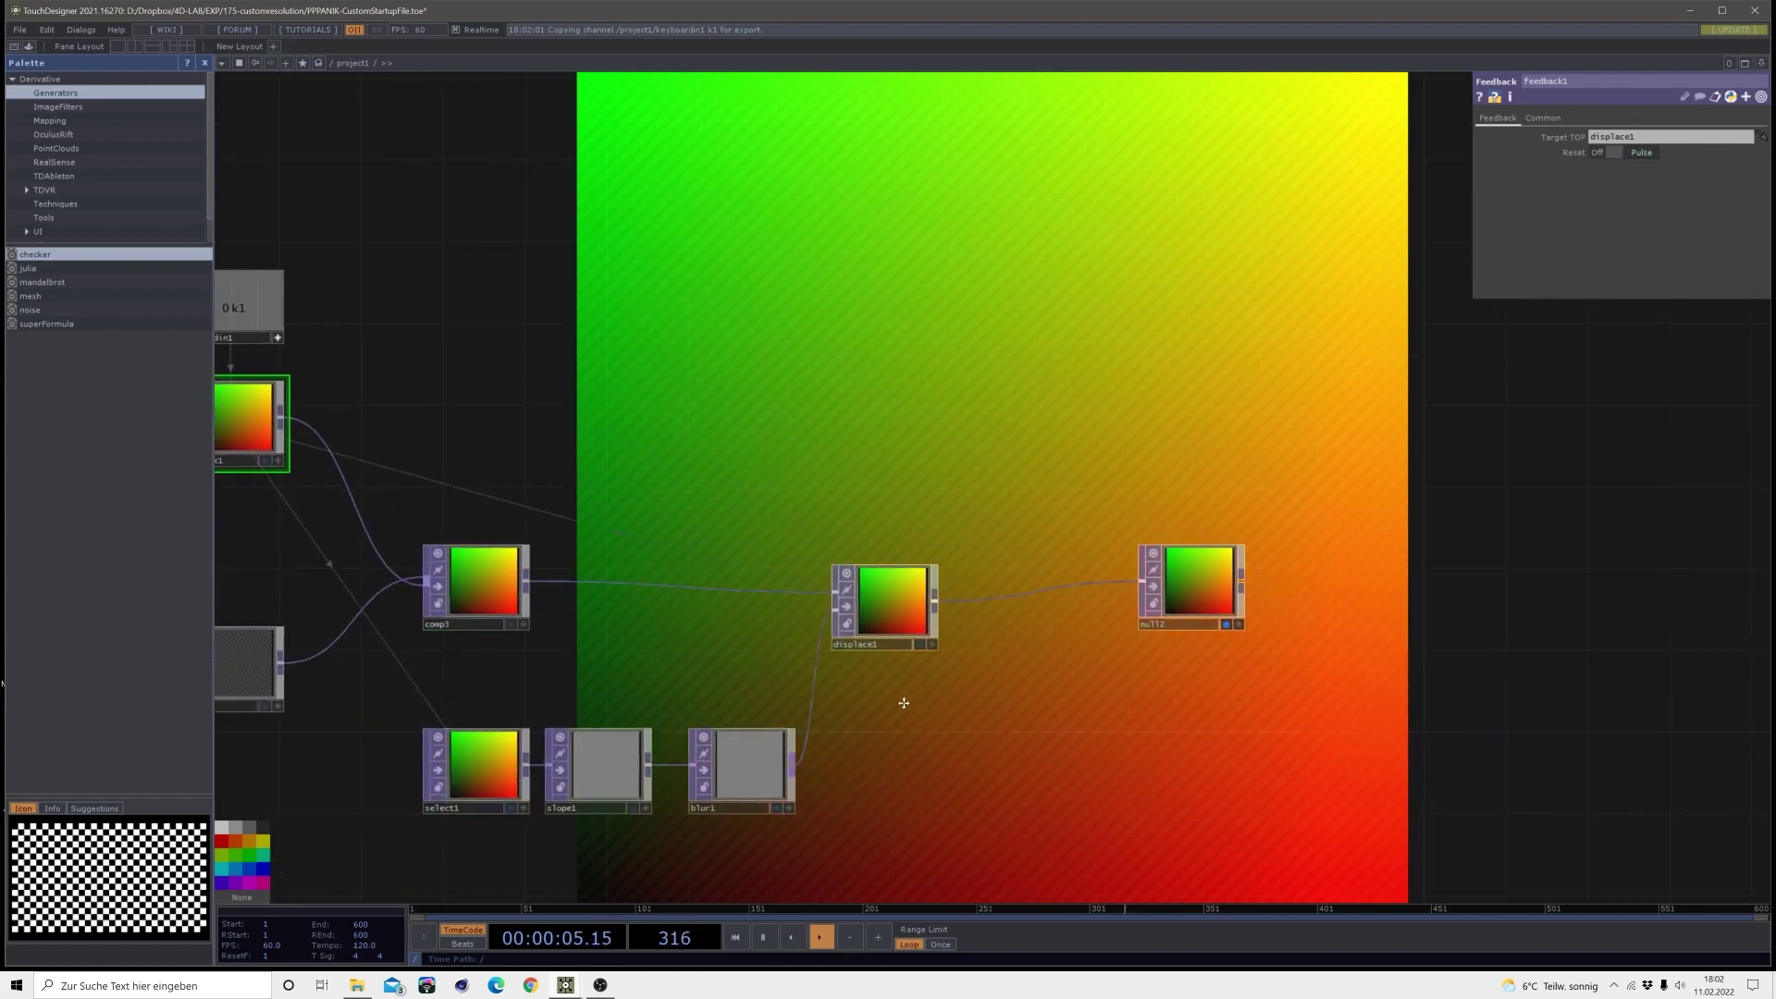
drag(1078, 578, 1539, 436)
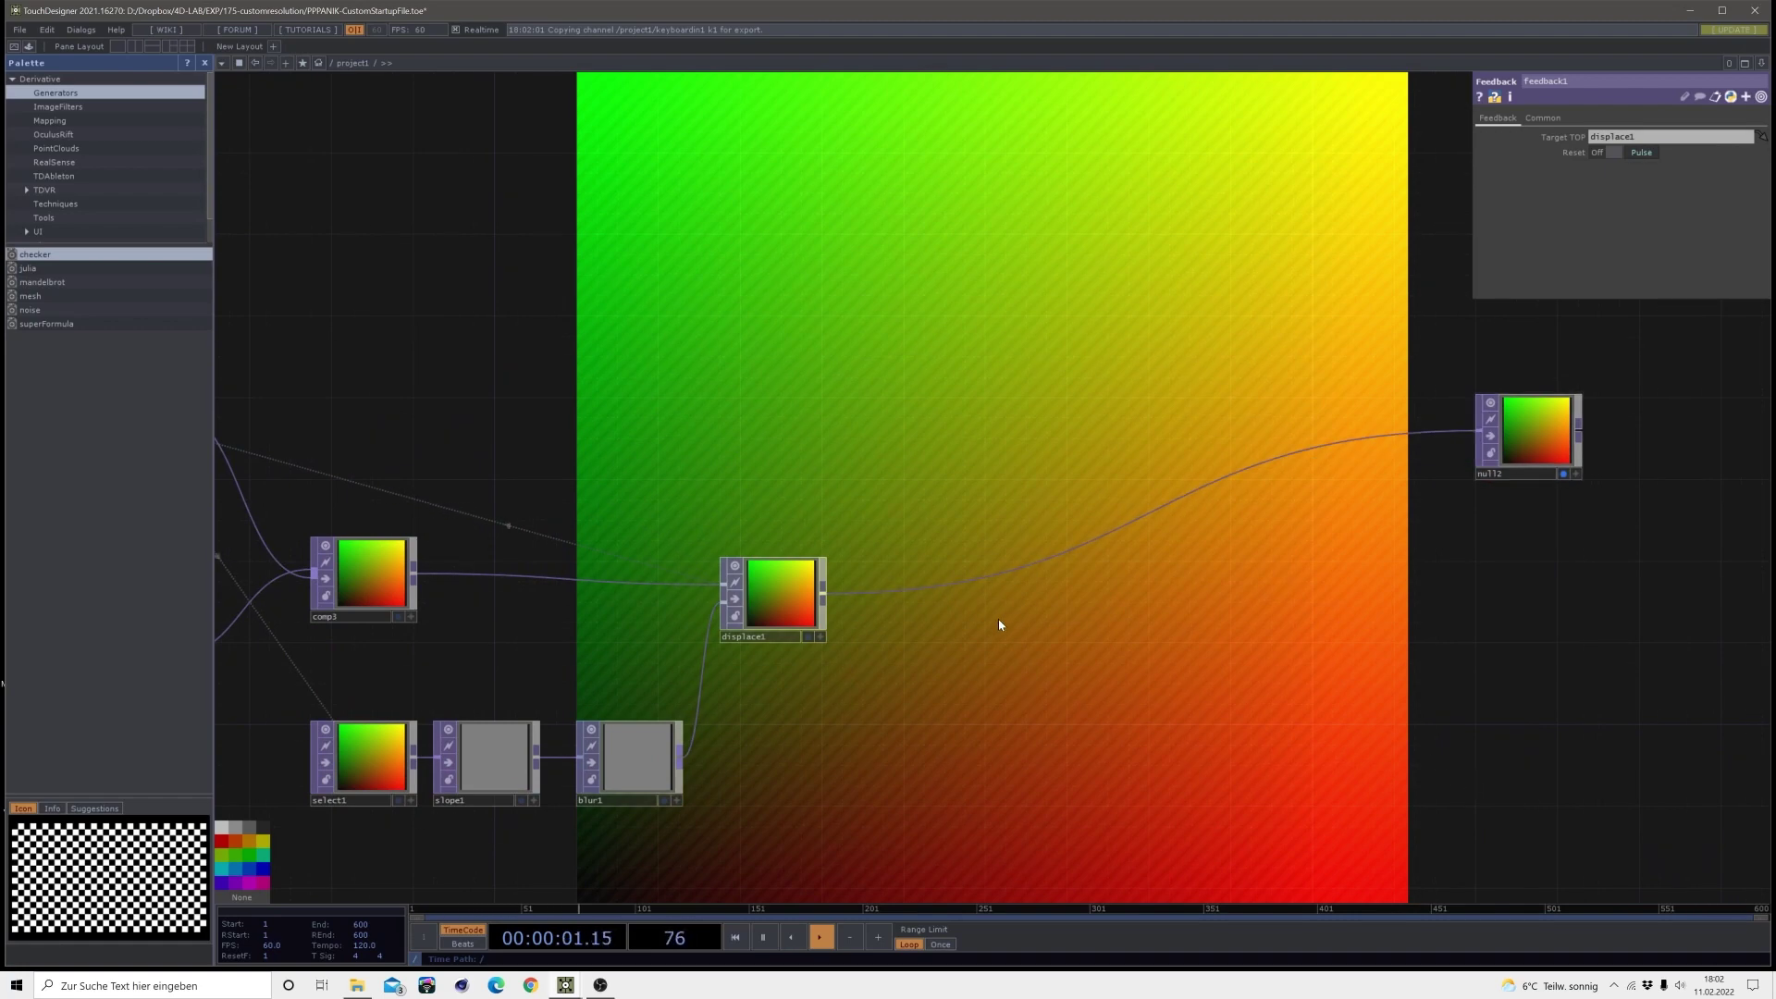
drag(905, 523, 970, 623)
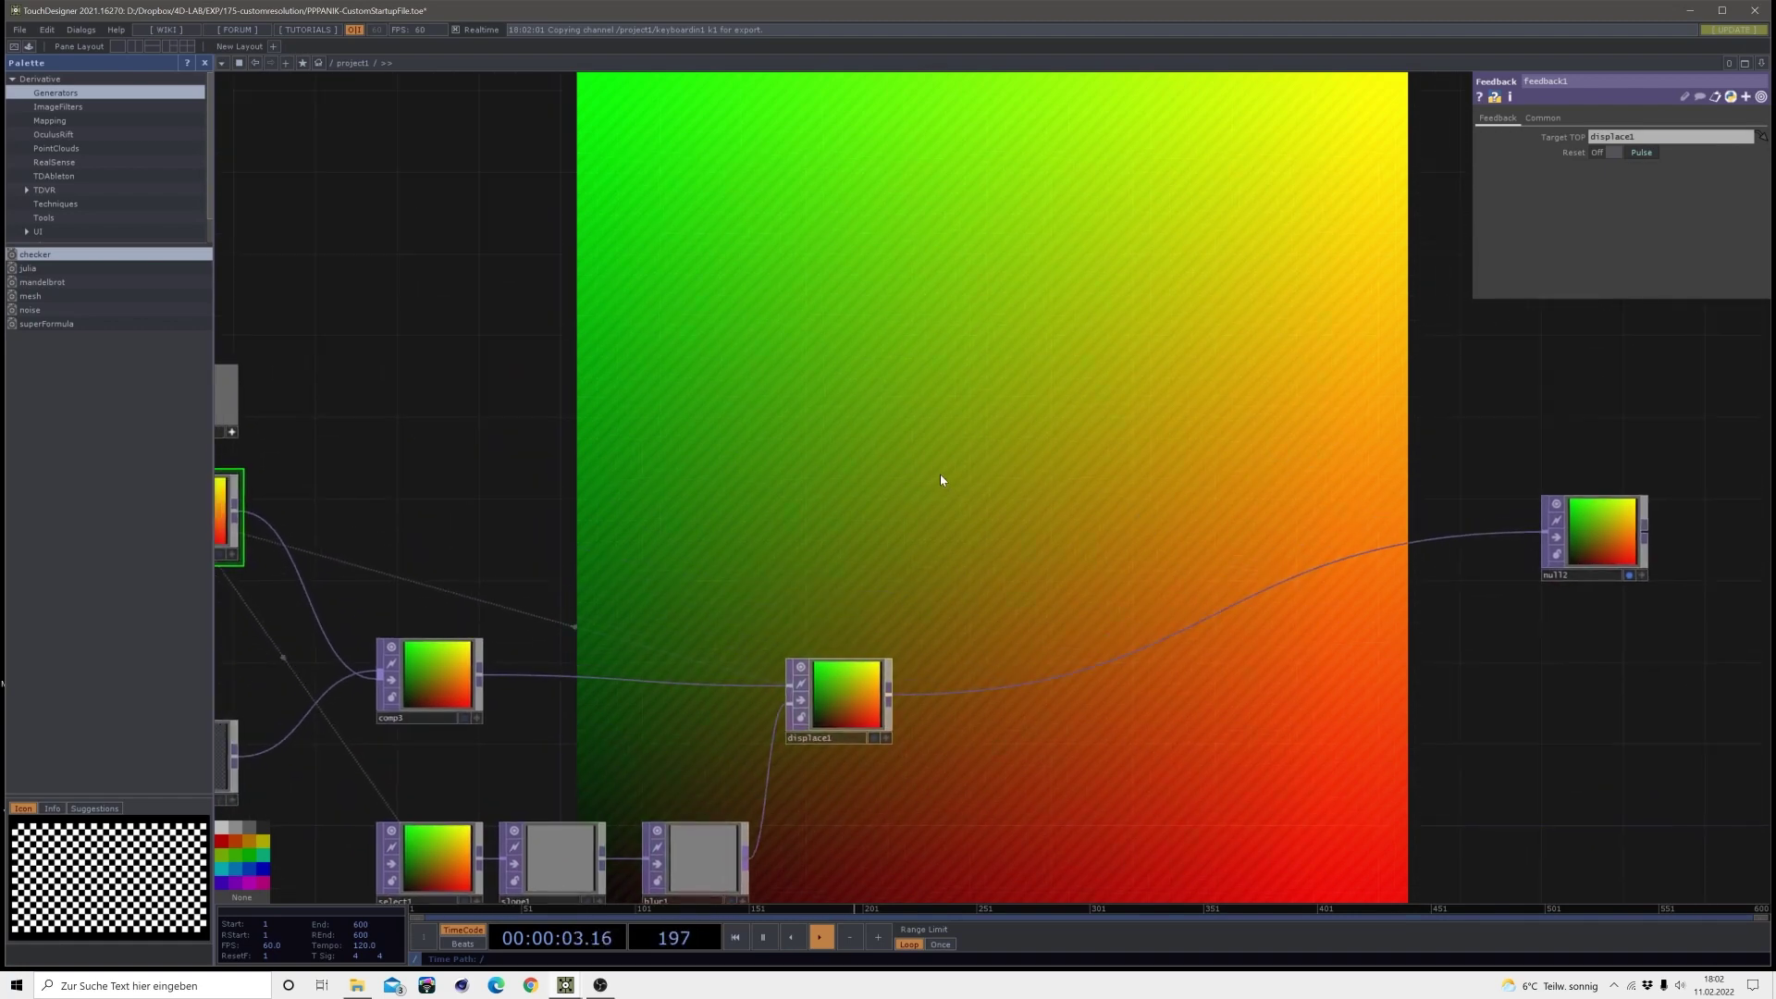
- Add a Movie File In TOP, moviefilein2, loading a banana image
drag(943, 480, 967, 527)
key(Tab)
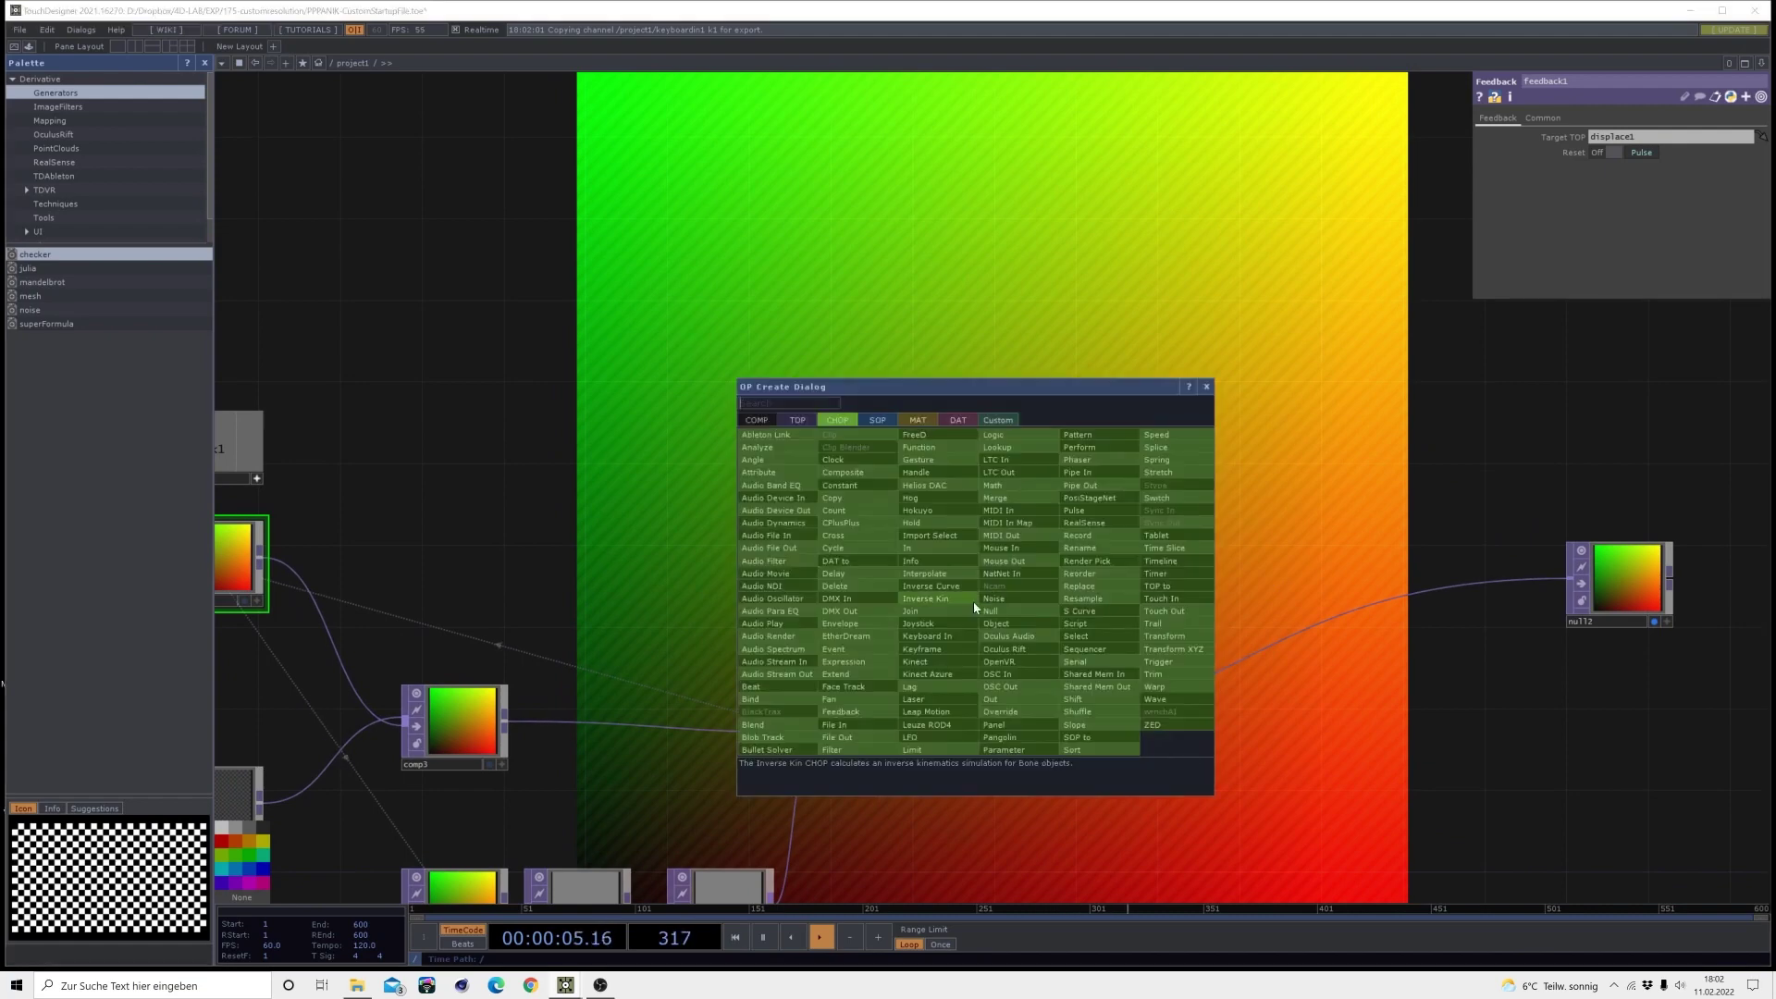
click(812, 424)
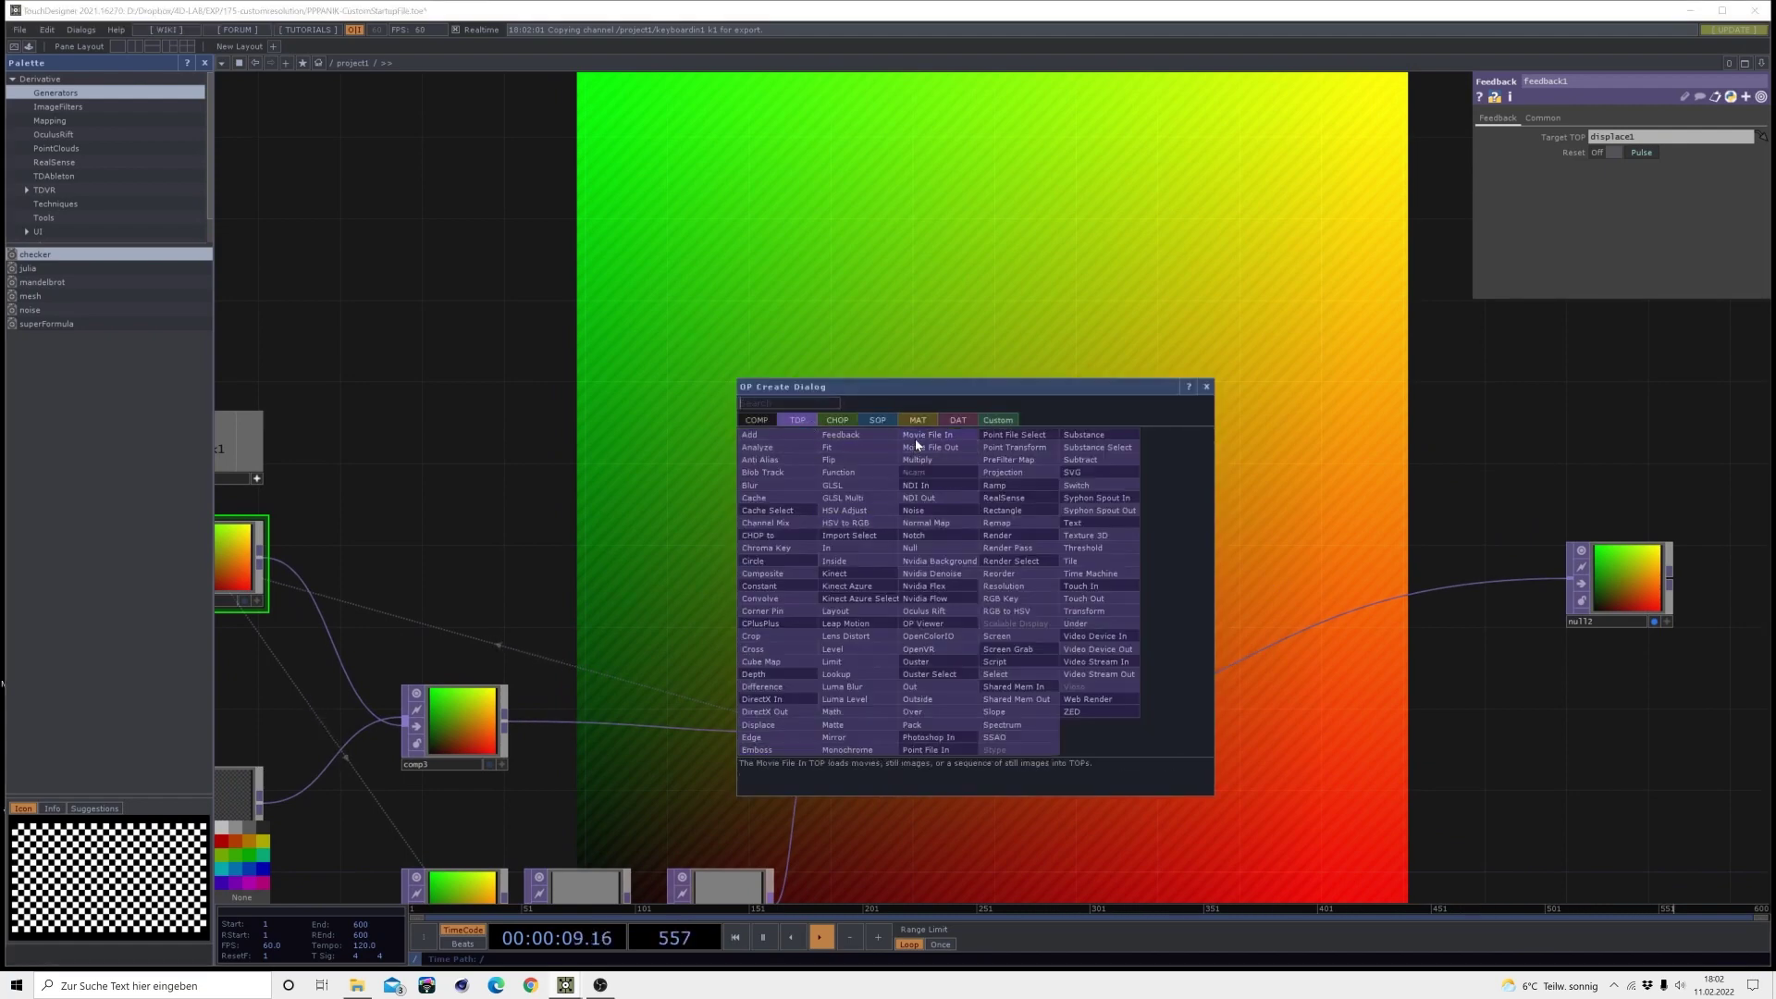
click(925, 445)
click(821, 431)
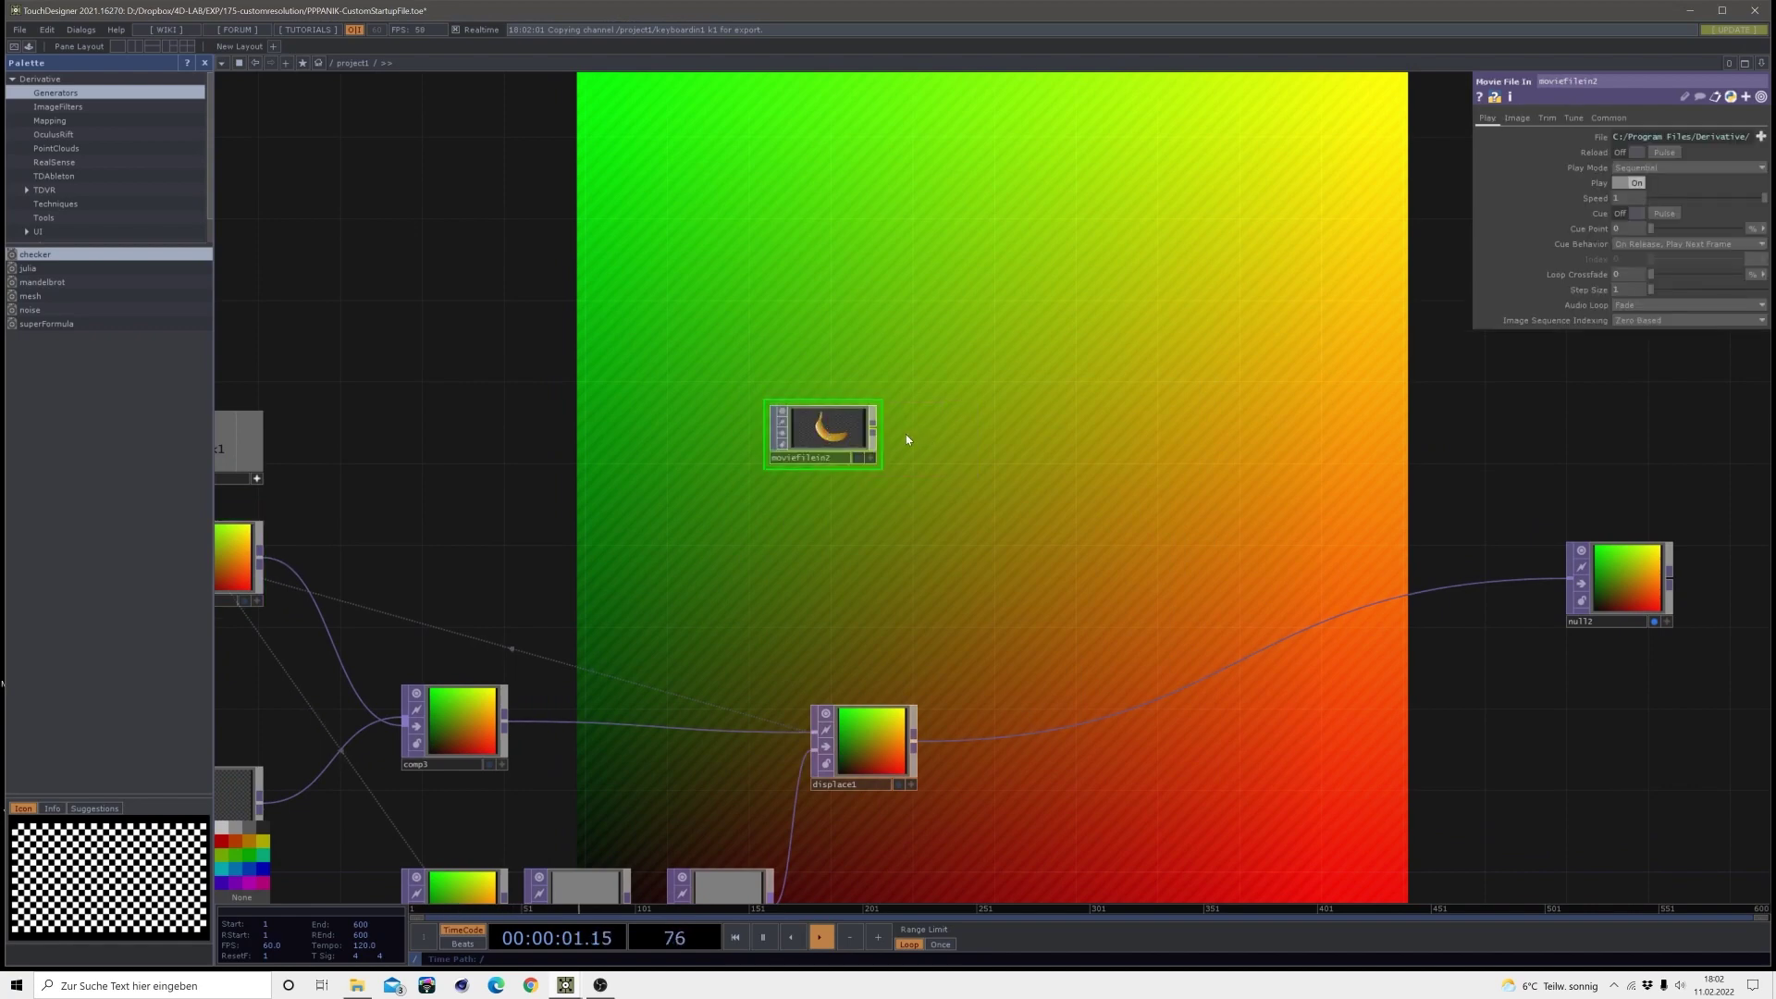
drag(880, 462, 1143, 474)
- Copy fit1 and paste it as fit2 at 3840 resolution beside moviefilein2
scroll(1179, 443, down, 8)
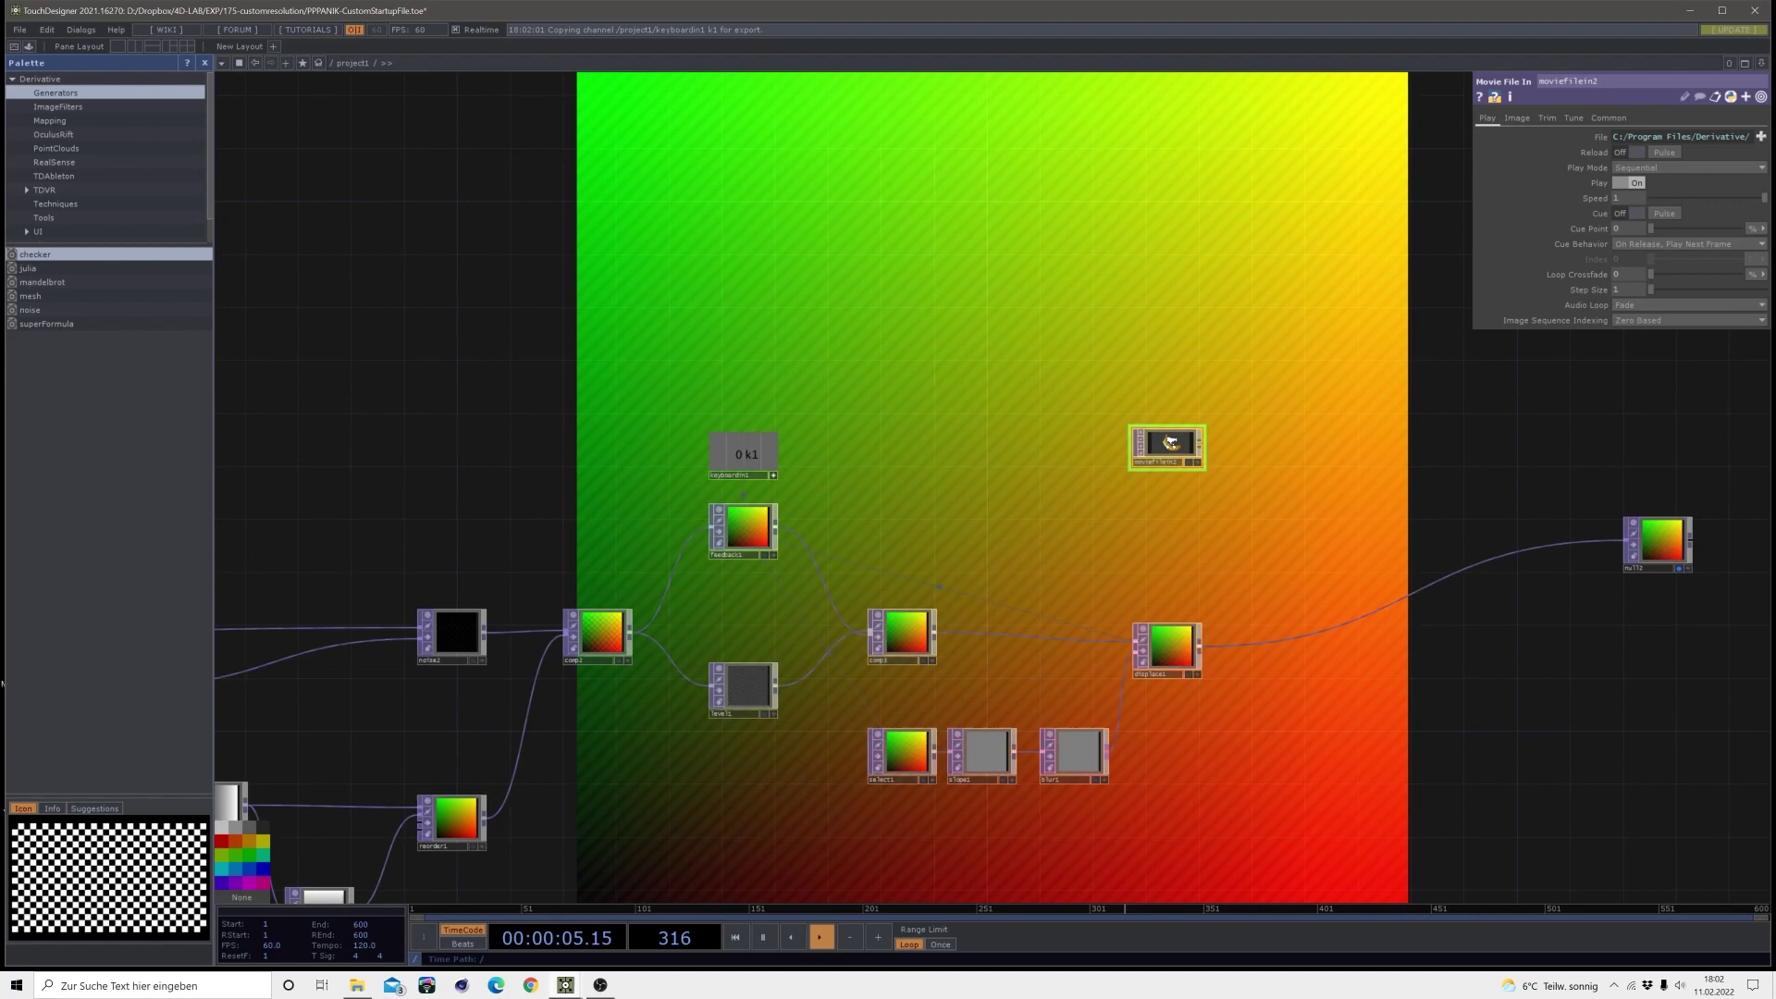
drag(810, 359, 1100, 379)
scroll(435, 523, up, 4)
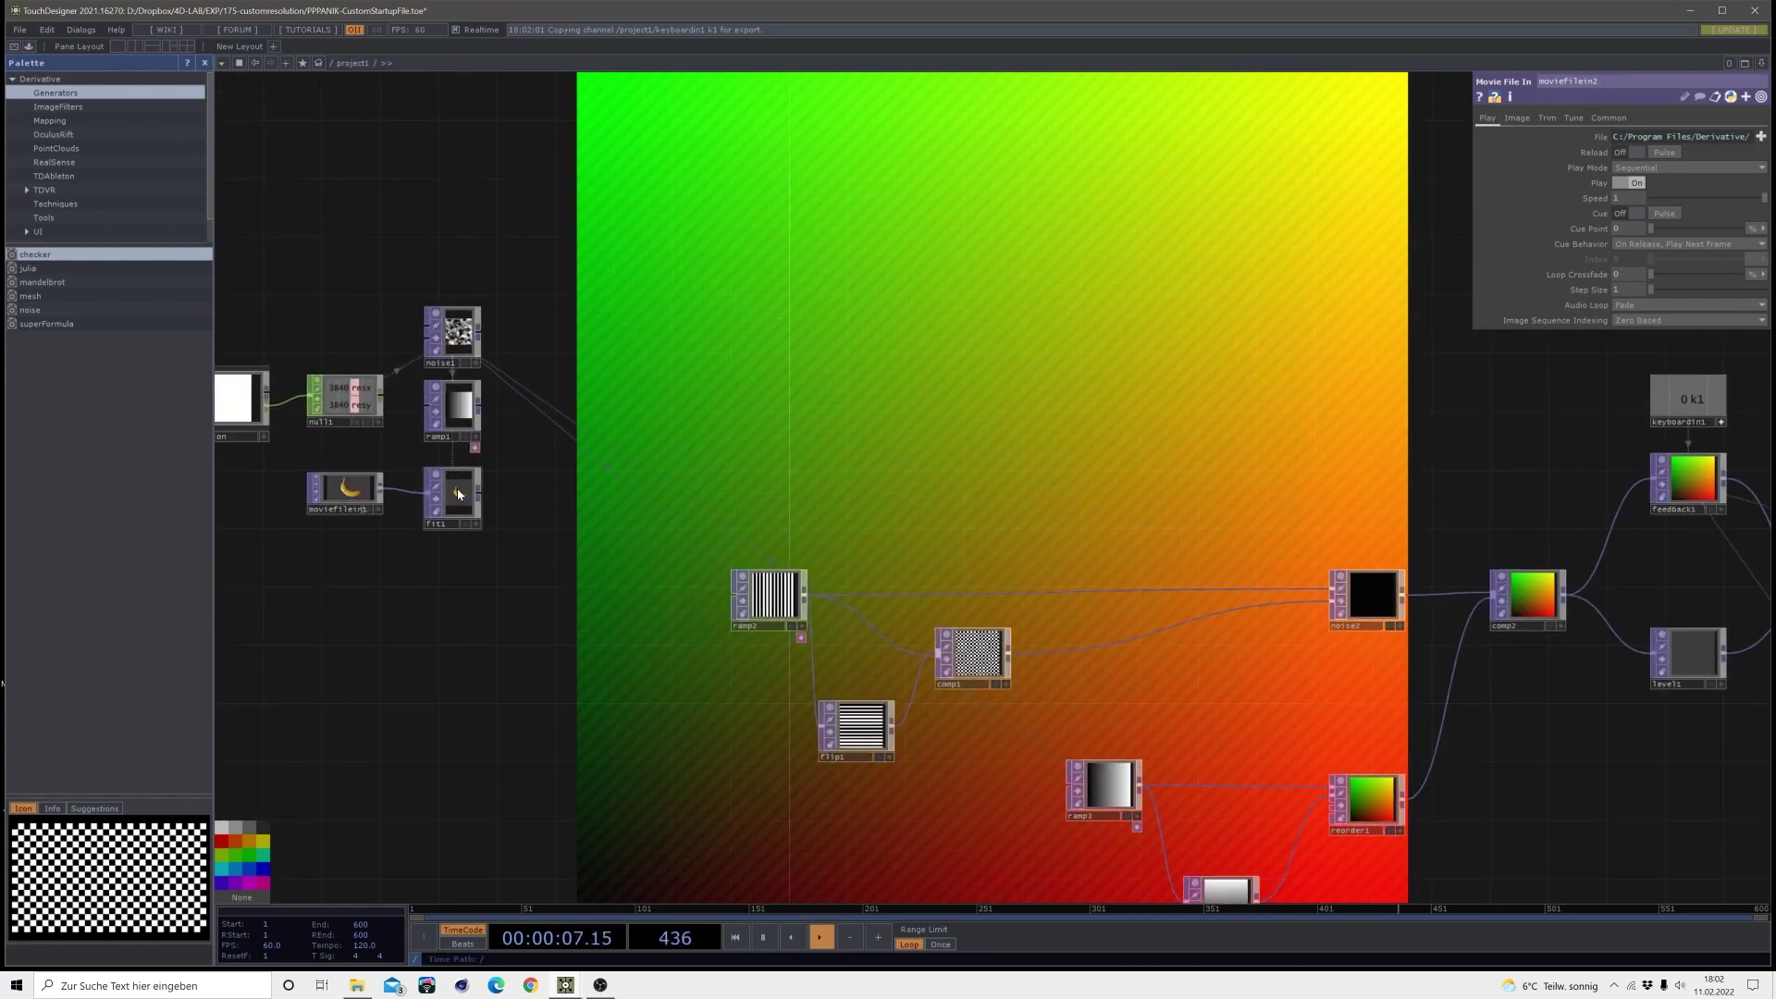
click(440, 513)
key(ctrl+c)
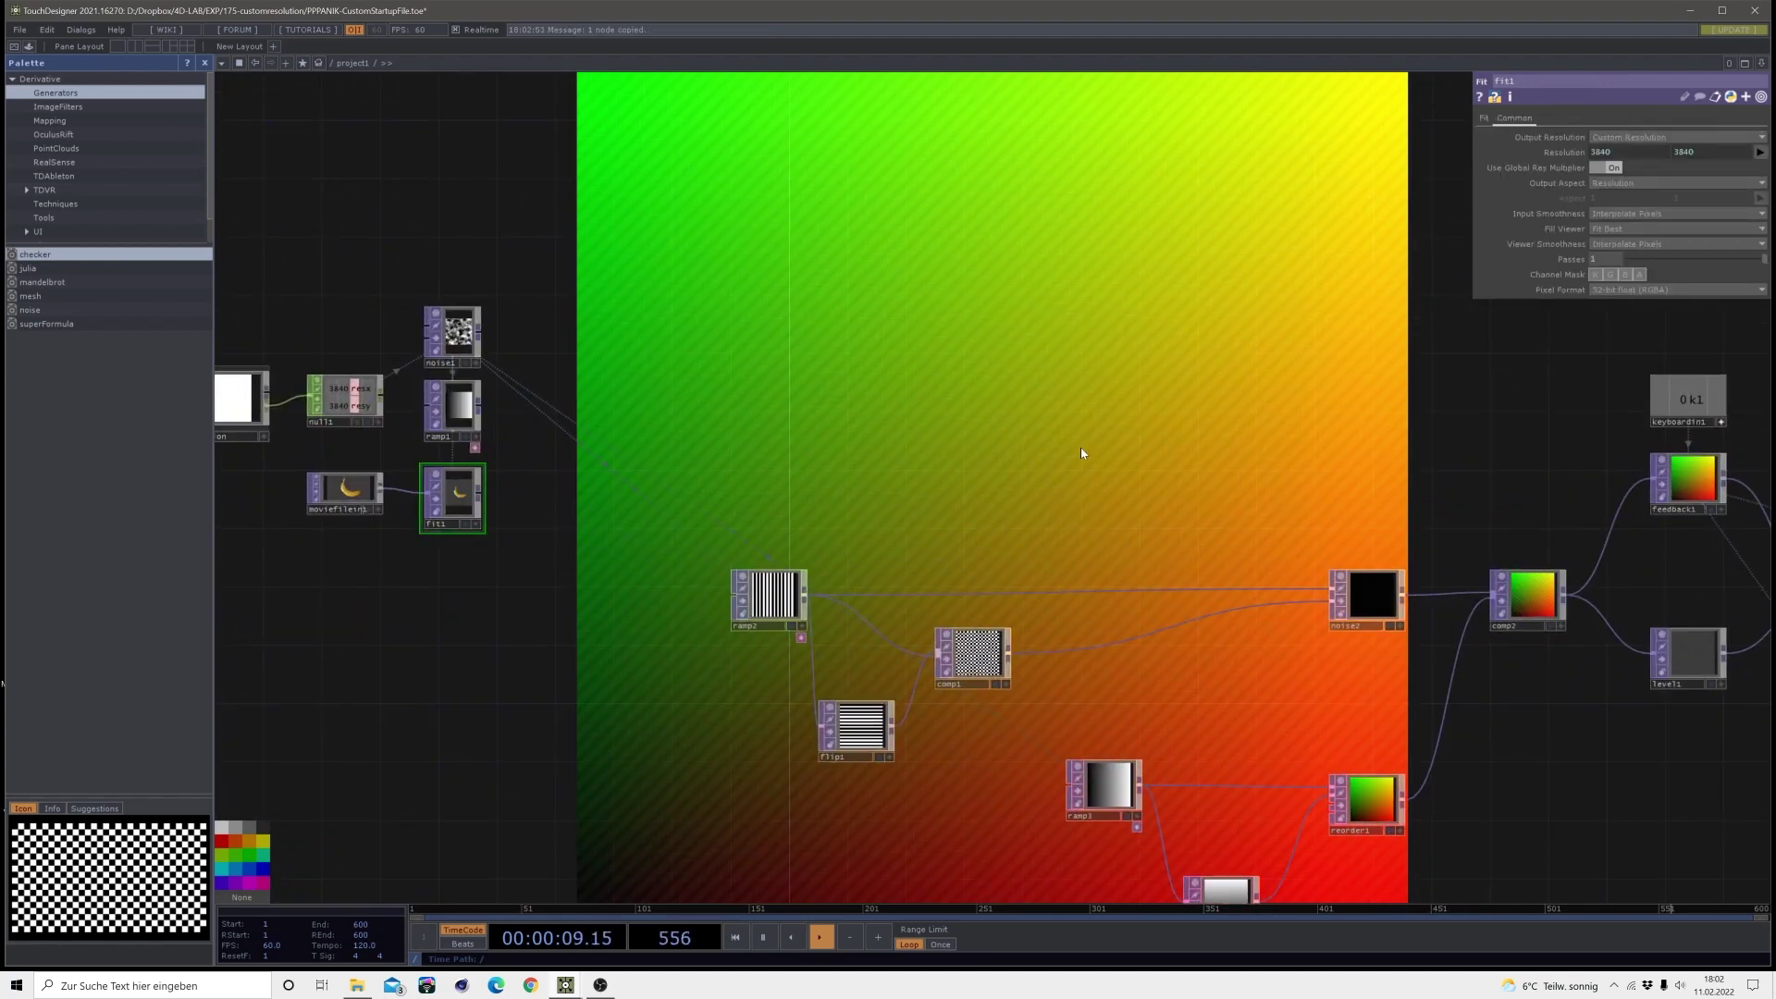
scroll(1080, 446, right, 10)
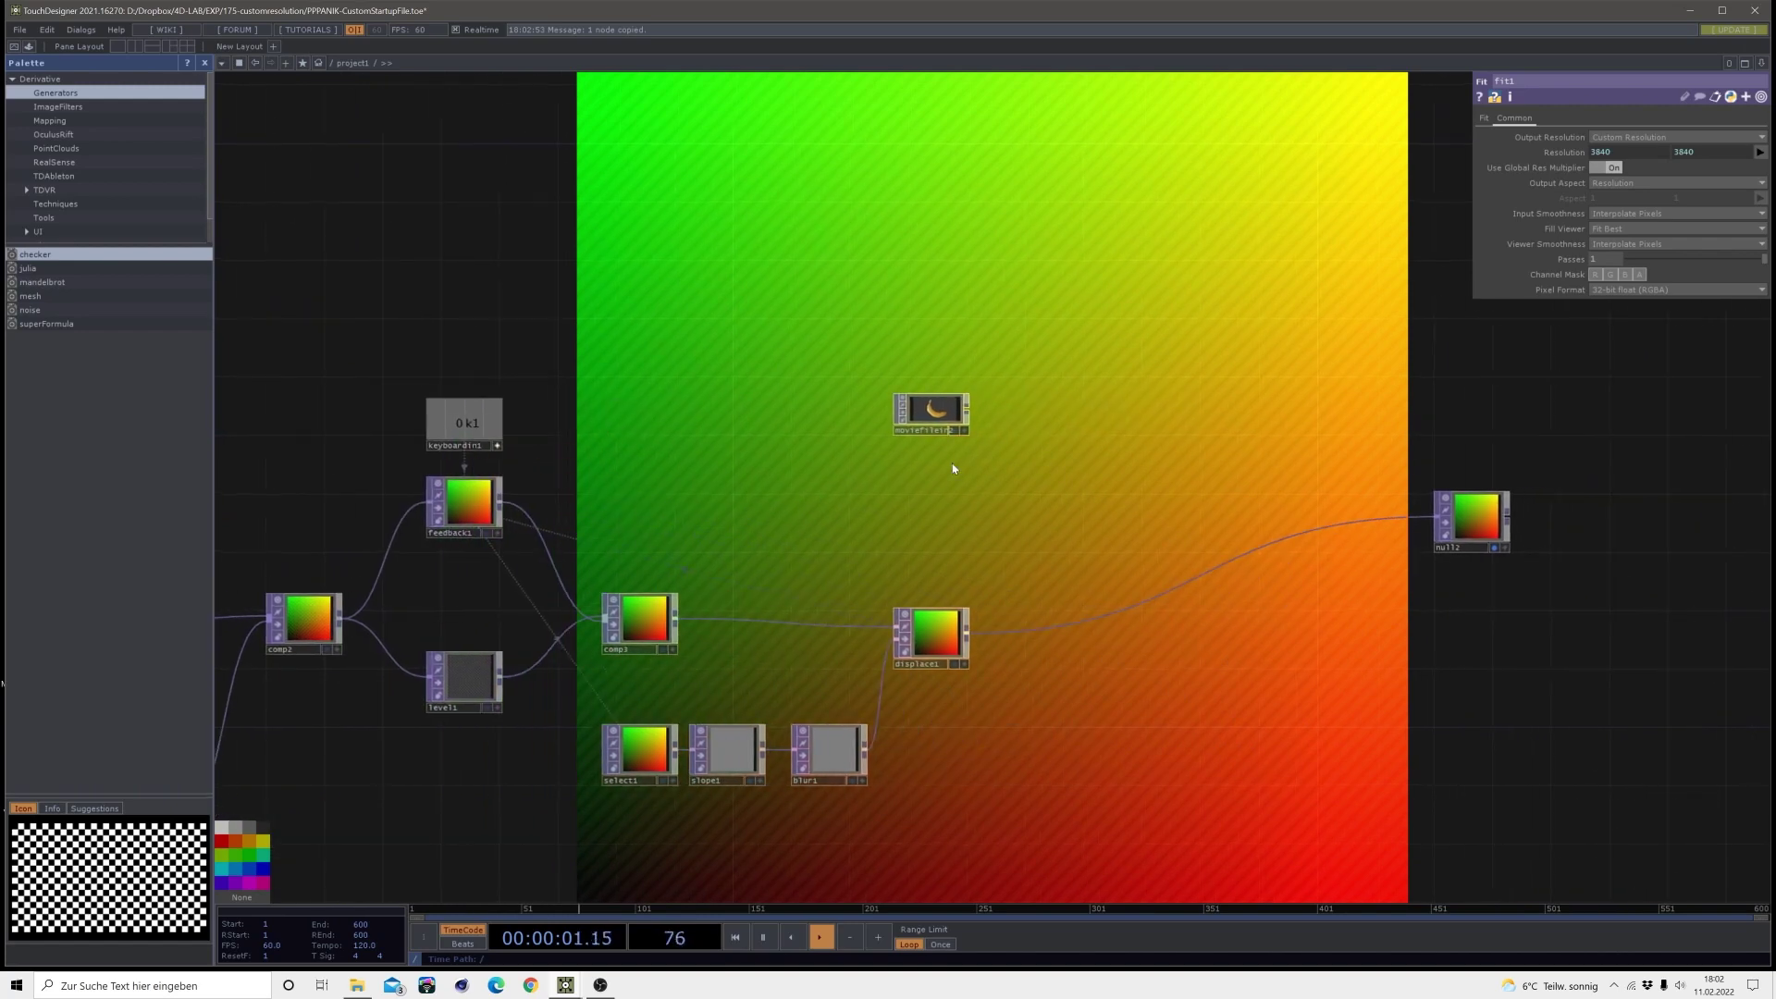
key(ctrl+v)
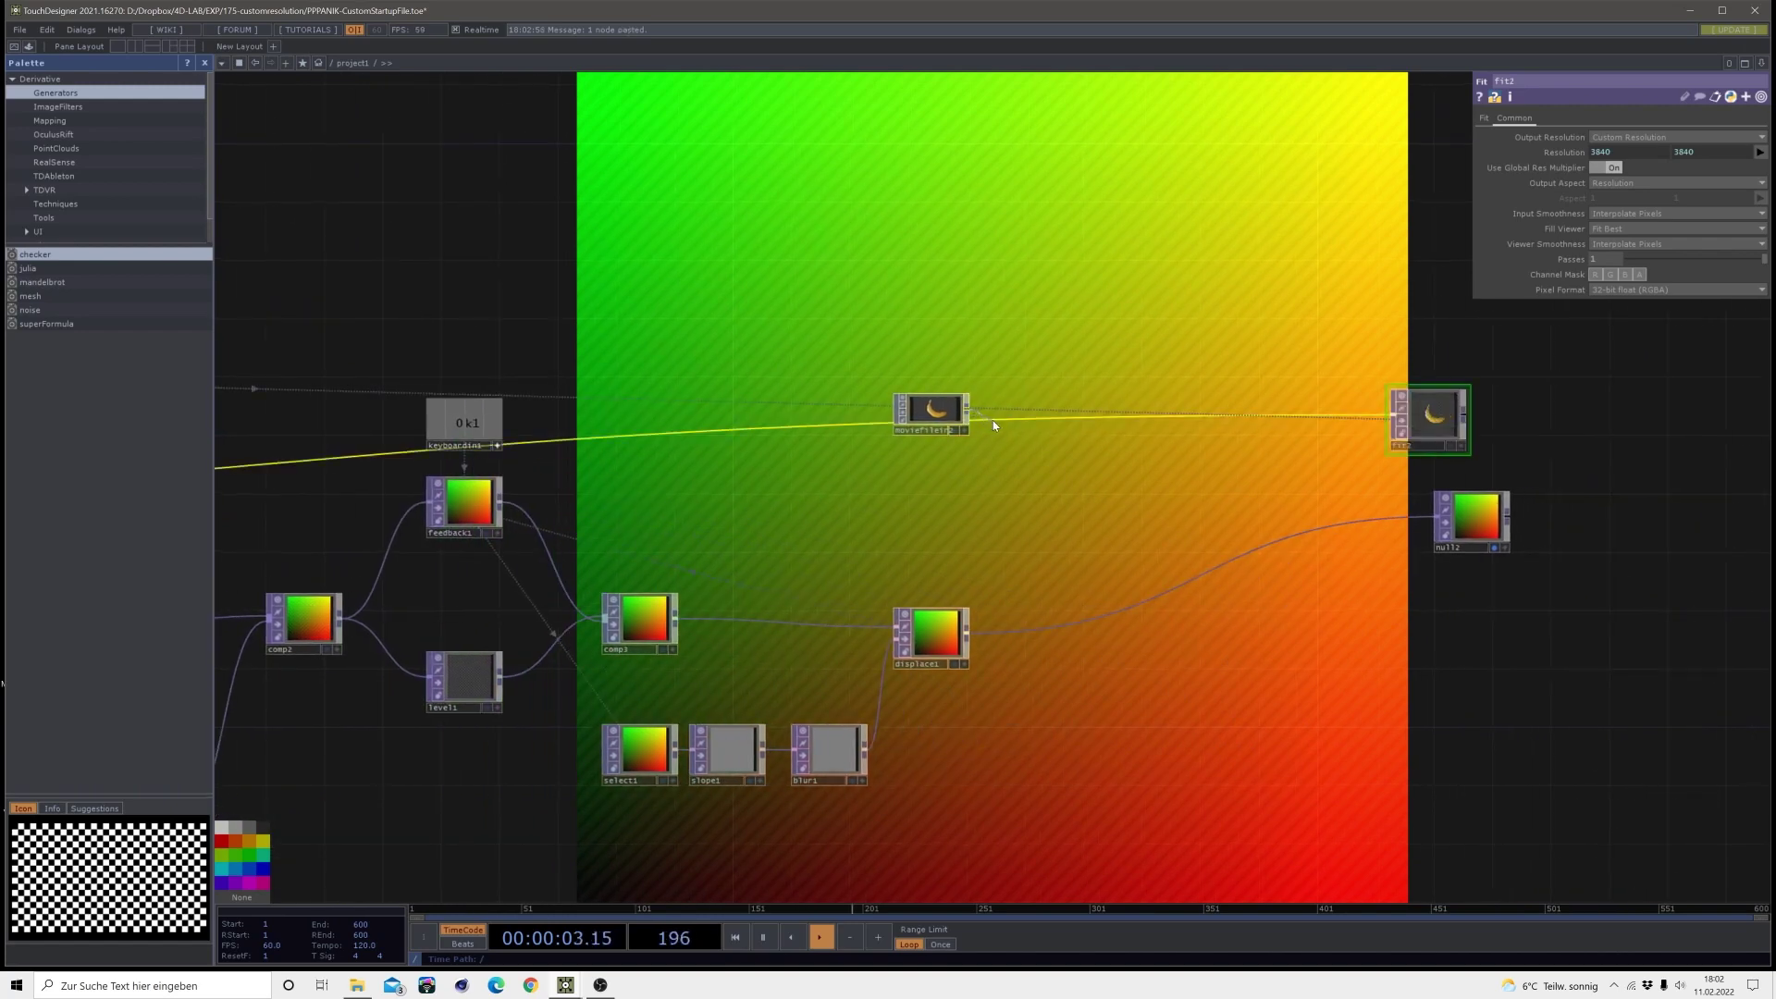
click(1041, 404)
scroll(1040, 405, up, 5)
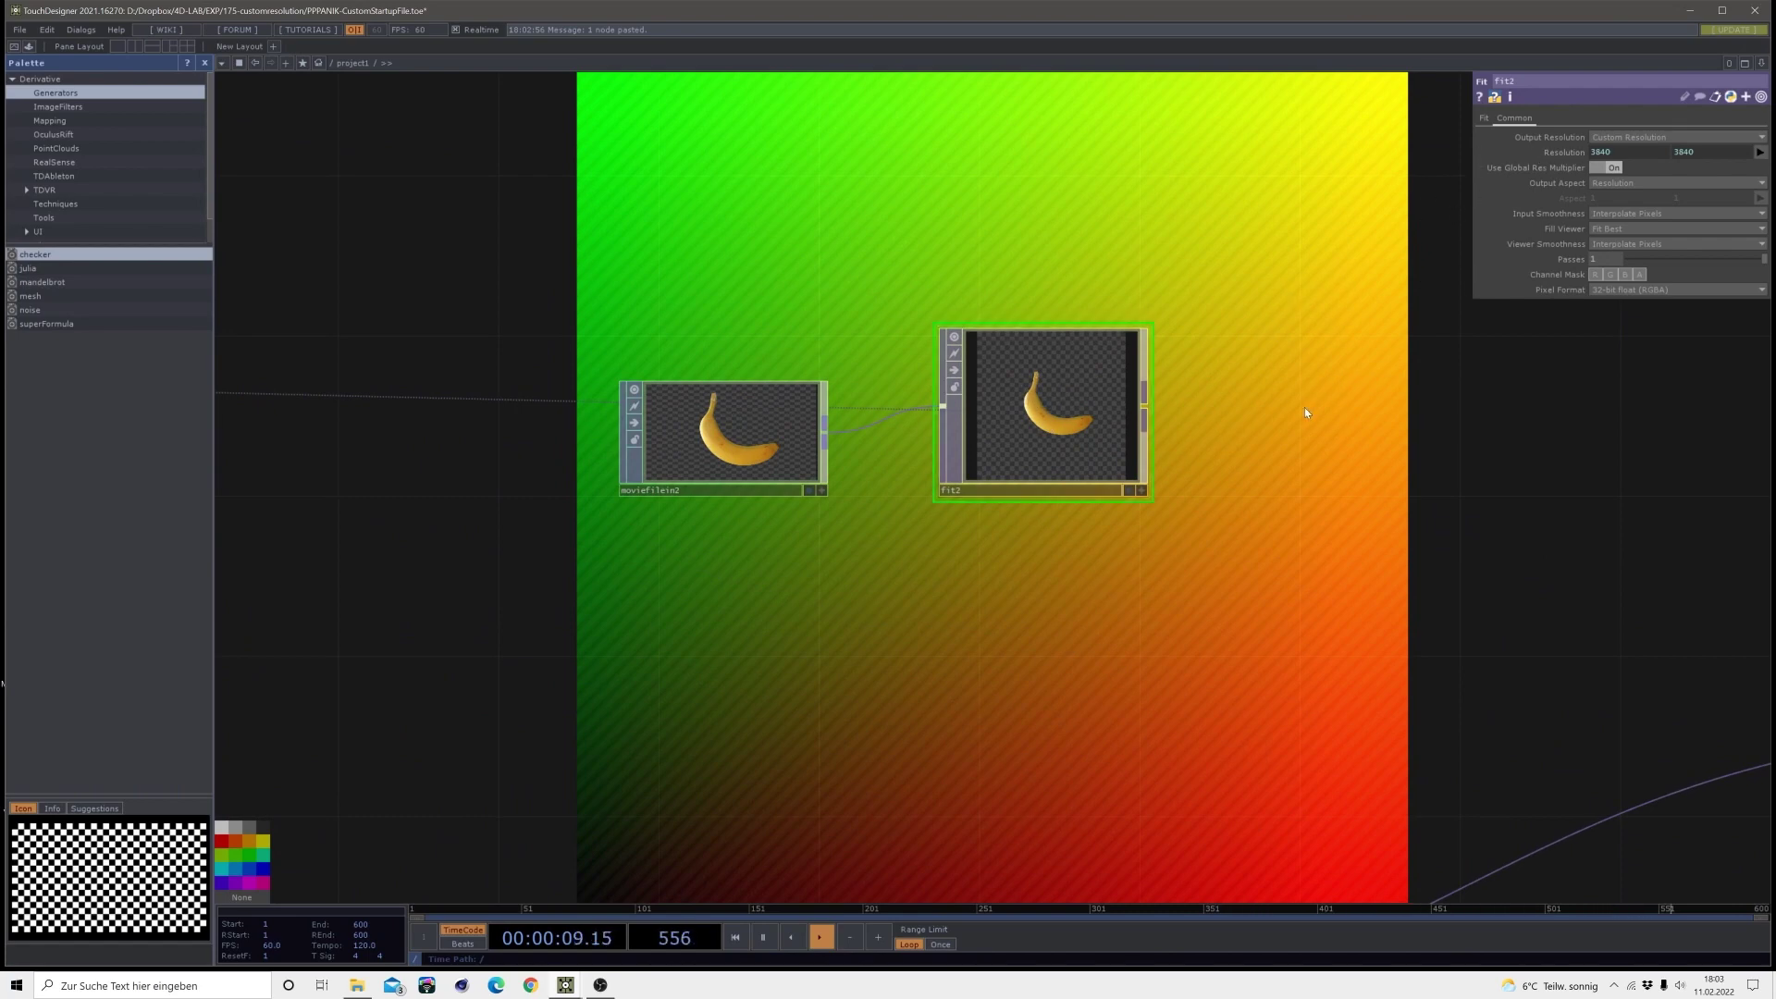
drag(1064, 368, 1063, 408)
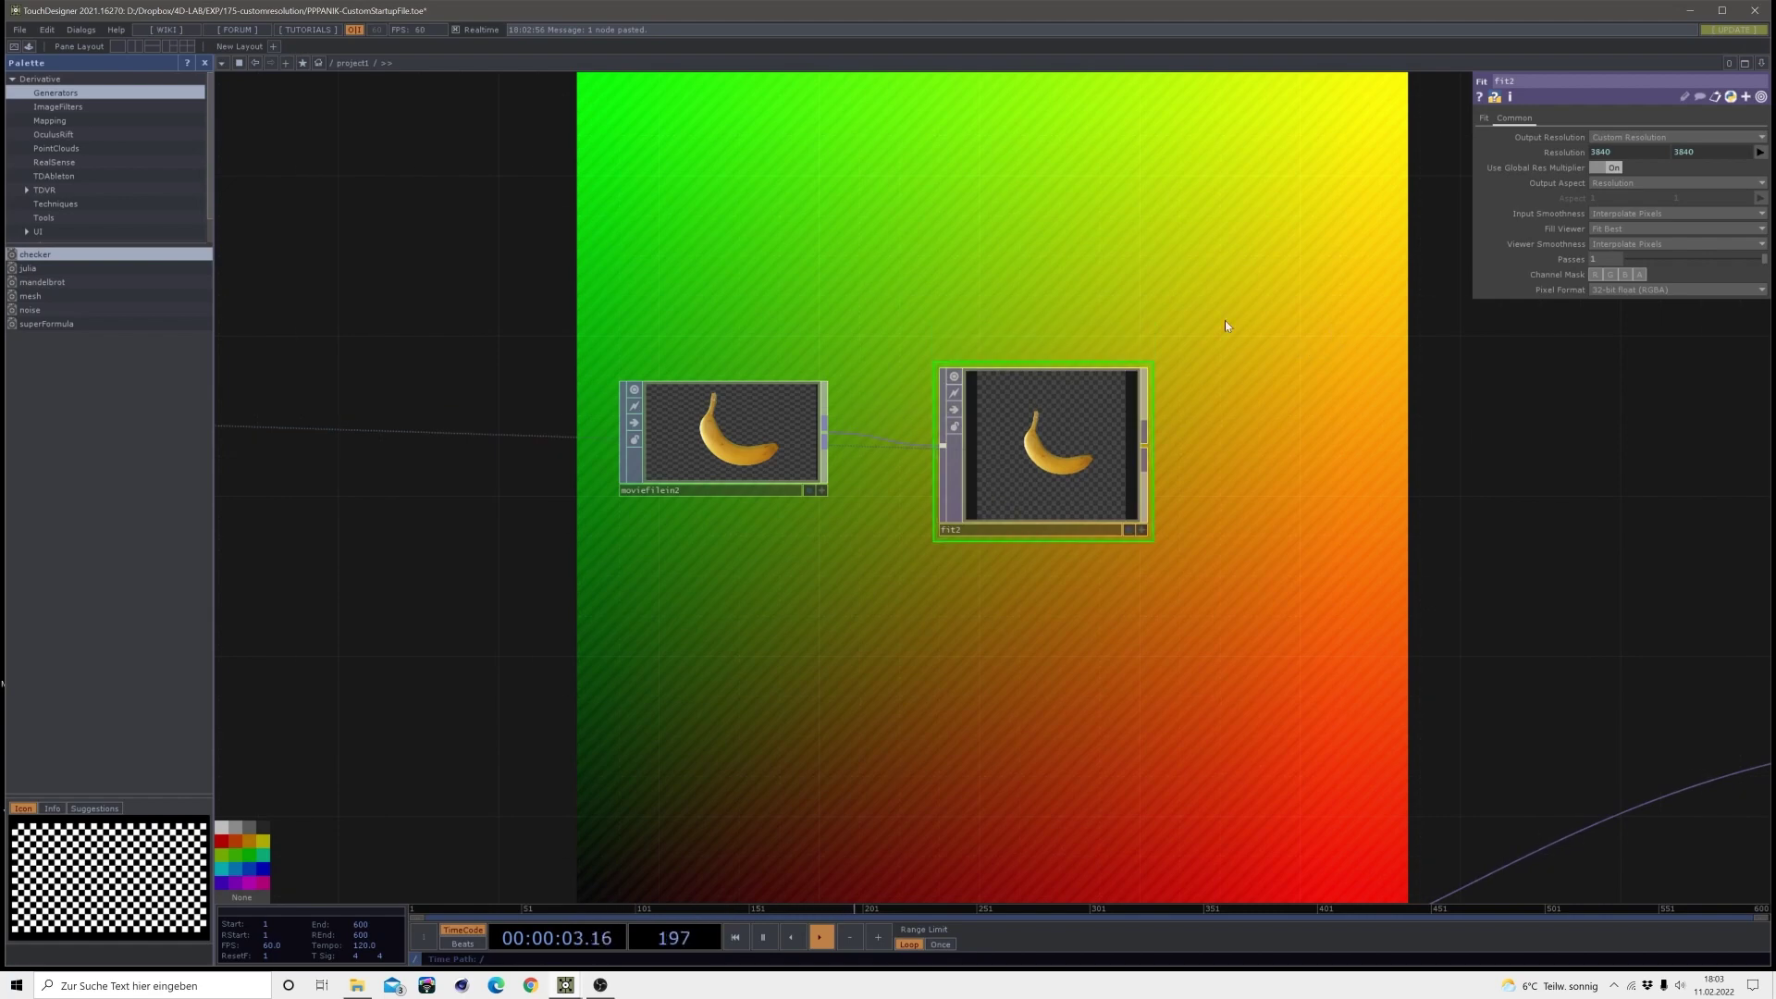
- Add a Remap TOP, remap1, fed from fit2's output
key(Tab)
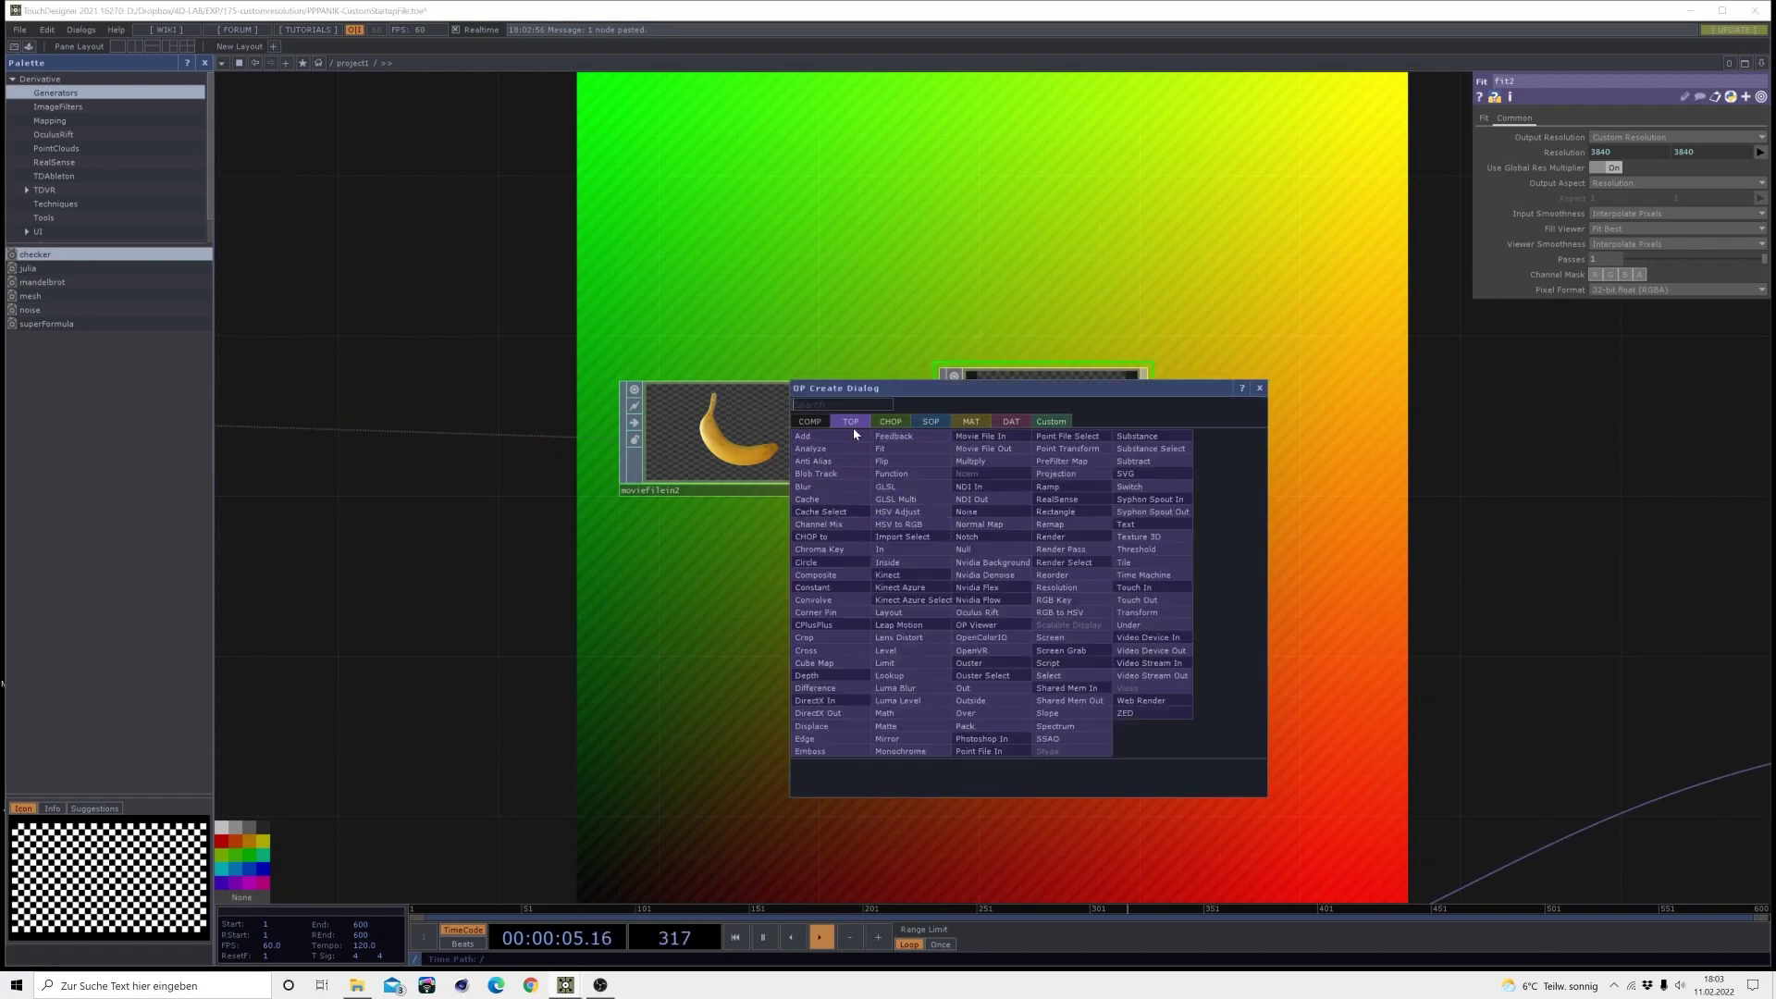
key(Escape)
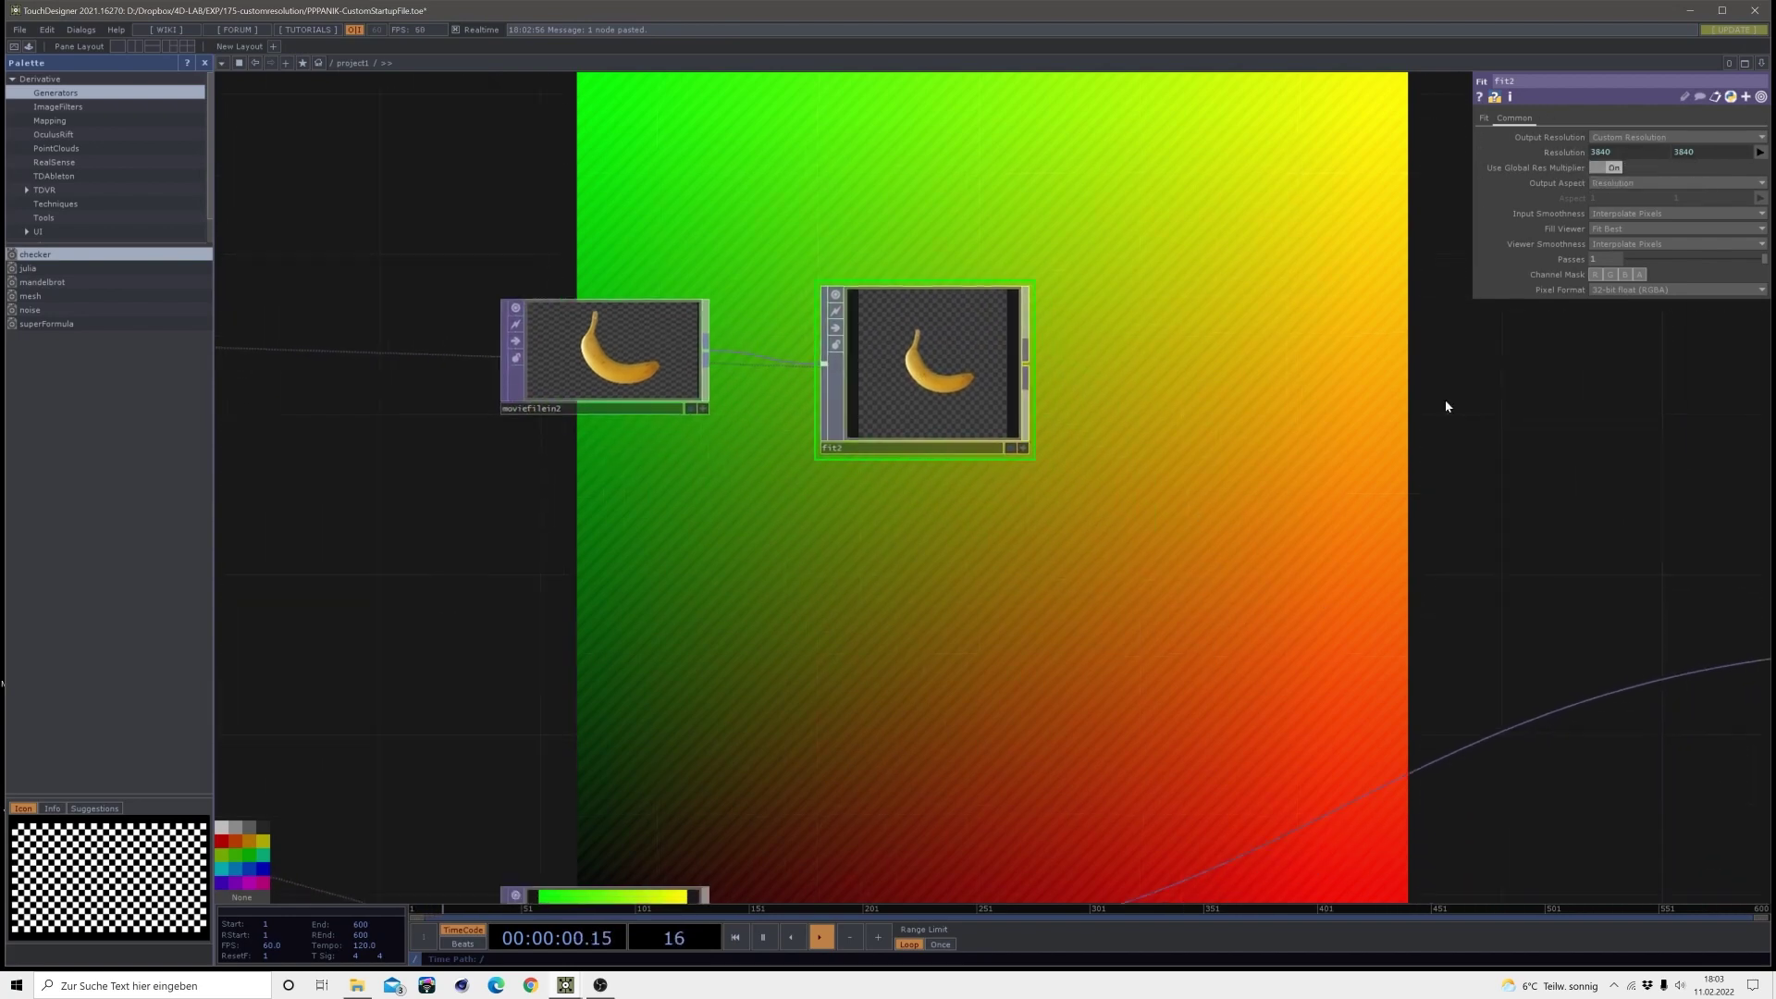
scroll(1137, 638, down, 5)
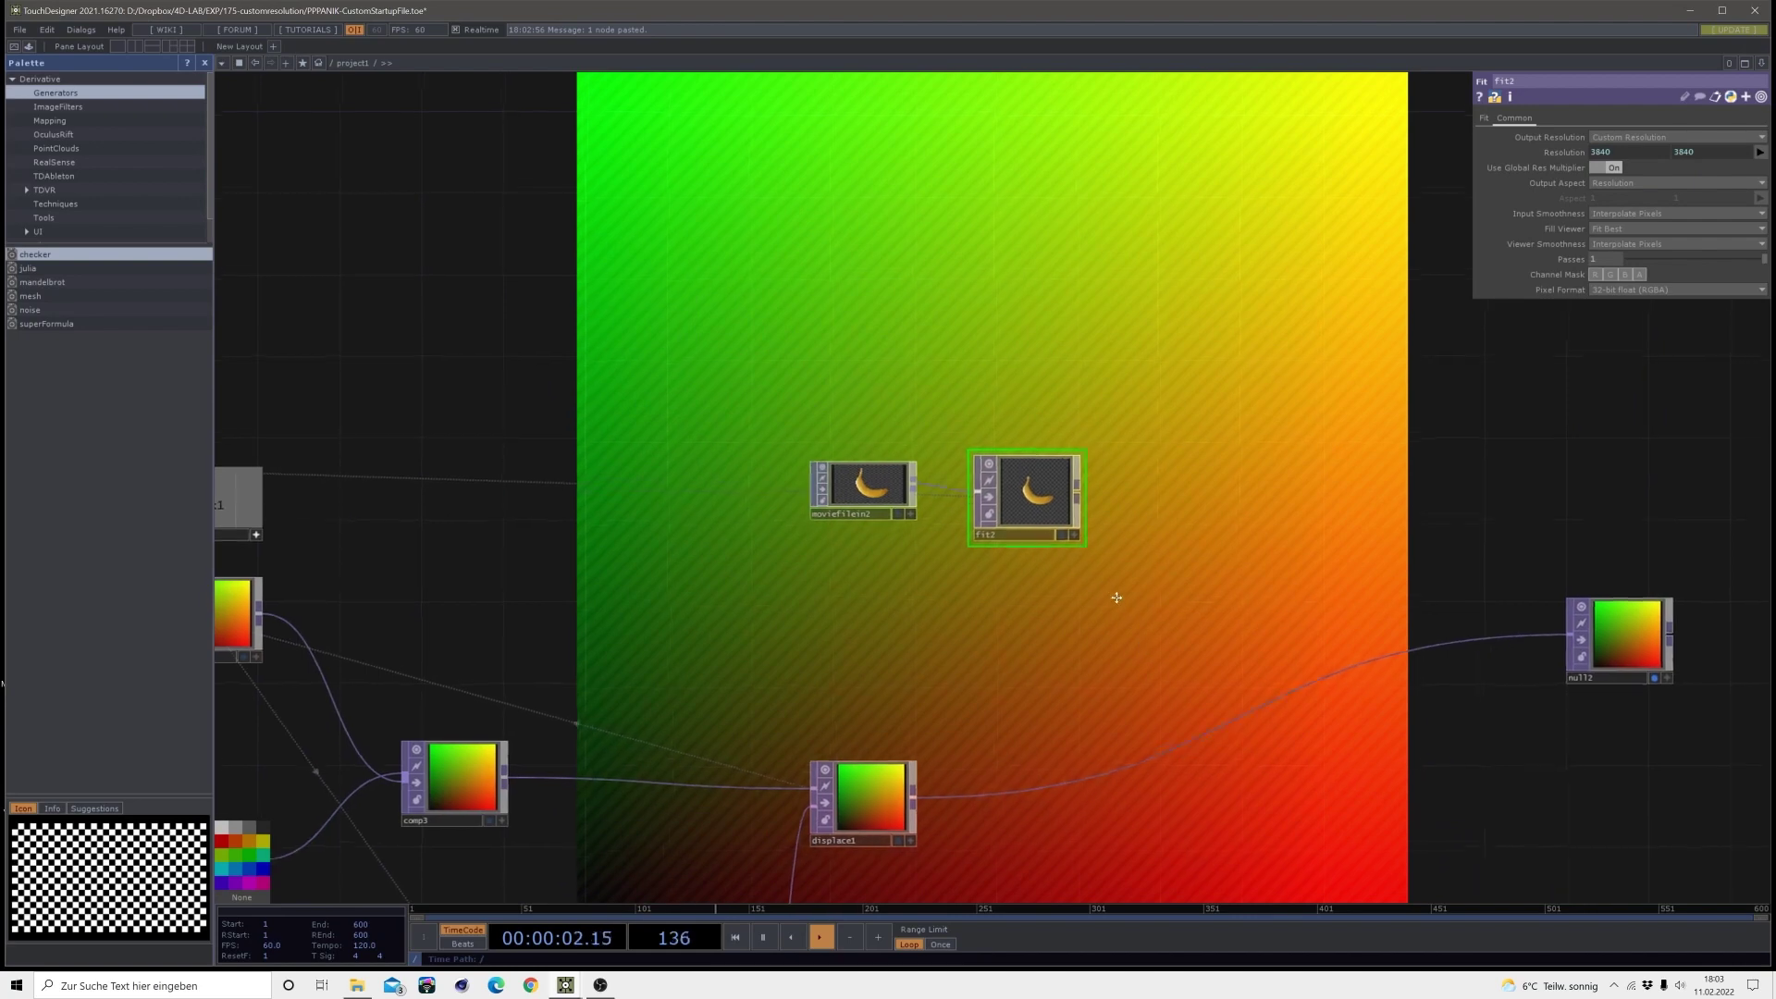
click(1034, 431)
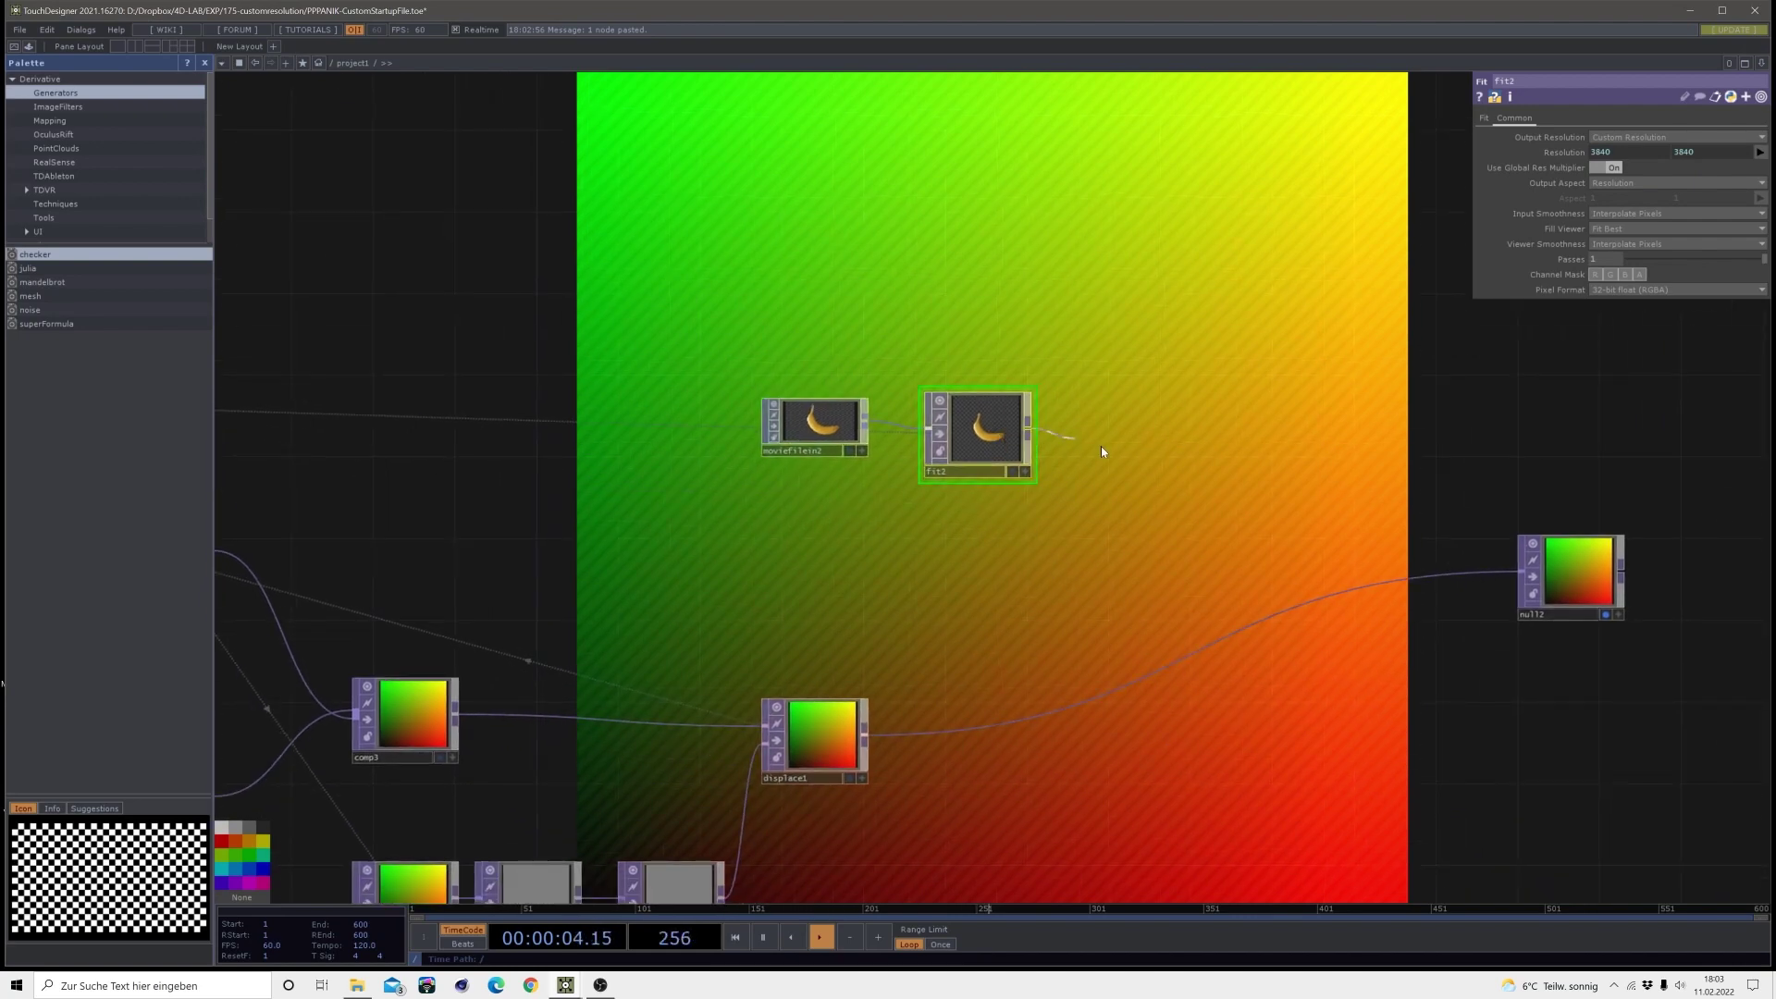
click(1118, 449)
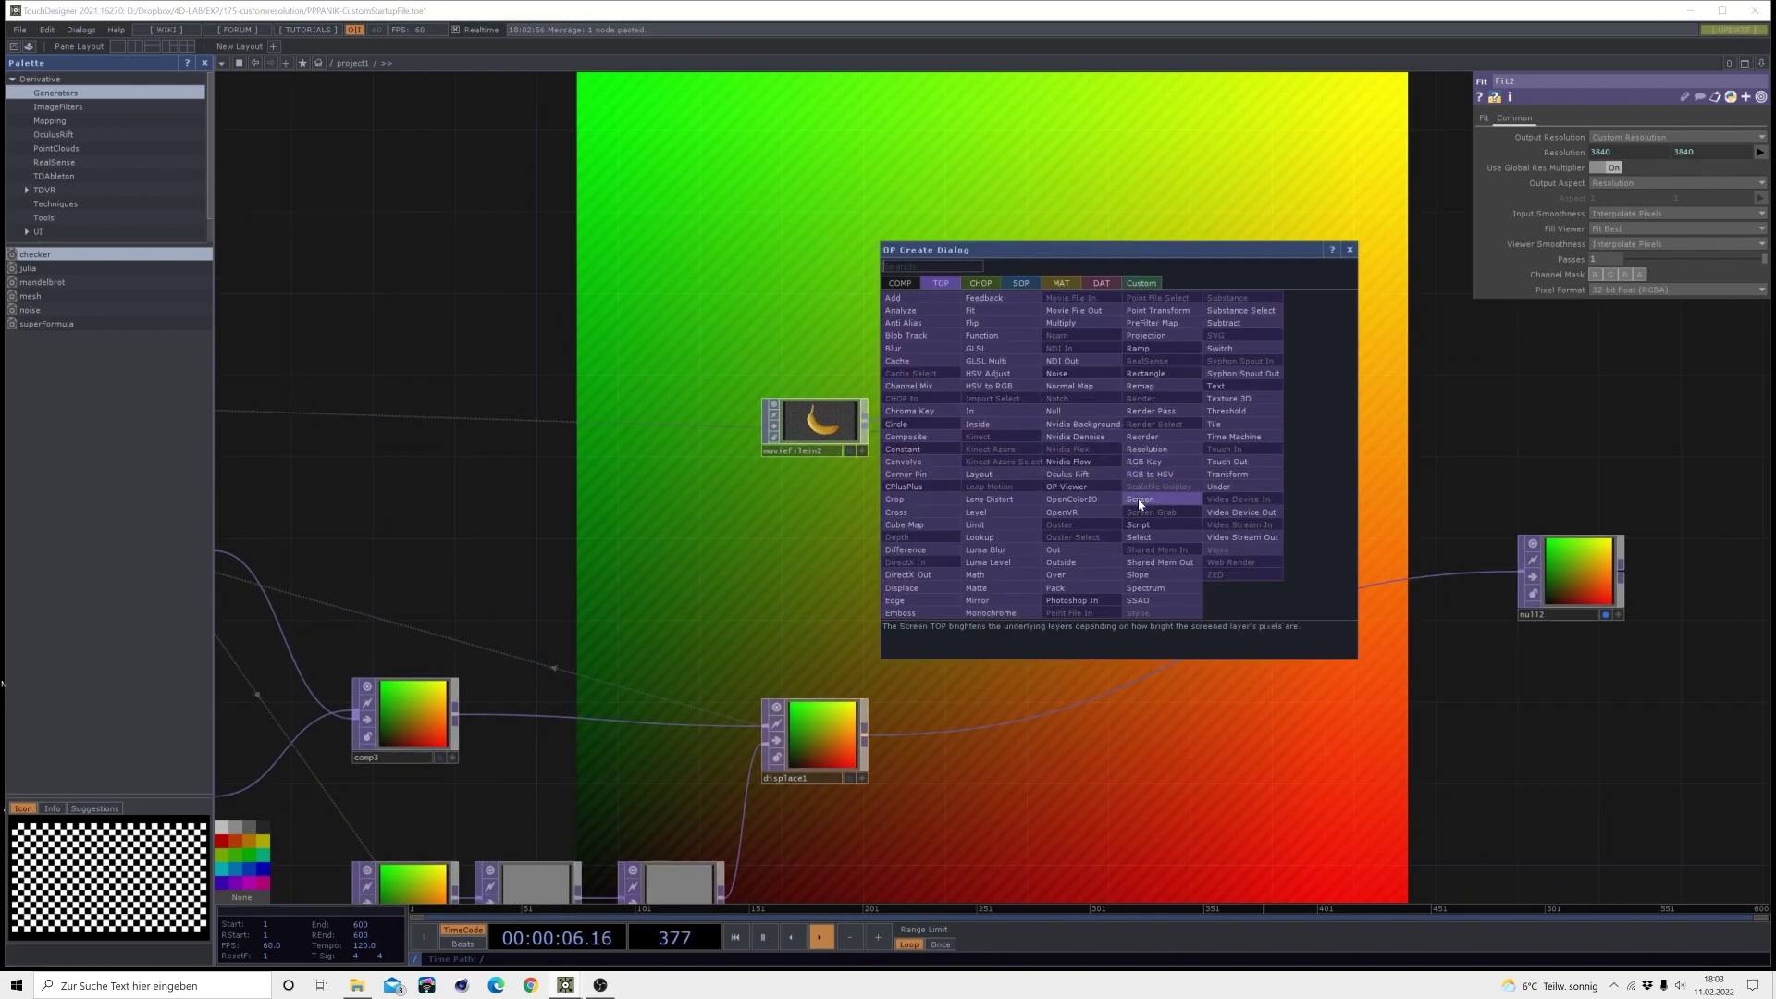
click(1143, 385)
click(1165, 508)
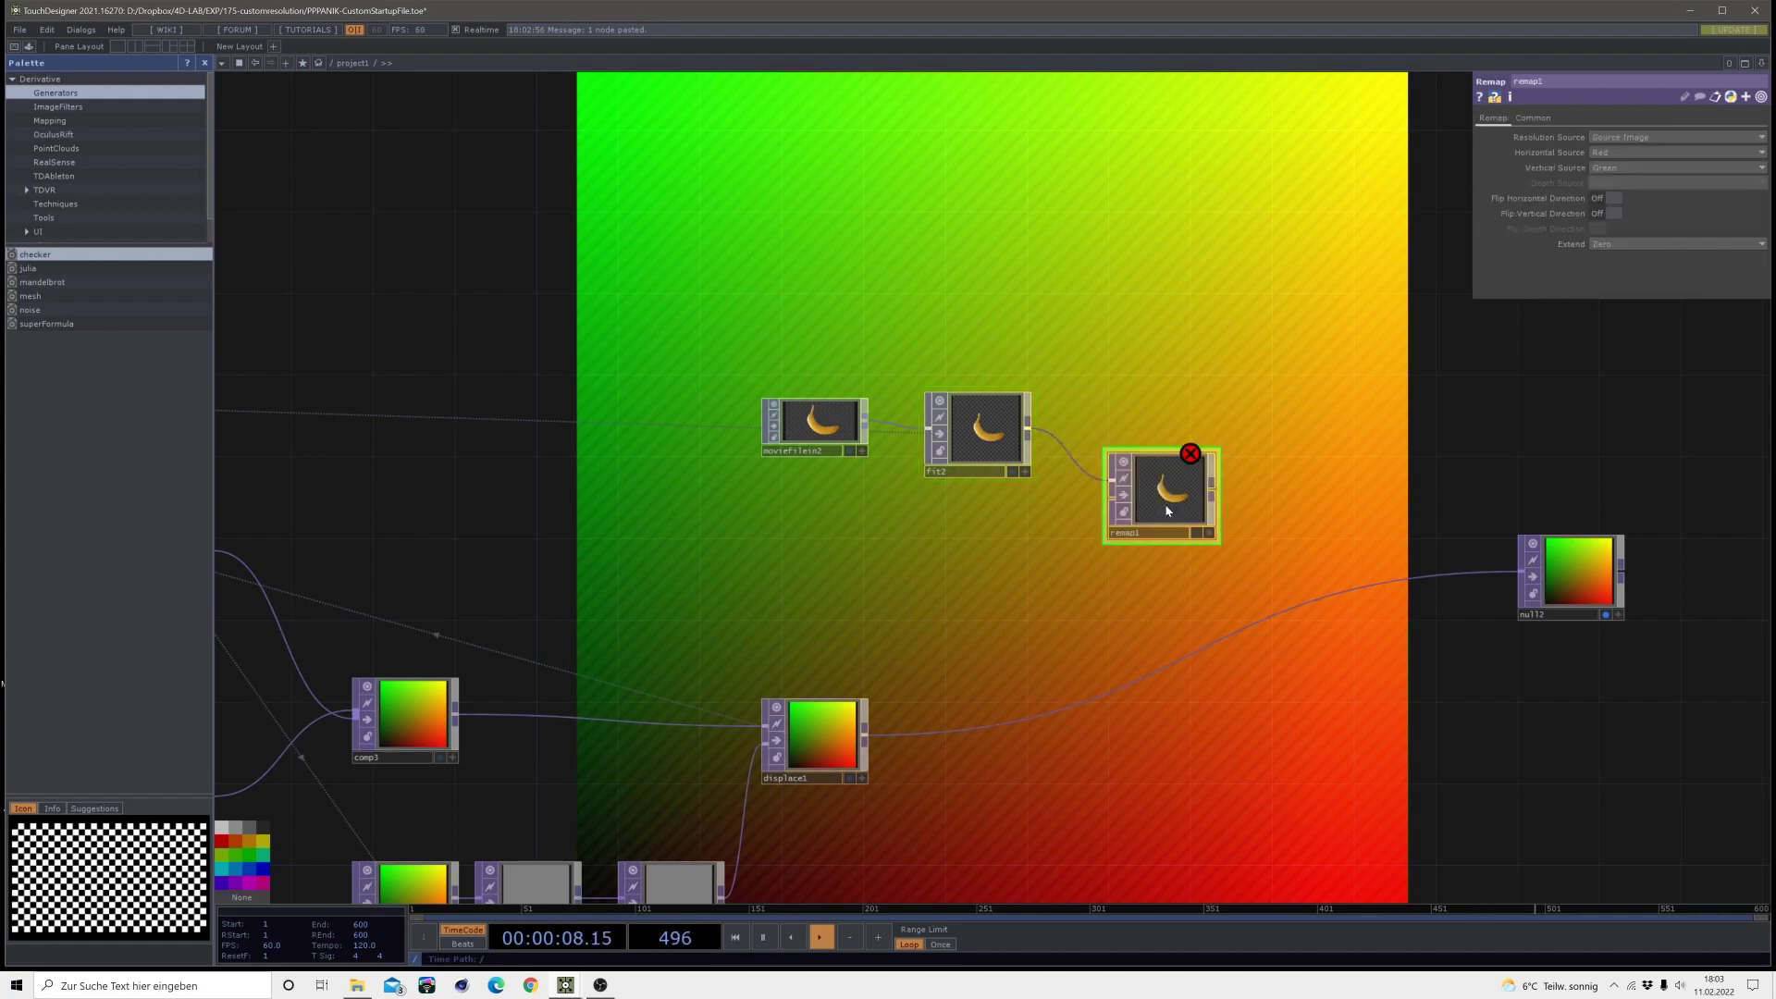
- Connect remap1 to null2 and feed displace1 into remap1 as its map
click(1211, 488)
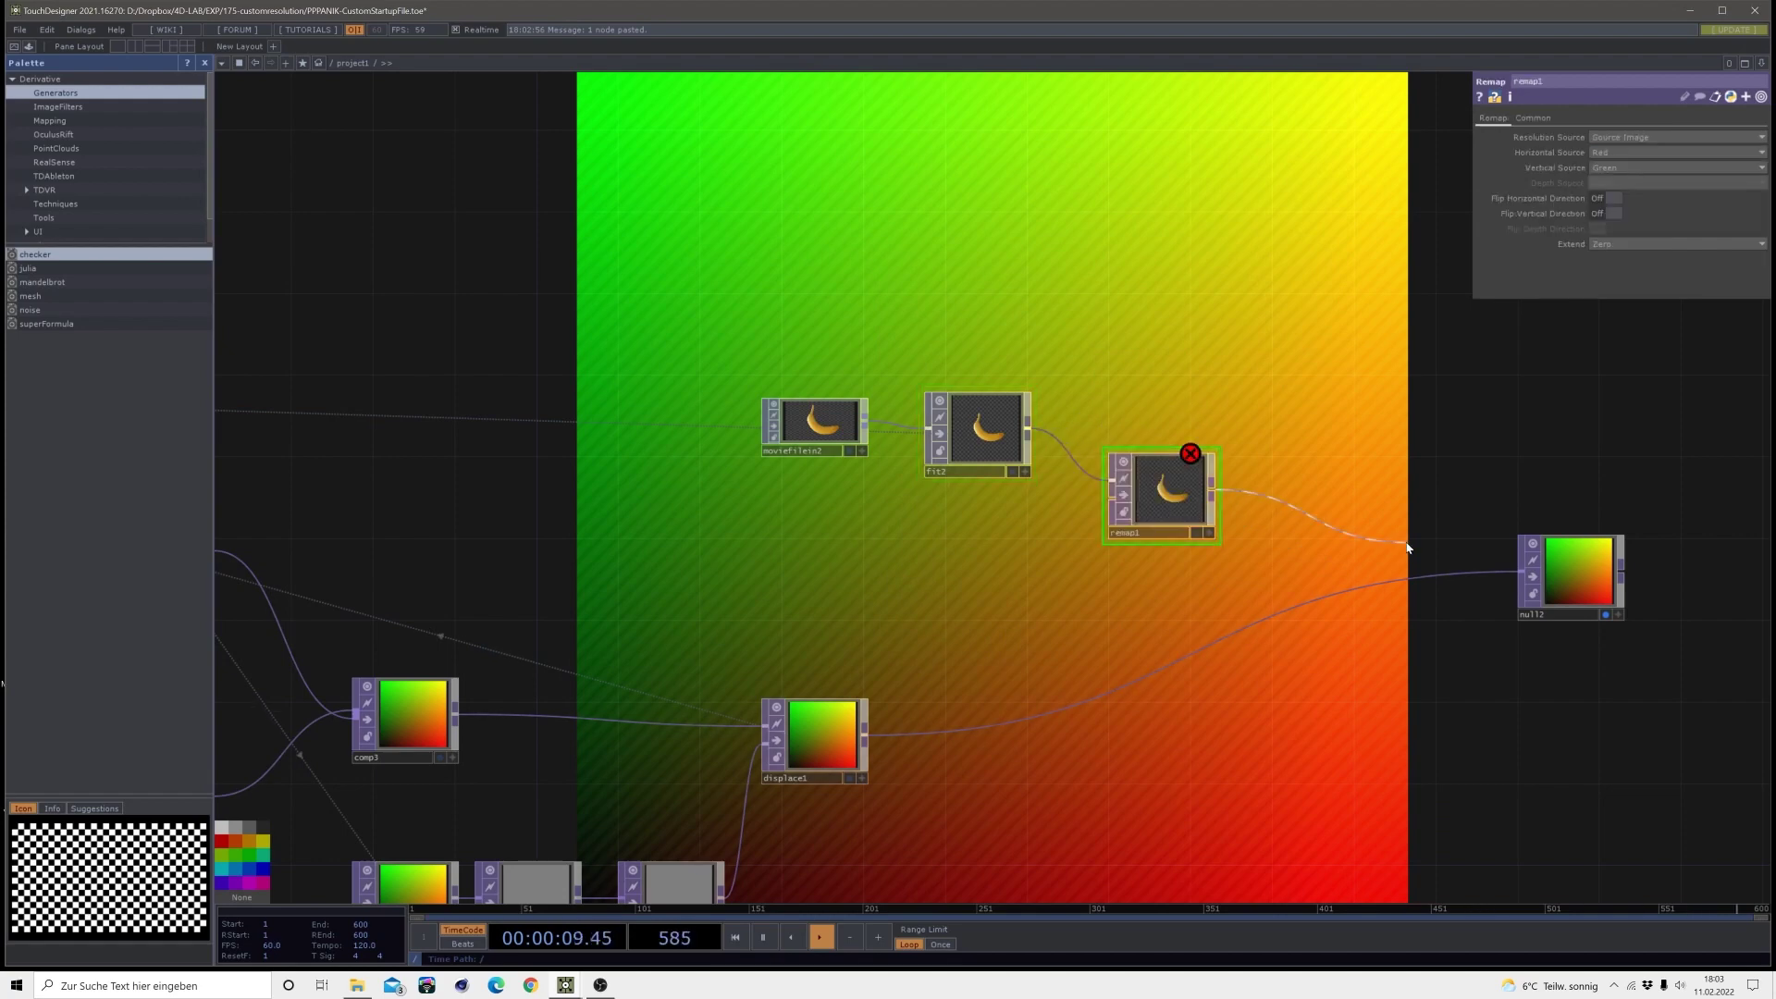
click(1507, 568)
drag(1170, 499, 1191, 601)
scroll(823, 764, up, 5)
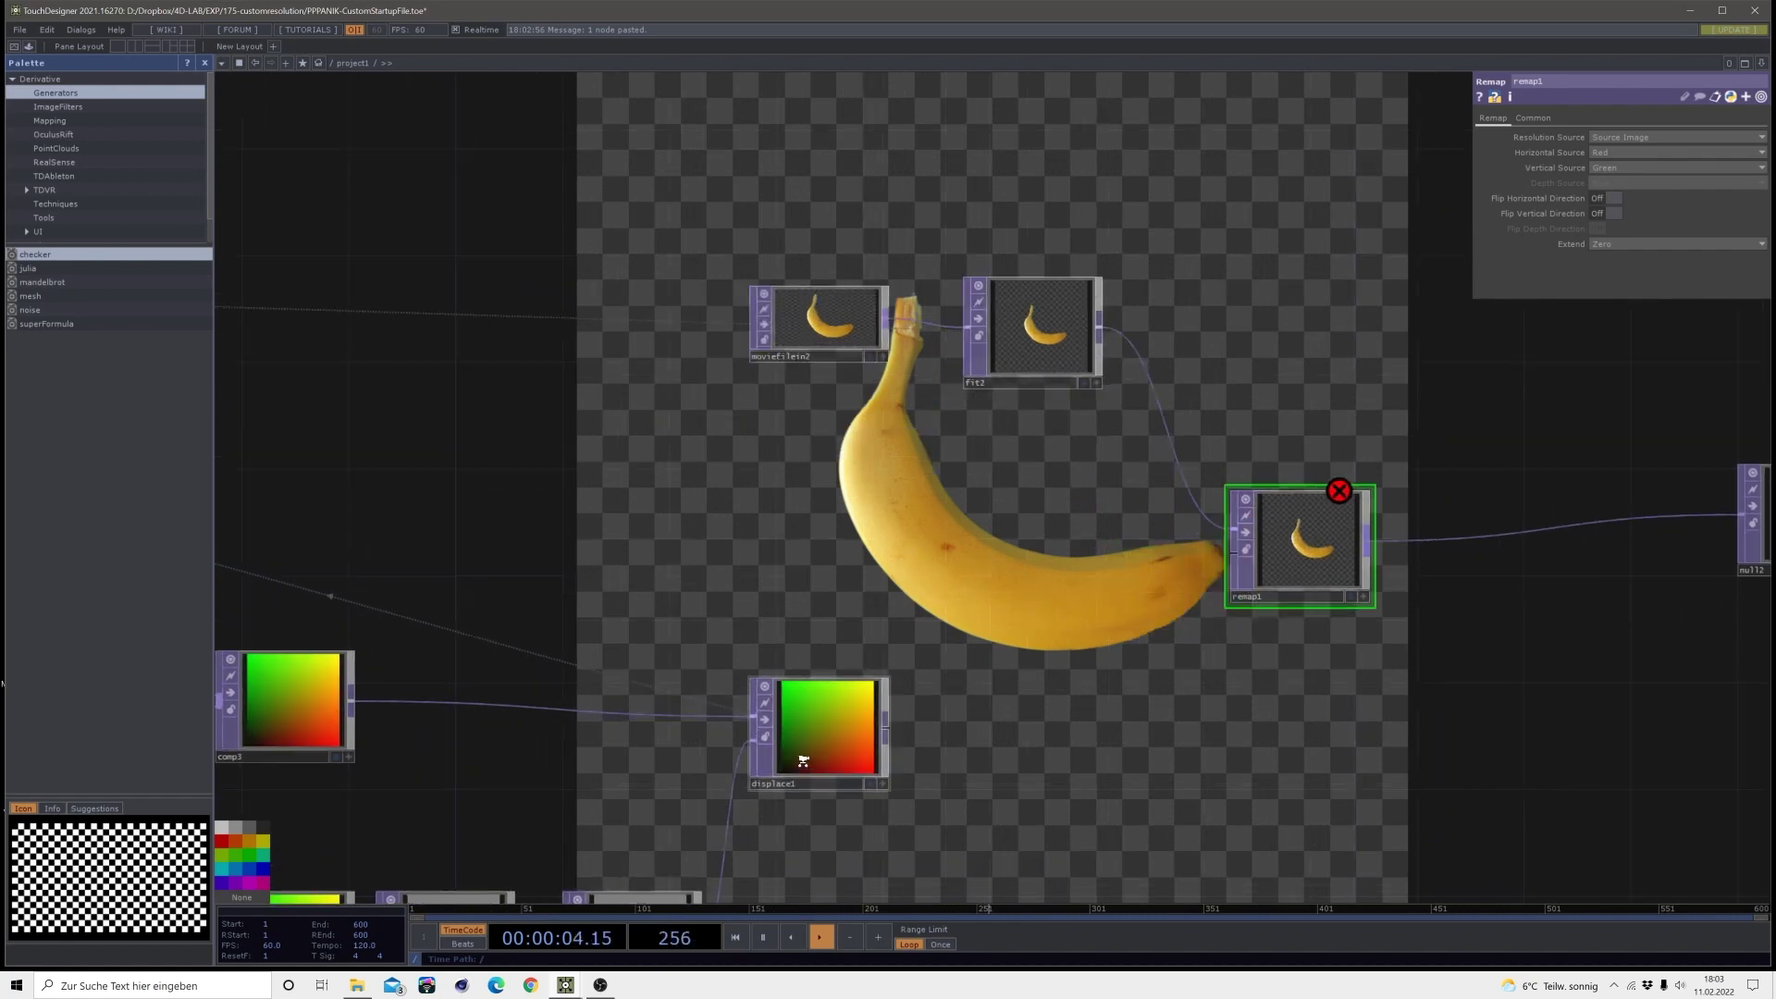
mouse_move(928, 710)
mouse_down()
mouse_move(1169, 673)
mouse_move(1426, 471)
mouse_up()
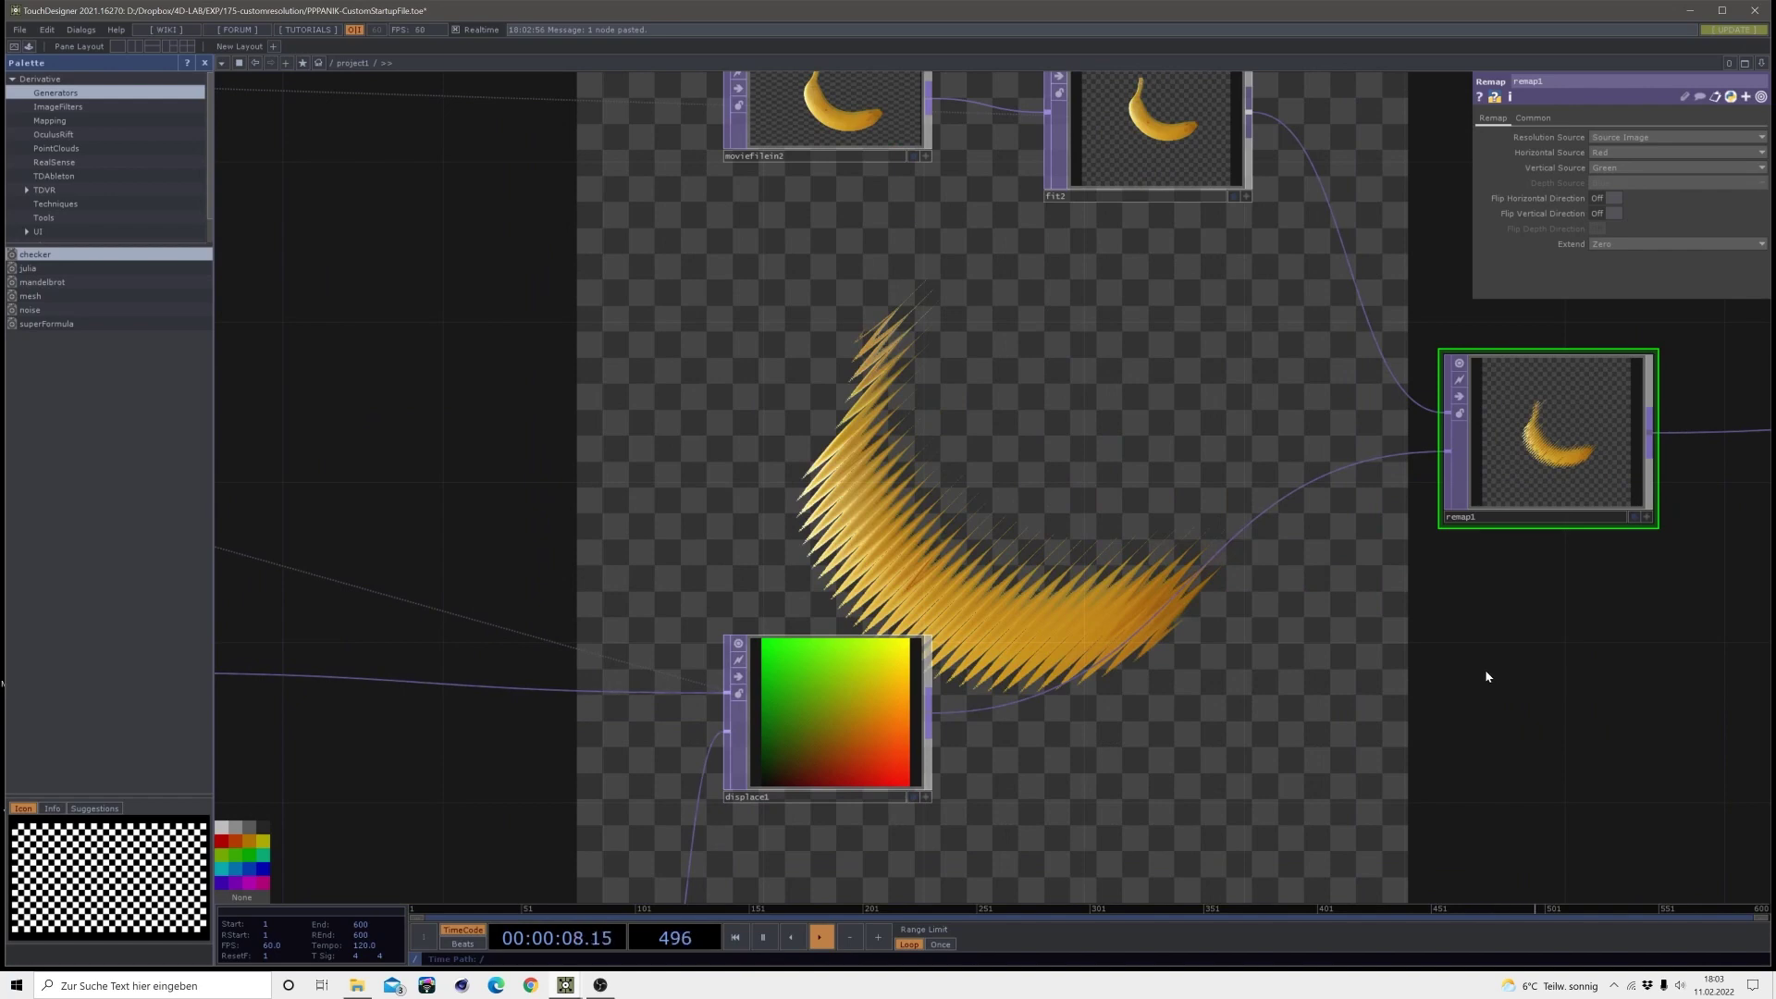
drag(1307, 647, 978, 632)
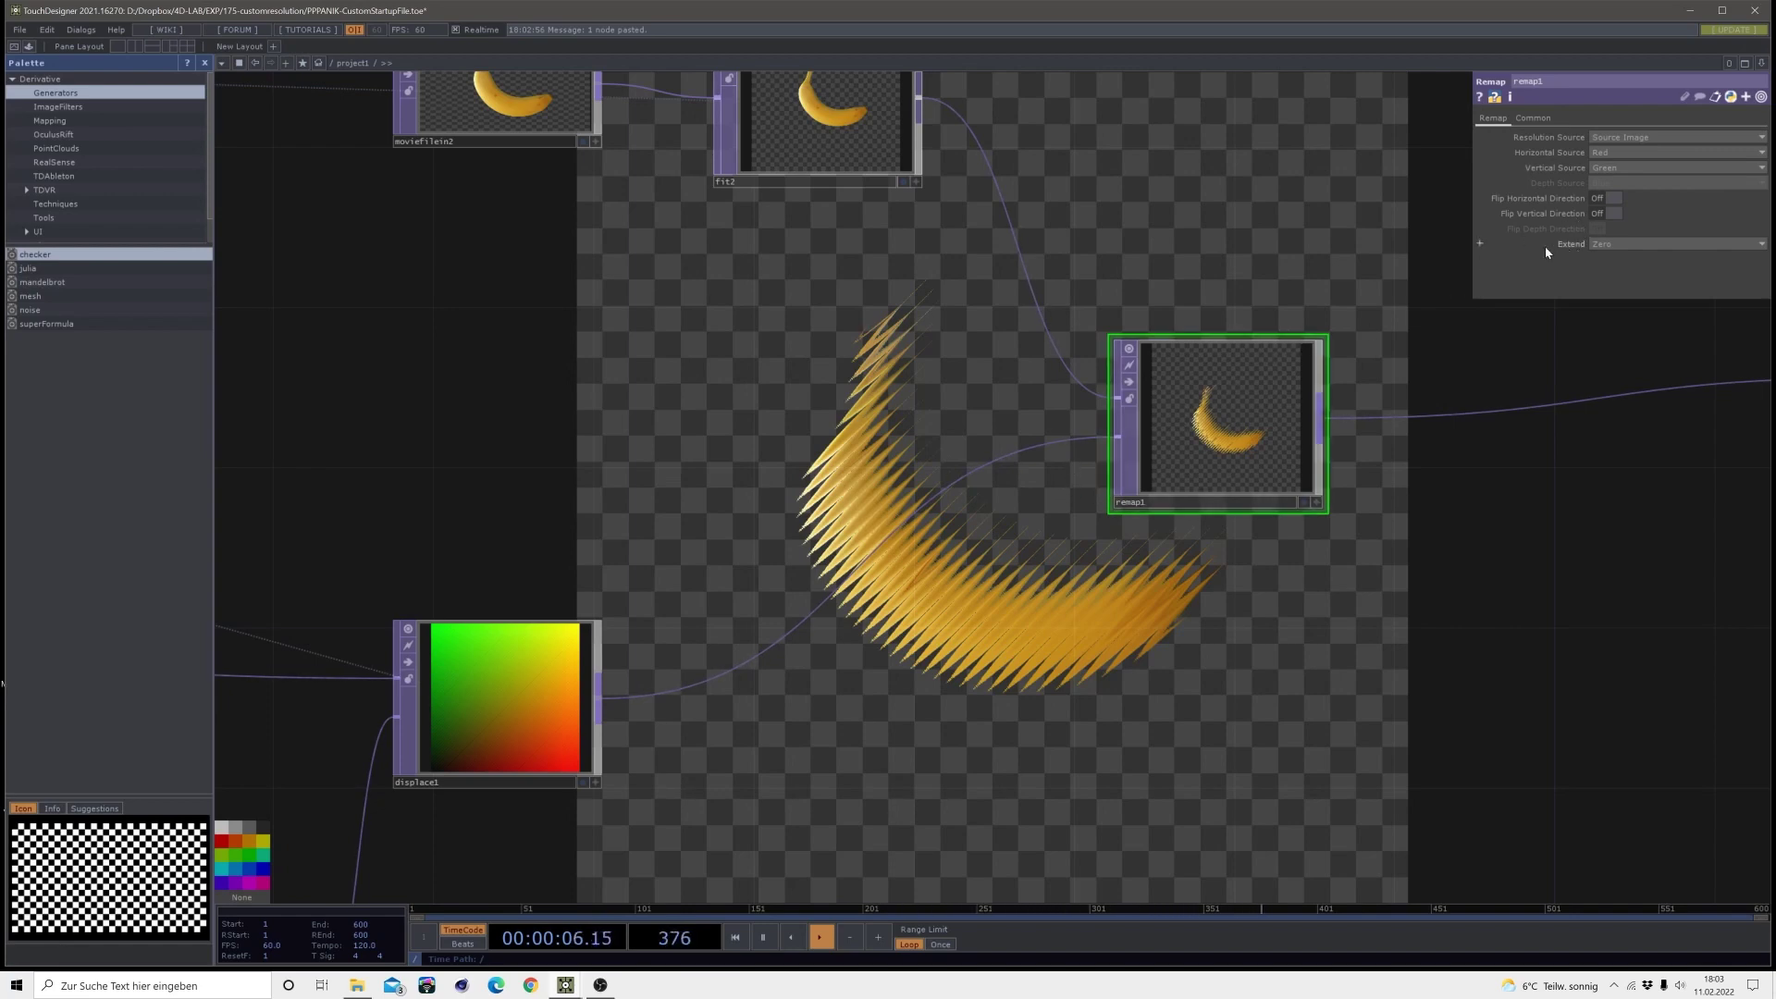
- Set remap1's Extend parameter to Mirror
click(1637, 245)
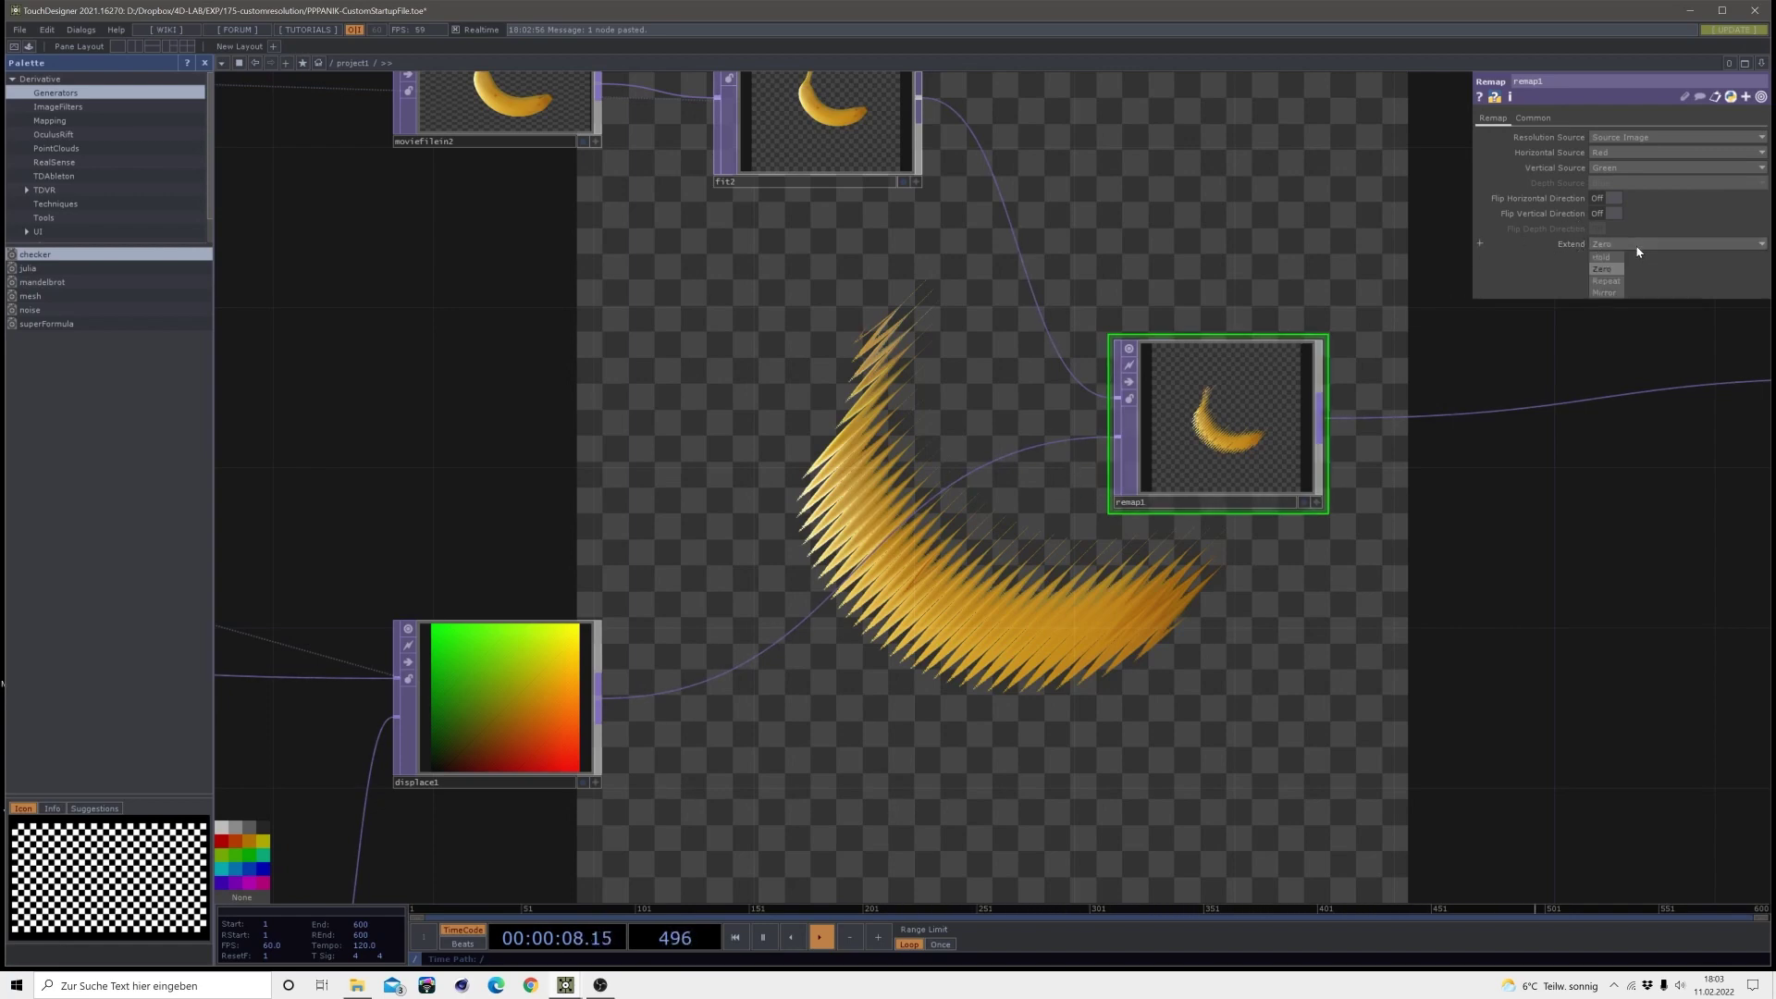
click(1605, 291)
scroll(890, 360, down, 3)
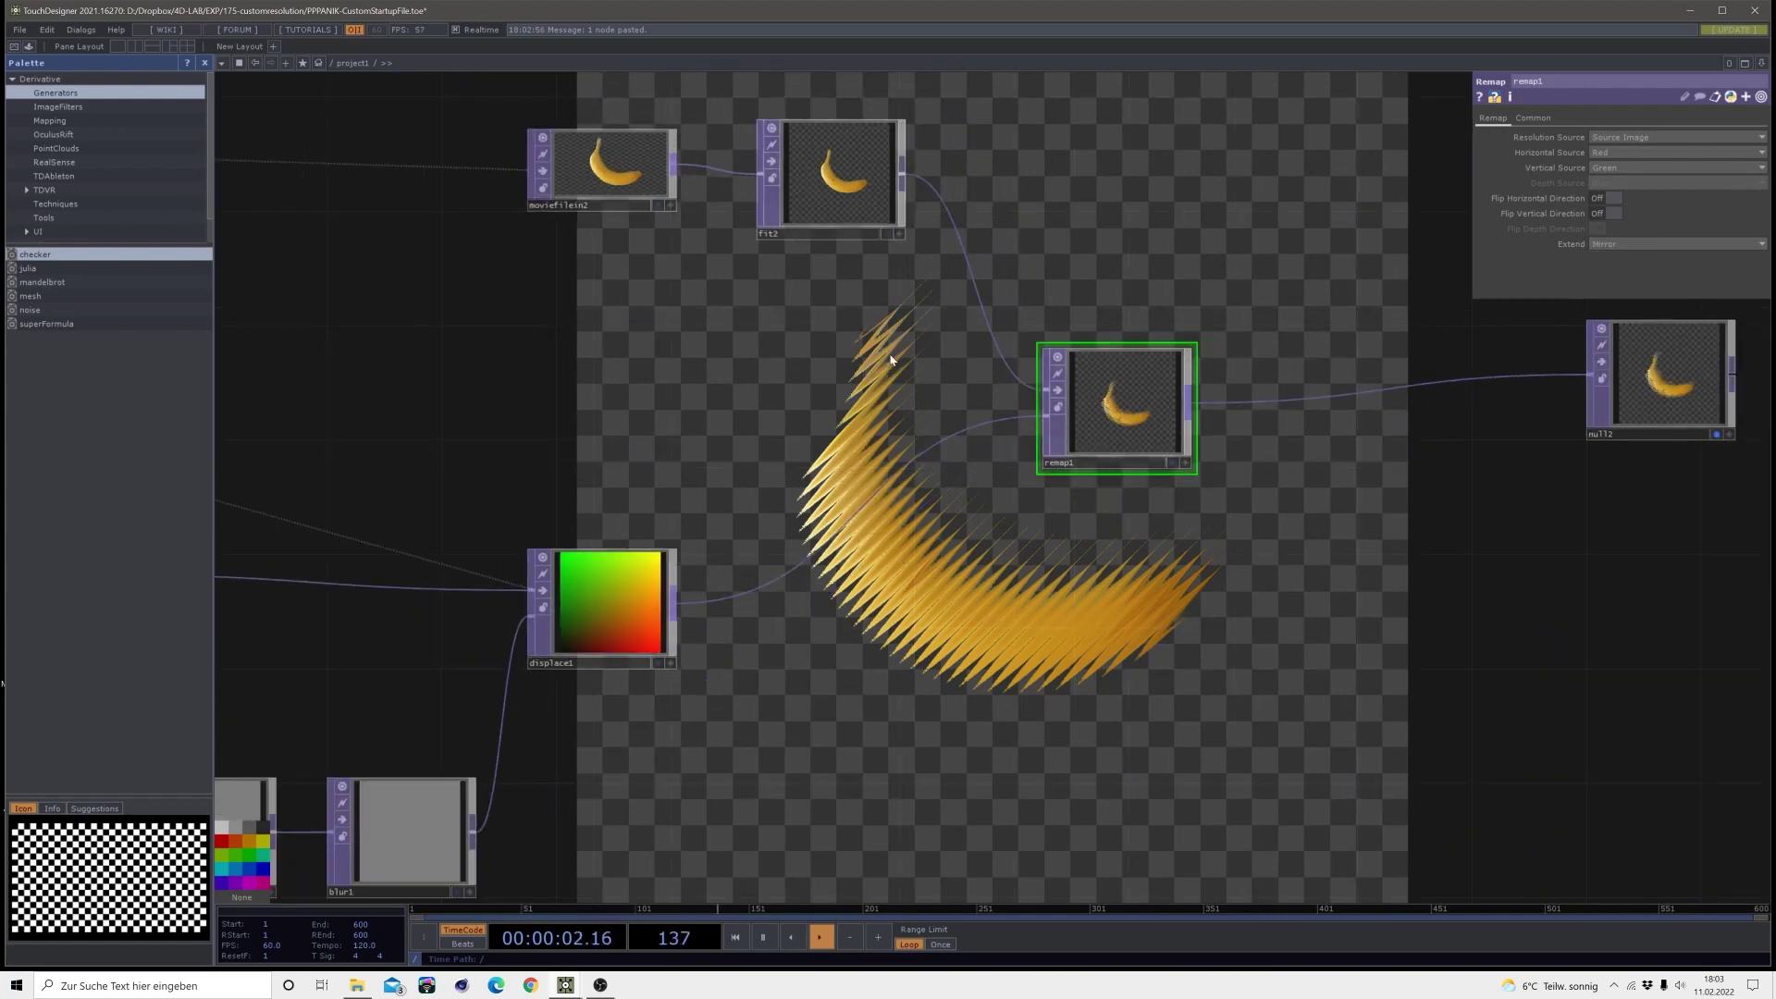
click(661, 197)
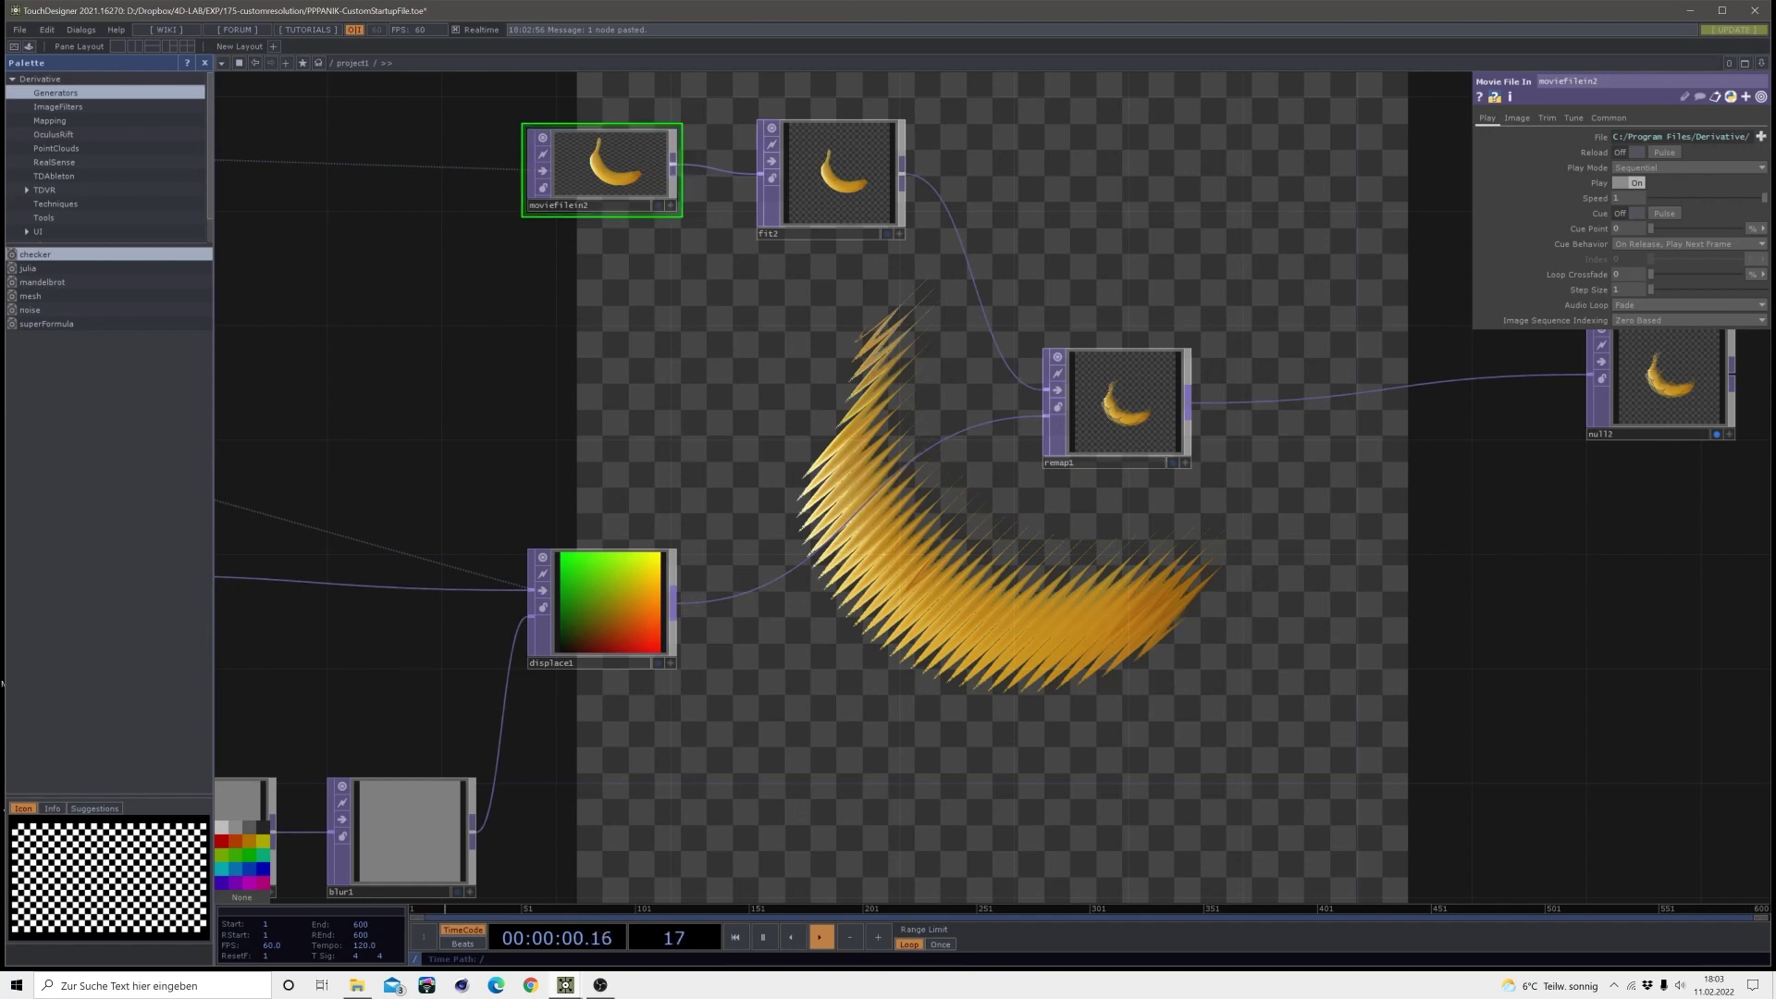
- Load the Mettler.2 sample photo from Samples/Map into moviefilein2
click(1759, 136)
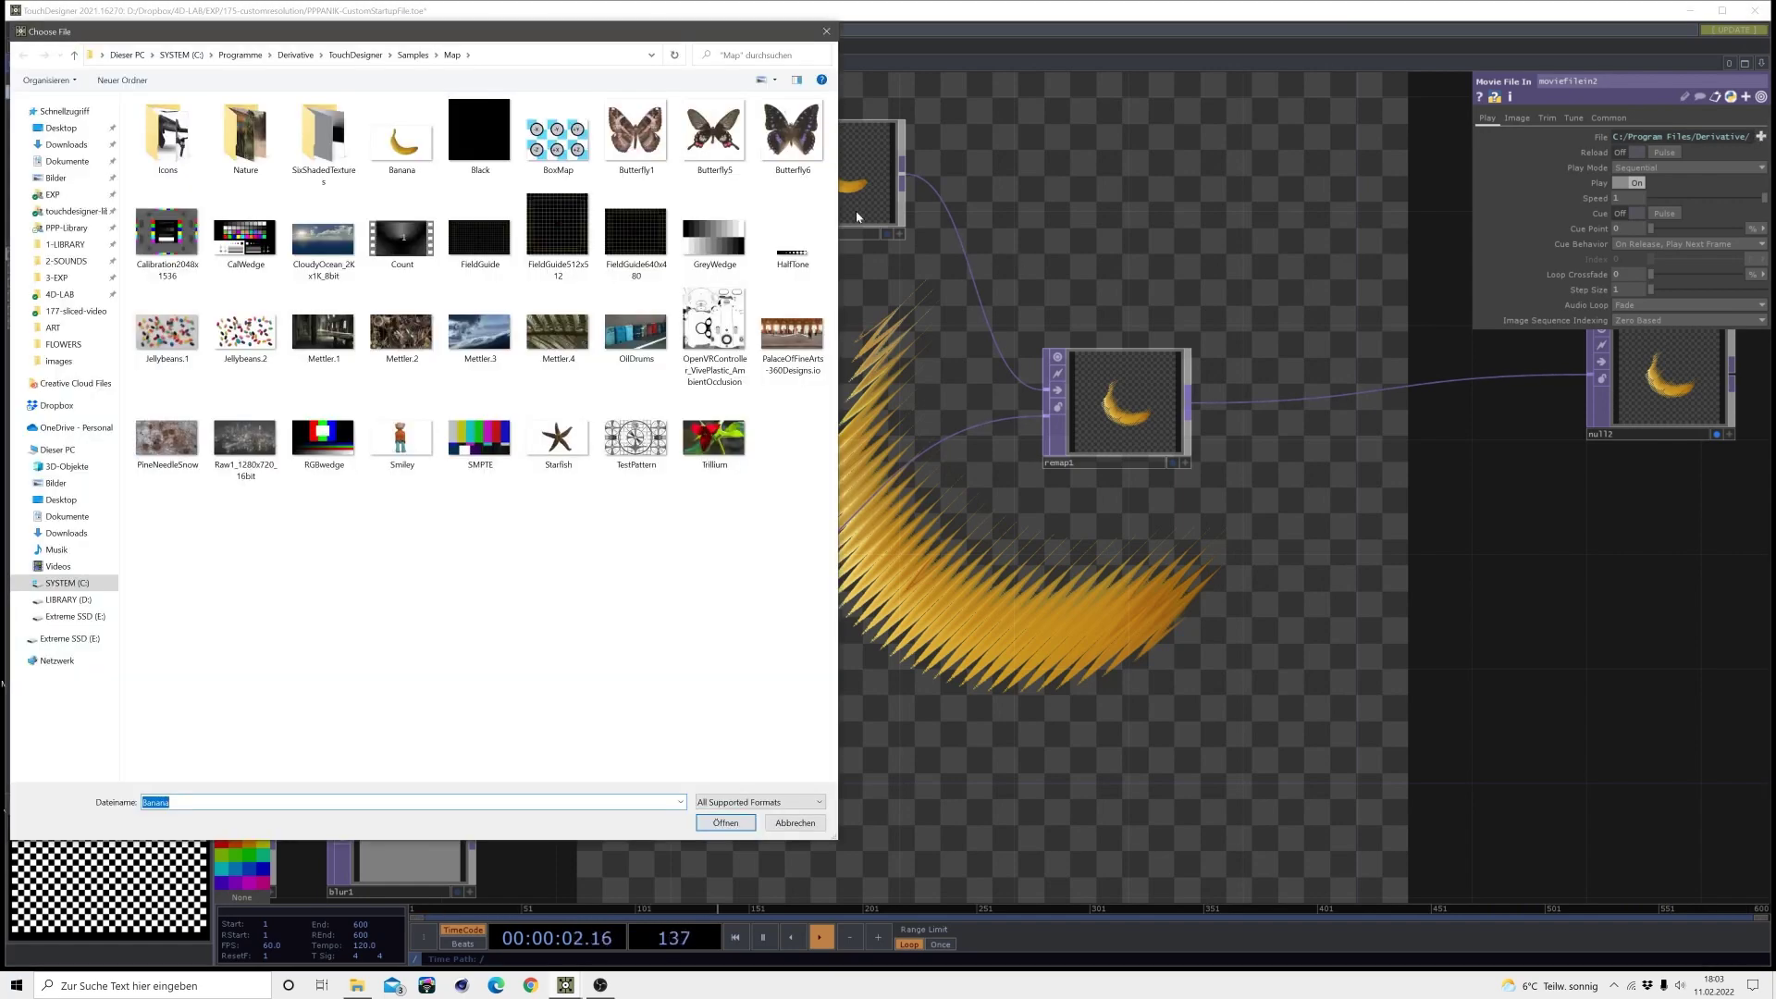
click(399, 322)
click(725, 822)
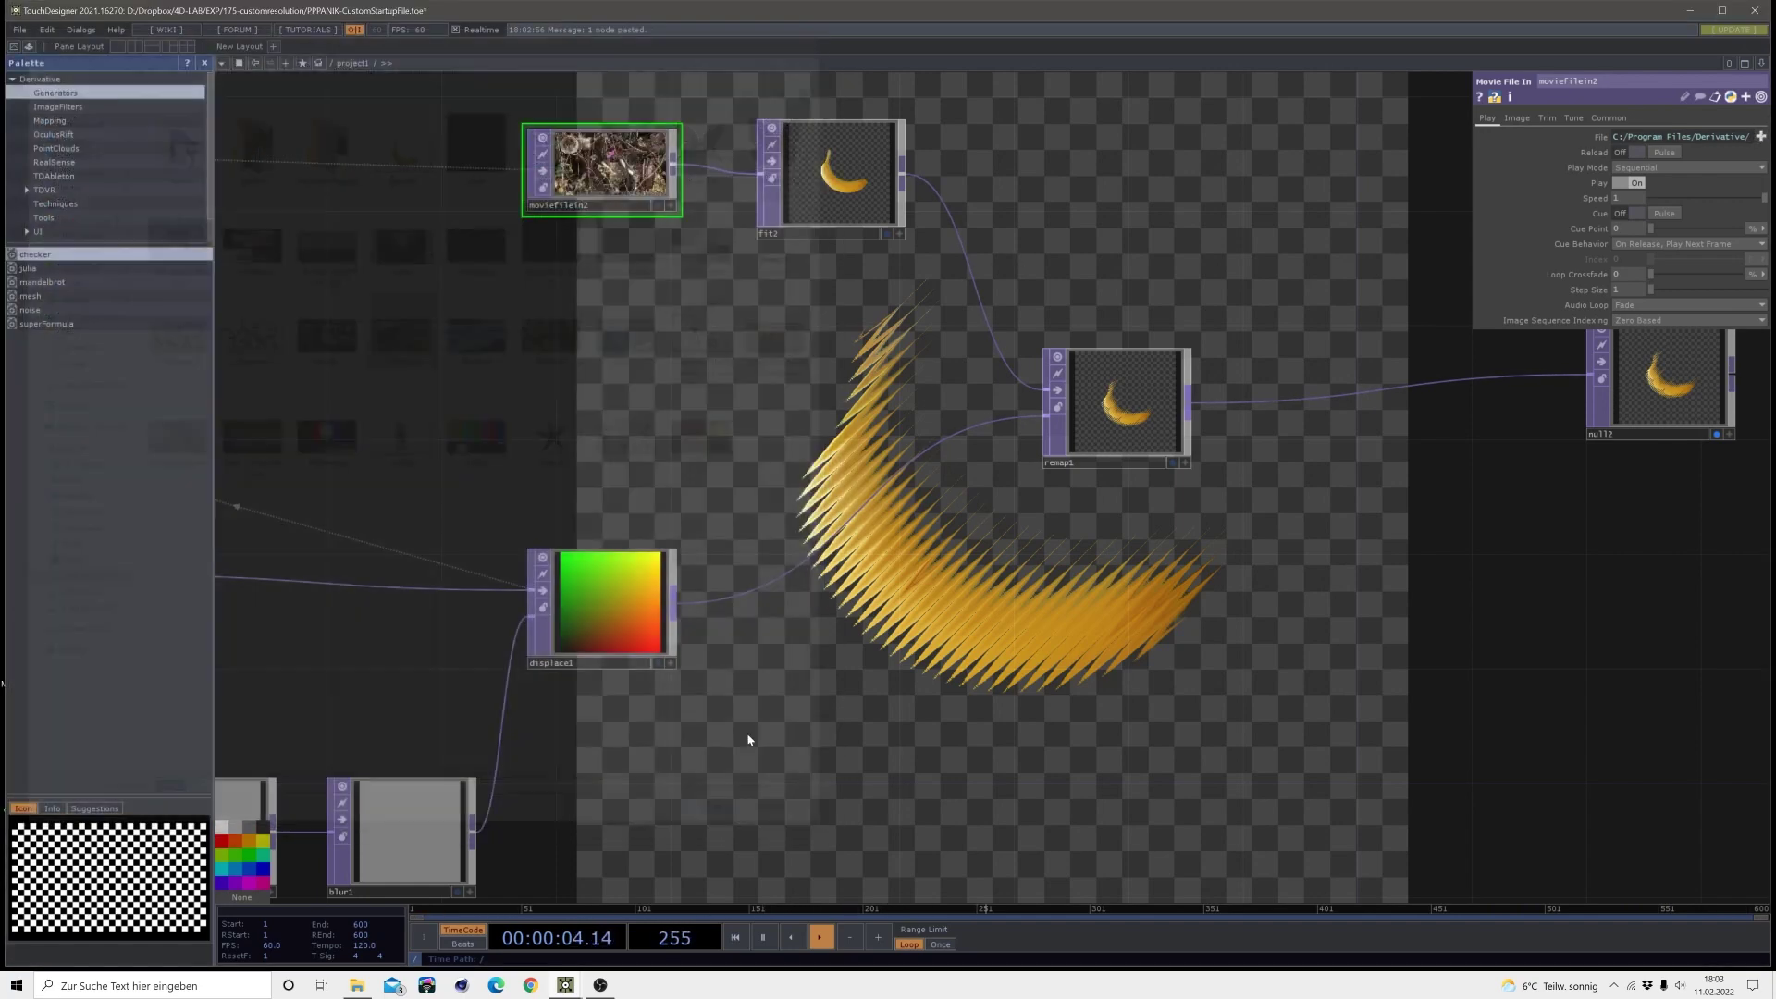
scroll(828, 258, up, 4)
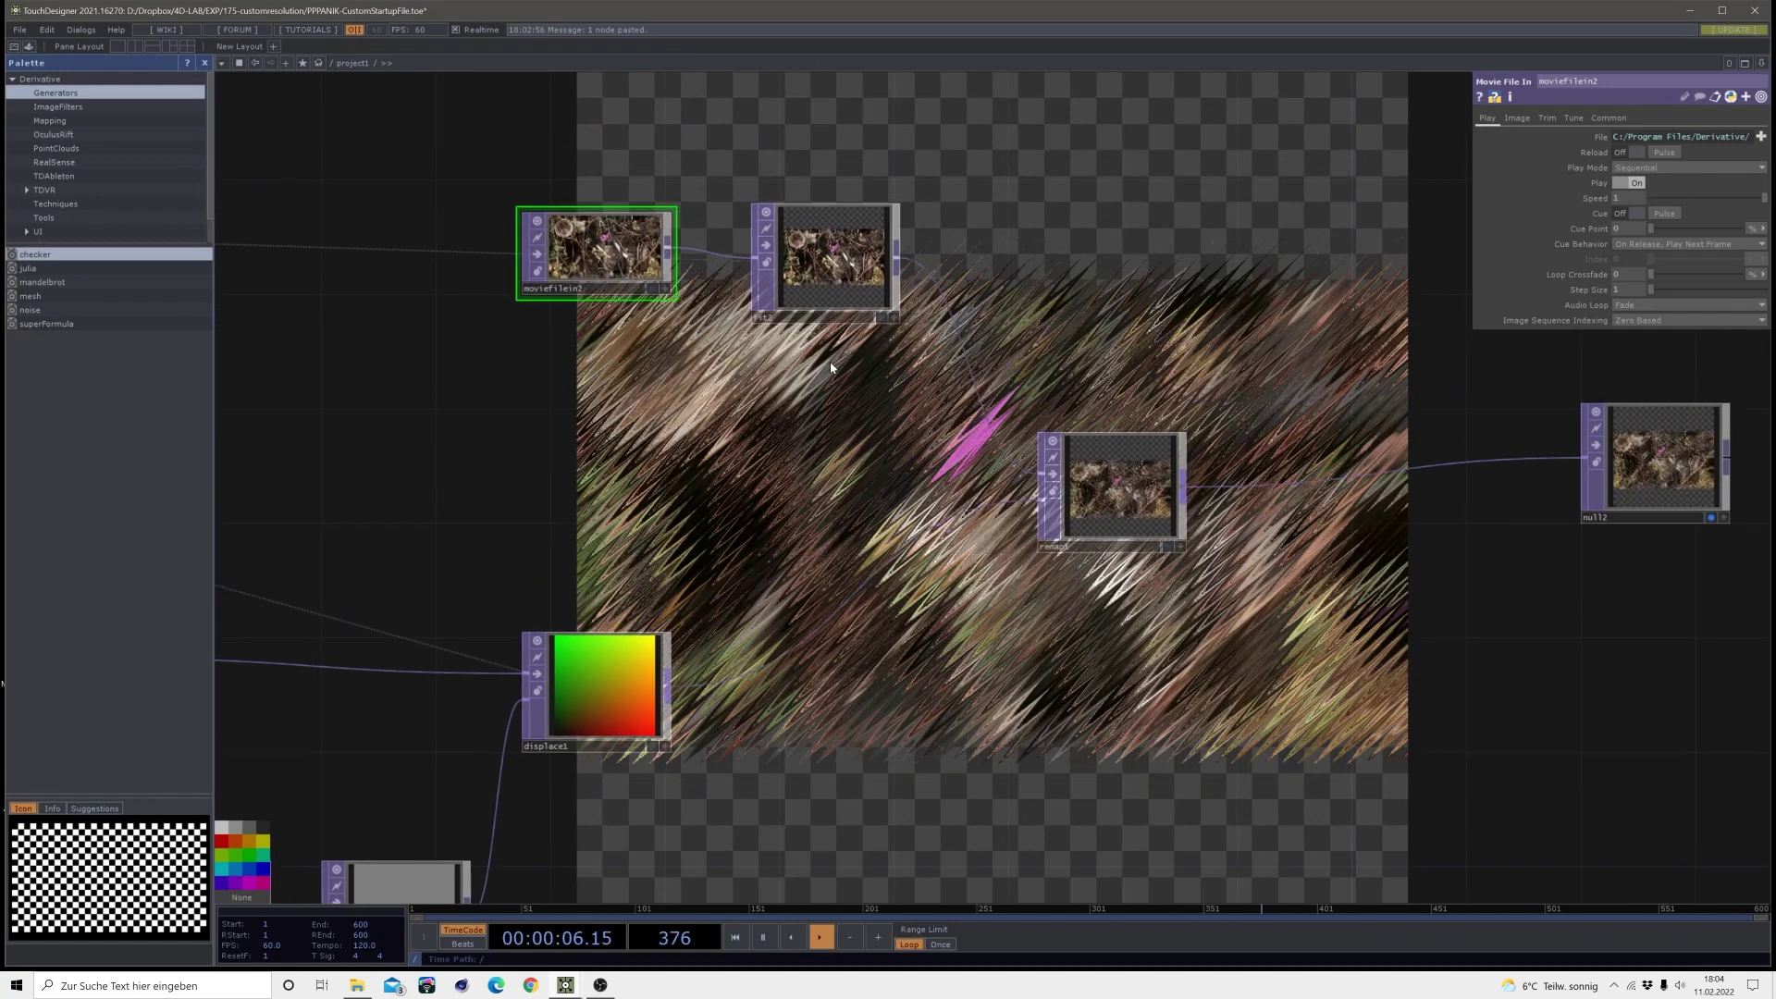
scroll(812, 293, up, 2)
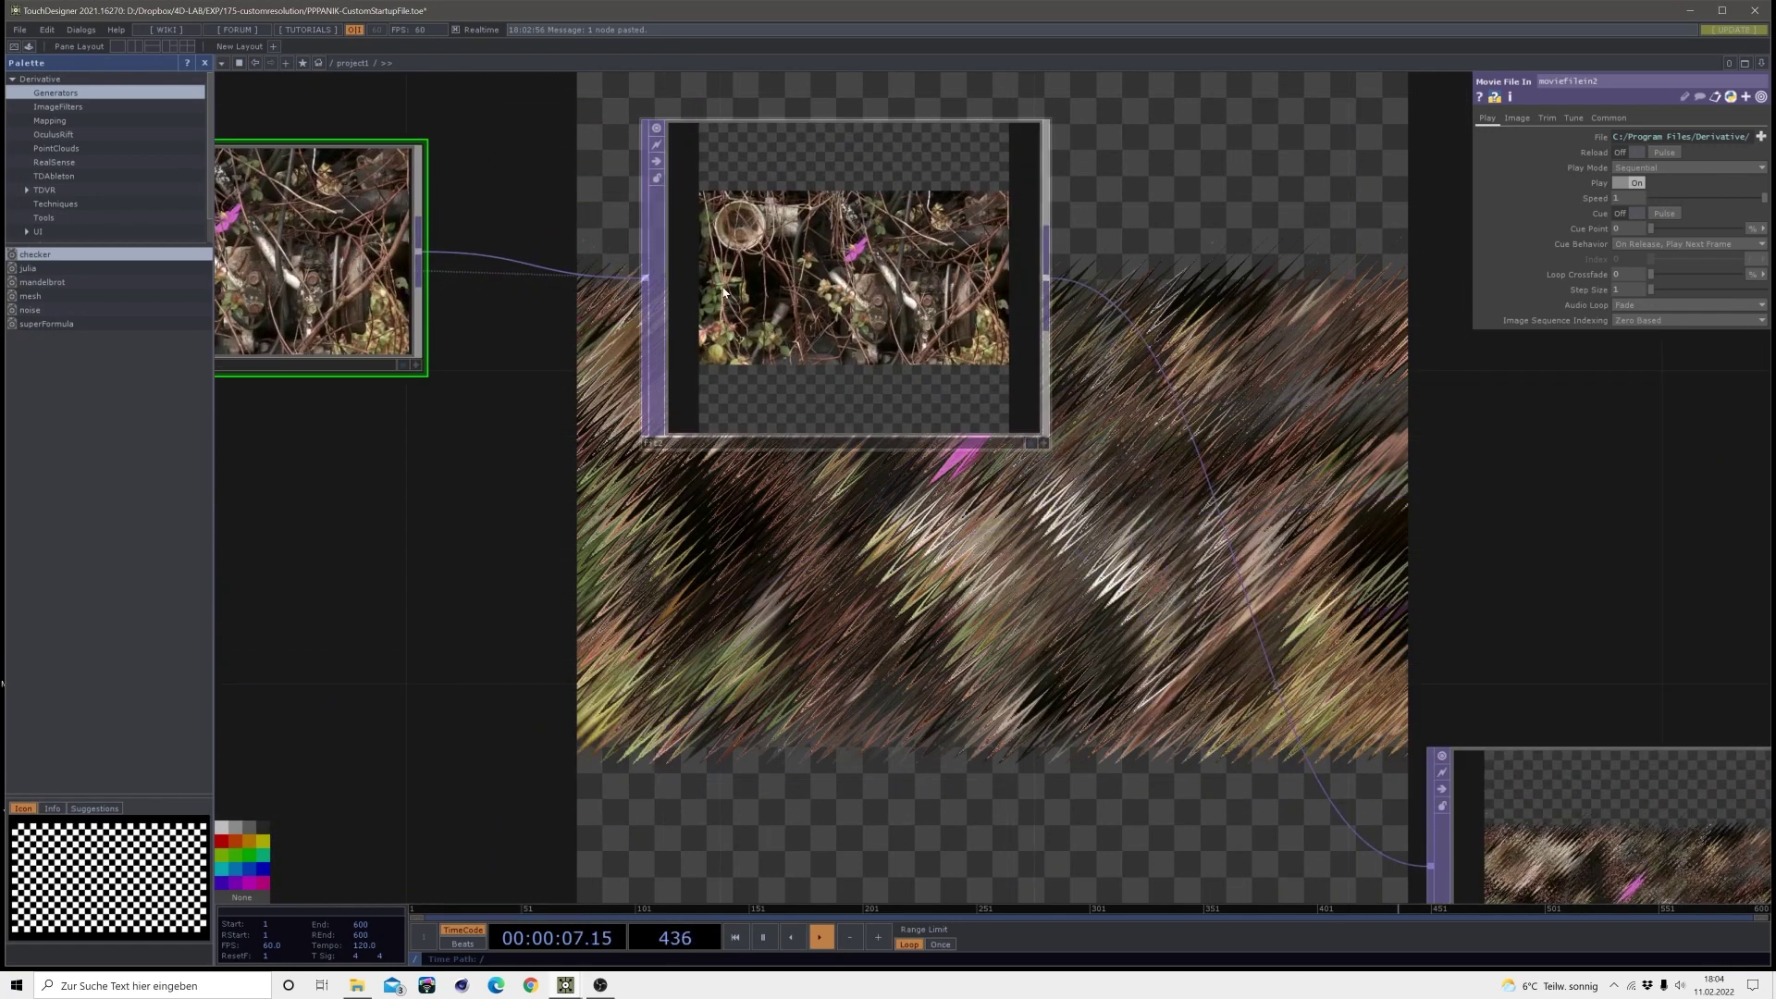
- Change fit2's Fit parameter from Fit Best to Fit Outside
click(788, 366)
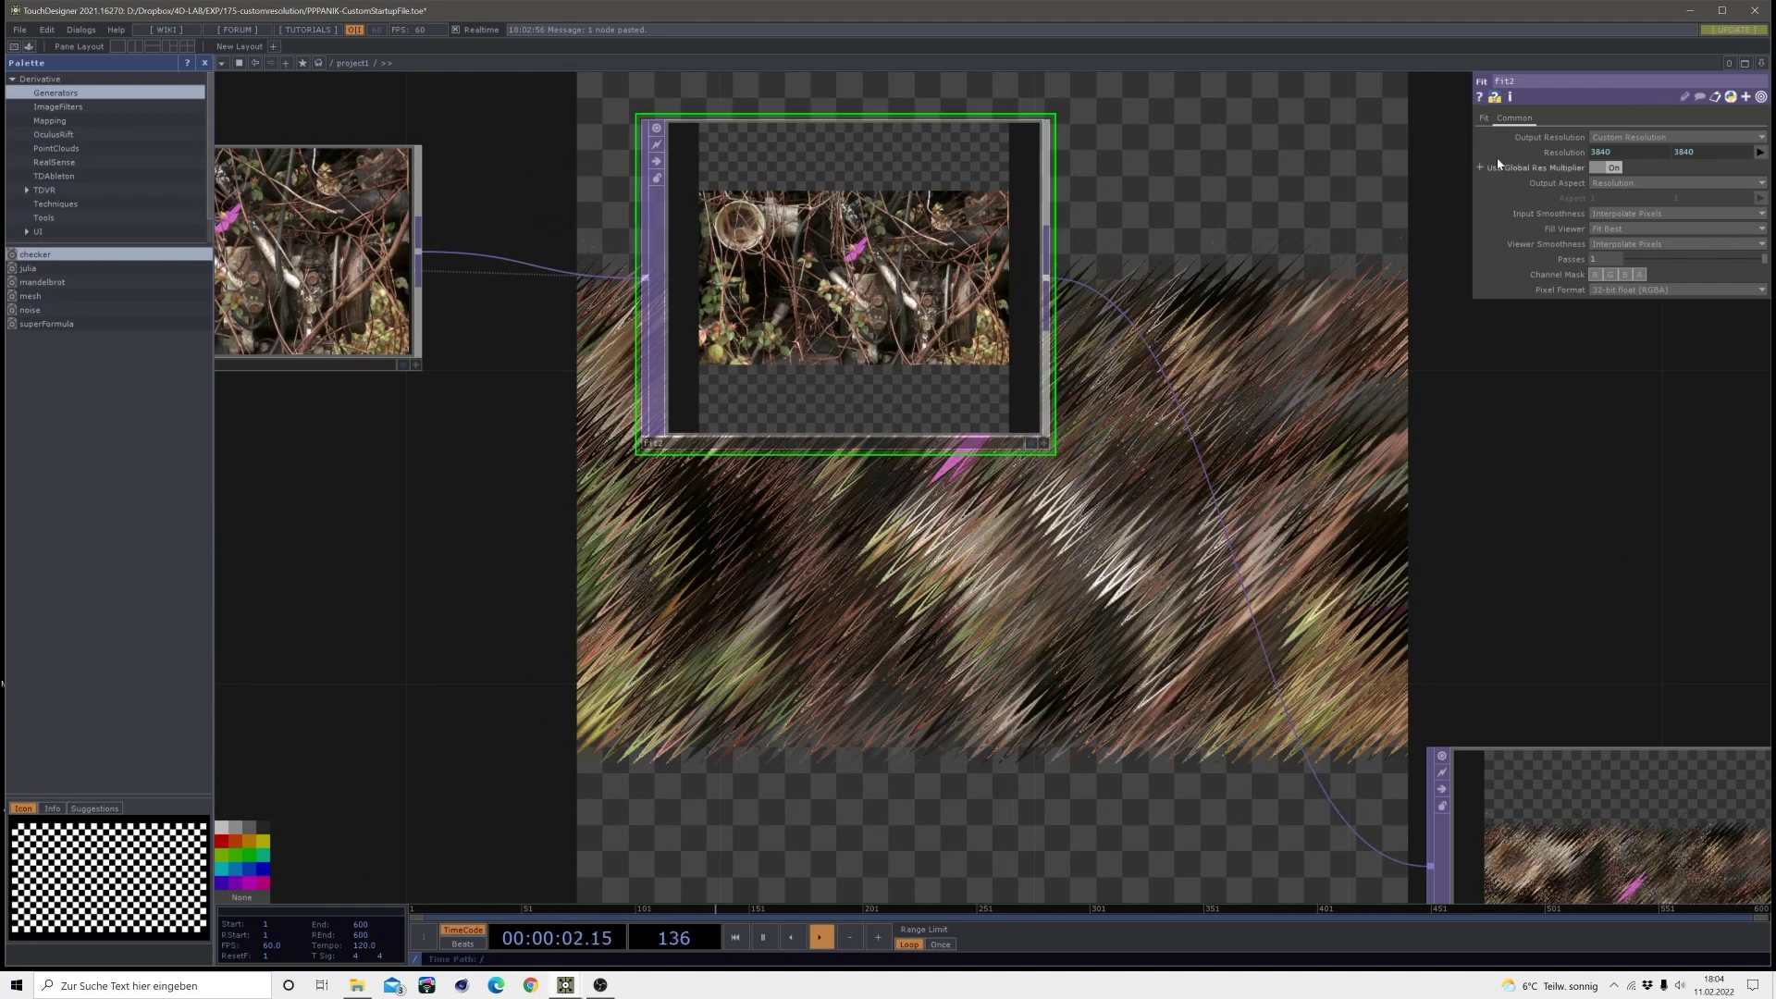
click(1484, 118)
click(1583, 137)
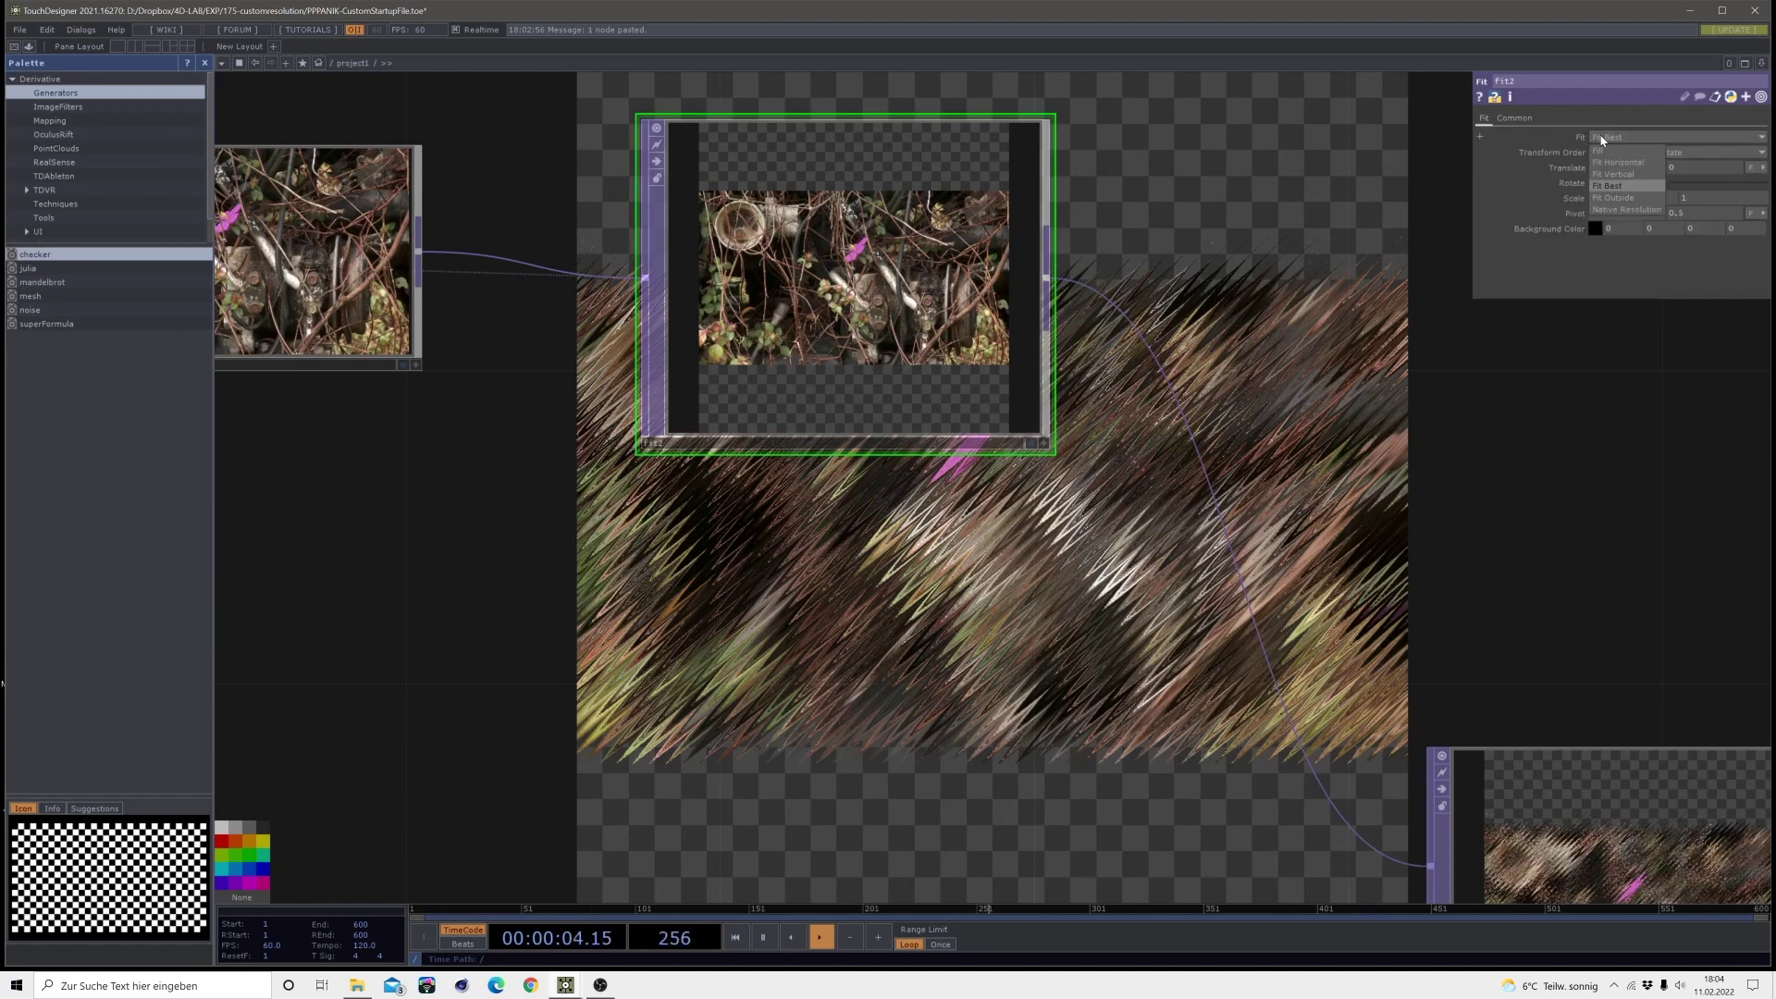
click(1610, 194)
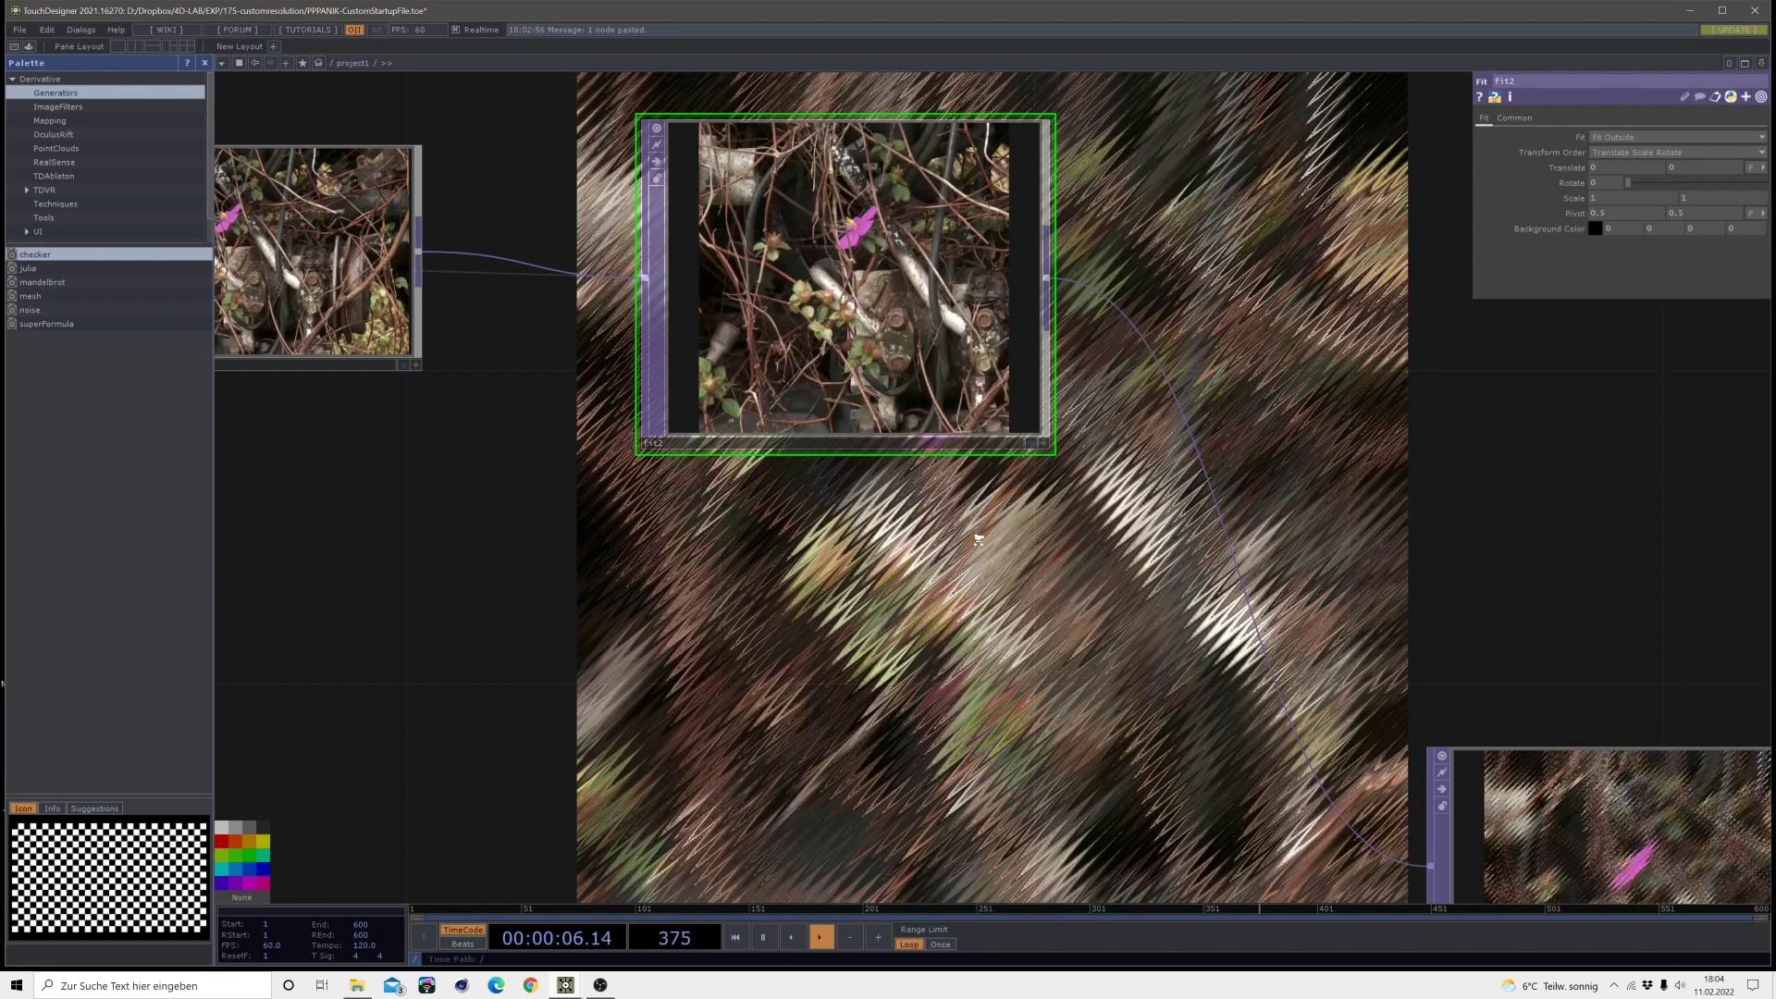
scroll(981, 543, down, 3)
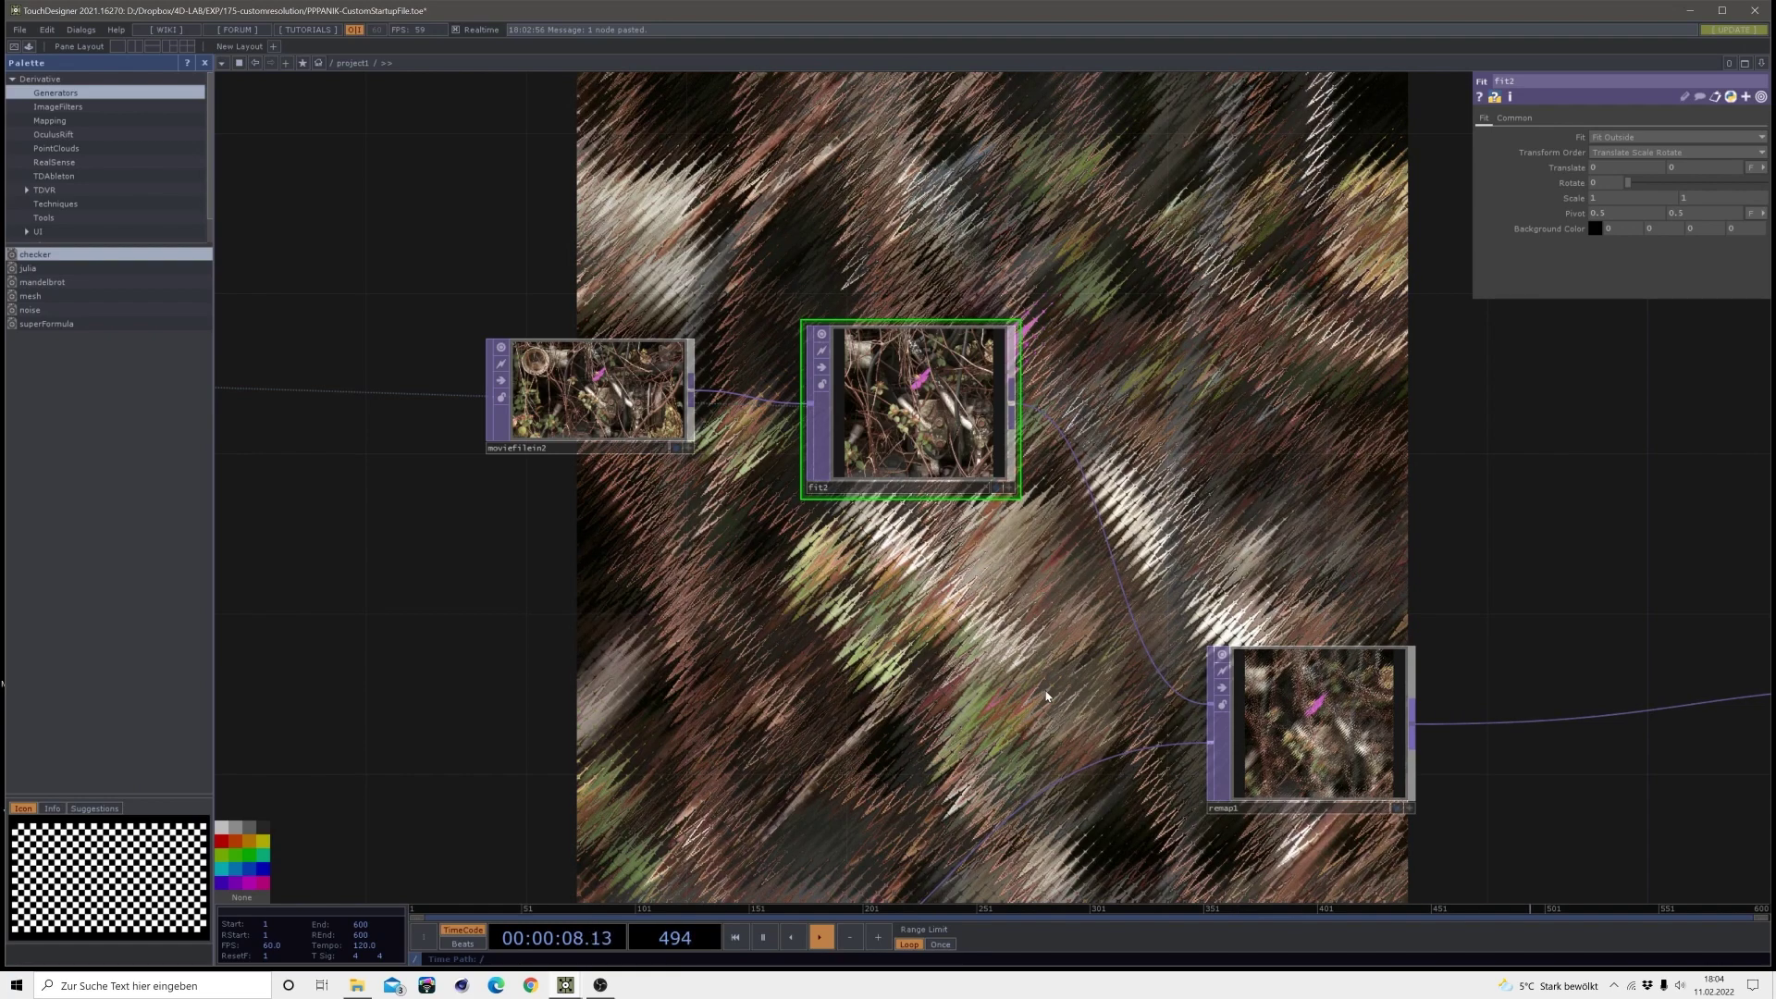
- Insert a Blur TOP (blur2) on displace1's output wire to produce the dotted mosaic
drag(1021, 683, 1078, 507)
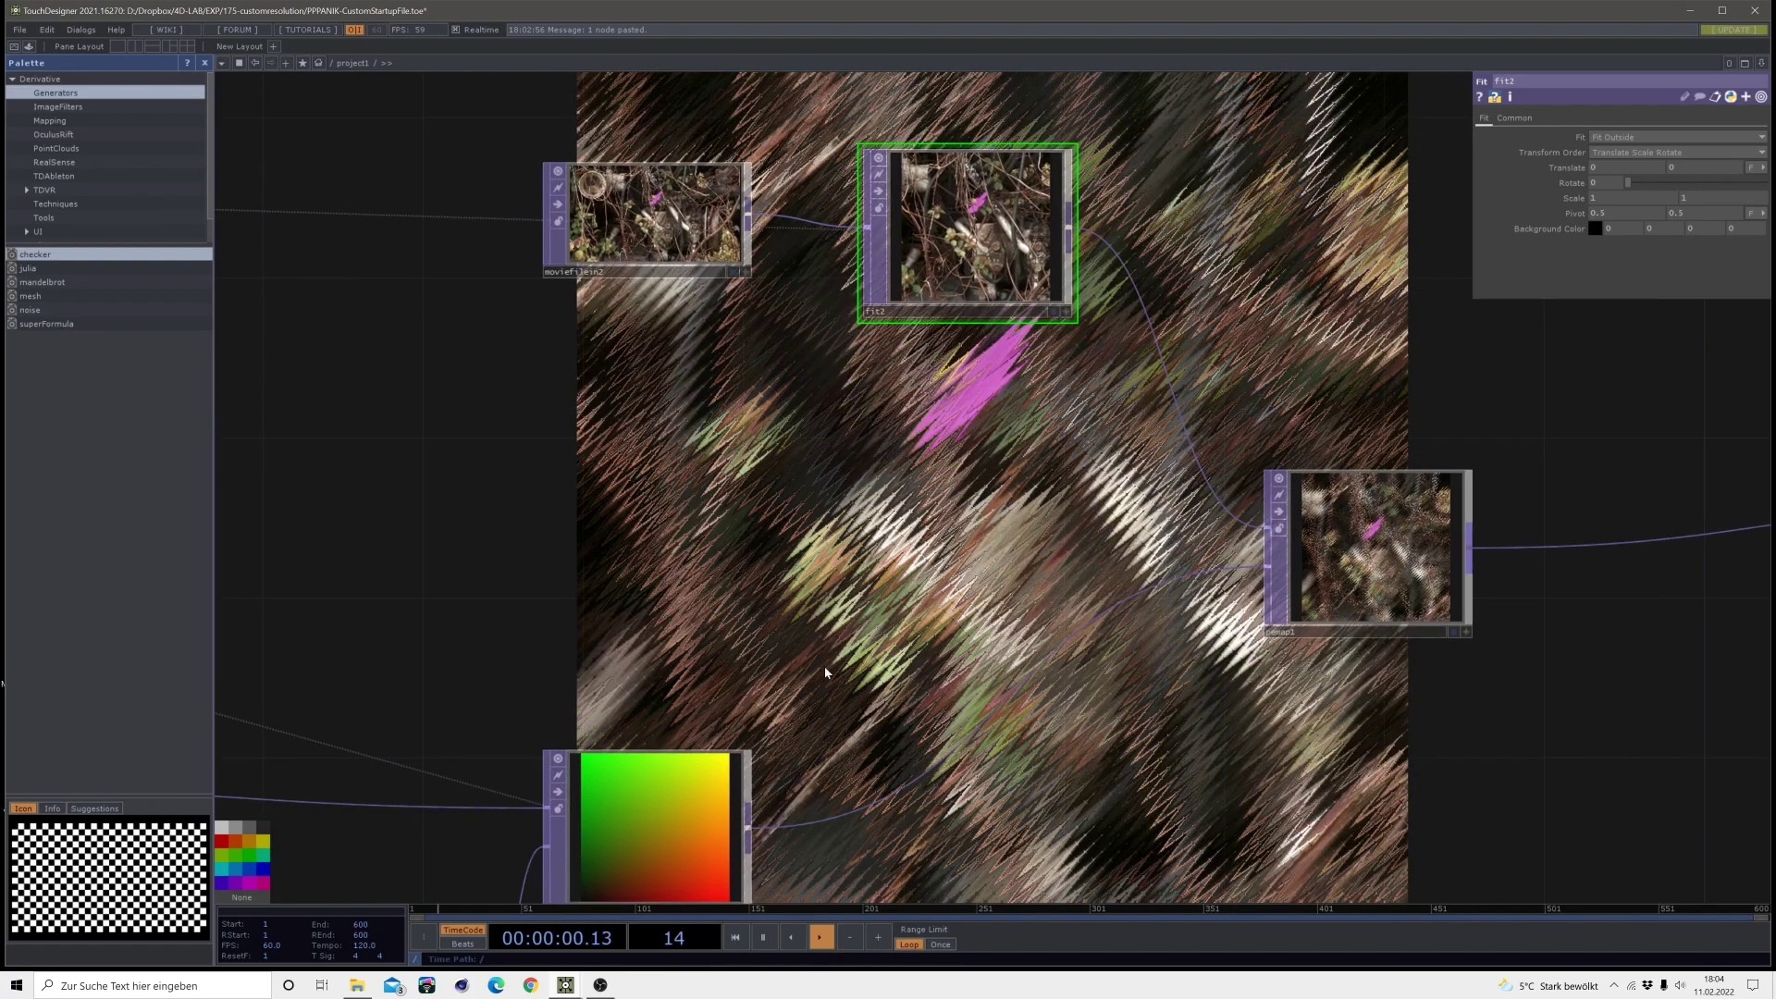
drag(891, 658, 884, 555)
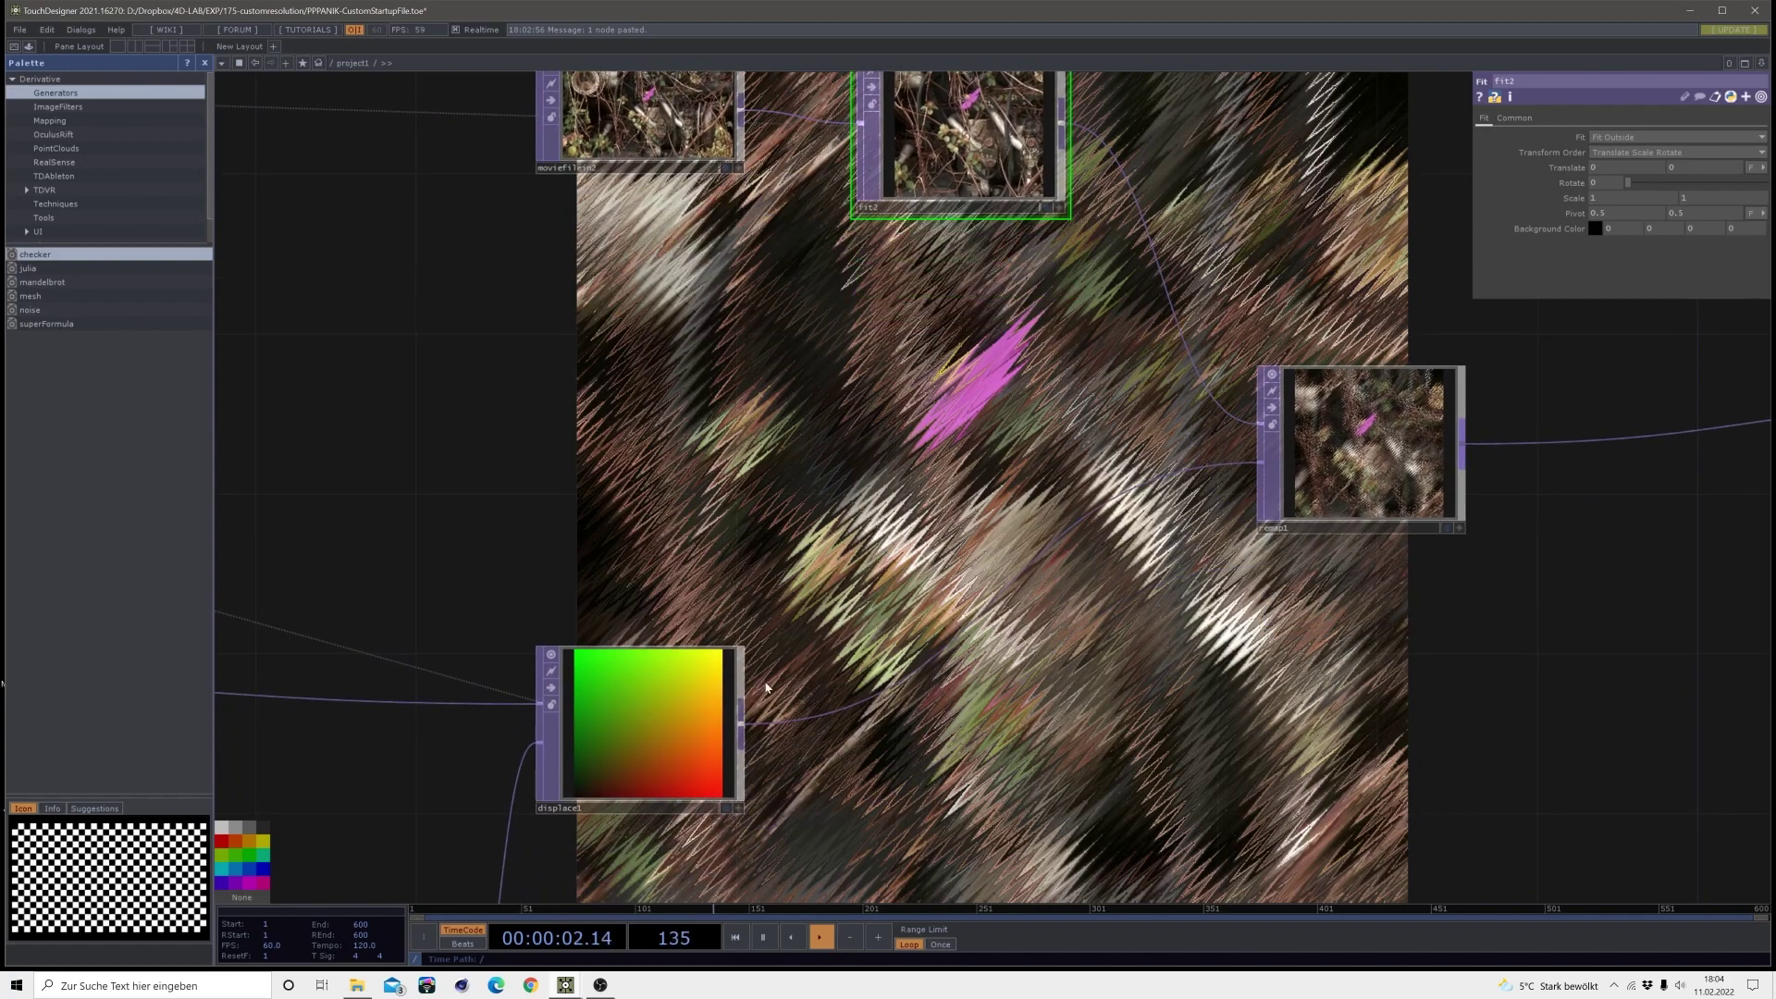
right_click(846, 713)
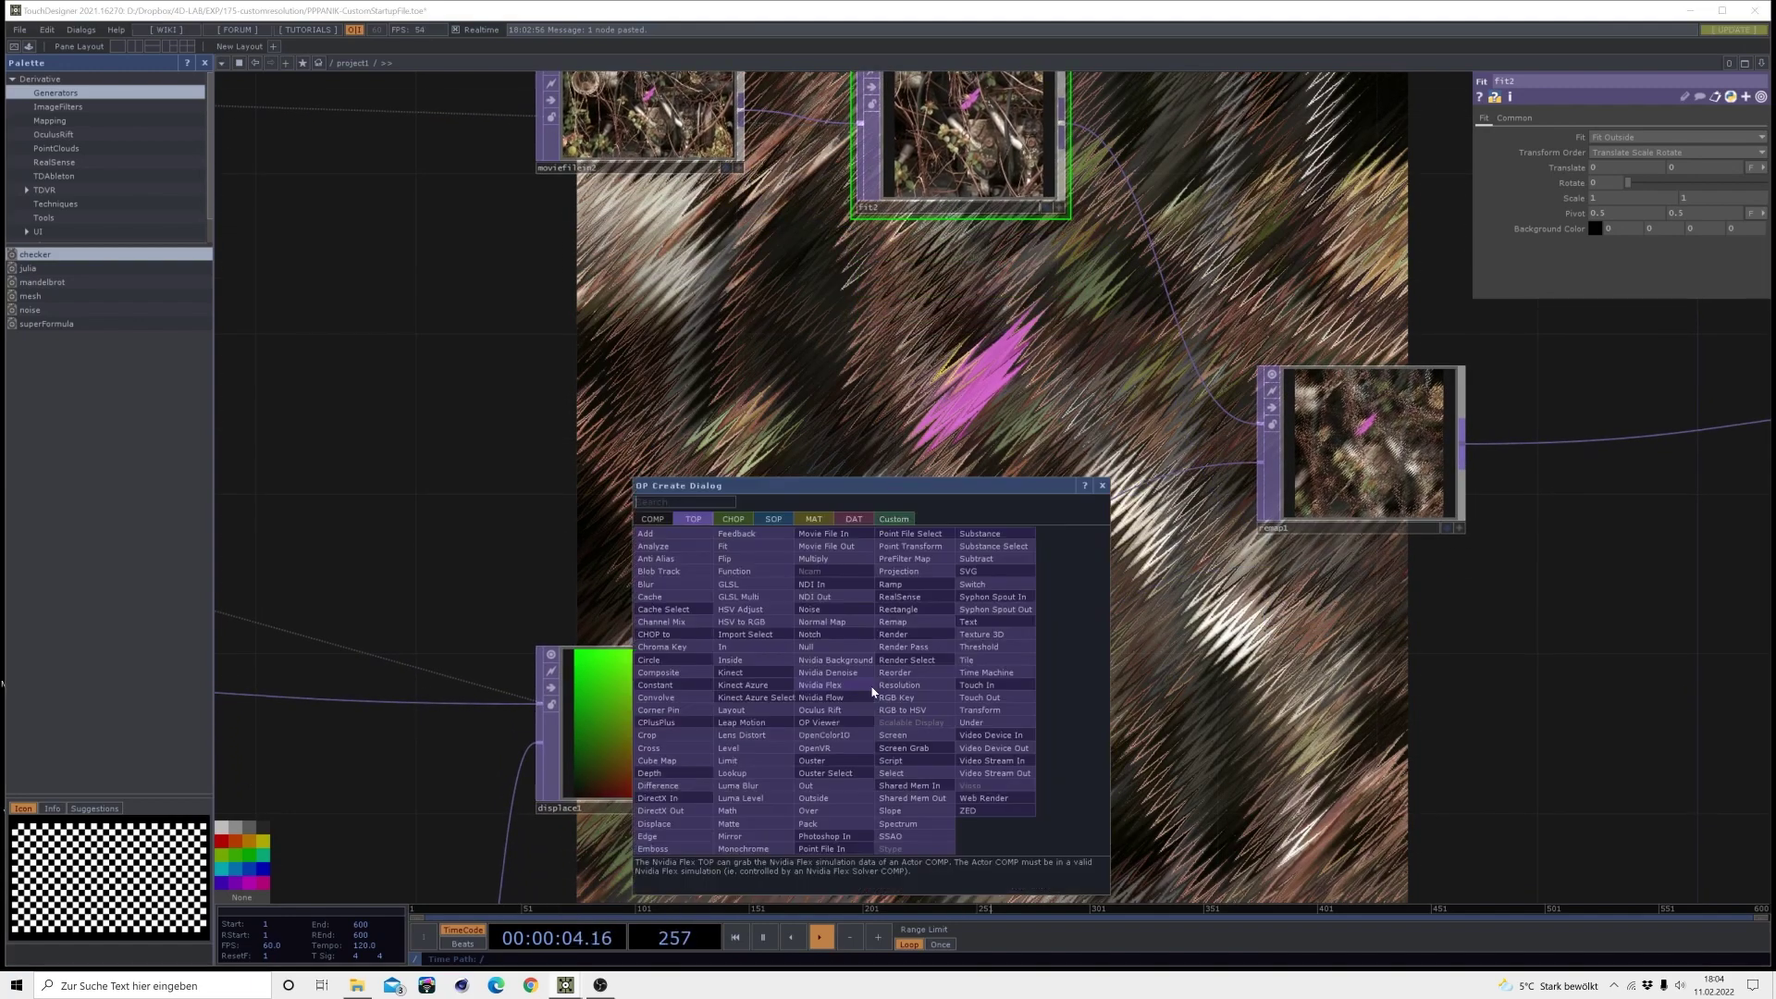
click(874, 696)
click(646, 584)
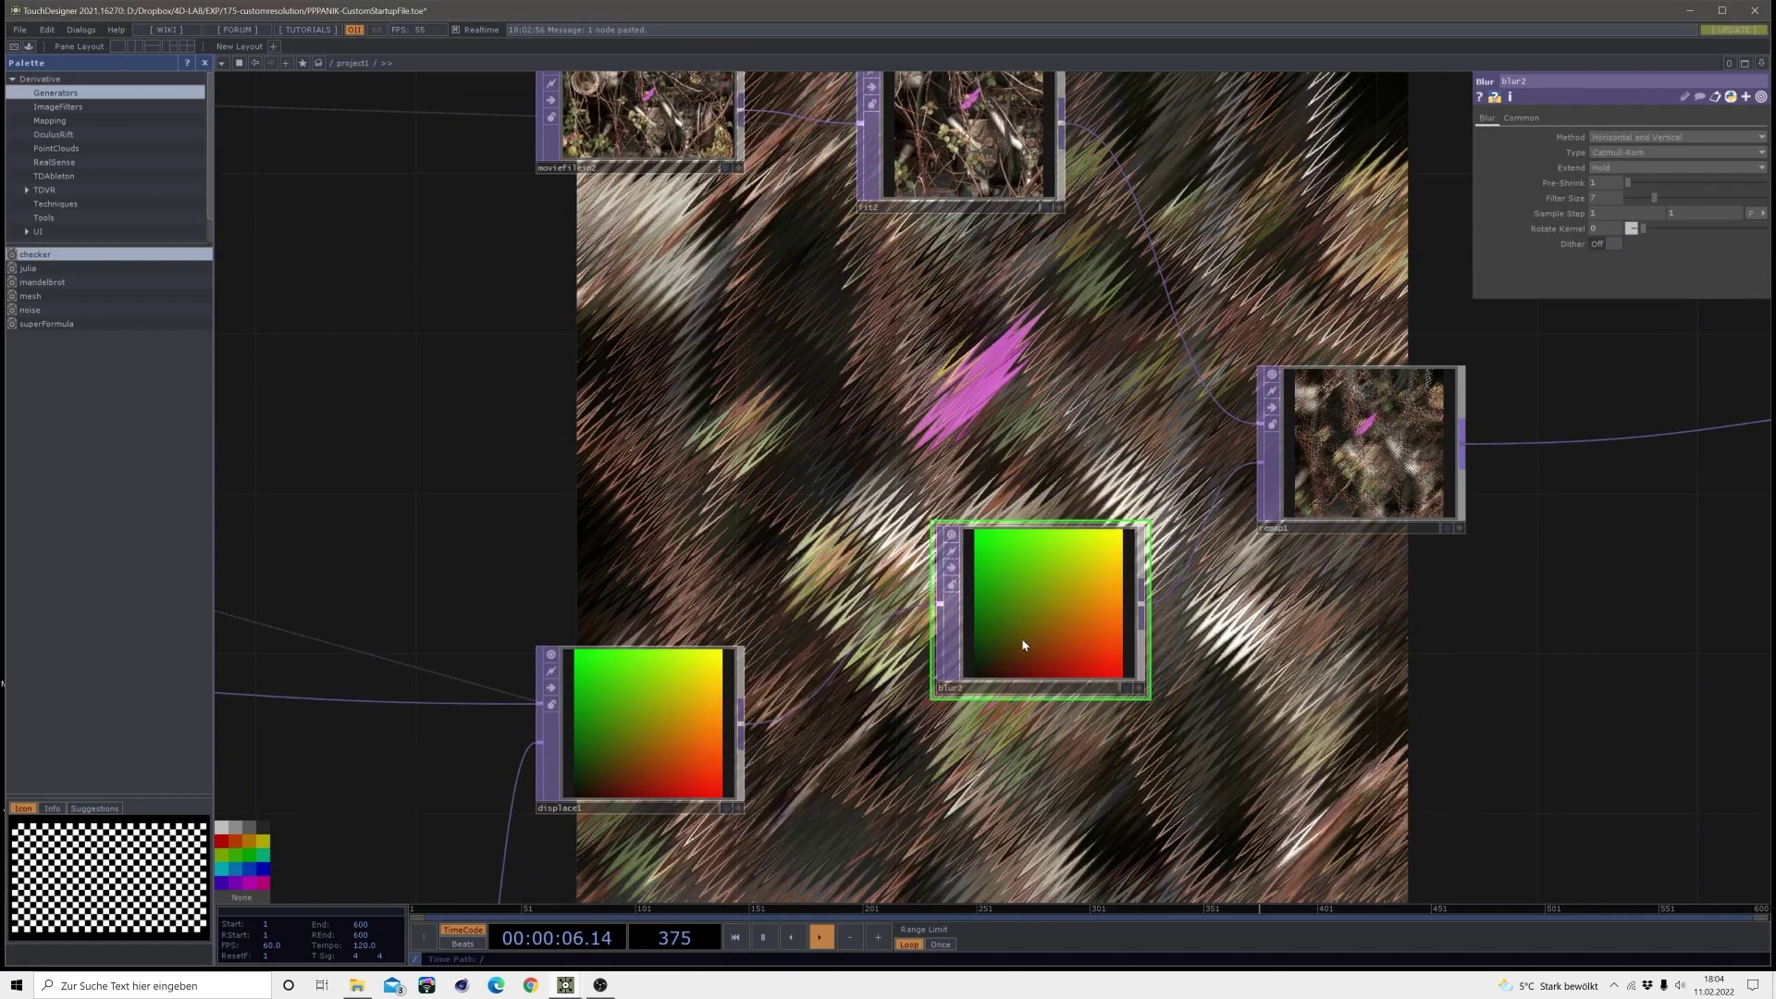
click(1023, 642)
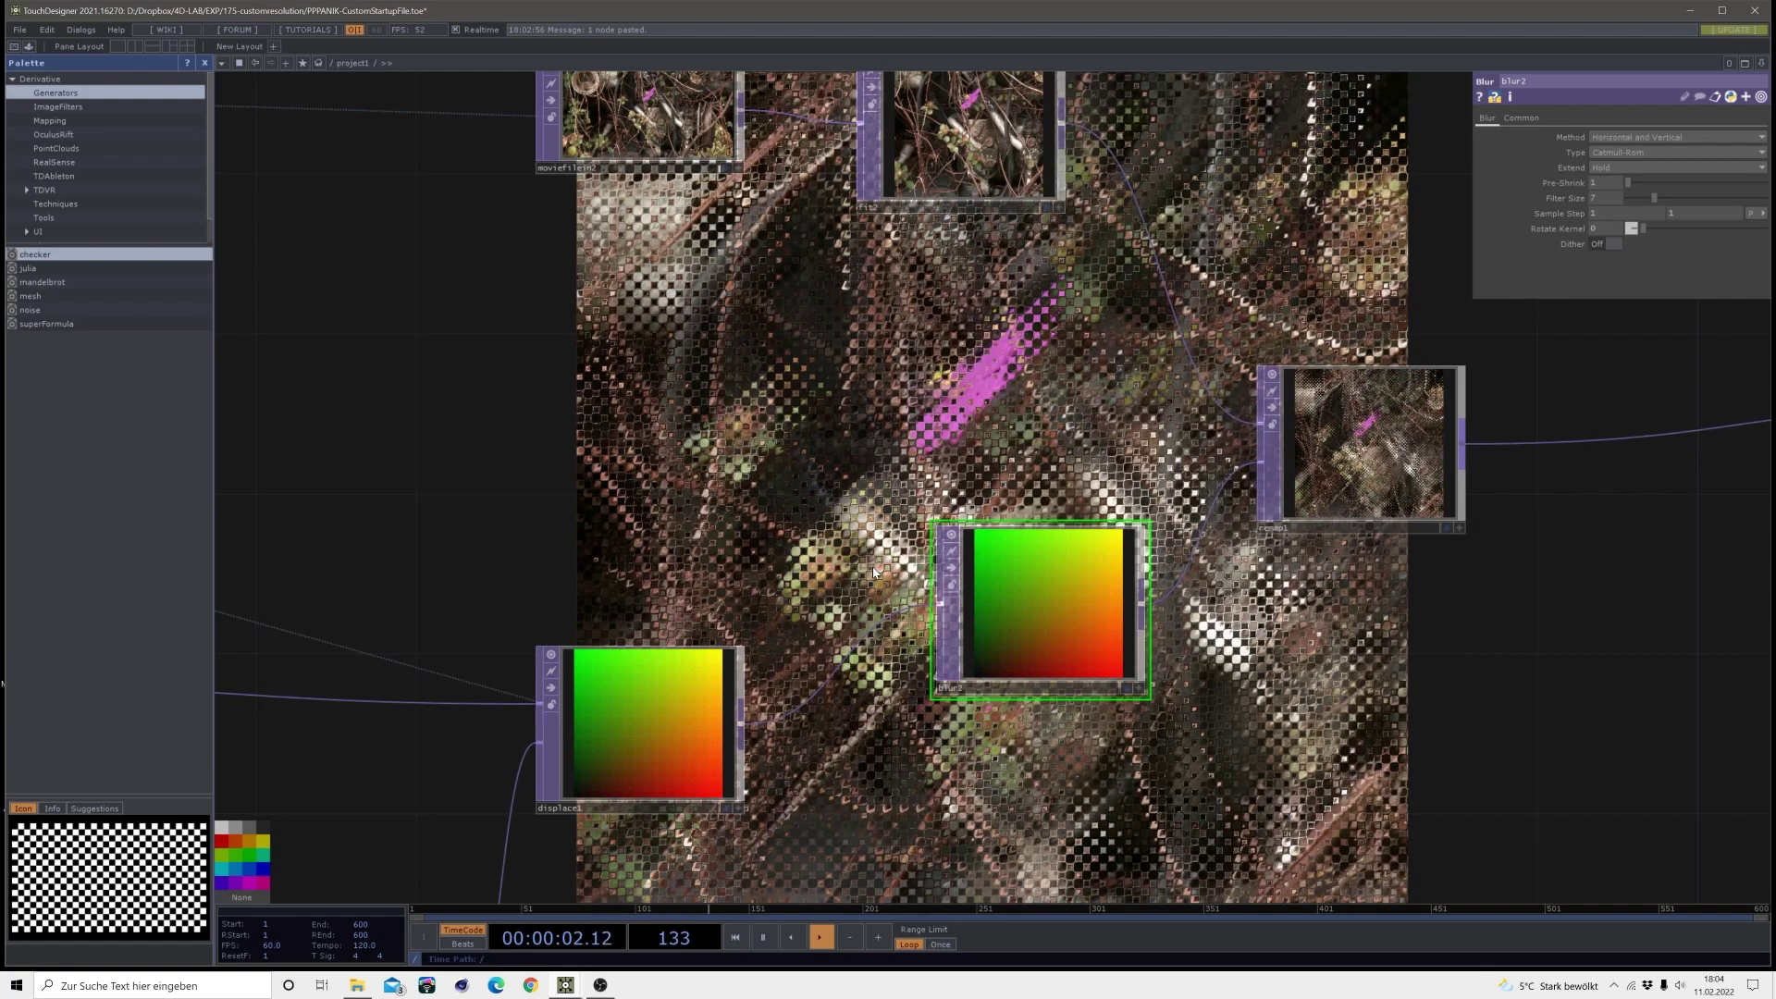
scroll(874, 573, down, 2)
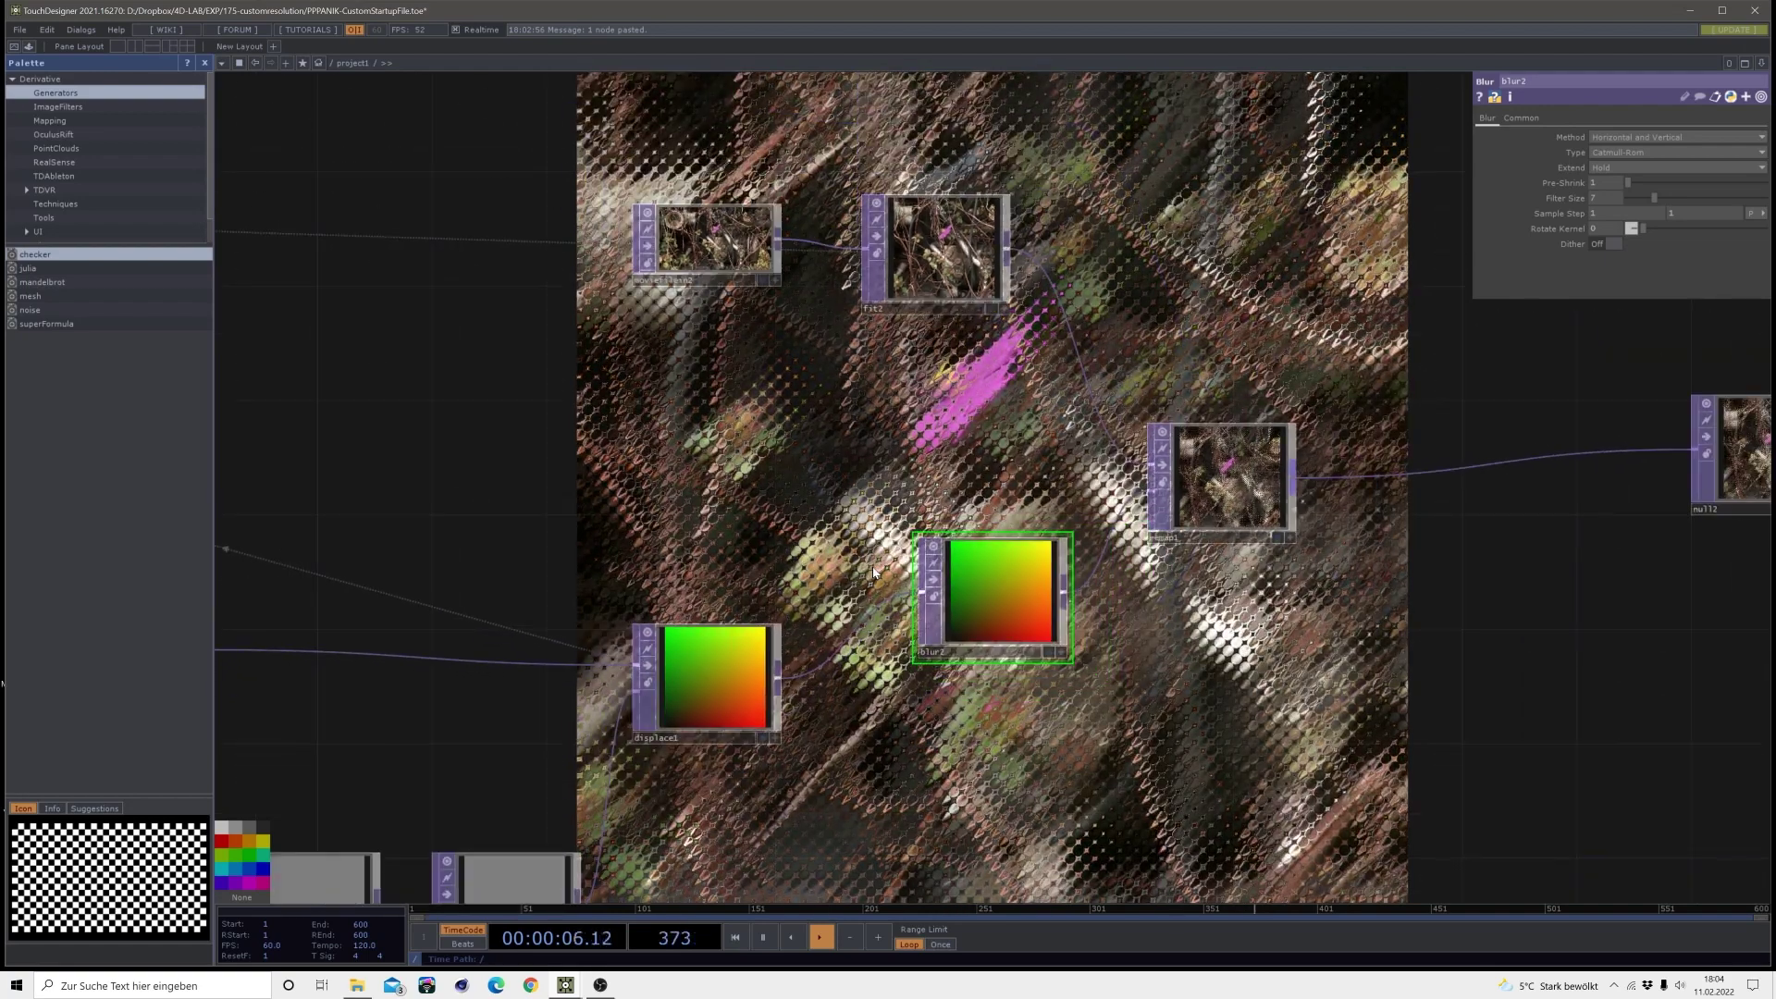
scroll(873, 573, down, 2)
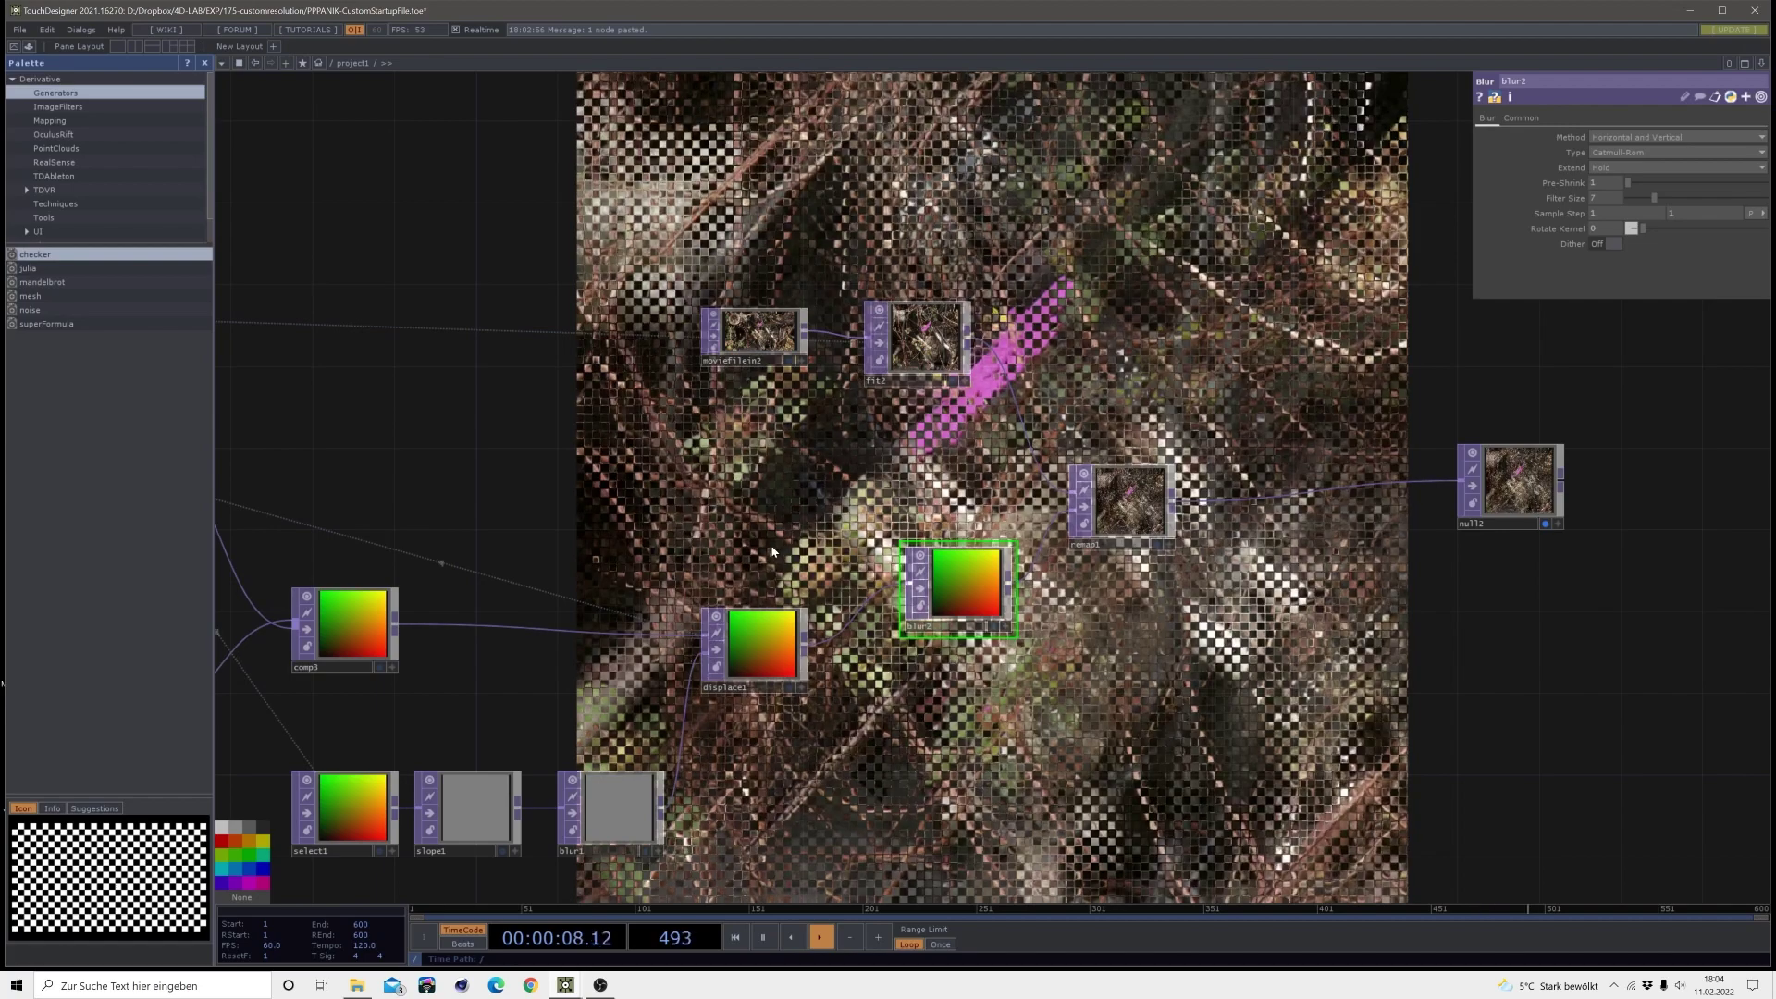
- Increase ramp2's Period from 0.02 to 0.05 and inspect the resulting larger tiles
drag(792, 581, 1291, 640)
drag(684, 655, 1557, 280)
scroll(1030, 559, down, 2)
click(464, 393)
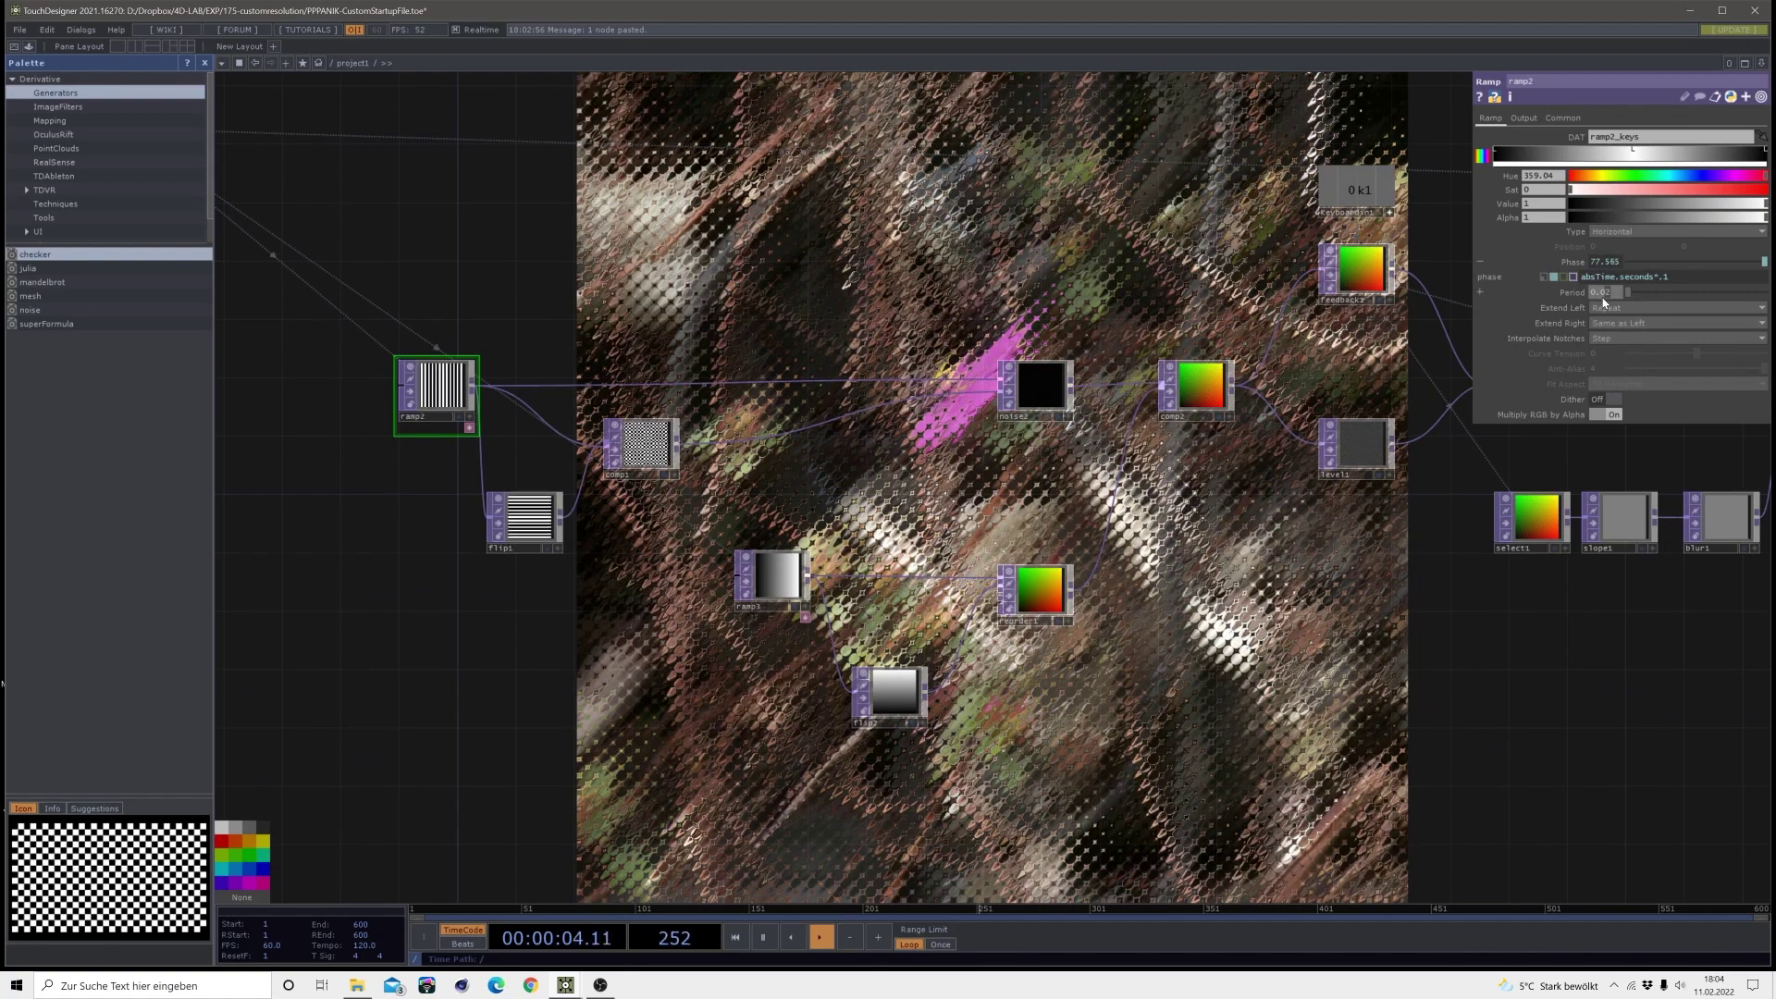
drag(1605, 293, 1613, 292)
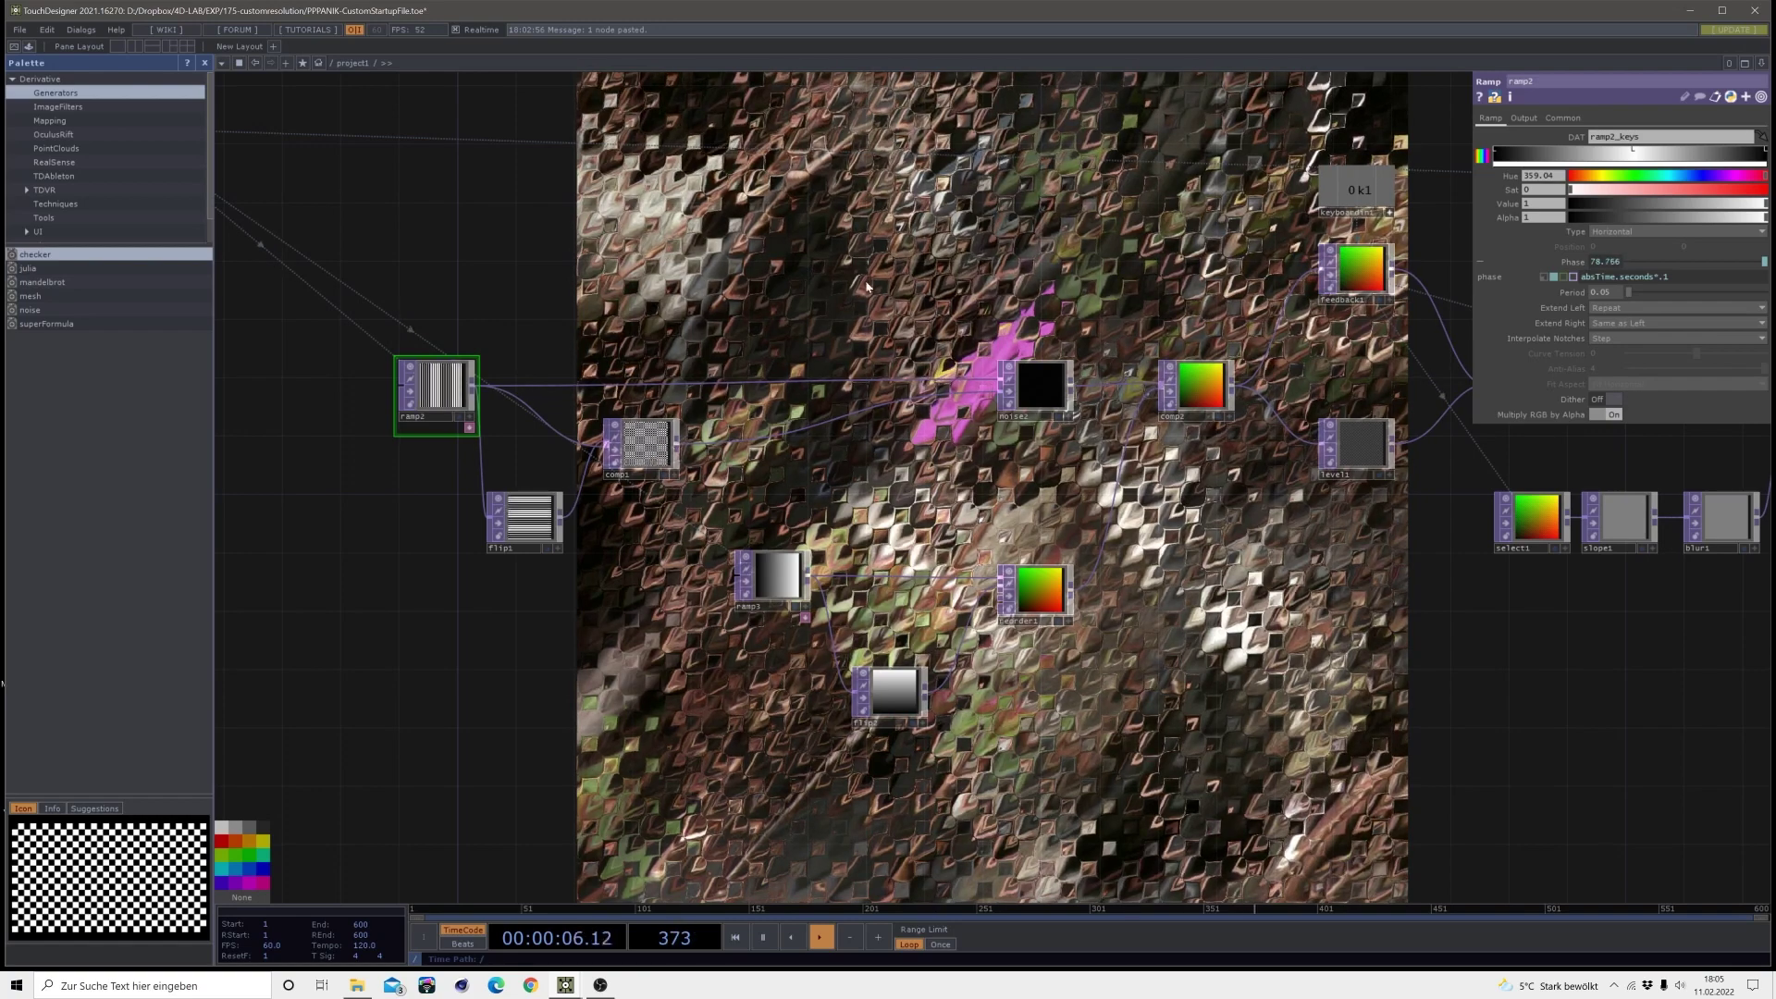
drag(1335, 588, 554, 772)
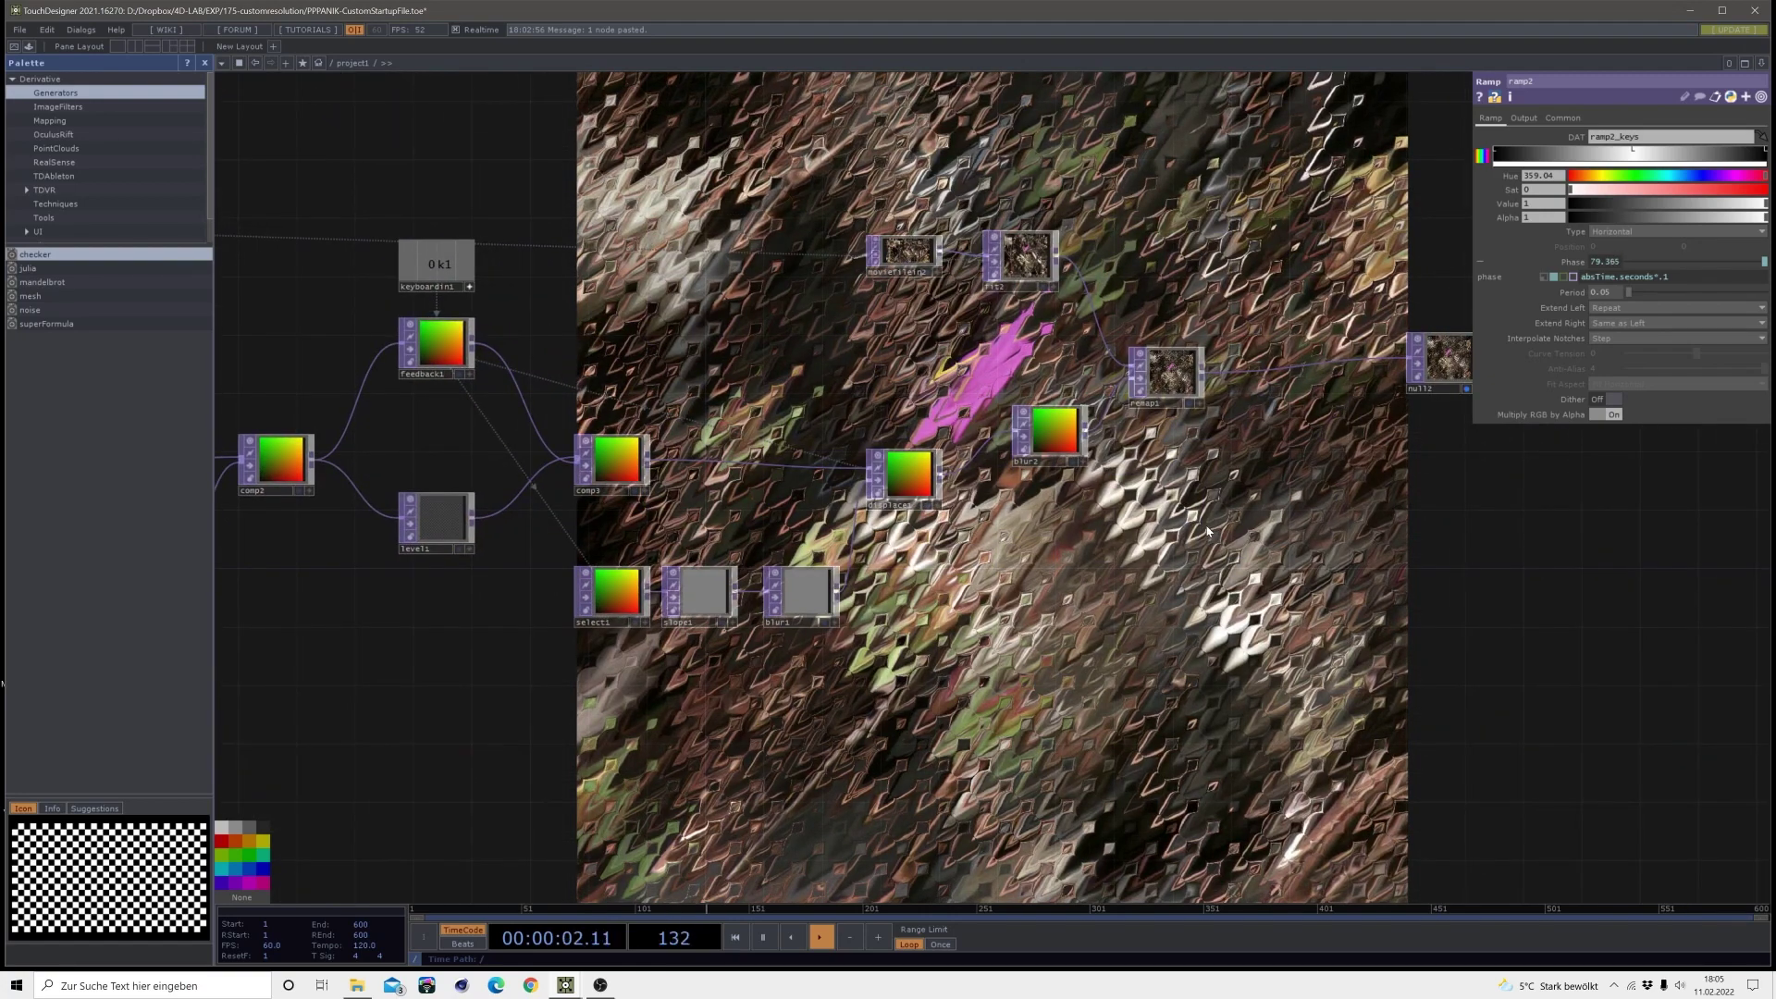
drag(1146, 542, 737, 676)
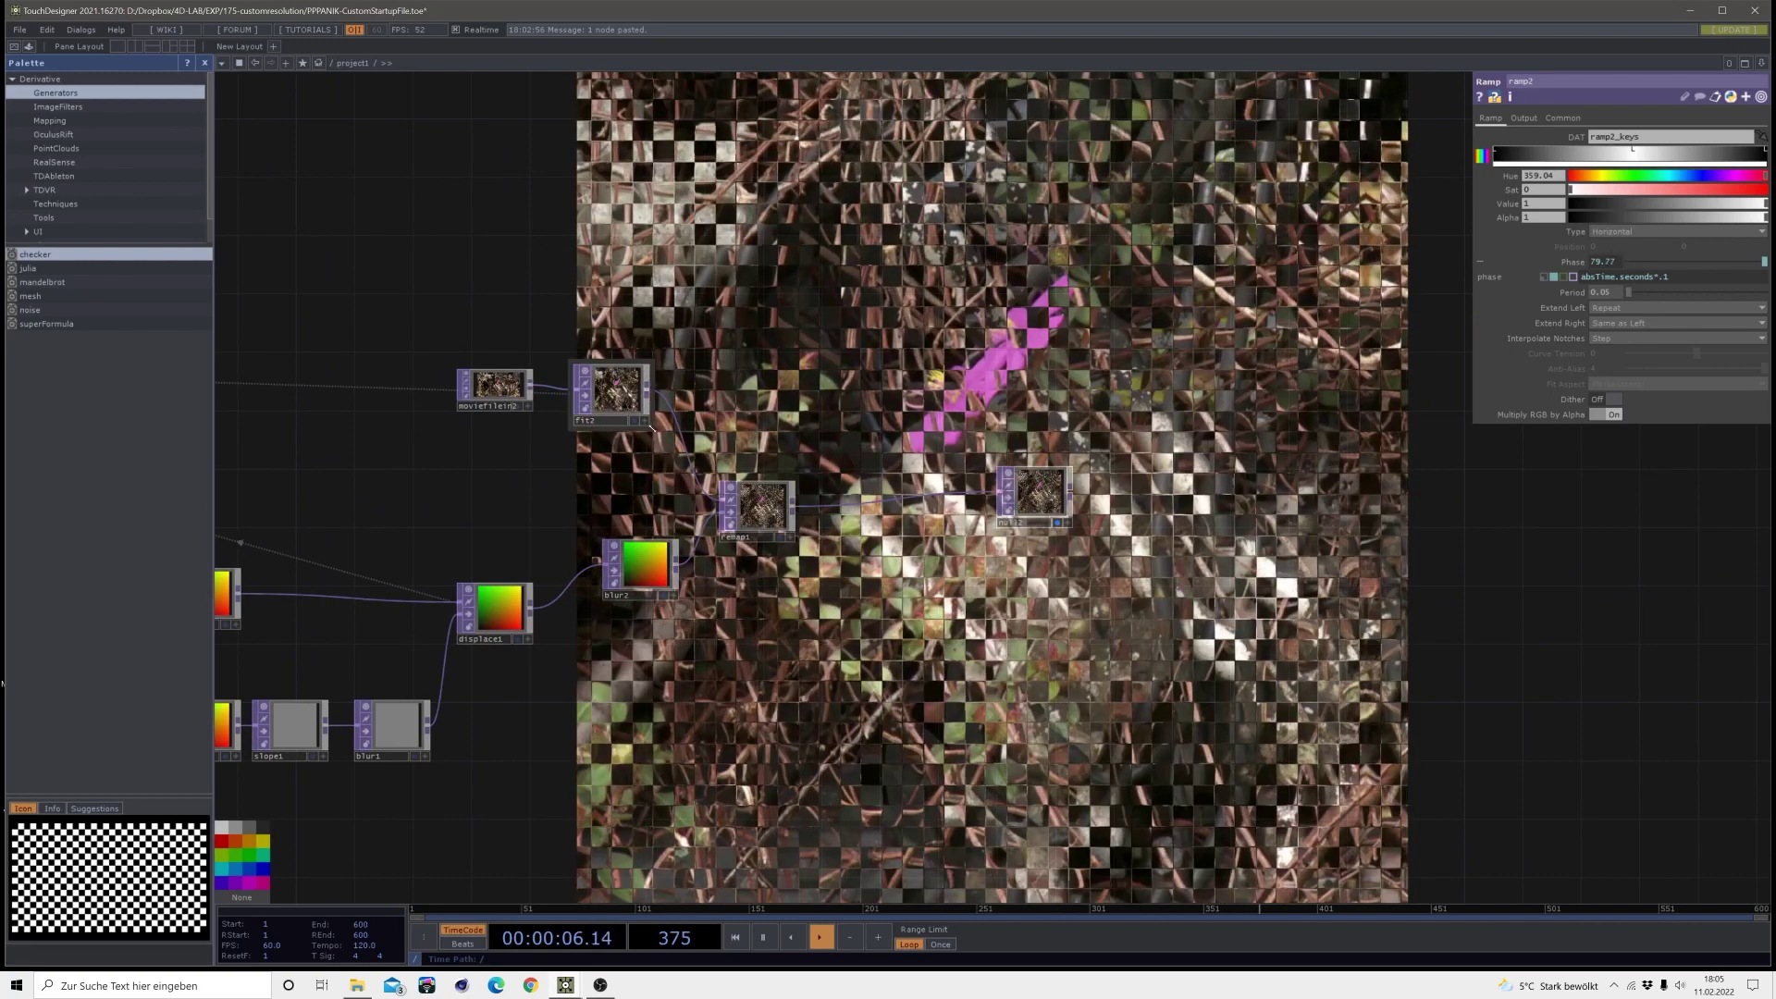
- Set ramp2's Period back to 0.02
click(1605, 293)
text(0.02)
key(Return)
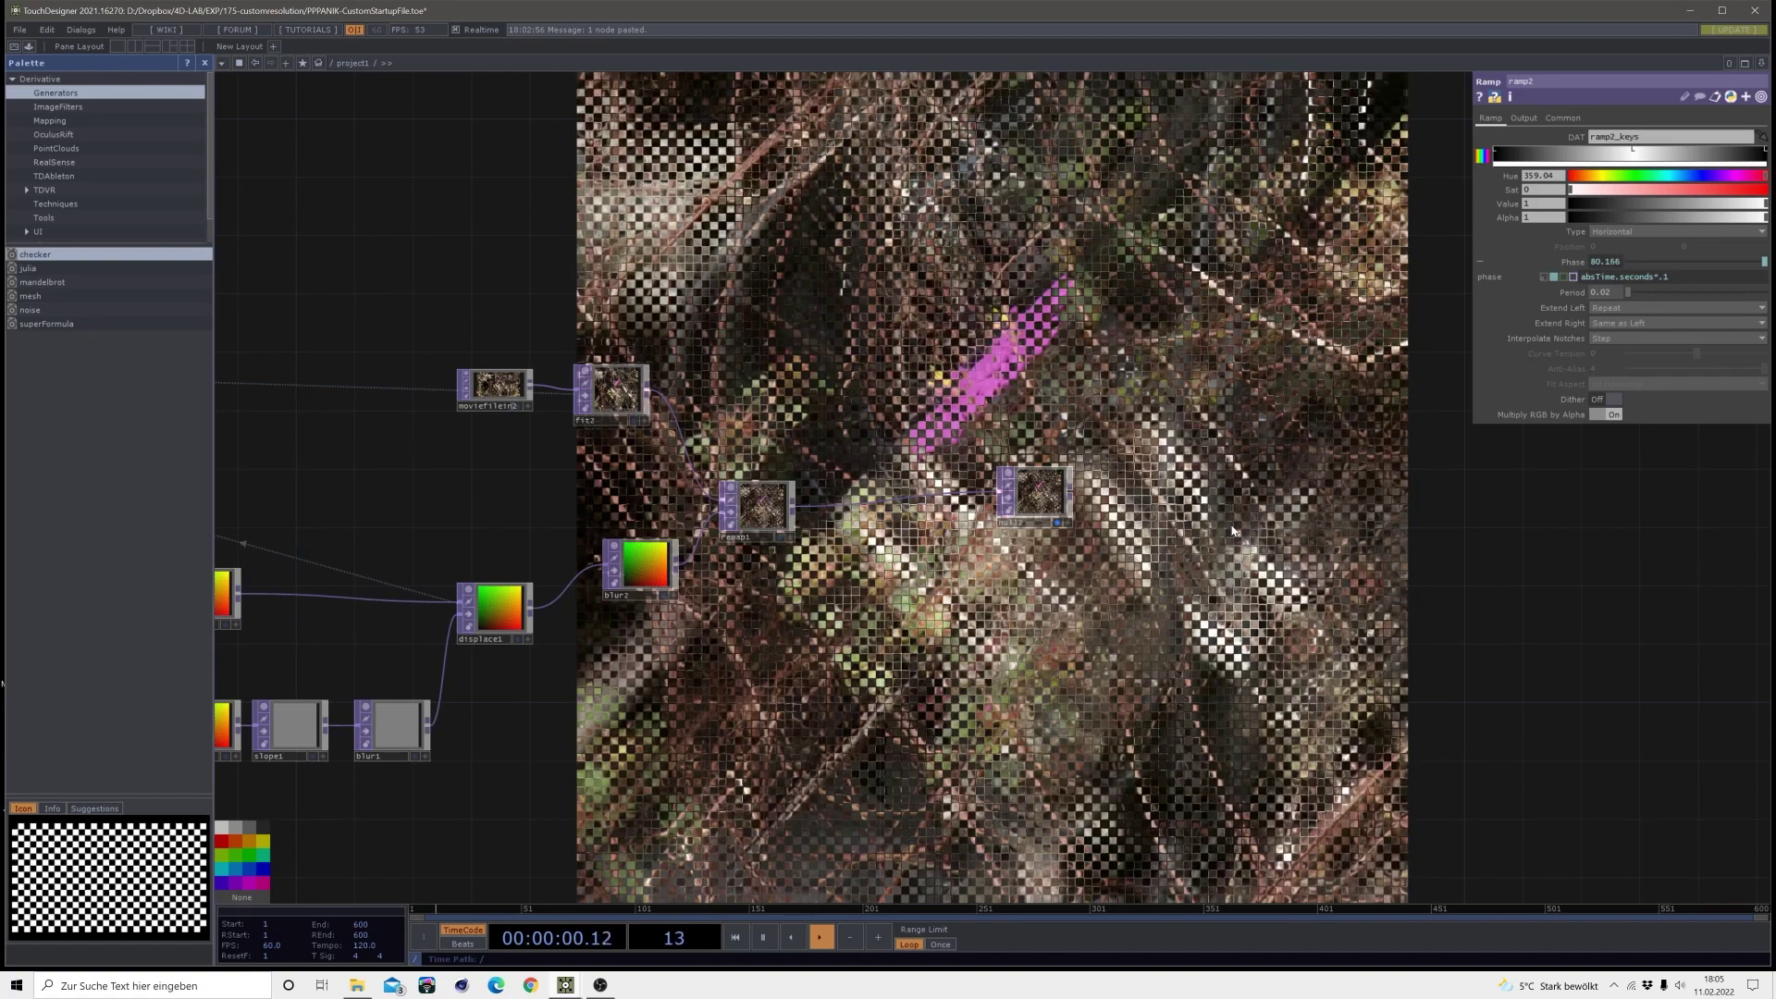
- Check null2's fine dotted mosaic output in the full-screen viewer, pausing playback to inspect it
key(space)
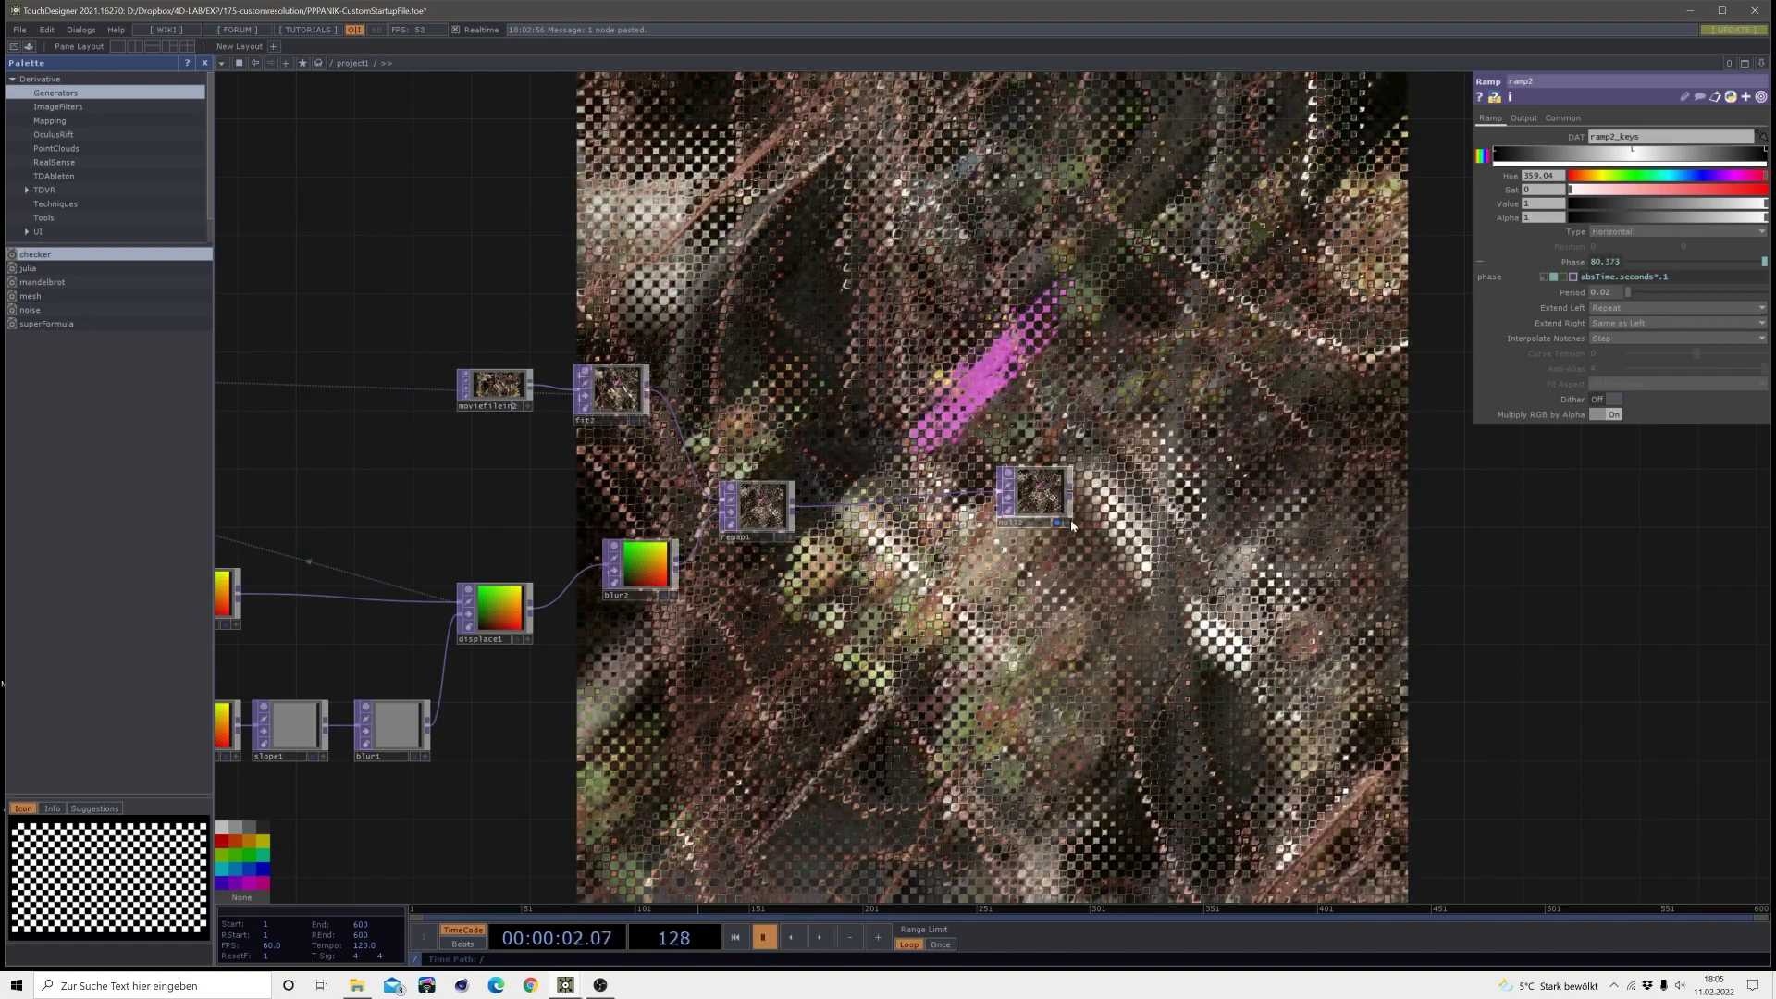
right_click(1023, 499)
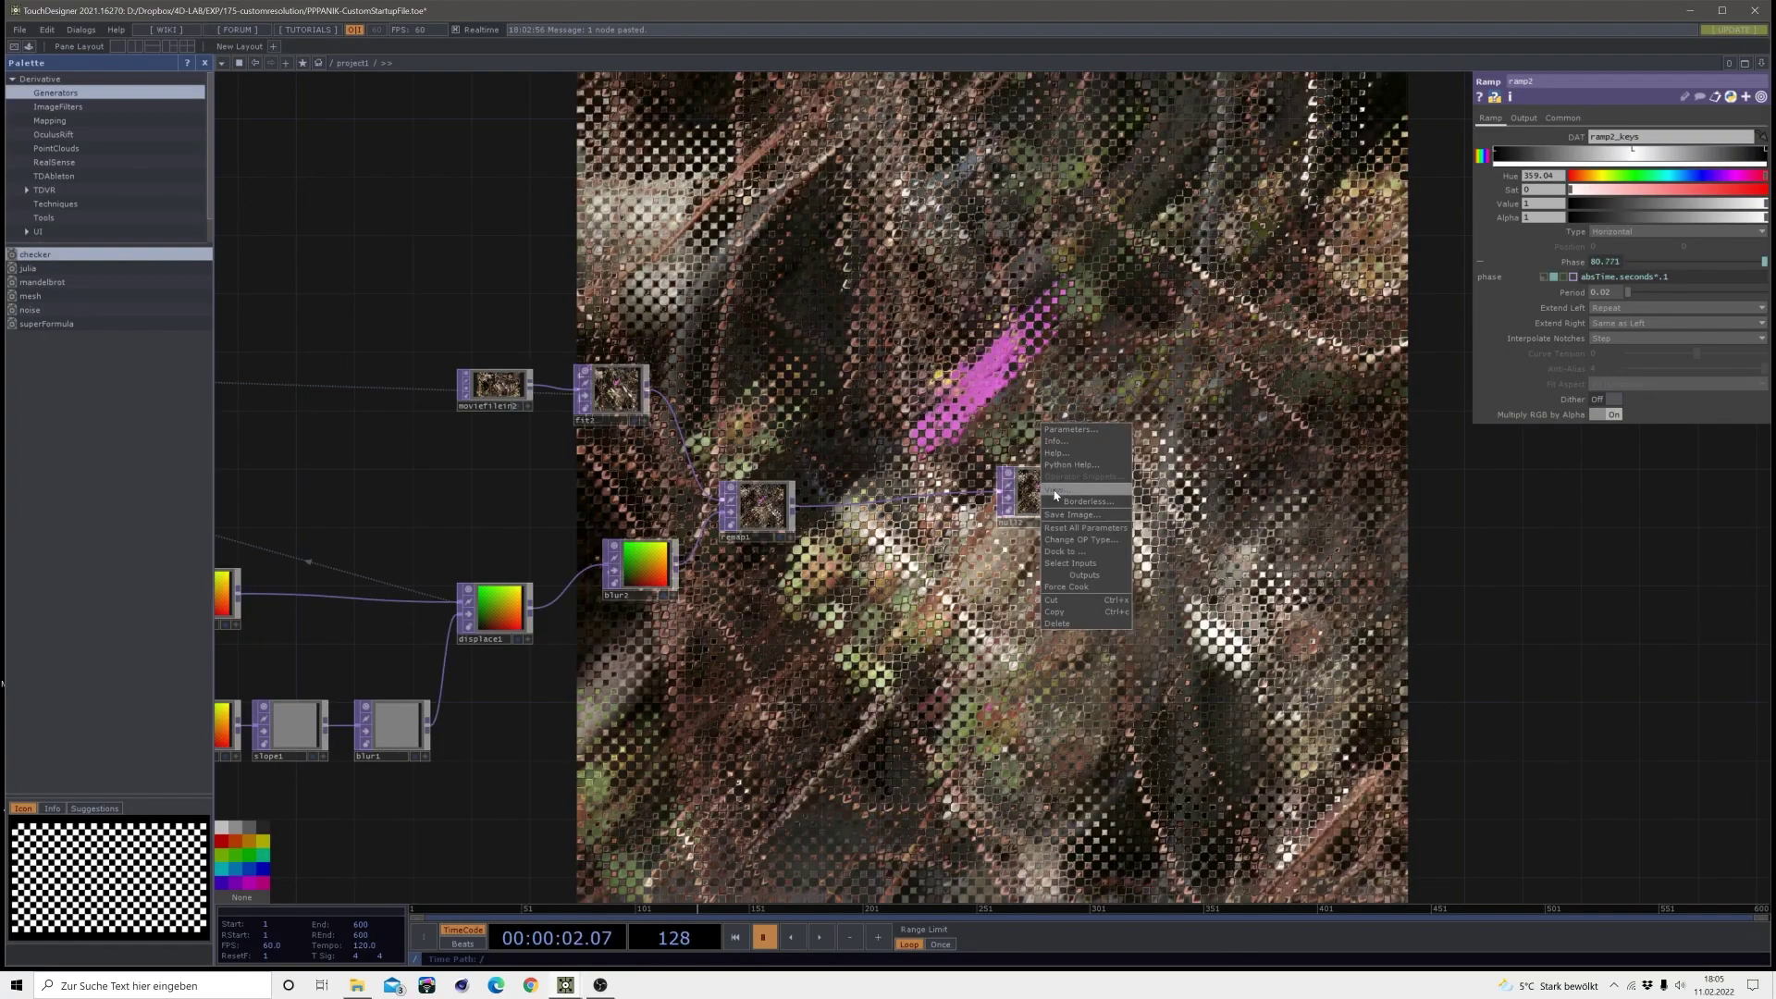
click(1055, 496)
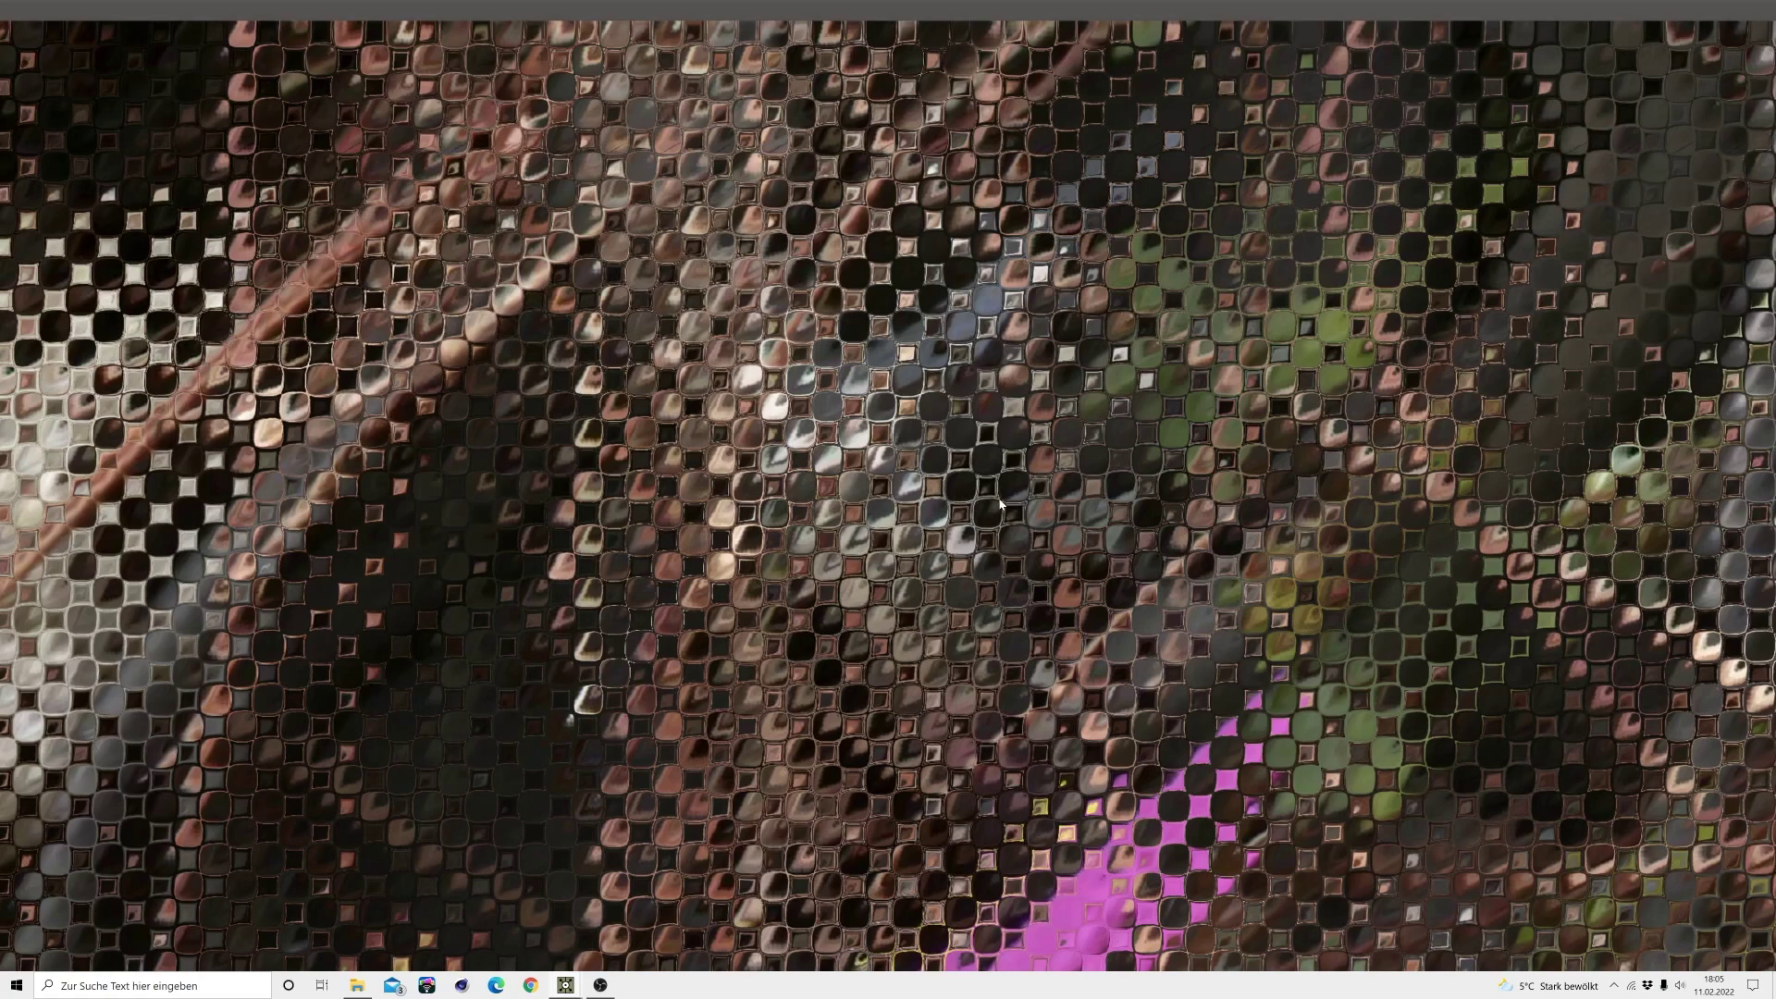
key(Escape)
key(space)
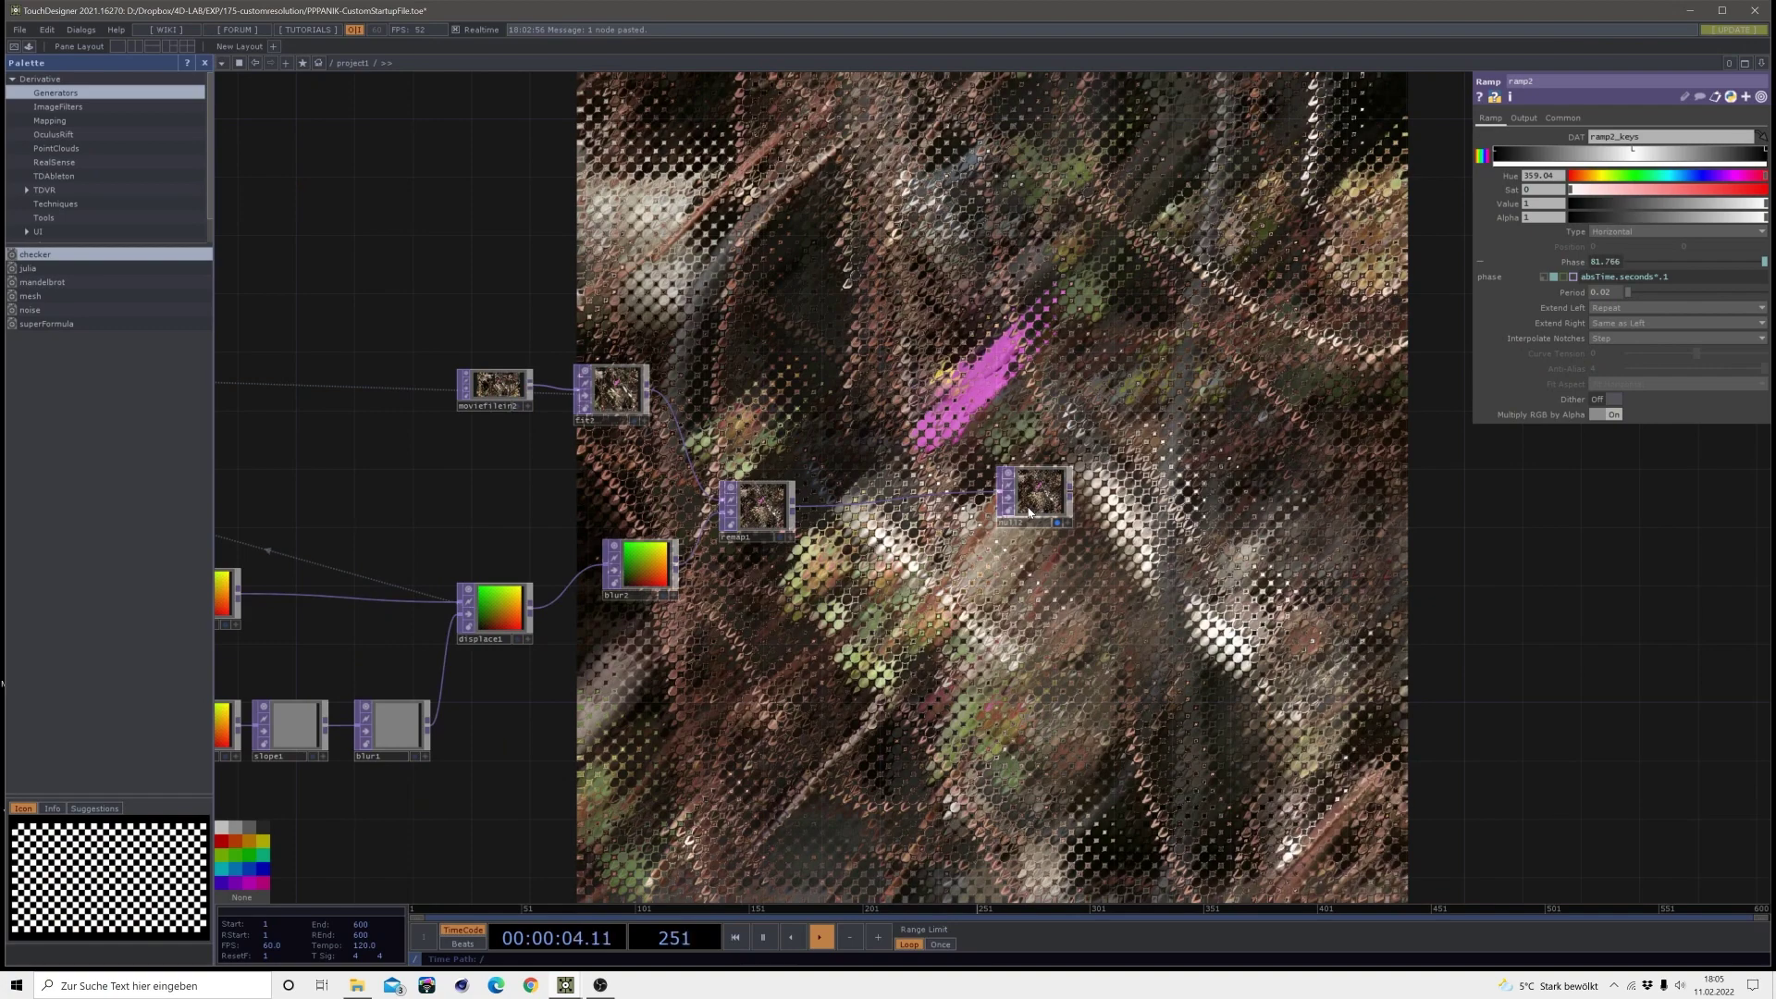
key(space)
right_click(1029, 507)
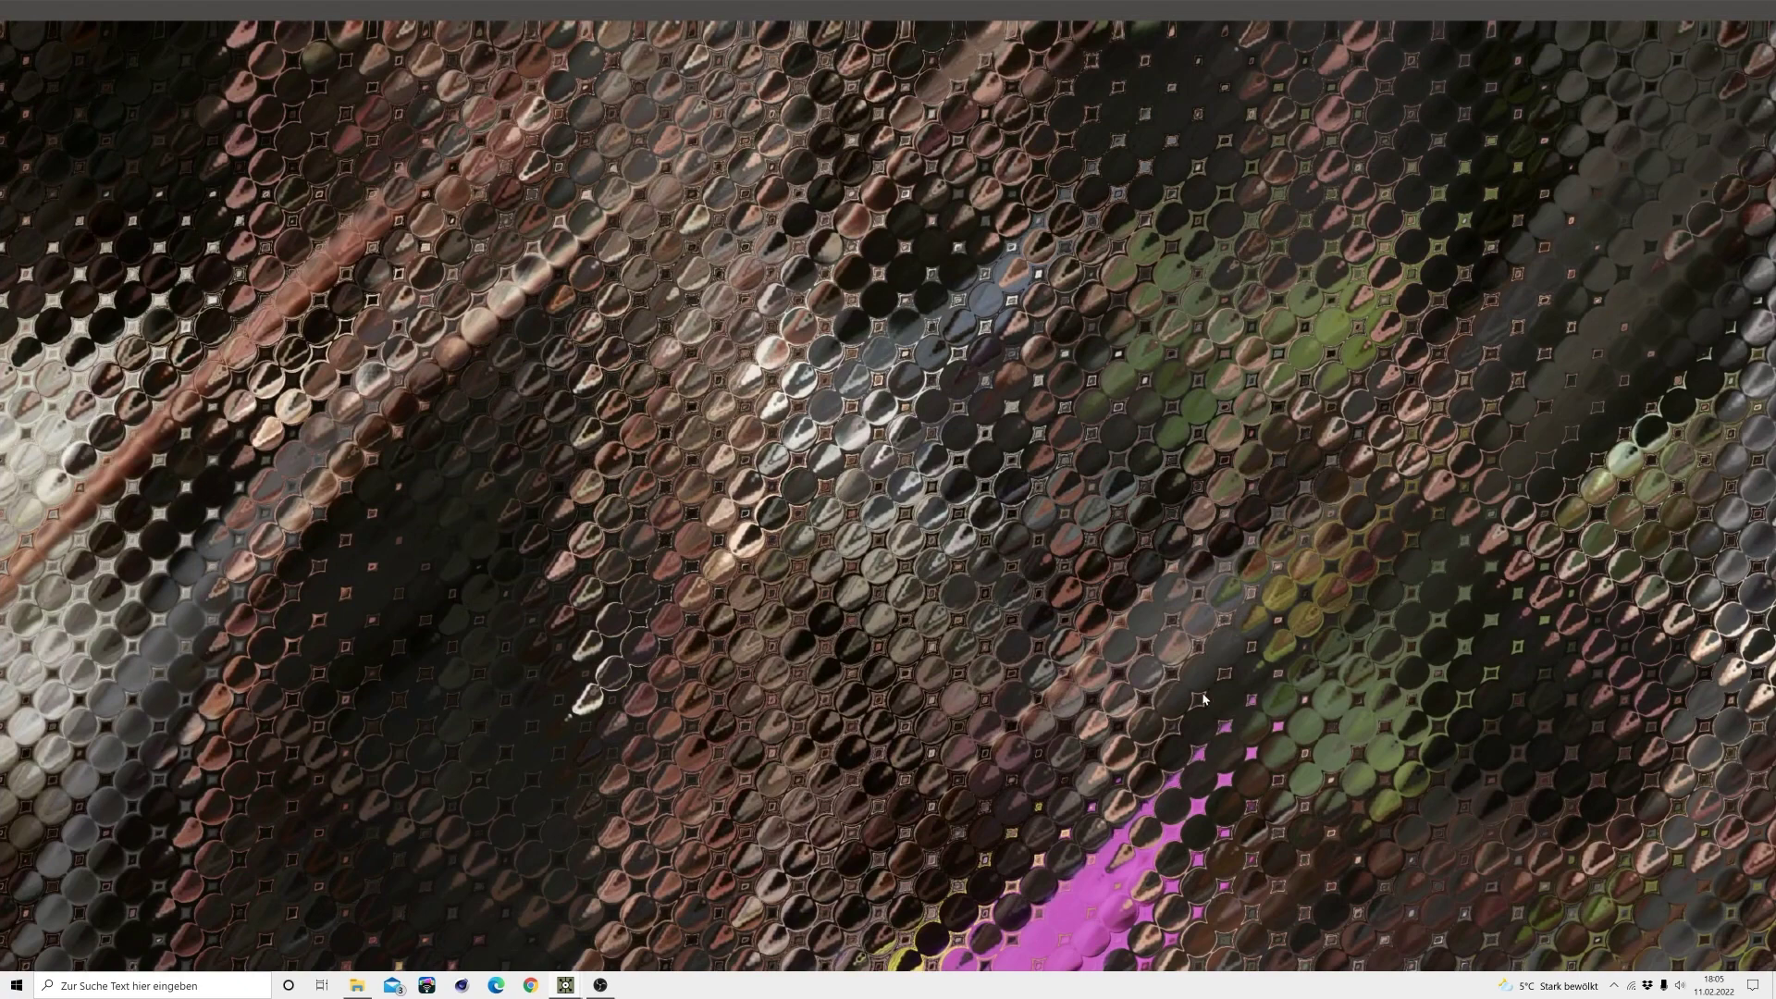
key(Escape)
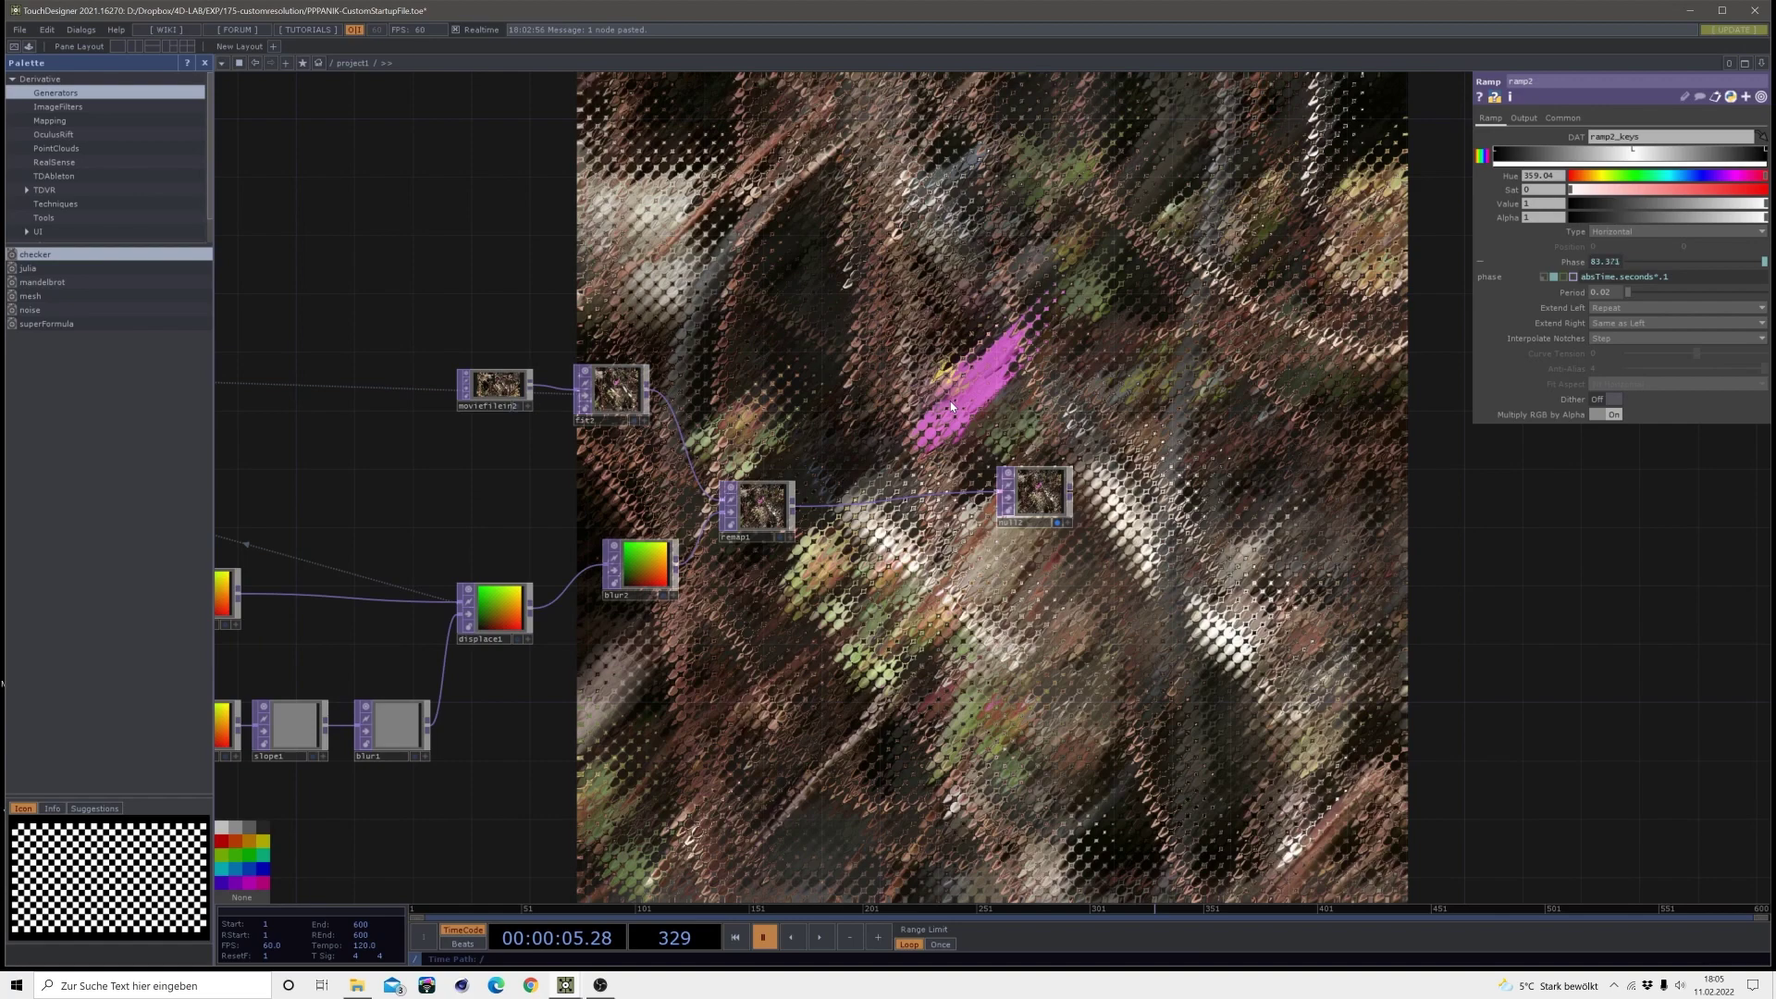
- Try a Radial ramp type on ramp2 and resume playback to preview it
drag(282, 807, 795, 698)
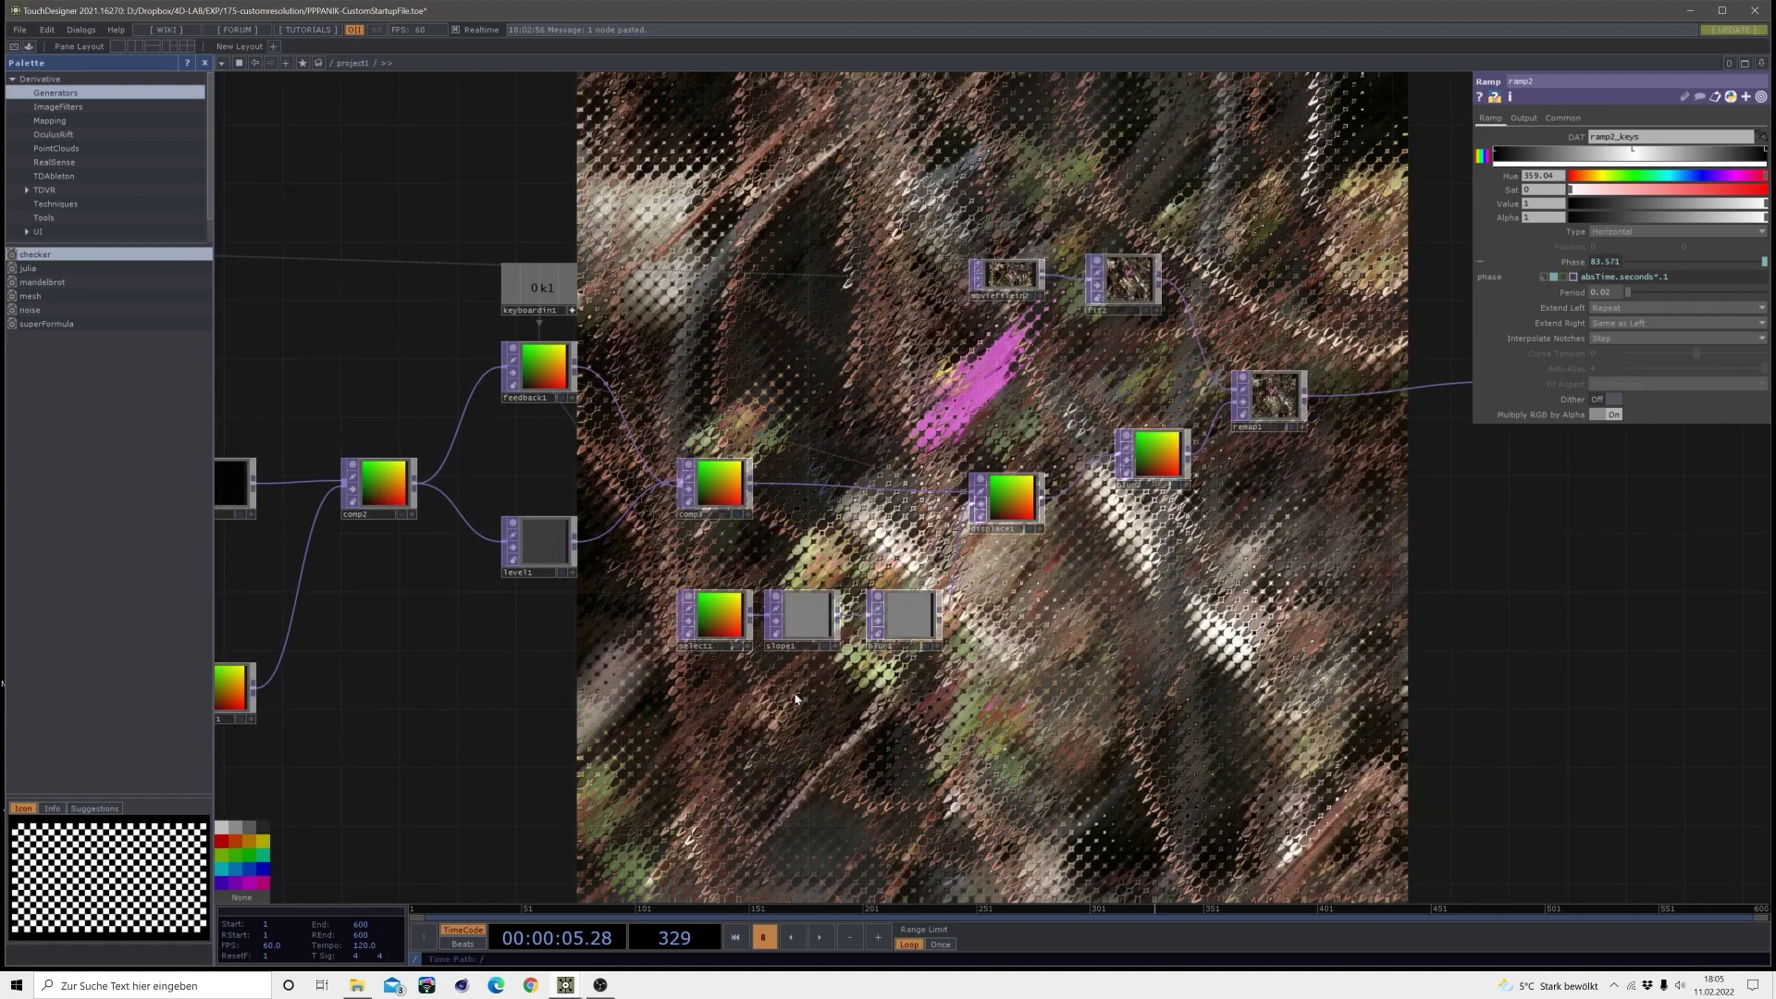
drag(649, 700, 1016, 784)
scroll(859, 578, up, 5)
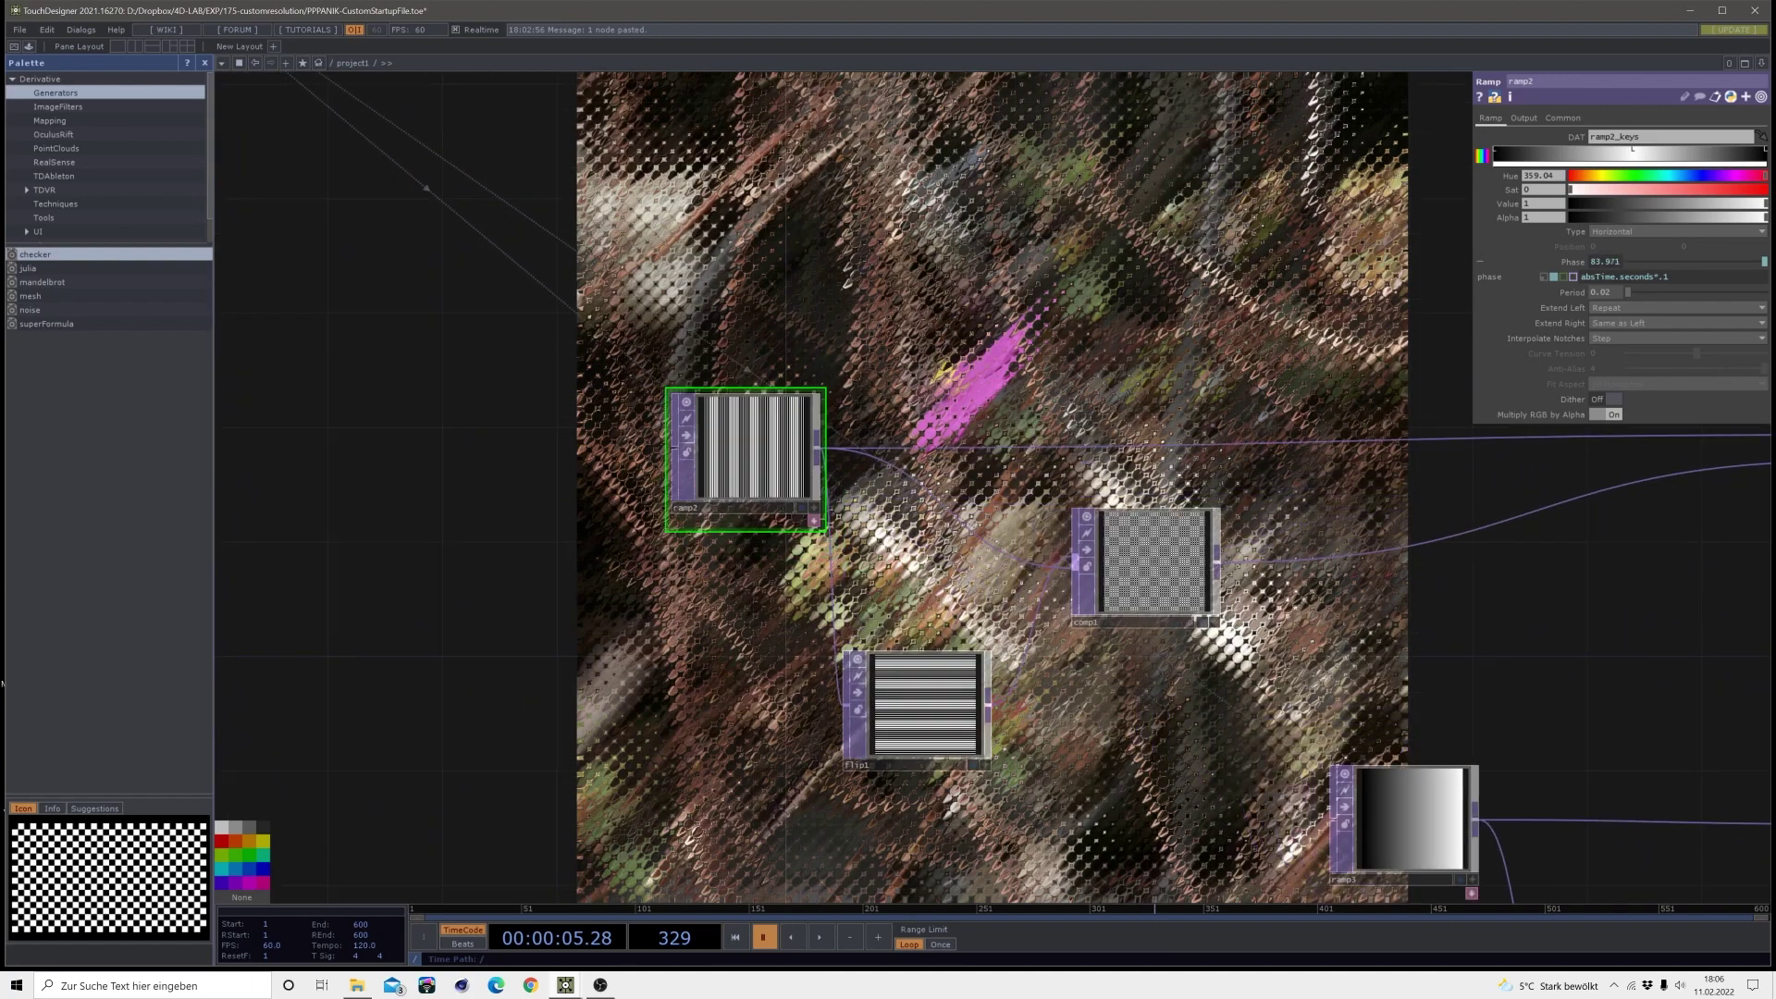
click(1592, 231)
click(1604, 268)
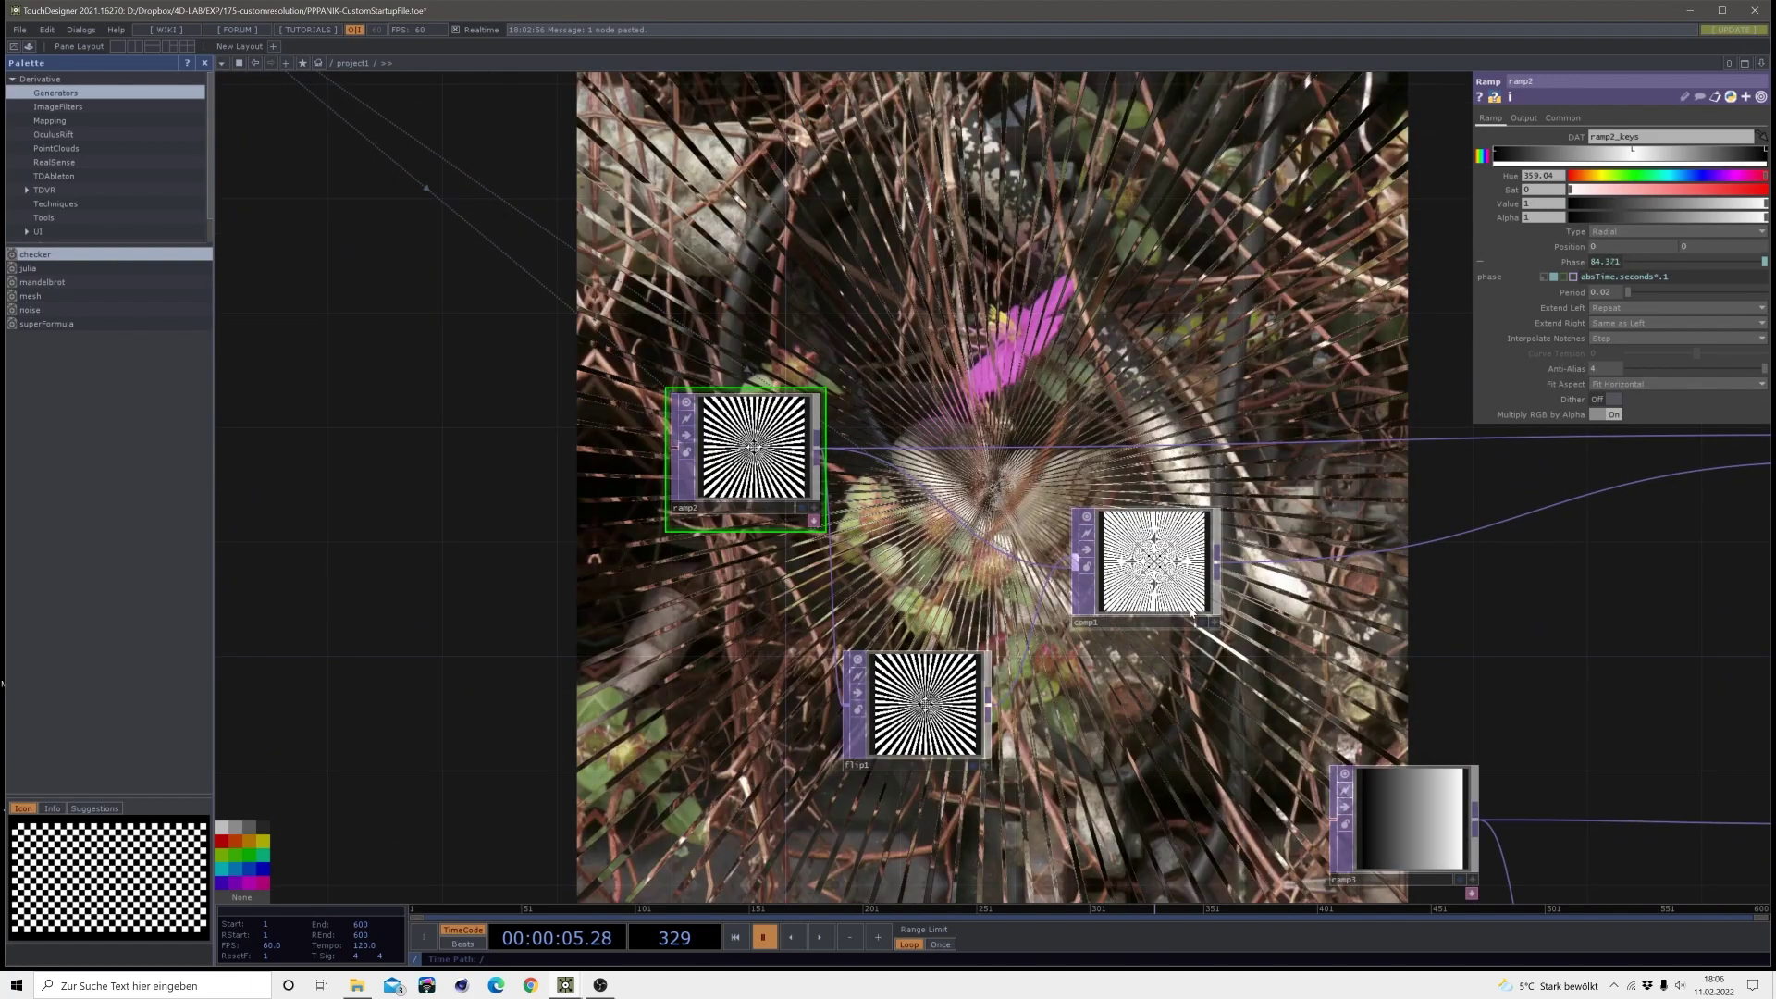
key(space)
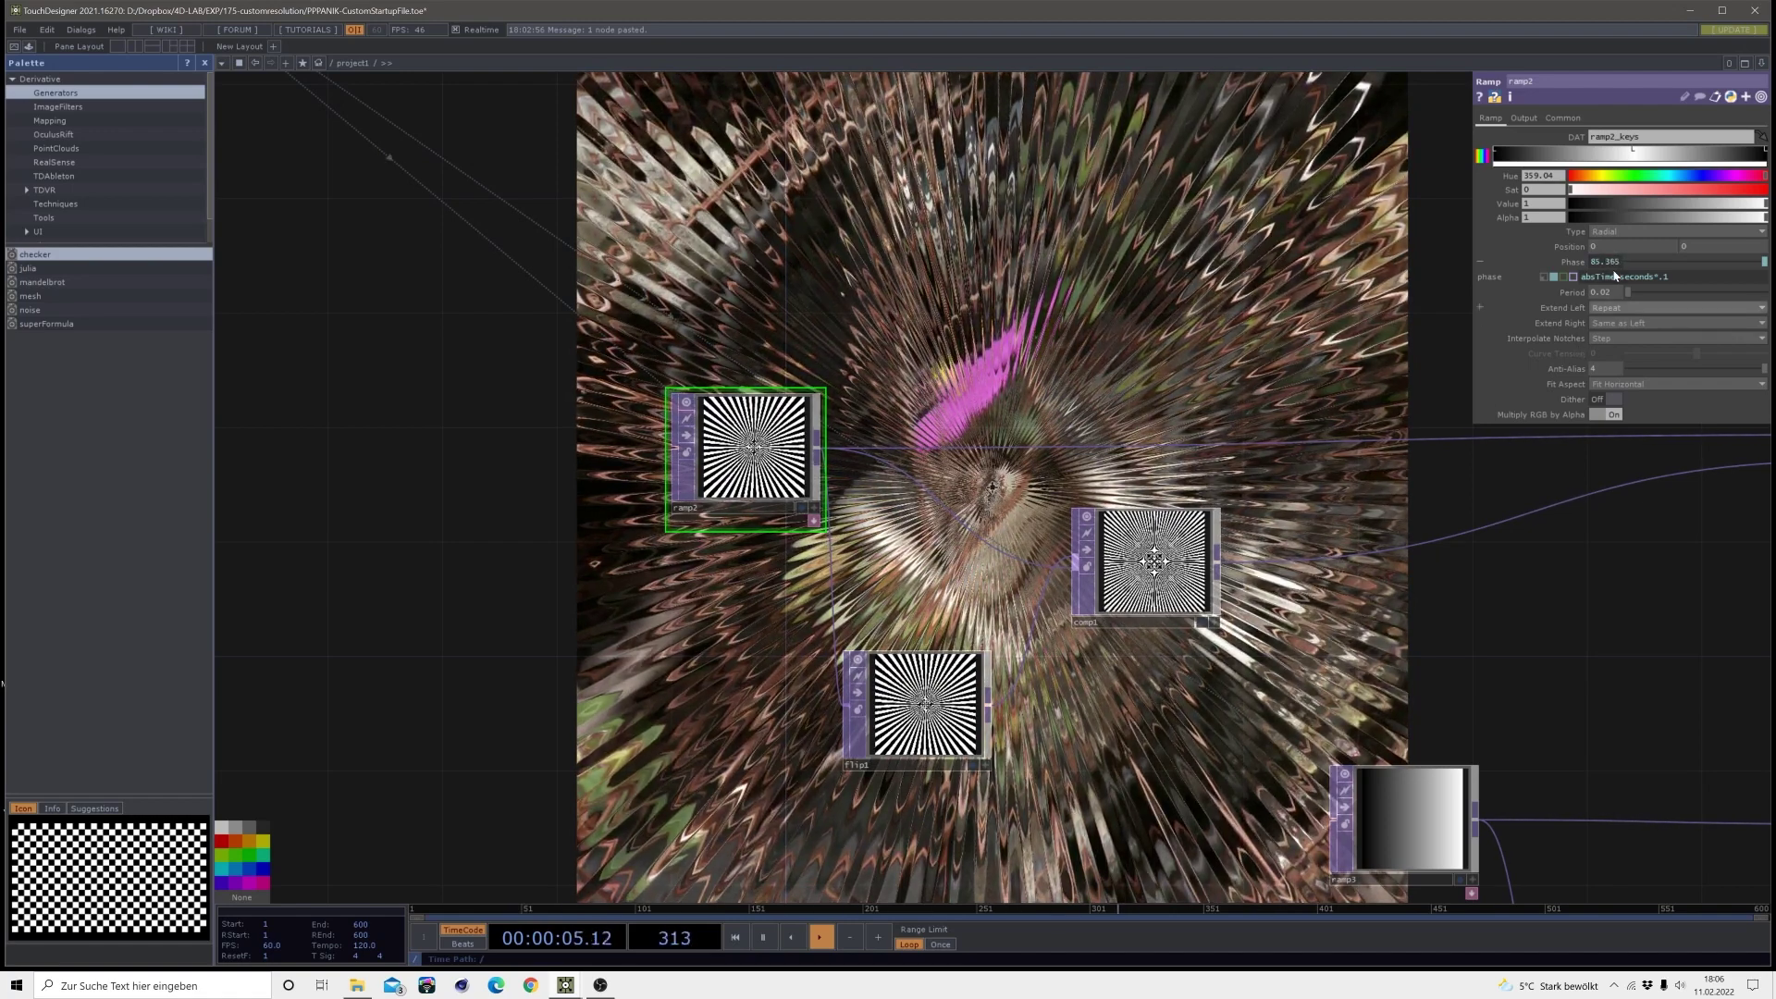
- Change ramp2's type to Circular so the output ripples in concentric rings
click(1600, 231)
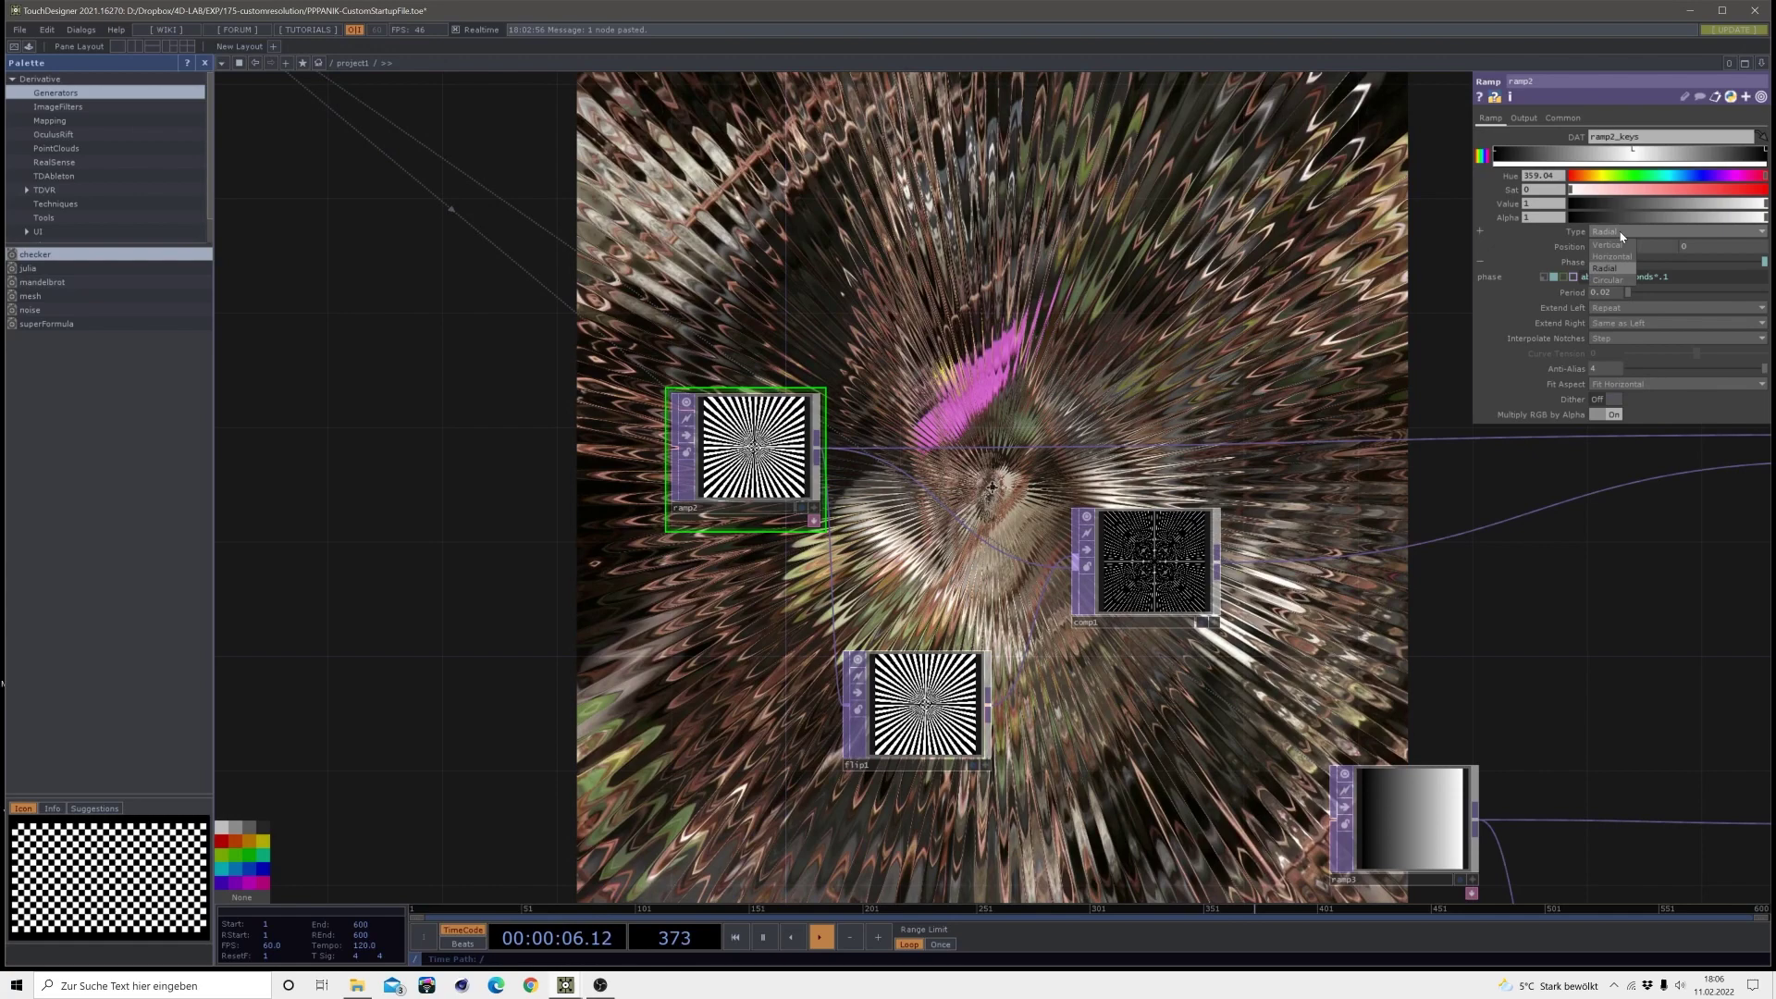
click(1590, 279)
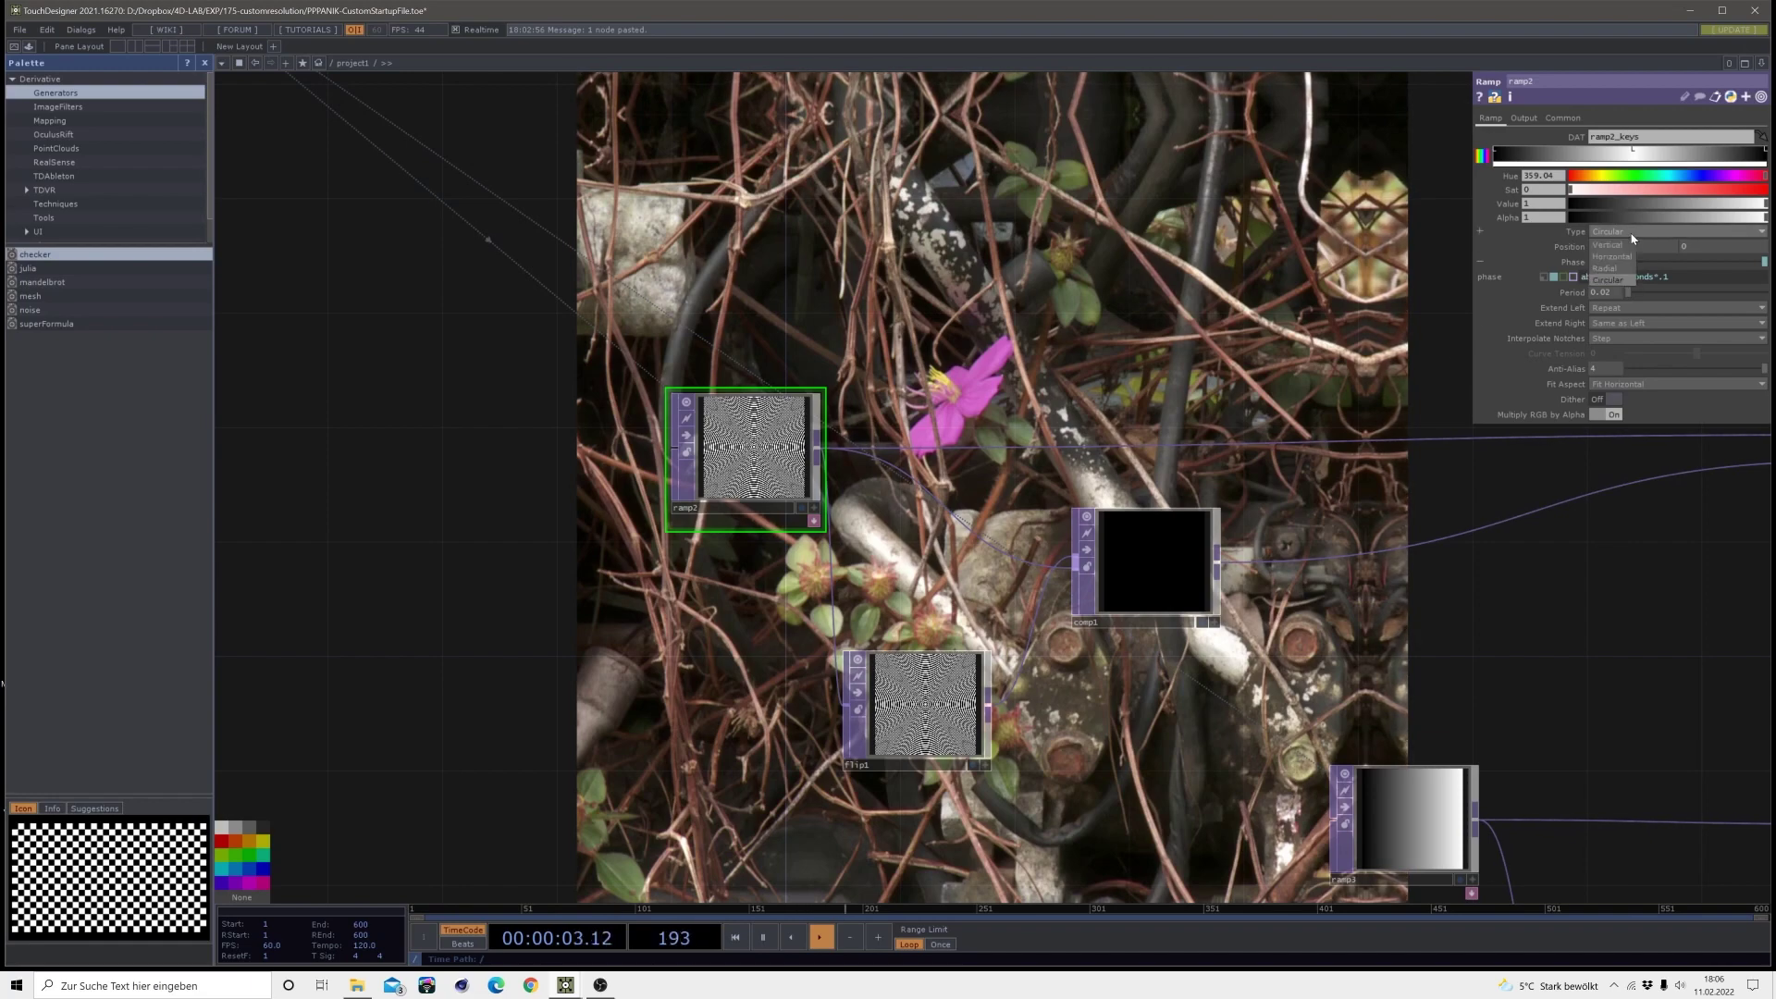
drag(828, 426, 1463, 484)
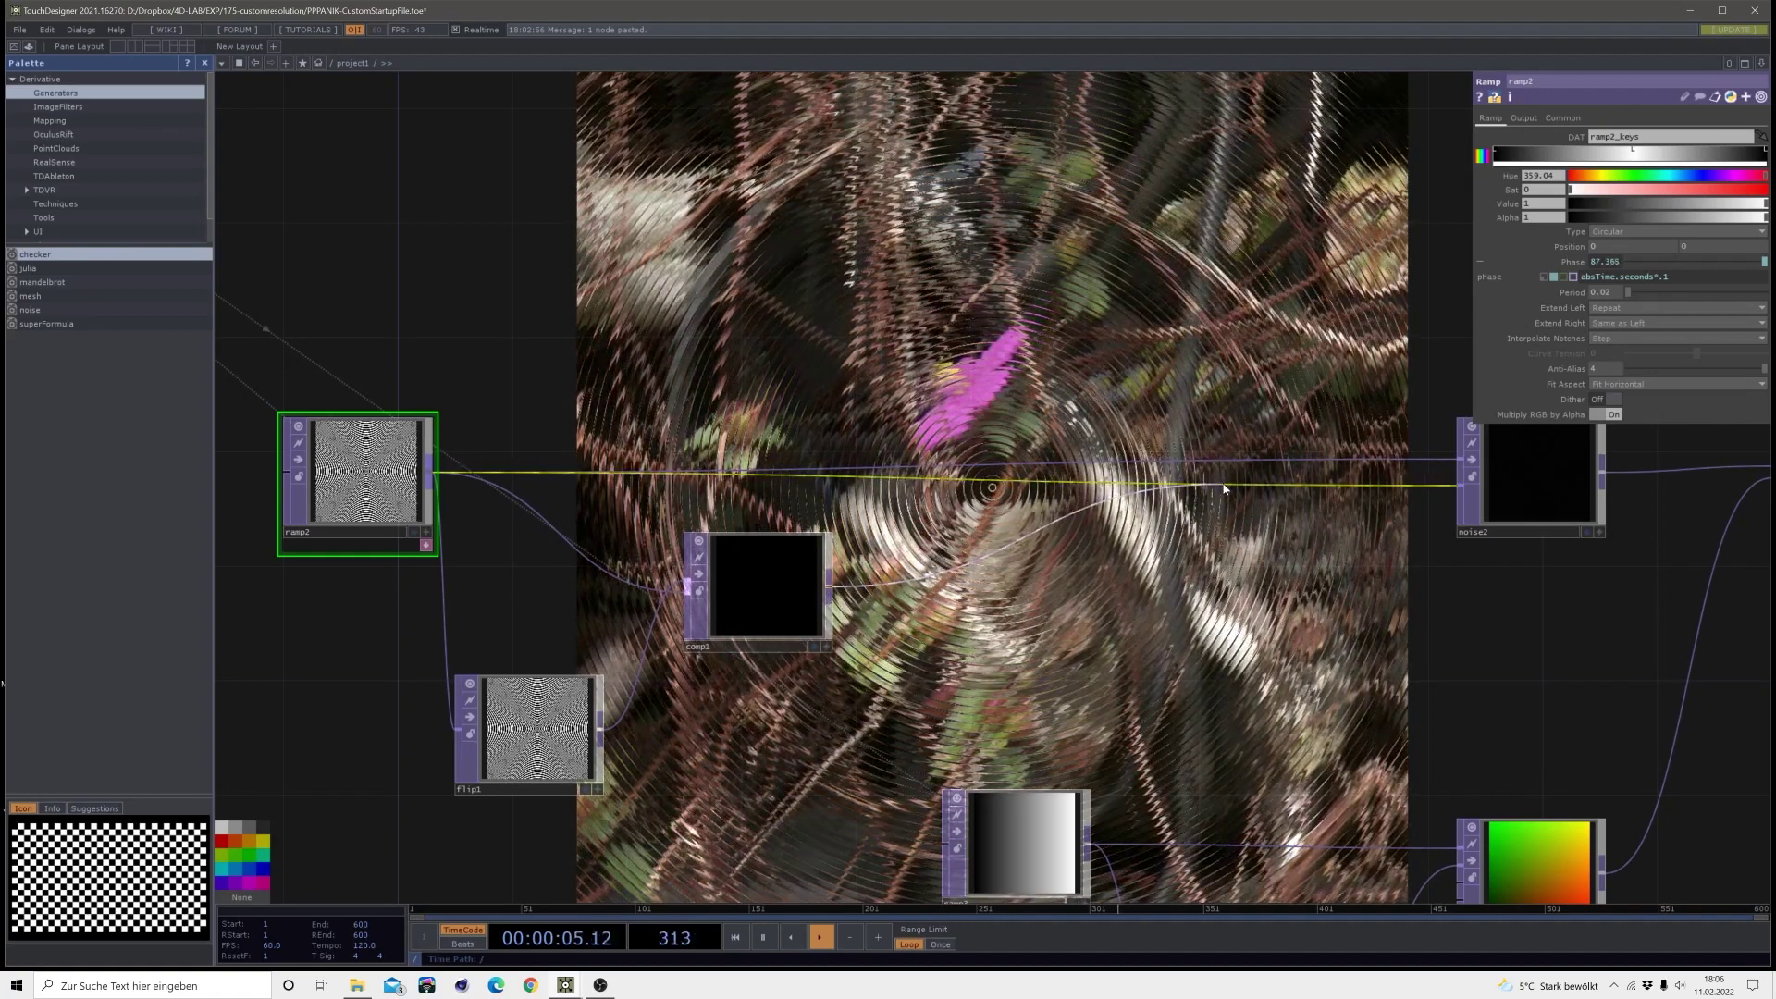
- Switch ramp2's type to Vertical and zoom out to view the whole network
click(1611, 232)
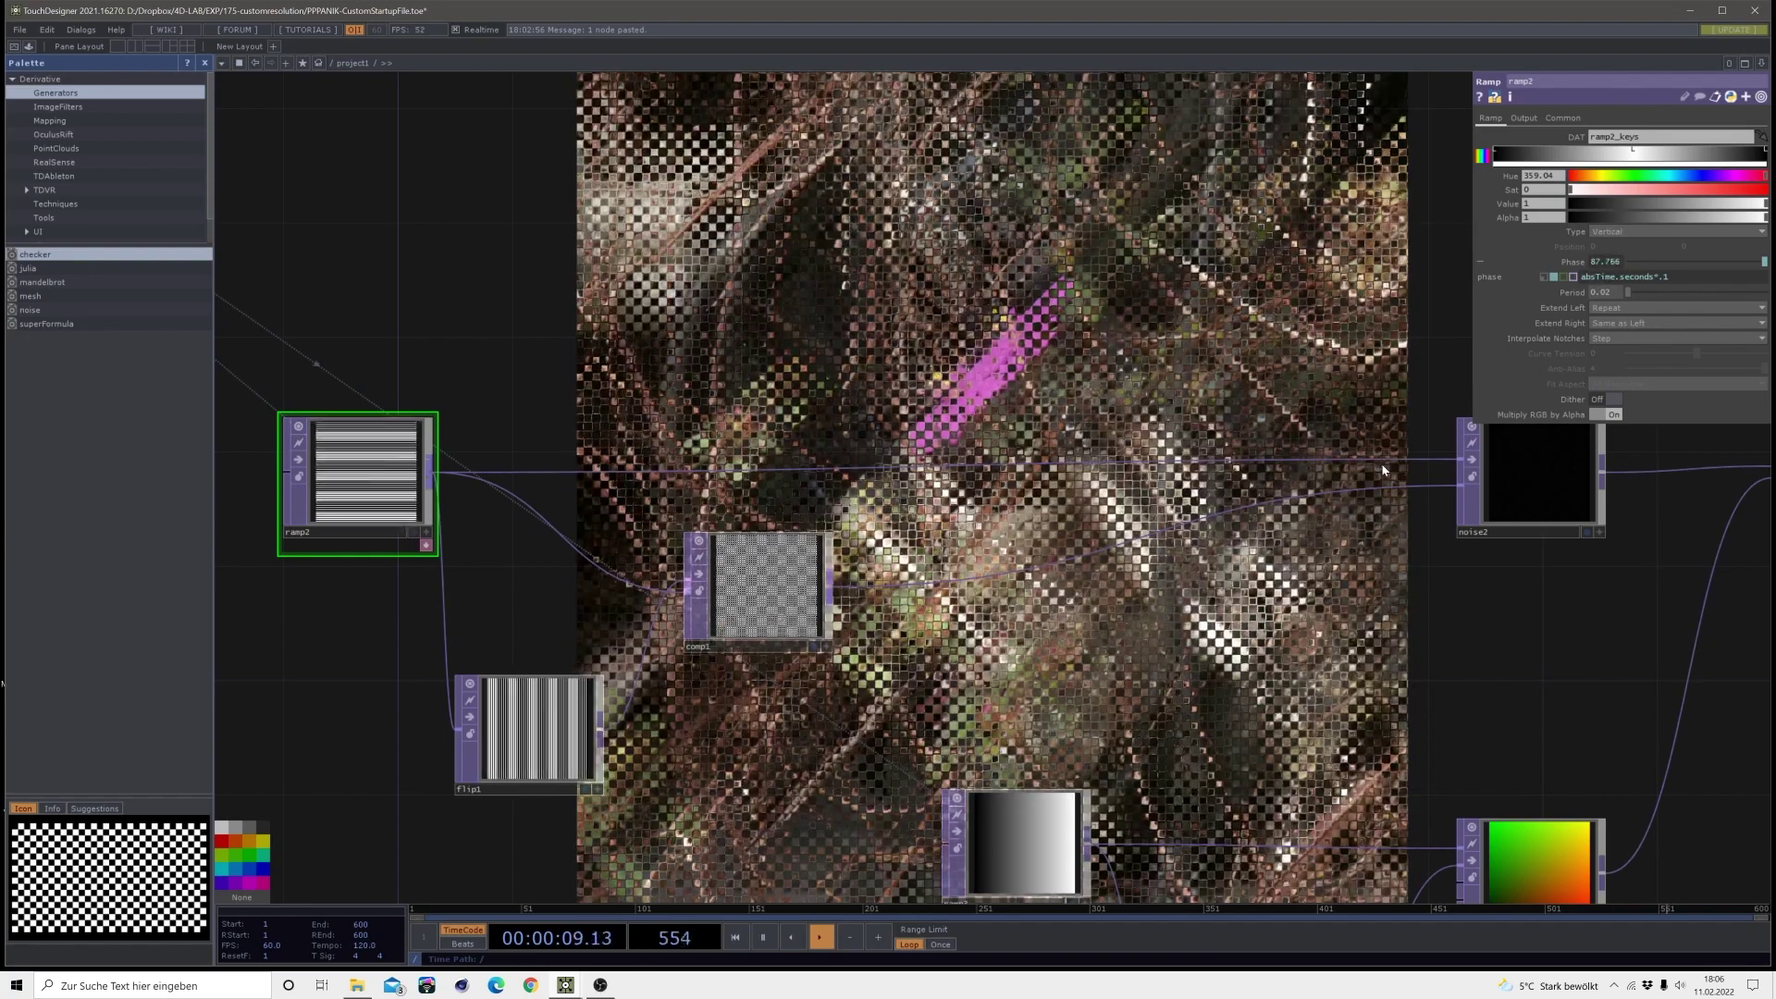
scroll(1335, 640, down, 5)
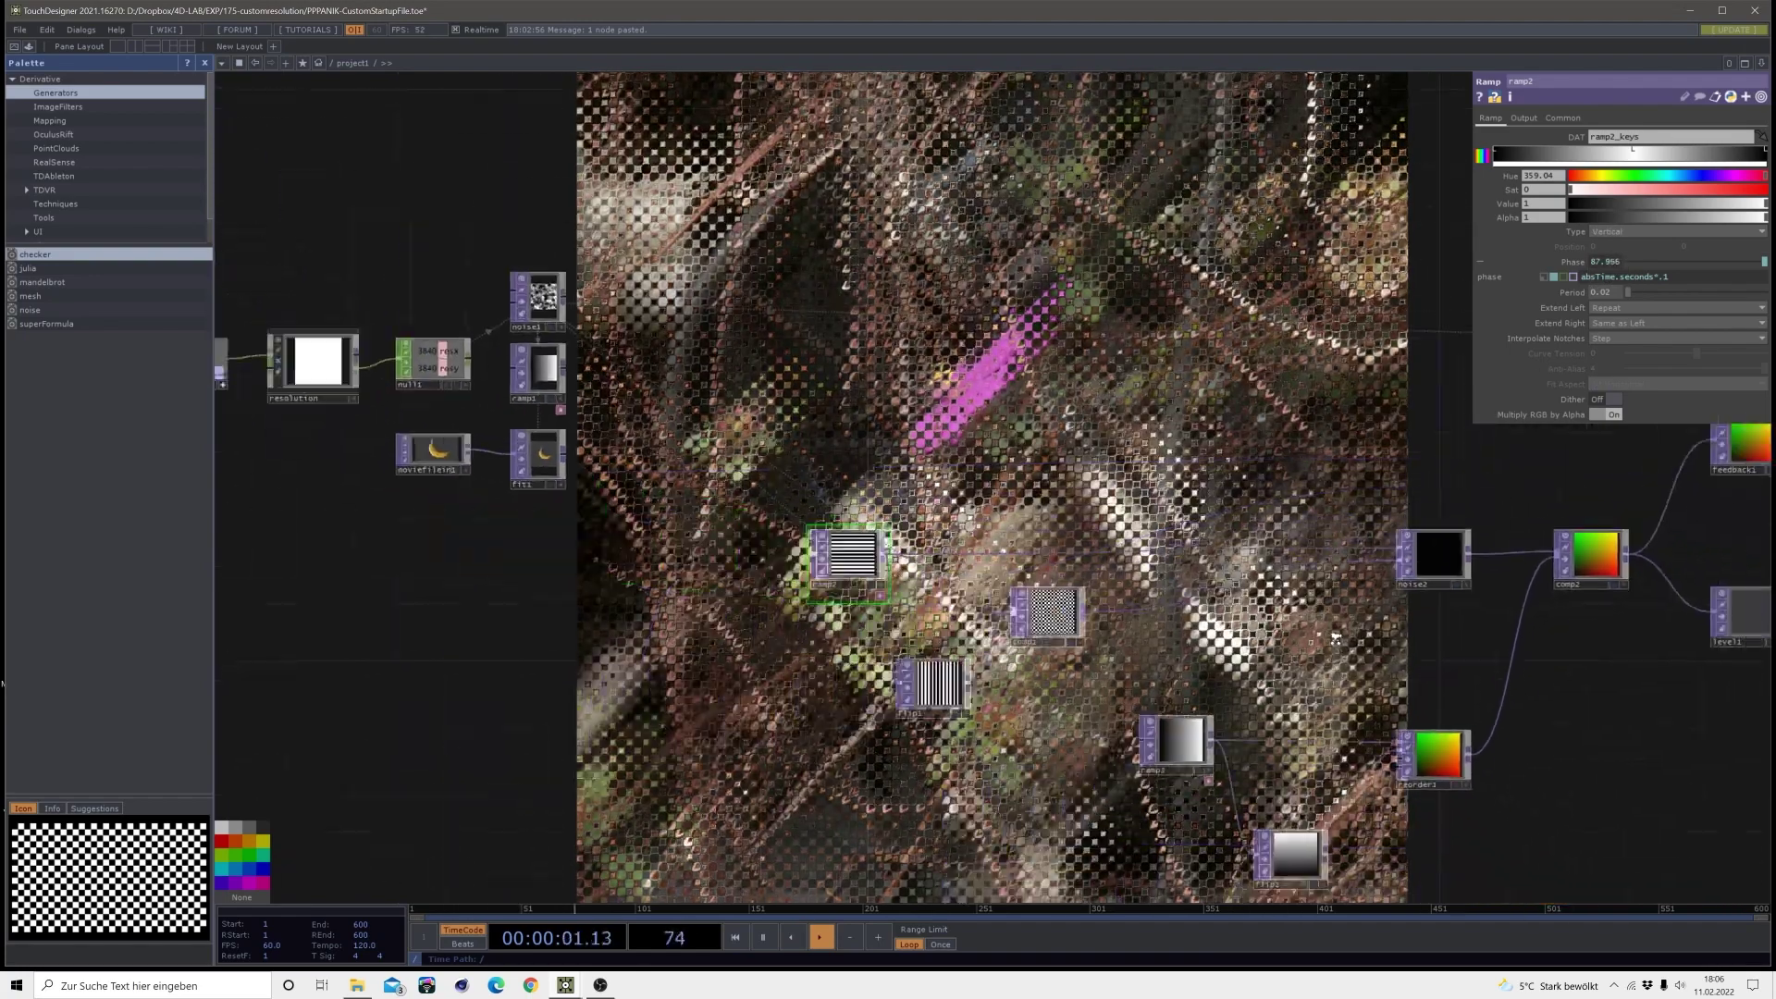
drag(1672, 741, 1269, 601)
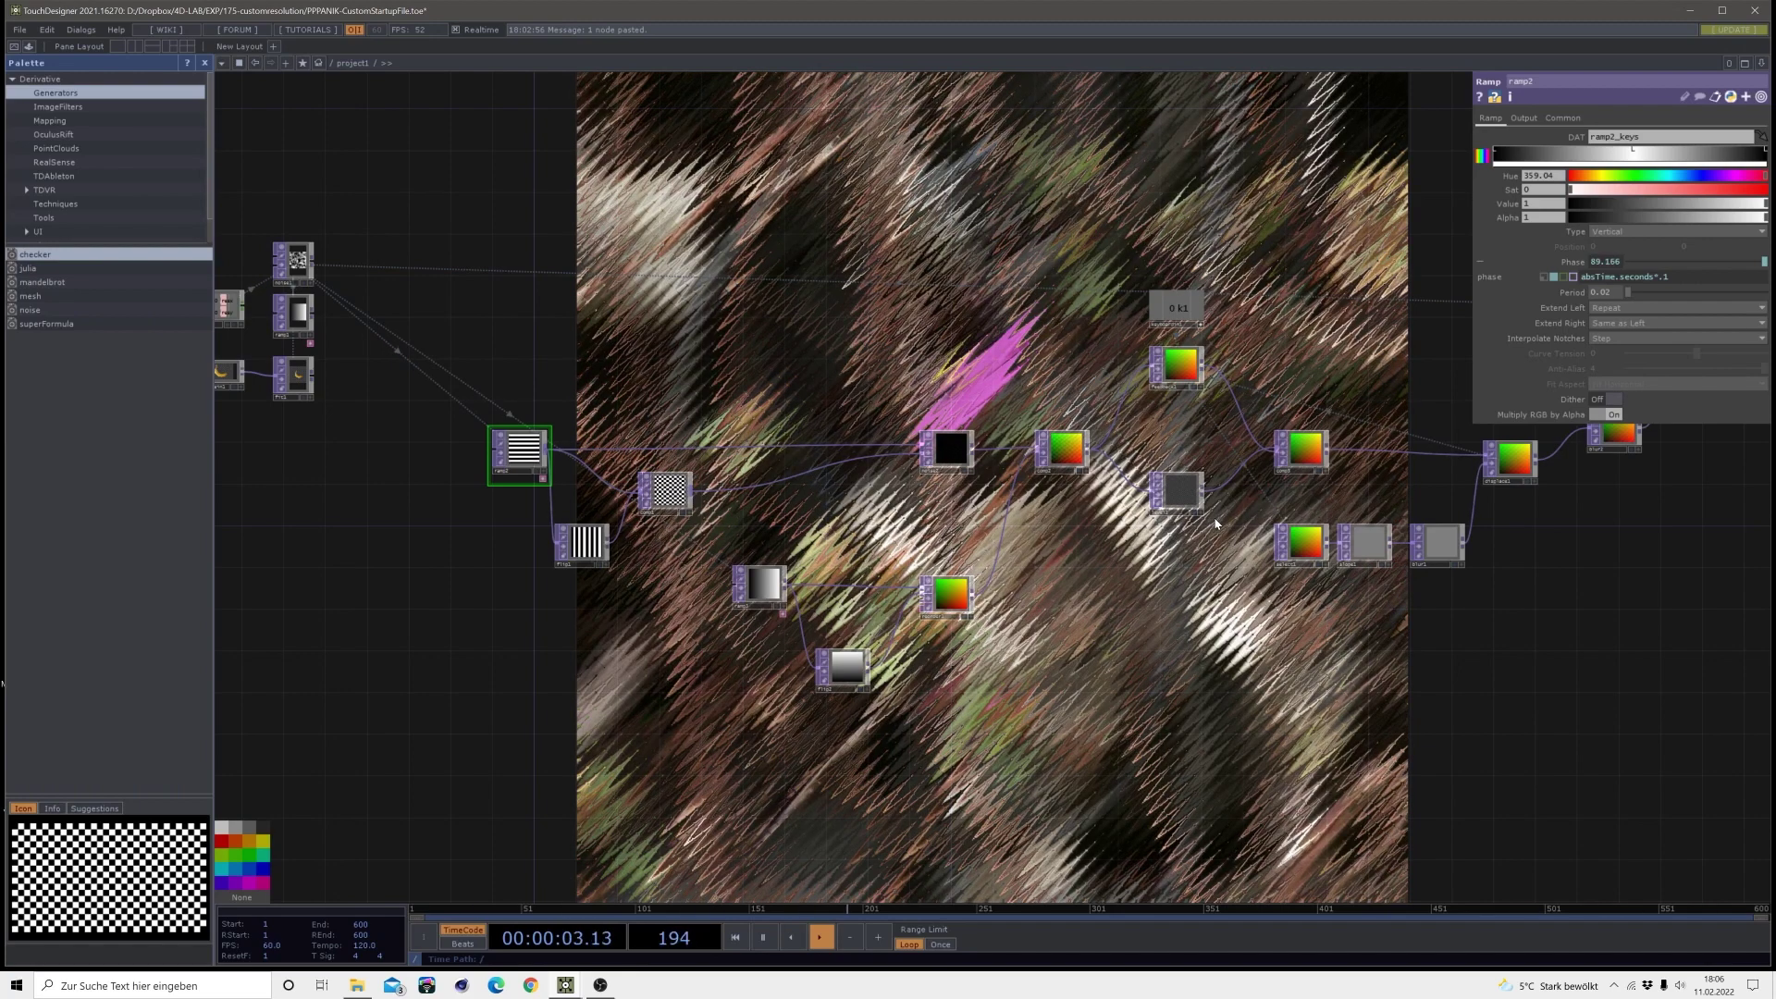
click(601, 986)
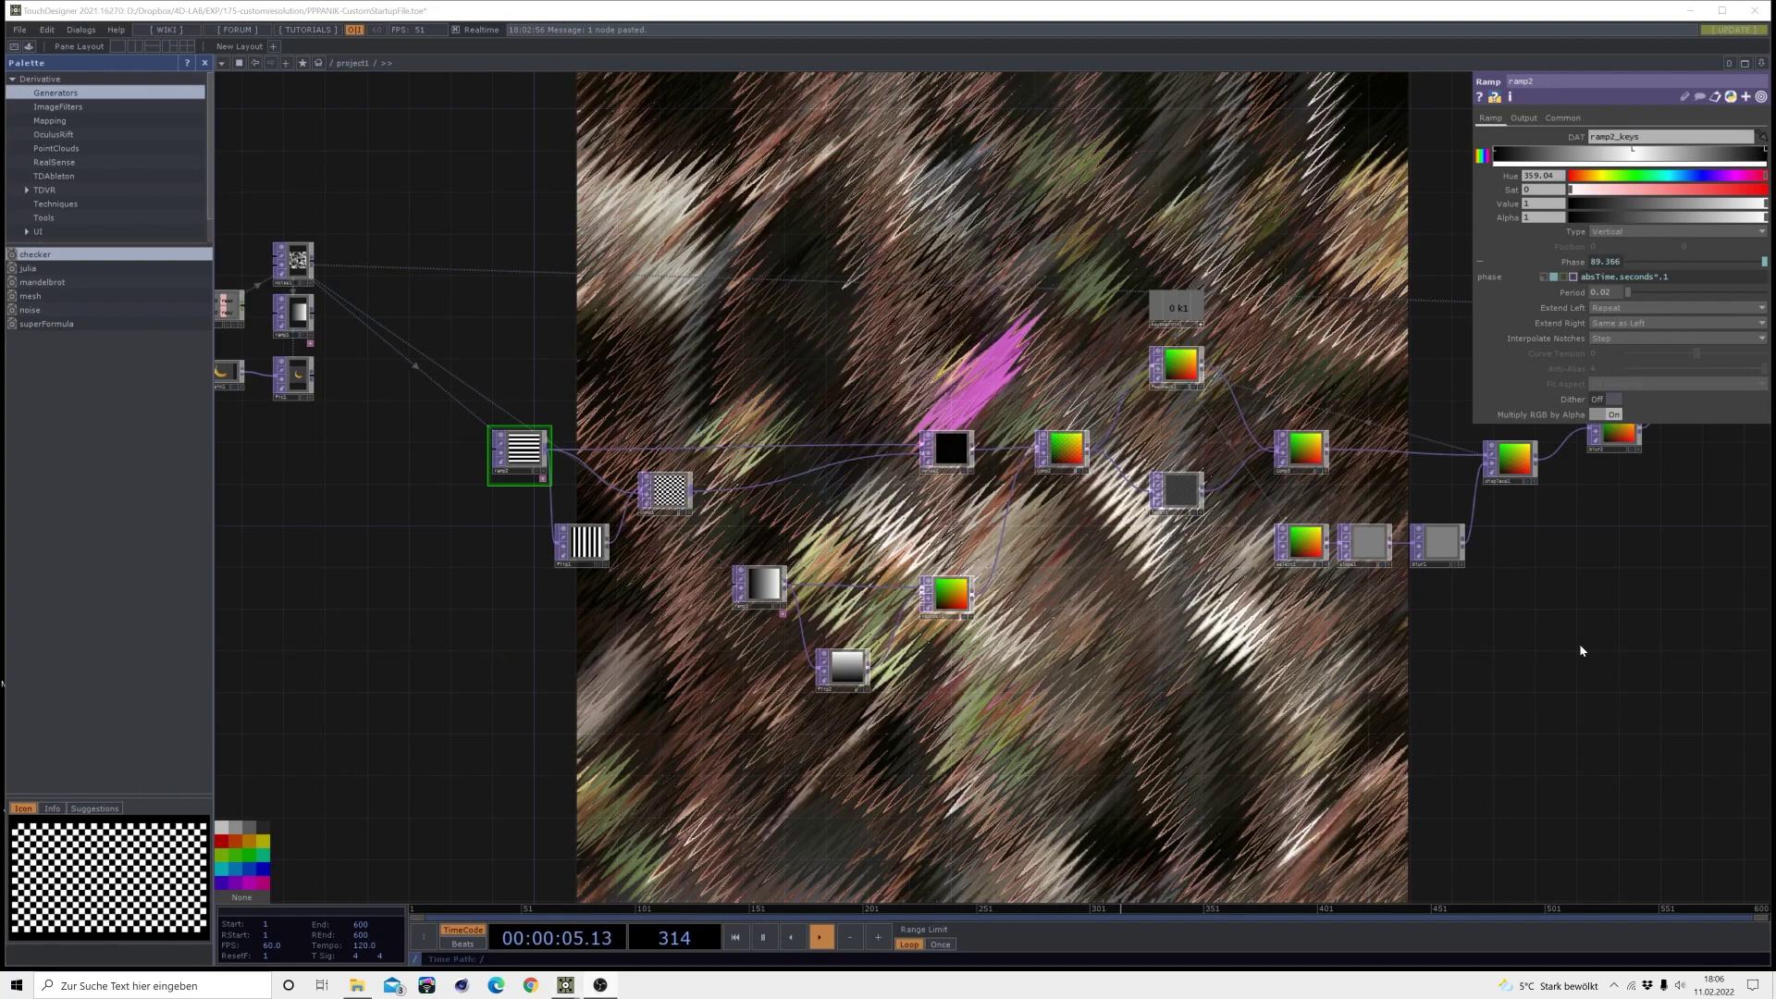